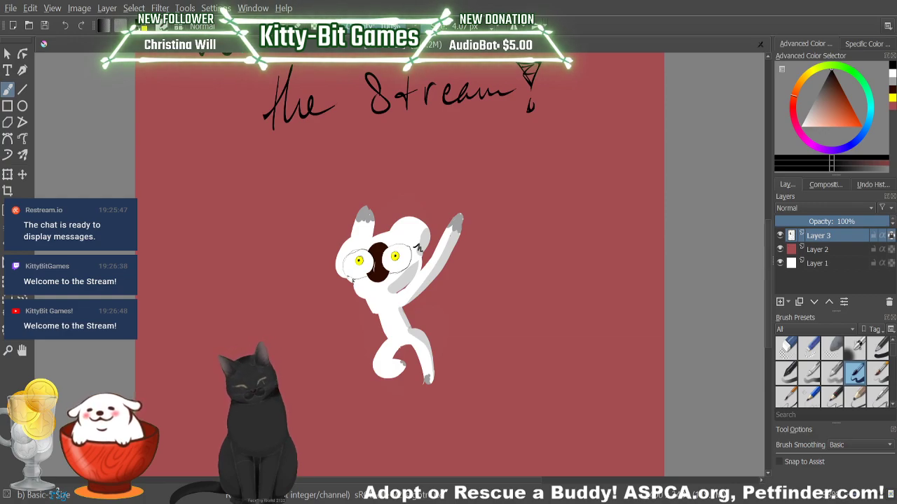
# Step: Add a new layer above the white character's layer and swap the foreground and background colours
pyautogui.moveTo(768, 261)
pyautogui.mouseDown()
pyautogui.moveTo(772, 188)
pyautogui.moveTo(770, 251)
pyautogui.mouseUp()
pyautogui.click(781, 302)
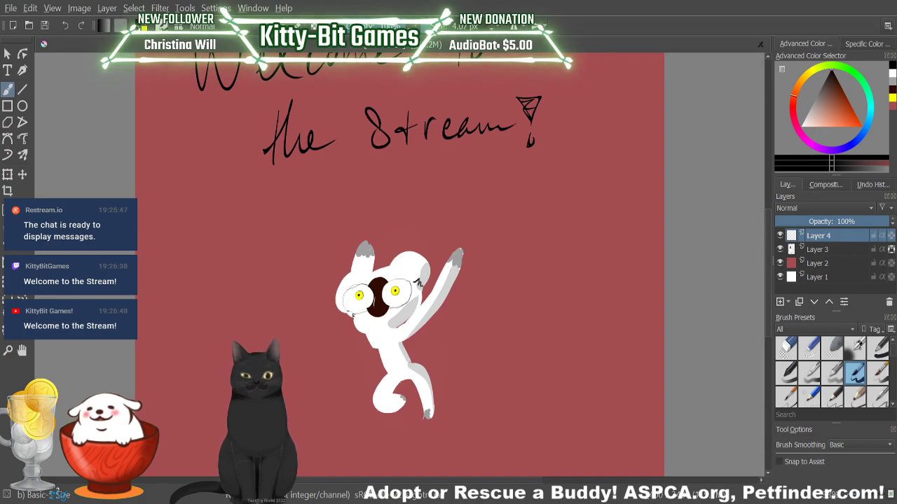
pyautogui.press('x')
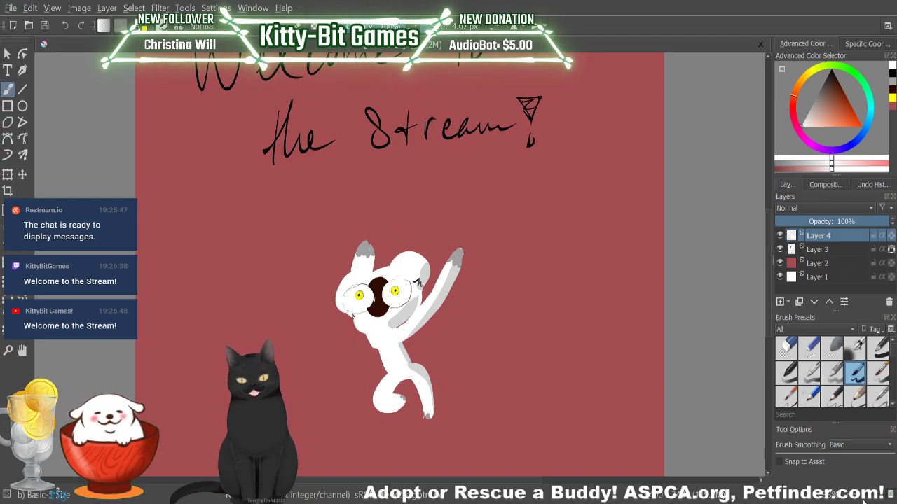
pyautogui.press('-')
pyautogui.press('-')
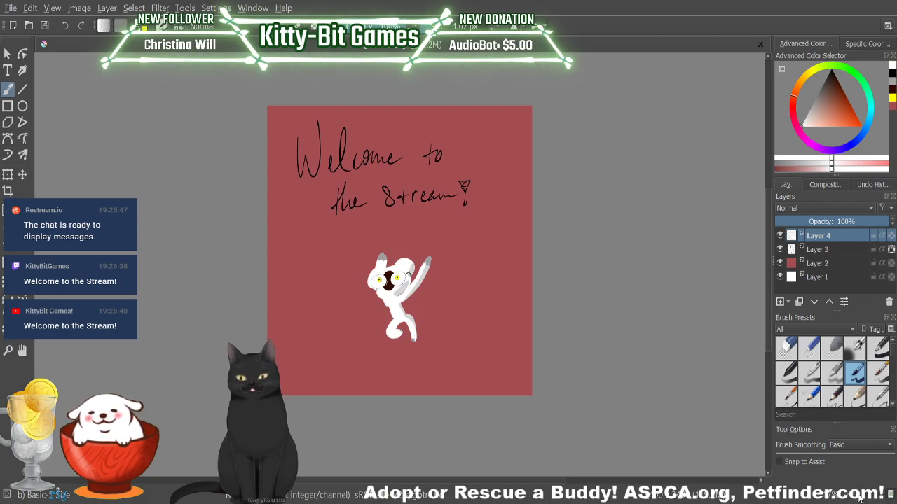
pyautogui.press('+')
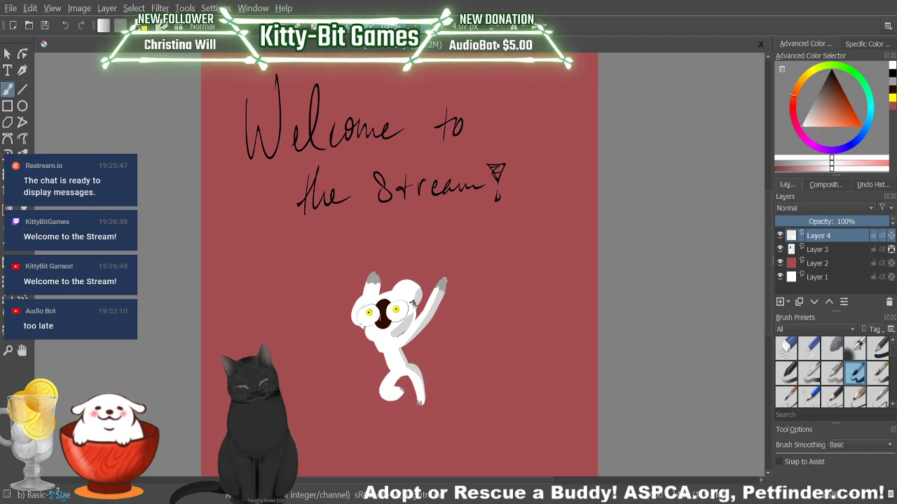
# Step: Hide Layer 3 and fill Layer 4 with the canvas's red, keeping Layer 2 visible
pyautogui.click(780, 250)
pyautogui.click(781, 262)
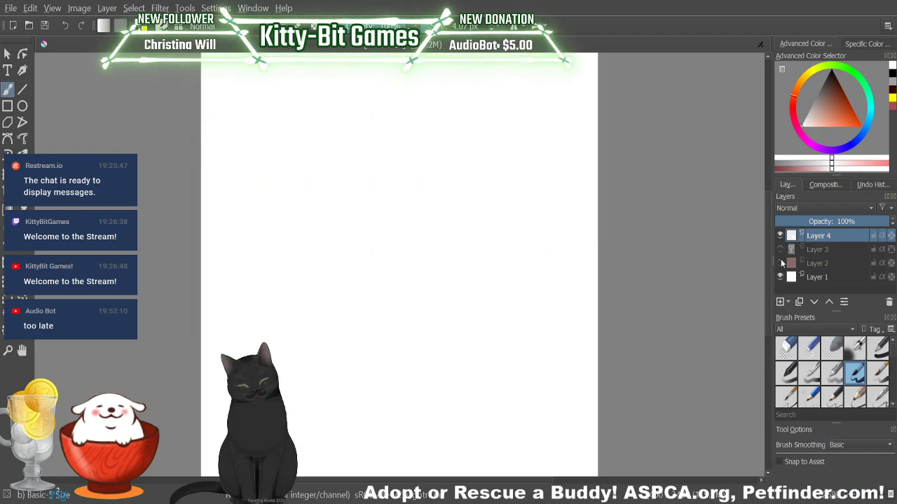
pyautogui.click(780, 263)
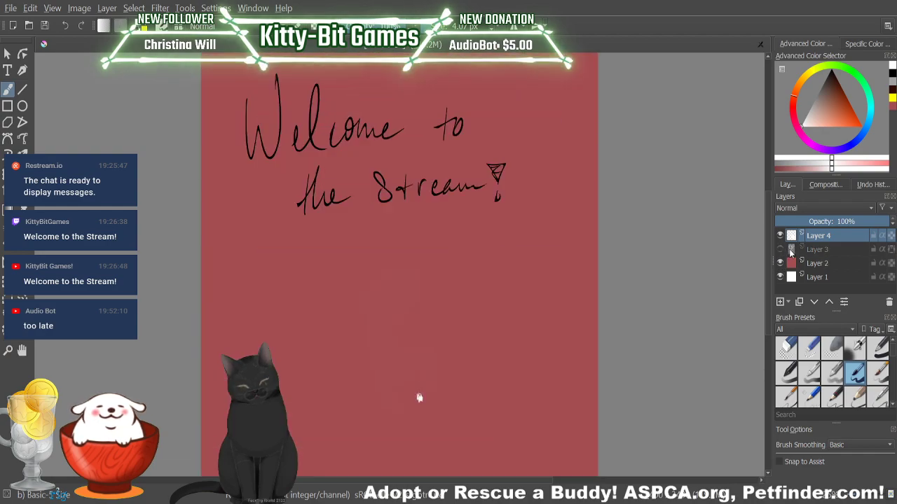
pyautogui.click(893, 107)
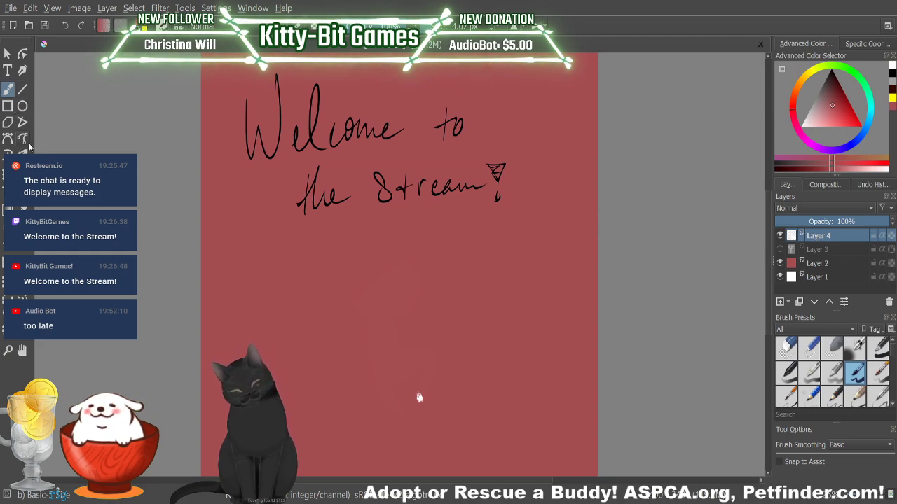
pyautogui.press('f')
pyautogui.click(417, 278)
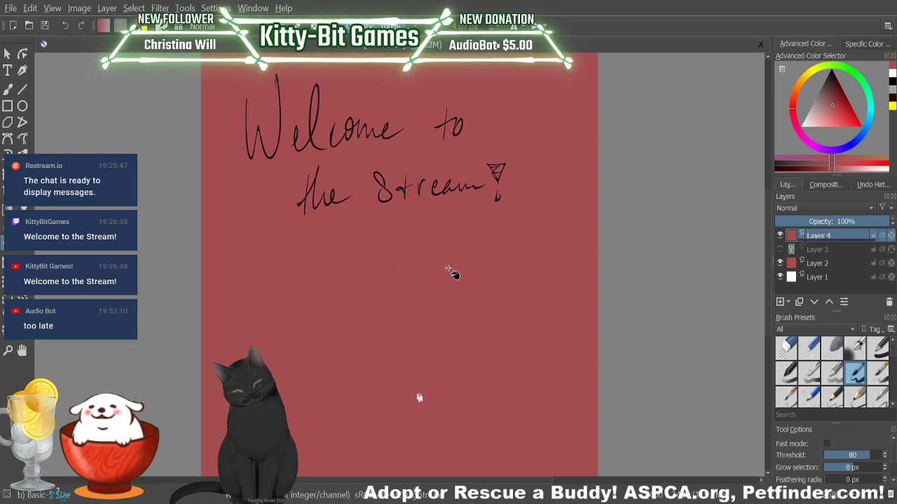
# Step: Paint over the leftover marks and edges of the red fill on Layer 4 with a 576.70 px brush
pyautogui.press('b')
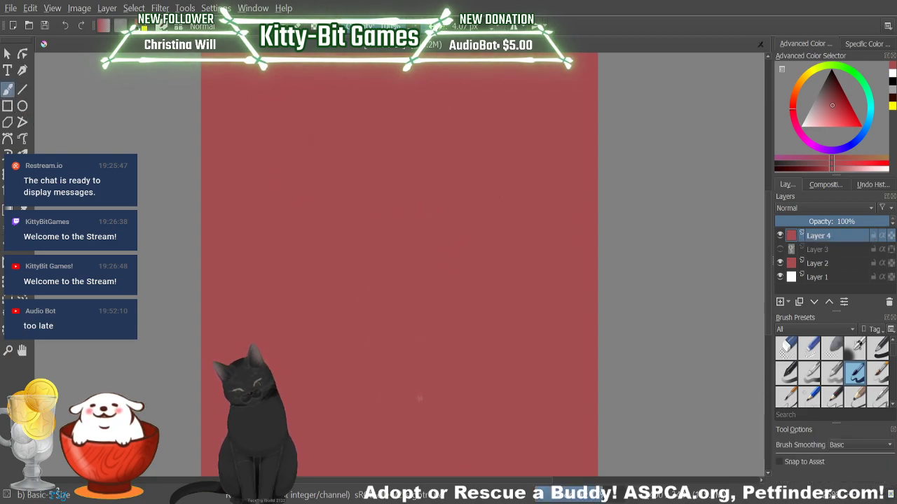
pyautogui.moveTo(427, 26); pyautogui.dragTo(481, 20)
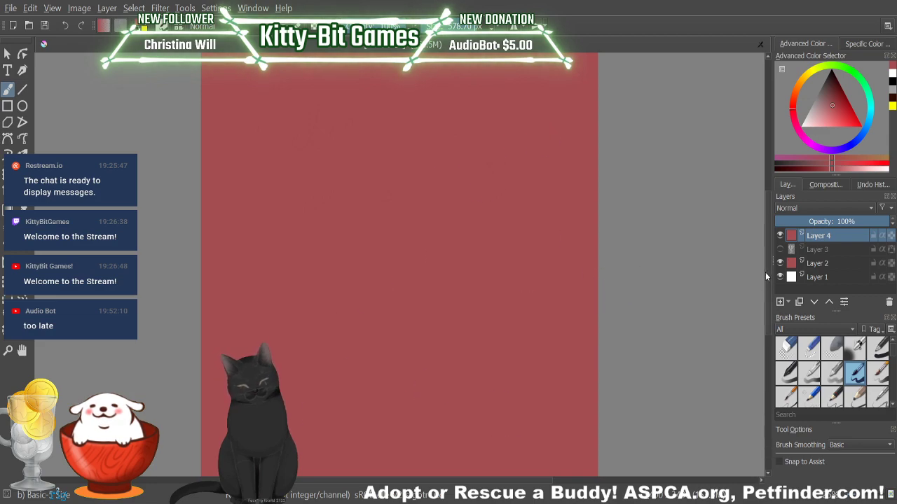
pyautogui.scroll(1, 766, 252)
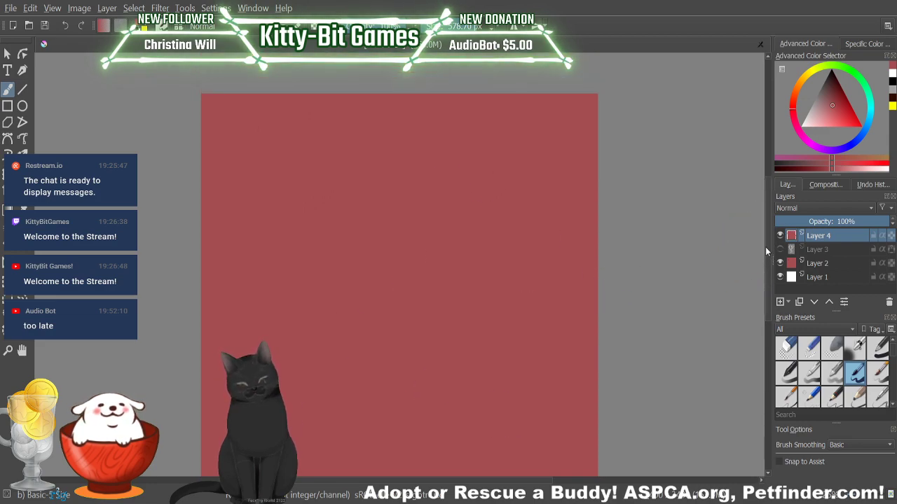
pyautogui.scroll(-1, 765, 246)
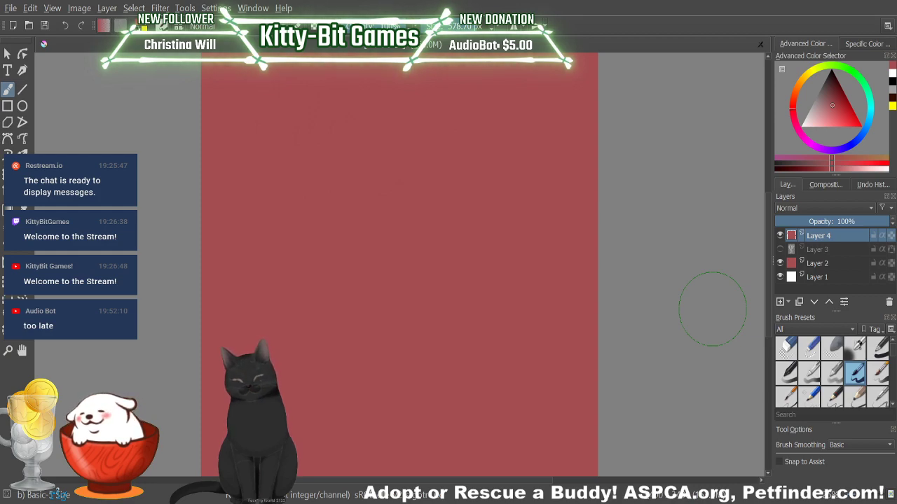
# Step: Move Layer 4 beneath Layer 3, keep Layer 4 selected, and hide Layer 3 after checking the stacking
pyautogui.click(780, 250)
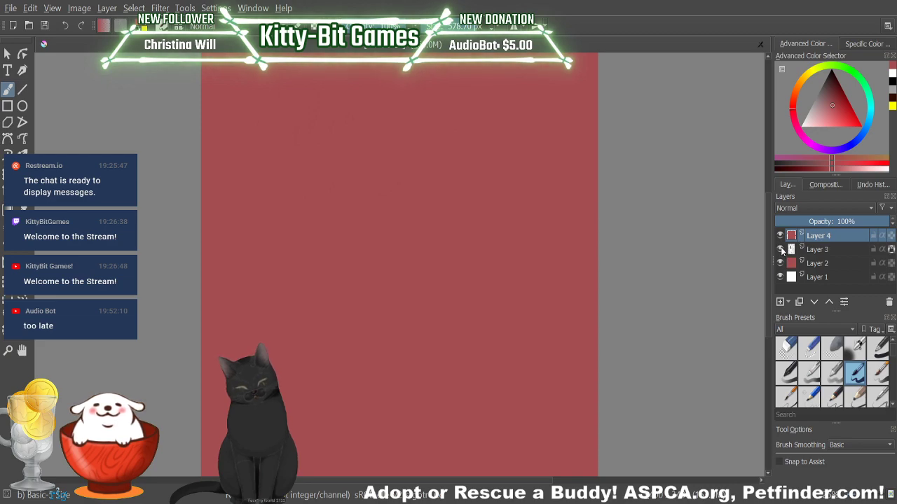
pyautogui.moveTo(817, 243); pyautogui.dragTo(788, 258)
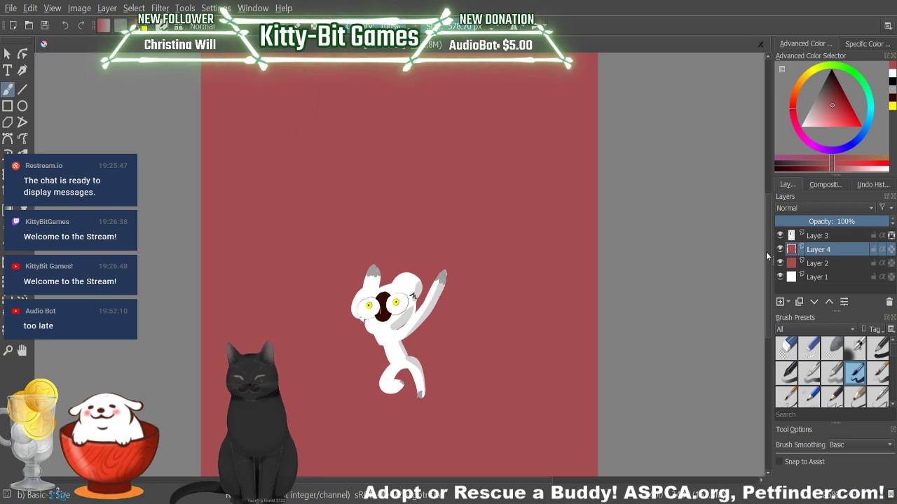
pyautogui.click(828, 237)
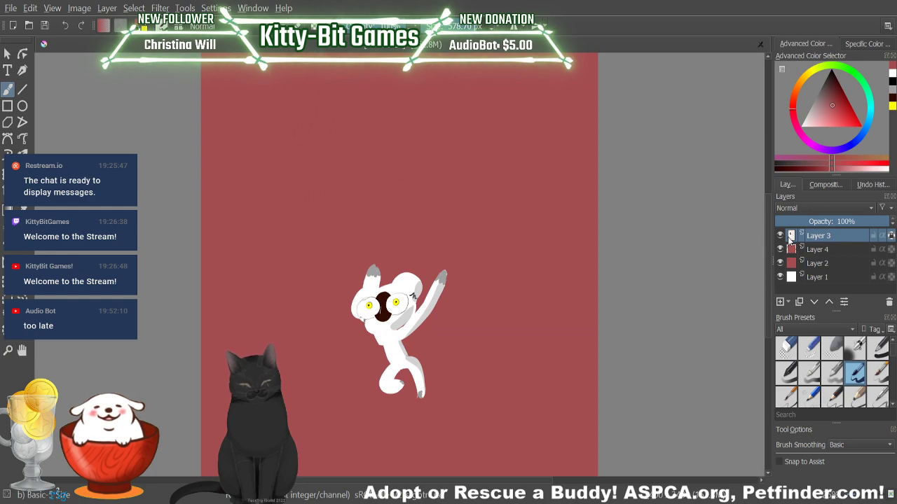
pyautogui.click(794, 252)
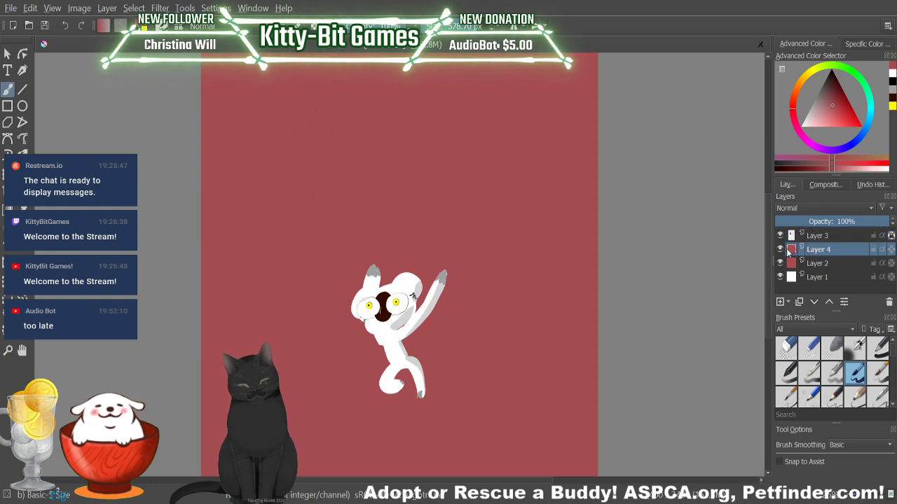
pyautogui.click(781, 237)
pyautogui.click(781, 237)
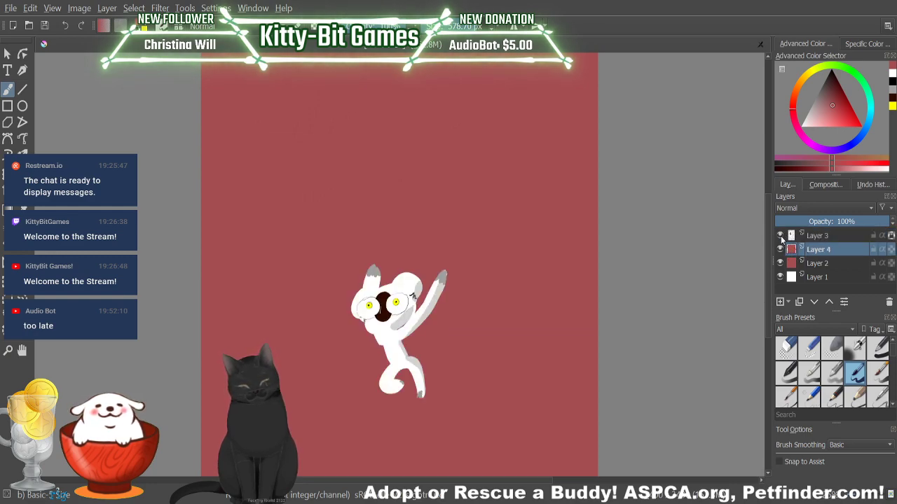
pyautogui.click(782, 236)
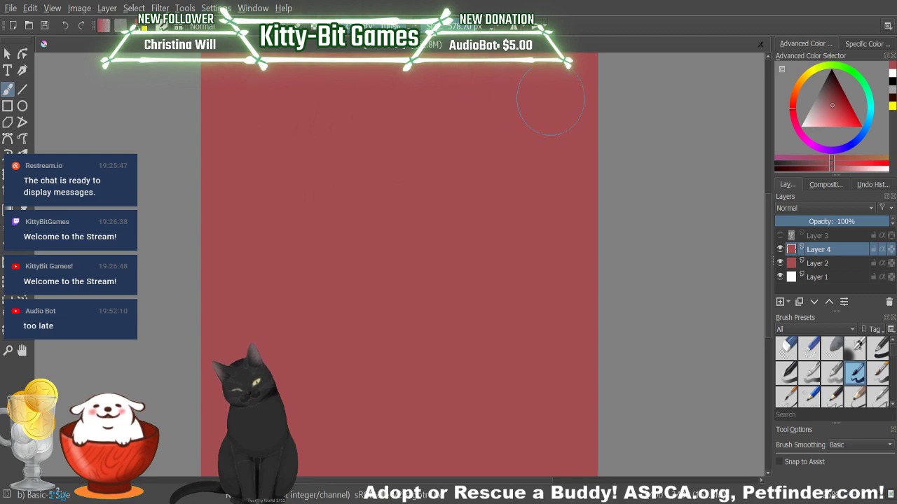
# Step: Try black strokes on Layer 4 with the brush at 4.07 px and at 3.10 px, undoing each one
pyautogui.moveTo(831, 105); pyautogui.dragTo(834, 70)
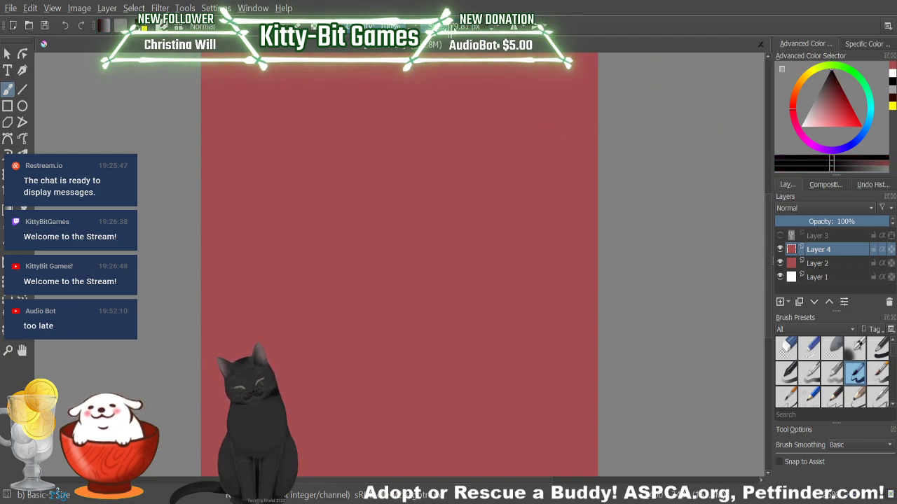
pyautogui.moveTo(364, 168); pyautogui.dragTo(404, 201)
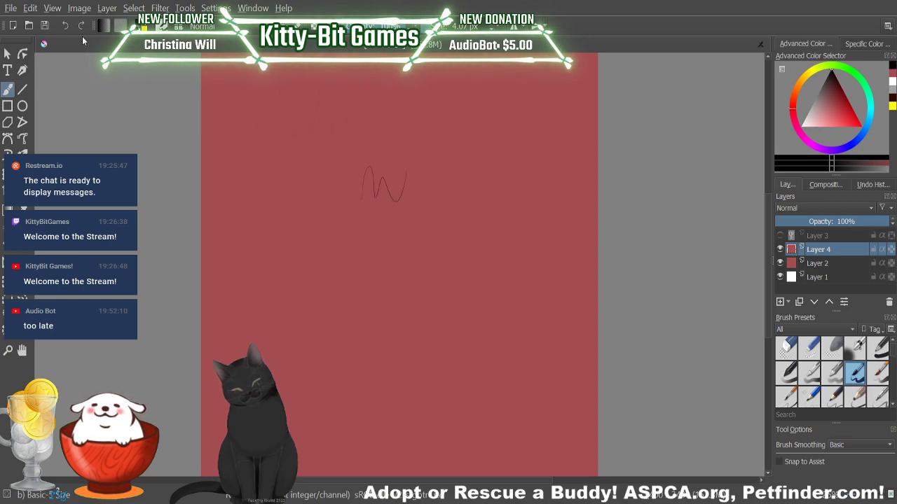
pyautogui.click(66, 26)
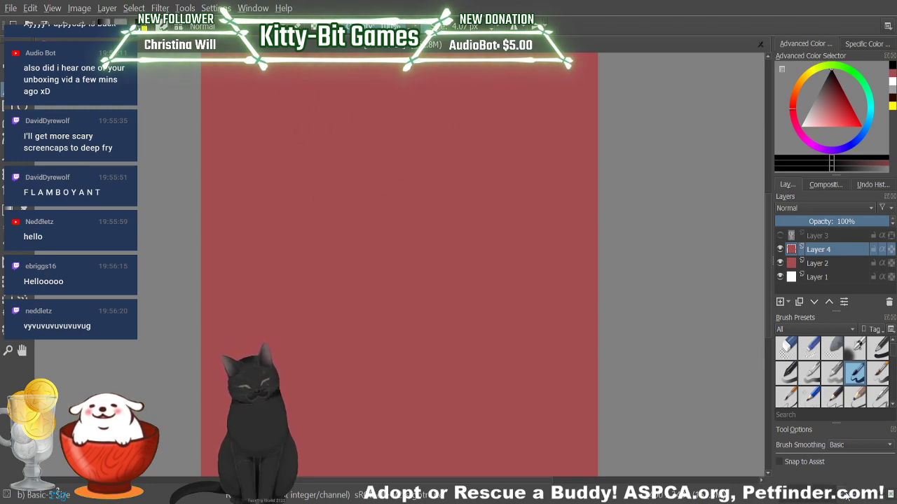
pyautogui.moveTo(860, 496); pyautogui.dragTo(858, 496)
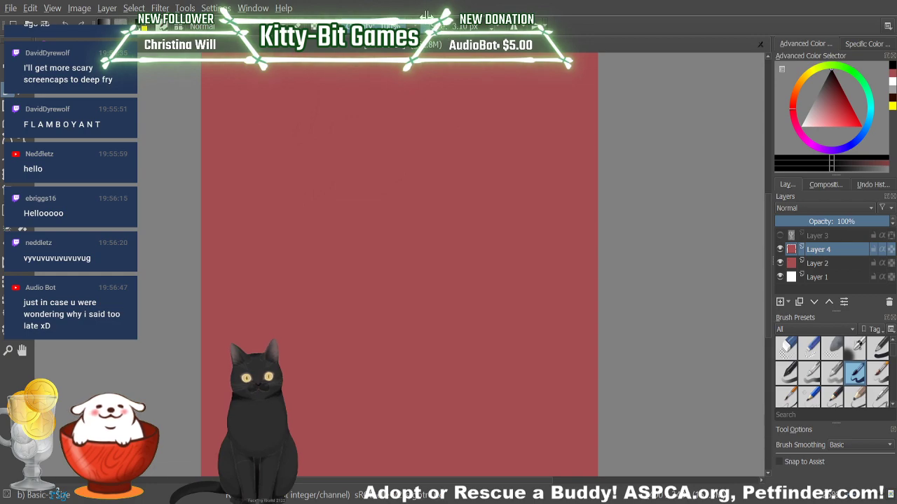
pyautogui.moveTo(316, 203); pyautogui.dragTo(337, 219)
pyautogui.click(65, 24)
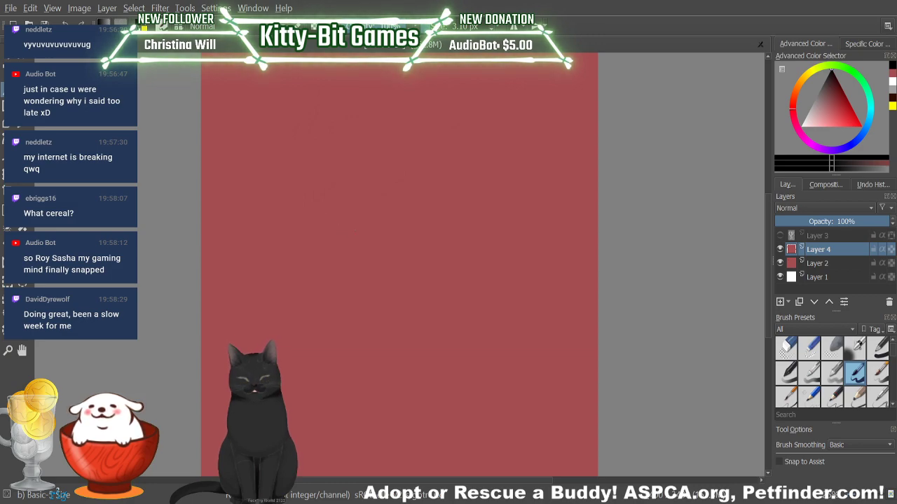
# Step: Sketch a tapered, pointed head outline in thin black strokes on the upper part of Layer 4
pyautogui.moveTo(351, 241); pyautogui.dragTo(319, 203)
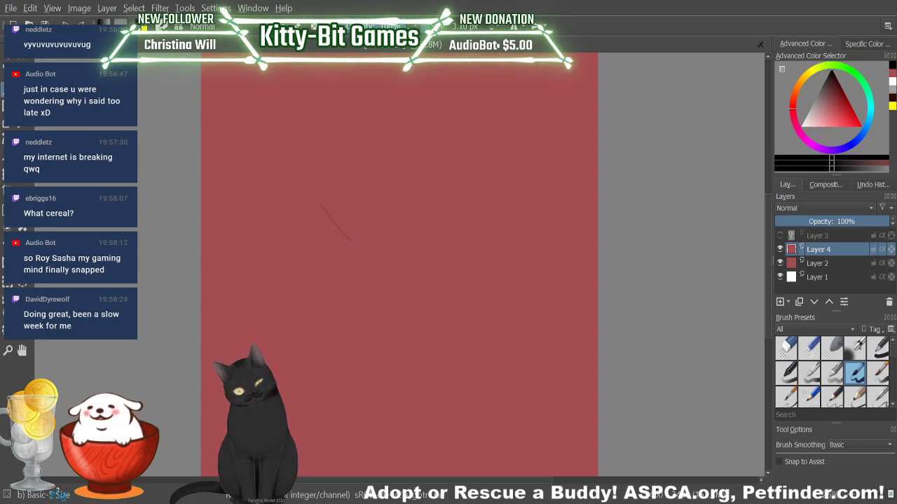
pyautogui.moveTo(305, 147); pyautogui.dragTo(341, 231)
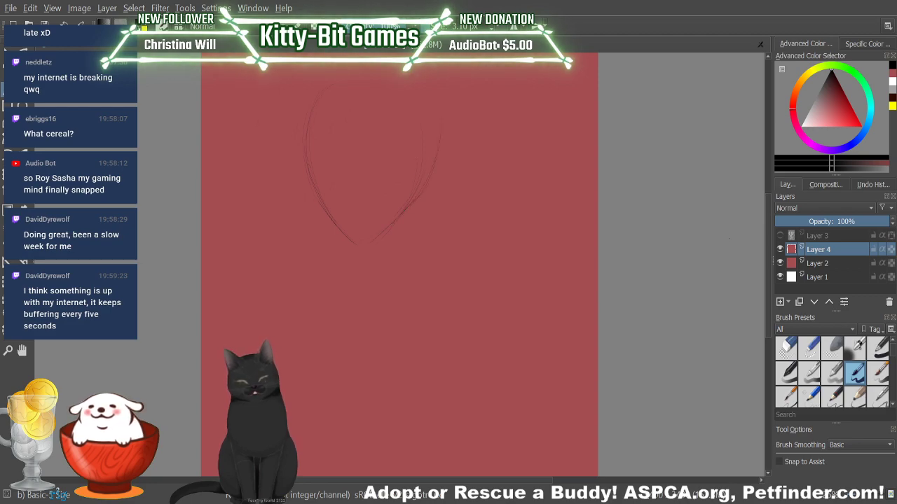
pyautogui.scroll(3, 400, 266)
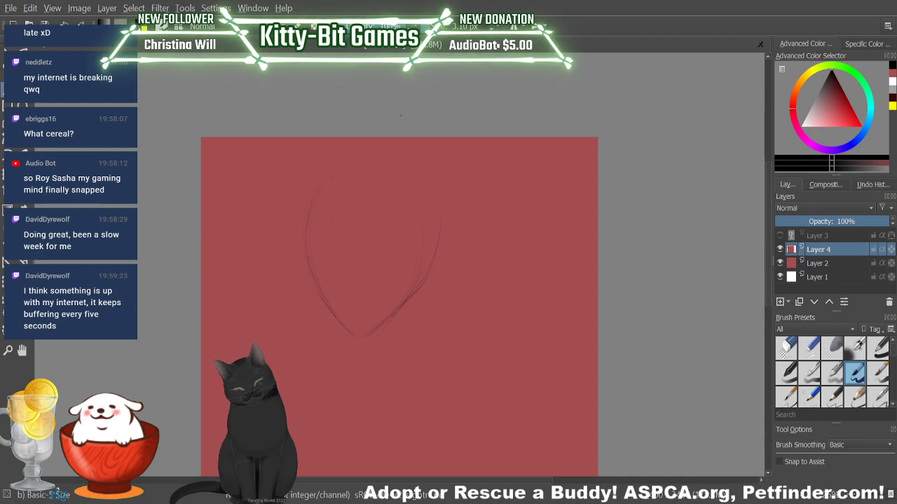
# Step: Check what Layers 4 and 2 contain by toggling their visibility, leaving both visible and Layer 4 selected
pyautogui.press('/')
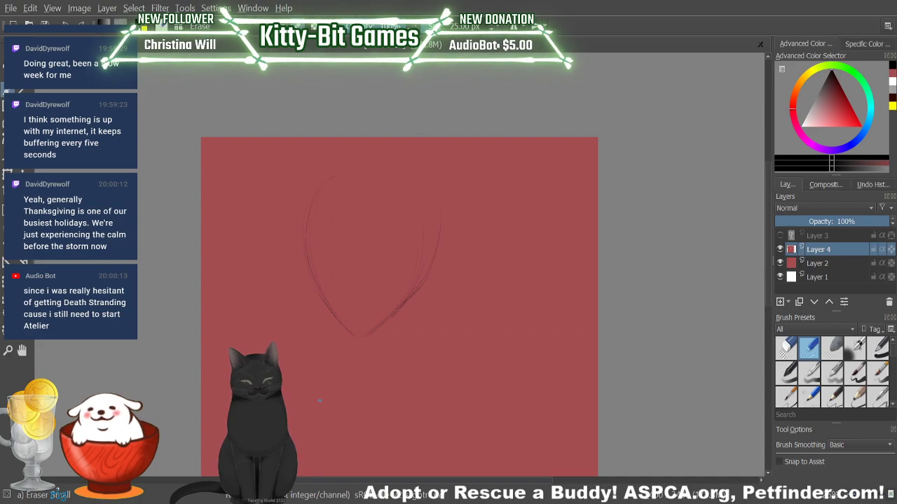
pyautogui.press('/')
pyautogui.click(780, 249)
pyautogui.click(780, 250)
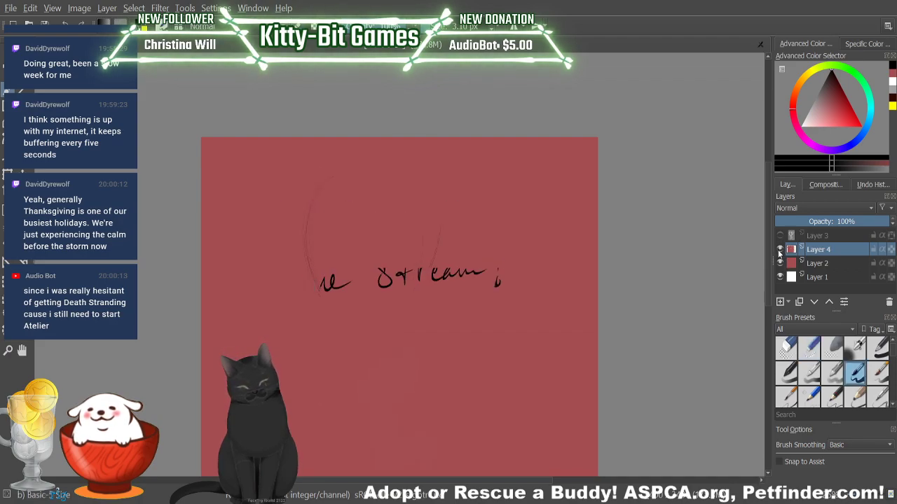
pyautogui.click(781, 250)
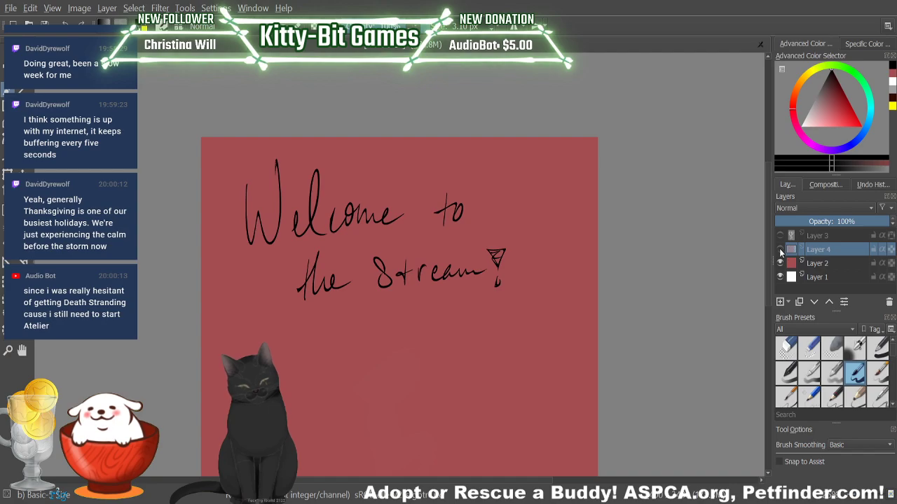
pyautogui.click(780, 251)
pyautogui.click(781, 251)
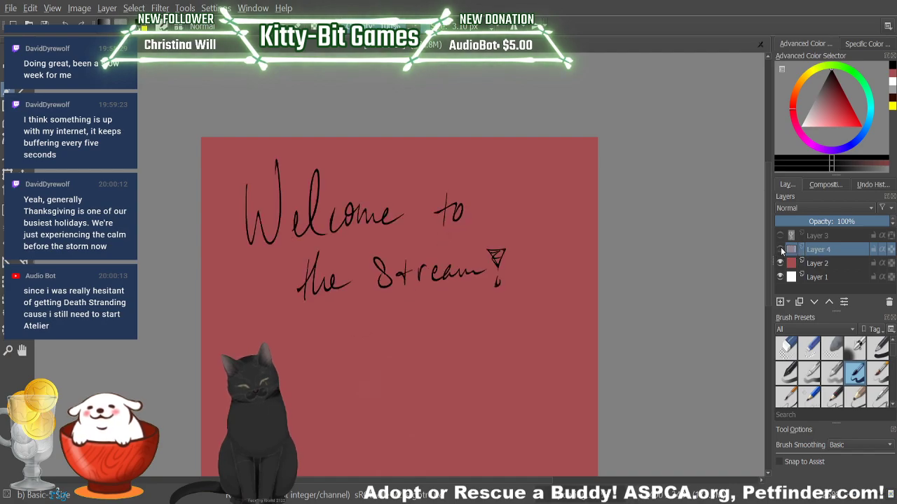
pyautogui.click(818, 263)
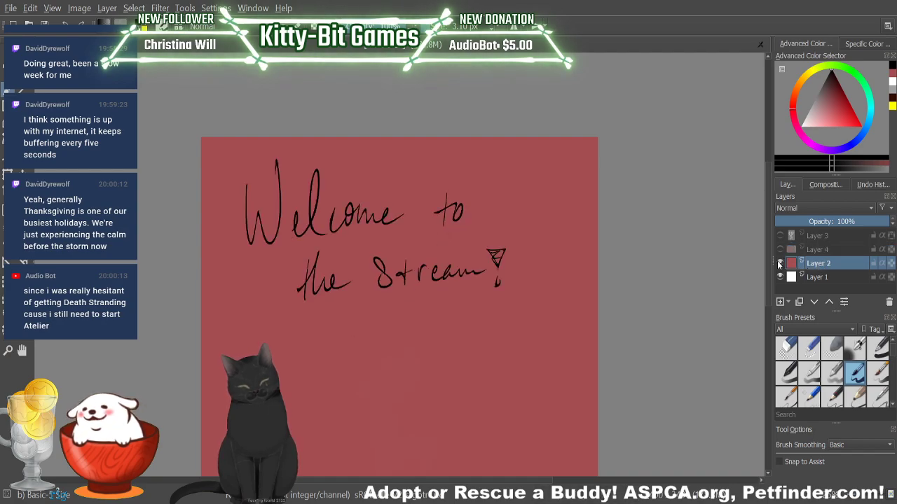
pyautogui.click(779, 263)
pyautogui.click(779, 264)
pyautogui.click(791, 249)
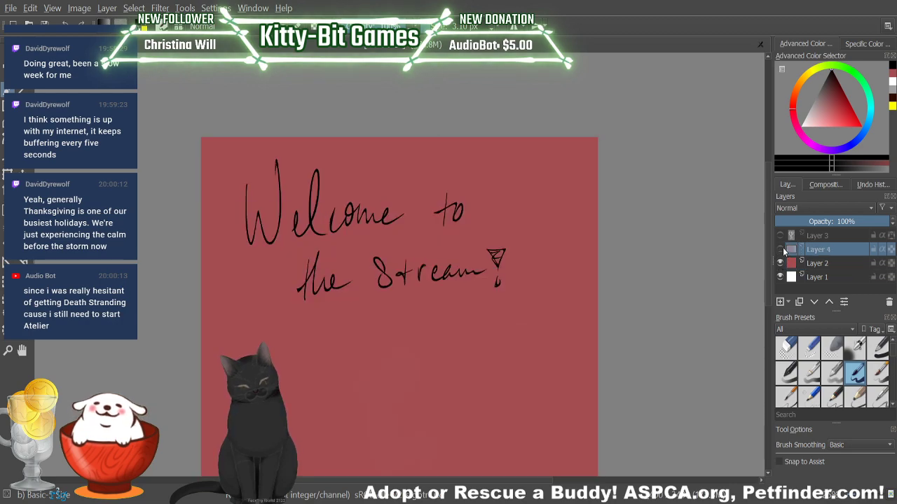
pyautogui.click(780, 250)
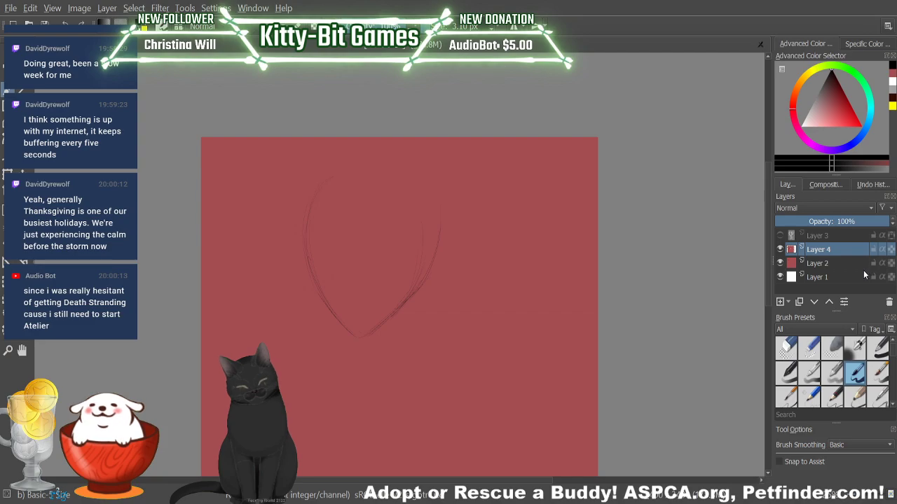
# Step: Paint over the head sketch on Layer 4 with the background red, using a brush of about 335 px
pyautogui.click(891, 74)
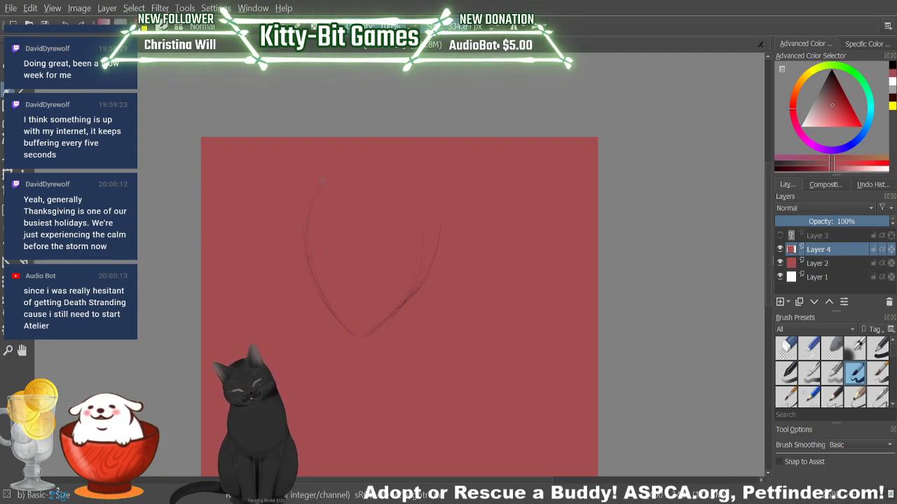
pyautogui.moveTo(271, 260)
pyautogui.mouseDown()
pyautogui.moveTo(330, 309)
pyautogui.moveTo(333, 339)
pyautogui.moveTo(421, 285)
pyautogui.mouseUp()
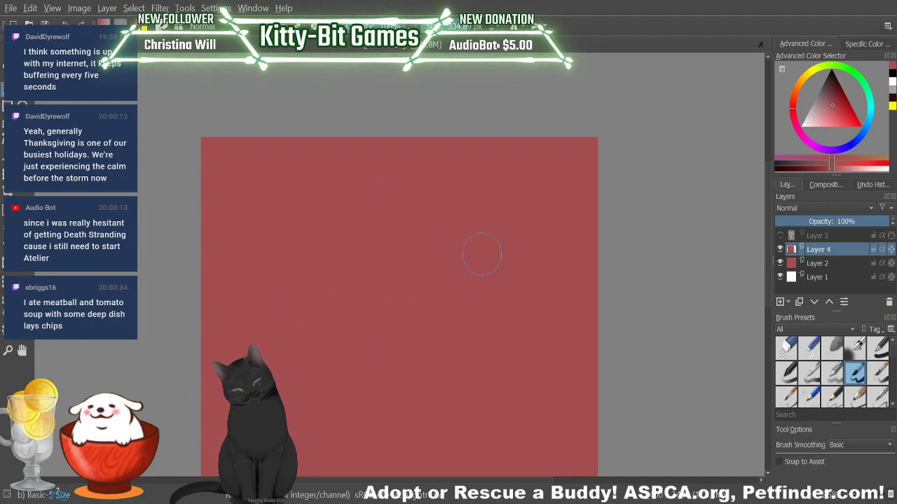
# Step: Add a new paint layer above Layer 4 and set up a black brush at 1.95 px
pyautogui.click(780, 302)
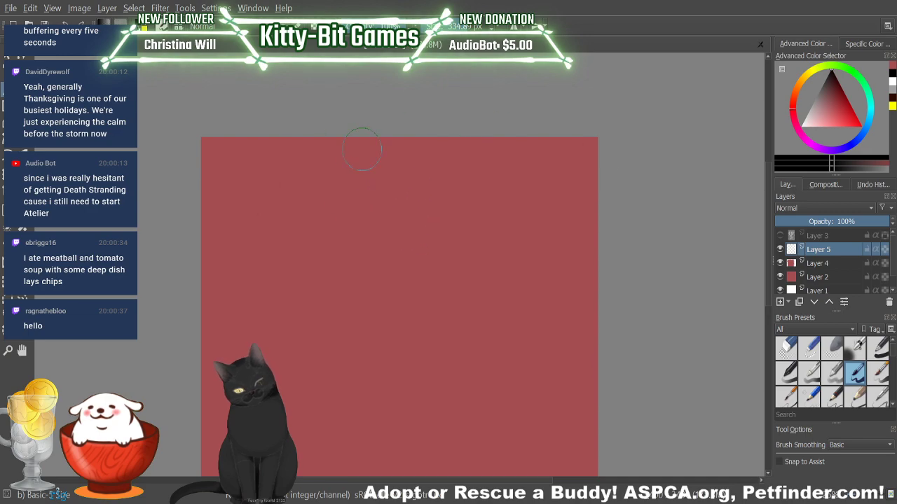
pyautogui.moveTo(360, 150); pyautogui.dragTo(403, 199)
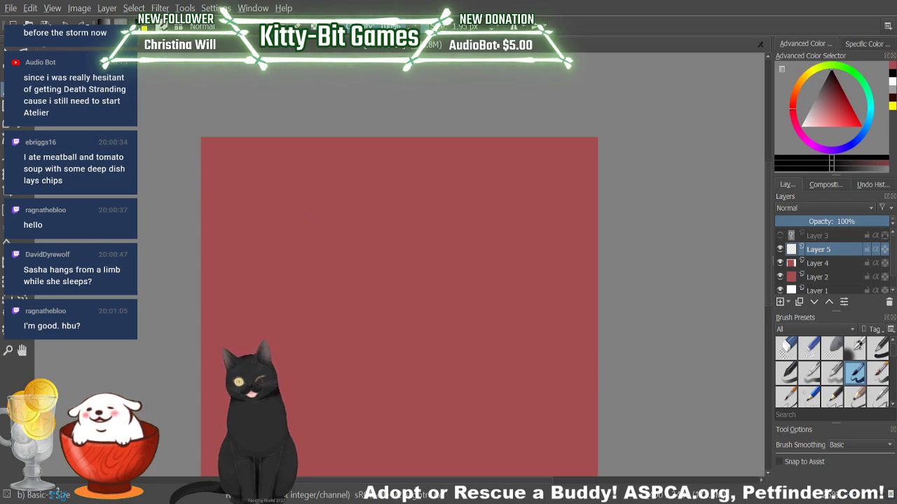
pyautogui.scroll(-1, 885, 264)
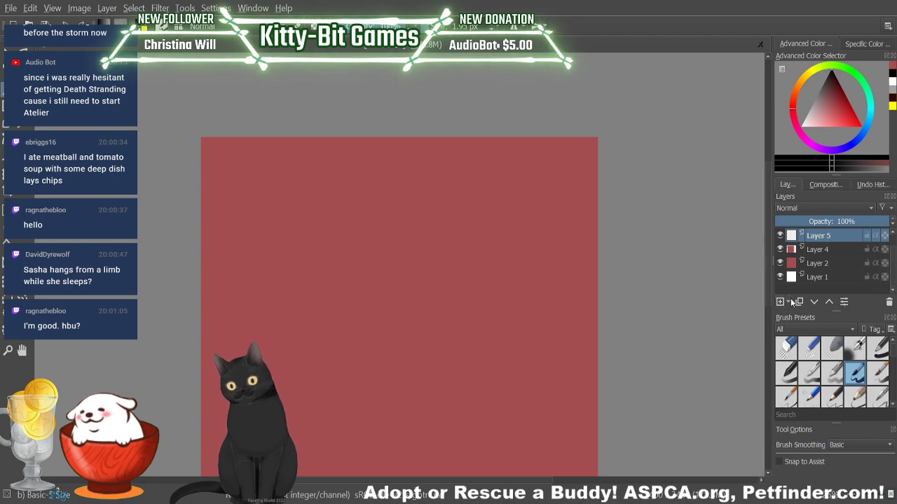
pyautogui.scroll(-1, 769, 269)
pyautogui.scroll(-4, 768, 264)
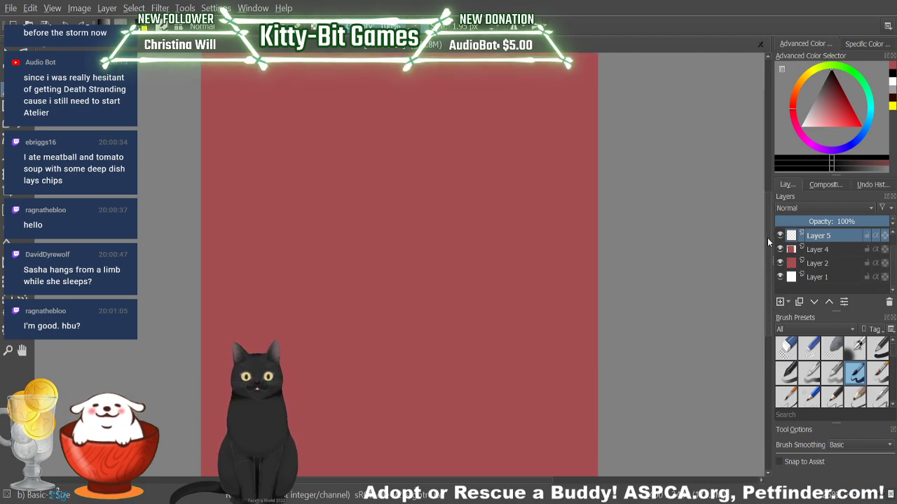
# Step: Sketch an oval head outline with a pointed chin in thin black strokes on the upper part of Layer 5
pyautogui.moveTo(317, 197); pyautogui.dragTo(357, 263)
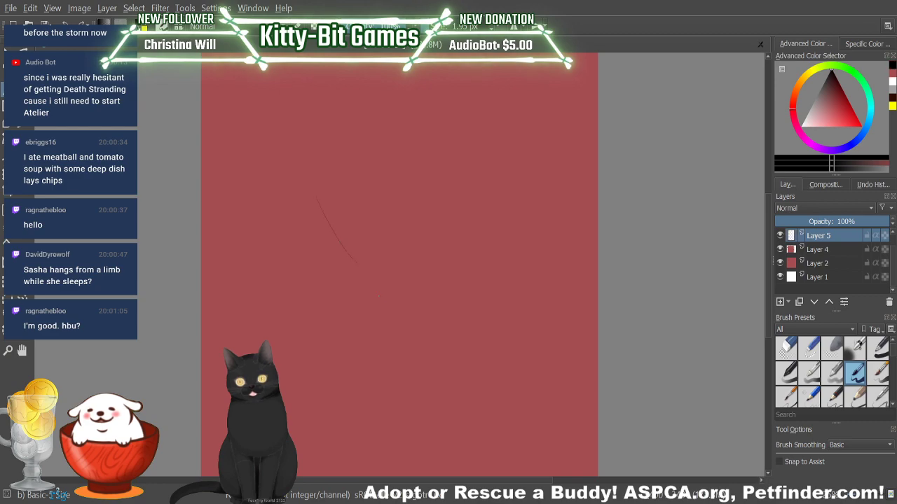
pyautogui.hotkey('ctrl', 'z')
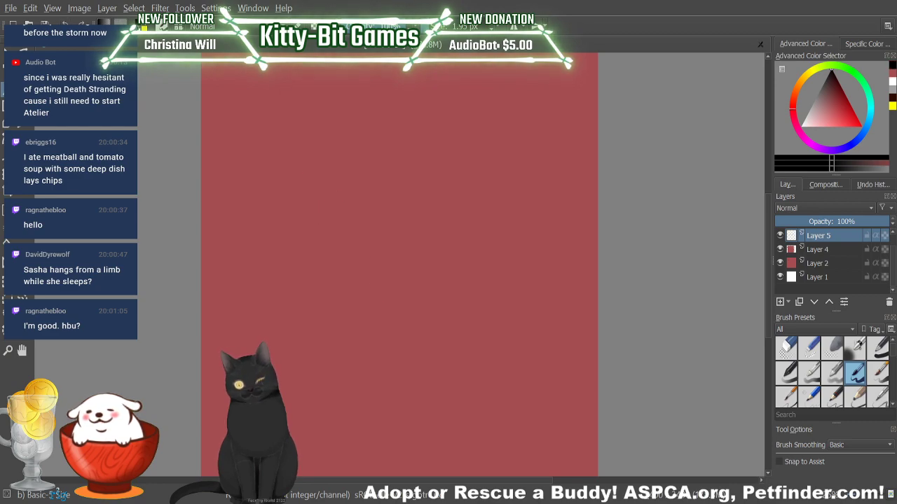
pyautogui.moveTo(317, 203)
pyautogui.mouseDown()
pyautogui.moveTo(368, 279)
pyautogui.moveTo(370, 253)
pyautogui.moveTo(355, 255)
pyautogui.moveTo(415, 217)
pyautogui.mouseUp()
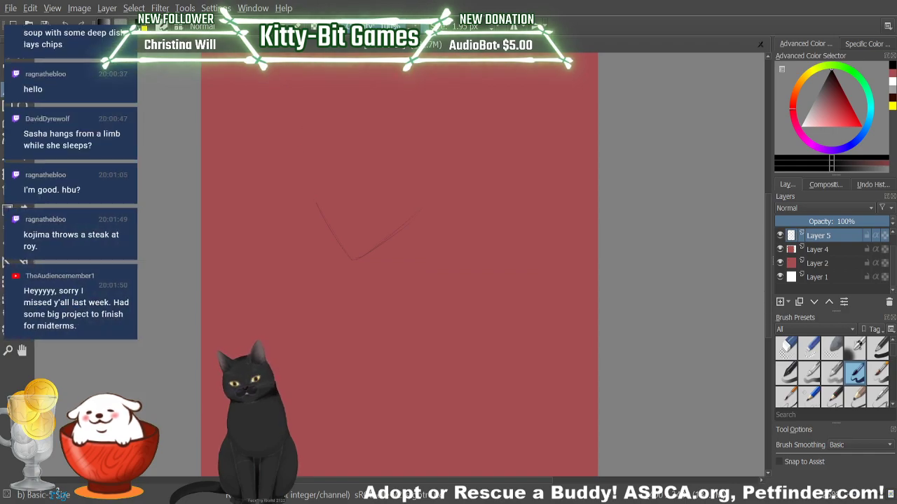
pyautogui.scroll(2, 399, 280)
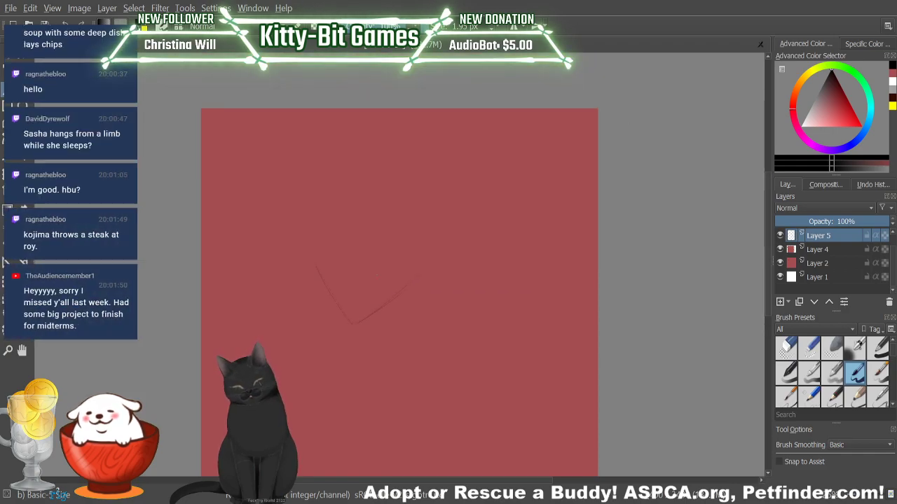
pyautogui.moveTo(313, 155); pyautogui.dragTo(317, 266)
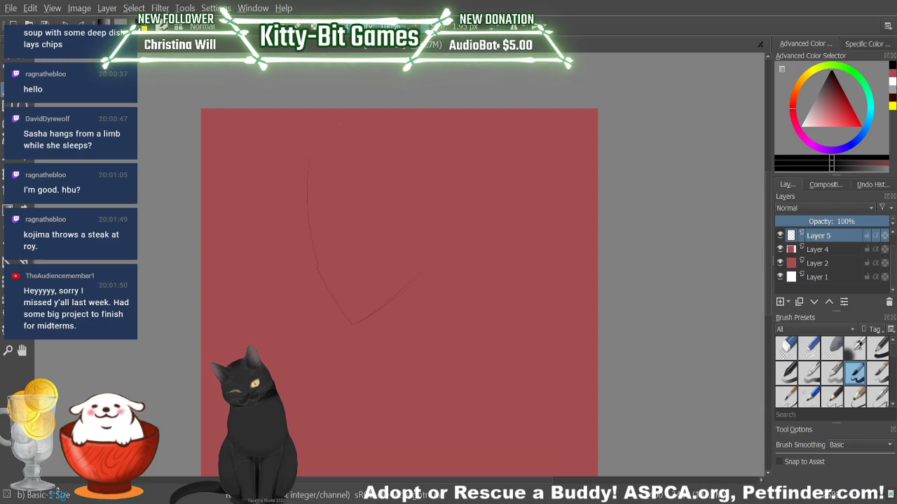
pyautogui.moveTo(316, 160)
pyautogui.mouseDown()
pyautogui.moveTo(325, 143)
pyautogui.moveTo(361, 124)
pyautogui.mouseUp()
pyautogui.moveTo(413, 281); pyautogui.dragTo(449, 225)
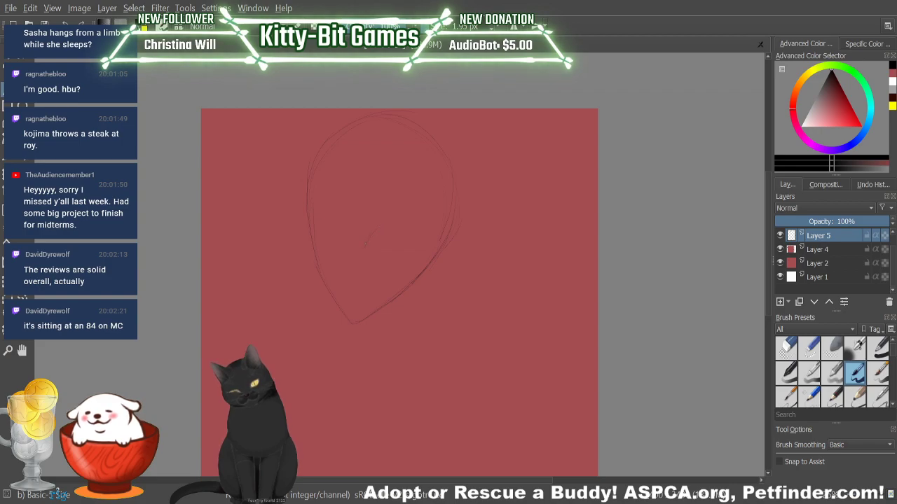
# Step: Try an eye inside the head outline in thin black strokes and erase it completely
pyautogui.moveTo(369, 230); pyautogui.dragTo(407, 224)
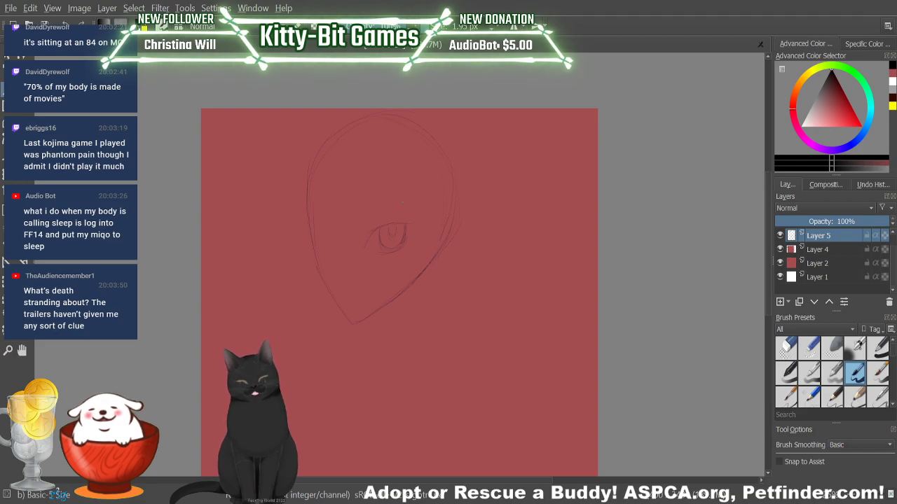
pyautogui.press('e')
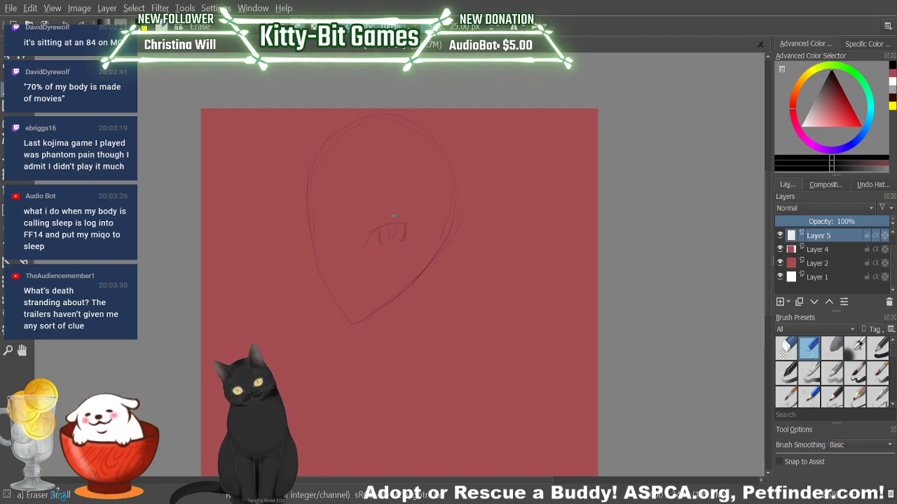
pyautogui.moveTo(391, 249); pyautogui.dragTo(434, 246)
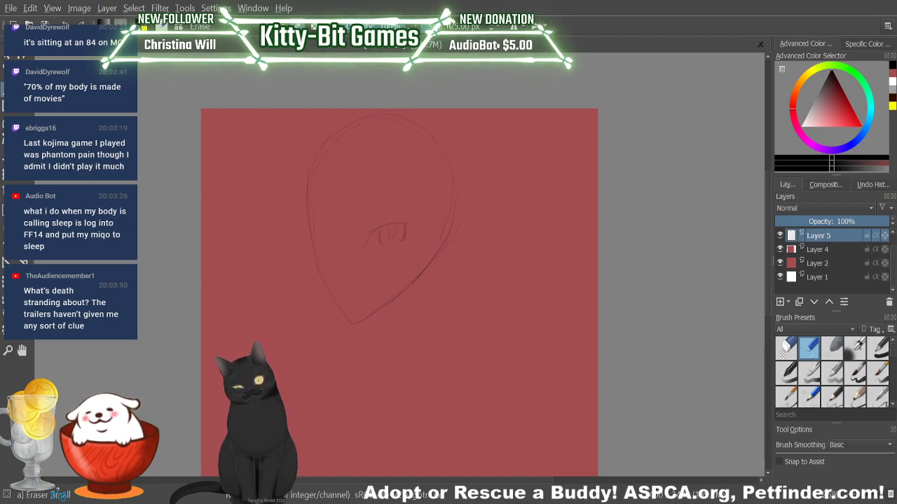
pyautogui.moveTo(374, 227)
pyautogui.mouseDown()
pyautogui.moveTo(404, 228)
pyautogui.moveTo(416, 195)
pyautogui.mouseUp()
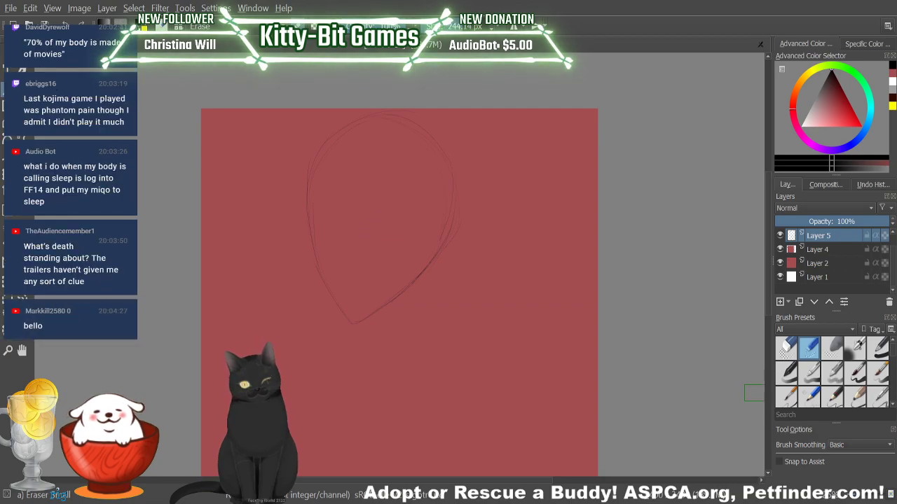
pyautogui.click(786, 347)
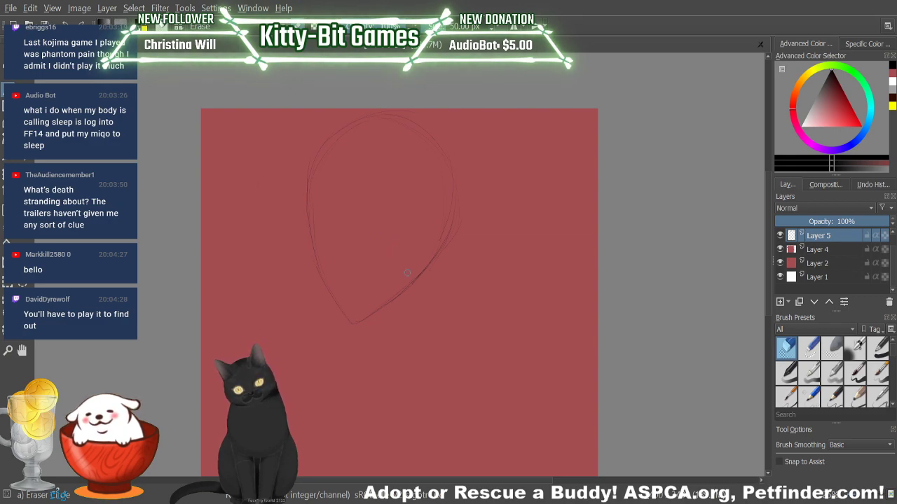
# Step: Sketch the nose near the face's front edge, erasing and redrawing its bridge, with a mouth line below it
pyautogui.press('/')
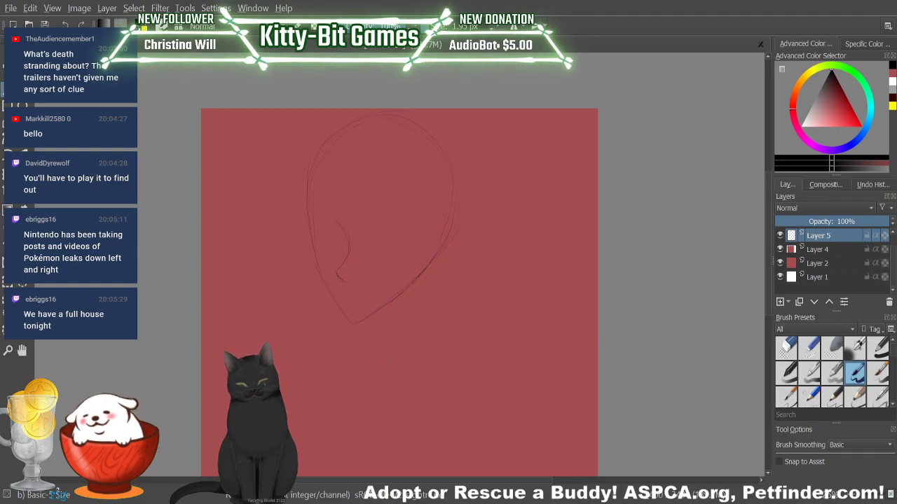
pyautogui.press('e')
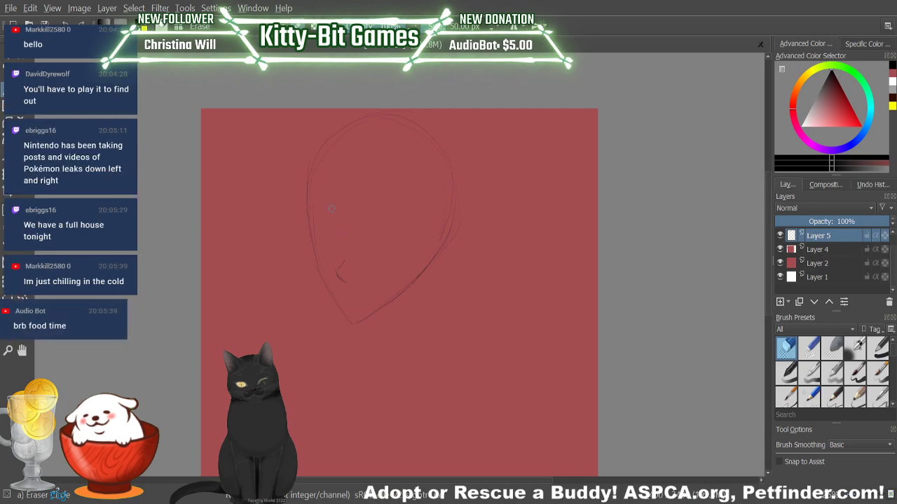
pyautogui.press('e')
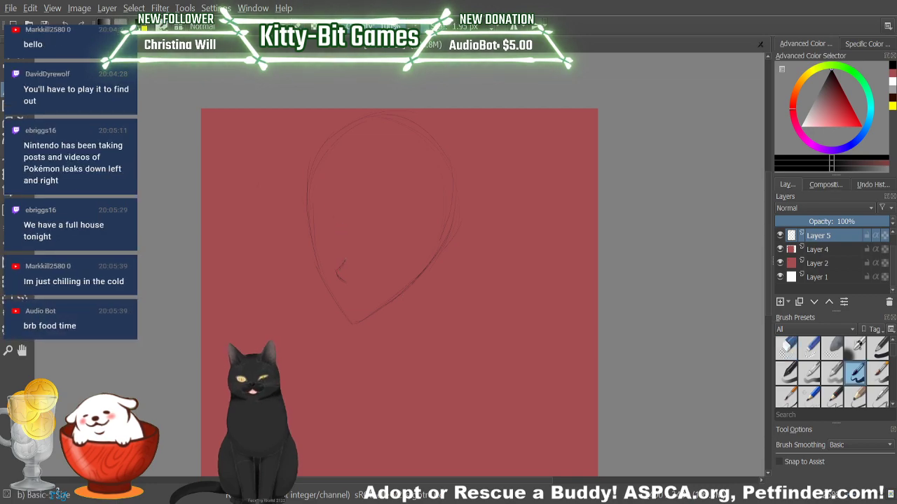
pyautogui.moveTo(346, 242); pyautogui.dragTo(338, 275)
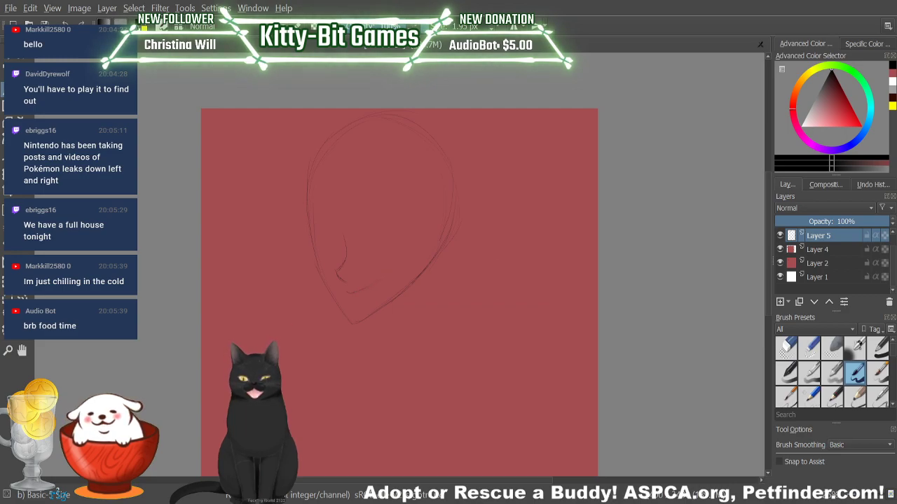
# Step: Erase the mouth line, try a shorter one below the nose, and erase that too
pyautogui.click(787, 348)
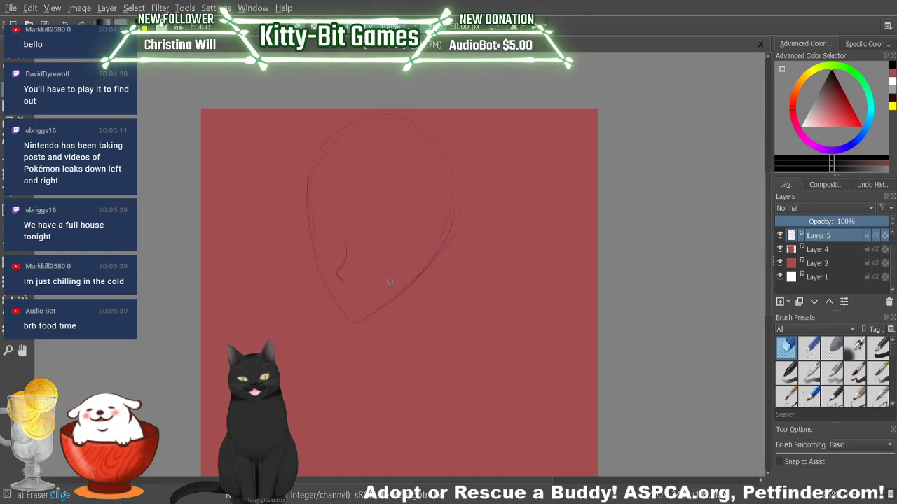
pyautogui.click(854, 373)
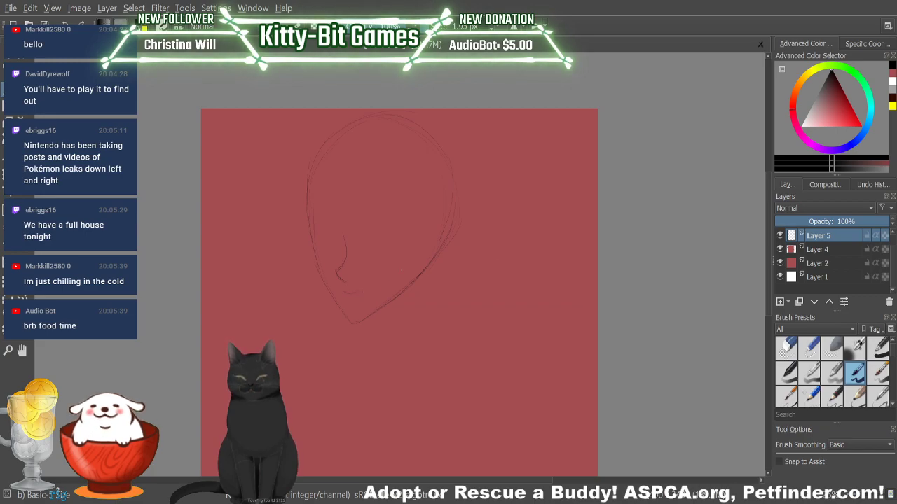
pyautogui.press('/')
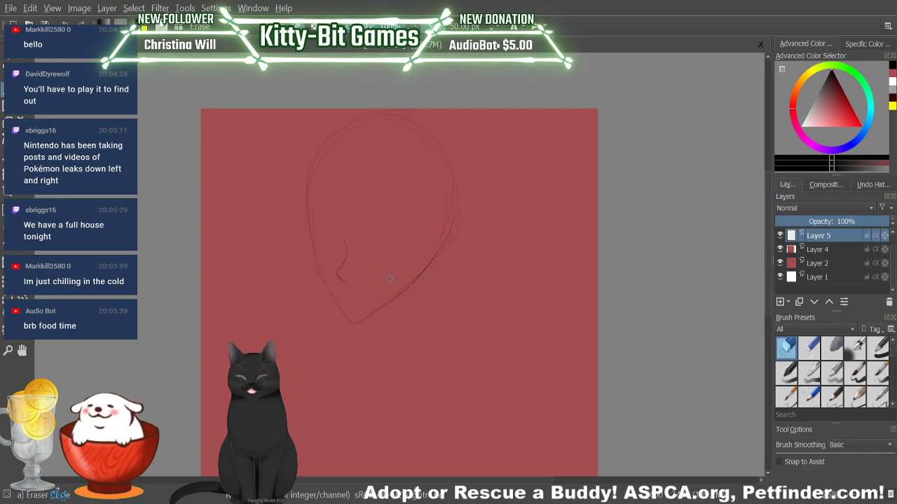
# Step: Try a curved upper eyelid line beside the nose bridge and remove it with the 50 px circle eraser
pyautogui.press('/')
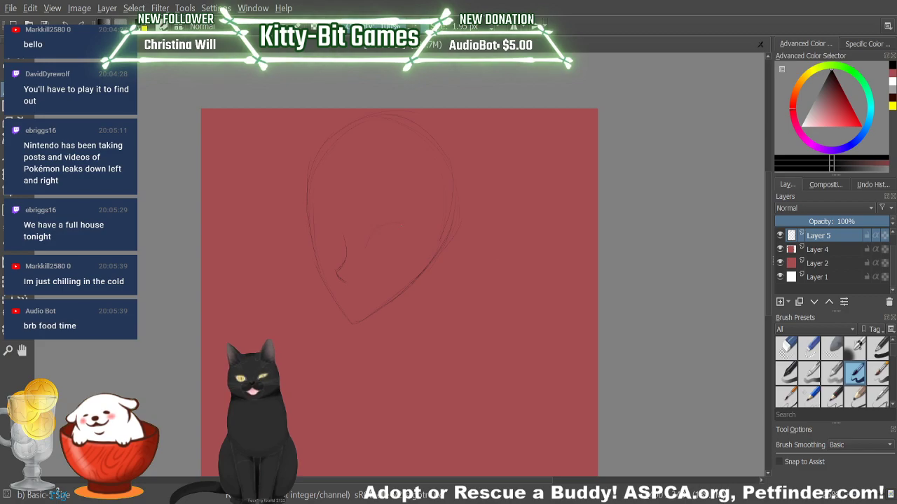
pyautogui.moveTo(367, 244); pyautogui.dragTo(402, 224)
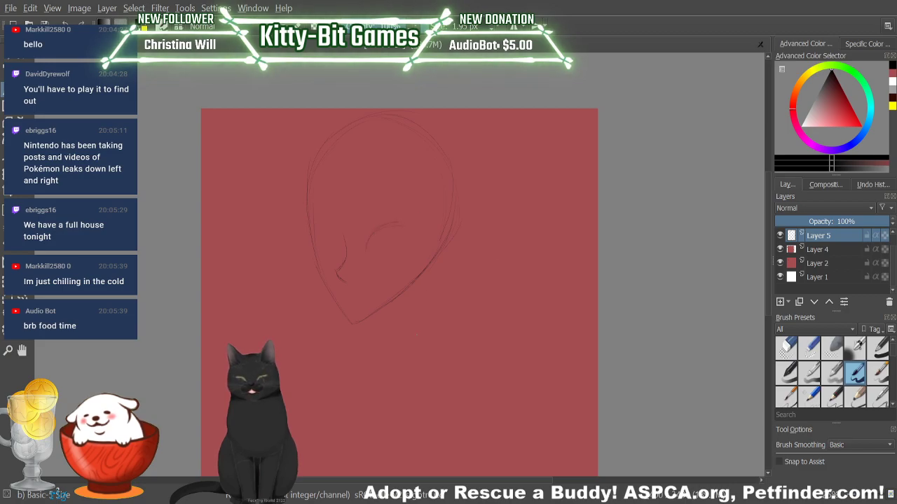
pyautogui.press('e')
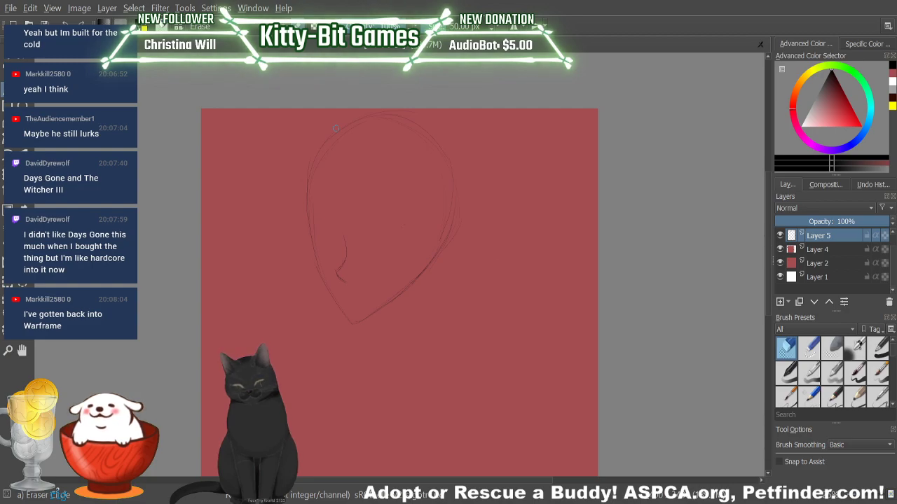
# Step: Enlarge the eraser to 177.97 px and erase the entire head and nose sketch from Layer 5
pyautogui.press(']')
pyautogui.press(']')
pyautogui.press(']')
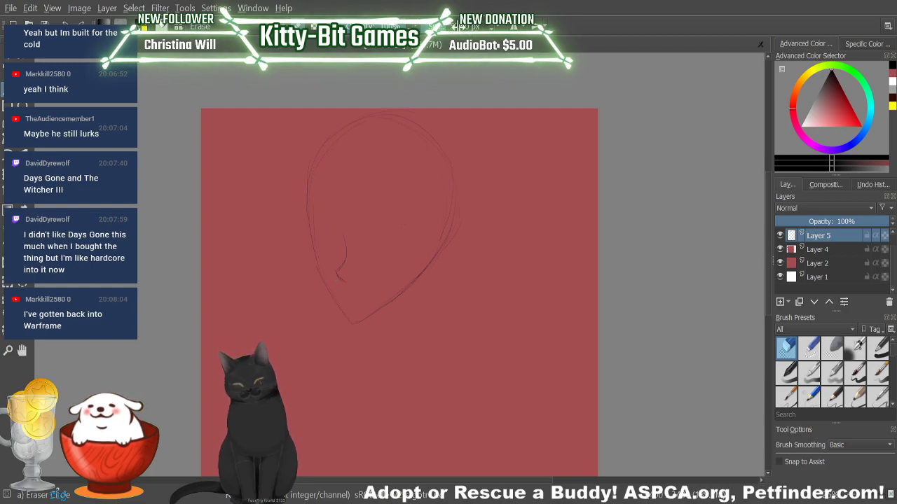
pyautogui.press('[')
pyautogui.press('[')
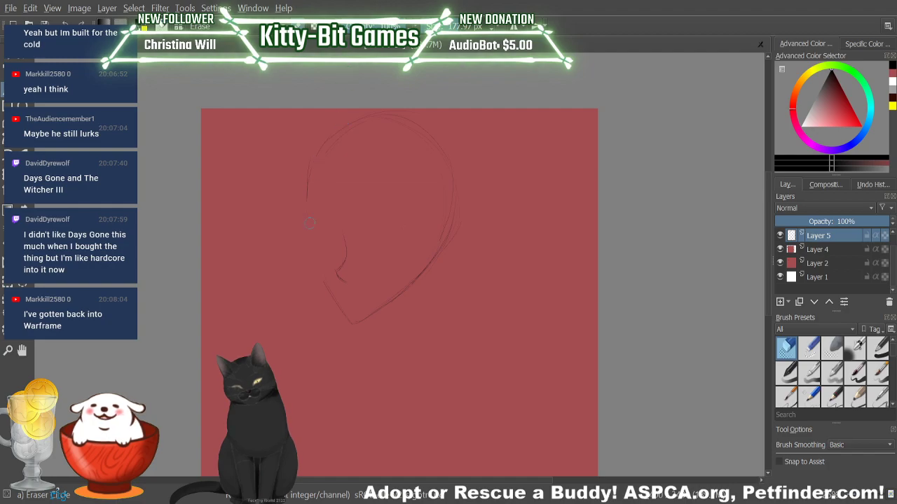
pyautogui.moveTo(332, 285)
pyautogui.mouseDown()
pyautogui.moveTo(324, 321)
pyautogui.moveTo(340, 290)
pyautogui.mouseUp()
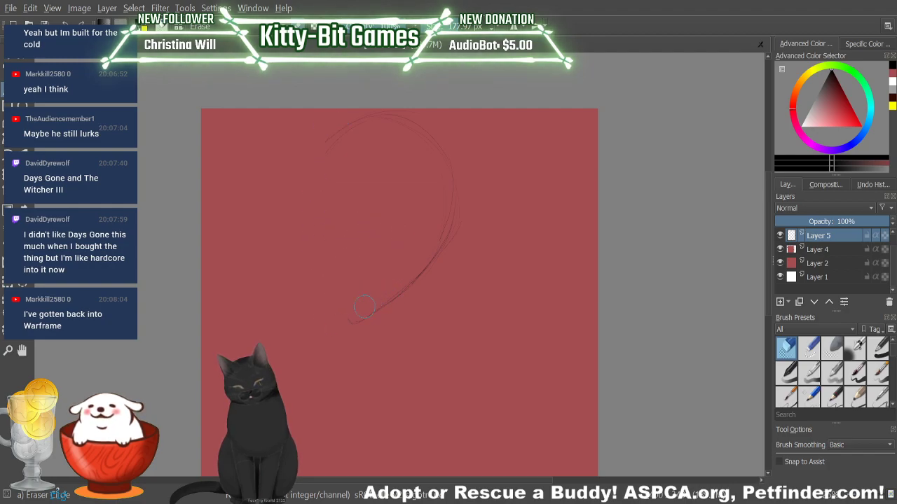
pyautogui.moveTo(448, 160); pyautogui.dragTo(381, 124)
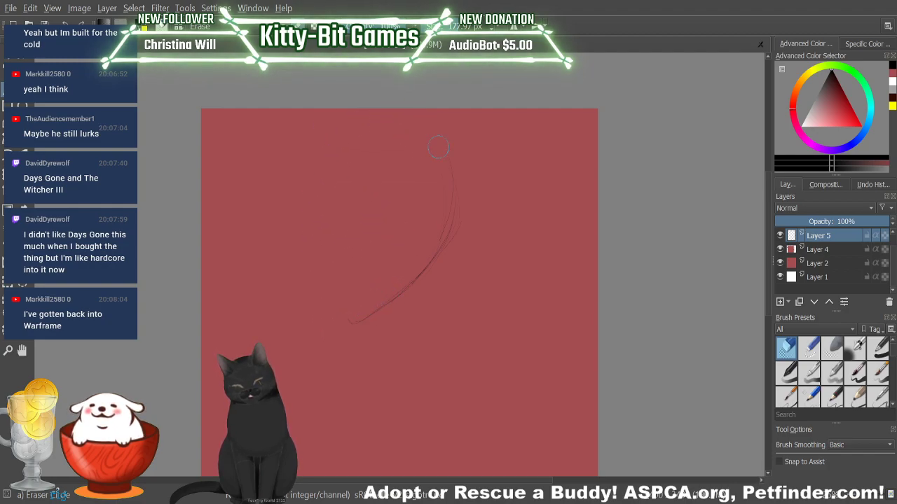
pyautogui.moveTo(438, 148)
pyautogui.mouseDown()
pyautogui.moveTo(454, 224)
pyautogui.moveTo(417, 277)
pyautogui.moveTo(354, 321)
pyautogui.mouseUp()
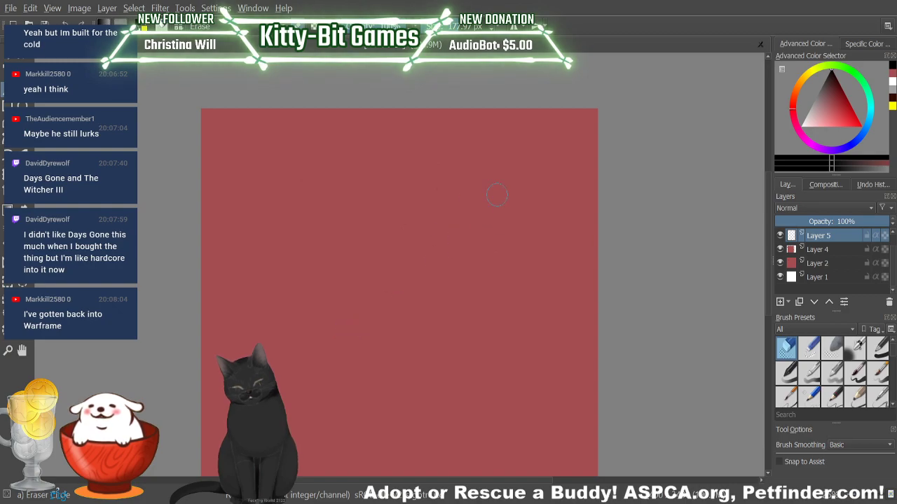
# Step: Try a V-shaped chin and jawline on Layer 5 with the 1.95 px Basic-5 Size brush, and erase it with the 177.97 px eraser
pyautogui.press('/')
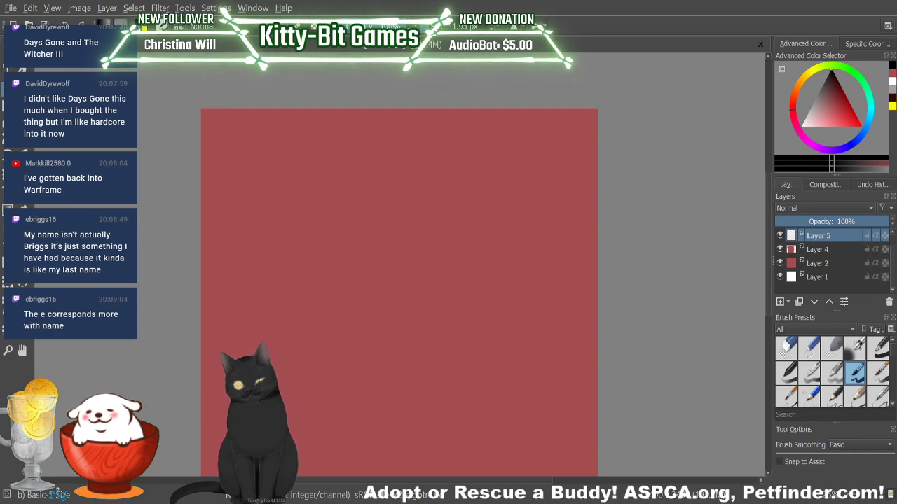
pyautogui.moveTo(318, 265); pyautogui.dragTo(351, 322)
pyautogui.hotkey('ctrl', 'z')
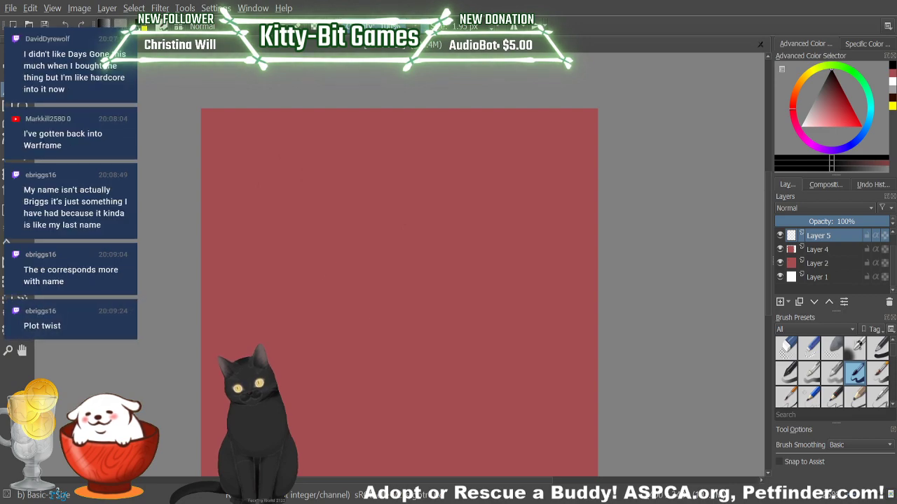
pyautogui.moveTo(314, 266); pyautogui.dragTo(364, 306)
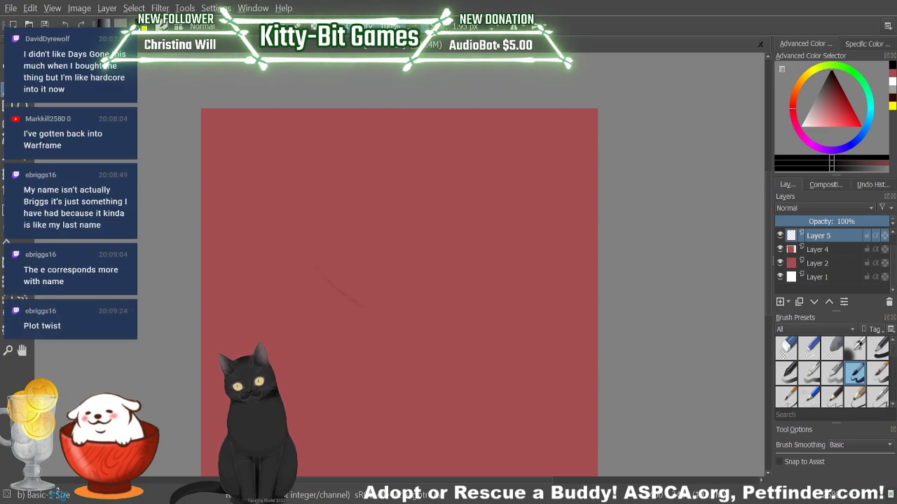
pyautogui.moveTo(311, 264); pyautogui.dragTo(368, 311)
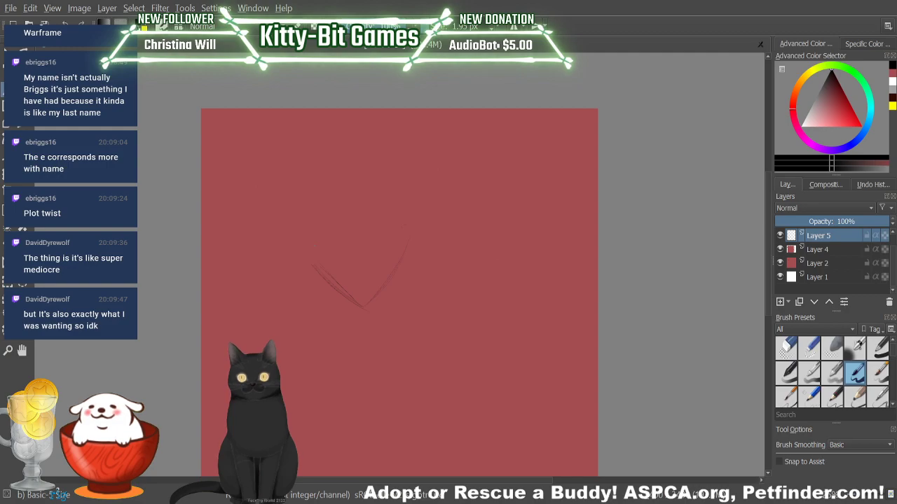
pyautogui.press('e')
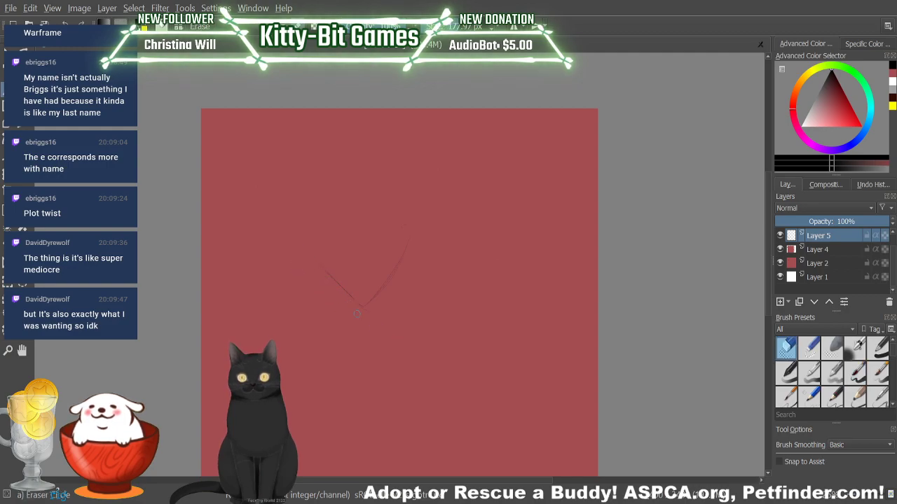
pyautogui.press('e')
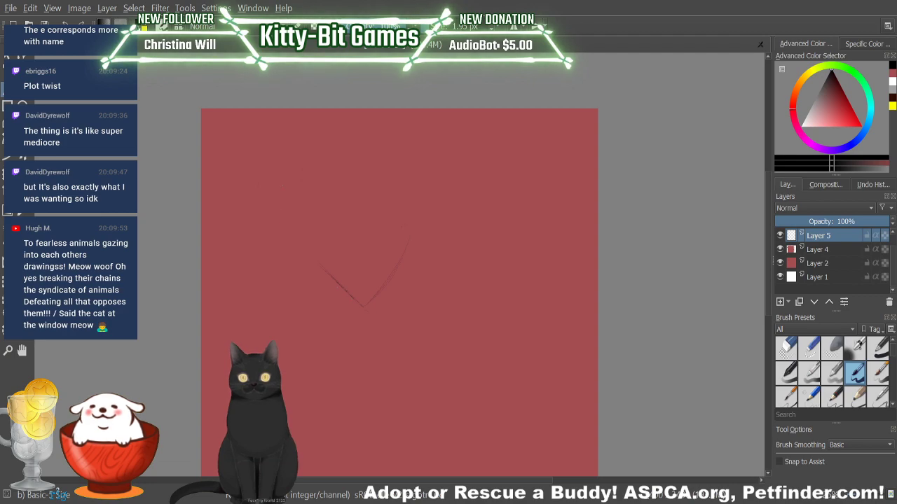
pyautogui.press('e')
pyautogui.moveTo(322, 268); pyautogui.dragTo(346, 285)
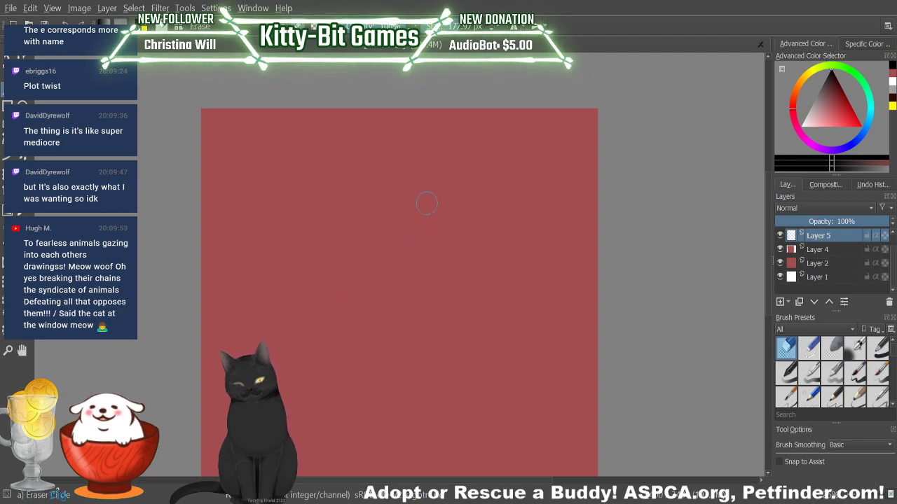
# Step: Sketch the upper face profile in thin lines: a pointed nose tip, a concave nose bridge and a curved forehead
pyautogui.press('e')
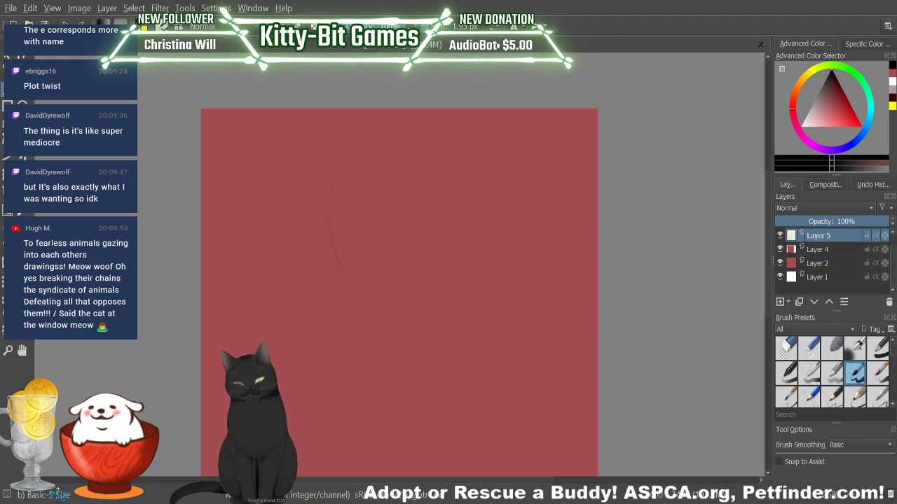
pyautogui.hotkey('ctrl', 'z')
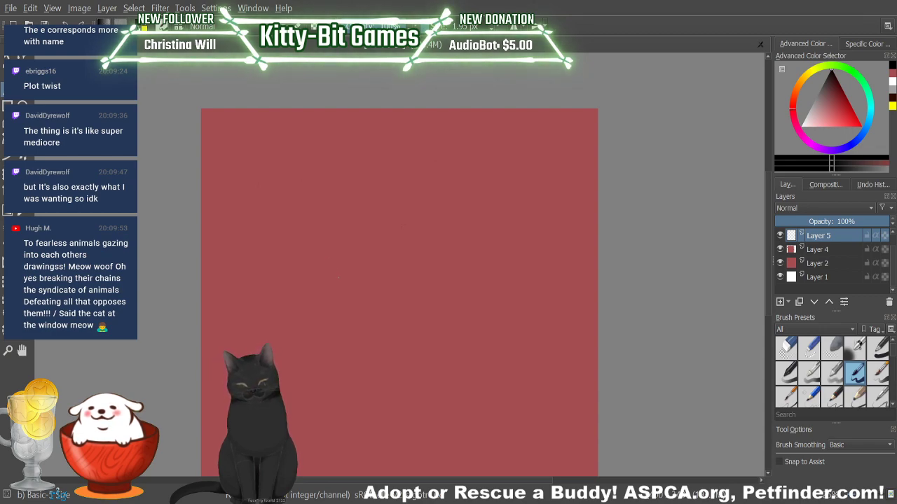
pyautogui.moveTo(328, 262); pyautogui.dragTo(339, 276)
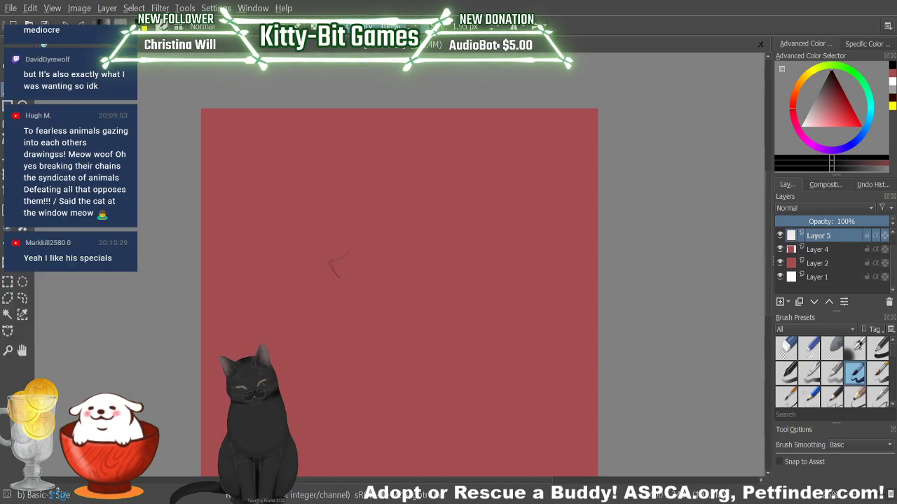
pyautogui.moveTo(349, 219); pyautogui.dragTo(338, 258)
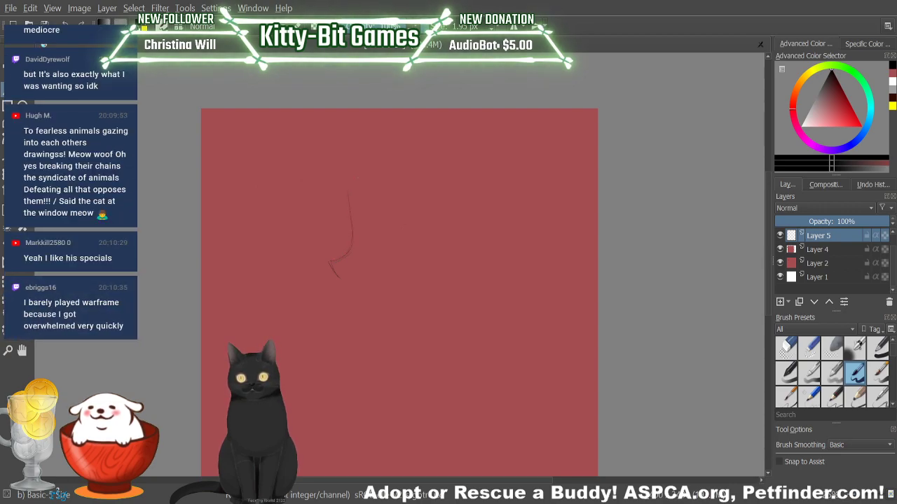
pyautogui.moveTo(379, 152); pyautogui.dragTo(350, 188)
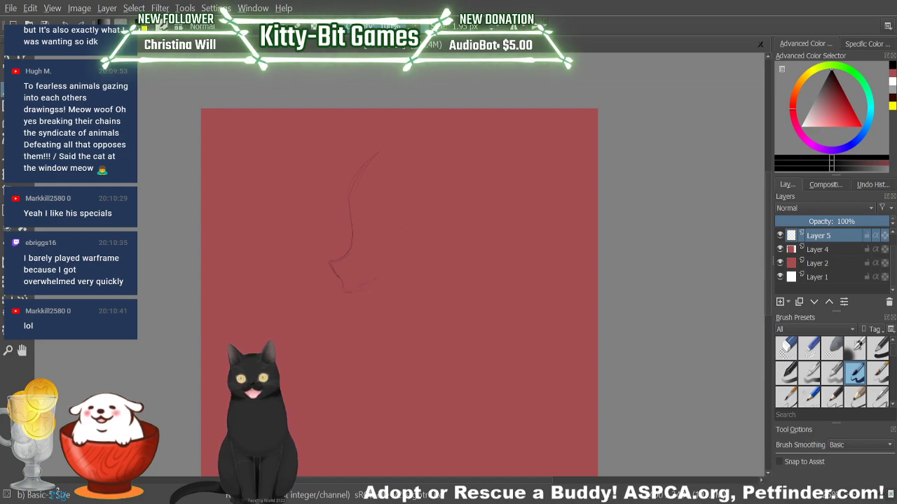
# Step: Sketch an open smiling mouth and the chin below the nose, with a jawline sweeping back and up
pyautogui.moveTo(344, 289)
pyautogui.mouseDown()
pyautogui.moveTo(378, 281)
pyautogui.moveTo(363, 332)
pyautogui.mouseUp()
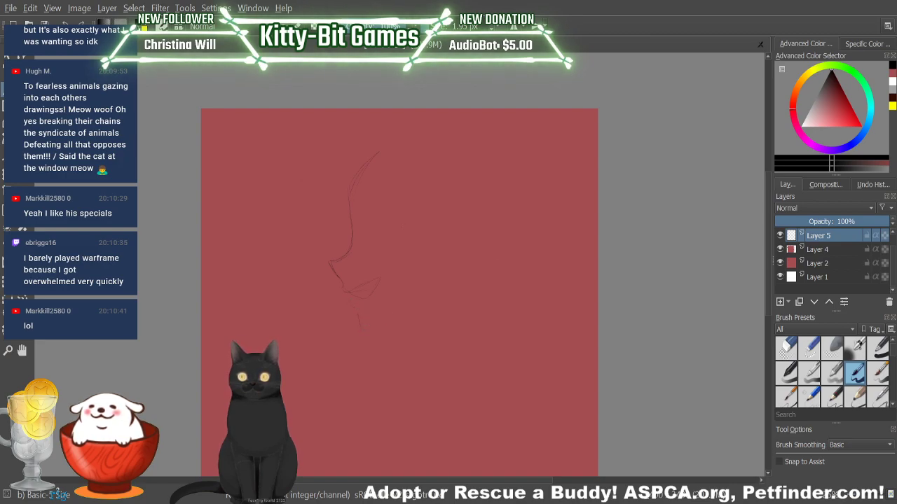
pyautogui.moveTo(430, 277); pyautogui.dragTo(361, 329)
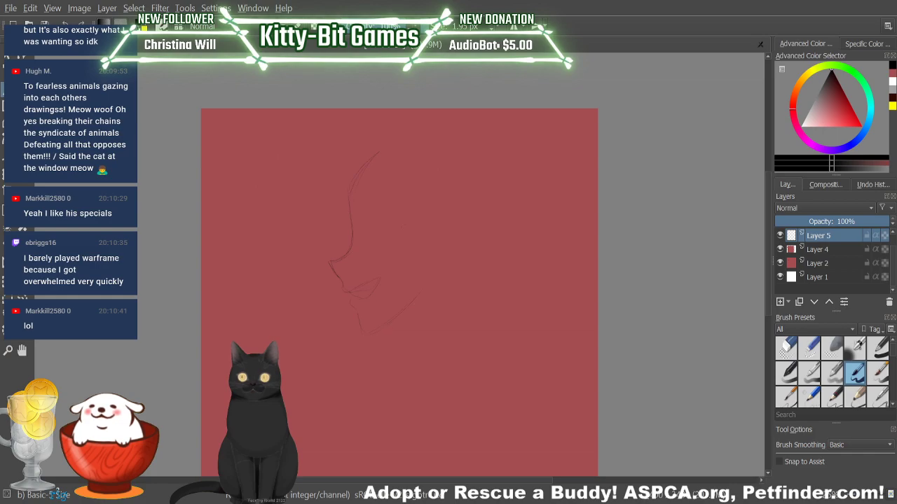
pyautogui.moveTo(439, 264); pyautogui.dragTo(427, 288)
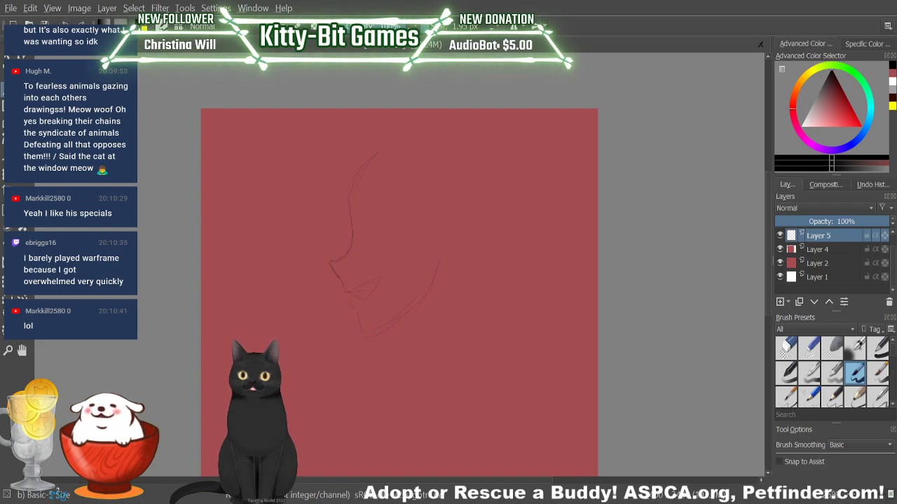
pyautogui.moveTo(447, 253); pyautogui.dragTo(436, 281)
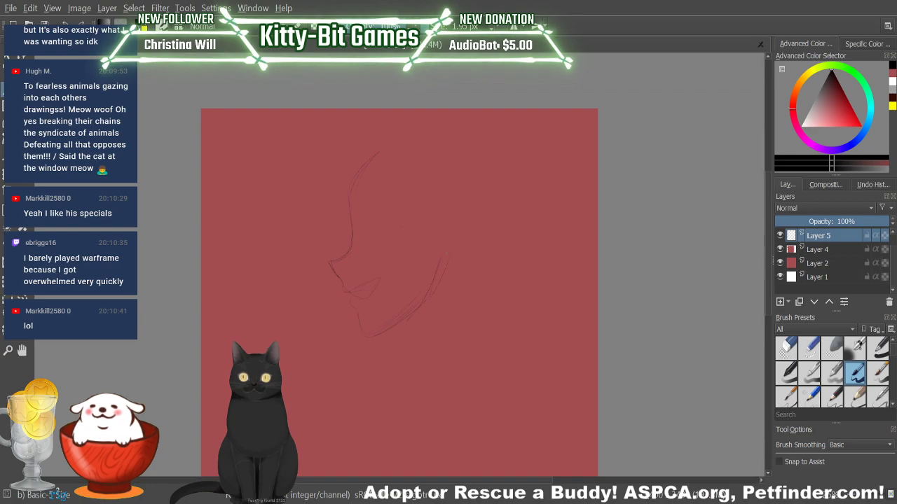
# Step: Erase the rough jawline strokes behind the chin and redraw them as one cleaner, flatter line
pyautogui.press('/')
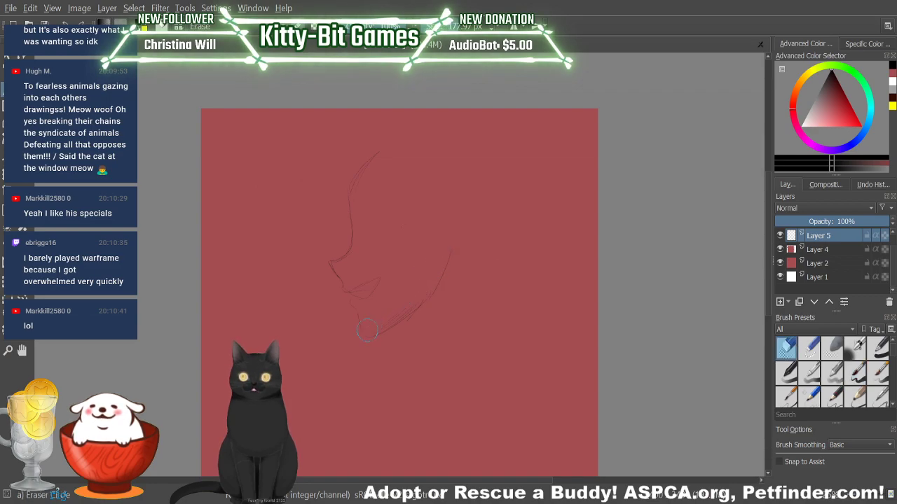
pyautogui.moveTo(384, 317)
pyautogui.mouseDown()
pyautogui.moveTo(429, 288)
pyautogui.moveTo(437, 262)
pyautogui.mouseUp()
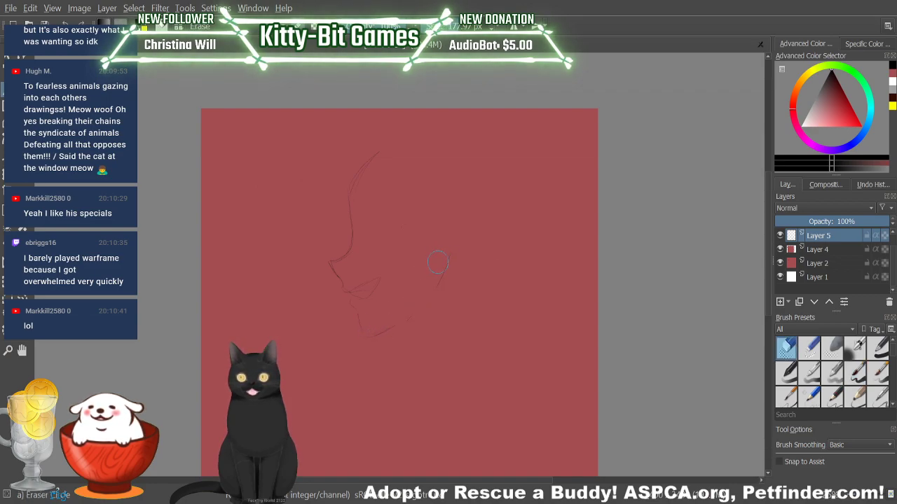
pyautogui.press('/')
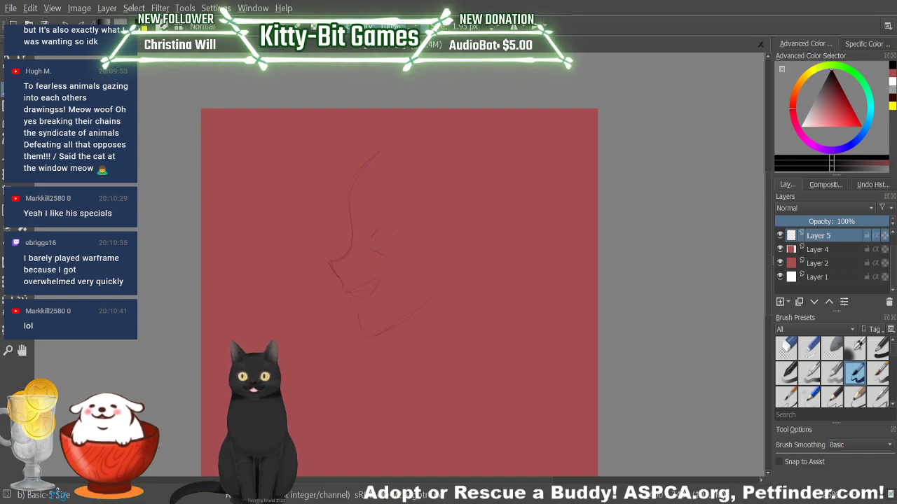
# Step: Erase the first eye strokes and try an eye with an arched upper lid and a narrow vertical iris
pyautogui.press('e')
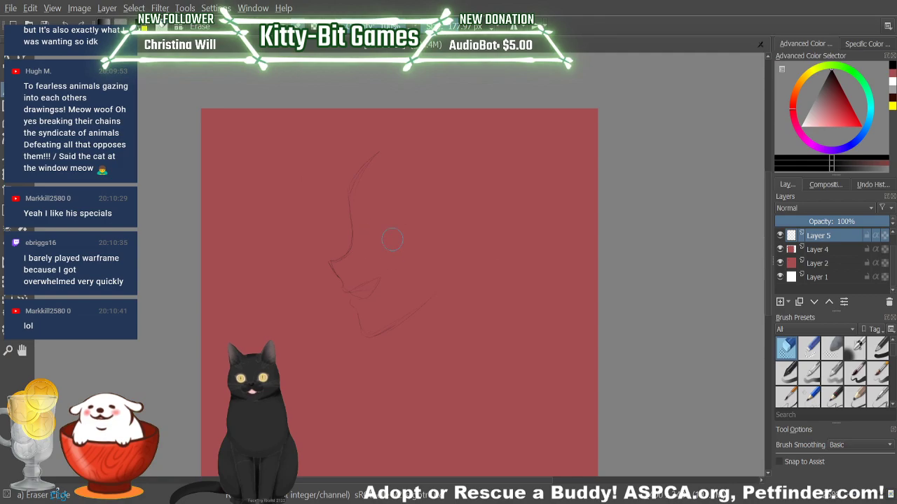
pyautogui.press('e')
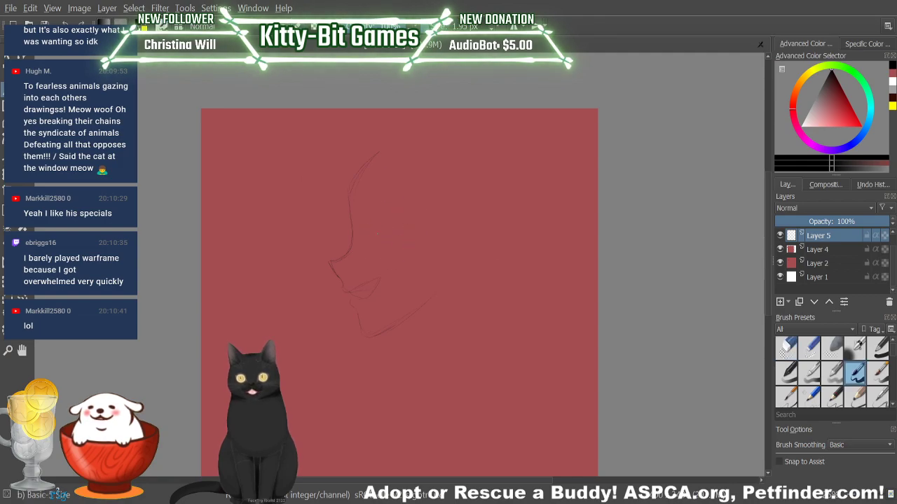
pyautogui.moveTo(373, 229); pyautogui.dragTo(417, 226)
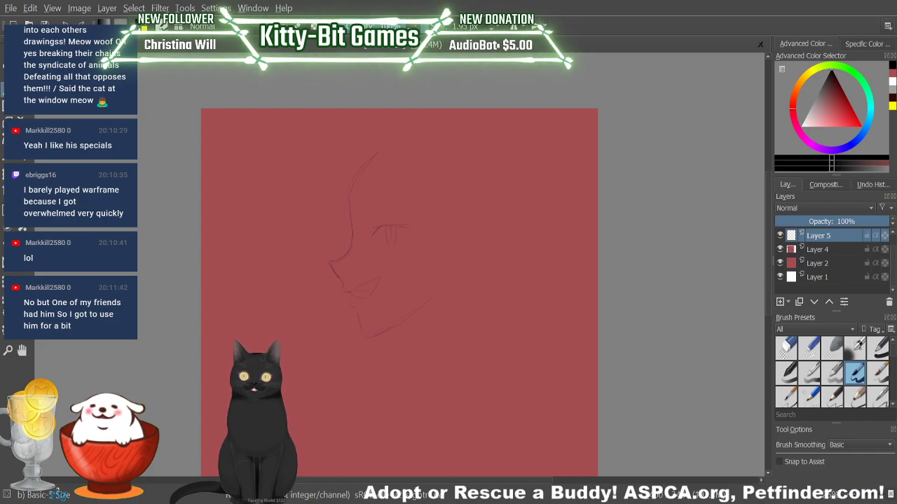
# Step: Replace the eye with a slanted double eyelid line and extend the jawline up toward the ear
pyautogui.press('e')
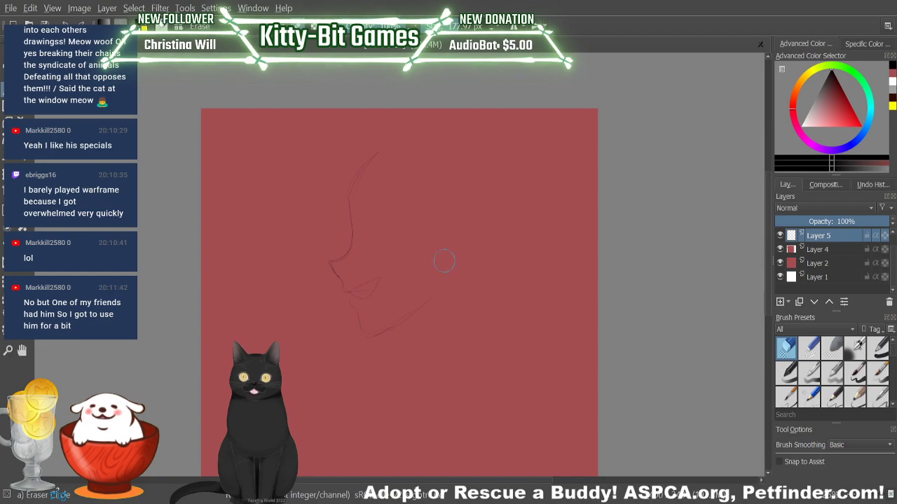
pyautogui.press('e')
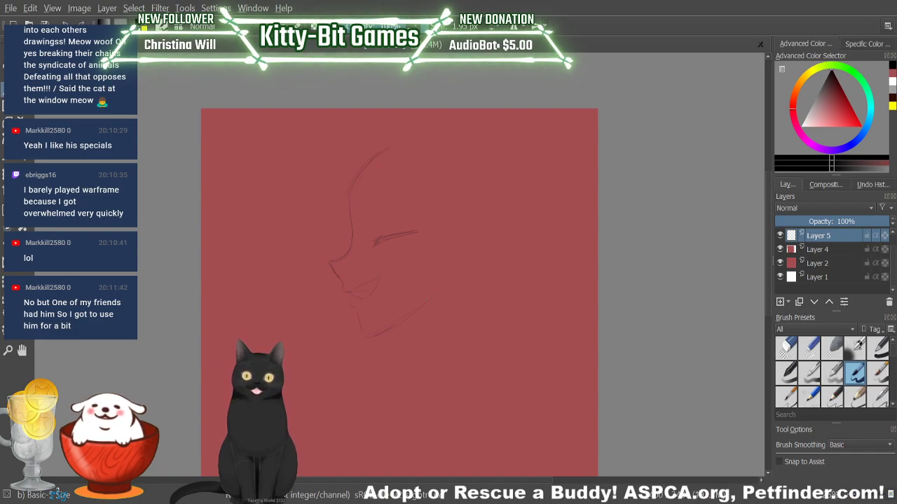
pyautogui.moveTo(432, 294); pyautogui.dragTo(463, 273)
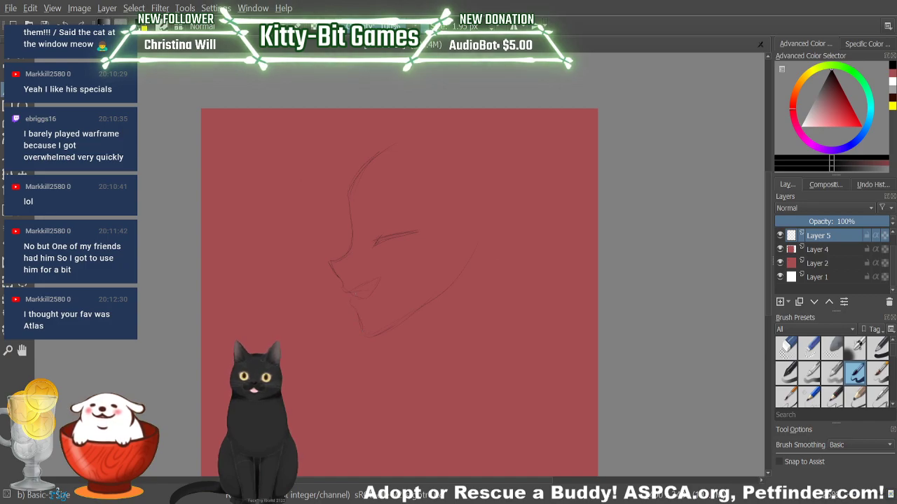
# Step: Erase and redraw the tip of the chin, trimming its underside and darkening the lower jawline
pyautogui.press('e')
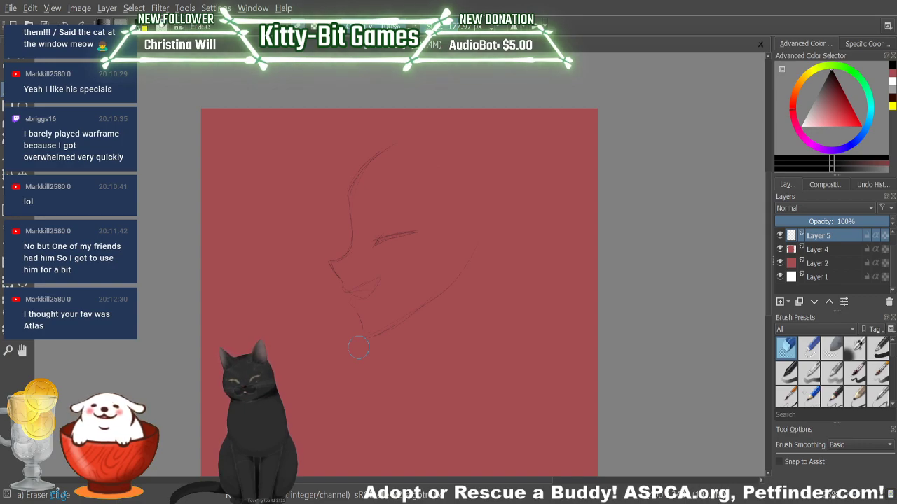
pyautogui.click(855, 373)
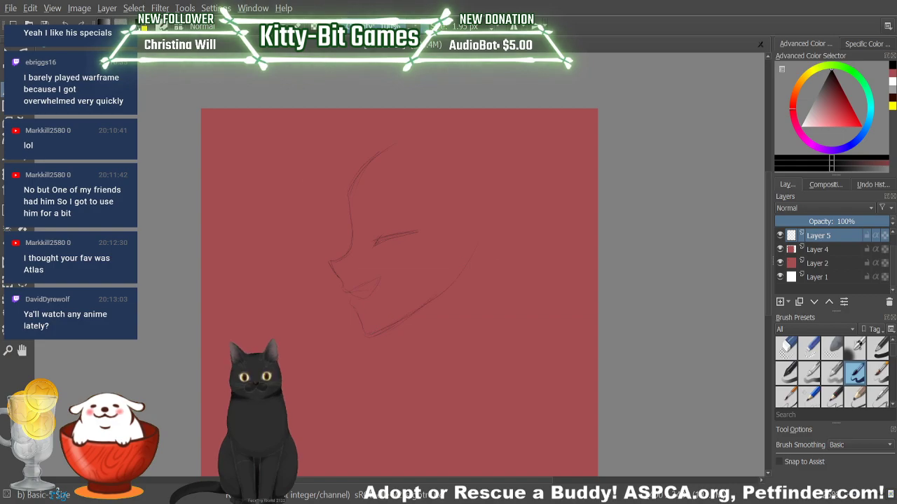
pyautogui.press('e')
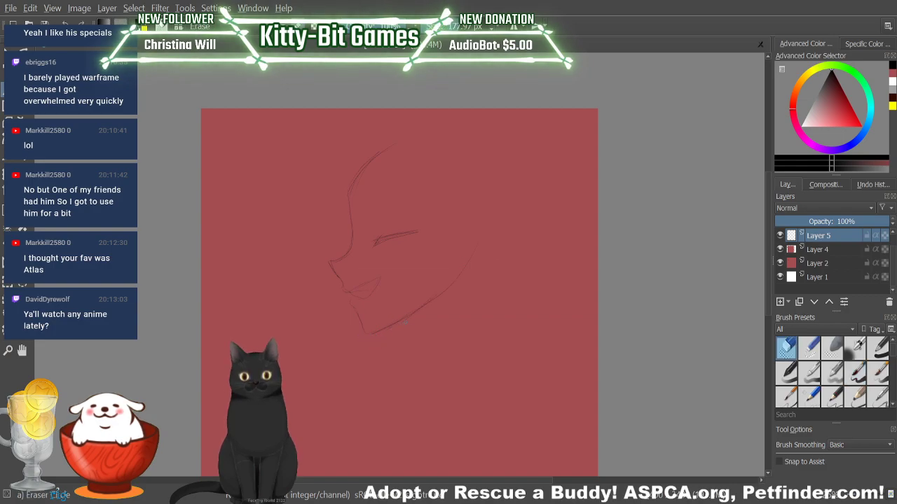
pyautogui.press('e')
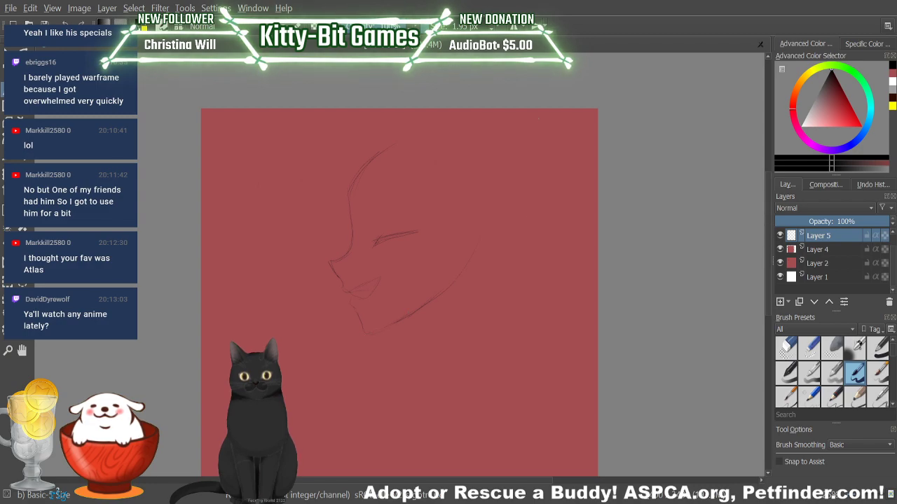
# Step: Erase the eyelid line and sketch an angled eye with a slanted upper lid and narrow iris, clearing the stray line behind it
pyautogui.press('e')
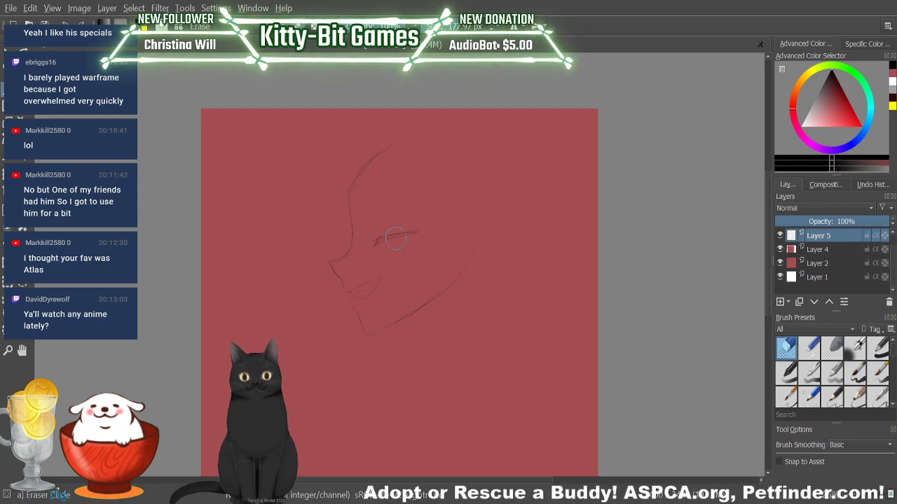
pyautogui.moveTo(375, 243); pyautogui.dragTo(416, 230)
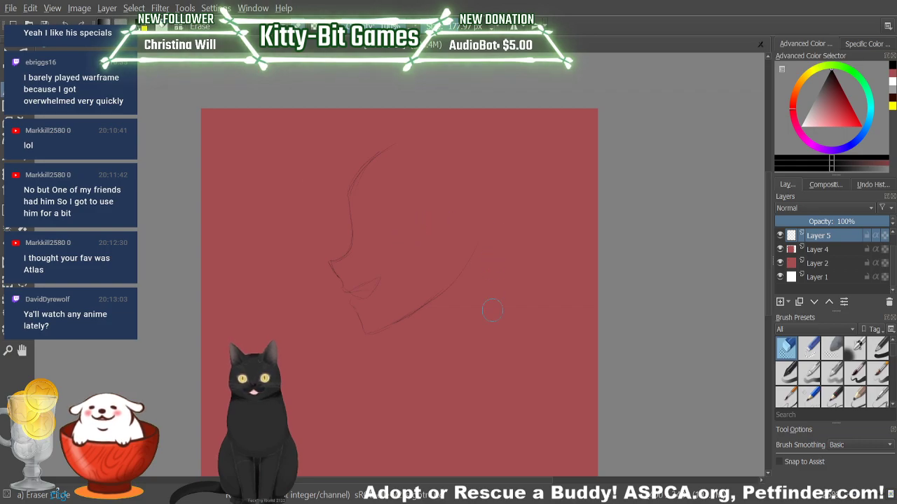
pyautogui.press('e')
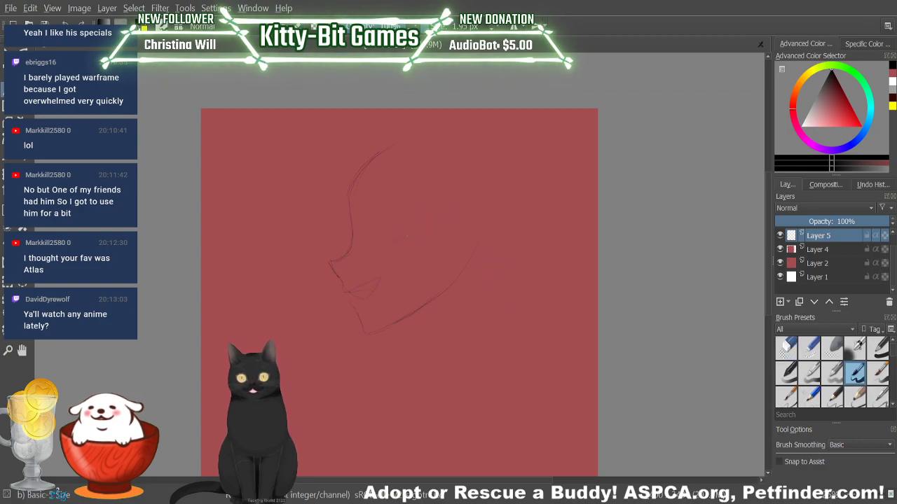
pyautogui.moveTo(385, 245); pyautogui.dragTo(422, 229)
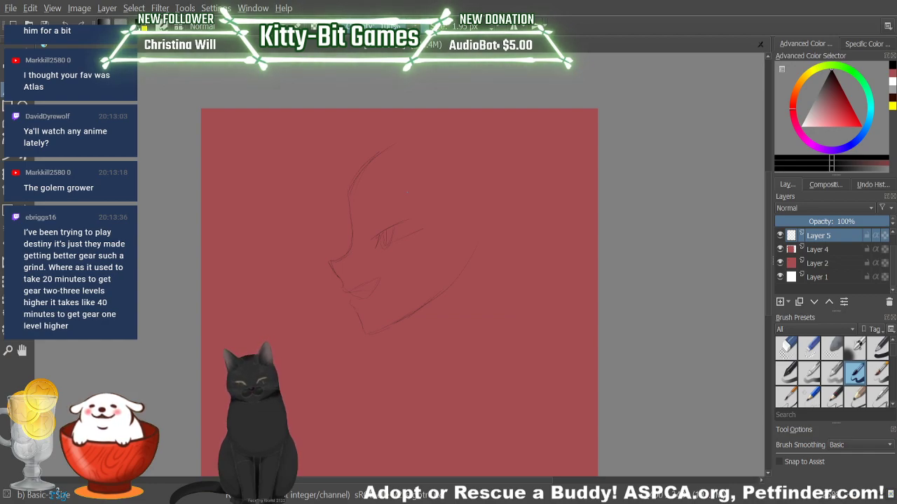
pyautogui.press('e')
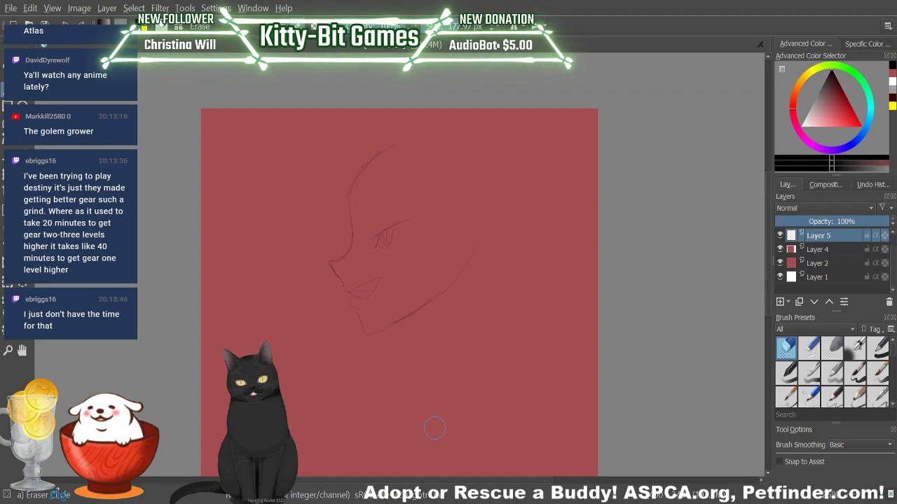
pyautogui.press('e')
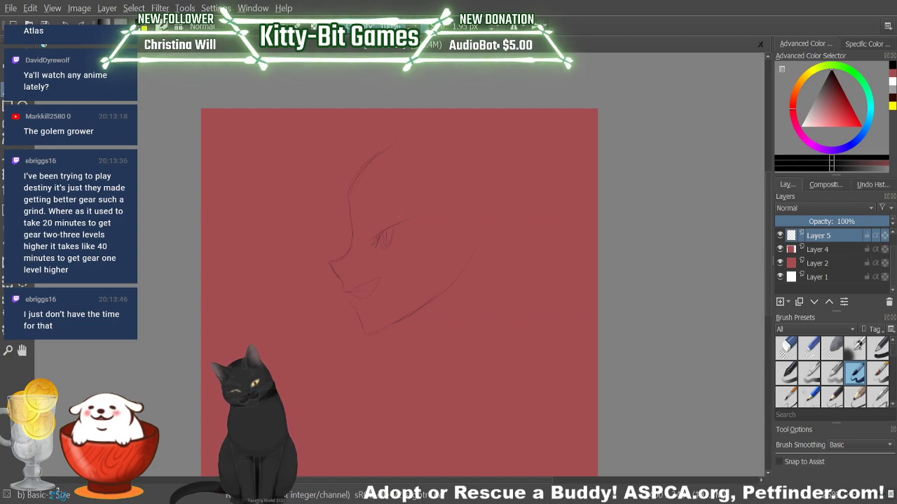
# Step: Rework the strokes of the profile's eye and replace the open smile with a single closed mouth line
pyautogui.press('/')
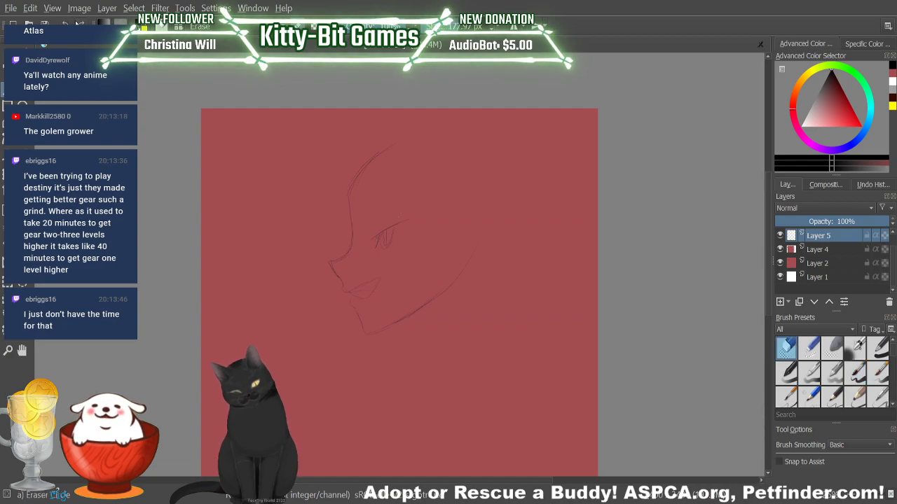
pyautogui.press('/')
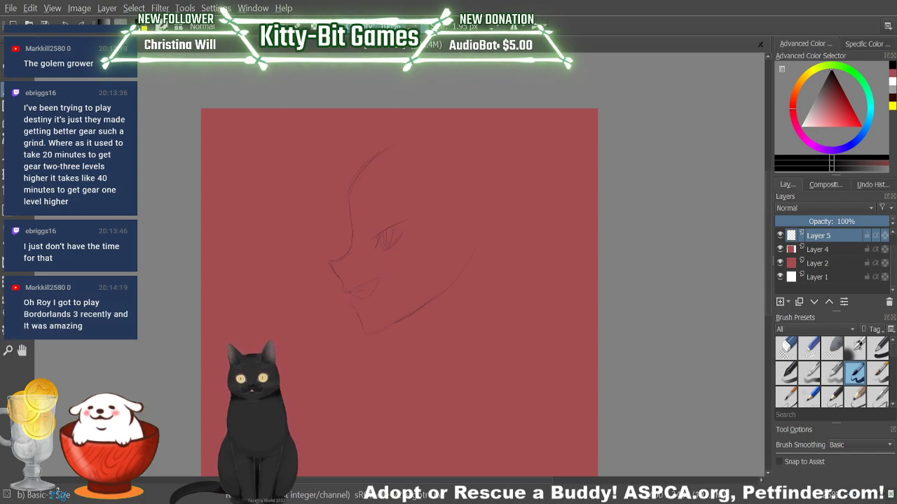
pyautogui.press('e')
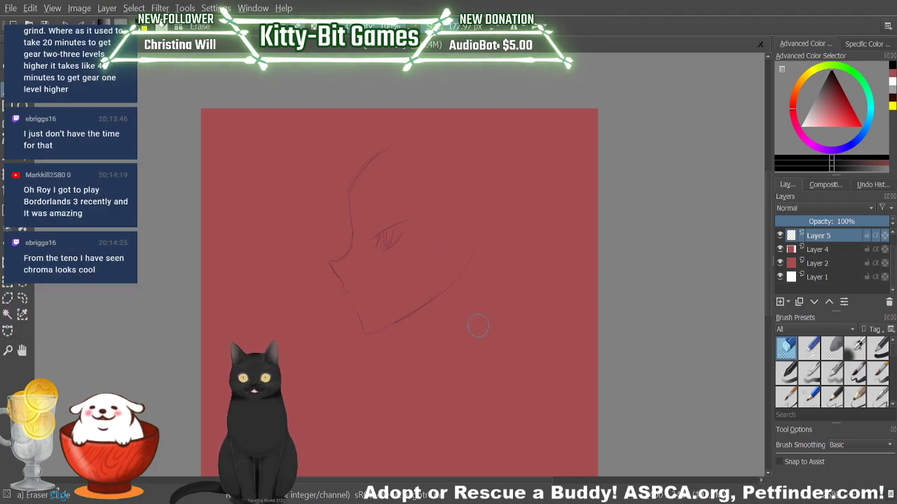
pyautogui.press('e')
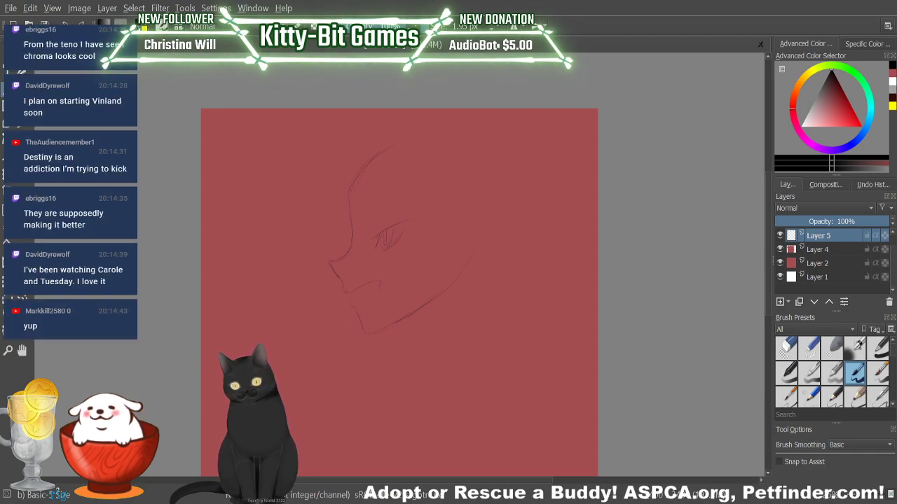
# Step: Erase the mouth and the front of the chin, and redraw a plain line from the nose down to the chin
pyautogui.press('e')
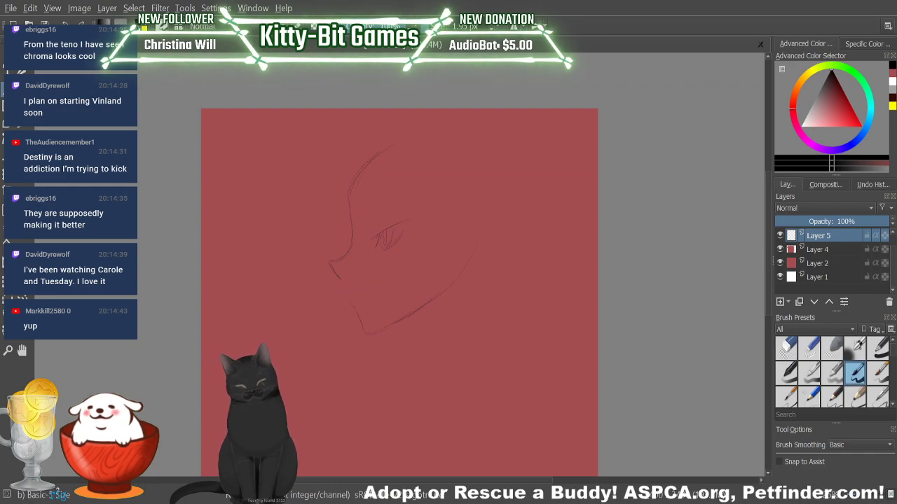
pyautogui.press('e')
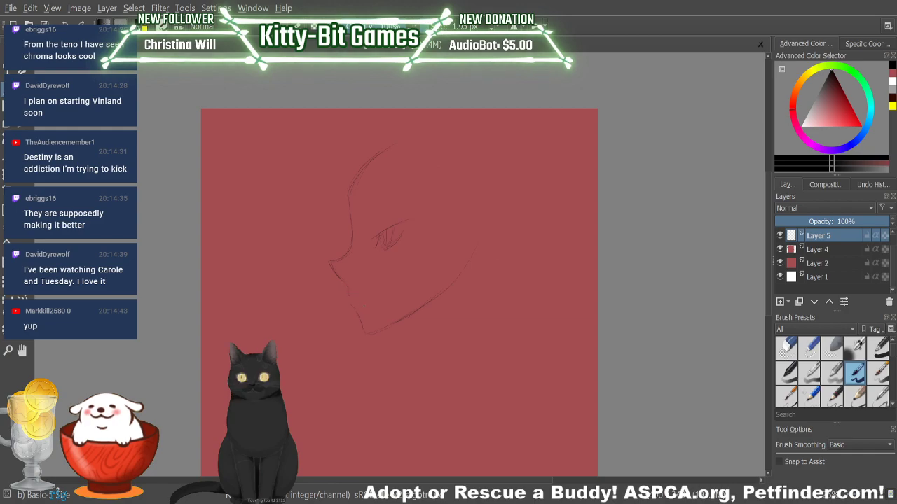
pyautogui.press('e')
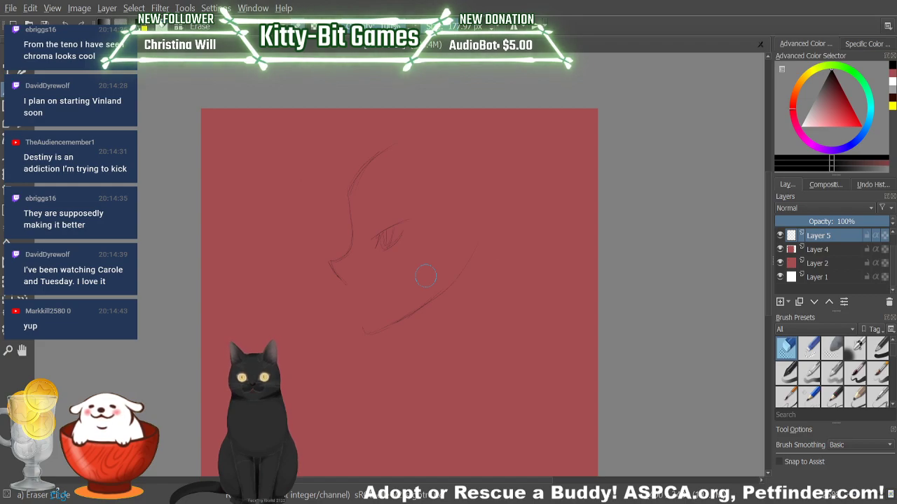
pyautogui.press('/')
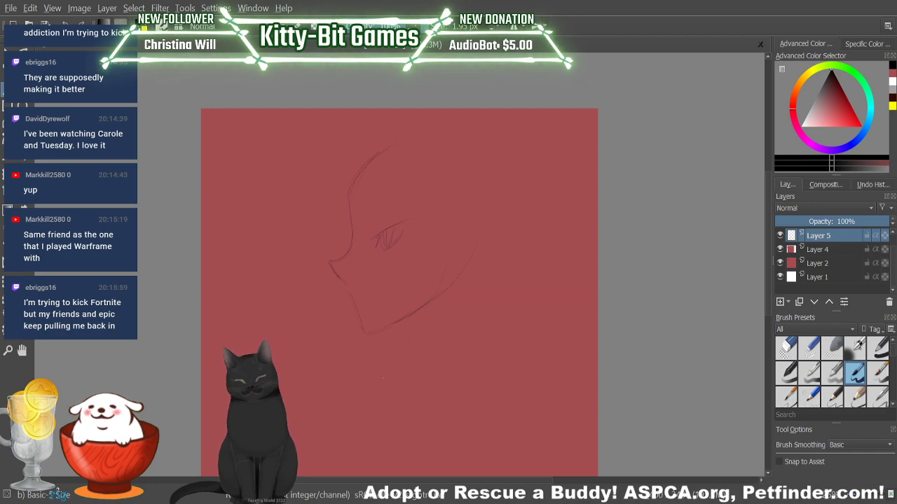
# Step: Trim the line between nose and chin, and erase and redraw the rear part of the jawline
pyautogui.press('e')
pyautogui.moveTo(359, 332); pyautogui.dragTo(325, 263)
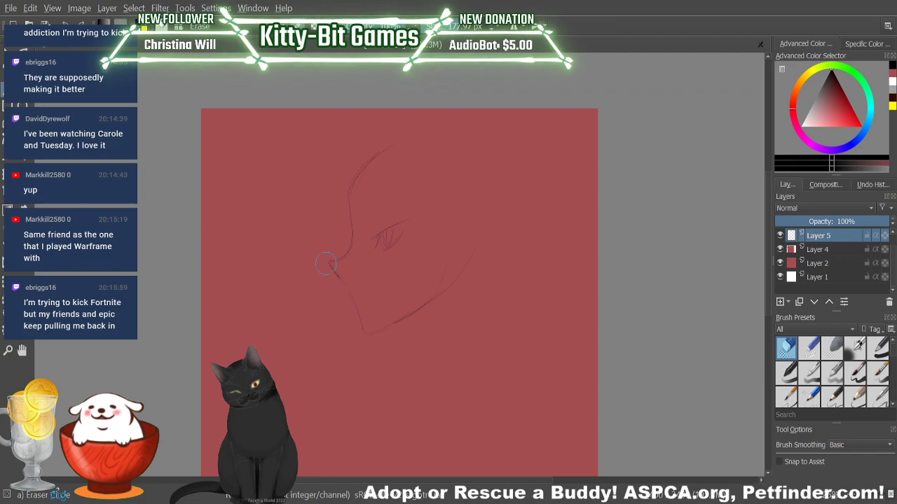
pyautogui.press('e')
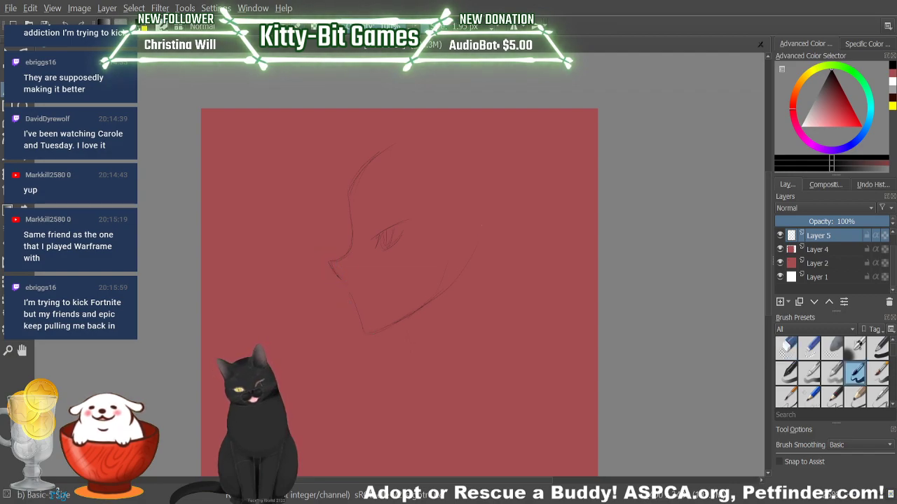
pyautogui.press('e')
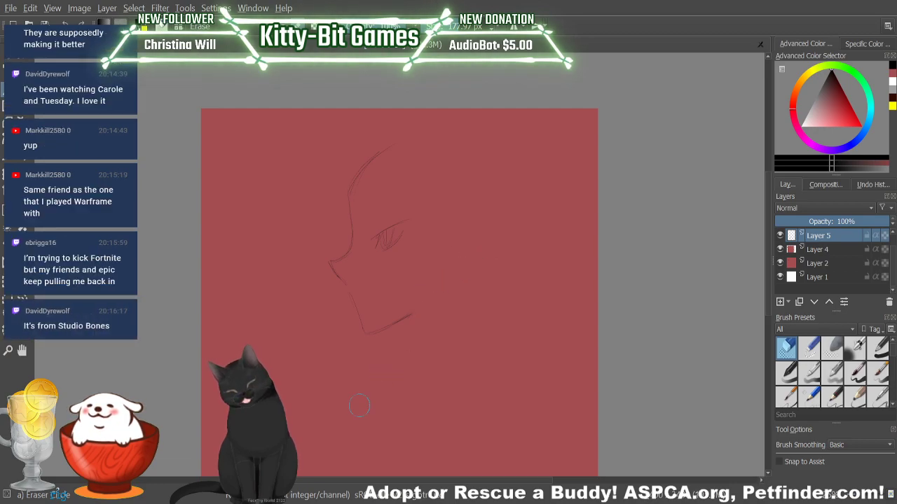
pyautogui.press('e')
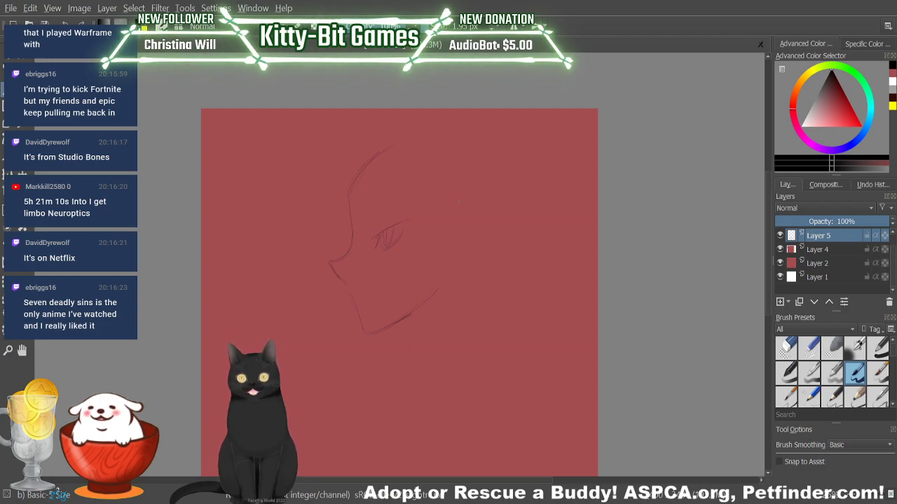
# Step: Erase the entire profile head sketch from Layer 5
pyautogui.press('e')
pyautogui.moveTo(330, 263)
pyautogui.mouseDown()
pyautogui.moveTo(336, 260)
pyautogui.moveTo(363, 328)
pyautogui.moveTo(354, 220)
pyautogui.moveTo(386, 137)
pyautogui.moveTo(350, 144)
pyautogui.moveTo(386, 235)
pyautogui.moveTo(380, 304)
pyautogui.moveTo(450, 278)
pyautogui.mouseUp()
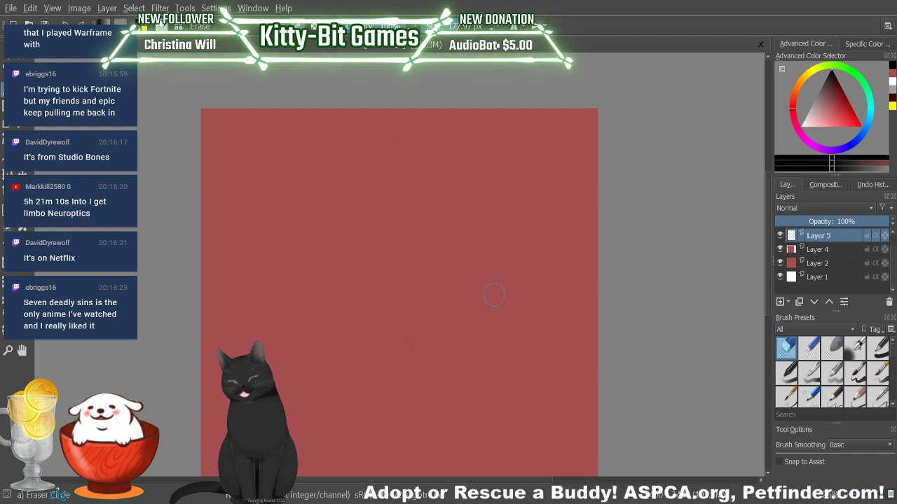
# Step: Sketch a three-quarter face outline with a pointed chin using the thin ink brush, and erase the extra strokes at the forehead
pyautogui.click(855, 373)
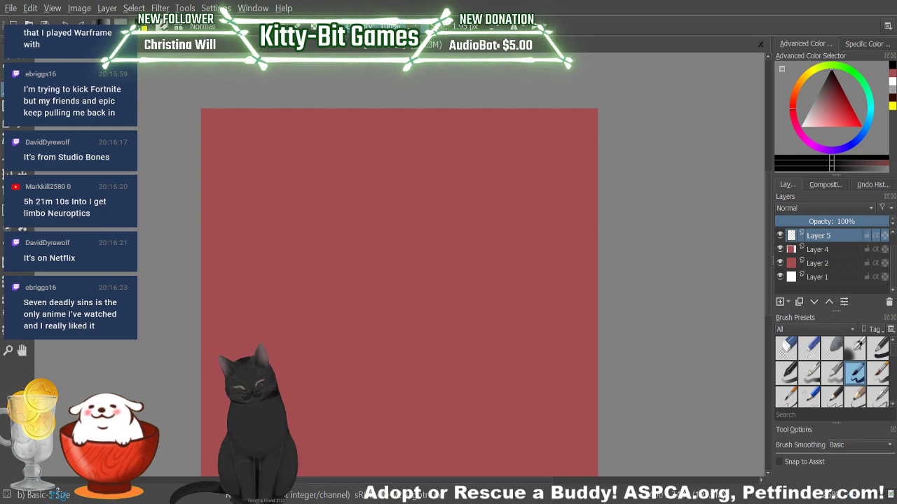
pyautogui.moveTo(326, 269); pyautogui.dragTo(368, 332)
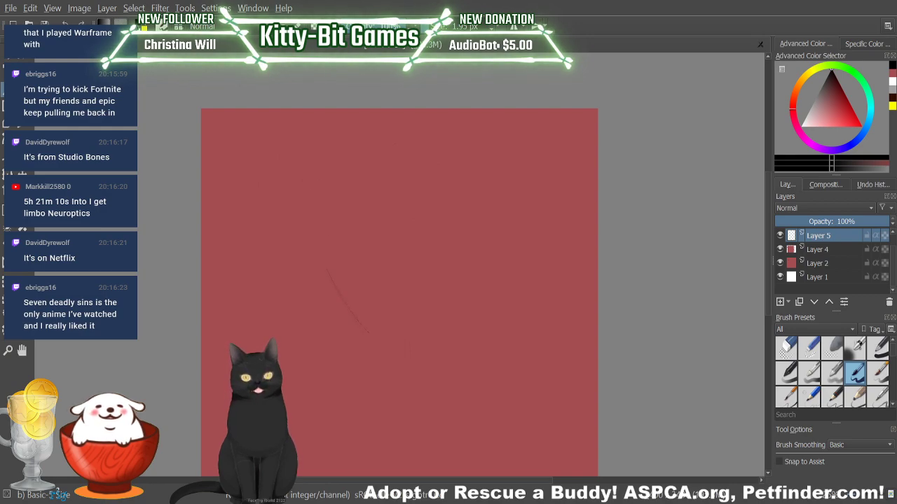
pyautogui.hotkey('ctrl', 'z')
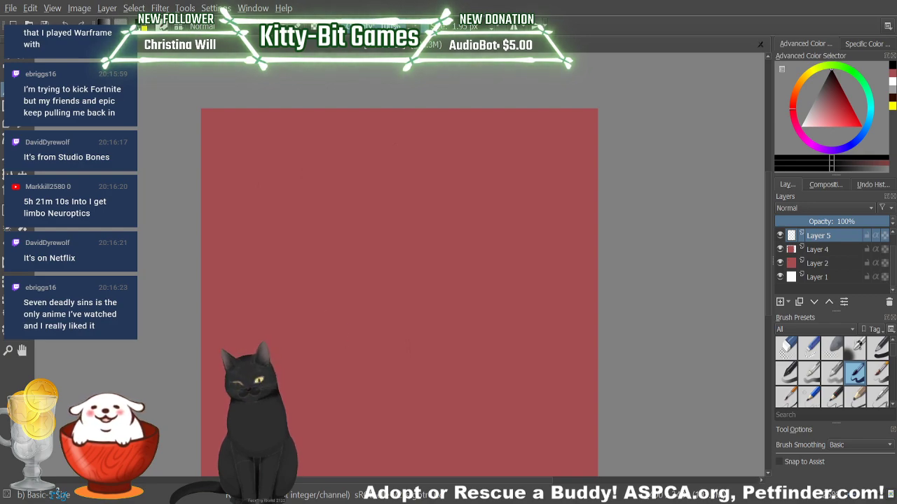
pyautogui.moveTo(323, 286); pyautogui.dragTo(354, 331)
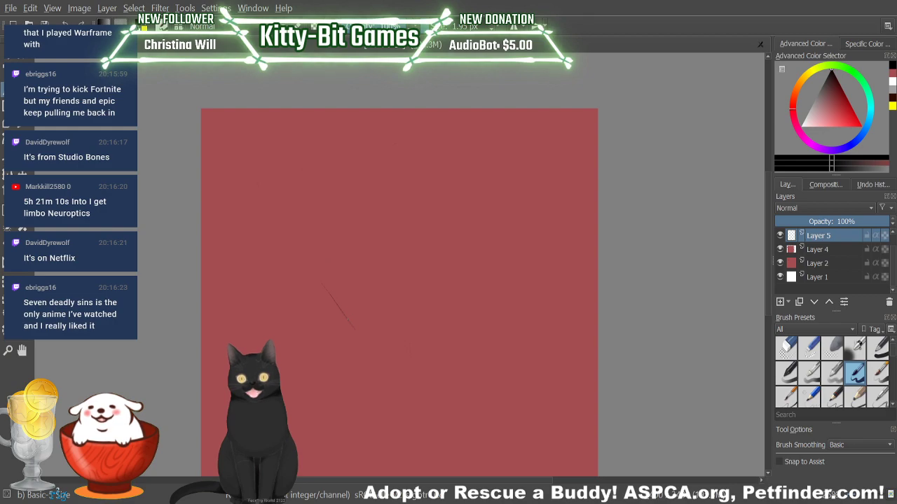
pyautogui.moveTo(322, 230); pyautogui.dragTo(325, 279)
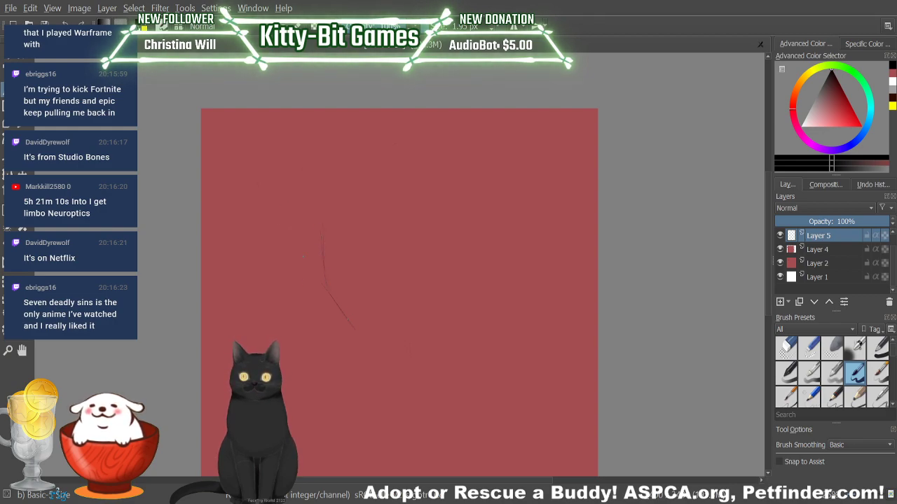
pyautogui.moveTo(323, 179); pyautogui.dragTo(321, 230)
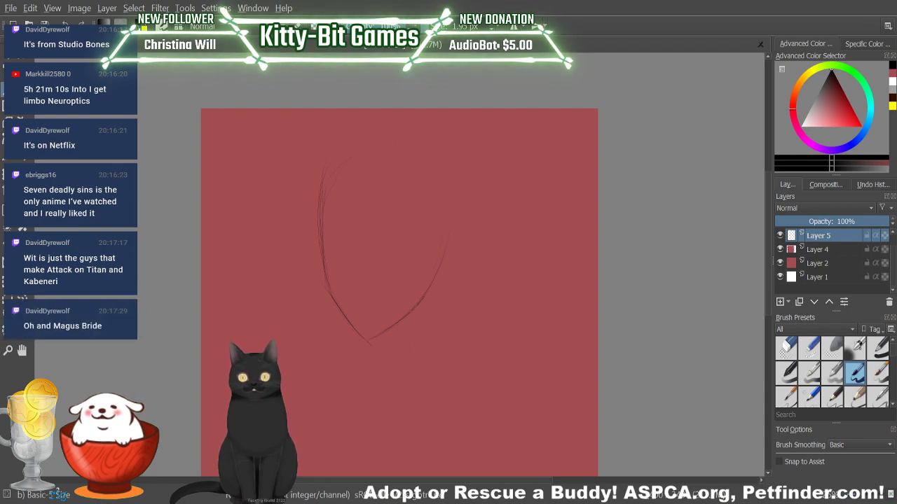
pyautogui.press('e')
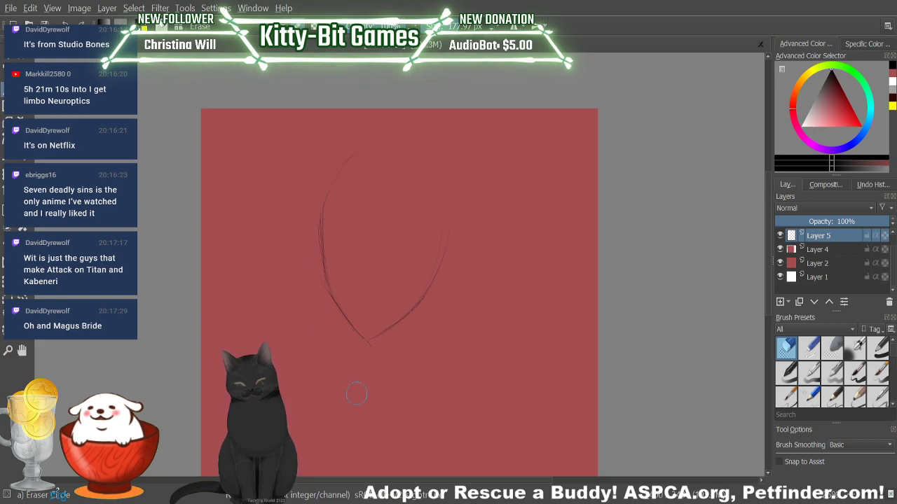
# Step: Add a short nose mark and a slightly curved mouth line above the chin, removing the lower-lip mark
pyautogui.press('e')
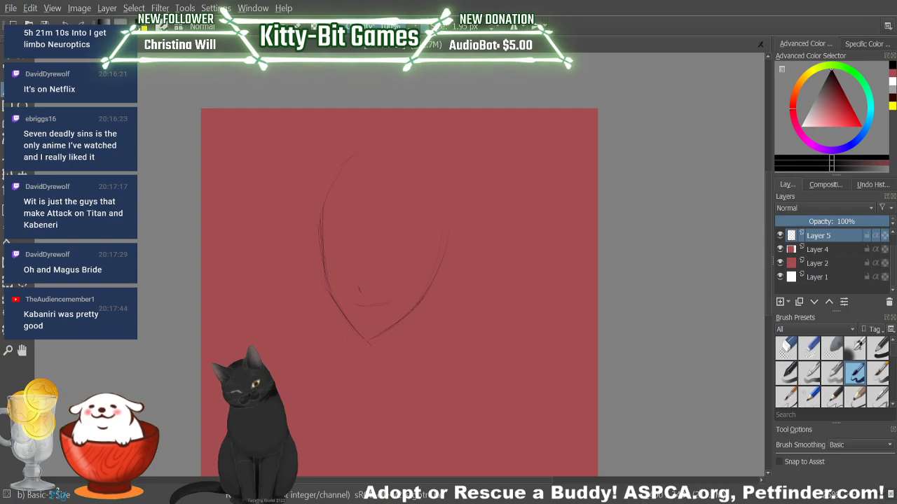
pyautogui.press('e')
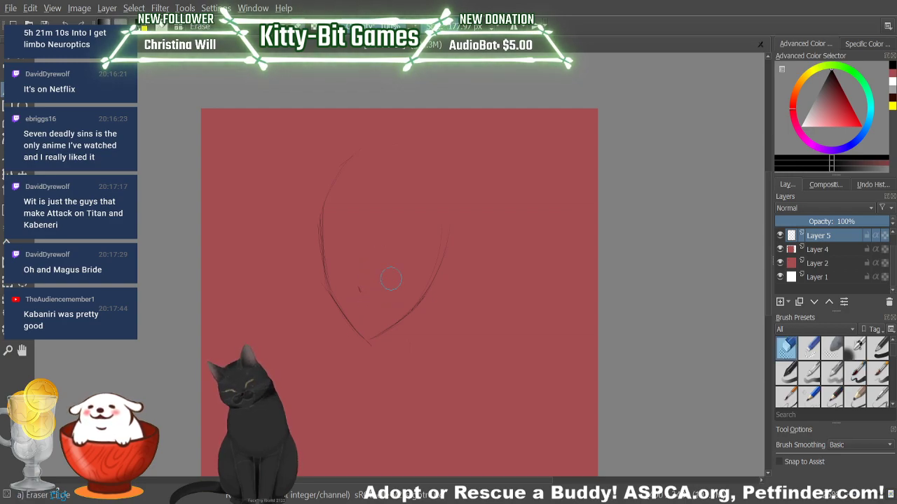
pyautogui.press('e')
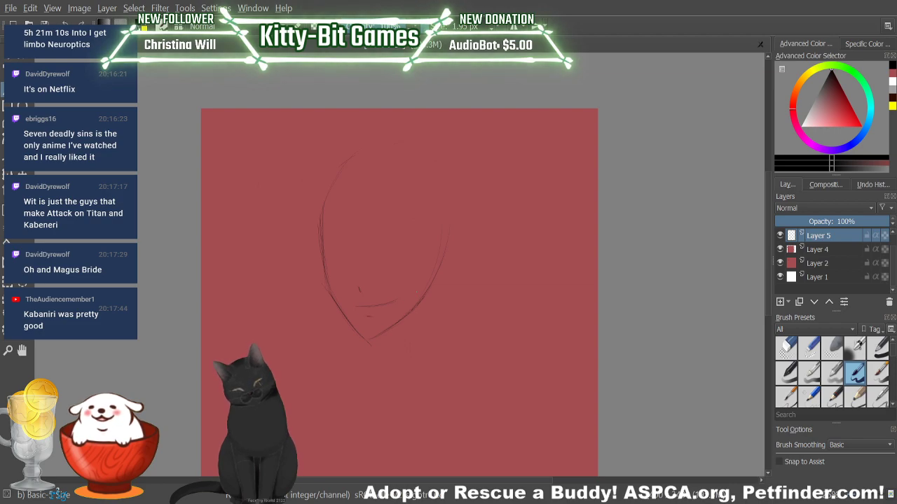
pyautogui.press('/')
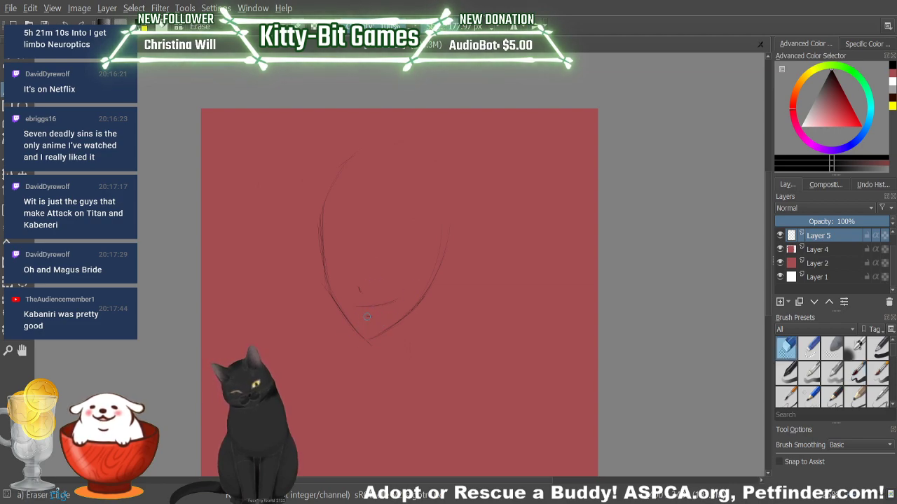
# Step: Sketch eye guidelines, discard the first eye attempt, and draw both eyes with narrow vertical pupils and thin eyebrows above
pyautogui.press('/')
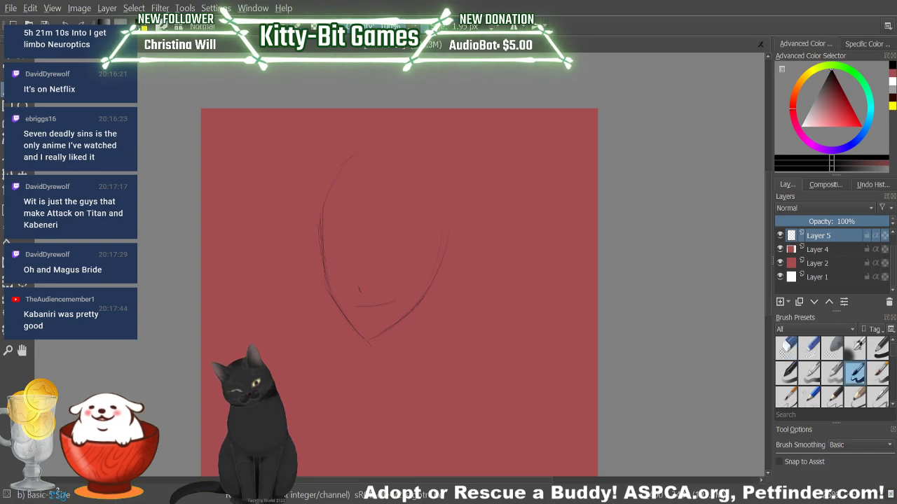
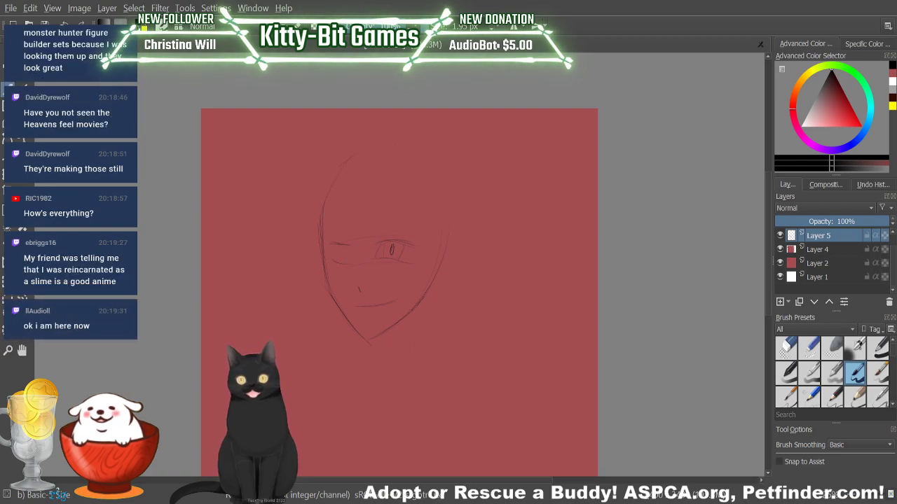
pyautogui.press('/')
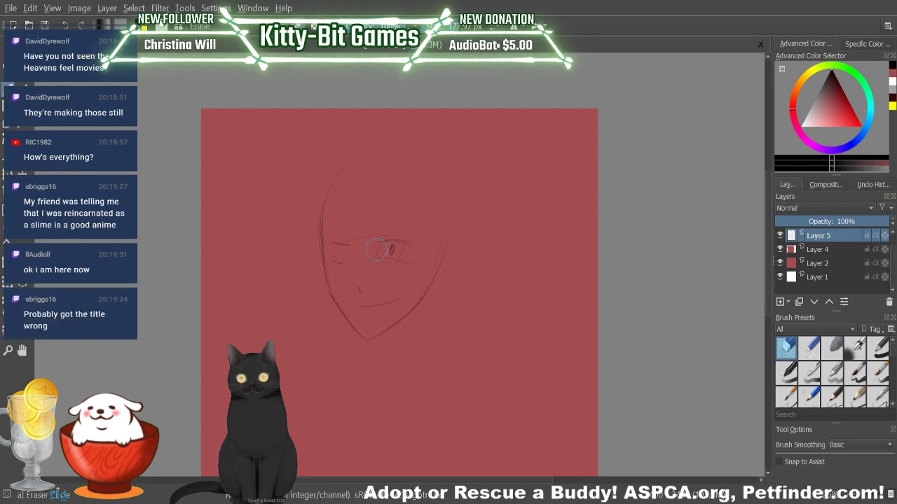
pyautogui.moveTo(380, 241)
pyautogui.mouseDown()
pyautogui.moveTo(401, 243)
pyautogui.moveTo(395, 255)
pyautogui.mouseUp()
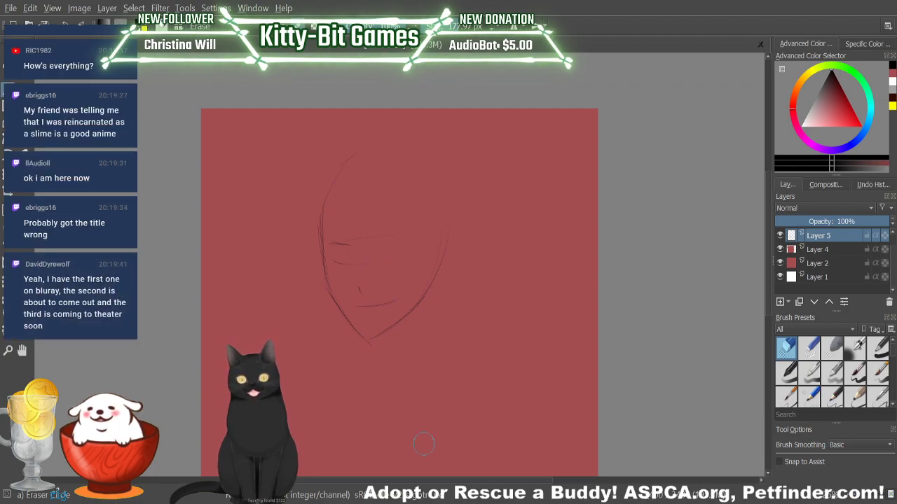
pyautogui.press('/')
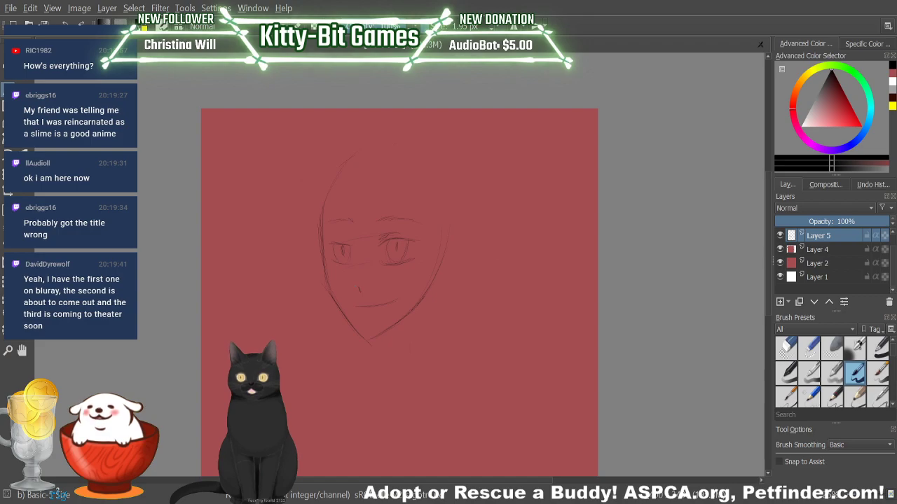
# Step: Erase and redraw the nose repeatedly as a small curved mark above the mouth, clearing stray strokes between the eyes and brows
pyautogui.press('e')
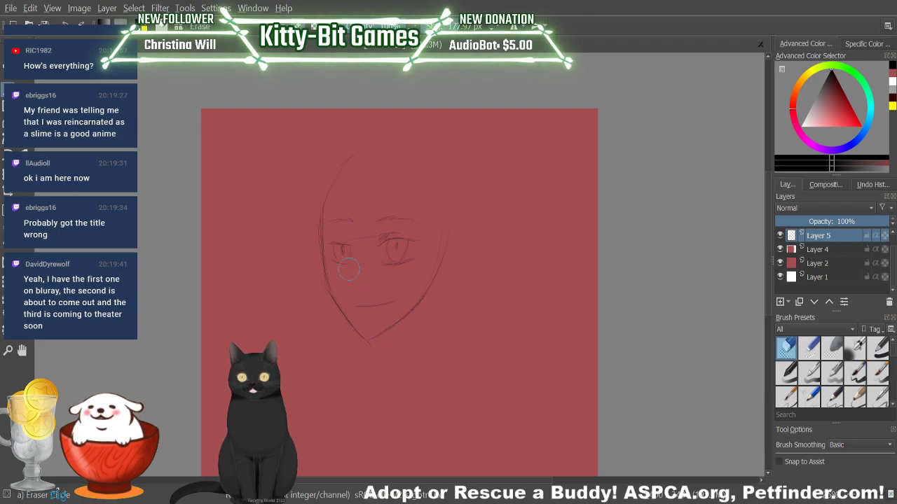
pyautogui.press('e')
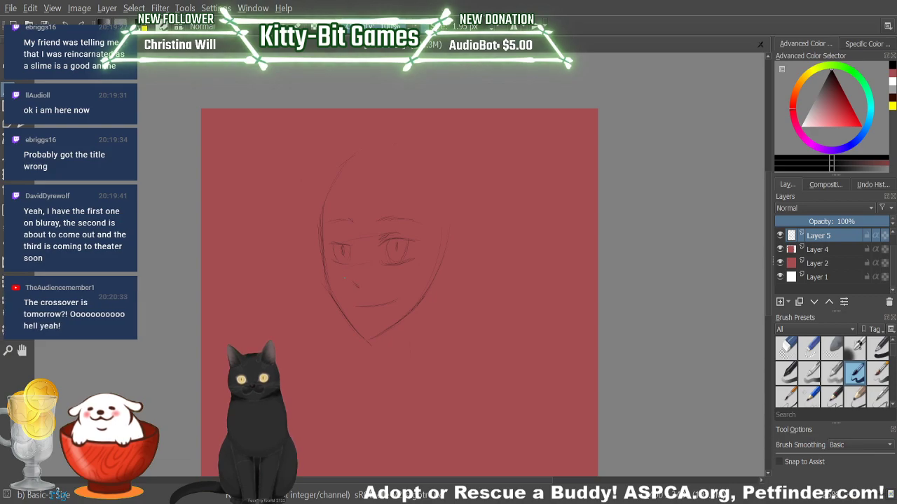
pyautogui.press('e')
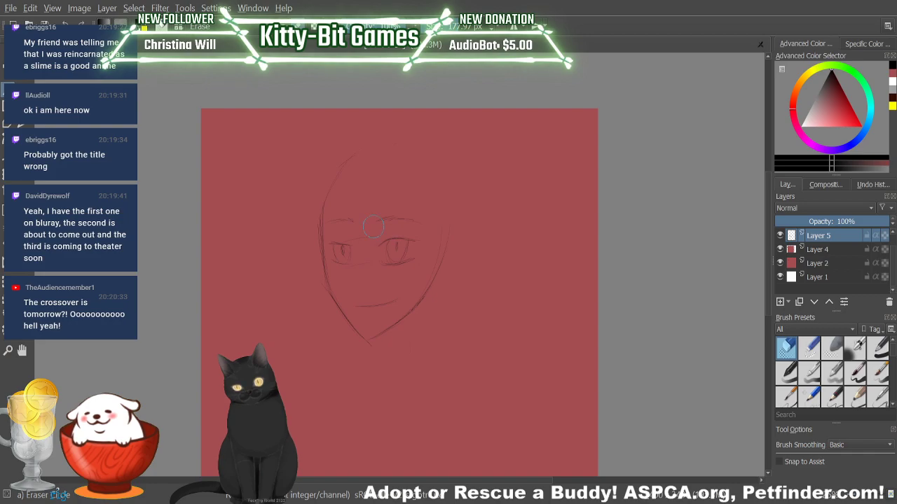
pyautogui.press('e')
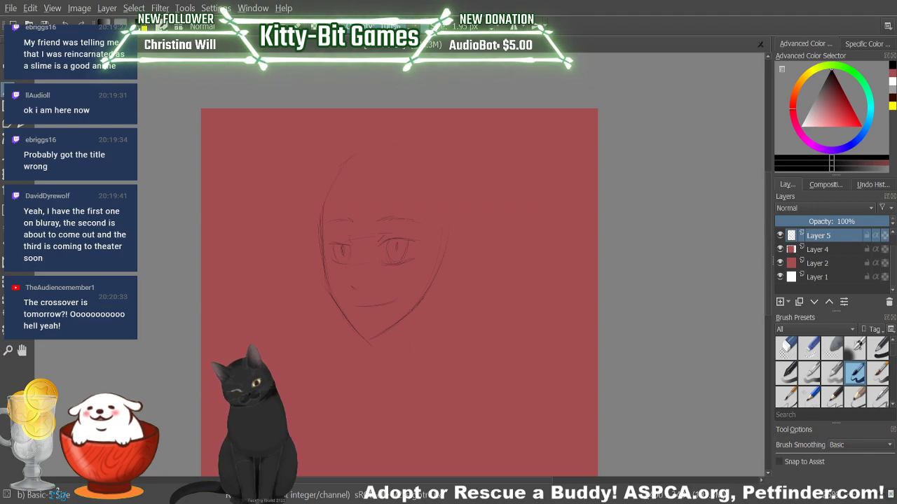
pyautogui.press('/')
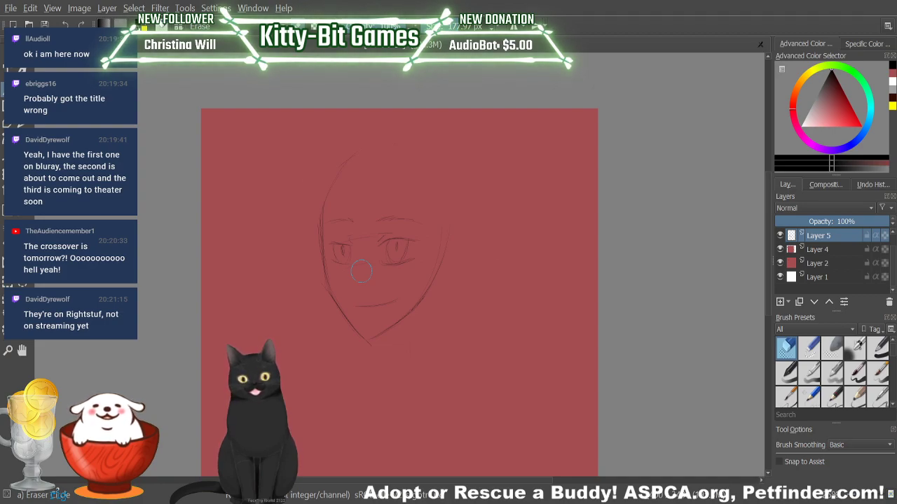
pyautogui.press('/')
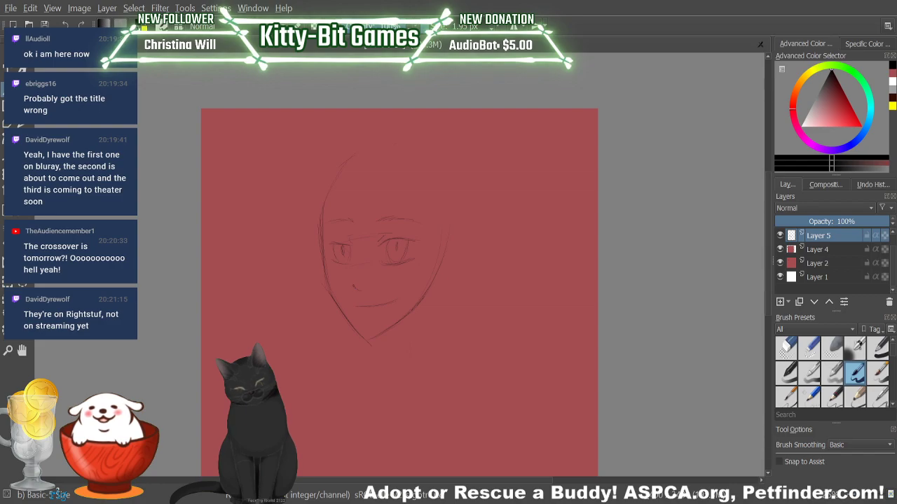
# Step: Erase the nose, the guideline between the eyes and the left eye's upper lid, and redraw the lid with a short nose mark
pyautogui.press('/')
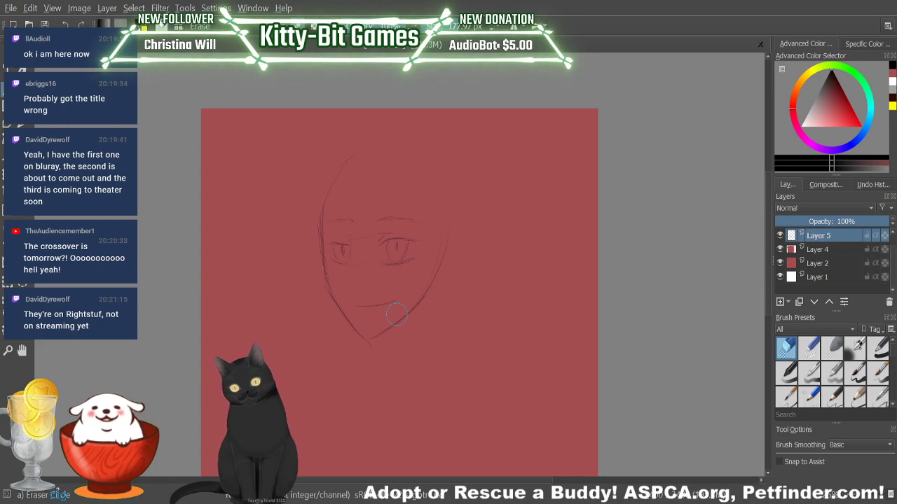
pyautogui.moveTo(330, 247); pyautogui.dragTo(352, 246)
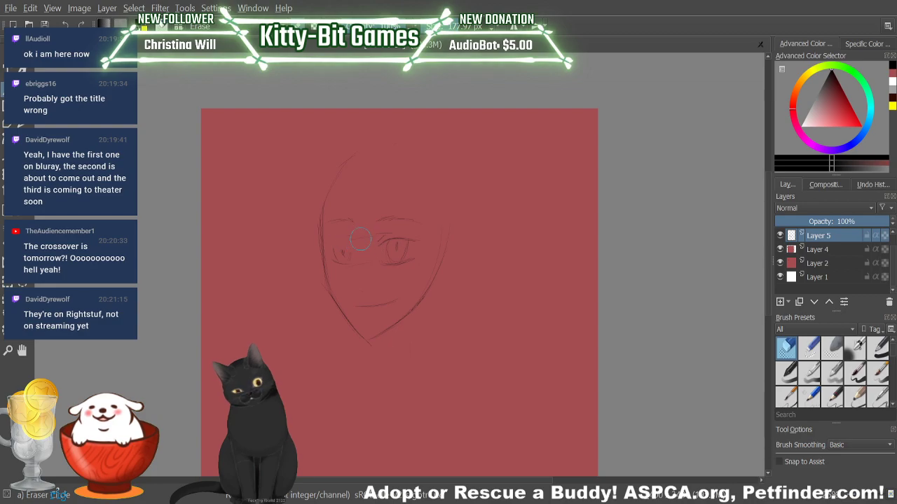
pyautogui.press('/')
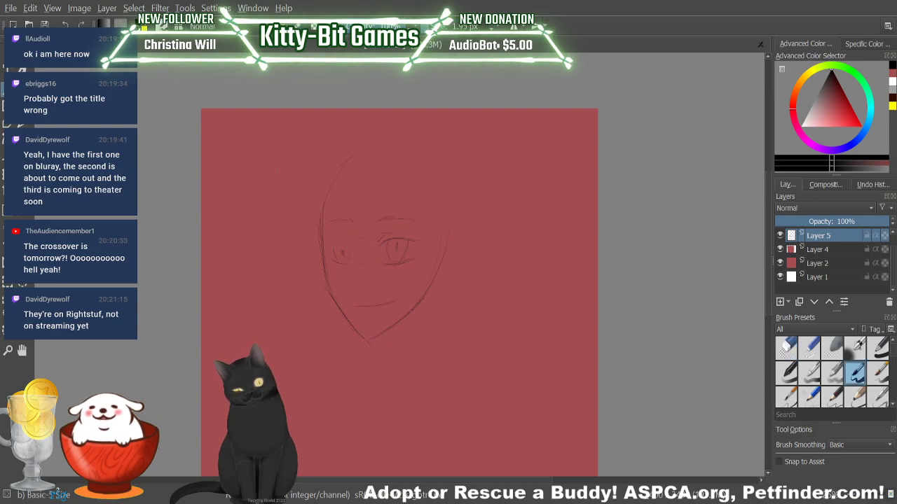
pyautogui.hotkey('ctrl', 'z')
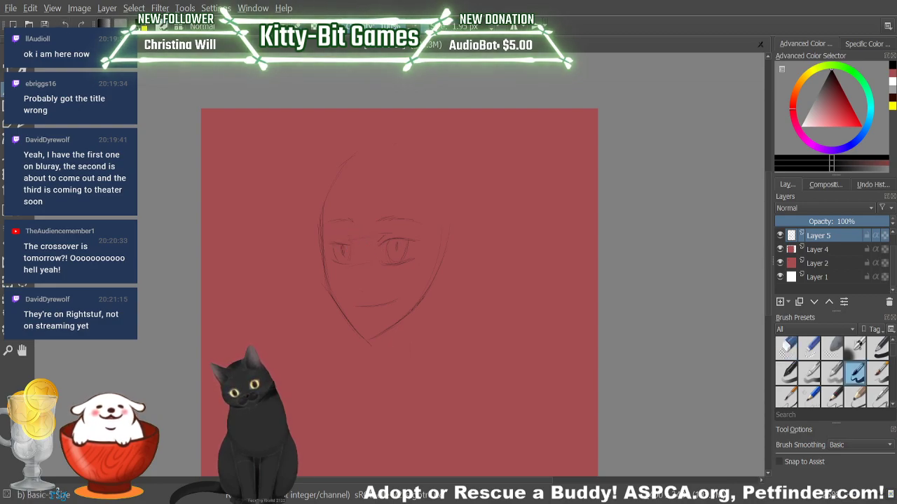
pyautogui.press('/')
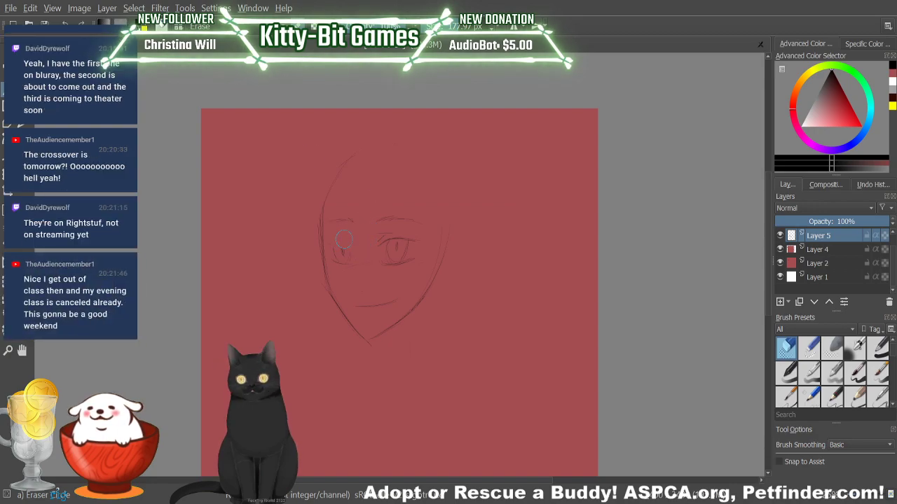
pyautogui.press('/')
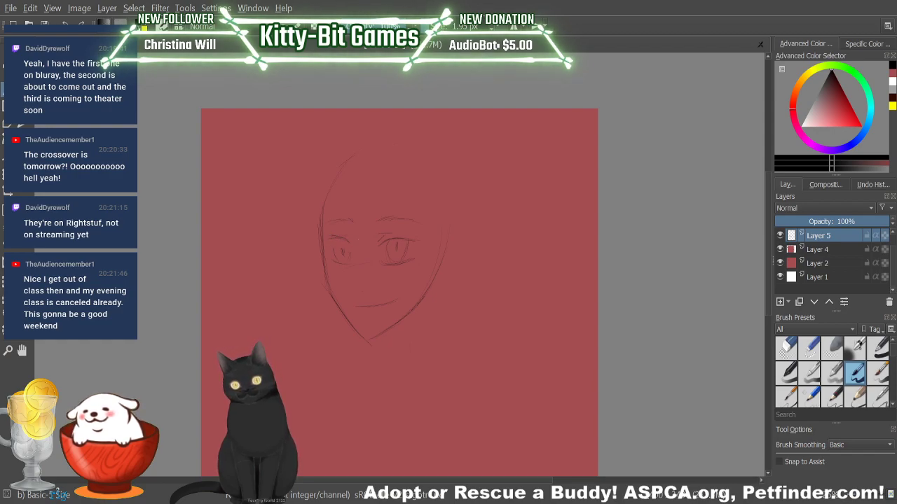
pyautogui.press('/')
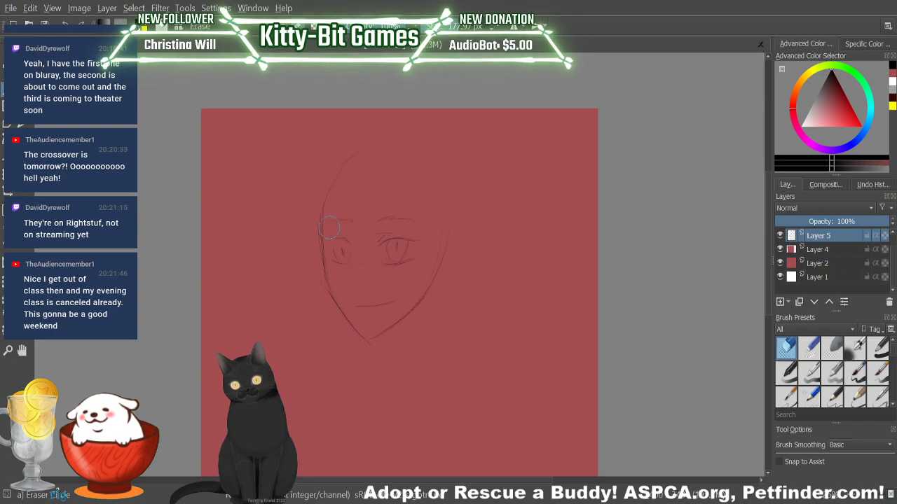
pyautogui.press('/')
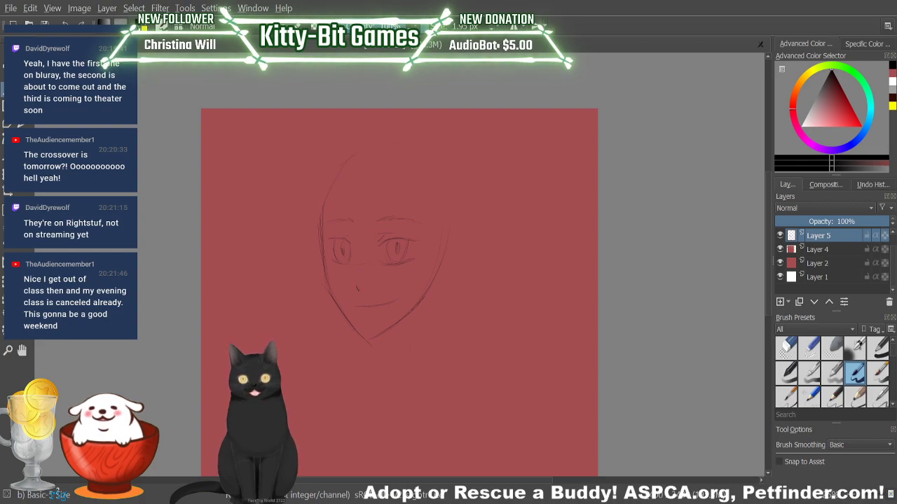
# Step: Remove the nose mark and redraw the left eye's upper lid as a line slanting down toward the nose
pyautogui.press('/')
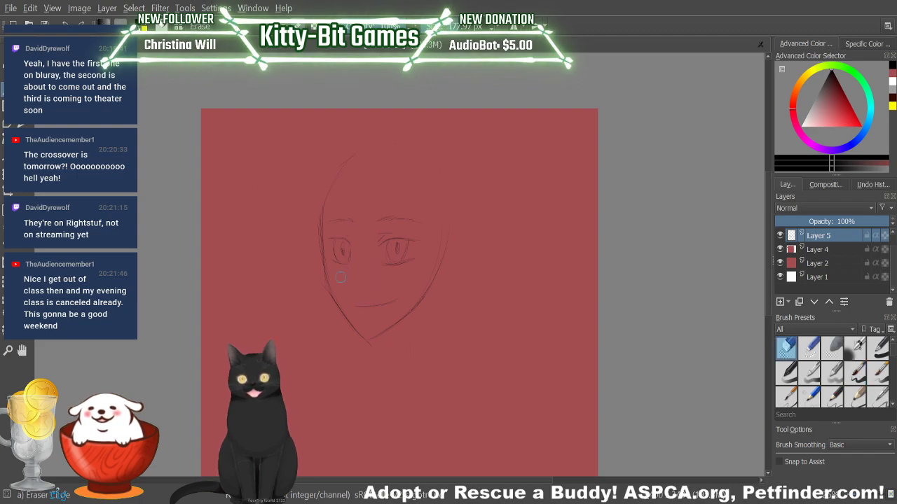
pyautogui.press('/')
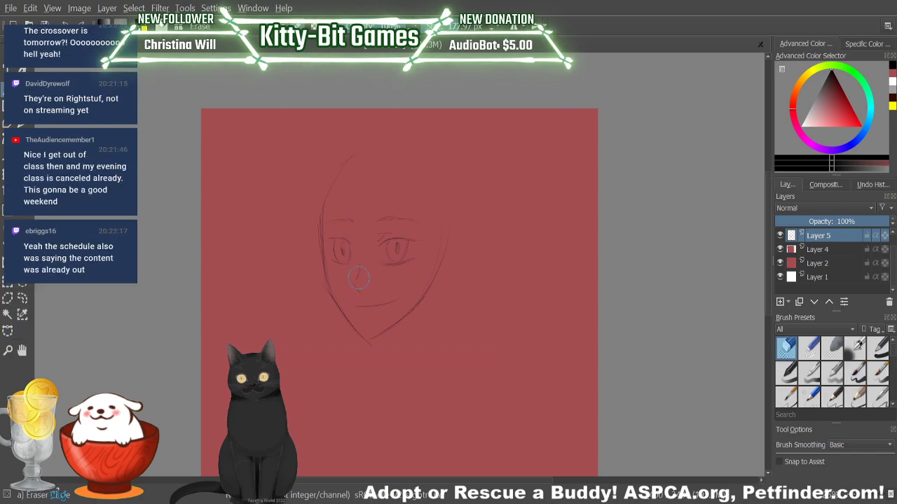
pyautogui.press('e')
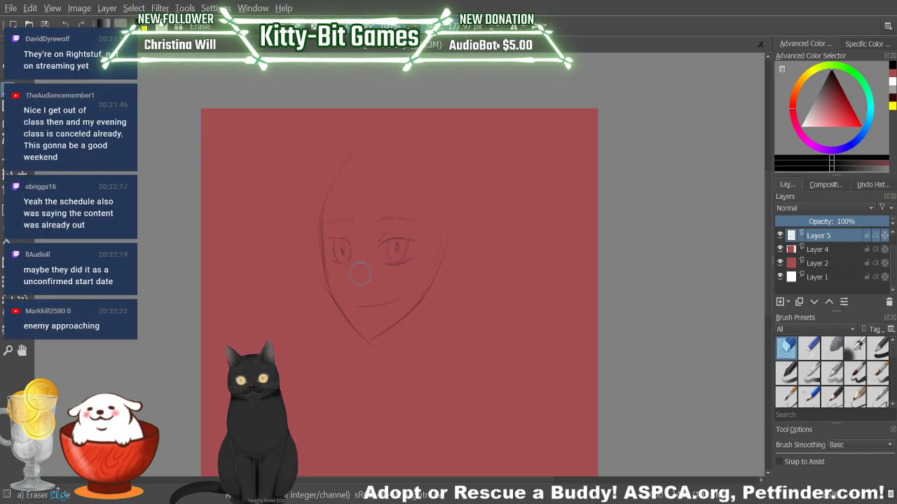
pyautogui.press('e')
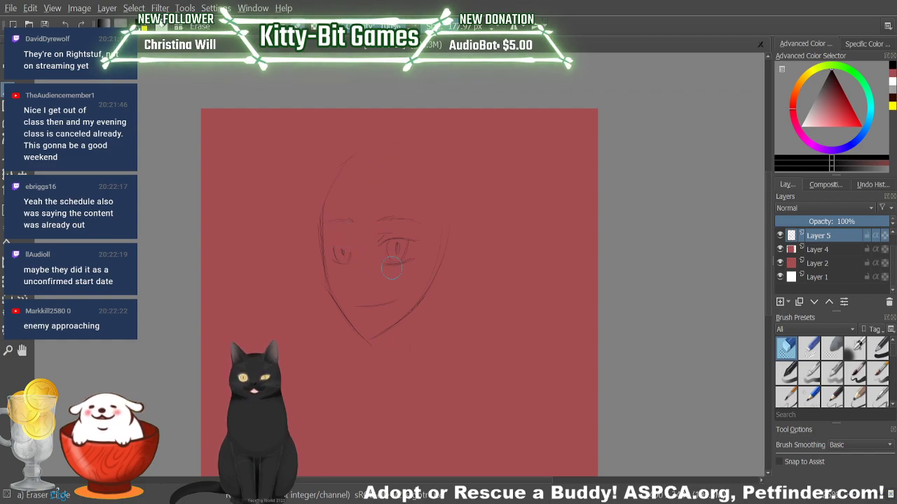
pyautogui.press('/')
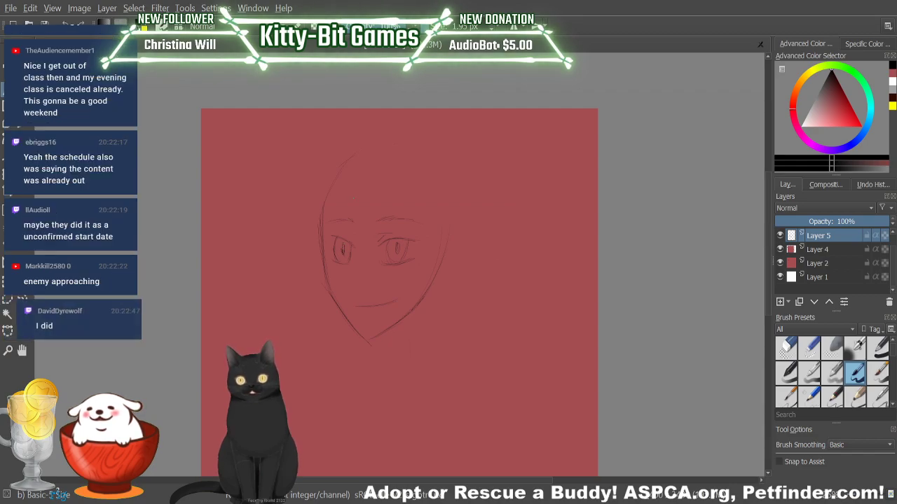
# Step: Erase the mouth, draw a small slanted nose mark, and try several curved mouth lines, erasing each one
pyautogui.press('e')
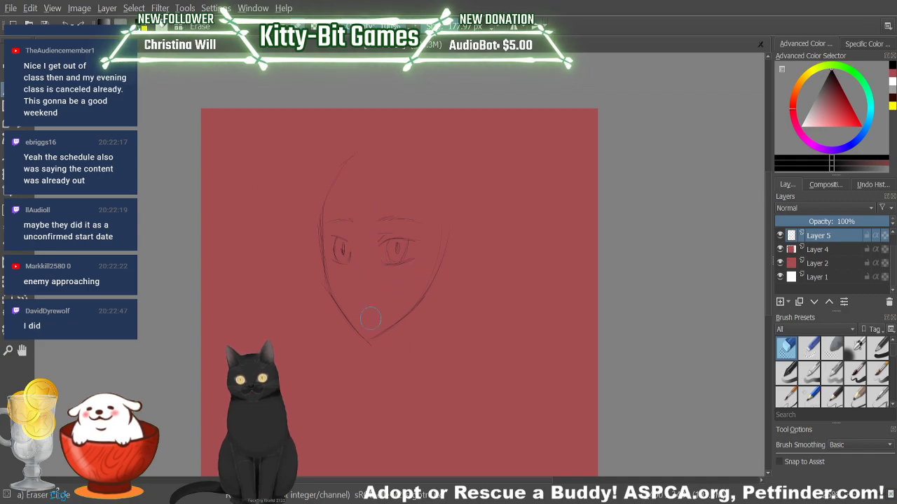
pyautogui.press('e')
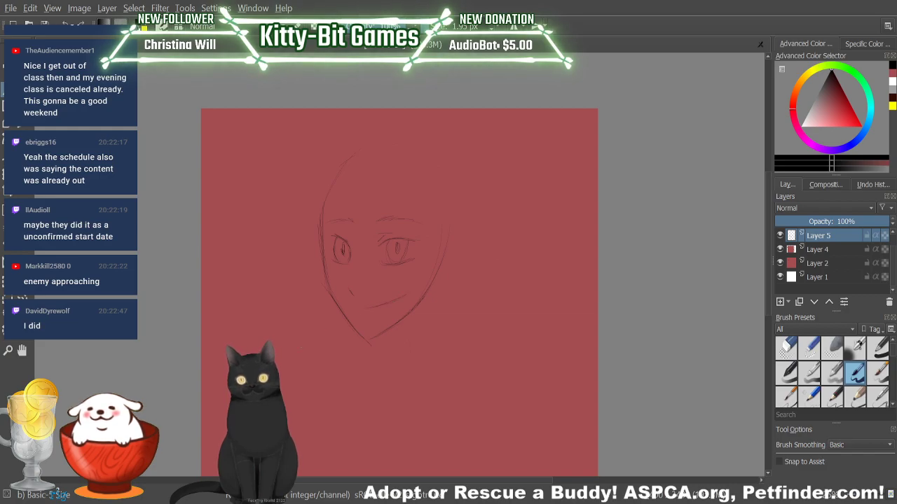
pyautogui.press('/')
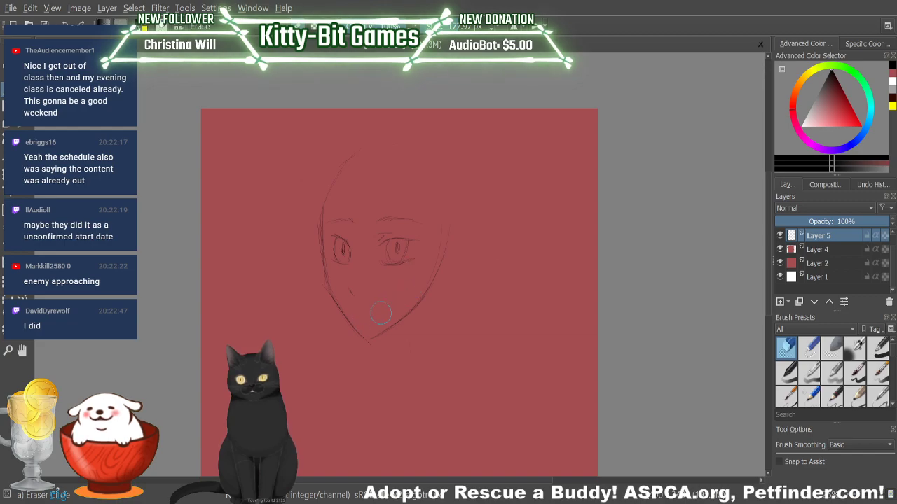
pyautogui.press('/')
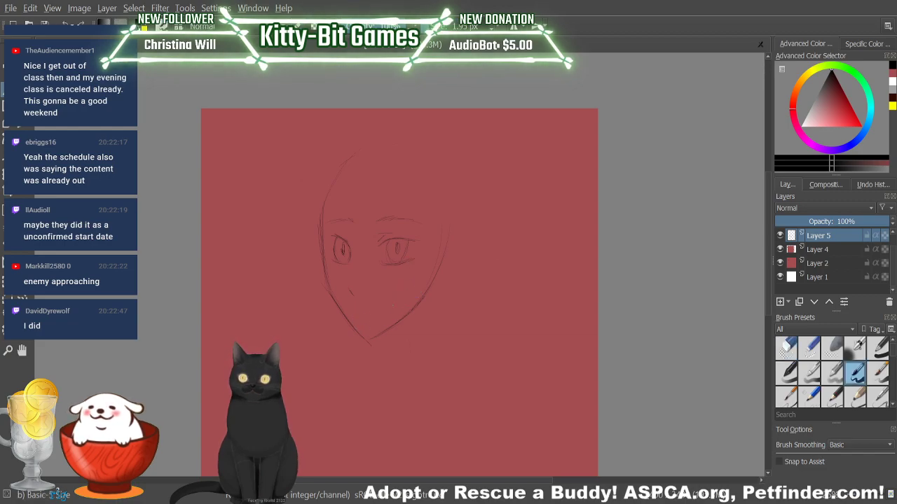
pyautogui.moveTo(360, 307); pyautogui.dragTo(393, 299)
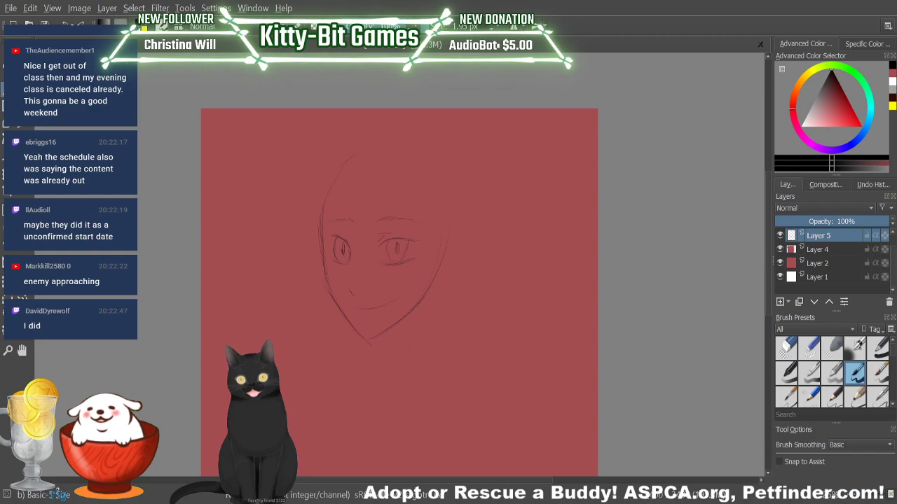
pyautogui.press('/')
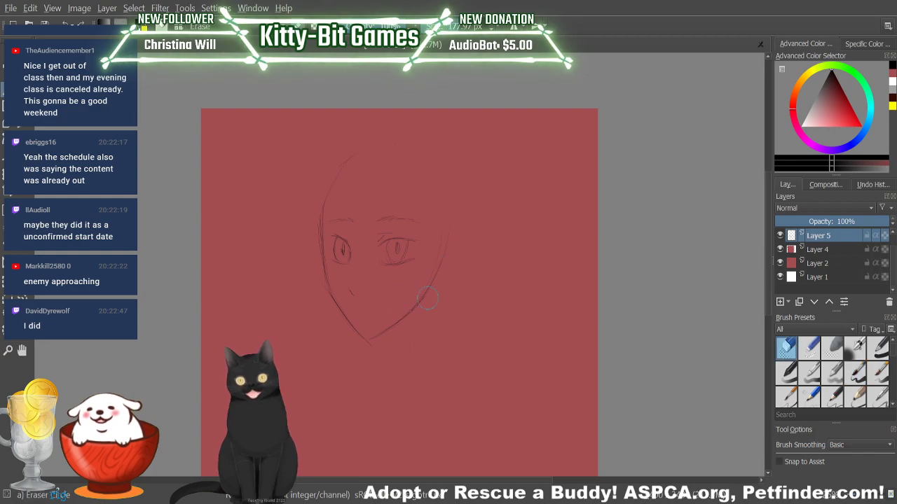
pyautogui.press('/')
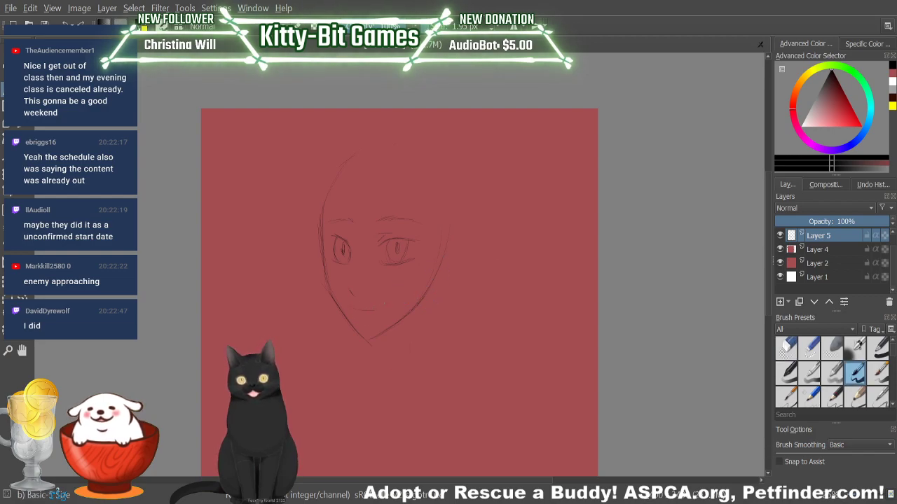
pyautogui.press('/')
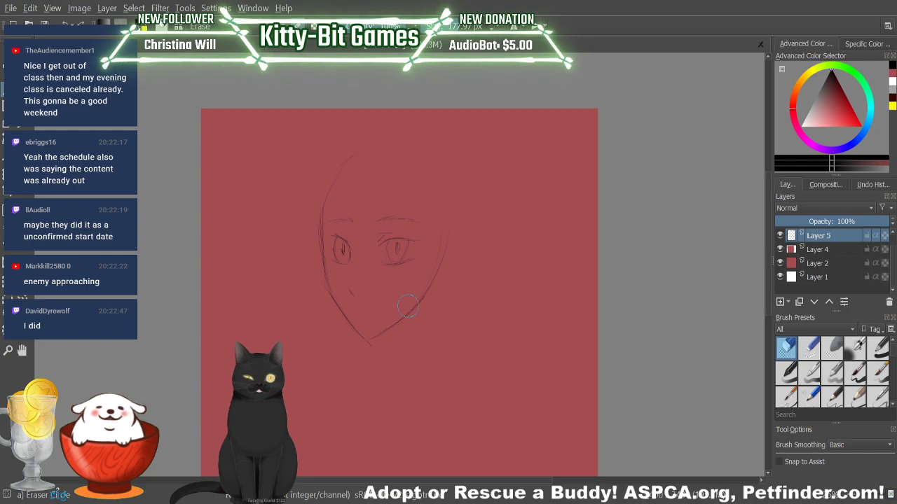
pyautogui.press('/')
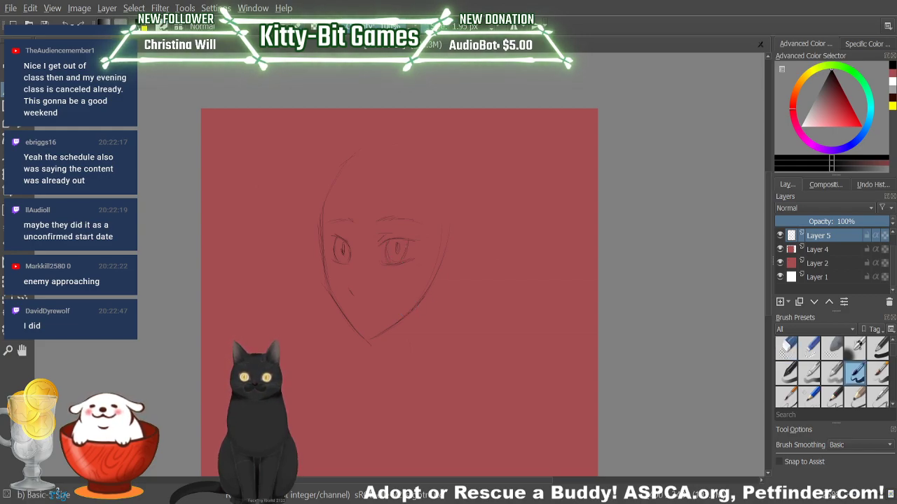
# Step: Redraw the right eye with a rounded iris and small oval pupil, and add a short, slightly slanted mouth line
pyautogui.press('/')
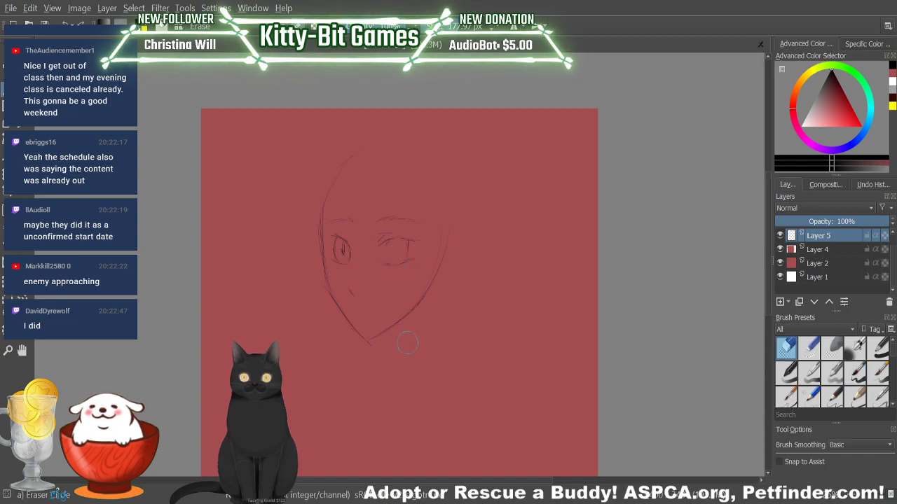
pyautogui.press('/')
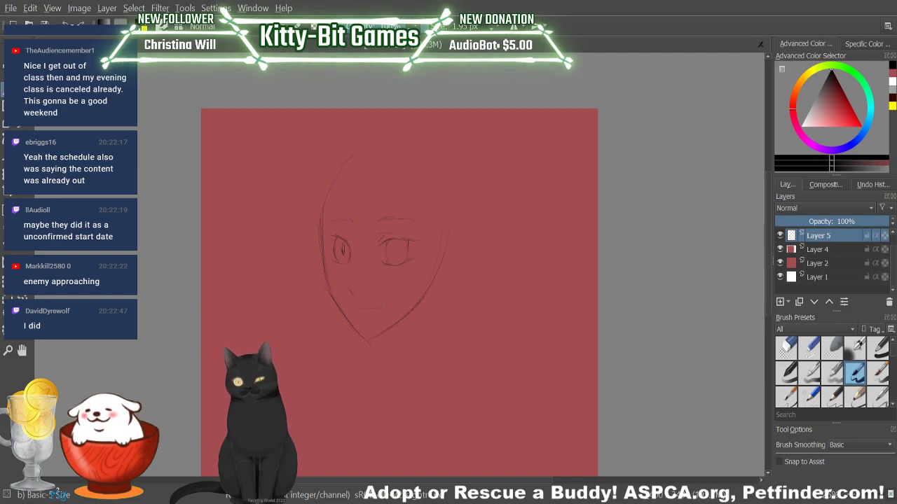
pyautogui.press('e')
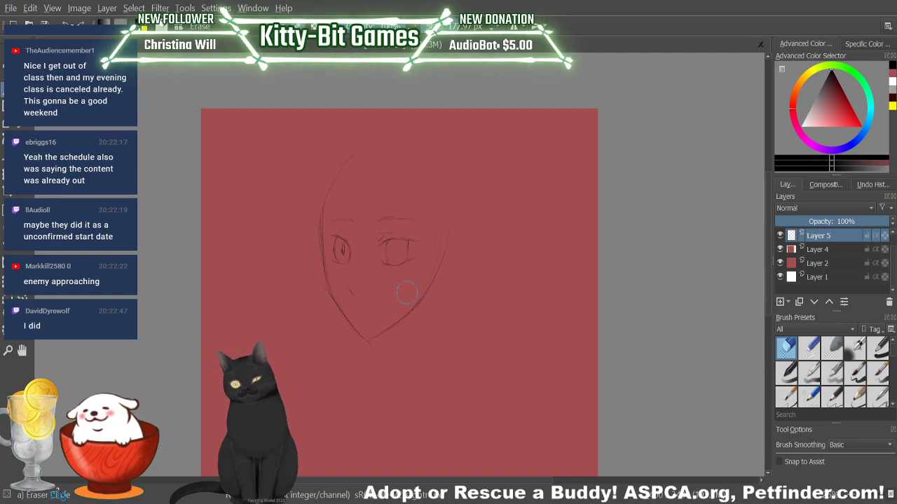
pyautogui.press('e')
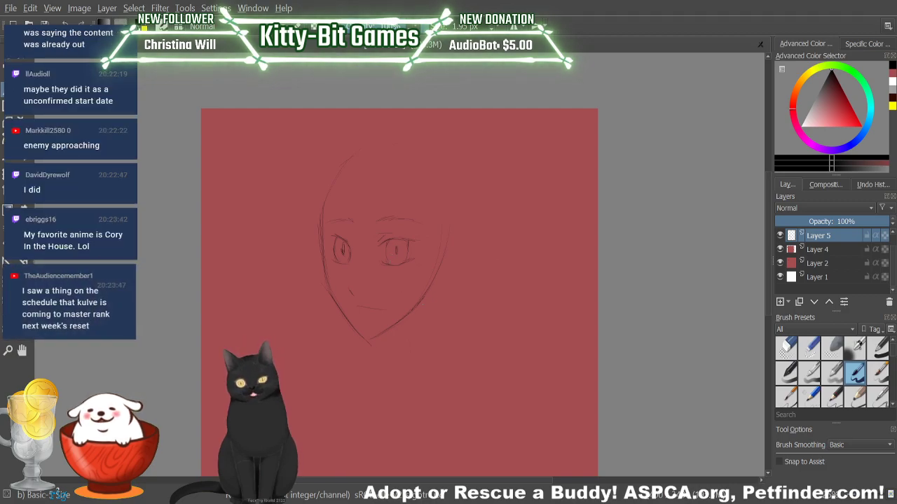
pyautogui.press('/')
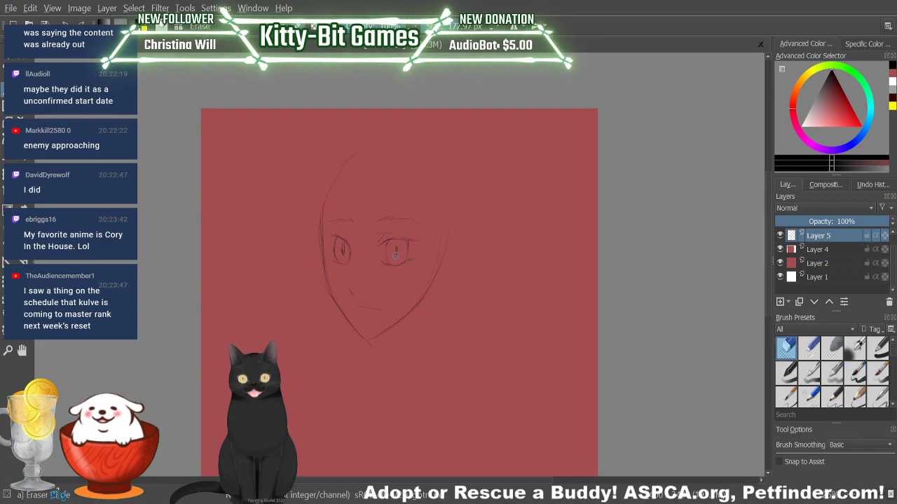
pyautogui.press('/')
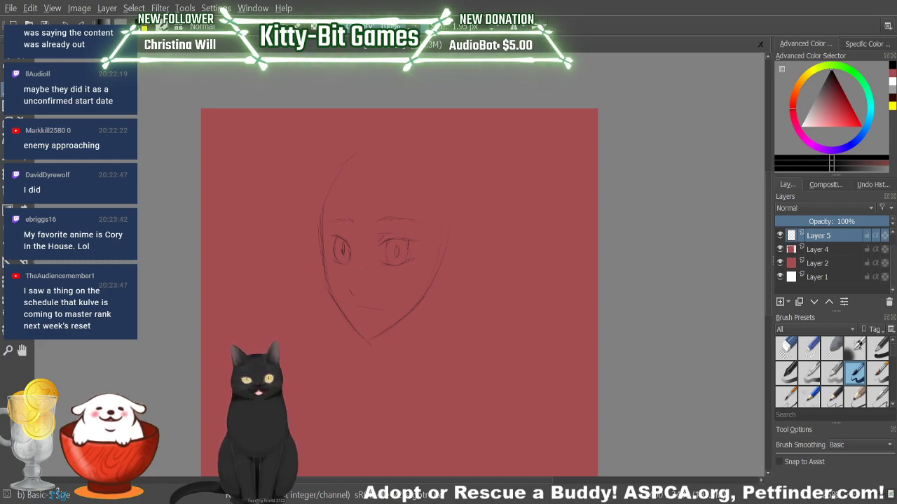
# Step: Sketch a pointed hair strand between the eyes, thin strands along both cheeks, and layered curves around the head's left side
pyautogui.moveTo(359, 251); pyautogui.dragTo(363, 269)
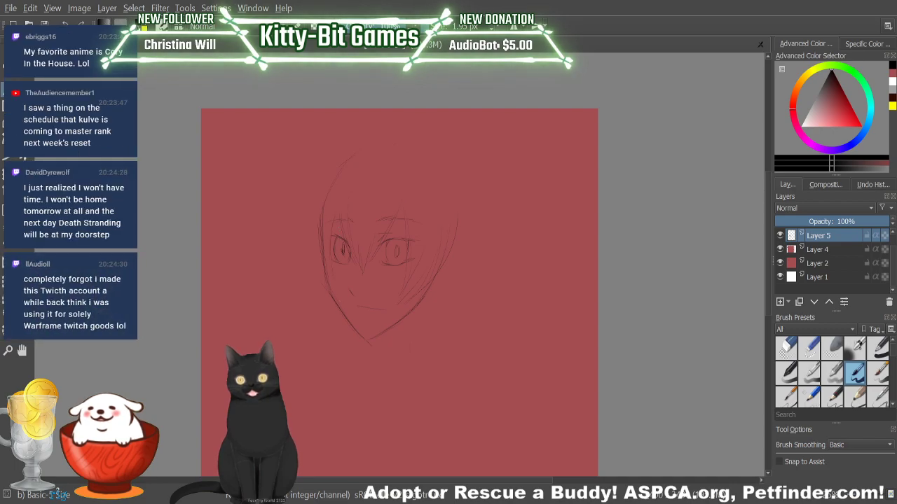
pyautogui.moveTo(328, 172); pyautogui.dragTo(316, 273)
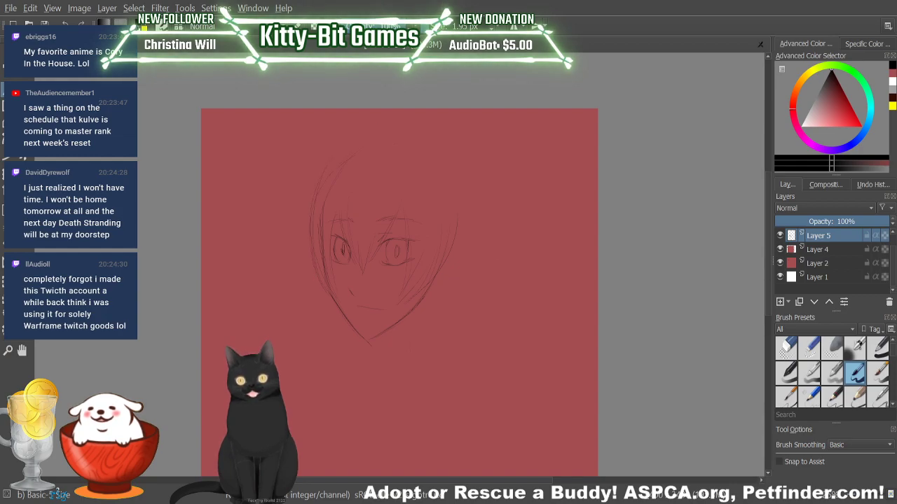
pyautogui.moveTo(364, 135); pyautogui.dragTo(313, 211)
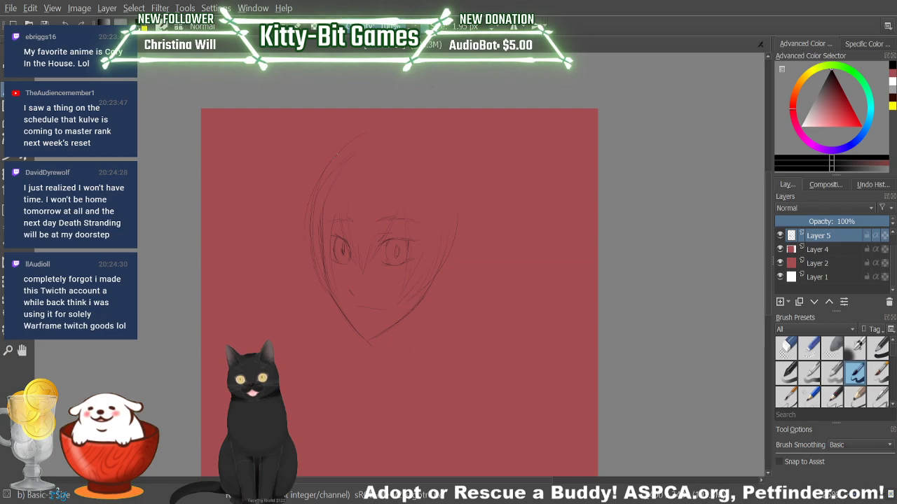
pyautogui.moveTo(312, 178); pyautogui.dragTo(295, 252)
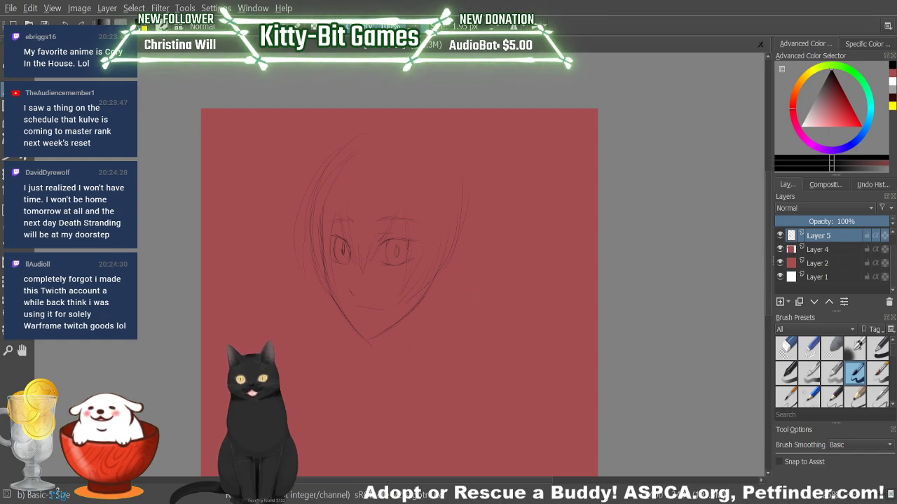
# Step: Erase the stray outer hair line beside the right side of the head
pyautogui.press('e')
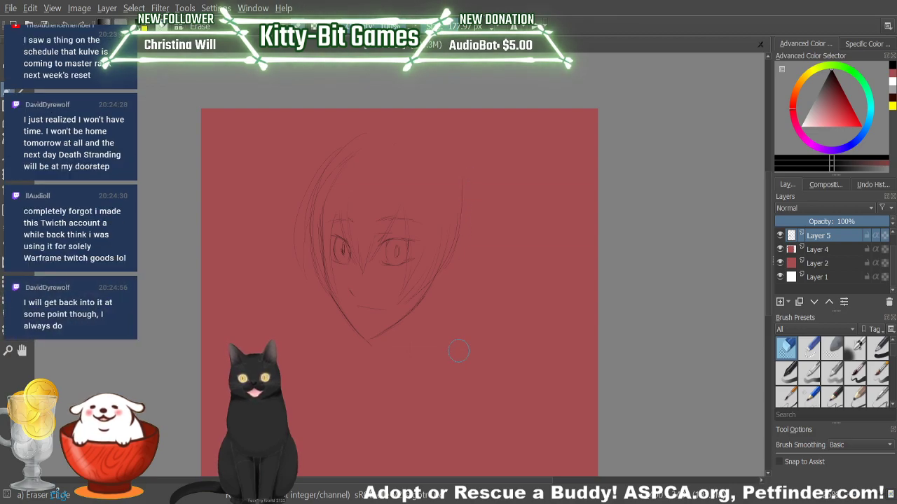
pyautogui.press('e')
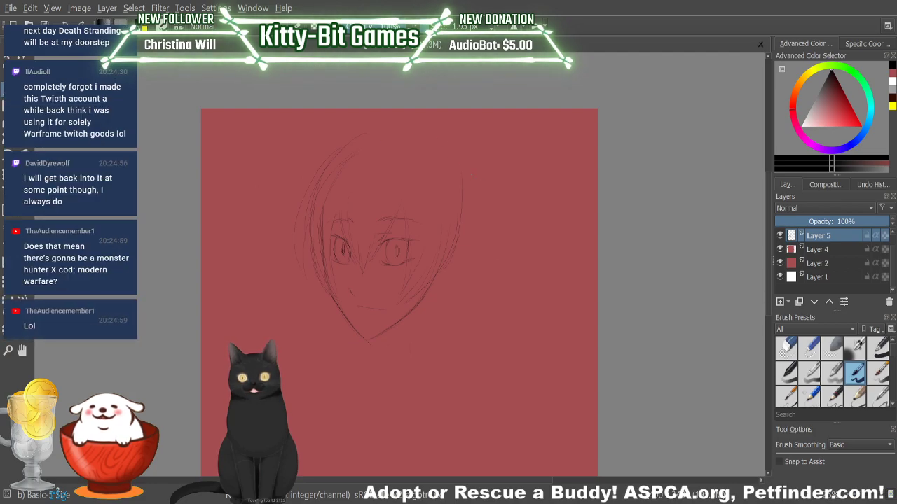
pyautogui.moveTo(452, 143); pyautogui.dragTo(490, 223)
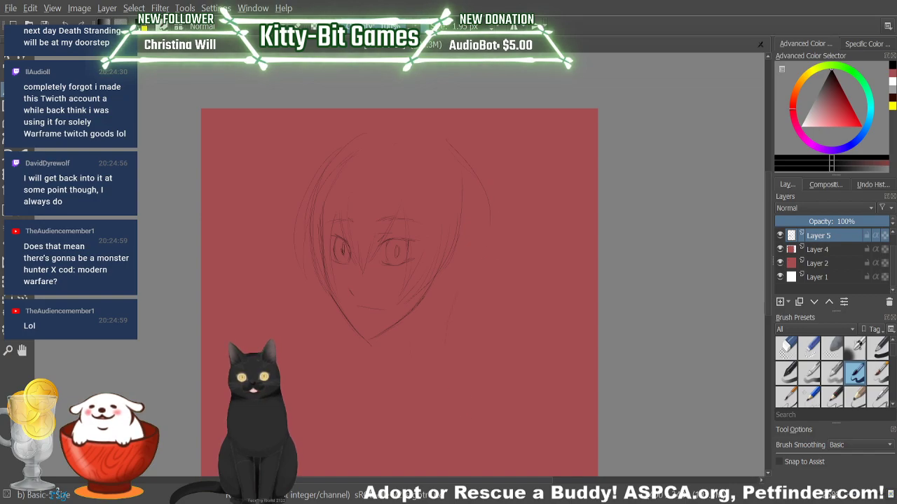
pyautogui.moveTo(422, 335); pyautogui.dragTo(429, 408)
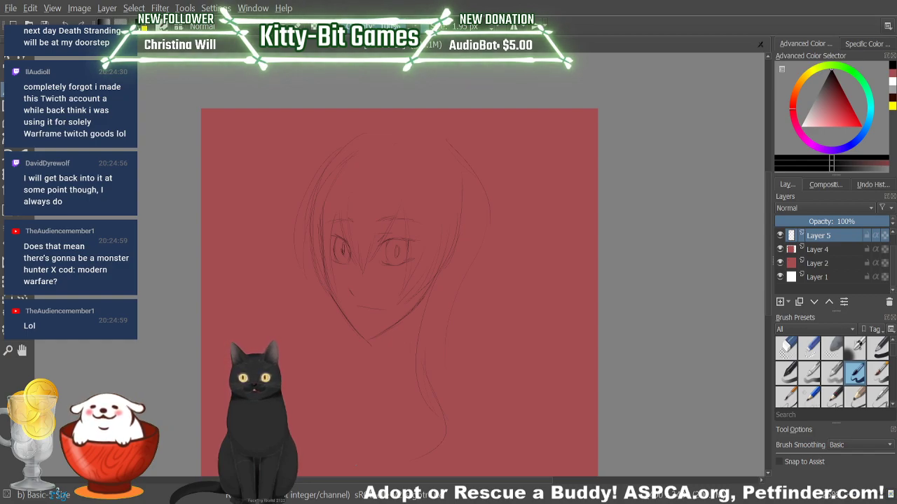
pyautogui.press('/')
pyautogui.moveTo(405, 425)
pyautogui.mouseDown()
pyautogui.moveTo(455, 353)
pyautogui.moveTo(410, 368)
pyautogui.mouseUp()
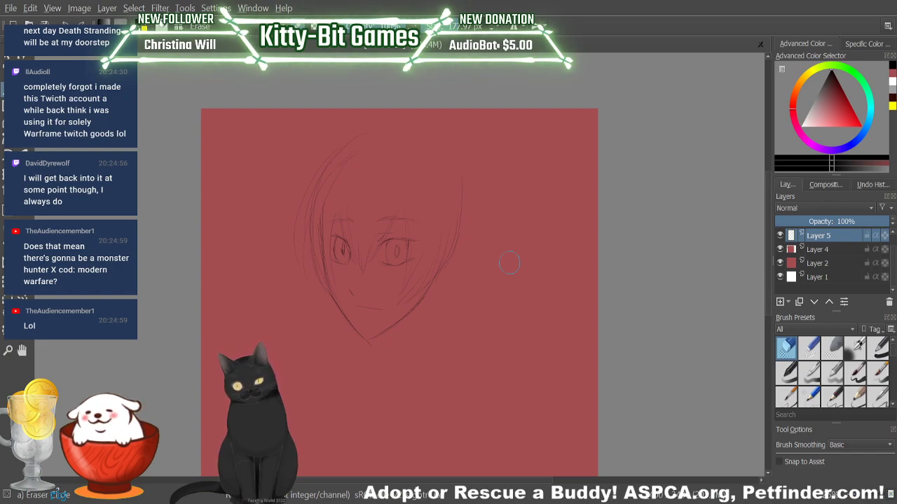
# Step: Erase the overshooting lines at the chin tip and redraw the chin as a clean, closed point
pyautogui.press('/')
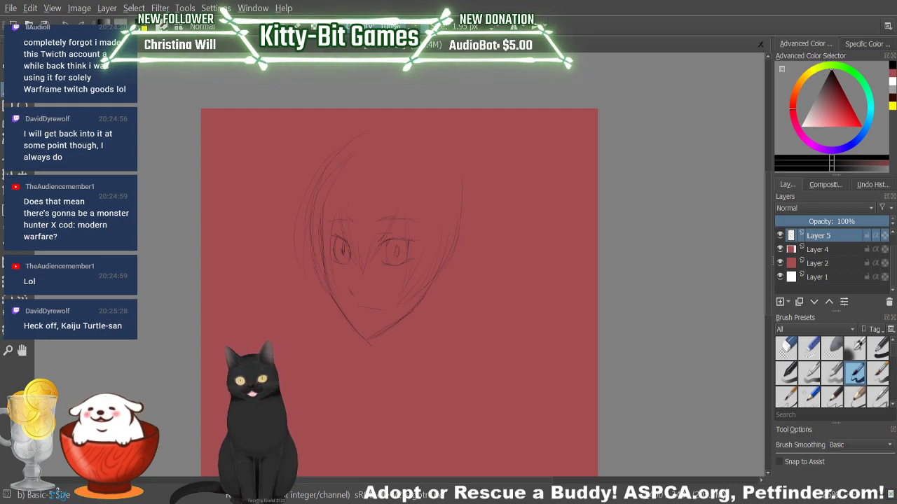
pyautogui.press('/')
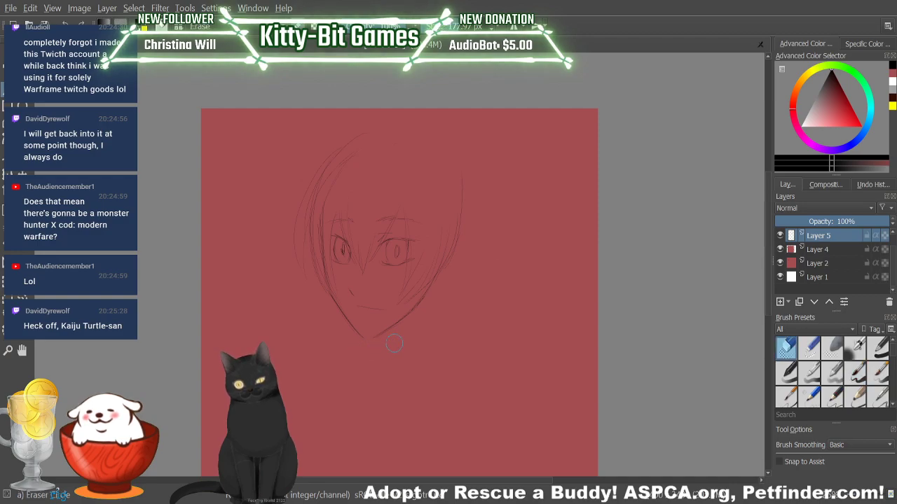
pyautogui.press('/')
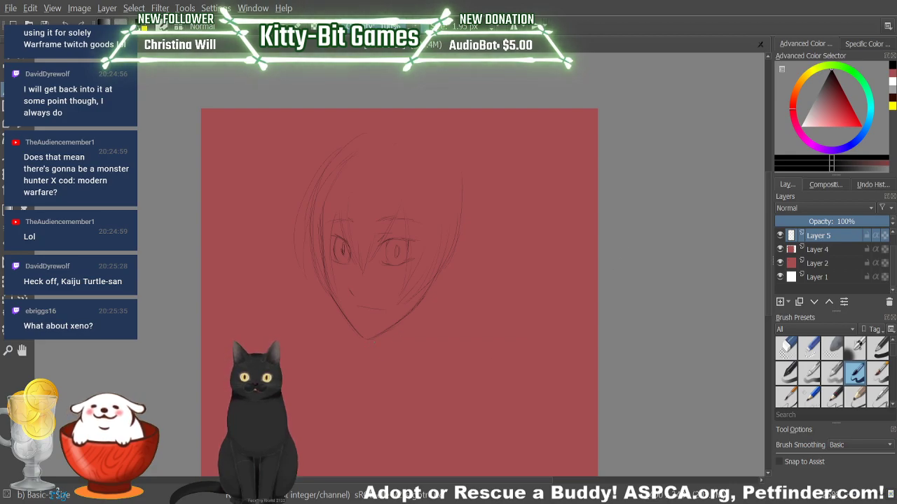
pyautogui.moveTo(372, 342); pyautogui.dragTo(384, 390)
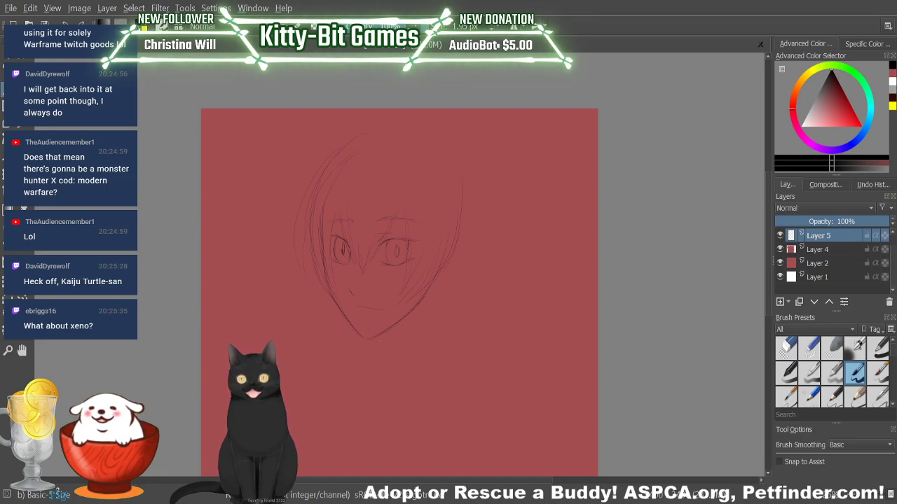
pyautogui.moveTo(379, 342); pyautogui.dragTo(402, 380)
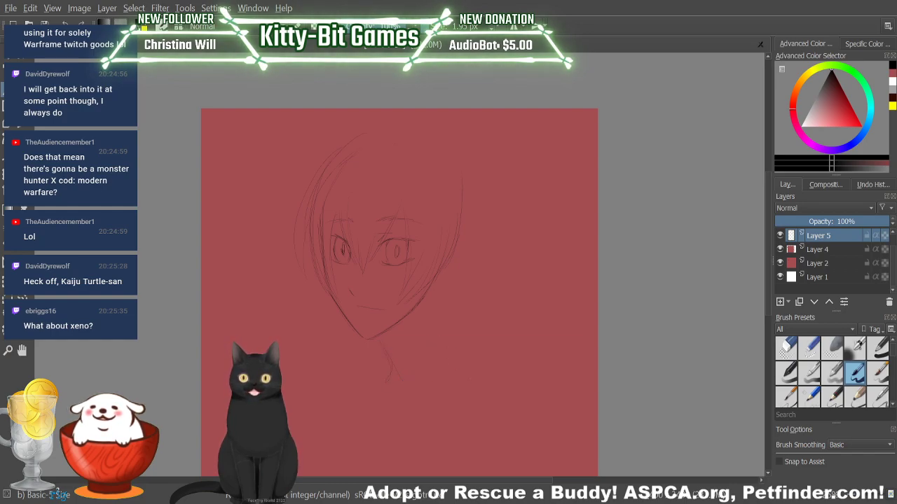
pyautogui.press('e')
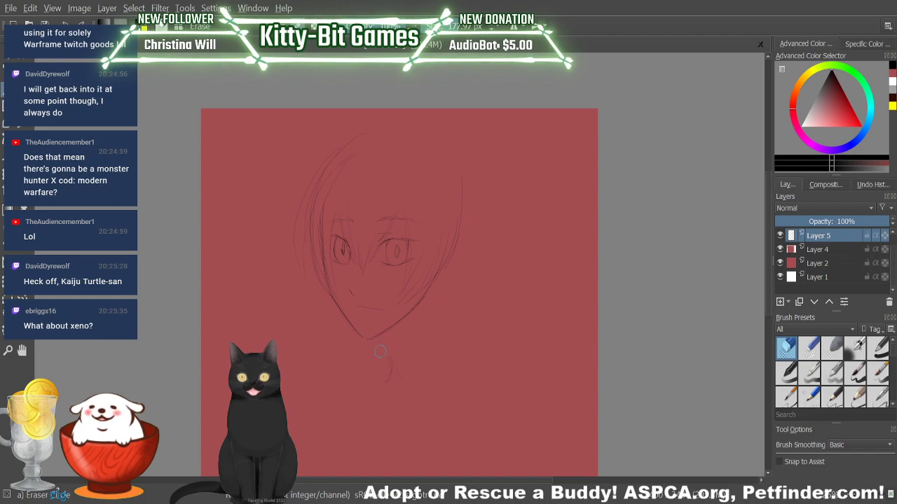
pyautogui.moveTo(374, 353)
pyautogui.mouseDown()
pyautogui.moveTo(387, 388)
pyautogui.moveTo(410, 397)
pyautogui.mouseUp()
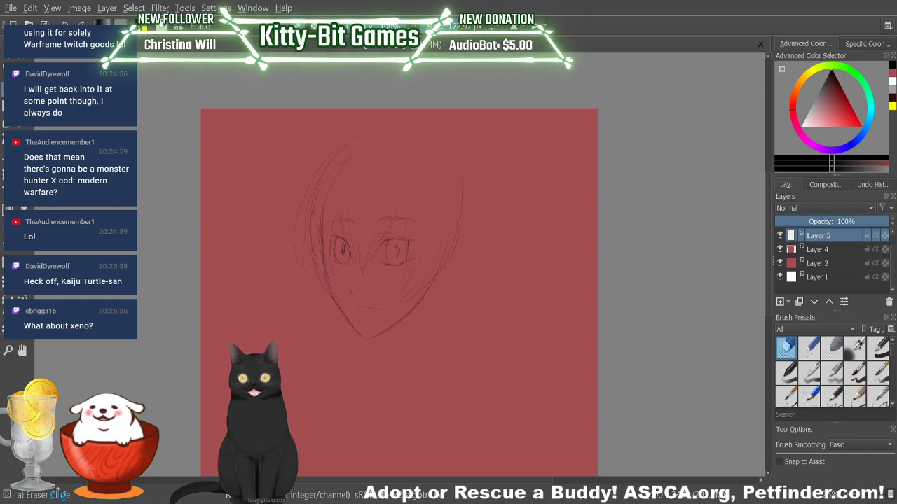
# Step: Retrace the right jawline with darker strokes and erase the excess lines beside the cheek
pyautogui.press('/')
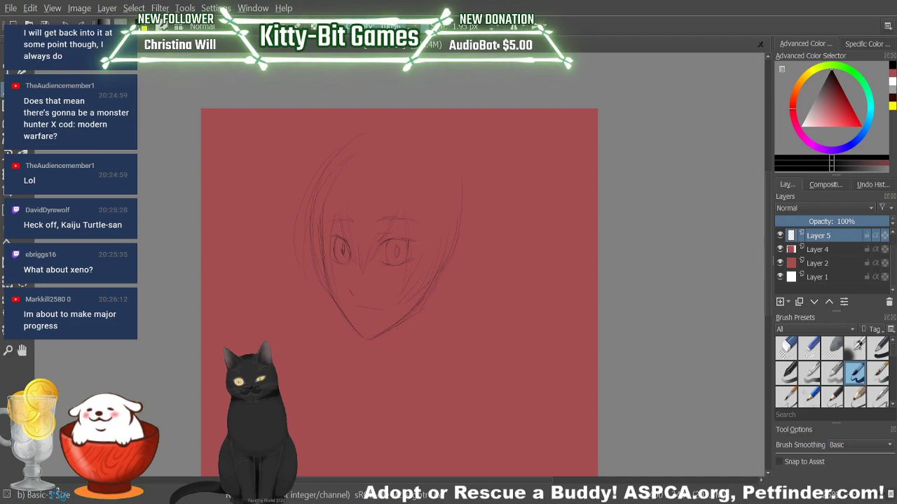
pyautogui.click(786, 348)
pyautogui.moveTo(433, 302); pyautogui.dragTo(440, 264)
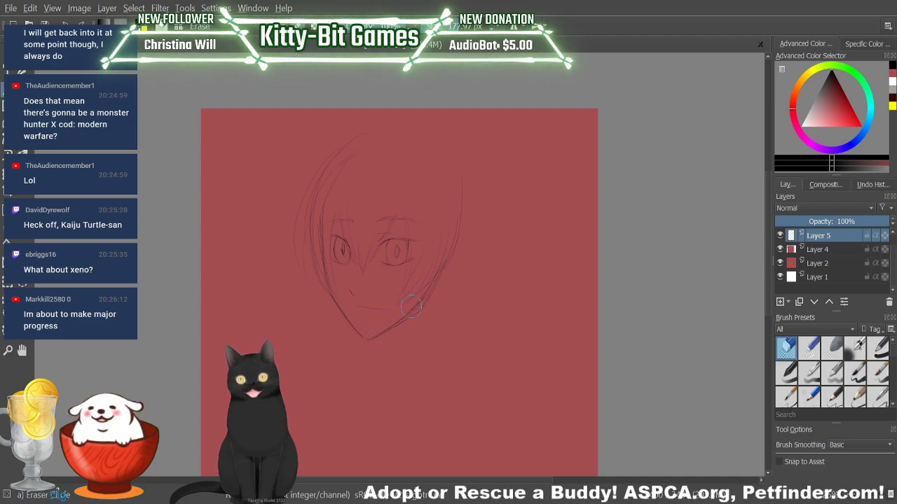
# Step: Sketch both sides of the neck, flaring into the right shoulder, and a curved hair outline behind the head
pyautogui.press('/')
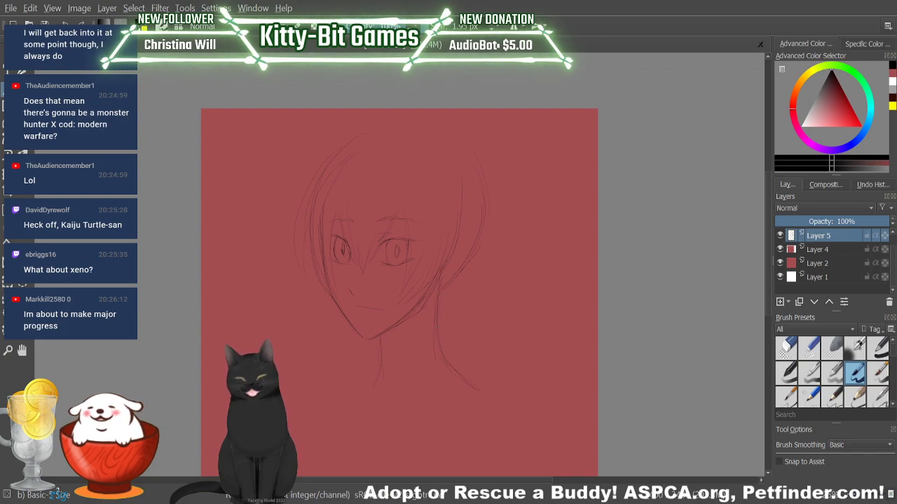
pyautogui.rightClick(440, 311)
pyautogui.click(543, 221)
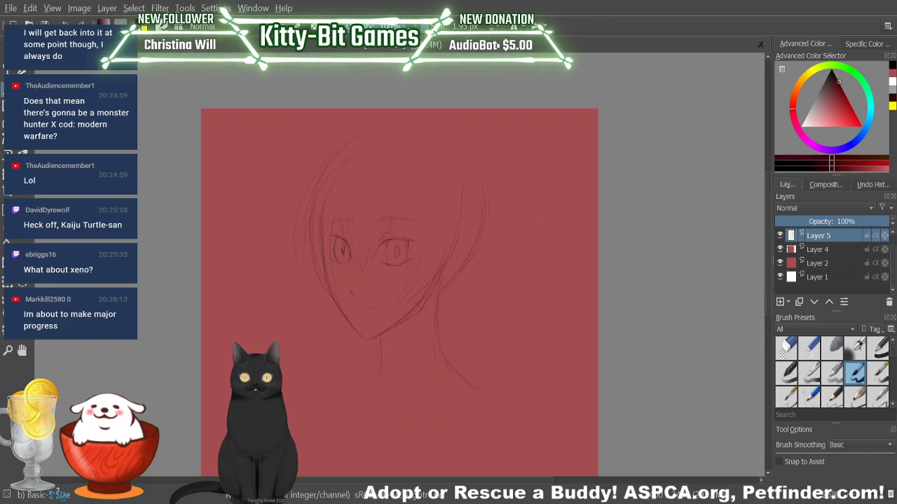
# Step: Restore black as the drawing colour, and add an outer hair curve behind the head and a small ear curve beside the right cheek
pyautogui.press('d')
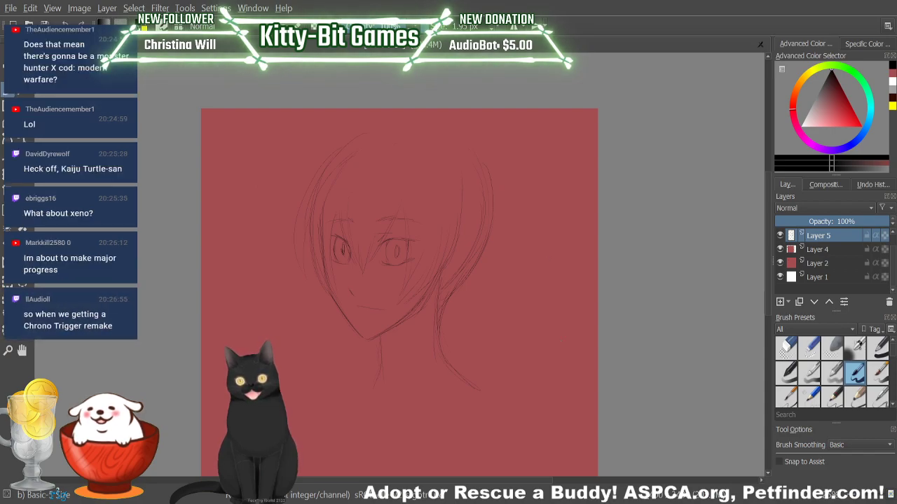
pyautogui.press('e')
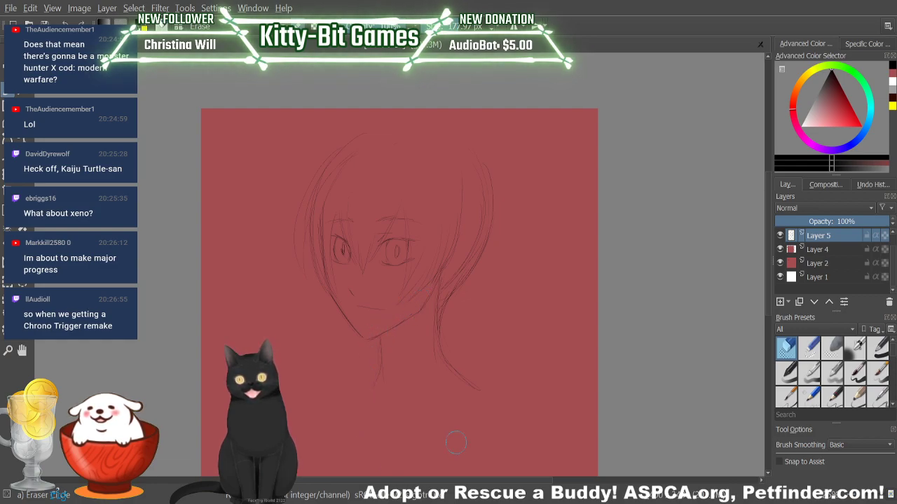
pyautogui.press('e')
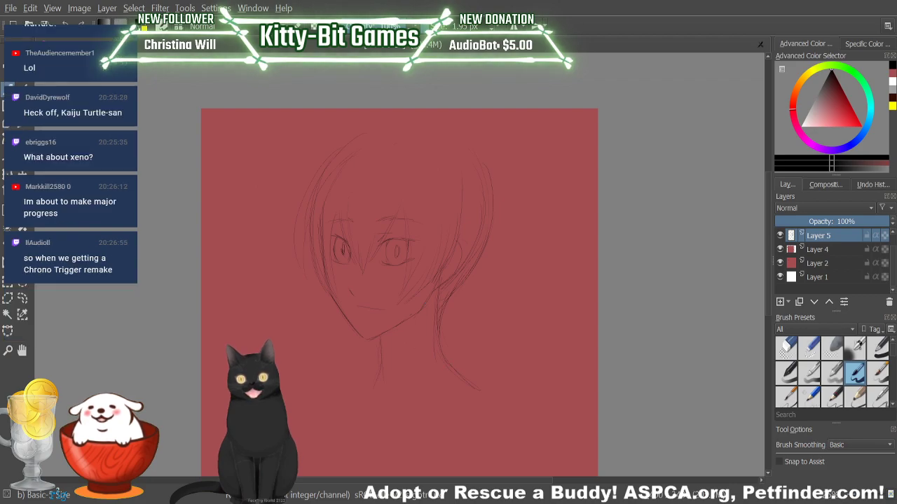
# Step: Rework the front neck line below the chin, erasing the curved attempts and leaving thin, nearly vertical strokes
pyautogui.moveTo(768, 220); pyautogui.dragTo(764, 273)
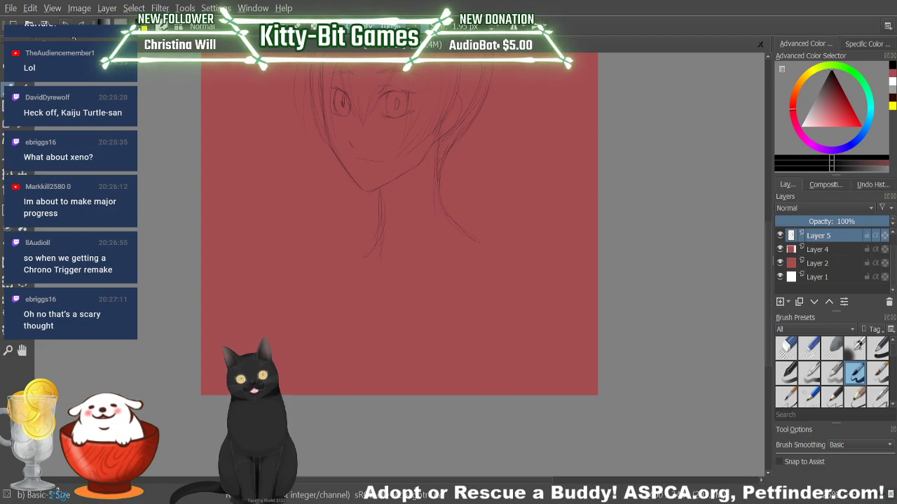
pyautogui.press('e')
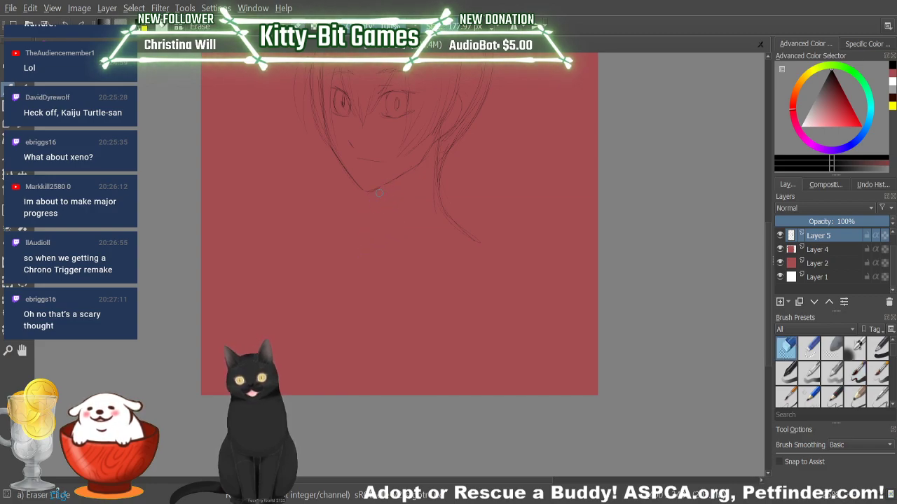
pyautogui.press('e')
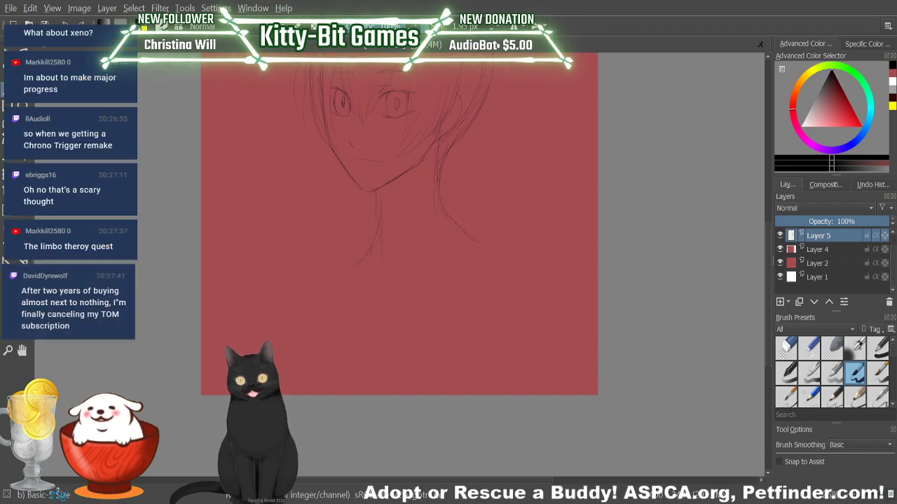
pyautogui.press('/')
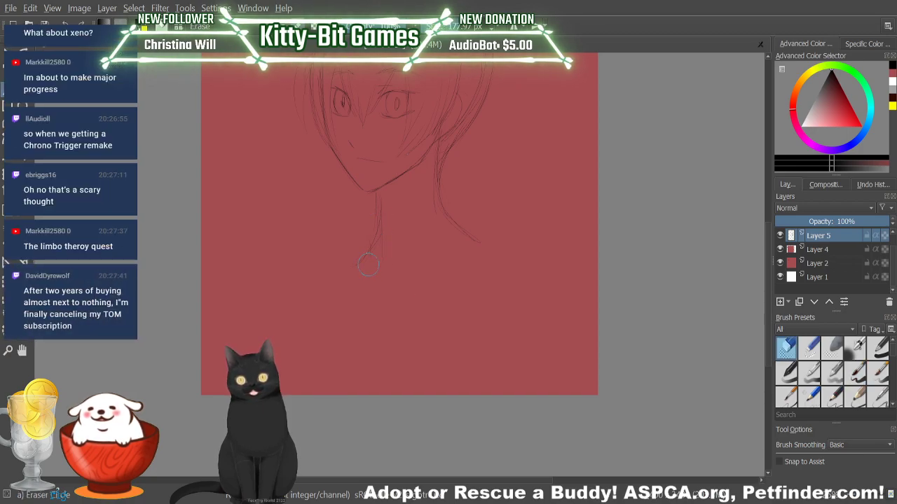
pyautogui.press('/')
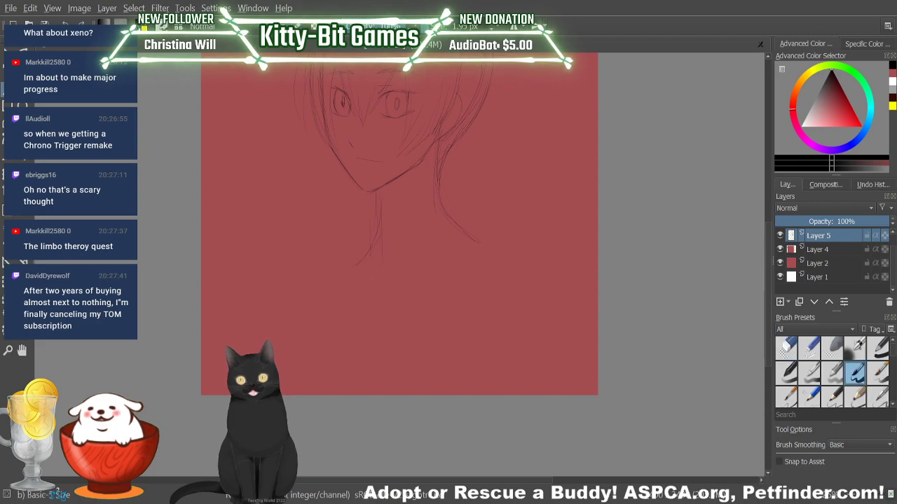
pyautogui.press('/')
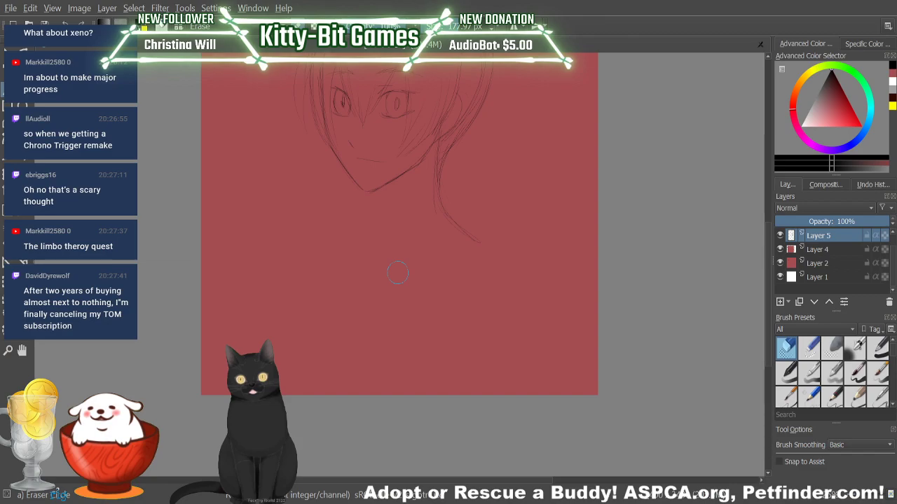
pyautogui.press('/')
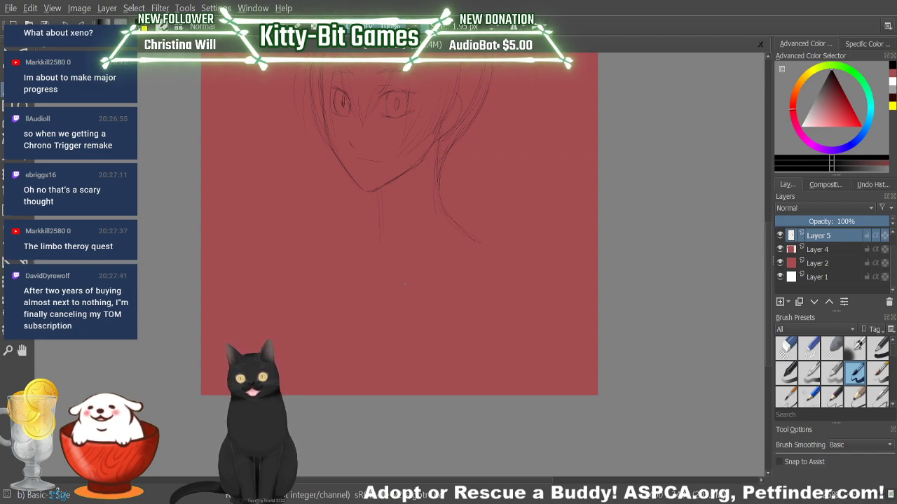
# Step: Darken the back neck line down to the shoulder, and erase its doubled strokes and lower shoulder end
pyautogui.press('e')
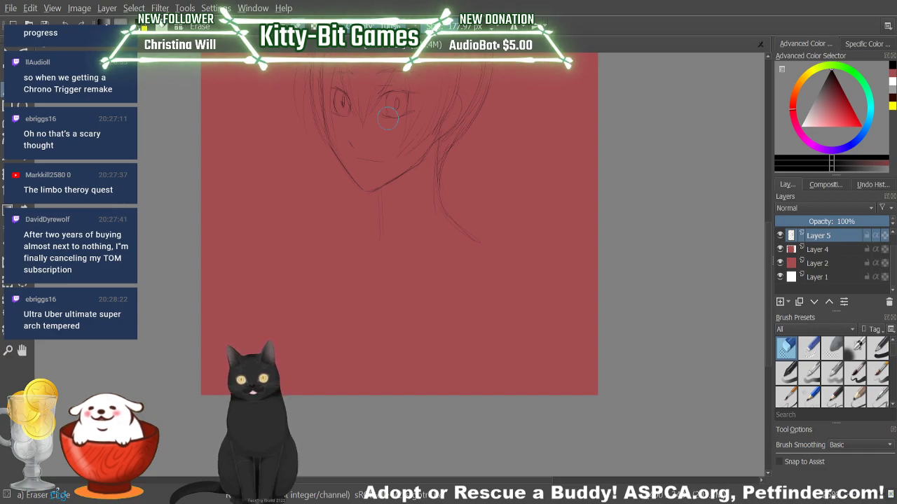
pyautogui.press('/')
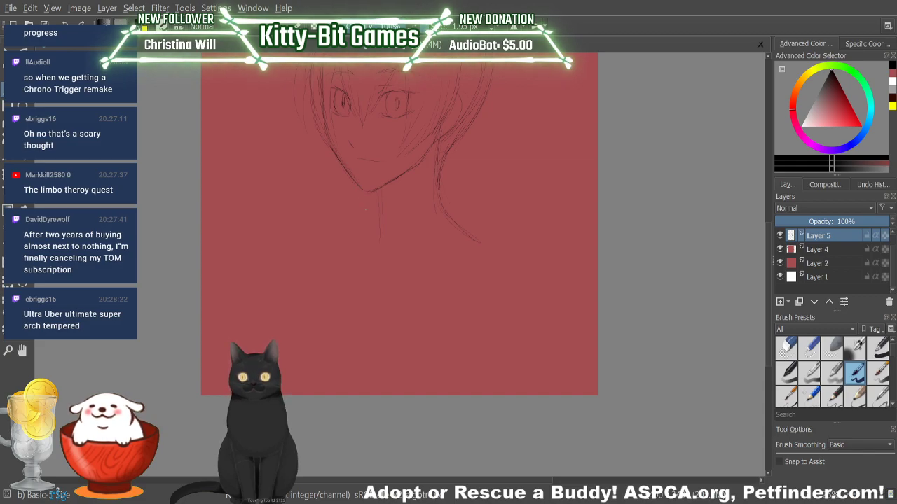
pyautogui.press('/')
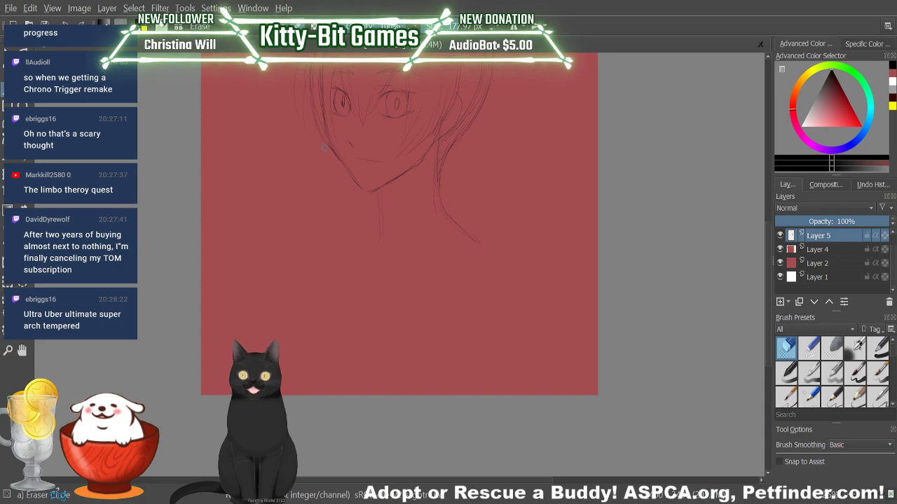
pyautogui.press('/')
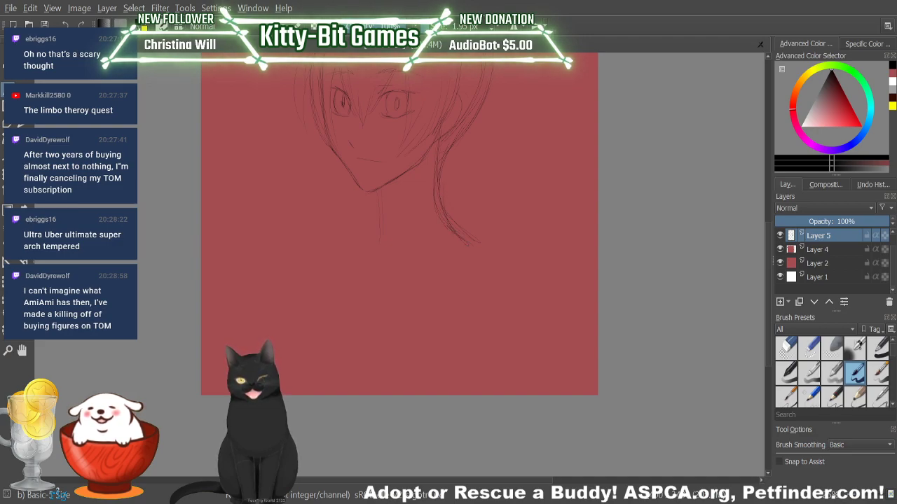
pyautogui.press('e')
pyautogui.moveTo(448, 220); pyautogui.dragTo(469, 240)
pyautogui.moveTo(450, 214); pyautogui.dragTo(440, 172)
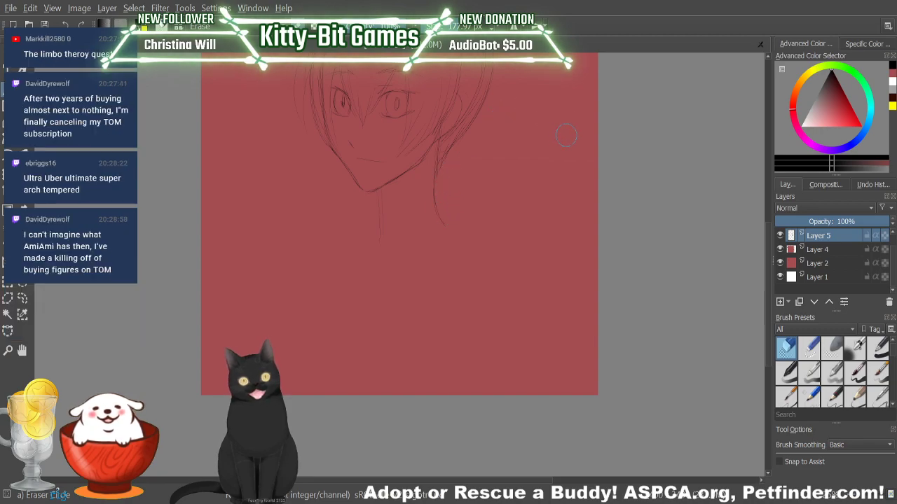
# Step: Redraw the back neck line, sketch sloping shoulders and a high open collar around the neck, and clean up the collar's edges
pyautogui.press('/')
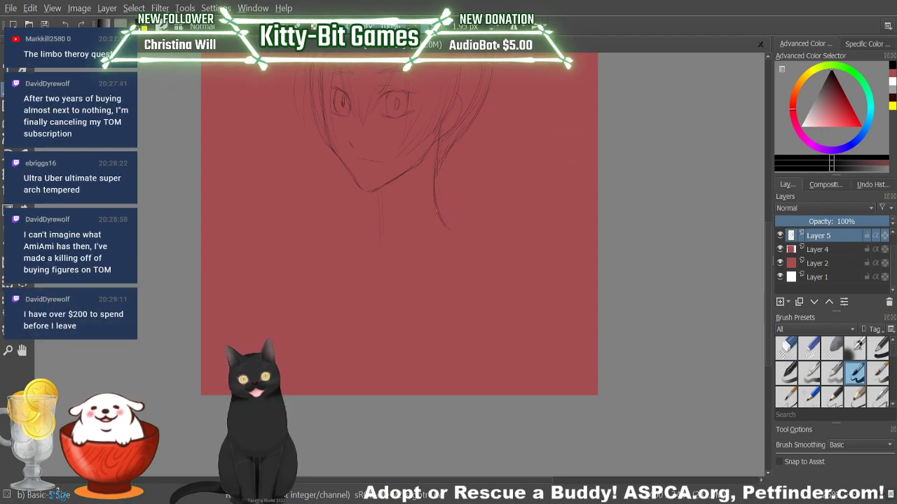
pyautogui.moveTo(443, 222); pyautogui.dragTo(479, 246)
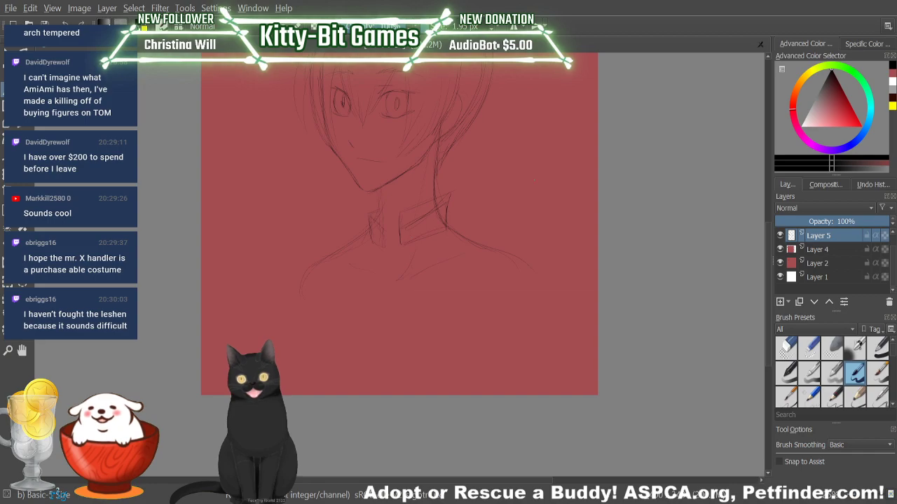
pyautogui.press('/')
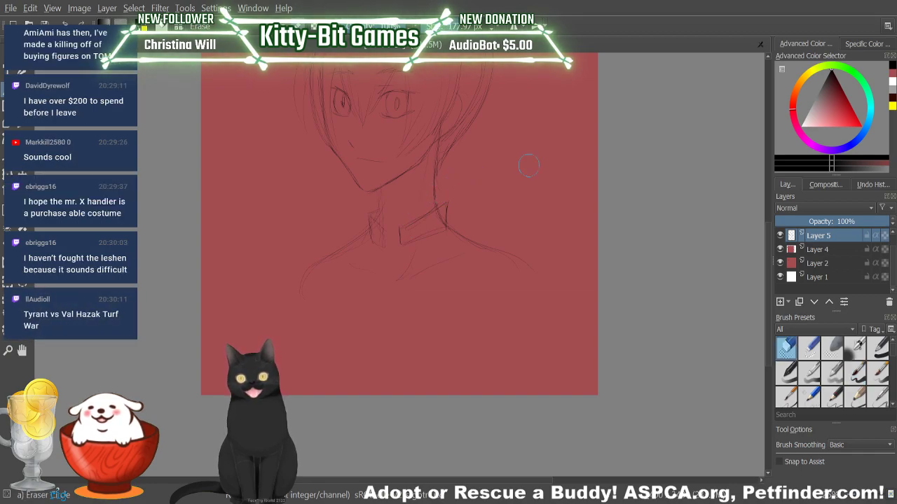
pyautogui.press('/')
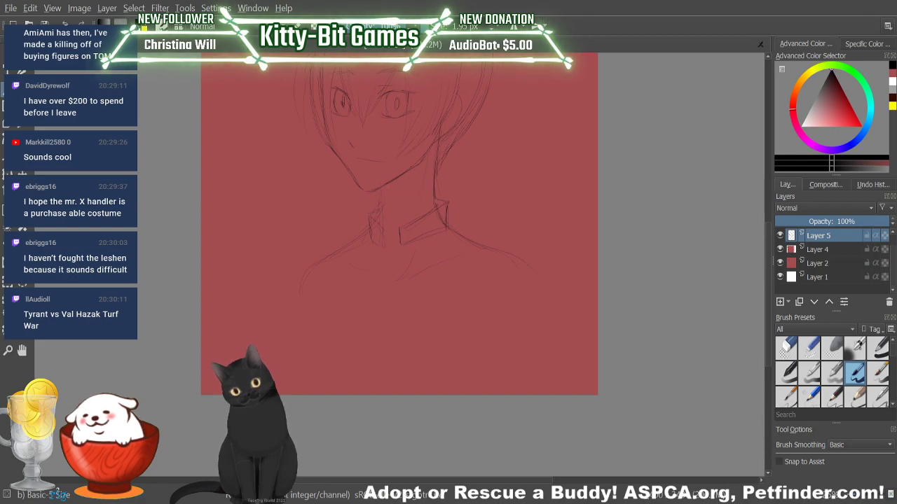
# Step: Join the collar's front edges with a V-shaped notch below the chin and erase the collar's inner doubled lines
pyautogui.press('e')
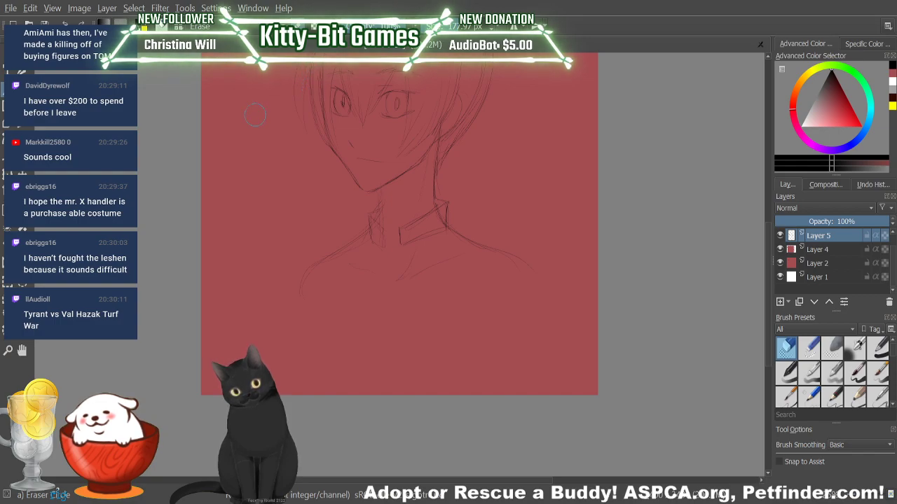
pyautogui.press('e')
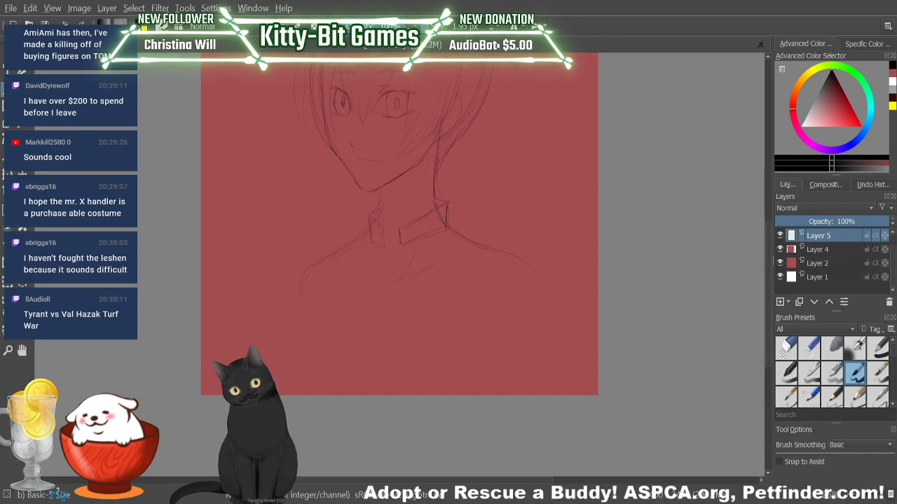
pyautogui.moveTo(389, 233); pyautogui.dragTo(397, 244)
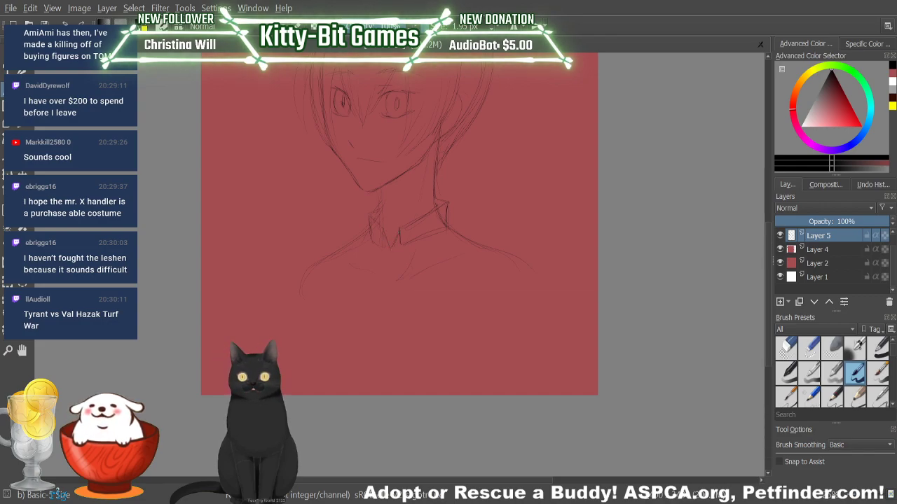
pyautogui.press('e')
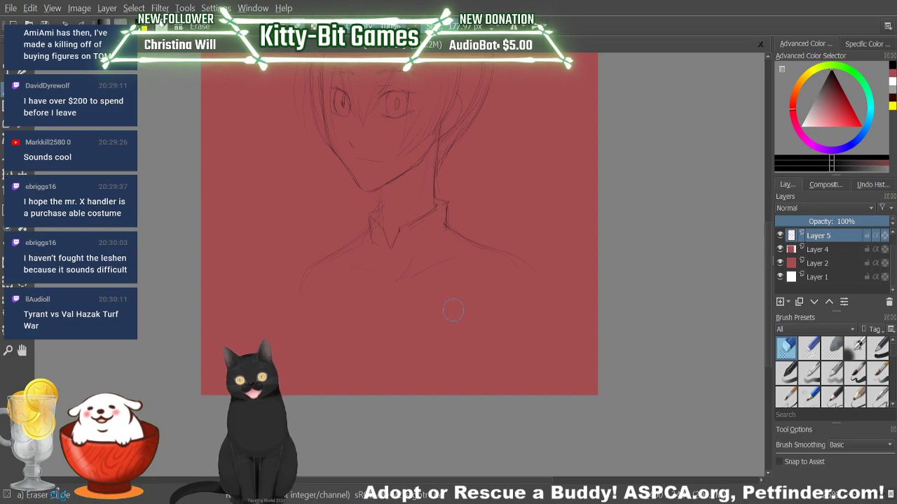
# Step: Sketch a wide V-shaped line across the chest from shoulder to shoulder and thin out its doubled strokes
pyautogui.press('/')
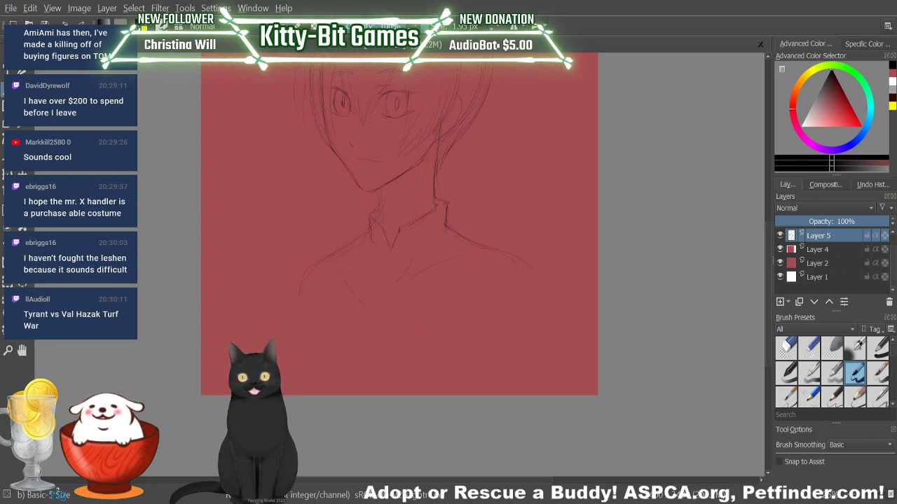
pyautogui.moveTo(347, 291); pyautogui.dragTo(484, 302)
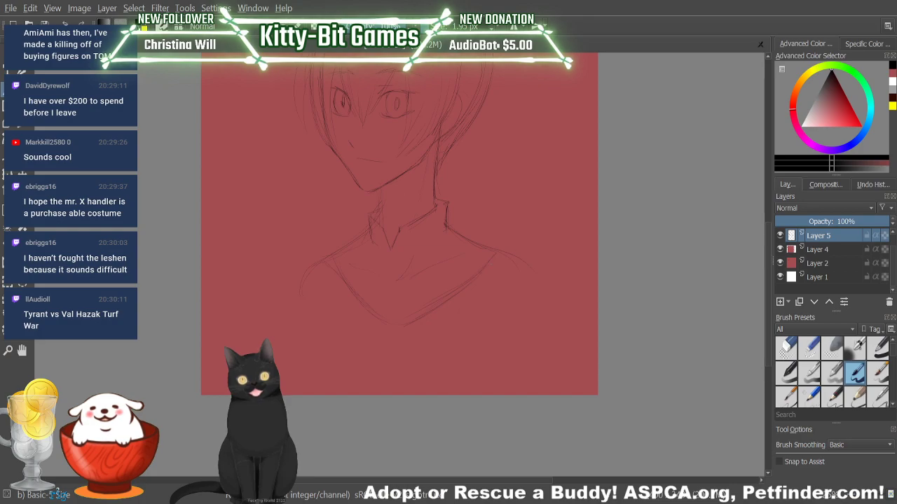
pyautogui.click(786, 346)
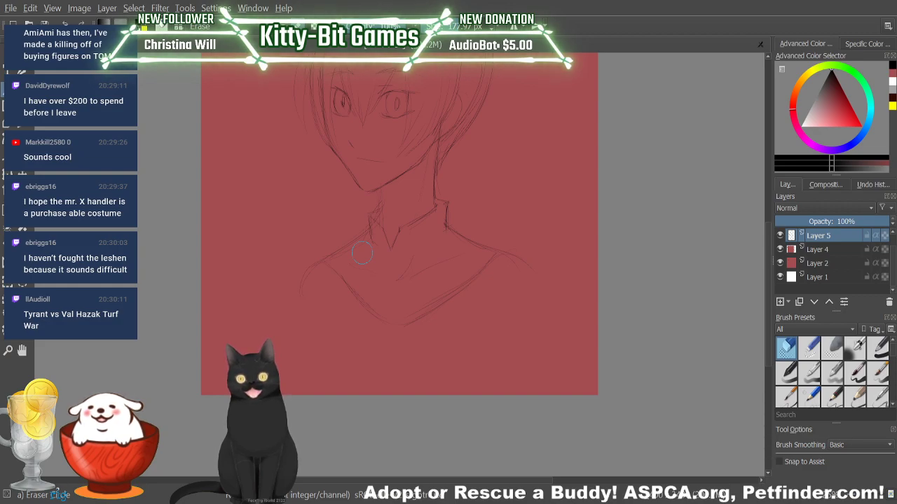
pyautogui.press('/')
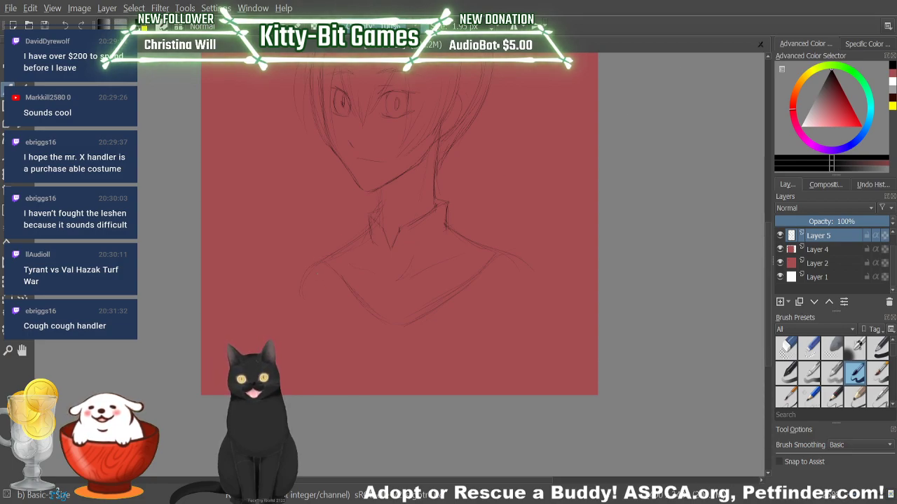
# Step: Sketch the rounded outer contours of both shoulders and upper arms, and clean up the overlapping shoulder strokes
pyautogui.moveTo(324, 259); pyautogui.dragTo(304, 316)
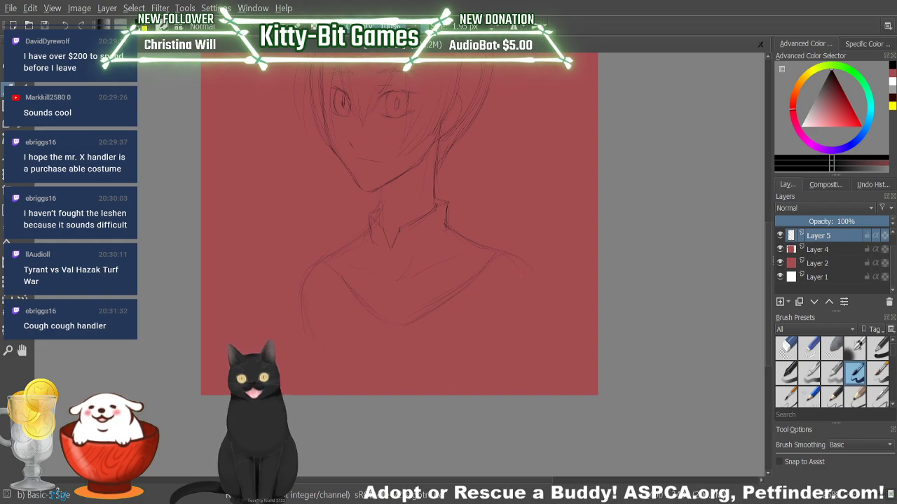
pyautogui.moveTo(527, 308); pyautogui.dragTo(520, 354)
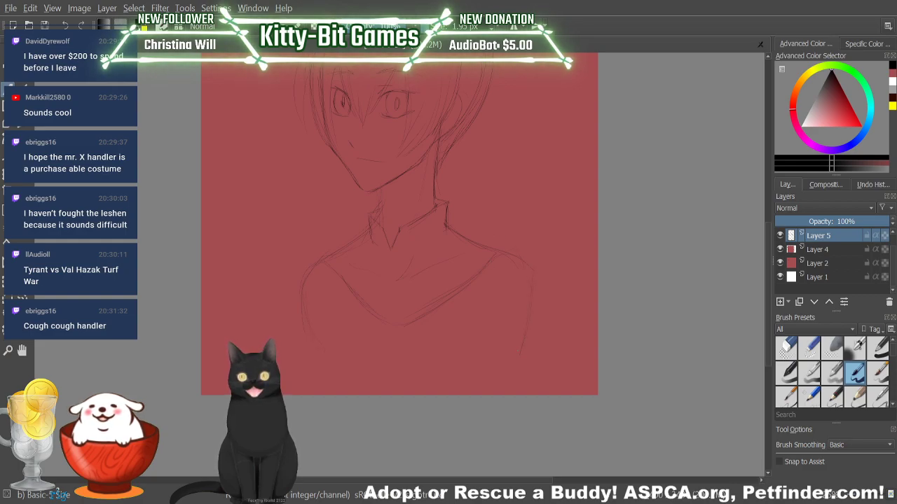
pyautogui.press('e')
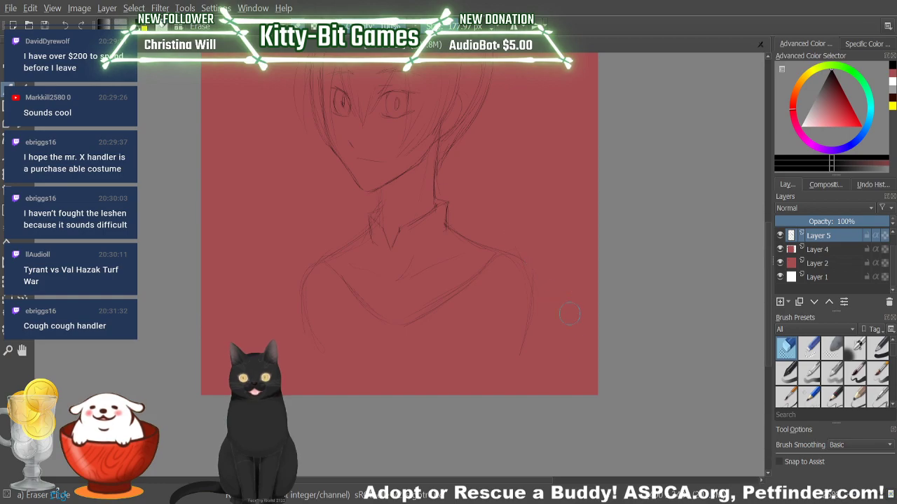
# Step: Try inner arm lines on both sides of the torso, and erase them together with the V-shaped chest line
pyautogui.press('e')
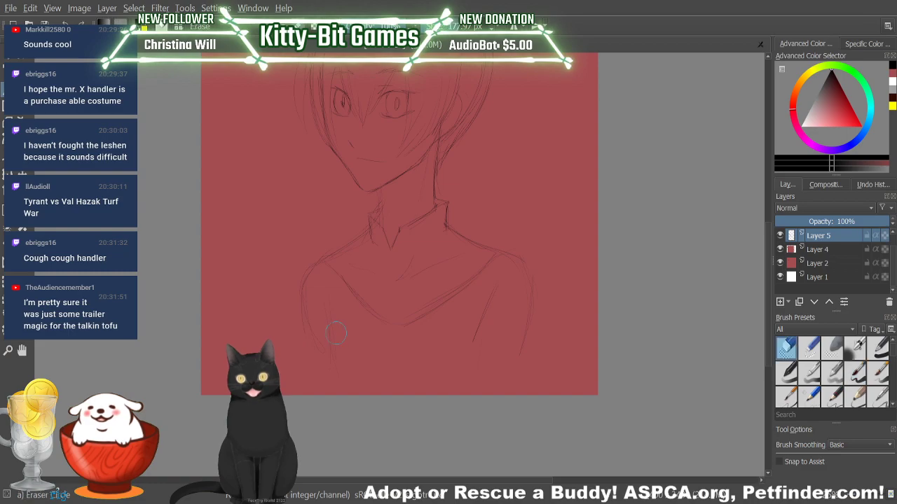
pyautogui.press('/')
pyautogui.press('/')
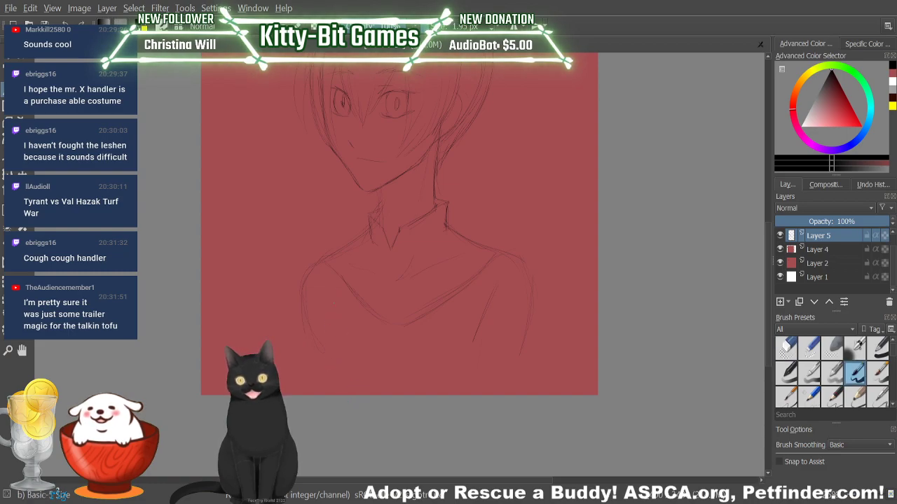
pyautogui.press('/')
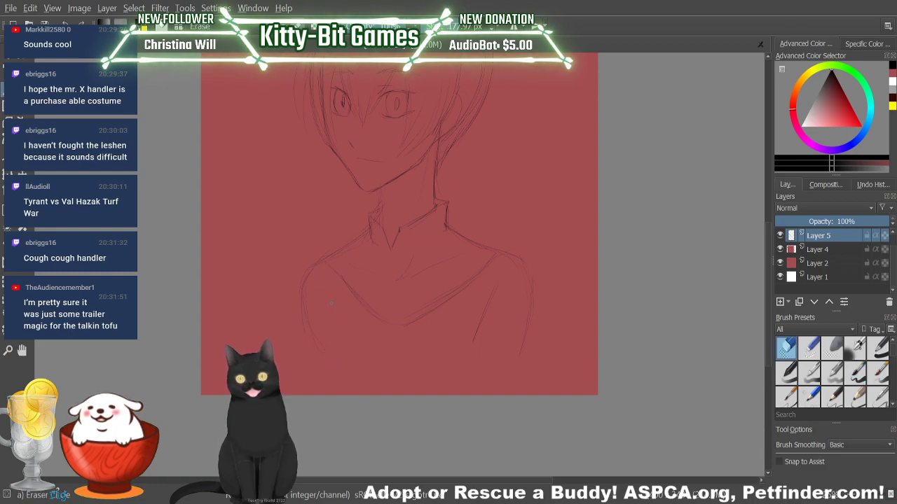
pyautogui.press('/')
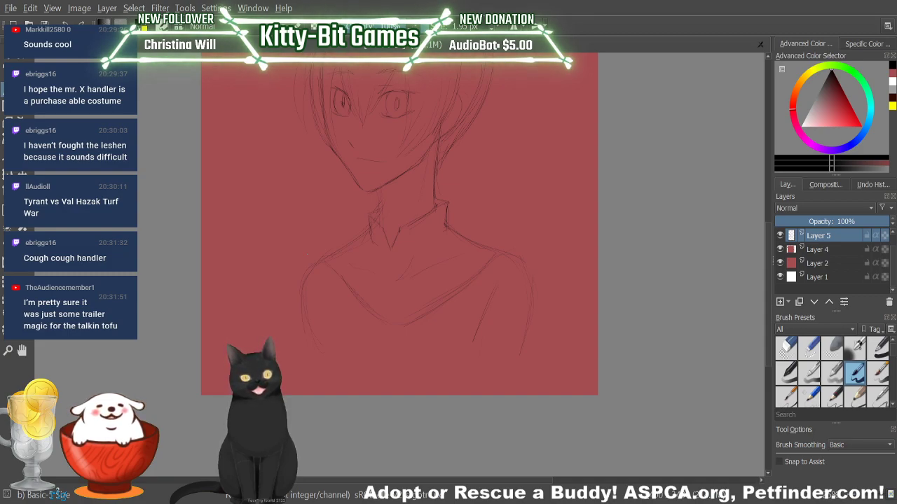
pyautogui.press('/')
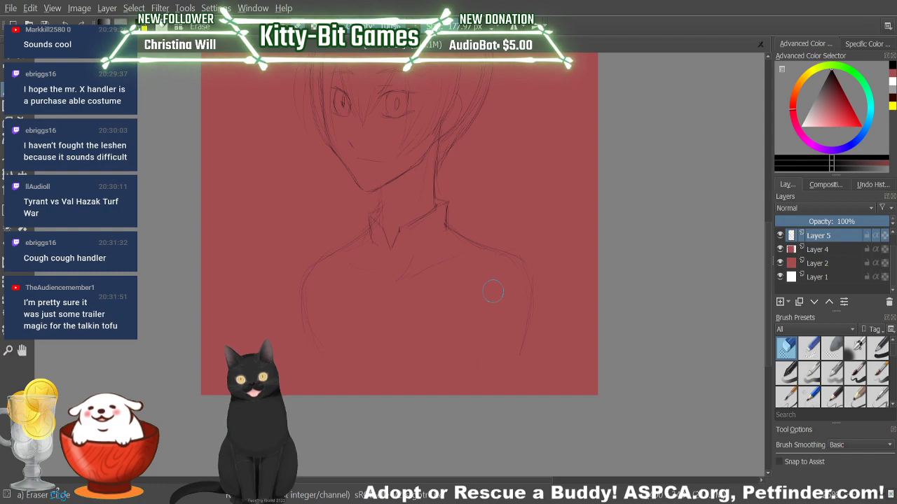
# Step: Widen the left shoulder by erasing its old curve and arm line and redrawing them farther out with thin strokes
pyautogui.press('/')
pyautogui.moveTo(768, 252); pyautogui.dragTo(771, 210)
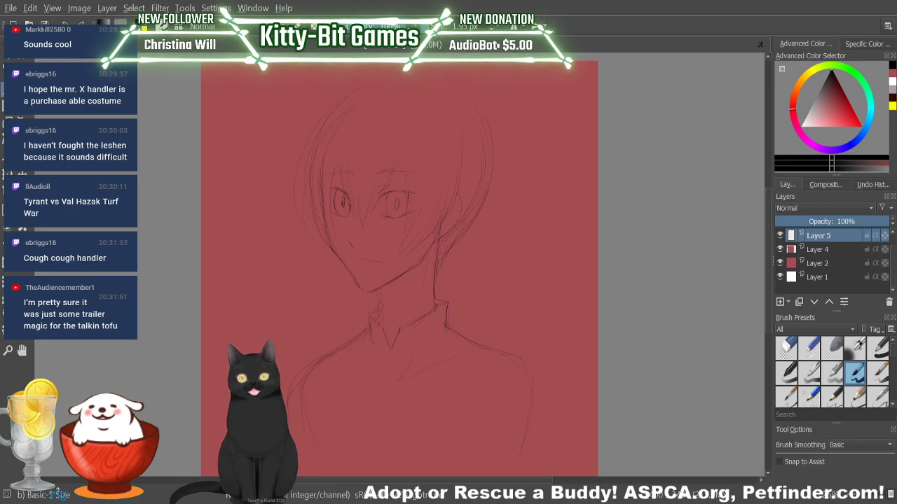
pyautogui.press('e')
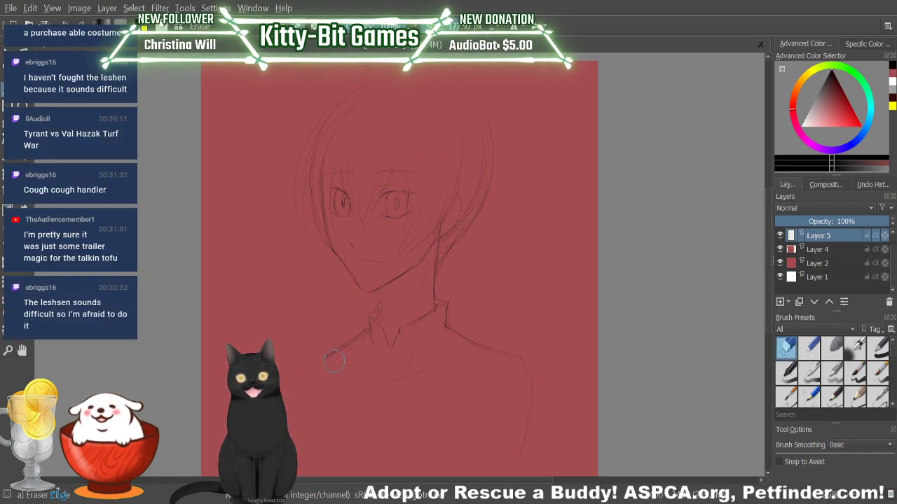
pyautogui.press('e')
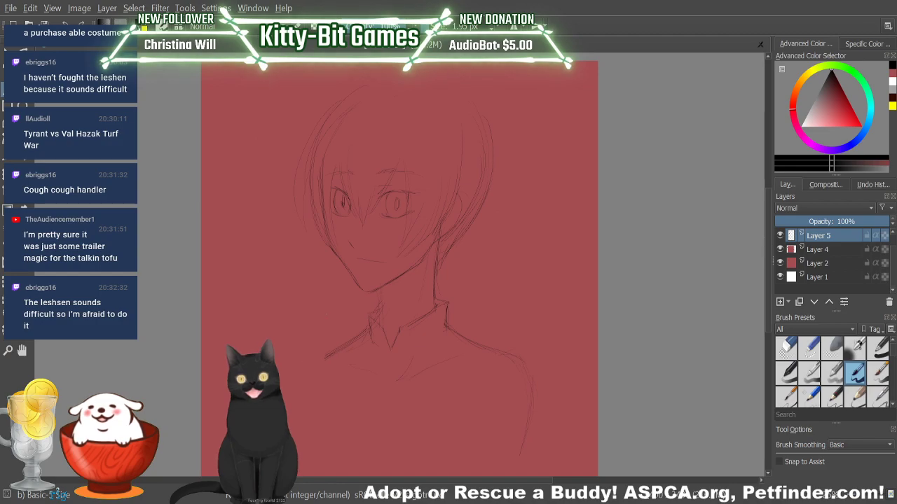
pyautogui.moveTo(326, 352); pyautogui.dragTo(298, 370)
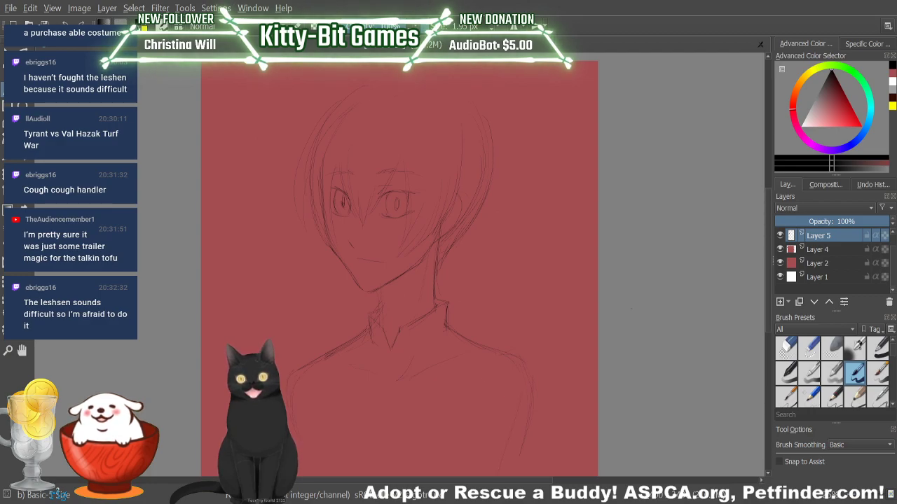
# Step: Sketch faint V-shaped chest lines and extend both arms downward, erasing the trial torso lines near the canvas's lower edge
pyautogui.scroll(-3, 768, 259)
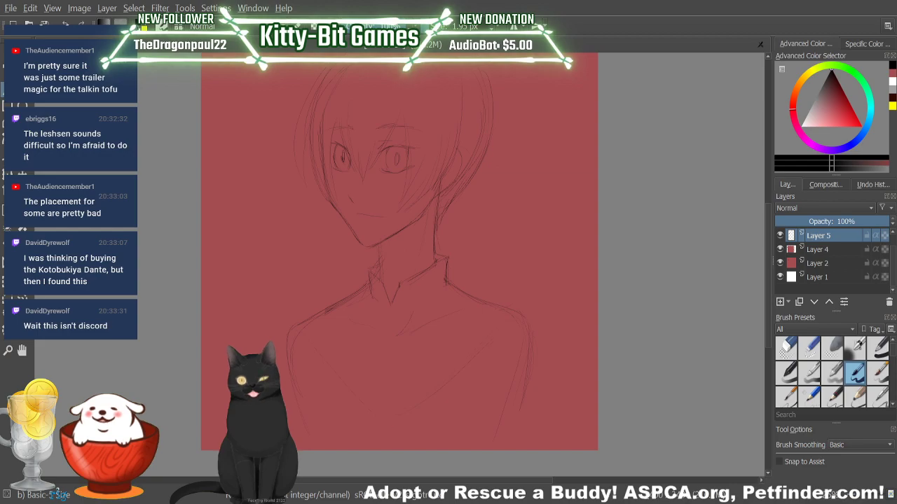
pyautogui.scroll(-3, 399, 252)
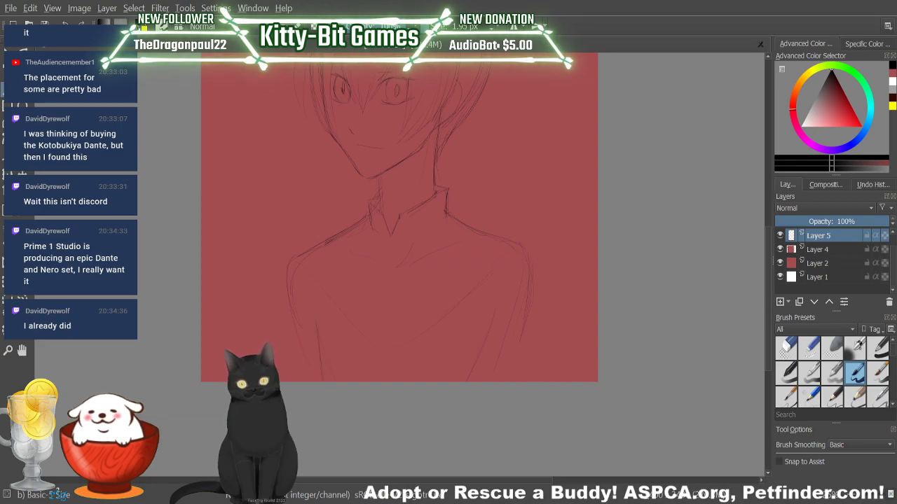
pyautogui.press('e')
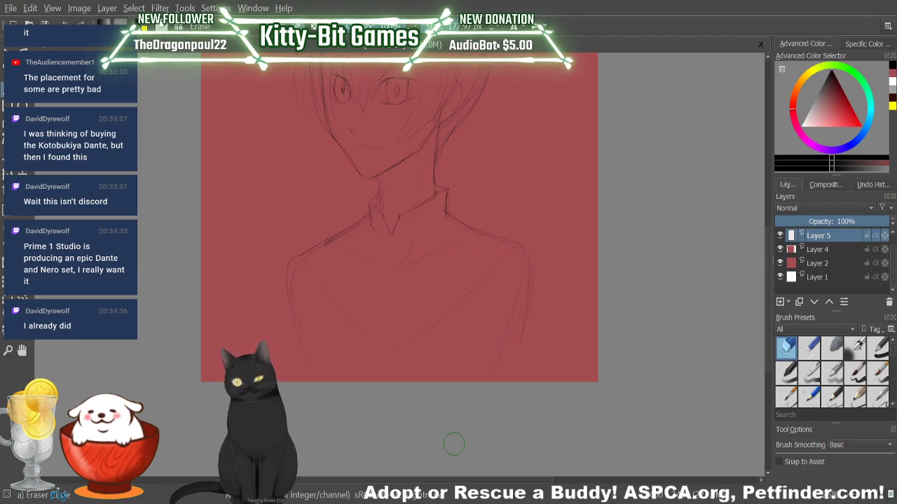
pyautogui.press('/')
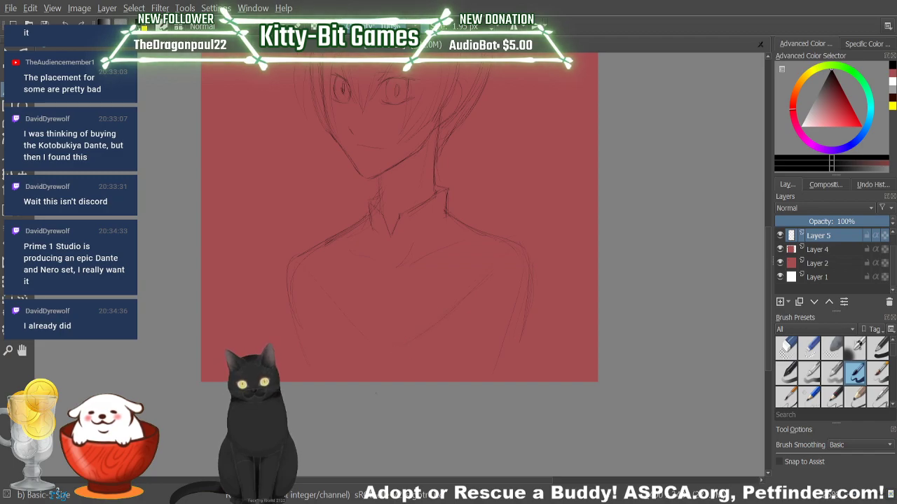
pyautogui.scroll(3, 767, 252)
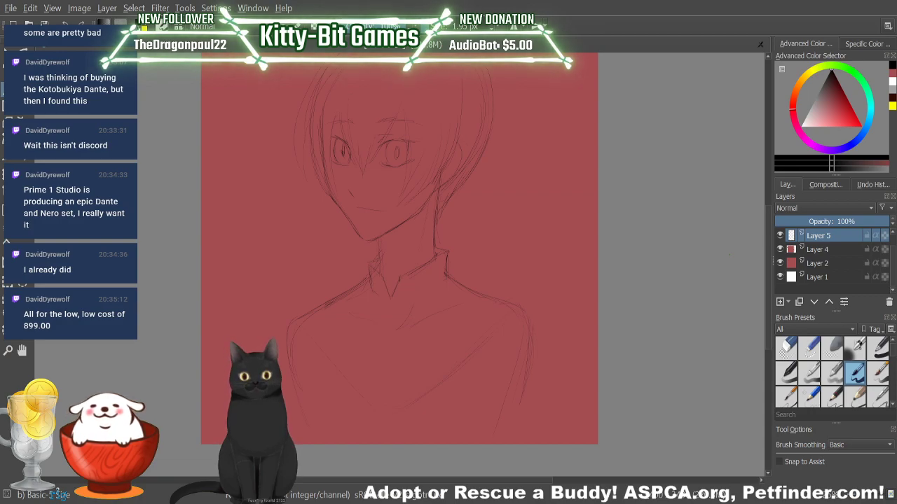
pyautogui.scroll(2, 400, 280)
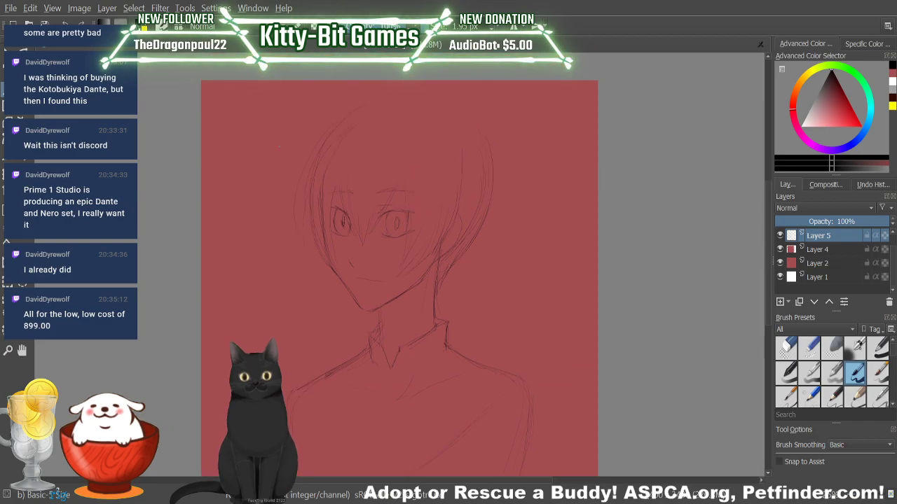
pyautogui.press('/')
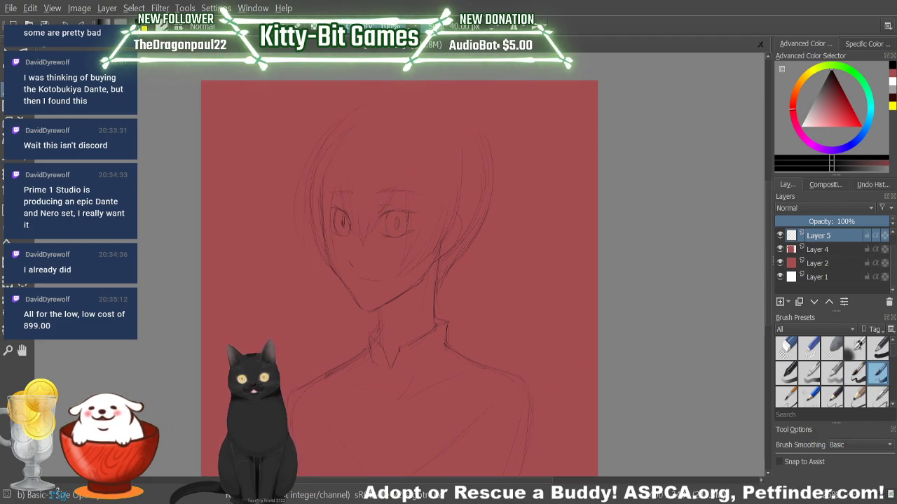
pyautogui.scroll(-2, 869, 378)
pyautogui.moveTo(214, 263)
pyautogui.mouseDown()
pyautogui.moveTo(234, 252)
pyautogui.moveTo(247, 285)
pyautogui.mouseUp()
pyautogui.hotkey('ctrl', 'z')
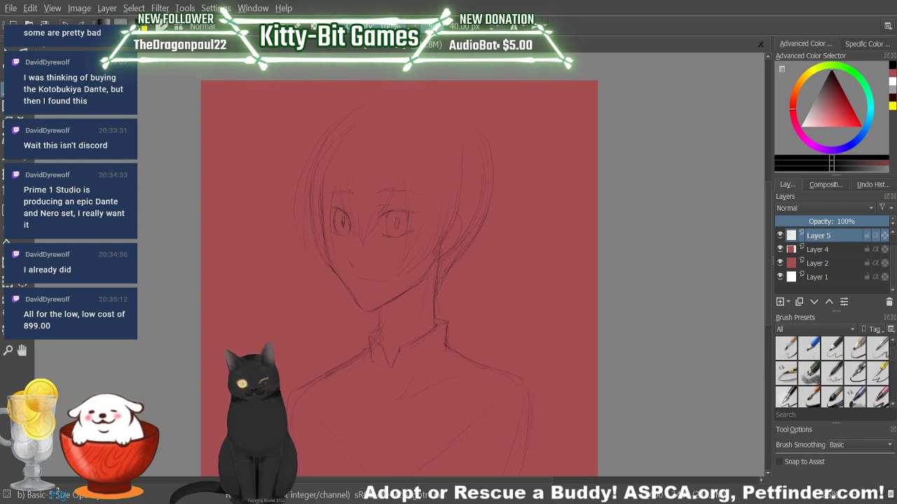
pyautogui.scroll(2, 883, 368)
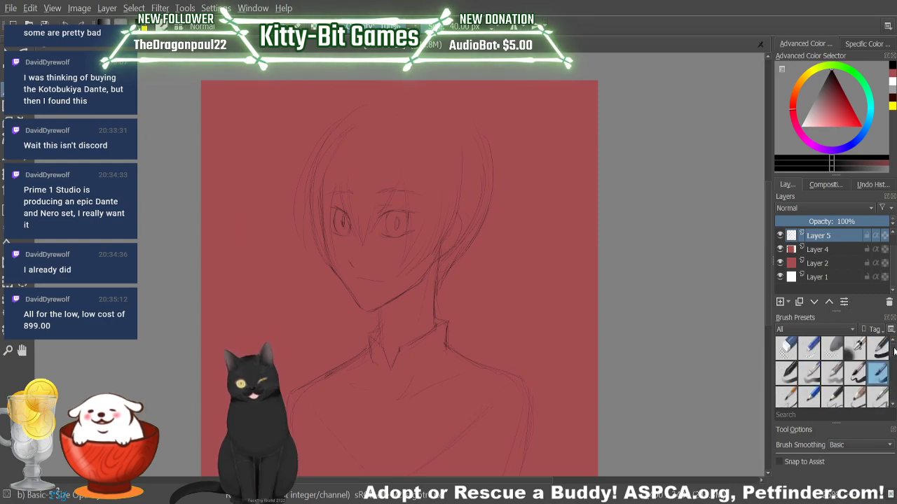
# Step: Return to the Basic-5 Size brush at 6.59 px and sketch long hair strands from the head's left side down past the shoulder
pyautogui.click(855, 371)
pyautogui.moveTo(220, 279); pyautogui.dragTo(250, 294)
pyautogui.hotkey('ctrl', 'z')
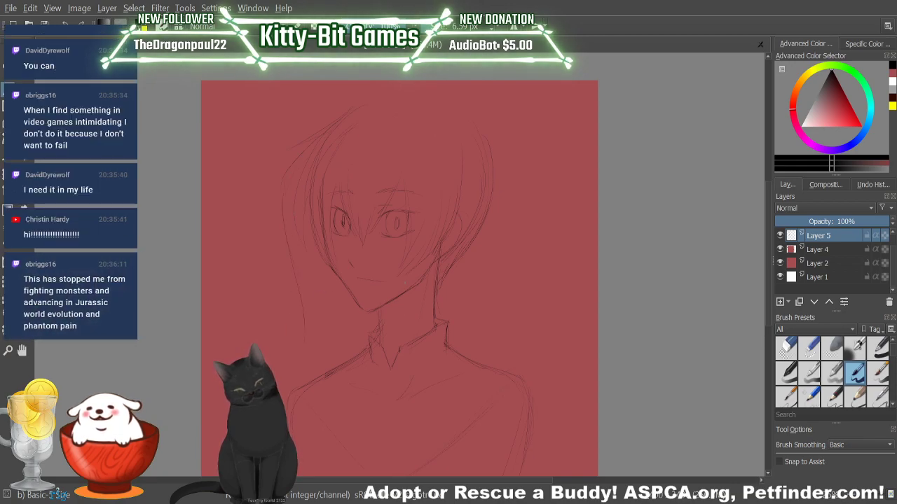
pyautogui.moveTo(766, 220); pyautogui.dragTo(766, 285)
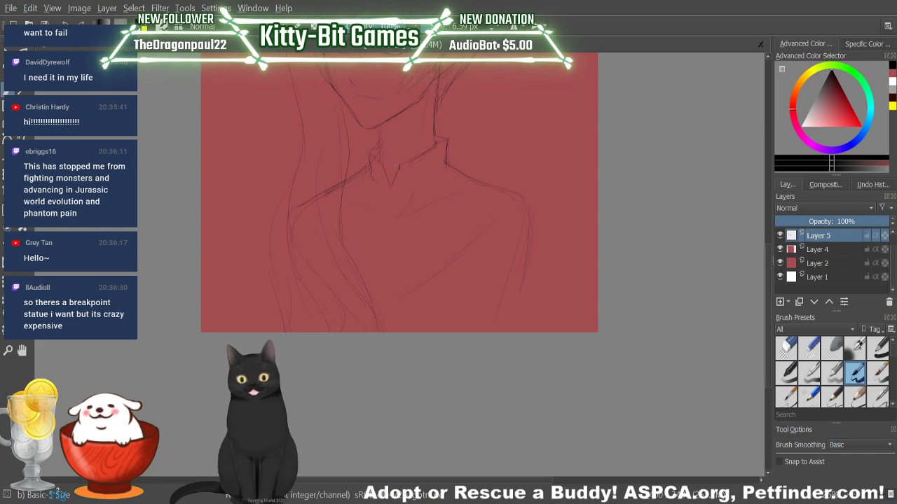
# Step: Add a darker hair strand from the jaw past the collar, and outline the hair over the crown with a strand flaring right
pyautogui.scroll(3, 399, 231)
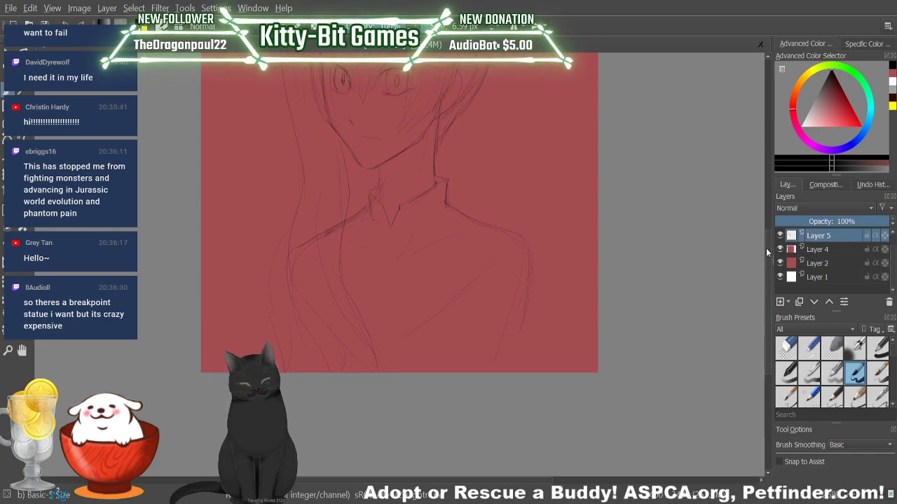
pyautogui.moveTo(343, 193); pyautogui.dragTo(350, 279)
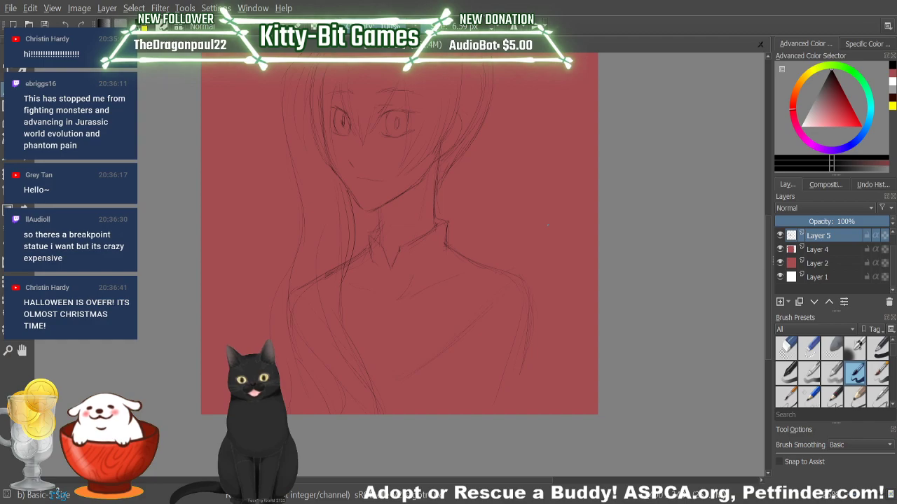
pyautogui.scroll(2, 767, 242)
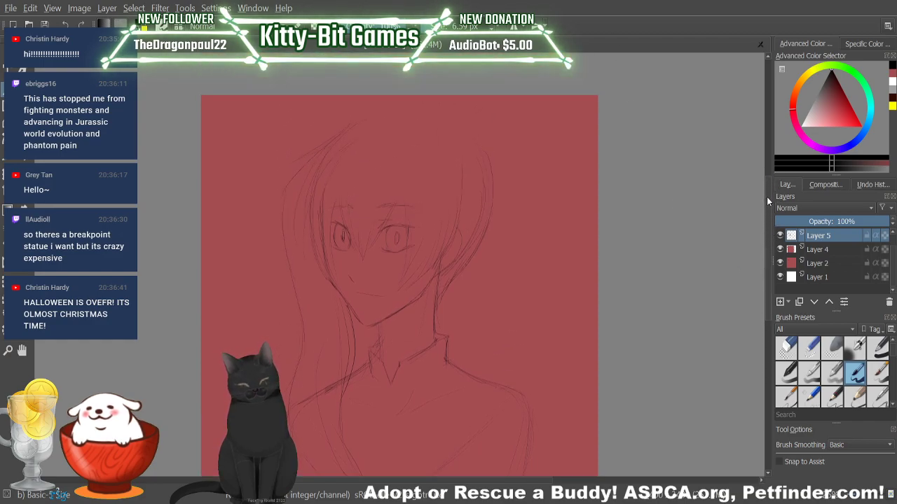
pyautogui.scroll(2, 766, 211)
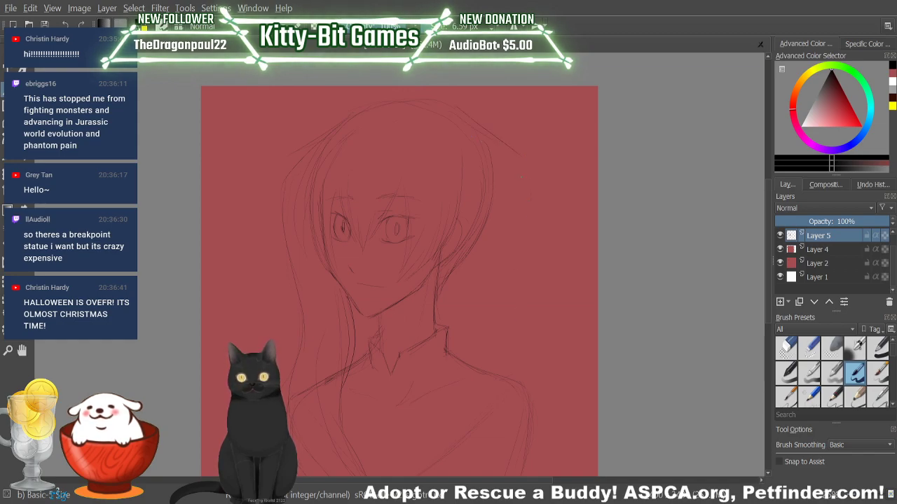
# Step: Replace the wide trial strand flaring from the head's right side with a closer curve, and draw a darker strand down from the crown
pyautogui.moveTo(523, 168); pyautogui.dragTo(491, 319)
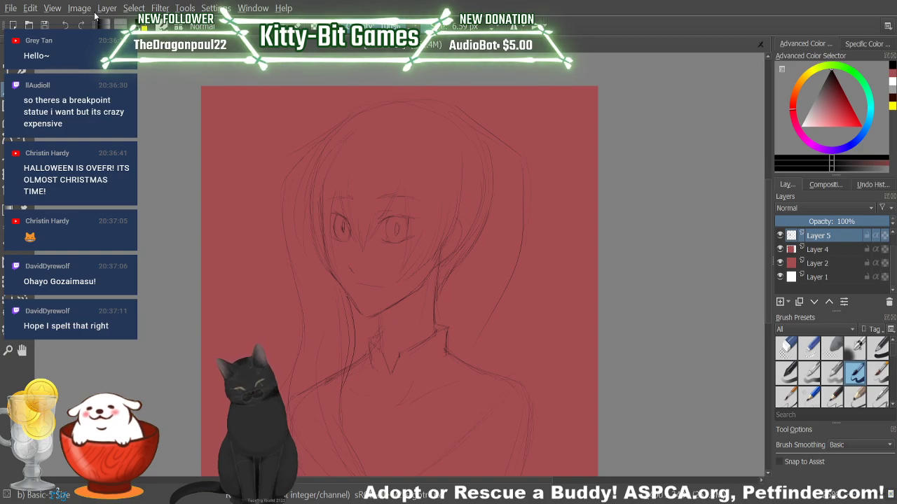
pyautogui.click(62, 24)
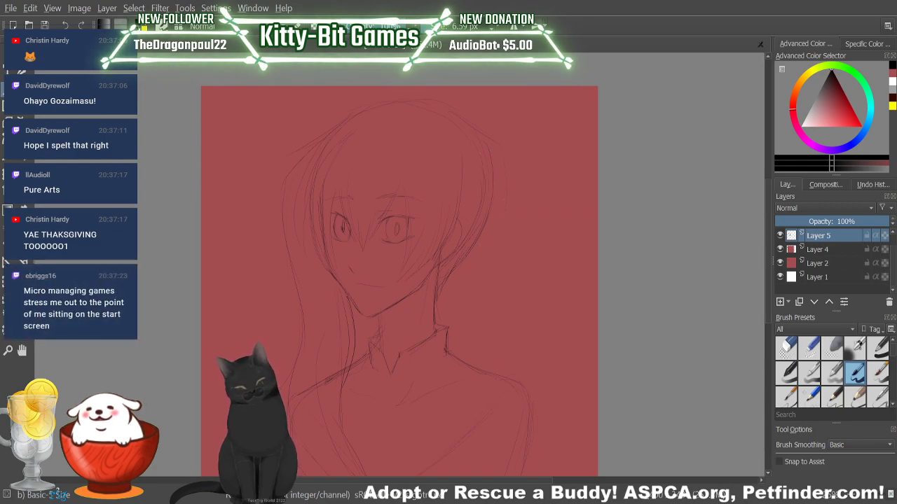
pyautogui.moveTo(288, 429); pyautogui.dragTo(297, 471)
pyautogui.moveTo(504, 165); pyautogui.dragTo(511, 196)
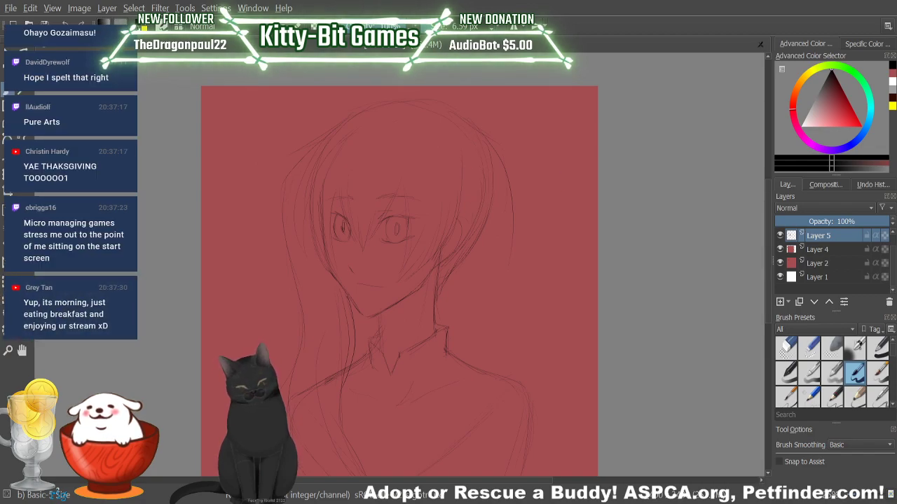
pyautogui.moveTo(458, 117); pyautogui.dragTo(477, 218)
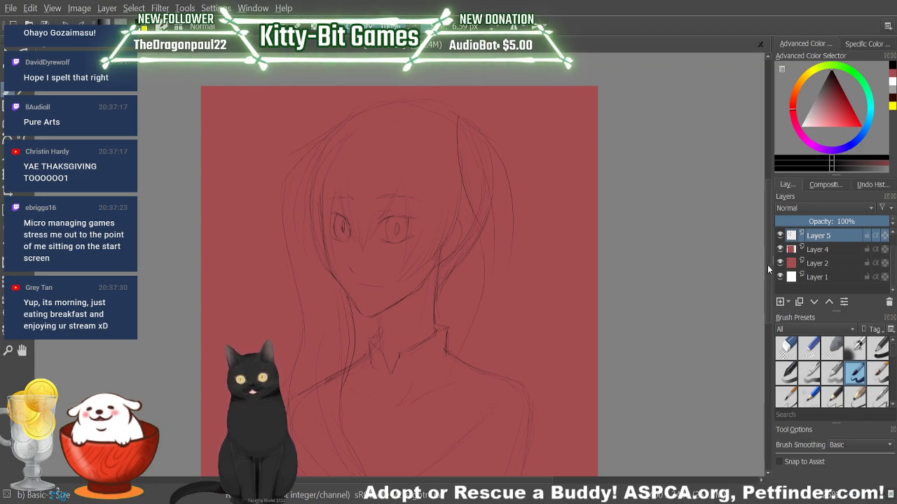
# Step: Extend the right-side hair strands over the shoulder to the canvas's lower edge, and undo the dark strand beside the collar
pyautogui.scroll(-3, 765, 244)
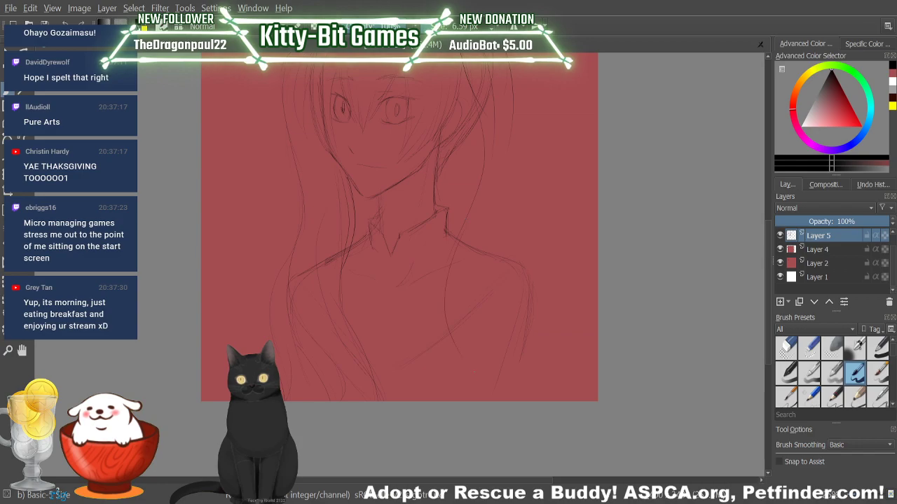
pyautogui.moveTo(480, 350); pyautogui.dragTo(493, 392)
pyautogui.moveTo(460, 283); pyautogui.dragTo(461, 307)
pyautogui.moveTo(766, 267); pyautogui.dragTo(764, 275)
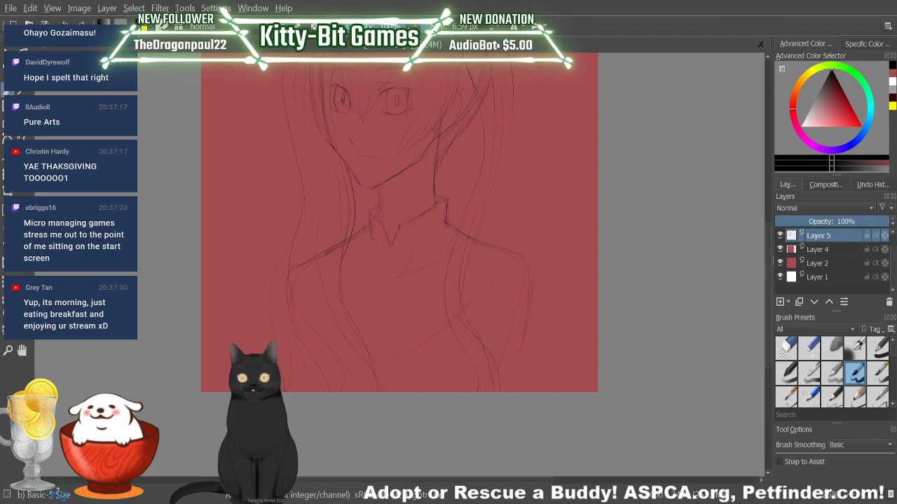
pyautogui.scroll(3, 627, 162)
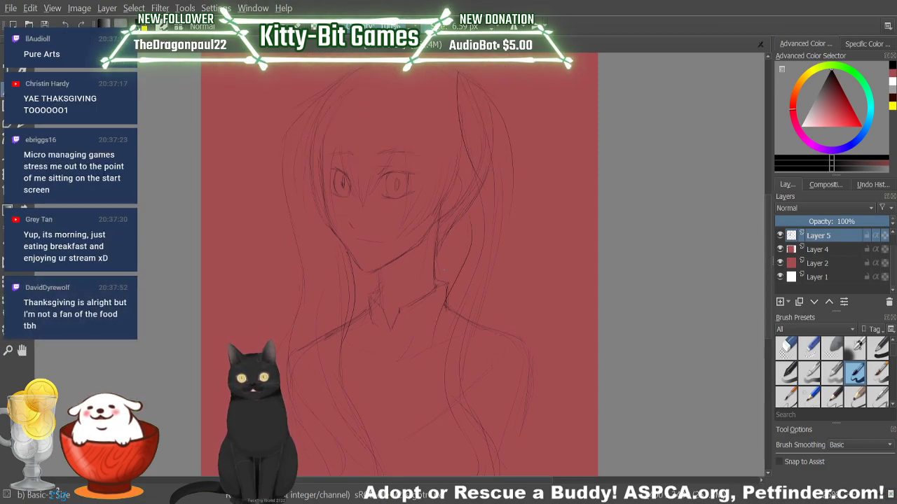
pyautogui.click(68, 24)
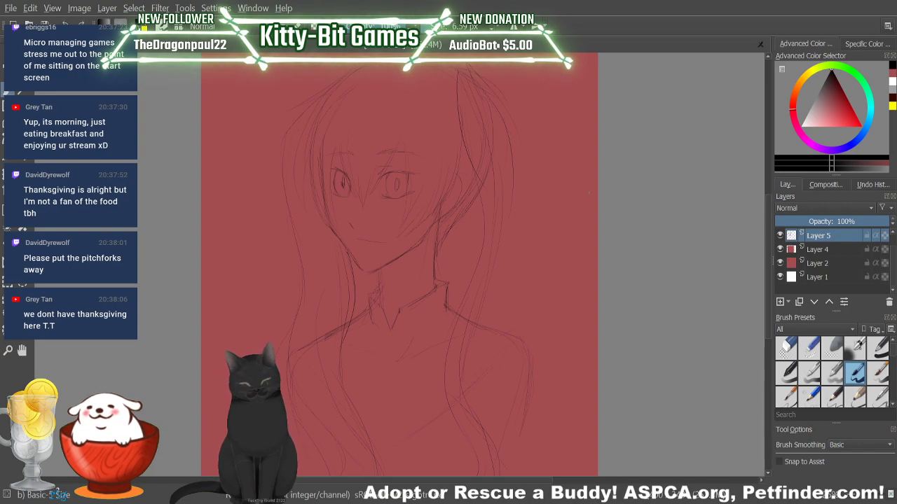
# Step: Draw a dark outer strand from the ponytail's top past the right shoulder, trying and undoing a second strand outside it
pyautogui.scroll(2, 765, 223)
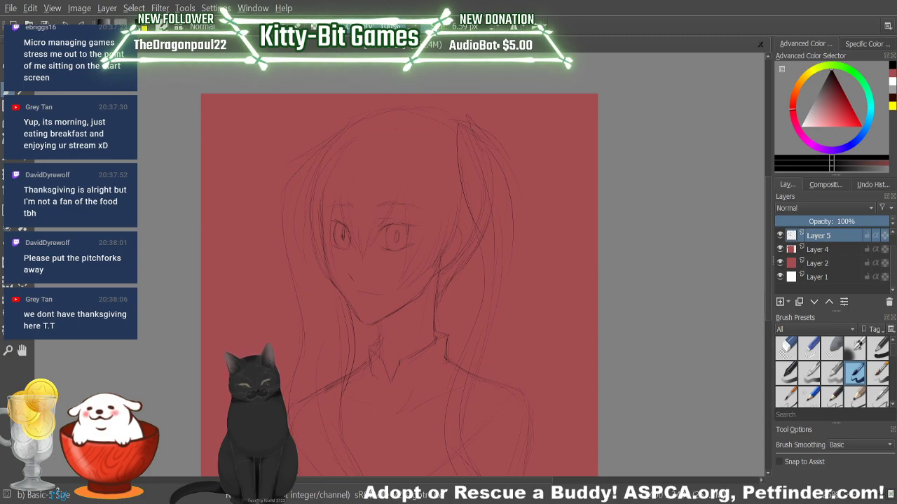
pyautogui.moveTo(477, 126)
pyautogui.mouseDown()
pyautogui.moveTo(520, 254)
pyautogui.moveTo(495, 406)
pyautogui.mouseUp()
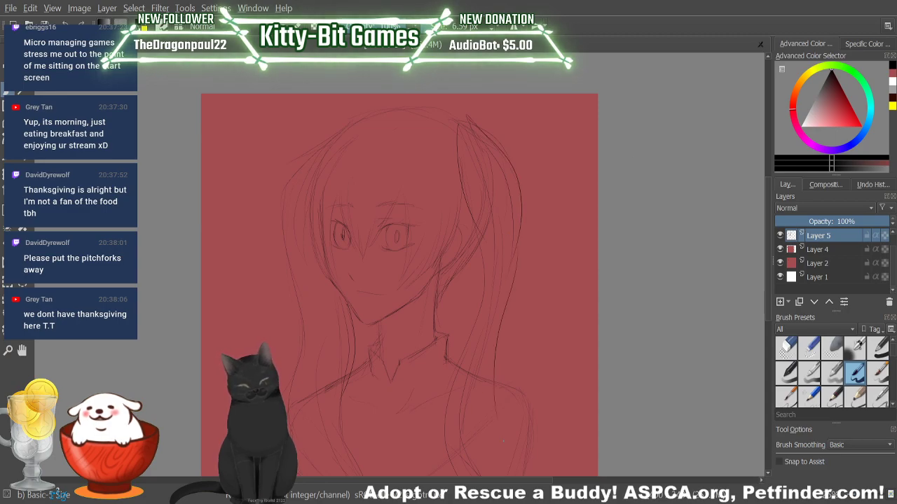
pyautogui.scroll(-7, 767, 272)
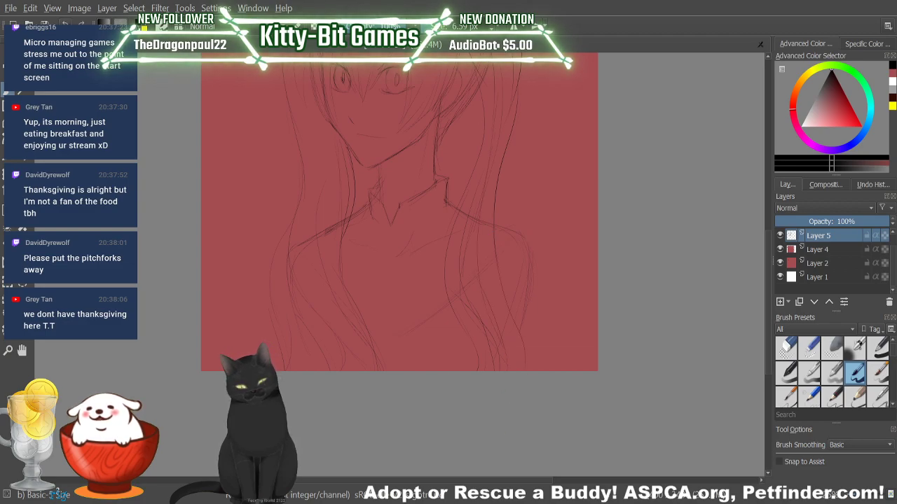
pyautogui.scroll(4, 767, 272)
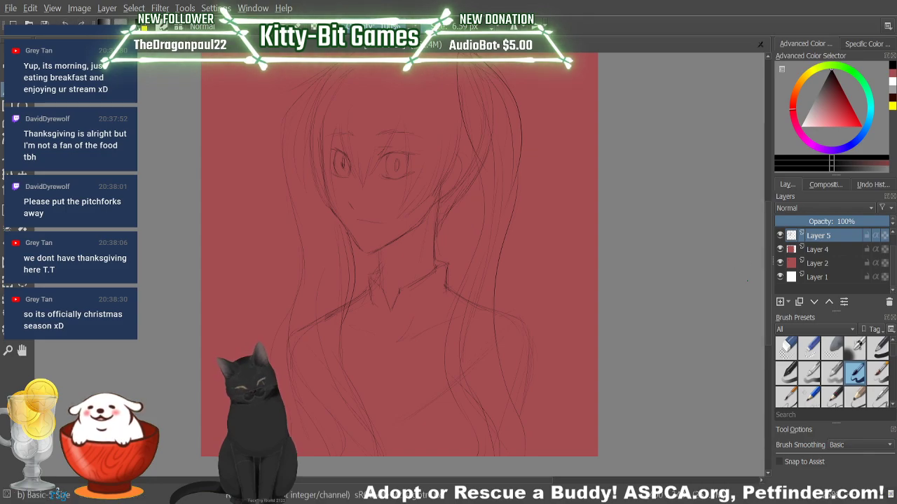
pyautogui.scroll(3, 767, 258)
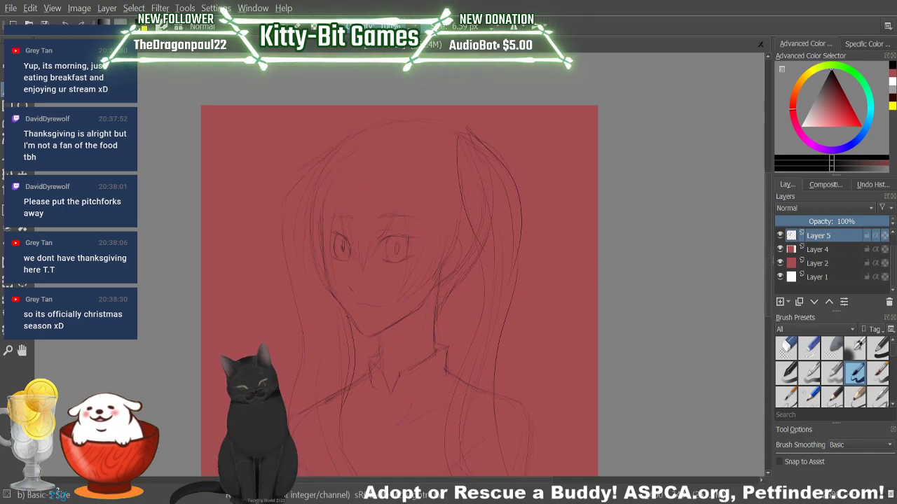
pyautogui.moveTo(527, 259); pyautogui.dragTo(504, 371)
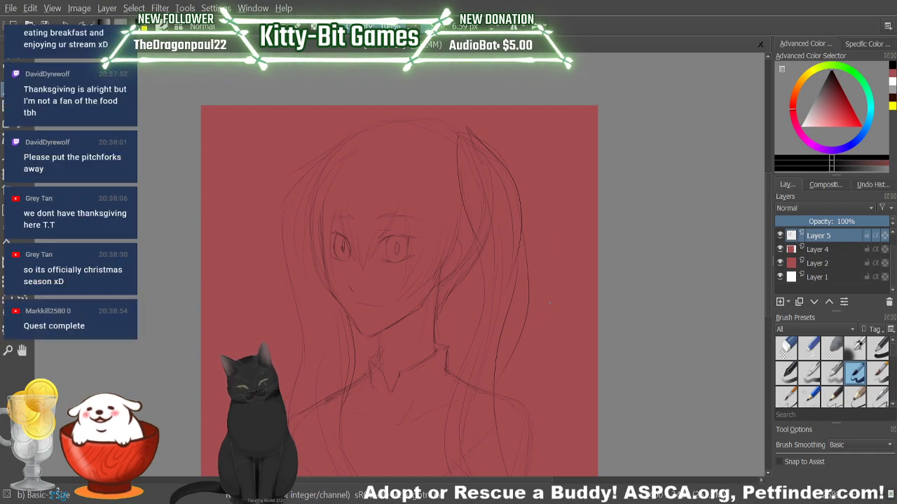
pyautogui.hotkey('ctrl', 'z')
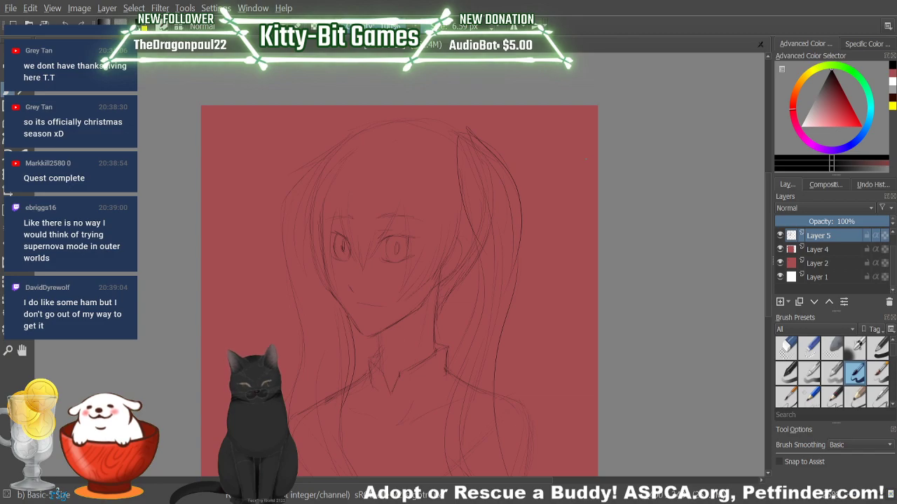
# Step: Add a wavy inner strand over the right side of the chest and a wider outer curve to the ponytail
pyautogui.scroll(-4, 764, 245)
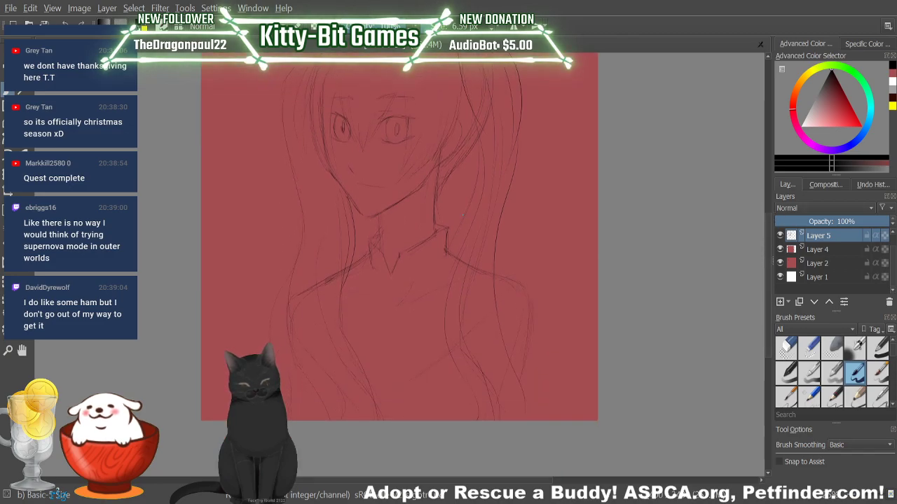
pyautogui.moveTo(440, 286); pyautogui.dragTo(436, 344)
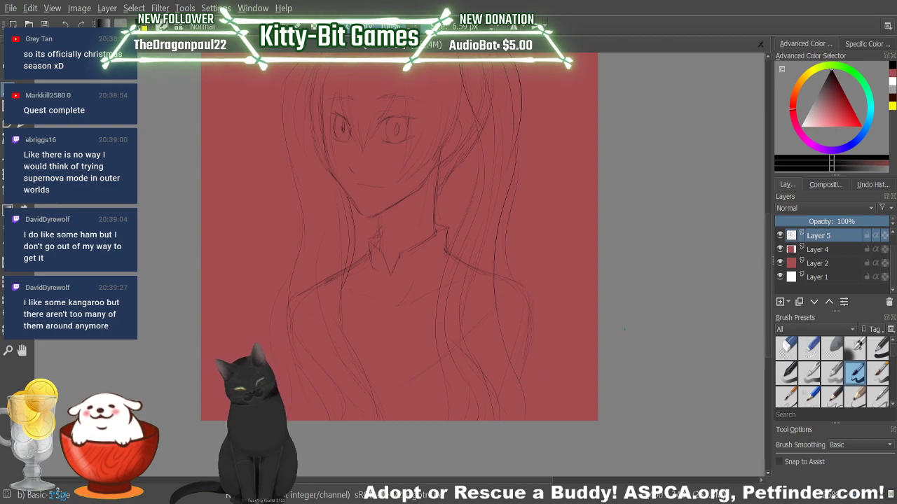
pyautogui.scroll(1, 400, 259)
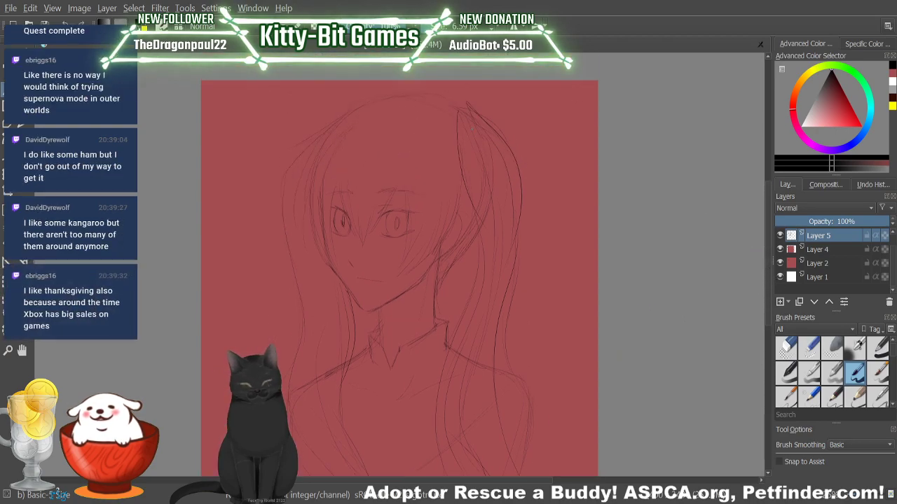
pyautogui.moveTo(474, 115); pyautogui.dragTo(531, 272)
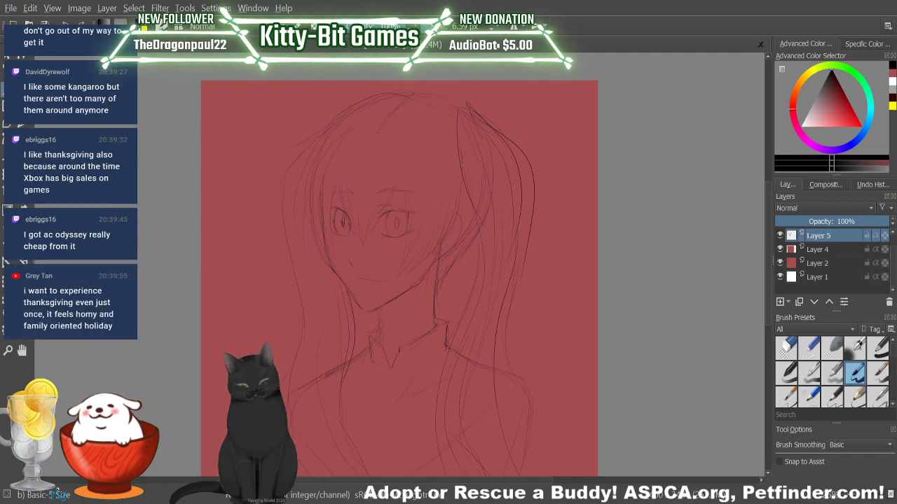
# Step: Sketch the crown, parting and long bangs over the forehead, cleaning up overlapping lines with the eraser between brush strokes
pyautogui.press('e')
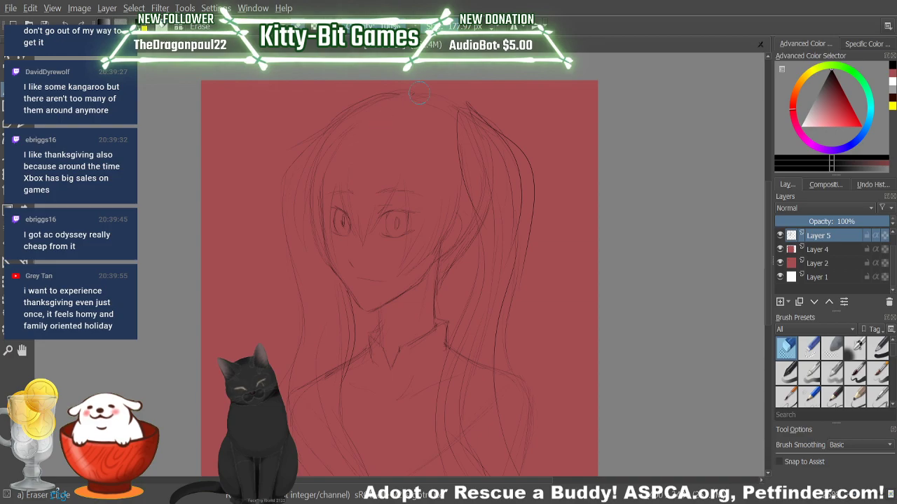
pyautogui.press('e')
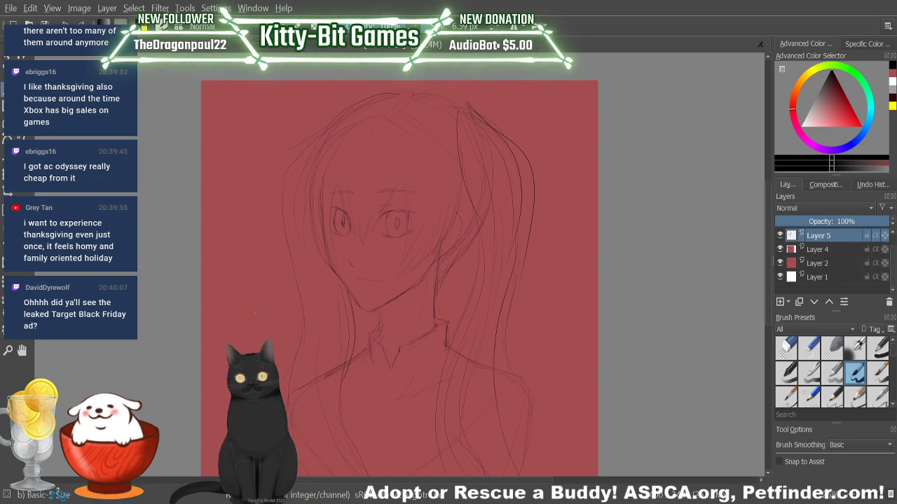
pyautogui.press('e')
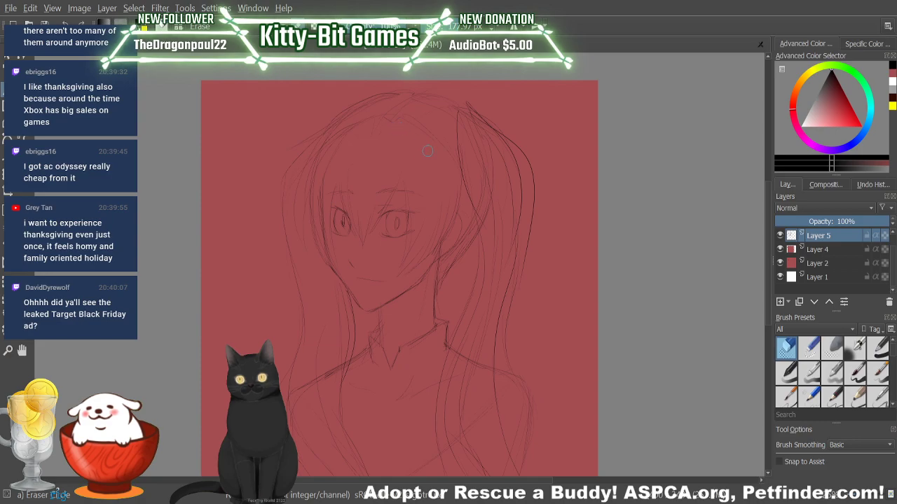
pyautogui.press('e')
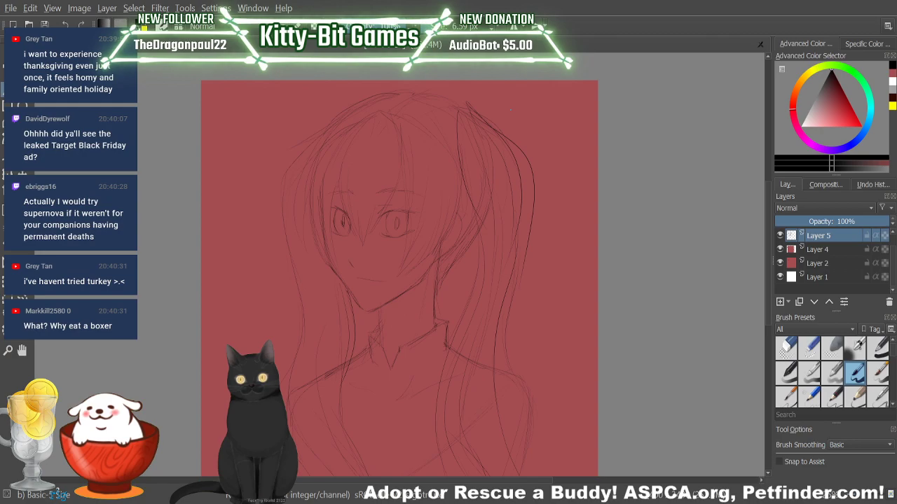
pyautogui.press('e')
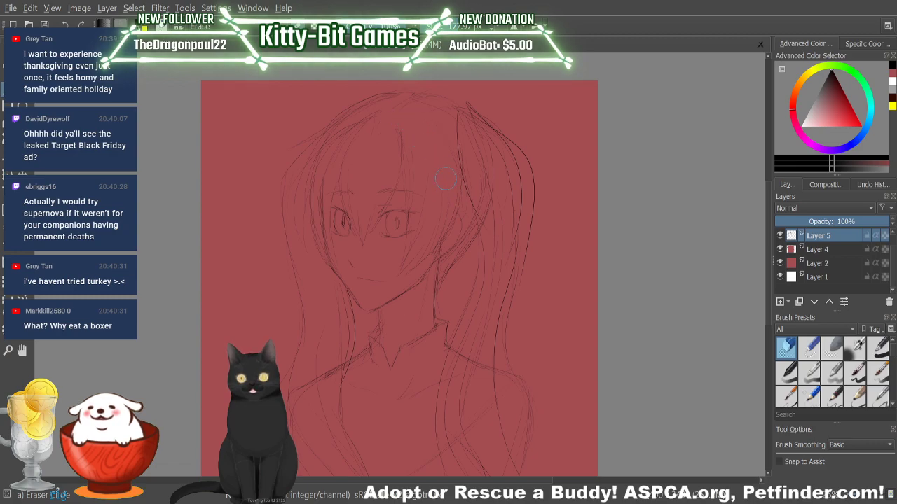
pyautogui.press('e')
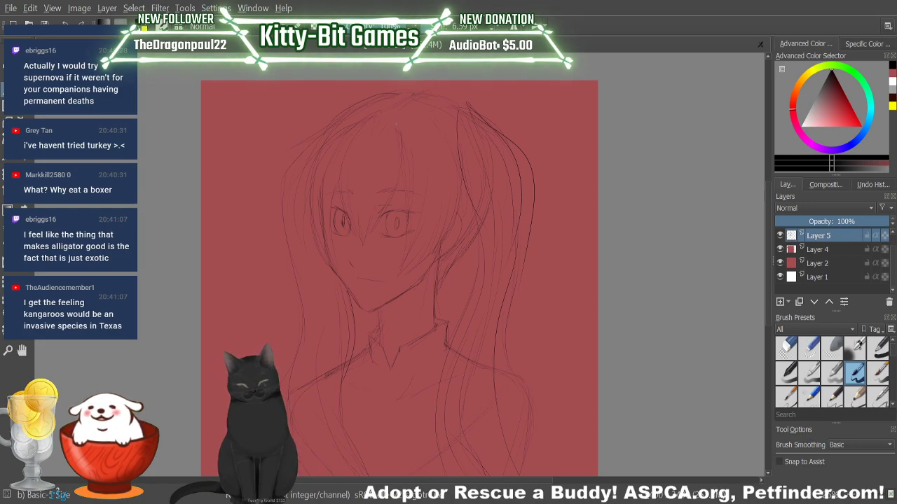
# Step: Erase the eyebrow lines crossing the bangs and redraw both brows as short, darker arched strokes
pyautogui.press('/')
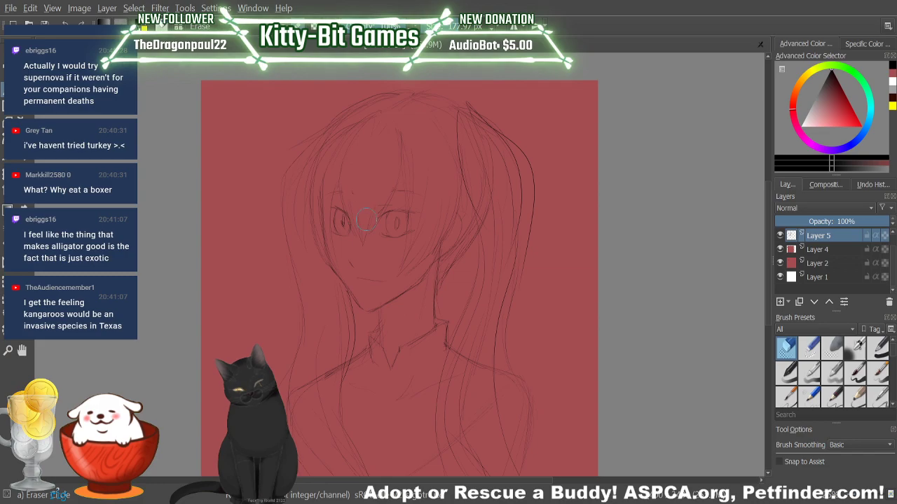
pyautogui.press('/')
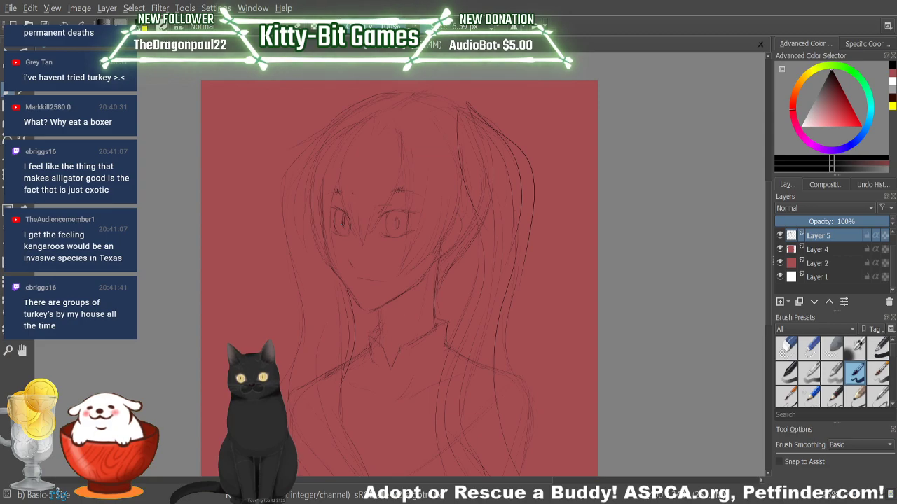
pyautogui.press('e')
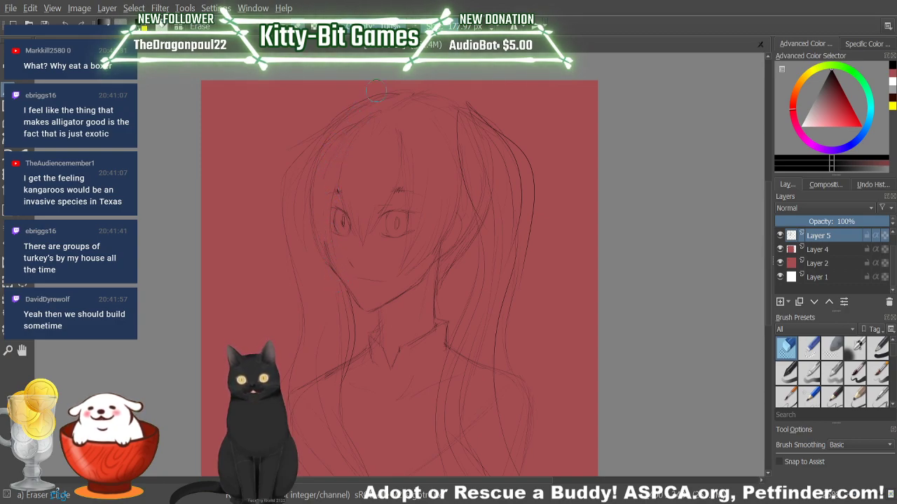
# Step: Return to the Basic-5 Size brush and sketch long strands from the ponytail's base down in front of the ear
pyautogui.press('/')
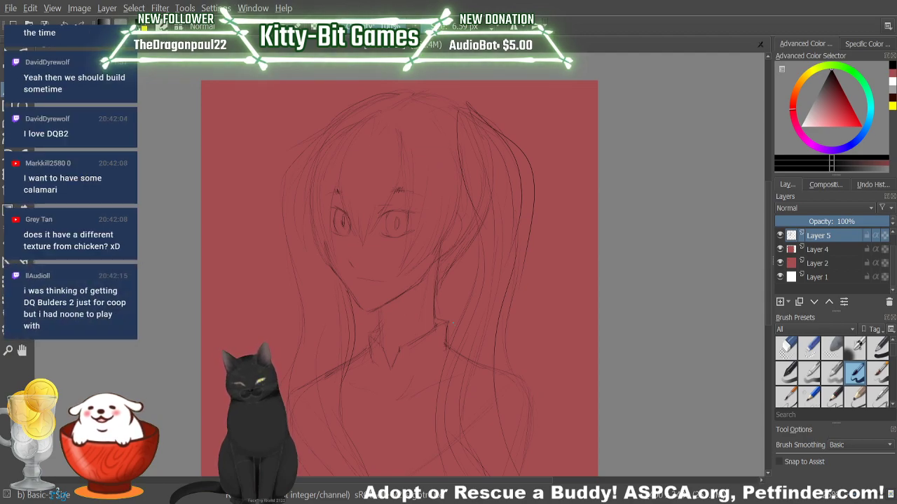
pyautogui.moveTo(455, 122); pyautogui.dragTo(445, 217)
pyautogui.moveTo(451, 138); pyautogui.dragTo(442, 221)
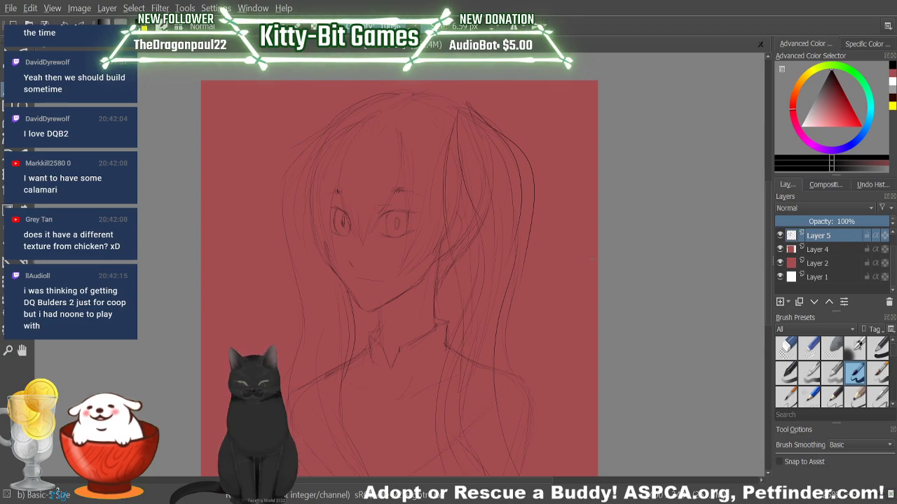
# Step: Erase the ponytail's outermost curve and redraw its lower edge closer in with a thin strand above the right shoulder
pyautogui.press('e')
pyautogui.moveTo(541, 184)
pyautogui.mouseDown()
pyautogui.moveTo(512, 150)
pyautogui.moveTo(526, 159)
pyautogui.moveTo(533, 224)
pyautogui.moveTo(531, 215)
pyautogui.mouseUp()
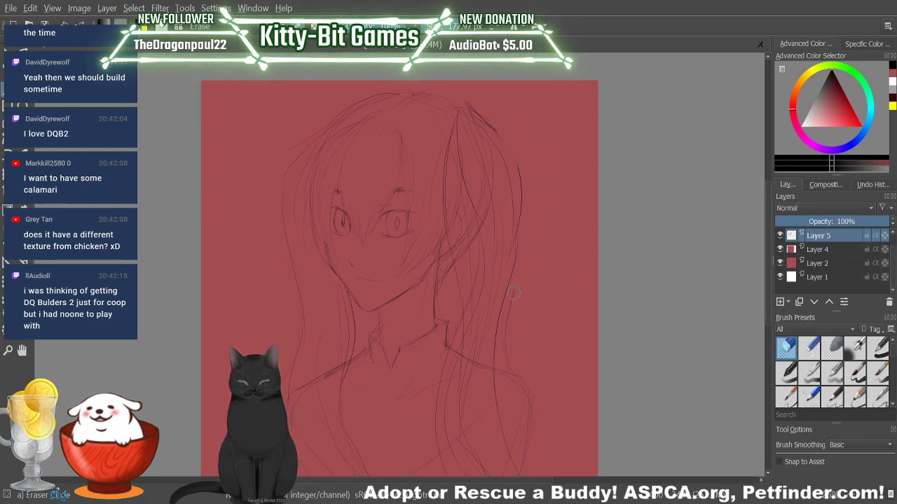
pyautogui.moveTo(510, 293); pyautogui.dragTo(513, 360)
pyautogui.press('/')
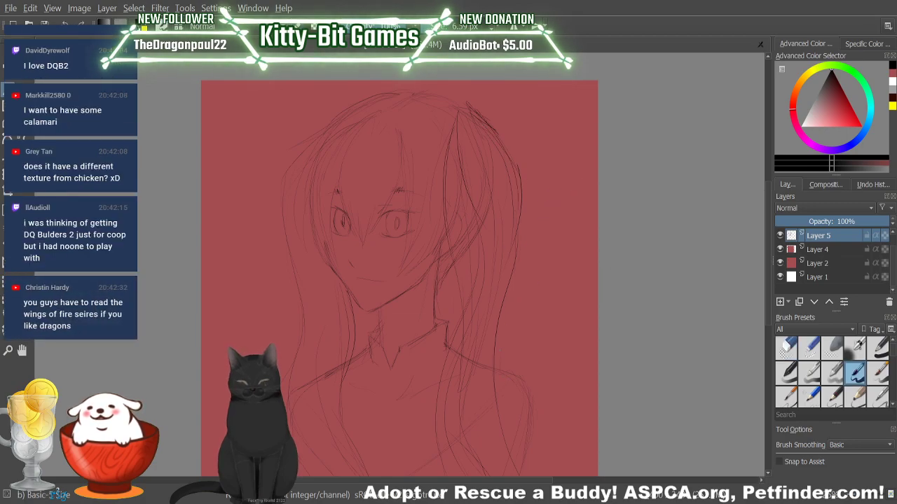
pyautogui.moveTo(505, 367); pyautogui.dragTo(524, 238)
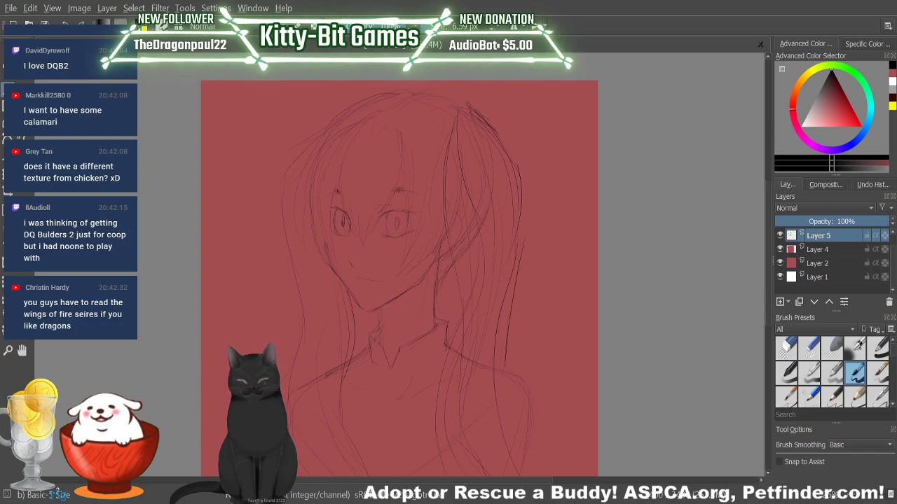
pyautogui.hotkey('ctrl', 'z')
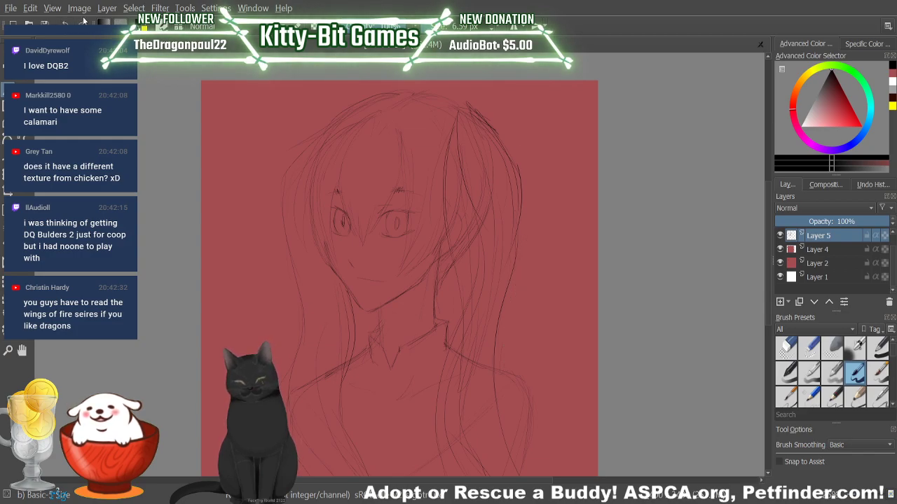
pyautogui.moveTo(505, 373); pyautogui.dragTo(517, 245)
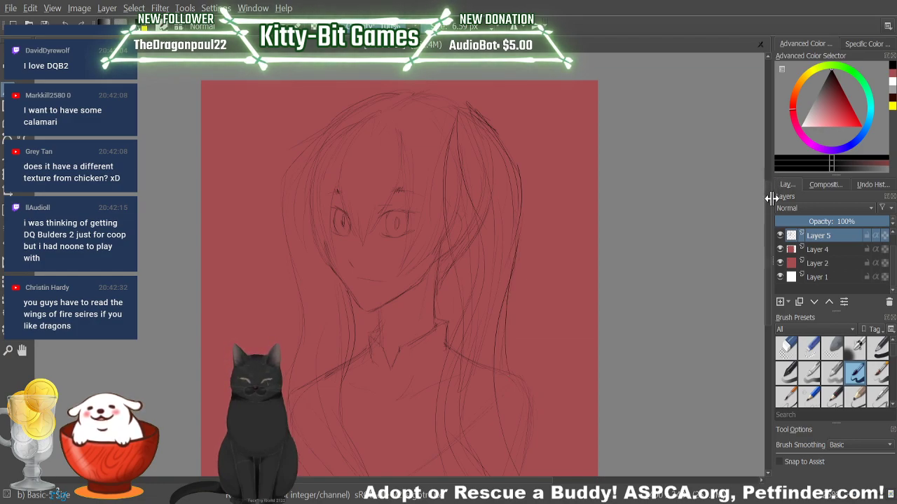
# Step: Erase the stray strands crossing the ponytail and redraw its outer edge and front edge as cleaner thin lines
pyautogui.moveTo(767, 204)
pyautogui.mouseDown()
pyautogui.moveTo(765, 228)
pyautogui.moveTo(766, 201)
pyautogui.mouseUp()
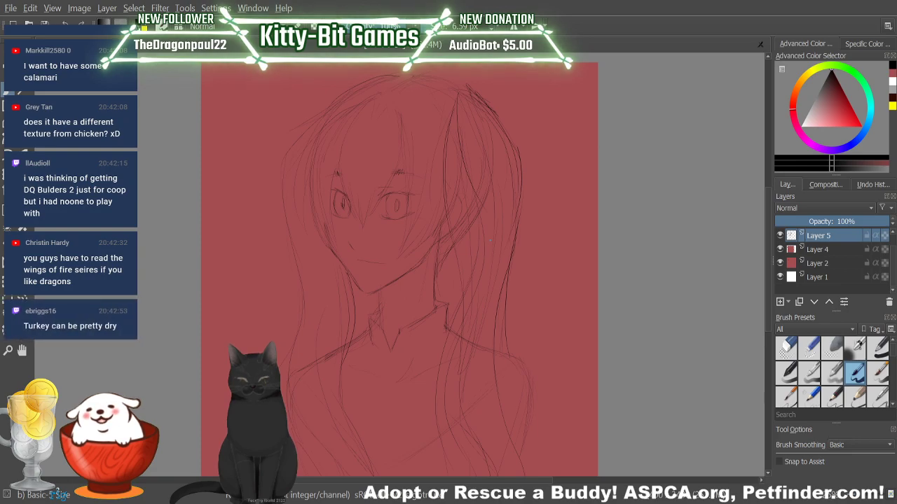
pyautogui.press('e')
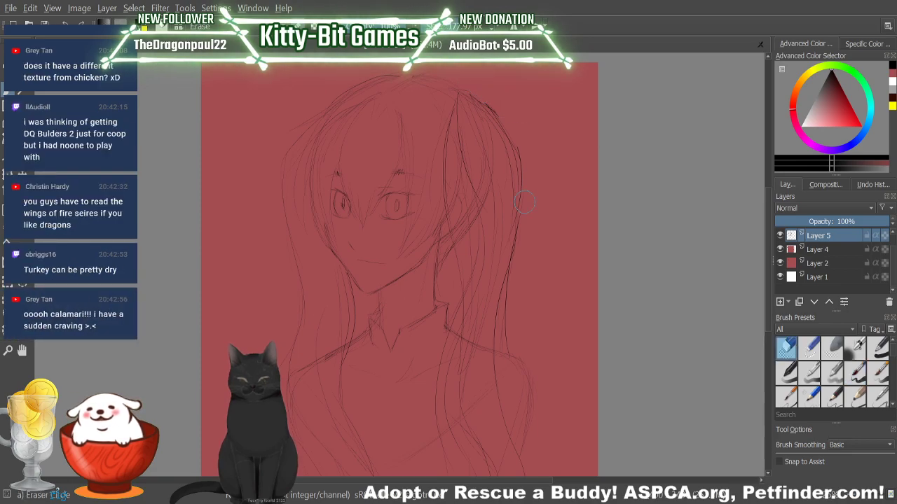
pyautogui.press('e')
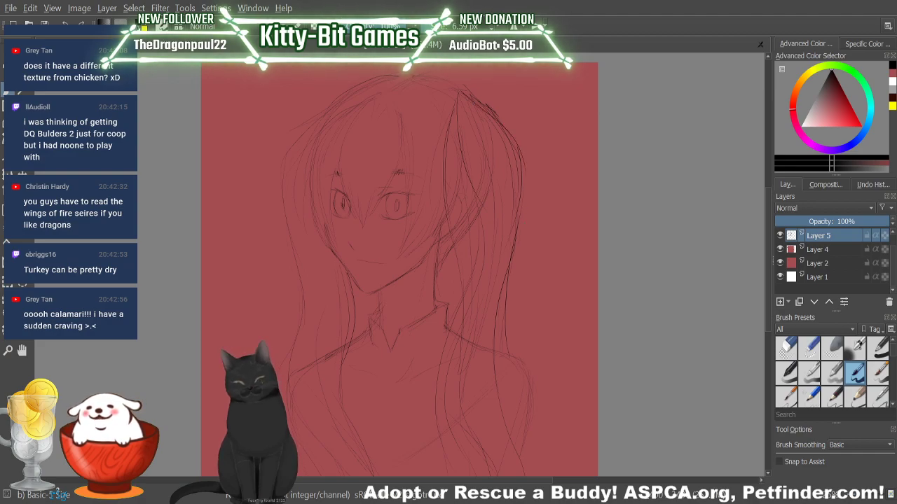
pyautogui.press('e')
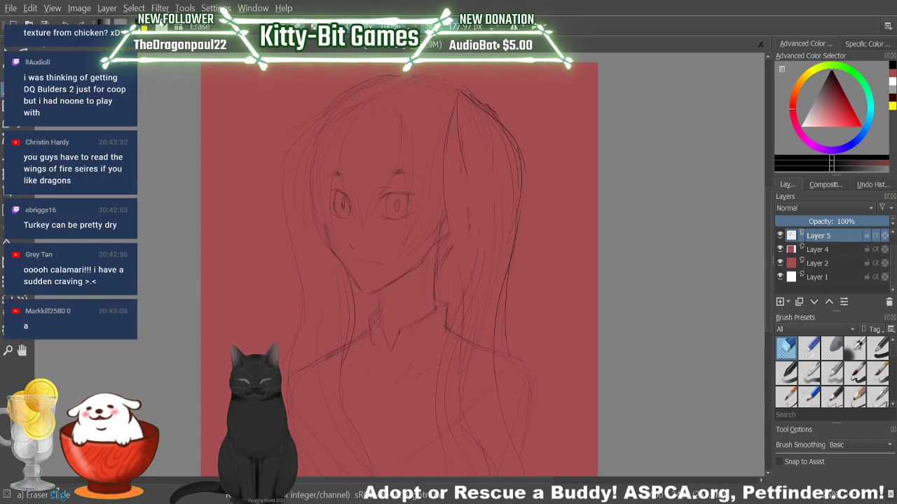
pyautogui.press('/')
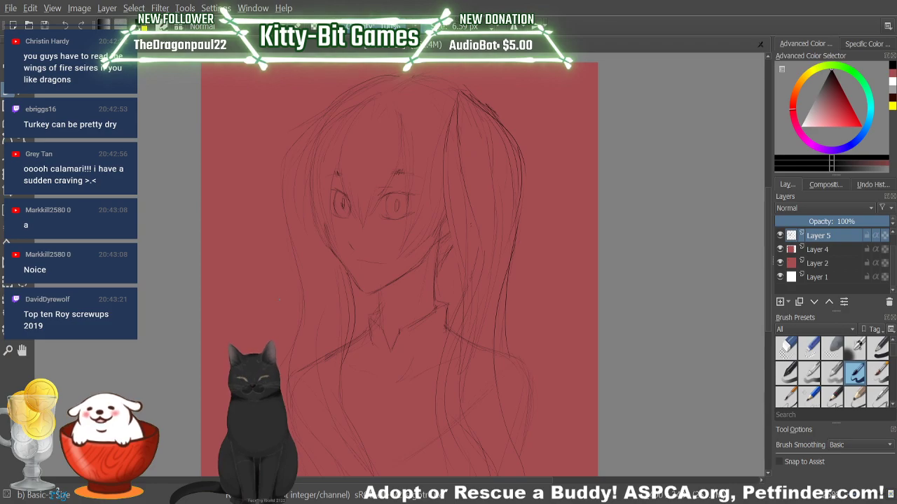
# Step: Reinforce the upper outer contour of the loose hair on the far side of the face, undoing the wider trial strokes
pyautogui.moveTo(278, 165); pyautogui.dragTo(273, 214)
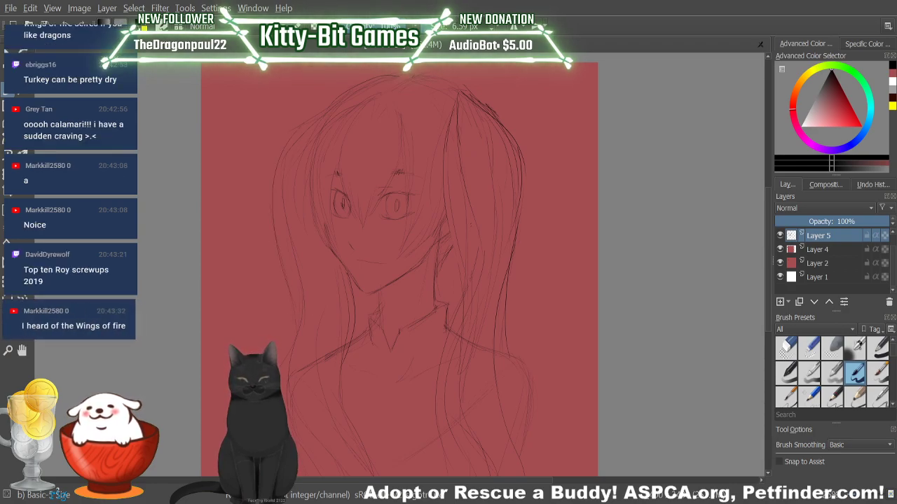
pyautogui.hotkey('ctrl', 'z')
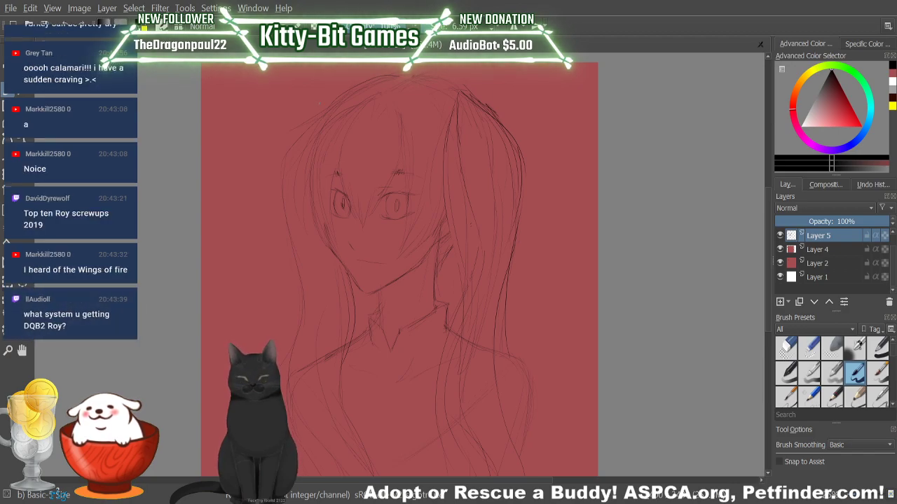
pyautogui.rightClick(328, 161)
pyautogui.rightClick(328, 162)
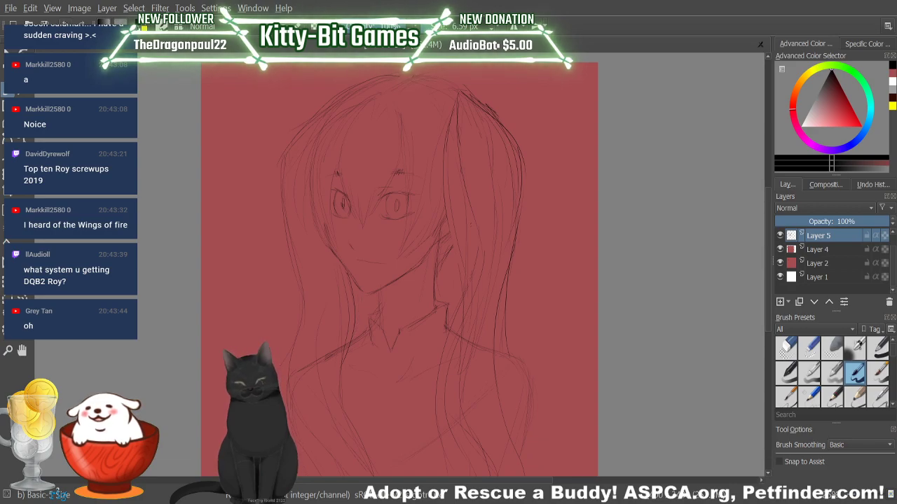
pyautogui.moveTo(293, 426); pyautogui.dragTo(291, 473)
pyautogui.moveTo(292, 267); pyautogui.dragTo(287, 295)
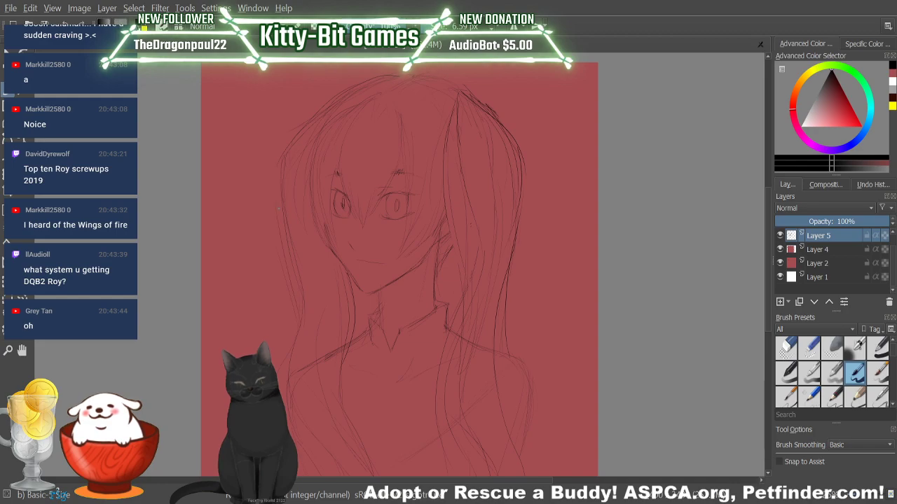
pyautogui.moveTo(279, 179); pyautogui.dragTo(278, 208)
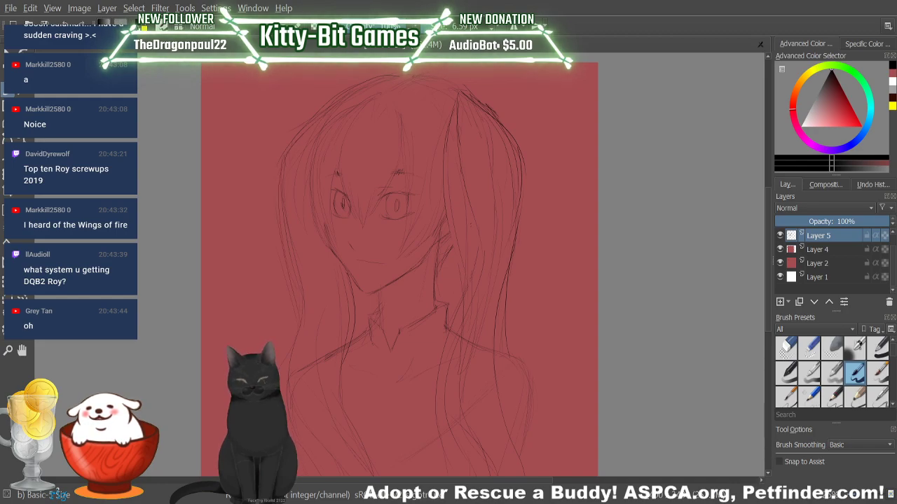
pyautogui.hotkey('ctrl', 'z')
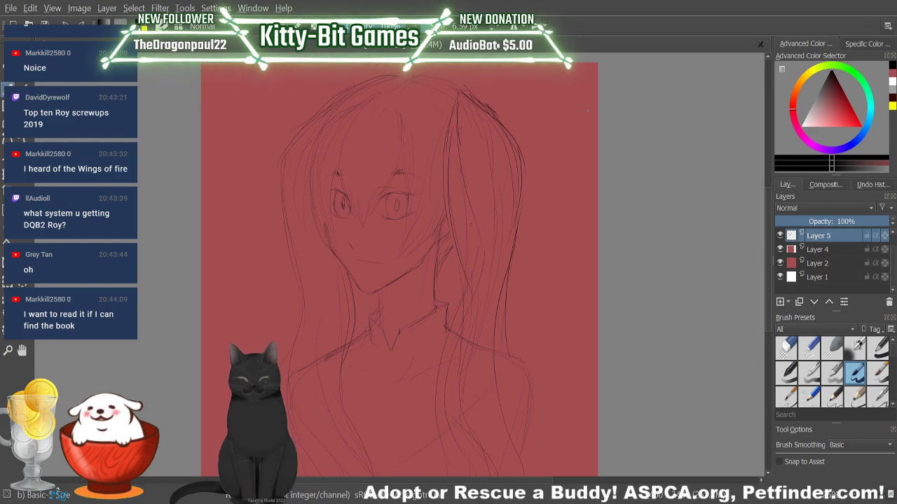
# Step: Erase the rough overlaps on the ponytail's upper outer edge and redraw it as a darker curve from the hair tie
pyautogui.press('e')
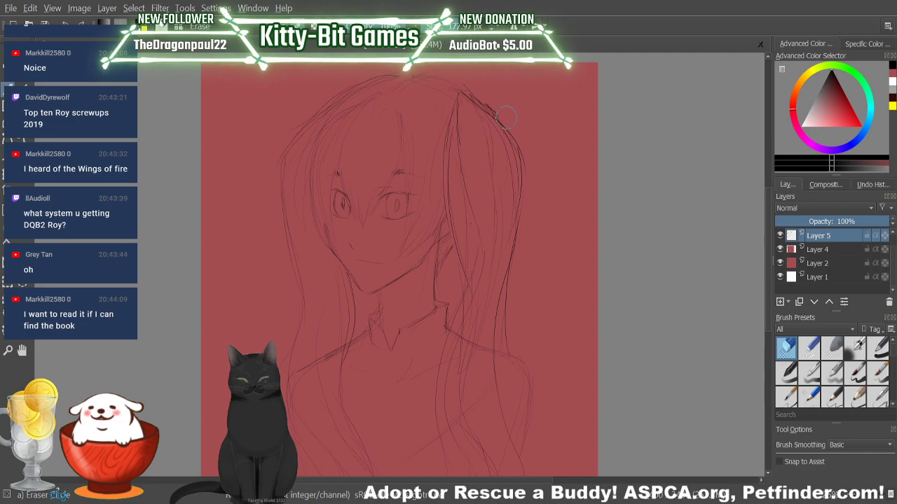
pyautogui.moveTo(500, 121); pyautogui.dragTo(513, 128)
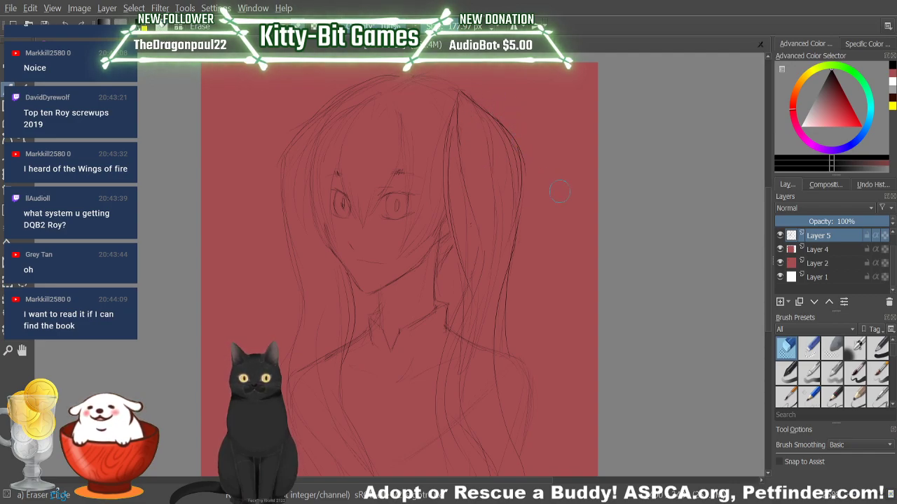
pyautogui.press('/')
pyautogui.scroll(2, 767, 199)
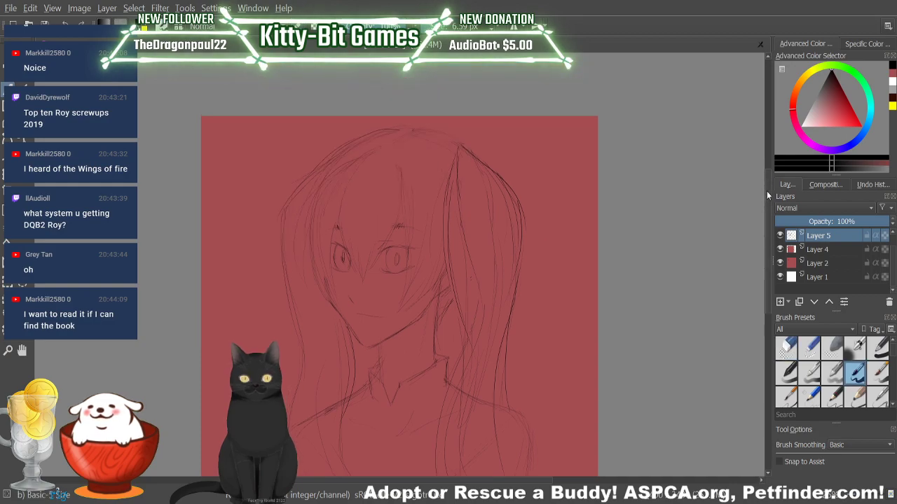
pyautogui.press('/')
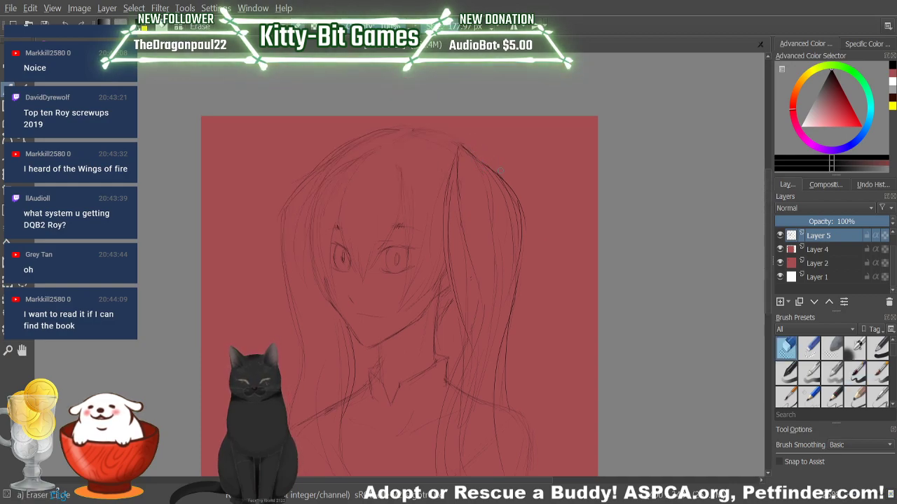
pyautogui.press('/')
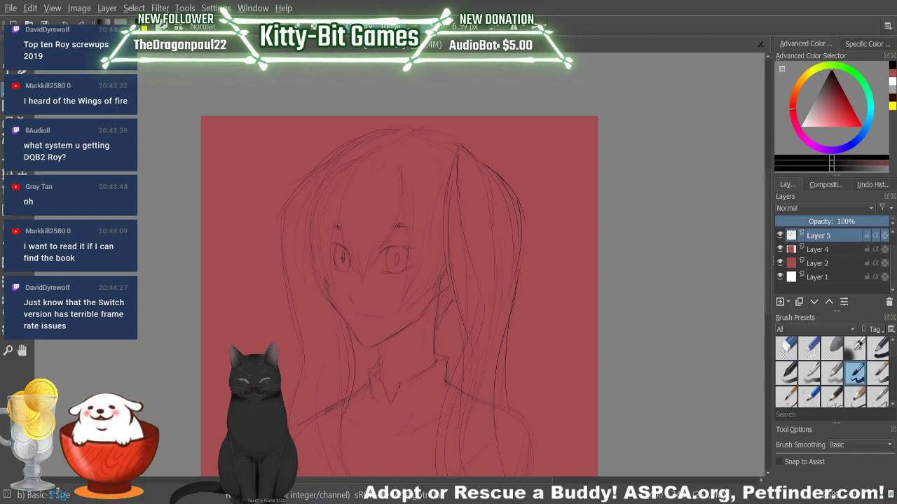
pyautogui.moveTo(484, 166); pyautogui.dragTo(508, 193)
pyautogui.moveTo(470, 150); pyautogui.dragTo(521, 231)
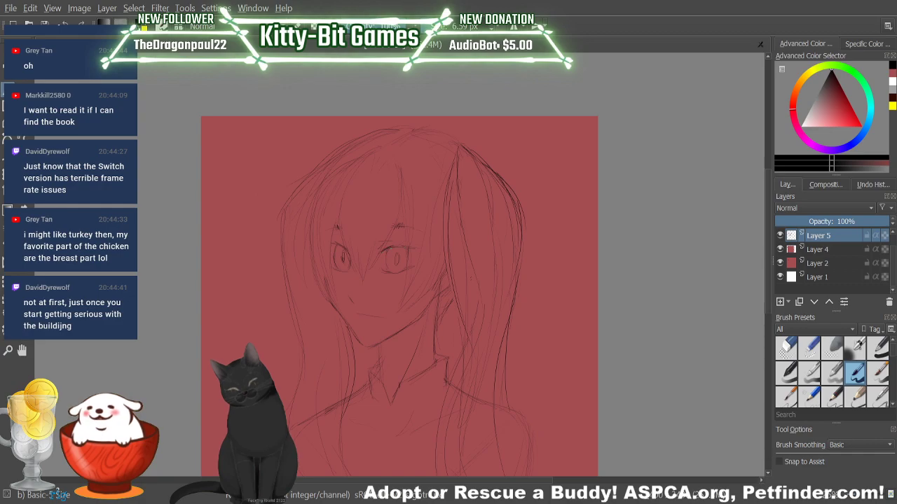
# Step: Darken the upper lash lines of both eyes and add short lashes at their outer corners
pyautogui.moveTo(386, 249); pyautogui.dragTo(418, 251)
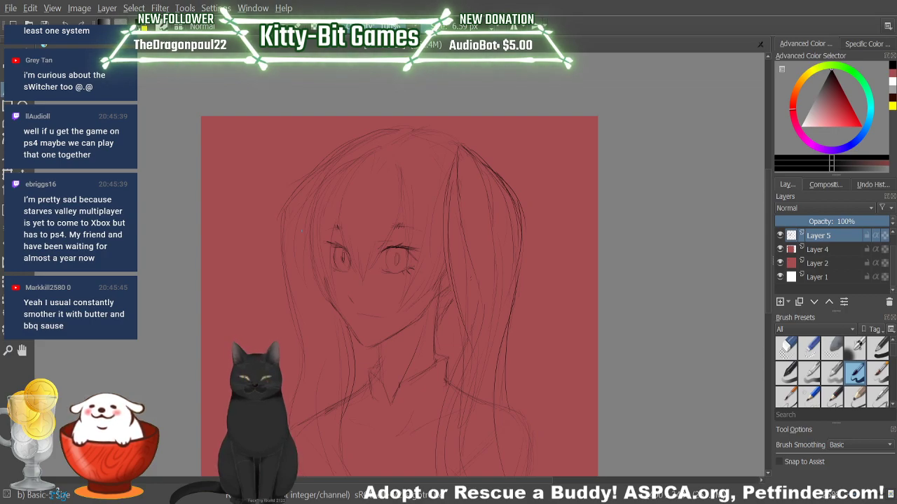
pyautogui.scroll(-1, 766, 192)
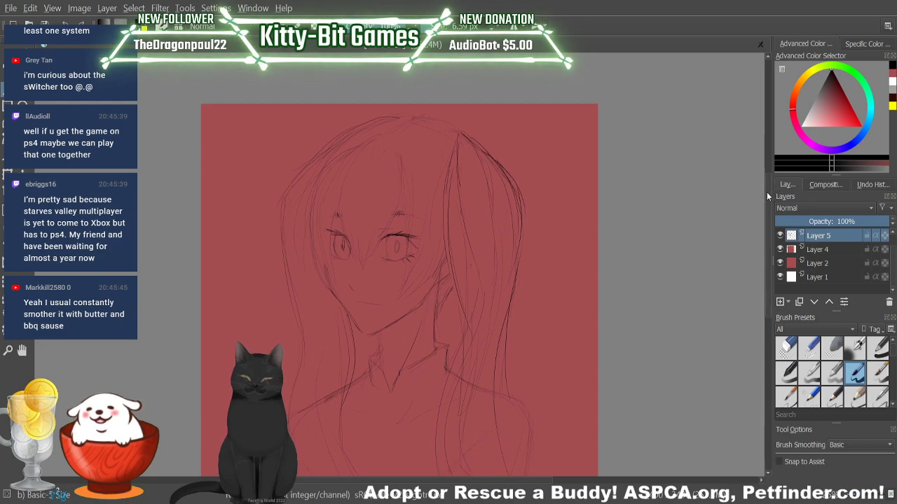
pyautogui.moveTo(767, 192); pyautogui.dragTo(768, 217)
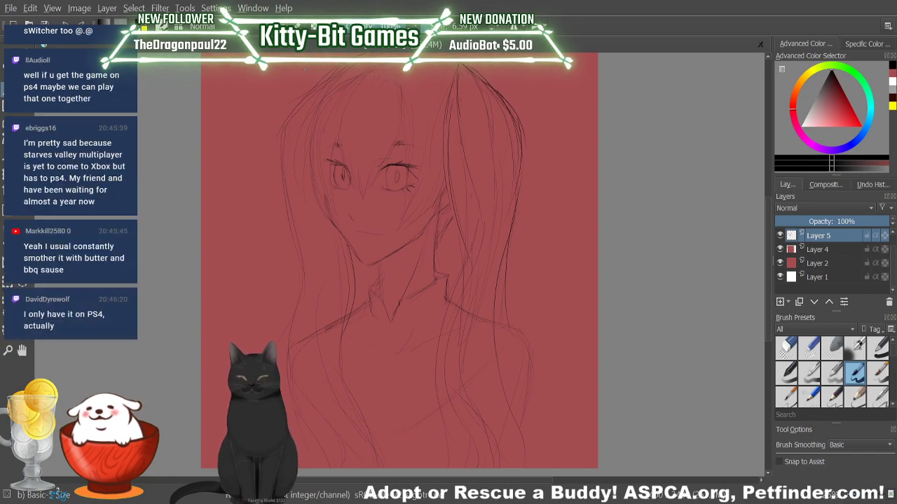
# Step: Erase the old pupils and redraw them as darker narrow ovals, clearing the far eye's pupil again for another attempt
pyautogui.press('e')
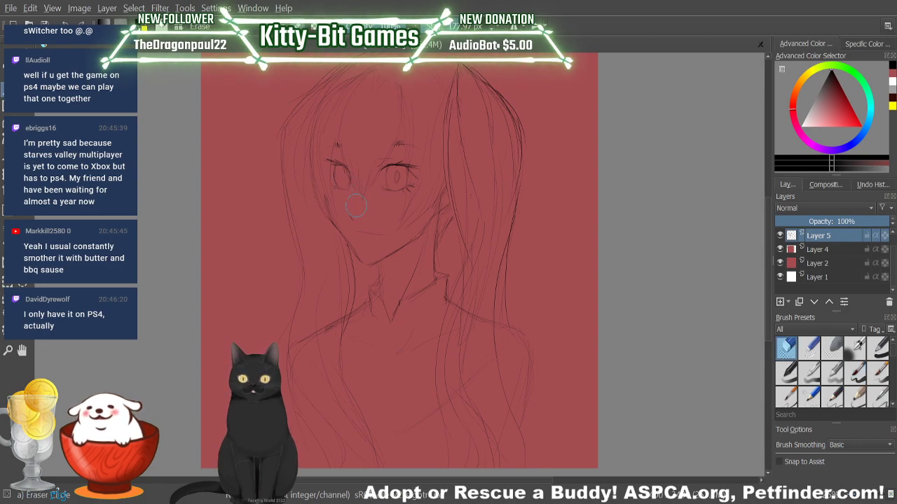
pyautogui.moveTo(409, 168); pyautogui.dragTo(396, 173)
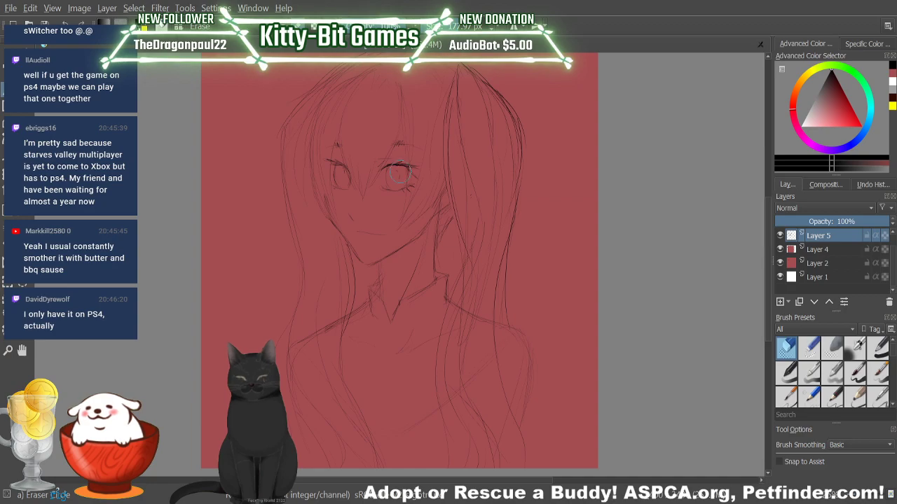
pyautogui.press('/')
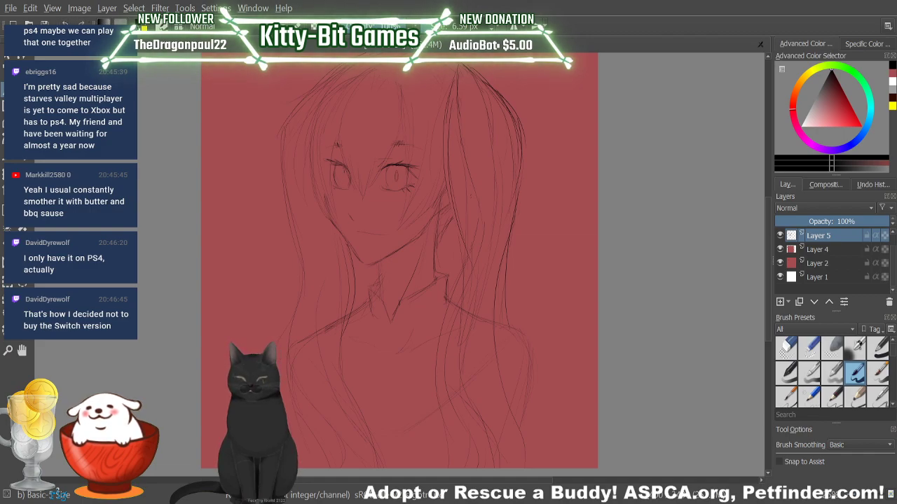
pyautogui.press('e')
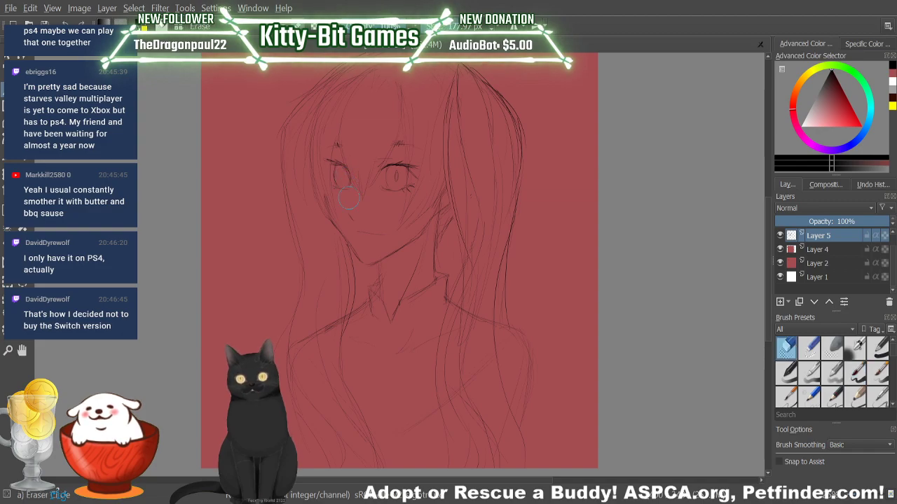
pyautogui.press('e')
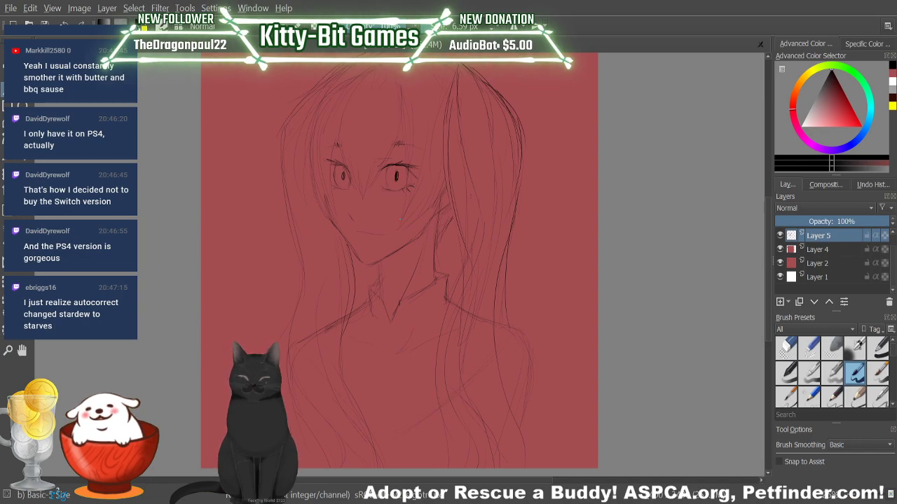
pyautogui.press('/')
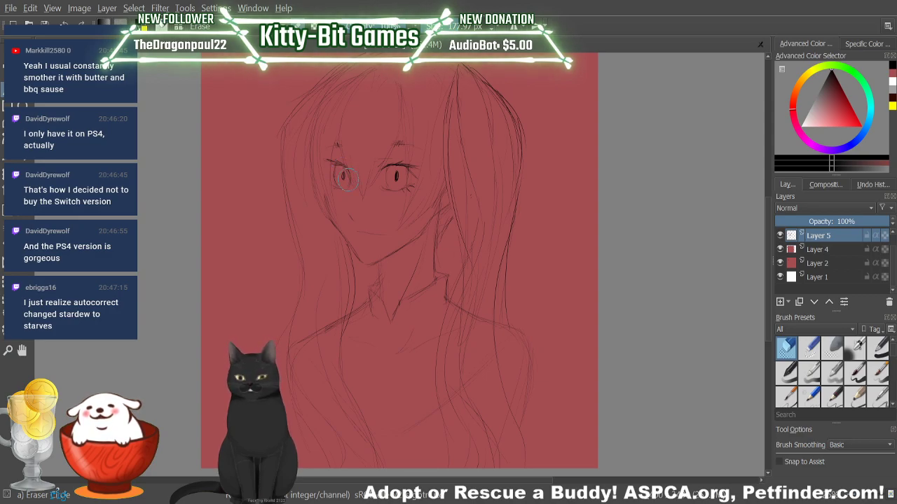
pyautogui.moveTo(334, 173)
pyautogui.mouseDown()
pyautogui.moveTo(334, 184)
pyautogui.moveTo(349, 185)
pyautogui.mouseUp()
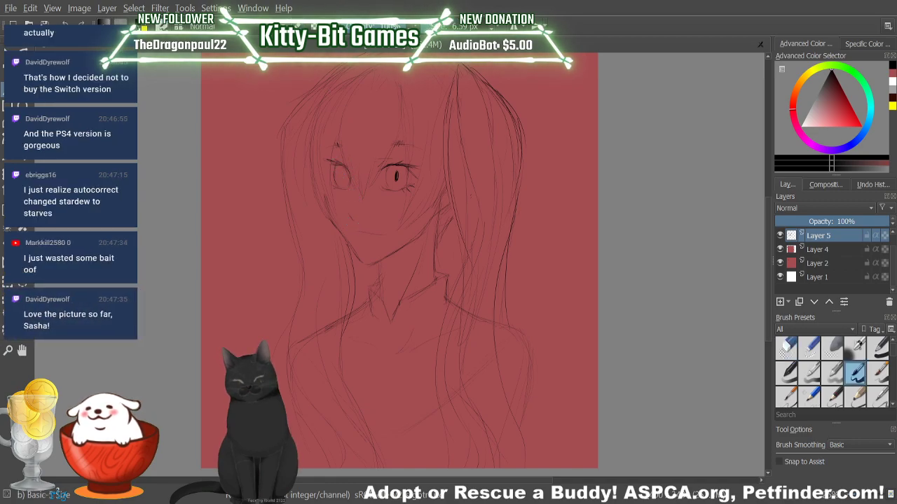
# Step: Draw a narrow vertical pupil inside the character's left-hand eye on the sketch
pyautogui.press('/')
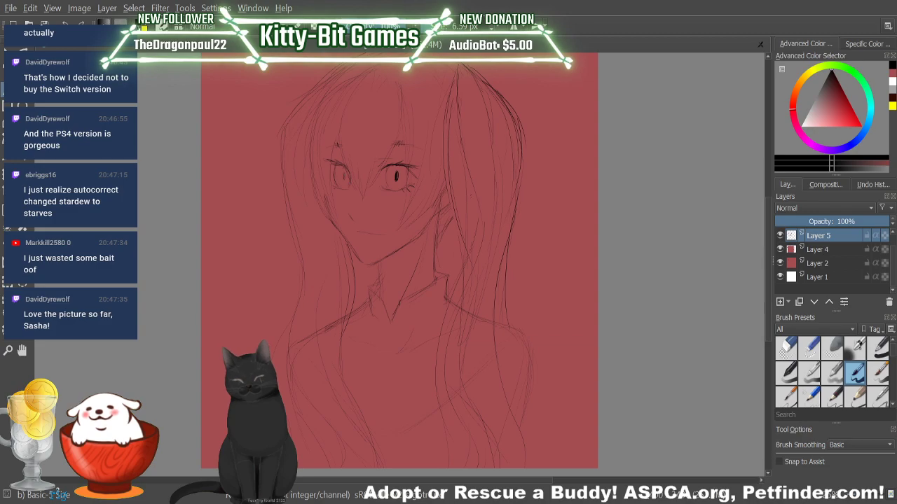
pyautogui.moveTo(344, 173); pyautogui.dragTo(344, 181)
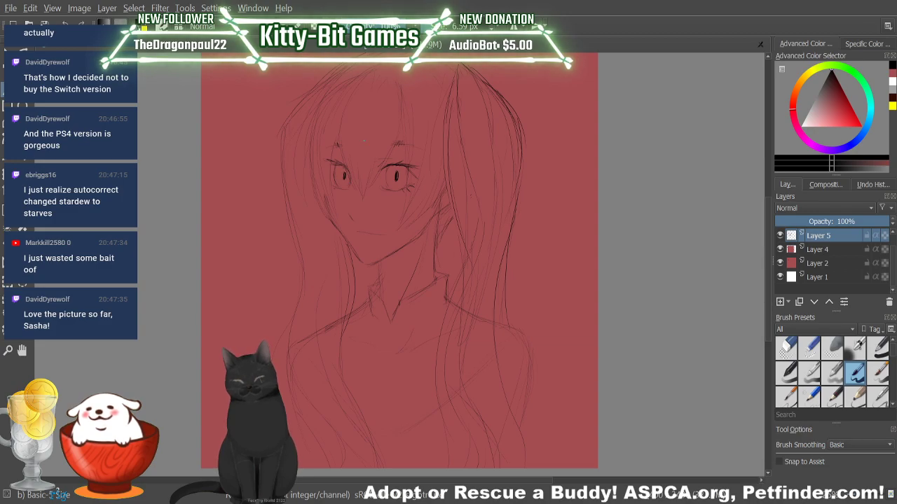
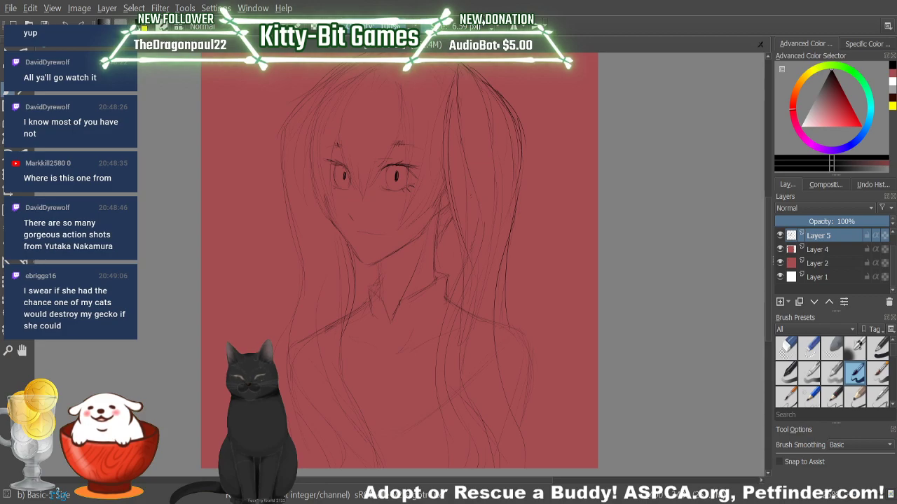
# Step: Add a new layer between the Layer 5 sketch and Layer 4, and choose a light peach paint colour
pyautogui.click(780, 301)
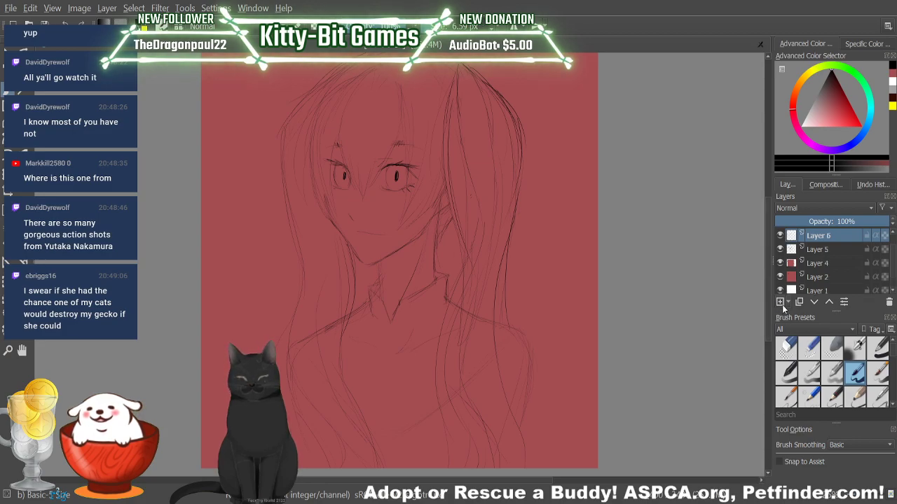
pyautogui.moveTo(825, 244); pyautogui.dragTo(828, 275)
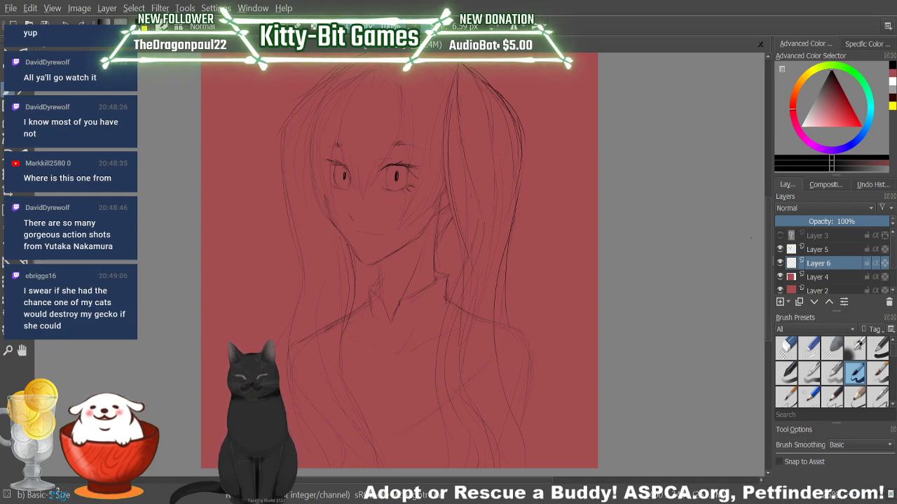
pyautogui.click(781, 250)
pyautogui.click(780, 250)
pyautogui.click(780, 264)
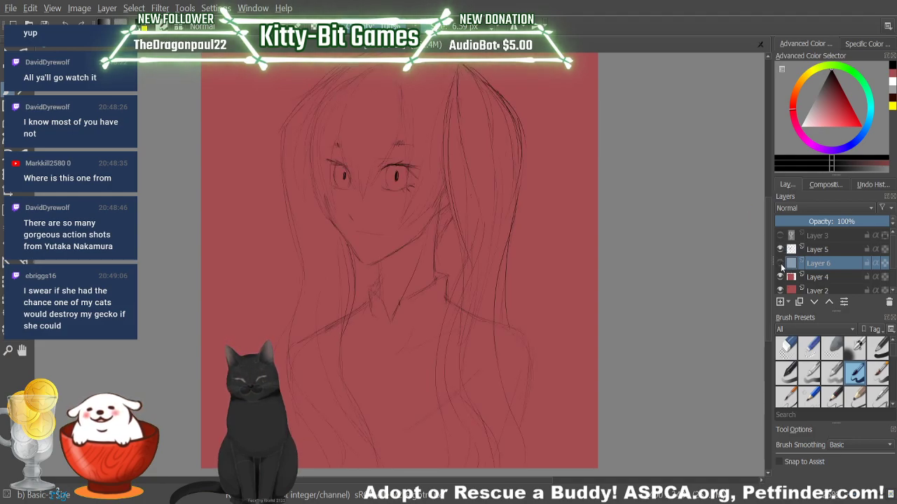
pyautogui.click(781, 263)
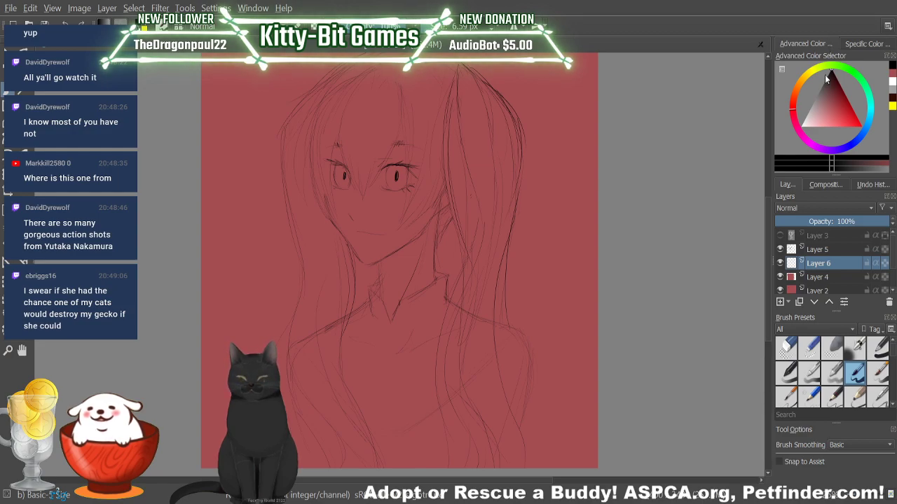
pyautogui.moveTo(816, 68)
pyautogui.mouseDown()
pyautogui.moveTo(809, 92)
pyautogui.moveTo(796, 89)
pyautogui.moveTo(827, 110)
pyautogui.moveTo(832, 129)
pyautogui.moveTo(820, 125)
pyautogui.mouseUp()
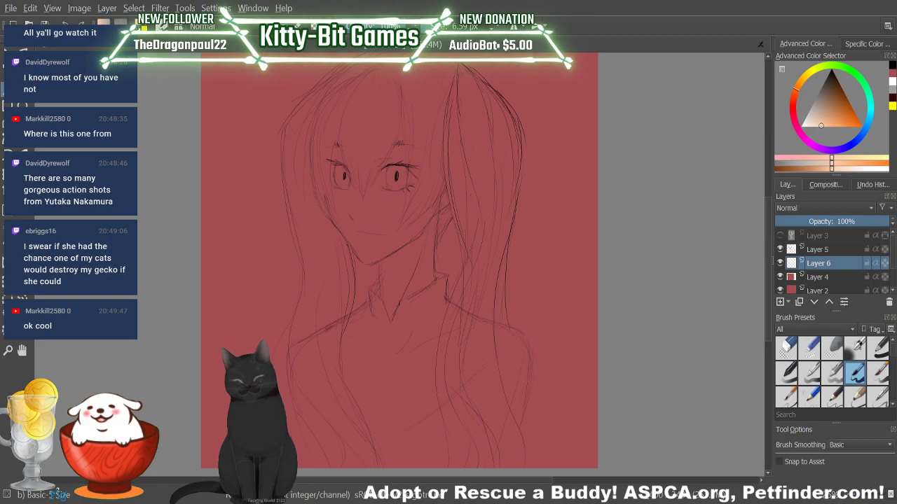
pyautogui.moveTo(479, 145); pyautogui.dragTo(486, 210)
pyautogui.moveTo(487, 142); pyautogui.dragTo(491, 222)
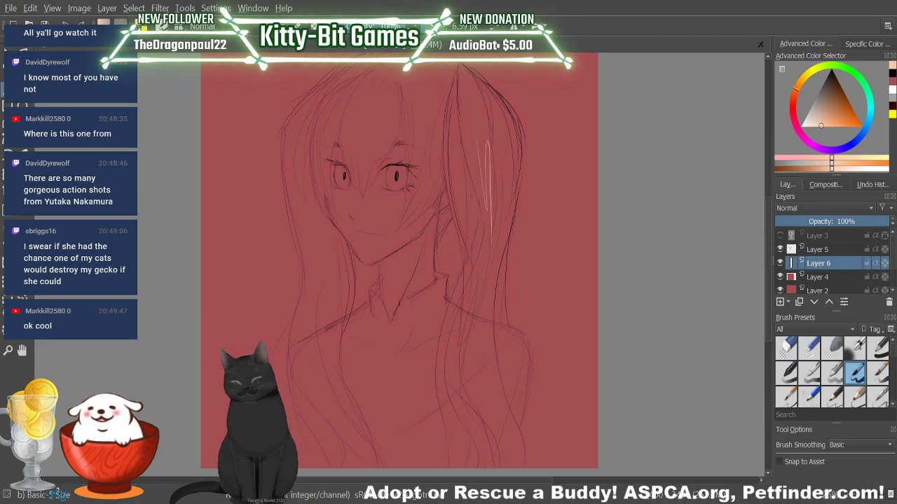
pyautogui.hotkey('ctrl', 'z')
pyautogui.hotkey('ctrl', 'z')
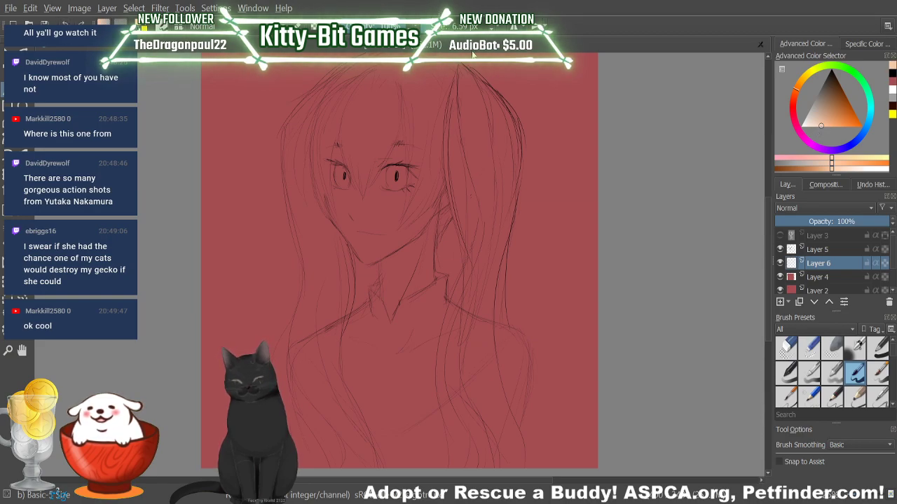
# Step: Paint long strands down the right-hand ponytail with a larger brush, in light peach and pale yellow
pyautogui.moveTo(461, 101); pyautogui.dragTo(477, 270)
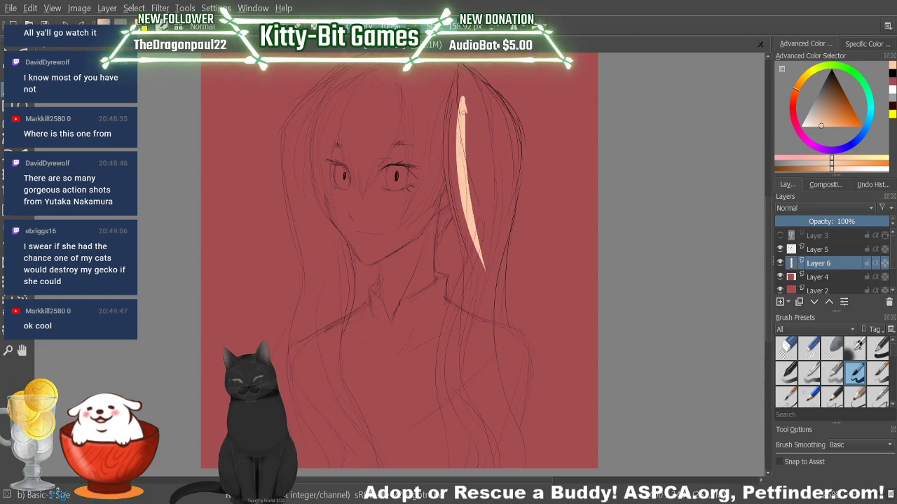
pyautogui.moveTo(463, 111); pyautogui.dragTo(478, 317)
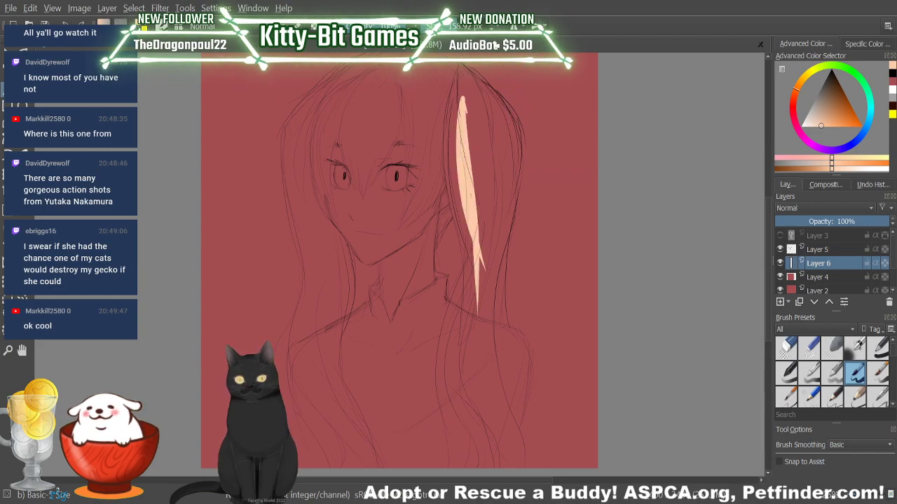
pyautogui.click(864, 158)
pyautogui.moveTo(463, 107); pyautogui.dragTo(485, 344)
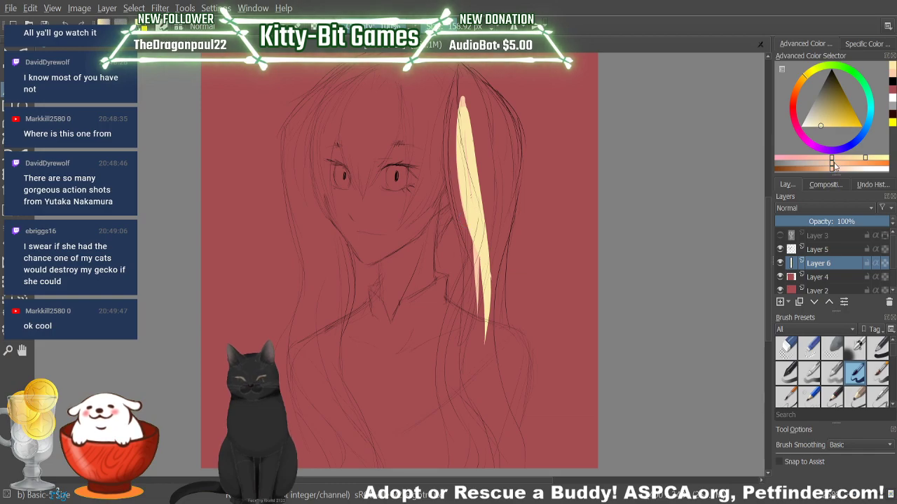
# Step: Choose a warmer cream-orange shade and paint over the right-hand ponytail strands with it
pyautogui.click(821, 126)
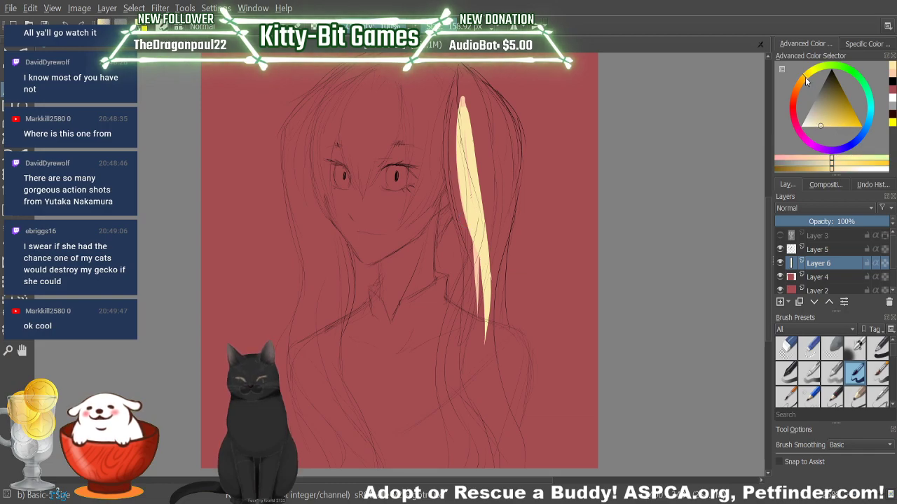
pyautogui.click(816, 158)
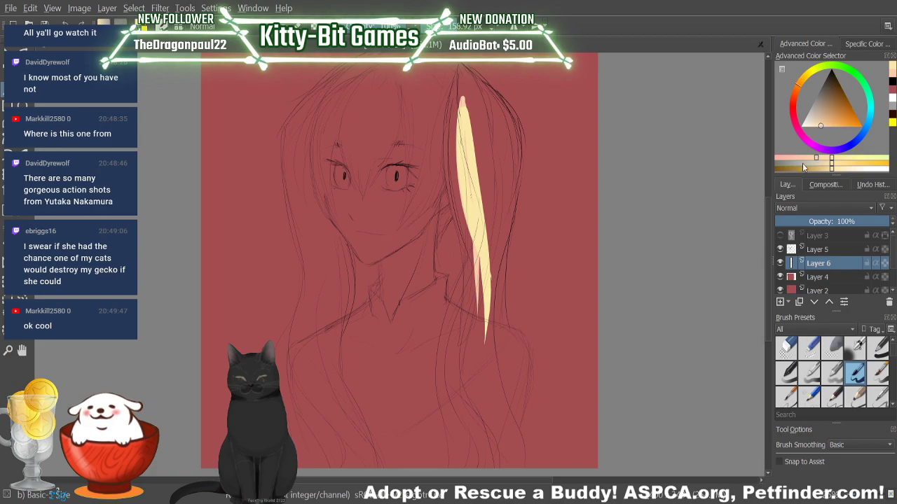
pyautogui.moveTo(463, 129); pyautogui.dragTo(471, 235)
pyautogui.moveTo(454, 105); pyautogui.dragTo(473, 246)
pyautogui.moveTo(465, 92); pyautogui.dragTo(479, 322)
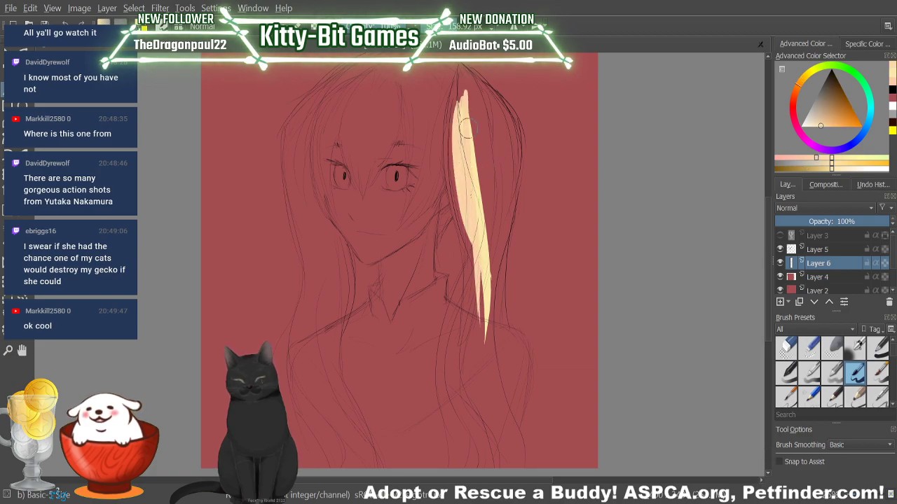
pyautogui.moveTo(475, 186)
pyautogui.mouseDown()
pyautogui.moveTo(486, 364)
pyautogui.moveTo(487, 353)
pyautogui.mouseUp()
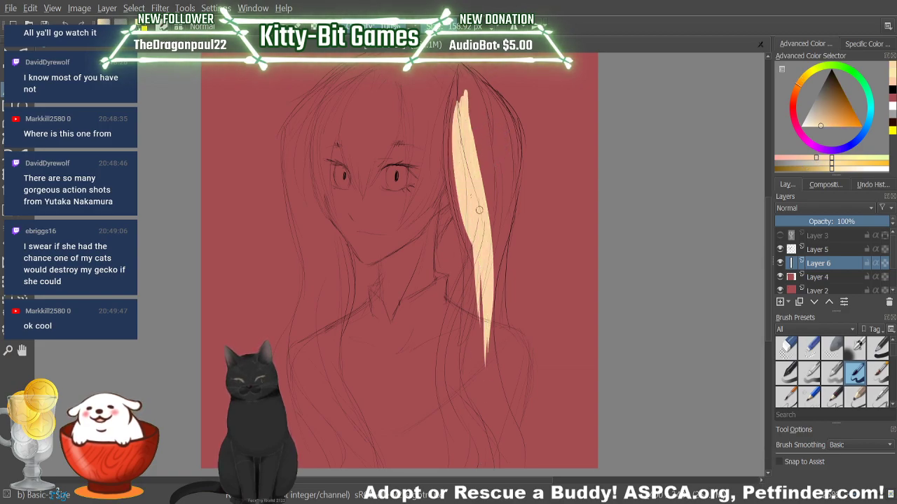
pyautogui.moveTo(469, 100); pyautogui.dragTo(484, 191)
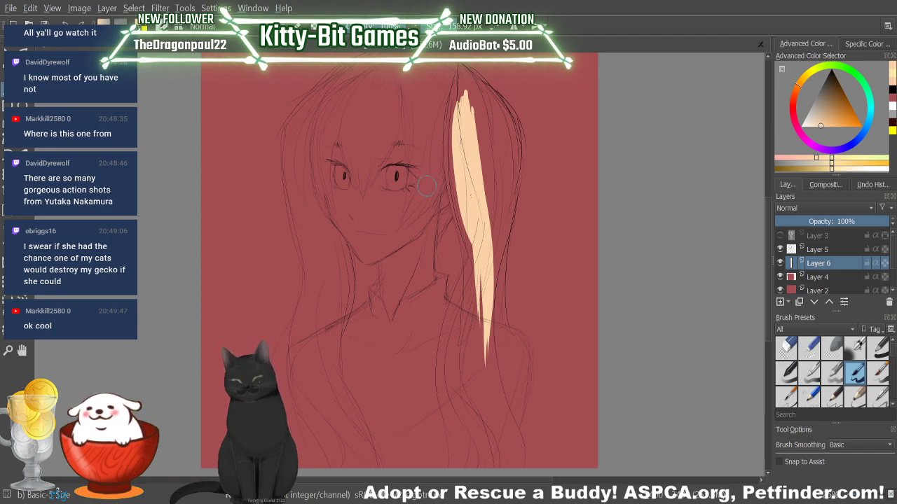
# Step: Paint the cream lock beside the right-hand eye and extend the inner side of the right-hand ponytail downward
pyautogui.moveTo(414, 208)
pyautogui.mouseDown()
pyautogui.moveTo(429, 171)
pyautogui.moveTo(438, 112)
pyautogui.mouseUp()
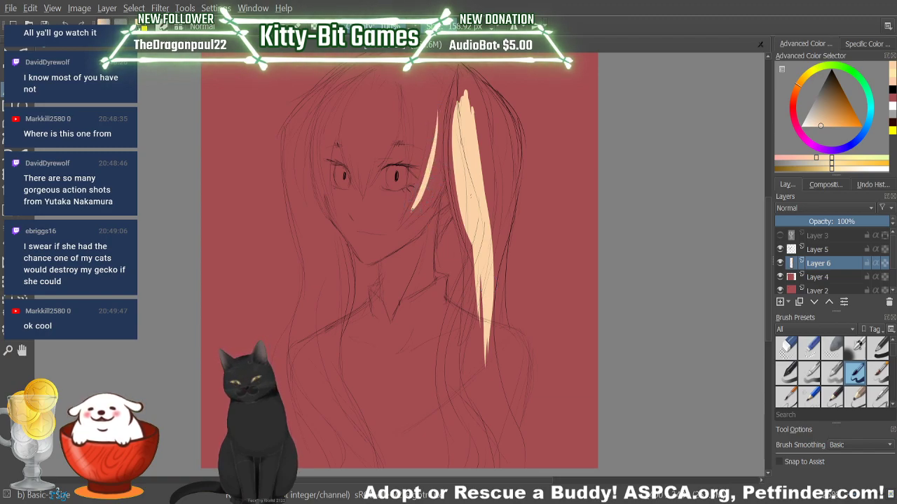
pyautogui.moveTo(413, 209); pyautogui.dragTo(447, 126)
pyautogui.moveTo(426, 184)
pyautogui.mouseDown()
pyautogui.moveTo(445, 92)
pyautogui.moveTo(468, 242)
pyautogui.mouseUp()
pyautogui.moveTo(455, 181); pyautogui.dragTo(476, 290)
pyautogui.moveTo(472, 222); pyautogui.dragTo(468, 389)
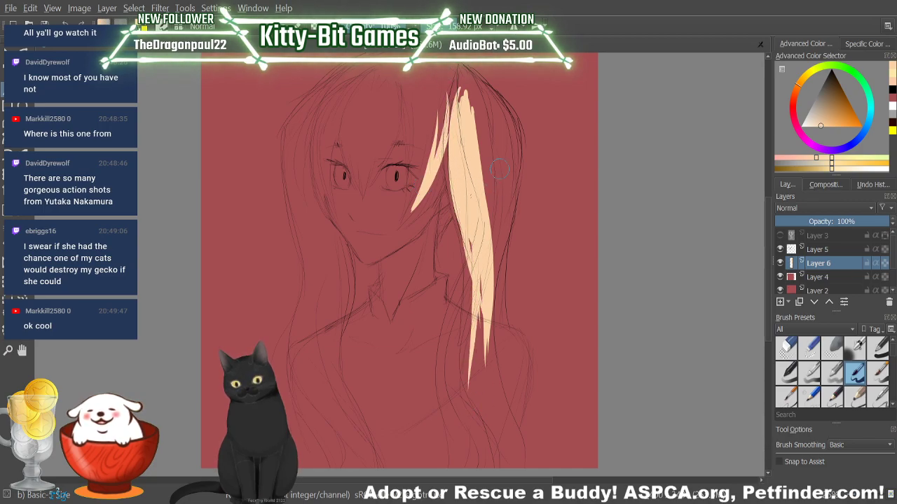
# Step: Fill the upper and outer part of the right-hand ponytail with cream strokes up to its top
pyautogui.moveTo(482, 136)
pyautogui.mouseDown()
pyautogui.moveTo(499, 288)
pyautogui.moveTo(456, 98)
pyautogui.mouseUp()
pyautogui.moveTo(488, 181); pyautogui.dragTo(494, 239)
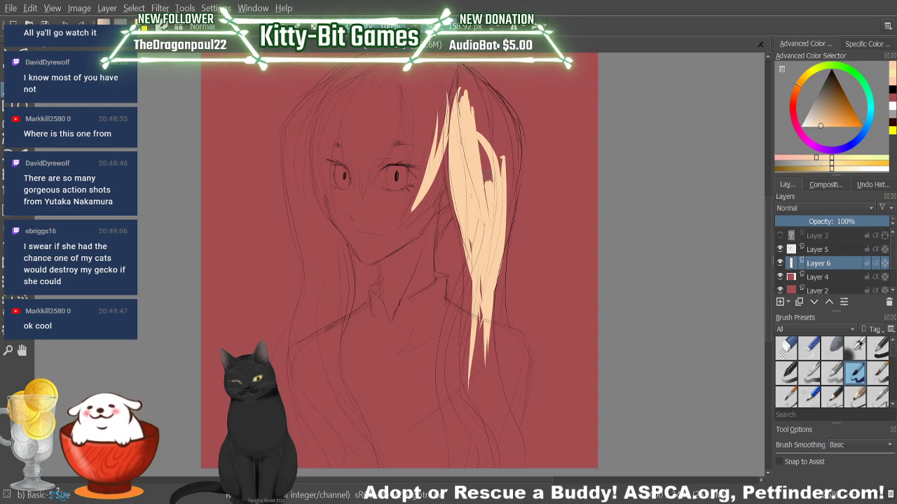
pyautogui.moveTo(471, 93)
pyautogui.mouseDown()
pyautogui.moveTo(491, 183)
pyautogui.moveTo(506, 179)
pyautogui.mouseUp()
pyautogui.moveTo(450, 65); pyautogui.dragTo(511, 176)
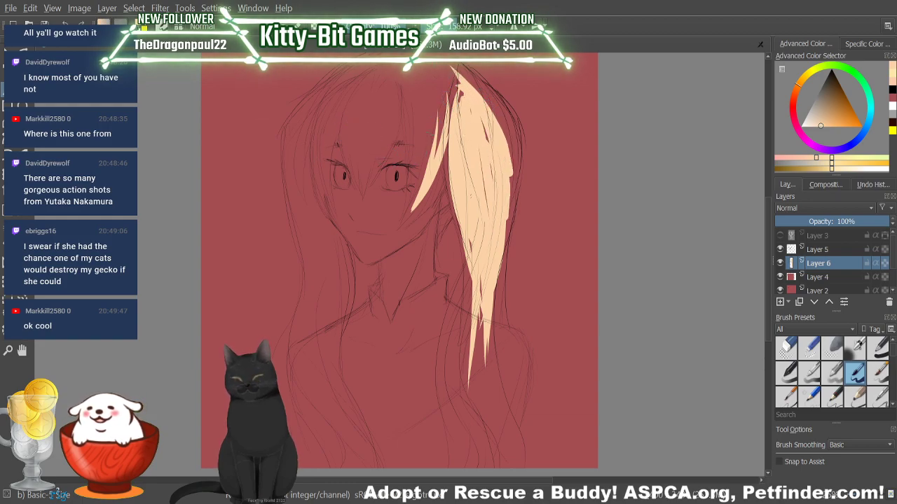
# Step: Block in the left-hand ponytail with long cream strokes running from its top down past the shoulder
pyautogui.moveTo(312, 95); pyautogui.dragTo(306, 268)
pyautogui.moveTo(314, 128); pyautogui.dragTo(330, 322)
pyautogui.moveTo(309, 148); pyautogui.dragTo(310, 188)
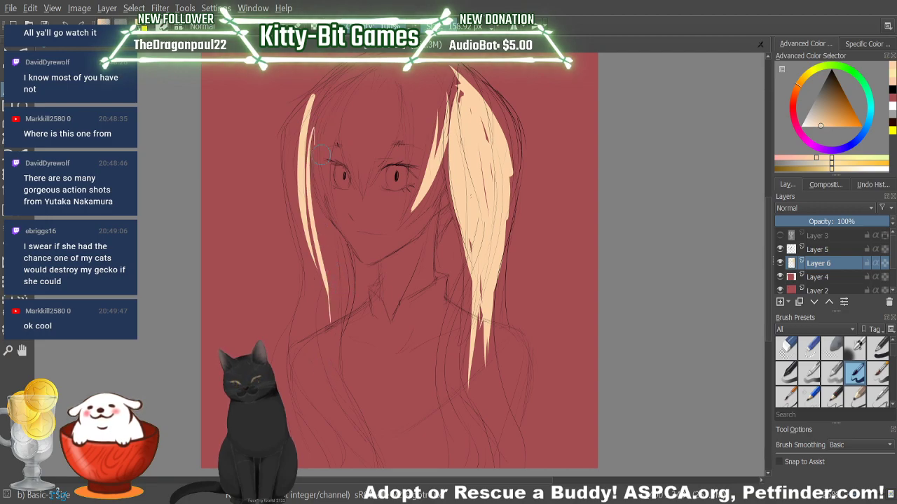
pyautogui.moveTo(312, 119); pyautogui.dragTo(333, 334)
pyautogui.moveTo(317, 180); pyautogui.dragTo(329, 351)
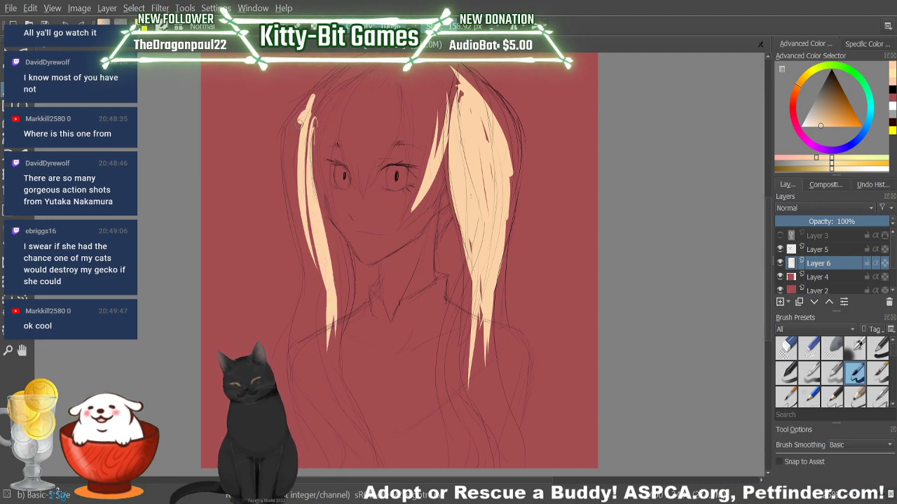
pyautogui.moveTo(300, 119); pyautogui.dragTo(307, 266)
pyautogui.moveTo(293, 156); pyautogui.dragTo(321, 342)
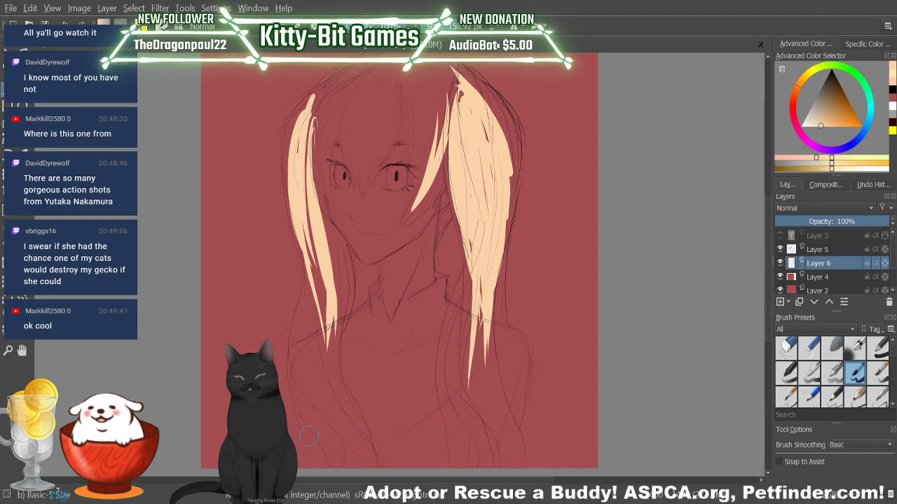
pyautogui.moveTo(319, 220); pyautogui.dragTo(307, 389)
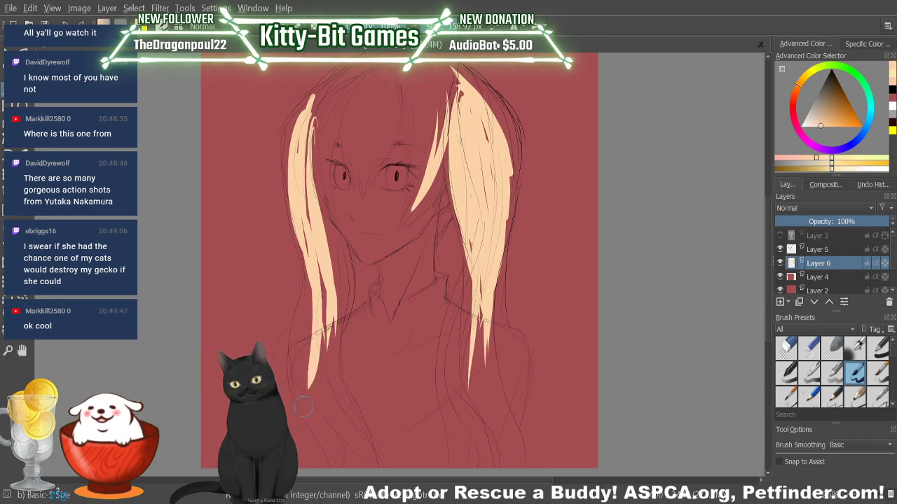
# Step: Paint thin cream highlight strands through the bangs across the forehead
pyautogui.moveTo(365, 87); pyautogui.dragTo(352, 179)
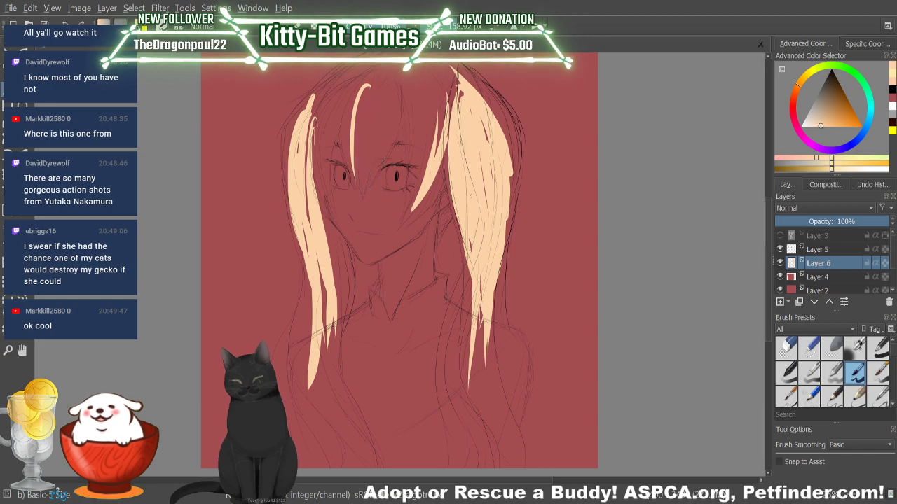
pyautogui.moveTo(367, 144); pyautogui.dragTo(364, 182)
pyautogui.moveTo(374, 103); pyautogui.dragTo(364, 197)
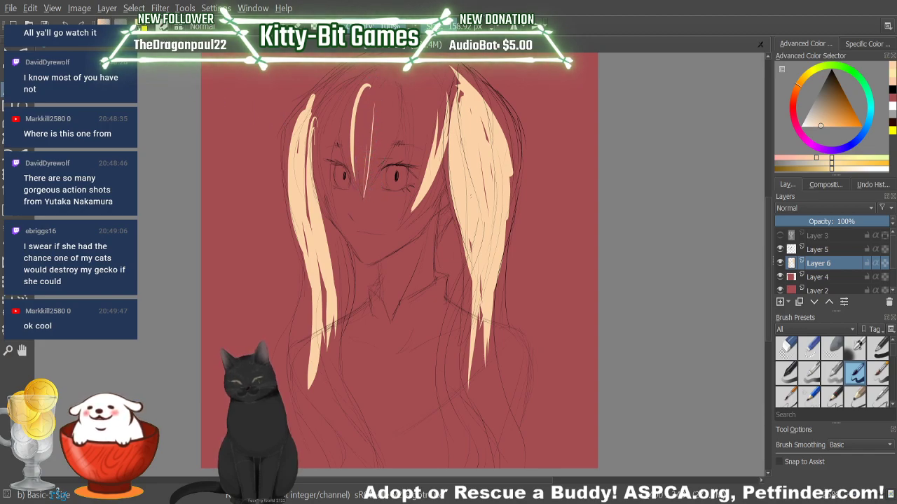
pyautogui.hotkey('ctrl', 'z')
pyautogui.moveTo(396, 83)
pyautogui.mouseDown()
pyautogui.moveTo(384, 153)
pyautogui.moveTo(407, 137)
pyautogui.moveTo(410, 183)
pyautogui.mouseUp()
pyautogui.moveTo(354, 88); pyautogui.dragTo(327, 164)
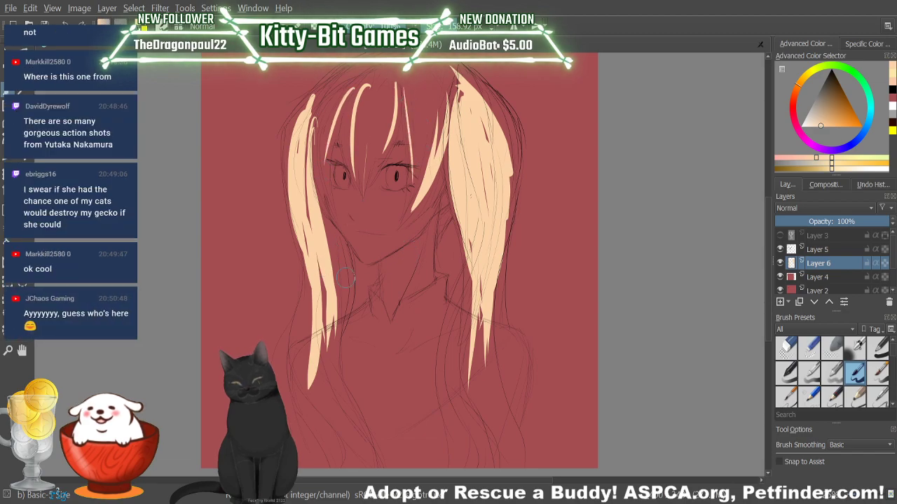
# Step: Widen the outer edges of both ponytails in cream and add a curved strand inside the left-hand one
pyautogui.scroll(4, 769, 220)
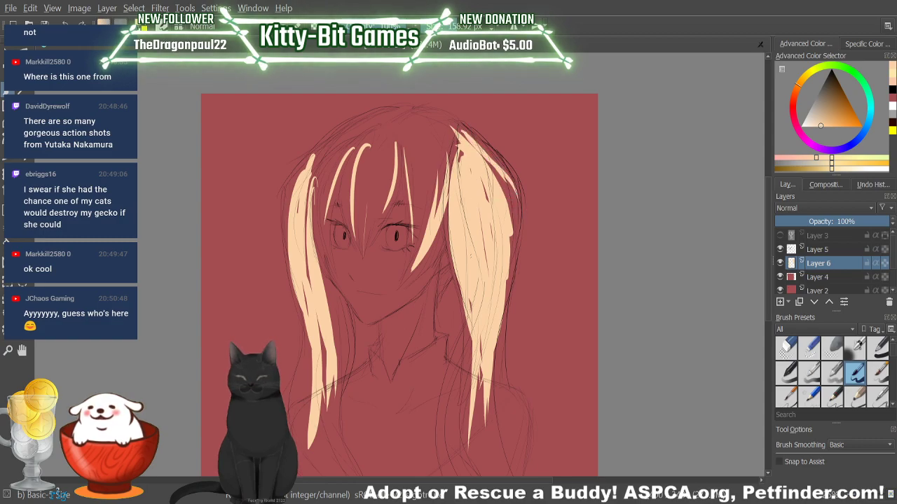
pyautogui.moveTo(518, 184); pyautogui.dragTo(511, 266)
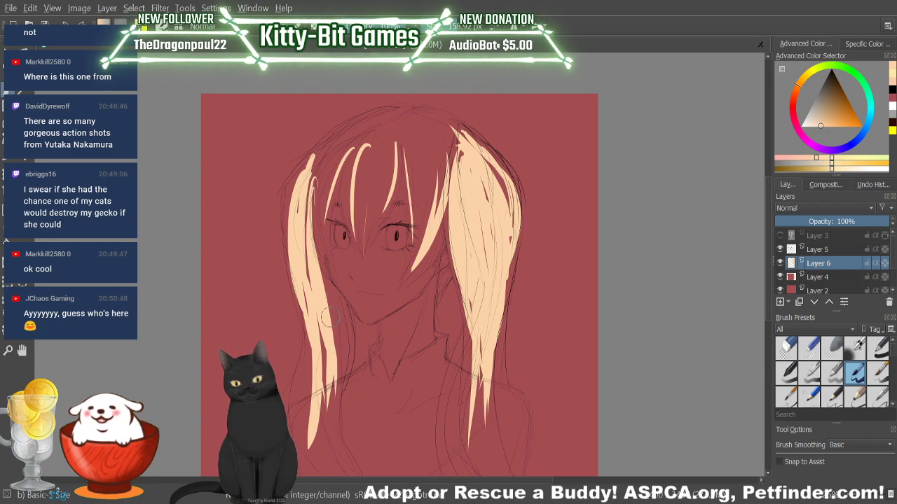
pyautogui.moveTo(343, 343); pyautogui.dragTo(321, 274)
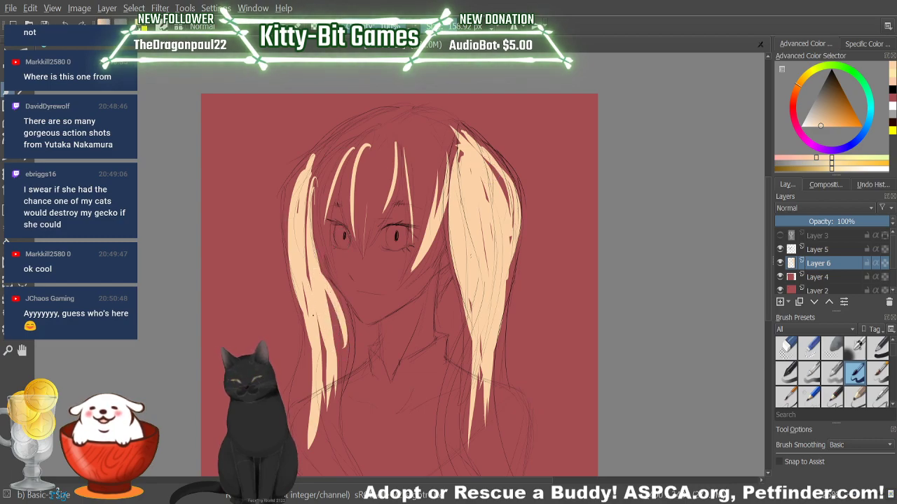
pyautogui.moveTo(302, 242); pyautogui.dragTo(287, 165)
pyautogui.moveTo(294, 220); pyautogui.dragTo(312, 150)
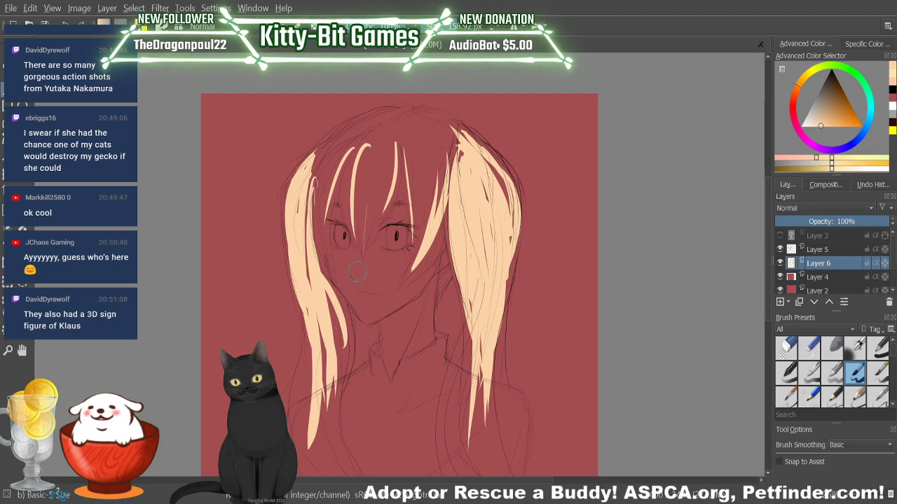
pyautogui.scroll(-4, 769, 231)
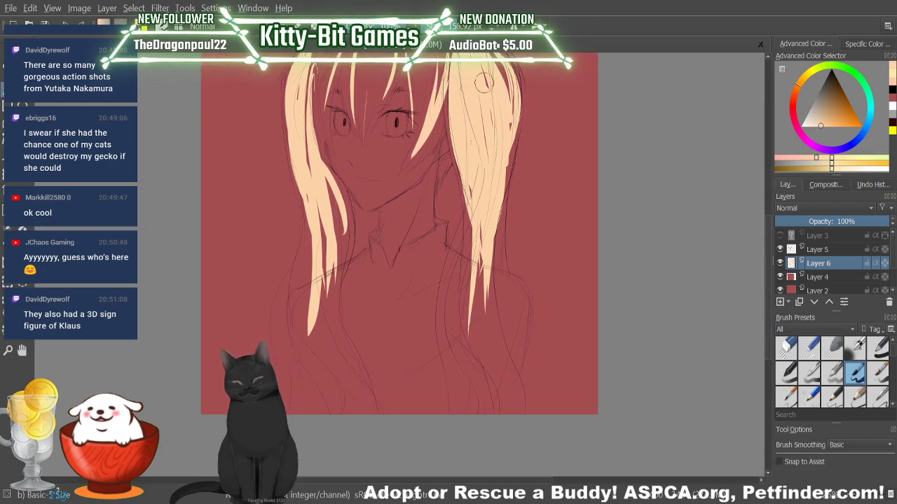
pyautogui.scroll(3, 767, 244)
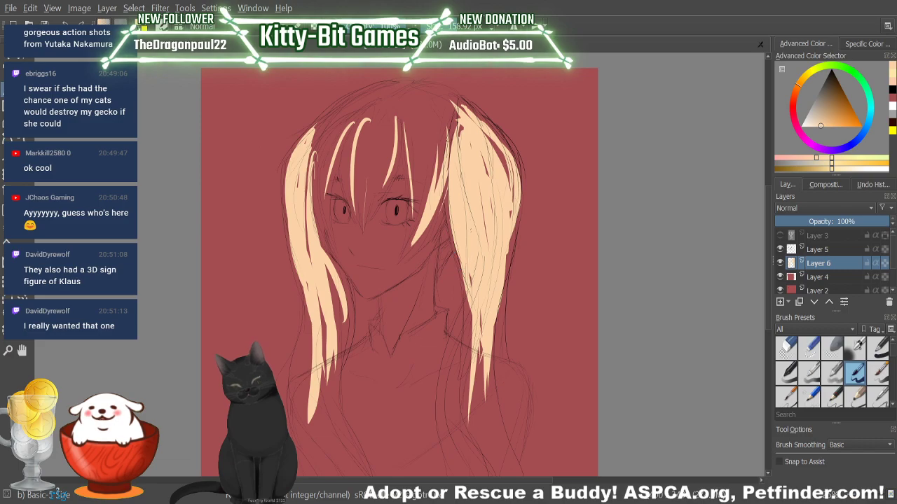
# Step: Widen the inner edge of the right-hand ponytail in cream and add a small strand below it beside the neck
pyautogui.moveTo(449, 164); pyautogui.dragTo(450, 242)
pyautogui.moveTo(452, 196); pyautogui.dragTo(459, 280)
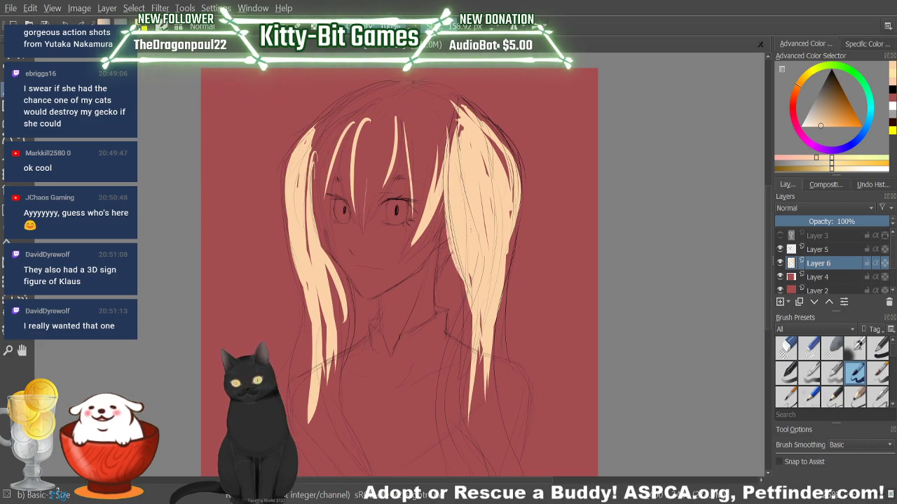
pyautogui.hotkey('ctrl', 'z')
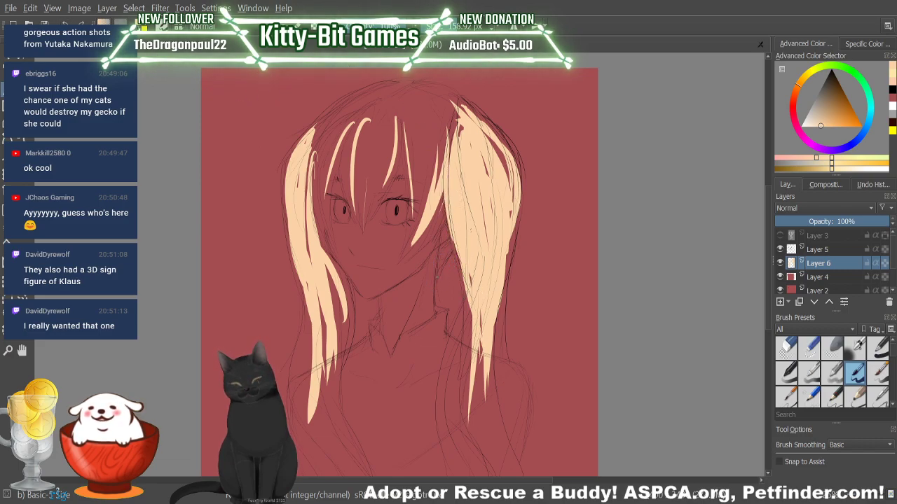
pyautogui.moveTo(452, 251)
pyautogui.mouseDown()
pyautogui.moveTo(467, 203)
pyautogui.moveTo(438, 272)
pyautogui.mouseUp()
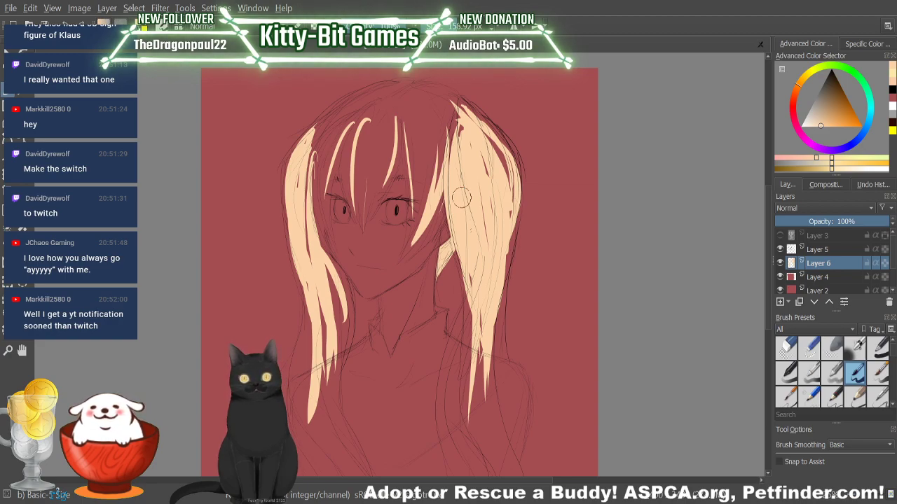
# Step: Switch to a pinker skin tone, outline the jaw and front of the neck, and fill the lower and right-hand face
pyautogui.click(799, 157)
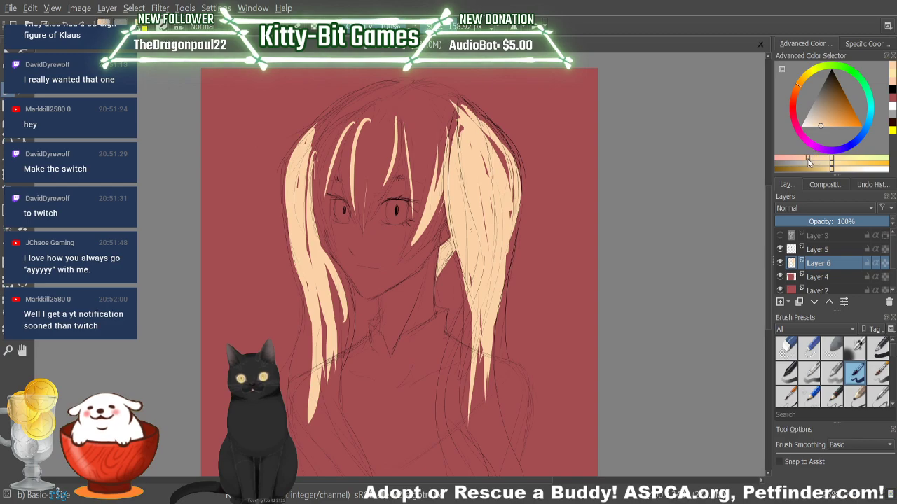
pyautogui.moveTo(379, 245); pyautogui.dragTo(381, 262)
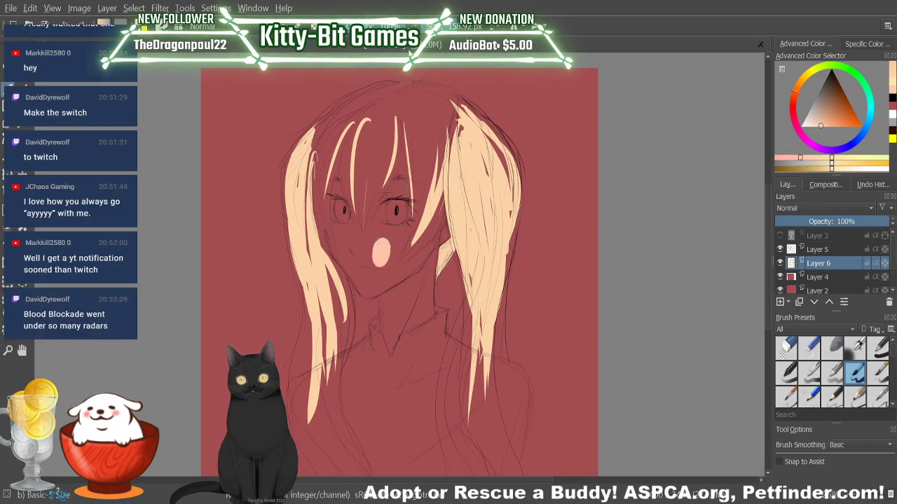
pyautogui.hotkey('ctrl', 'z')
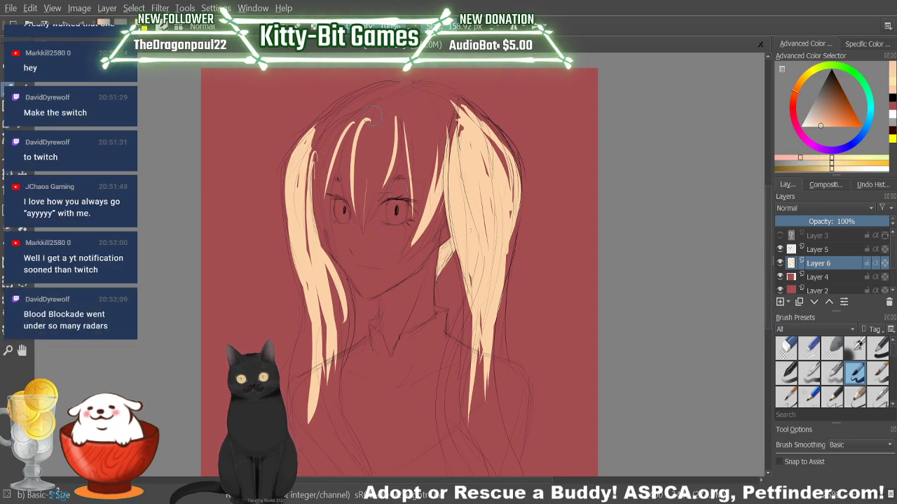
pyautogui.moveTo(380, 288)
pyautogui.mouseDown()
pyautogui.moveTo(370, 294)
pyautogui.moveTo(406, 272)
pyautogui.moveTo(384, 287)
pyautogui.moveTo(390, 282)
pyautogui.mouseUp()
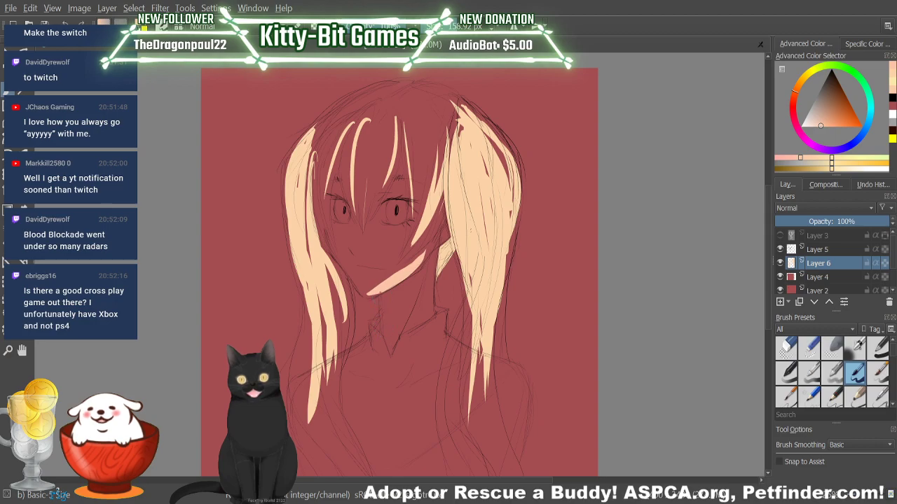
pyautogui.moveTo(382, 293); pyautogui.dragTo(385, 338)
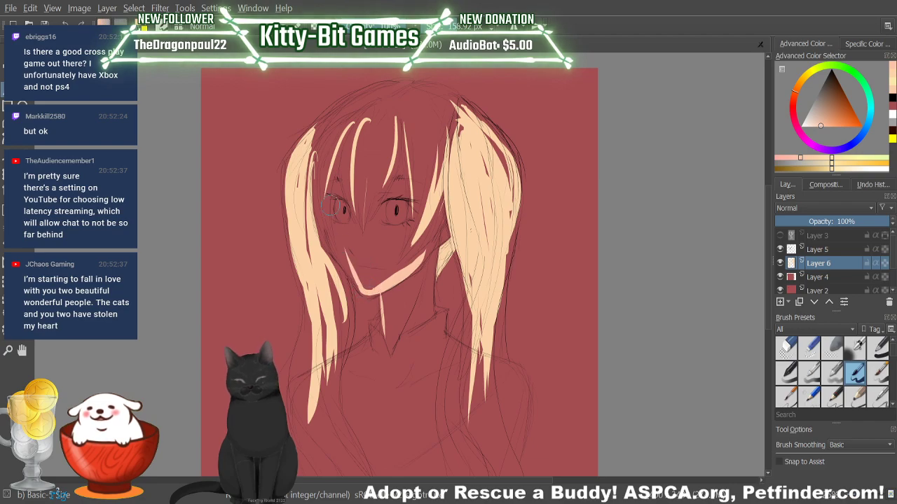
pyautogui.moveTo(351, 233)
pyautogui.mouseDown()
pyautogui.moveTo(363, 287)
pyautogui.moveTo(356, 241)
pyautogui.moveTo(364, 276)
pyautogui.moveTo(365, 231)
pyautogui.moveTo(370, 283)
pyautogui.moveTo(387, 199)
pyautogui.moveTo(375, 246)
pyautogui.moveTo(382, 280)
pyautogui.moveTo(375, 277)
pyautogui.moveTo(394, 167)
pyautogui.moveTo(389, 279)
pyautogui.moveTo(404, 158)
pyautogui.moveTo(399, 242)
pyautogui.moveTo(399, 130)
pyautogui.mouseUp()
pyautogui.moveTo(390, 276); pyautogui.dragTo(447, 172)
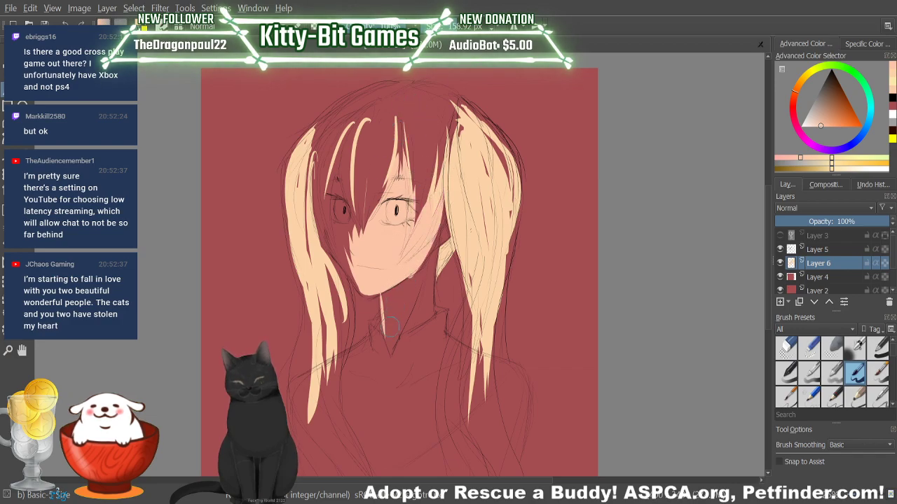
# Step: Fill the neck in skin tone from the jawline down into the open collar and up beside the right-hand cheek
pyautogui.moveTo(384, 291); pyautogui.dragTo(387, 386)
pyautogui.moveTo(389, 354); pyautogui.dragTo(396, 387)
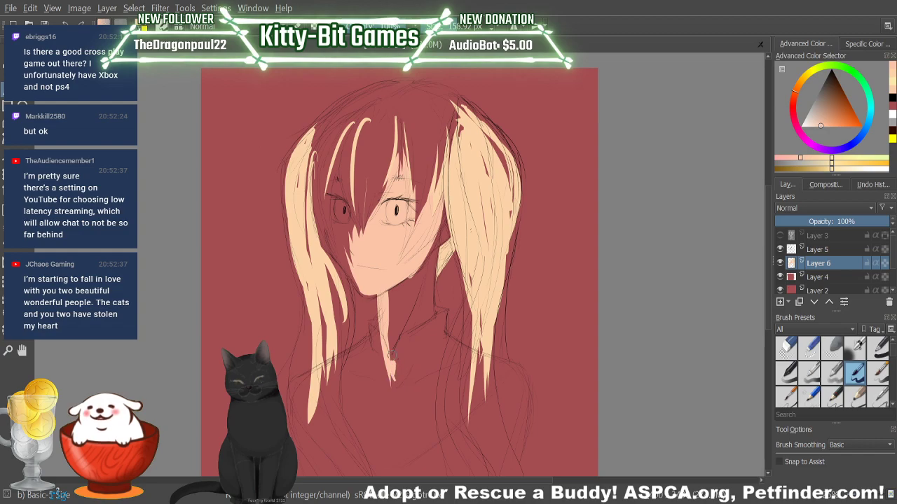
pyautogui.moveTo(397, 286)
pyautogui.mouseDown()
pyautogui.moveTo(392, 378)
pyautogui.moveTo(414, 273)
pyautogui.mouseUp()
pyautogui.moveTo(393, 352); pyautogui.dragTo(428, 245)
pyautogui.moveTo(406, 341); pyautogui.dragTo(434, 239)
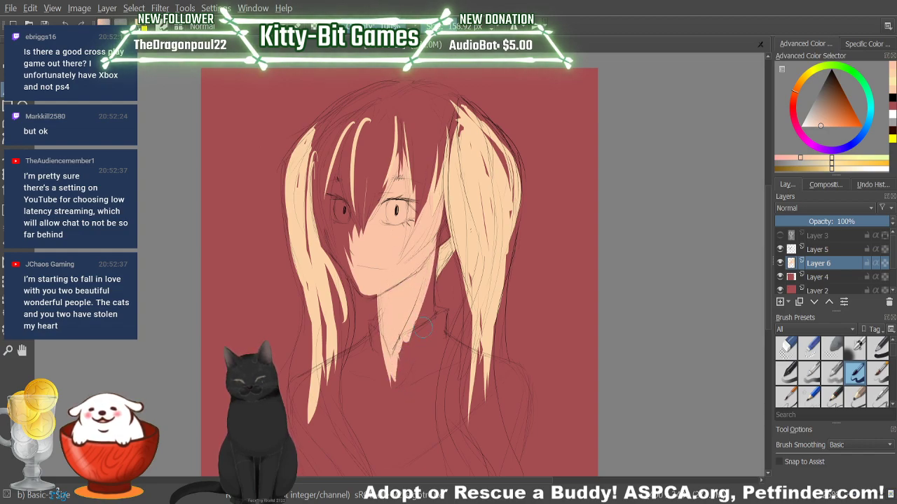
pyautogui.moveTo(422, 327); pyautogui.dragTo(419, 270)
pyautogui.moveTo(427, 340); pyautogui.dragTo(423, 301)
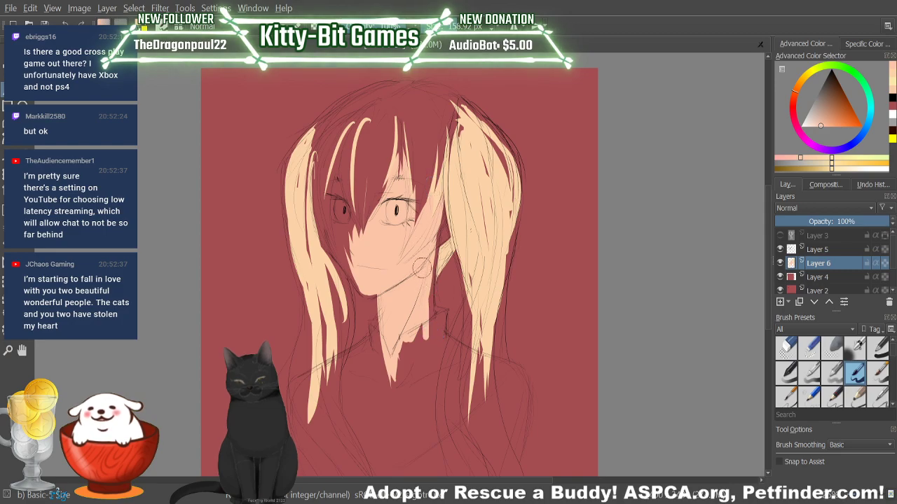
pyautogui.moveTo(431, 335); pyautogui.dragTo(432, 231)
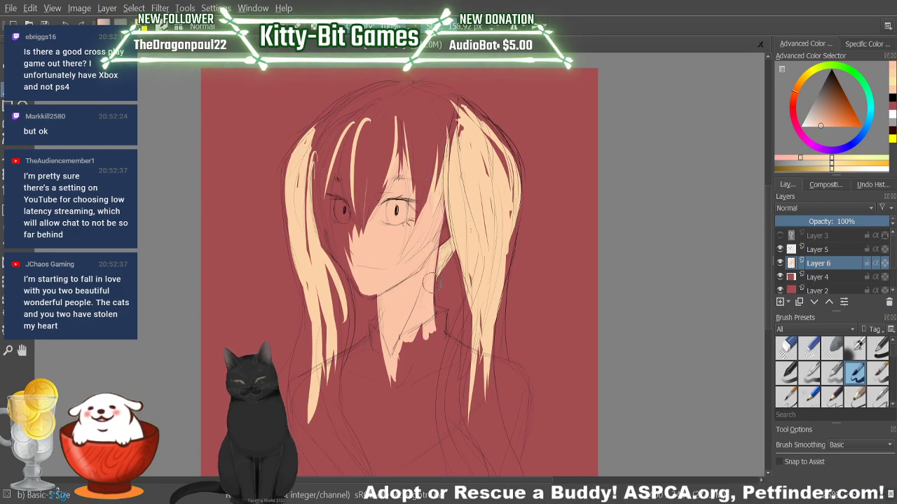
pyautogui.moveTo(428, 301)
pyautogui.mouseDown()
pyautogui.moveTo(430, 269)
pyautogui.moveTo(424, 302)
pyautogui.moveTo(443, 172)
pyautogui.mouseUp()
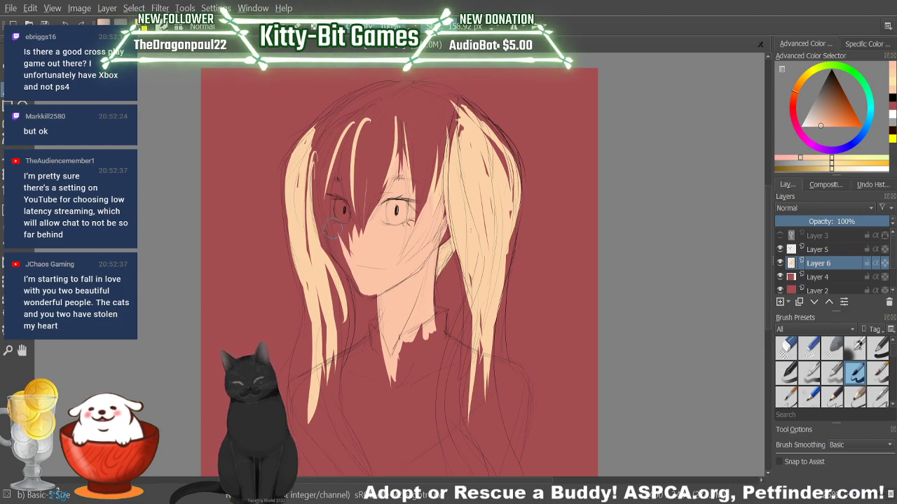
# Step: Fill the left-hand side of the face in skin tone, covering the eye, nose bridge, lower forehead and chin edge
pyautogui.moveTo(341, 271); pyautogui.dragTo(342, 204)
pyautogui.moveTo(344, 252); pyautogui.dragTo(339, 176)
pyautogui.moveTo(343, 224); pyautogui.dragTo(335, 144)
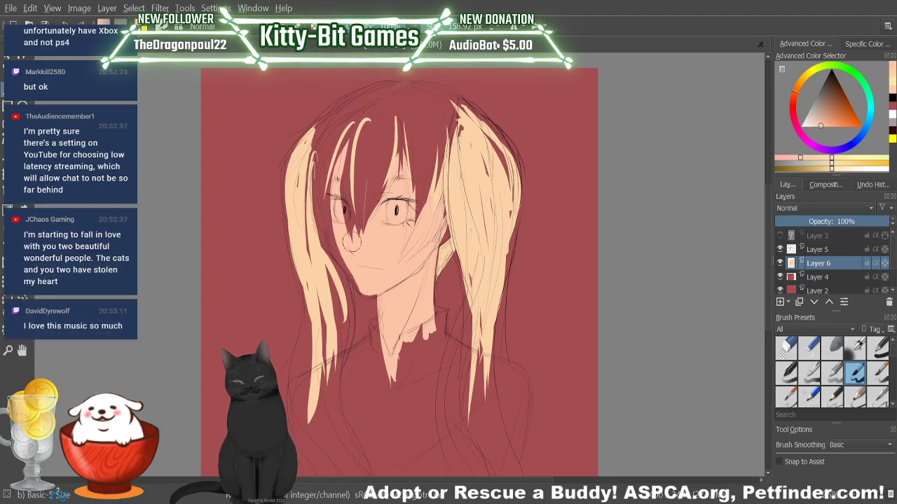
pyautogui.moveTo(354, 249); pyautogui.dragTo(342, 157)
pyautogui.moveTo(354, 231)
pyautogui.mouseDown()
pyautogui.moveTo(350, 169)
pyautogui.moveTo(373, 156)
pyautogui.mouseUp()
pyautogui.moveTo(369, 261); pyautogui.dragTo(376, 168)
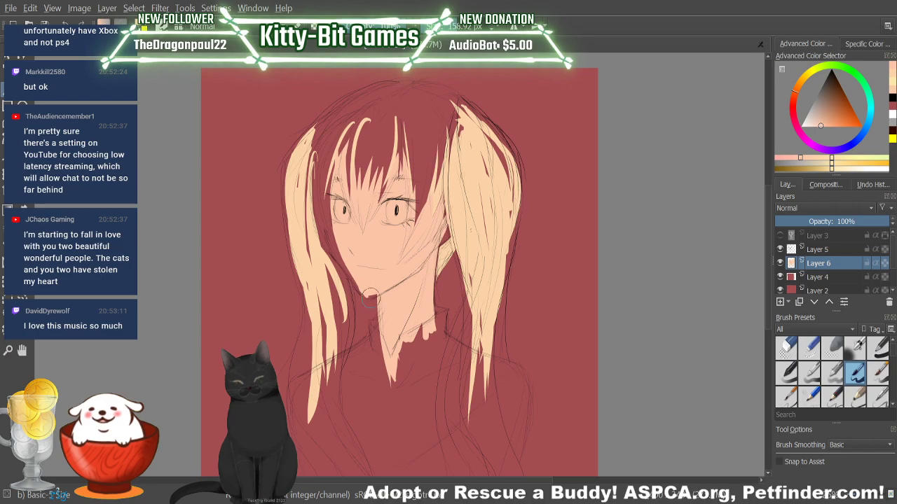
pyautogui.moveTo(365, 288); pyautogui.dragTo(366, 295)
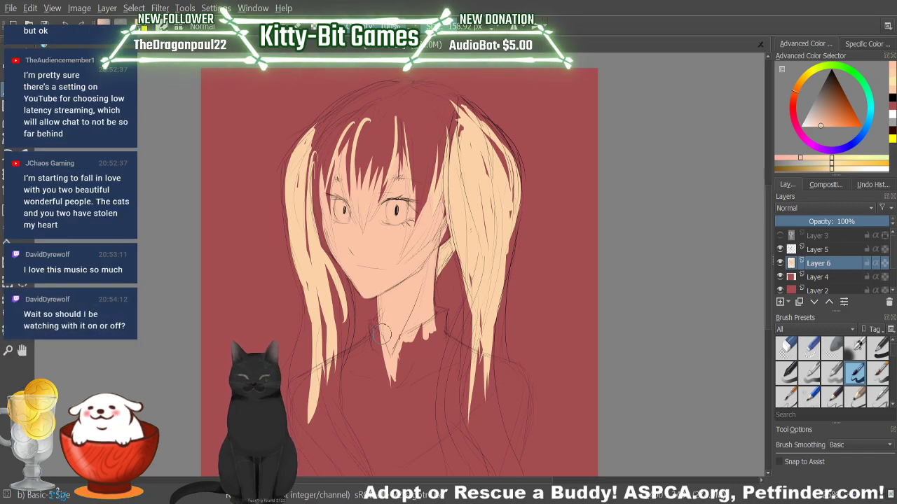
# Step: Sample the cream from the hair and extend the left-hand hair along the head's outline up to the crown
pyautogui.click(870, 83)
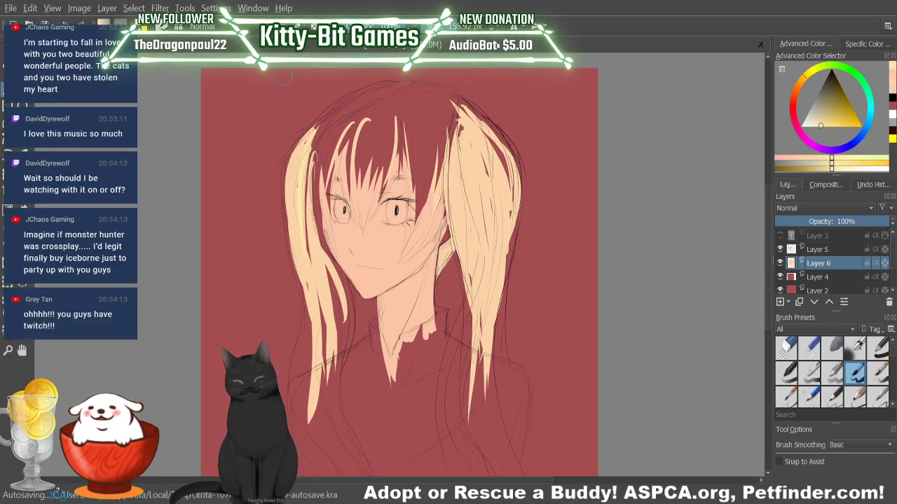
pyautogui.press('p')
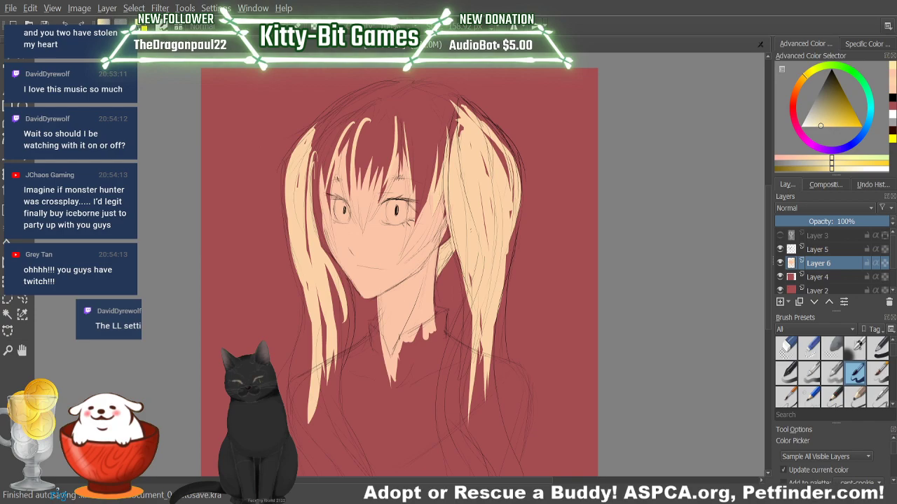
pyautogui.click(301, 245)
pyautogui.press('b')
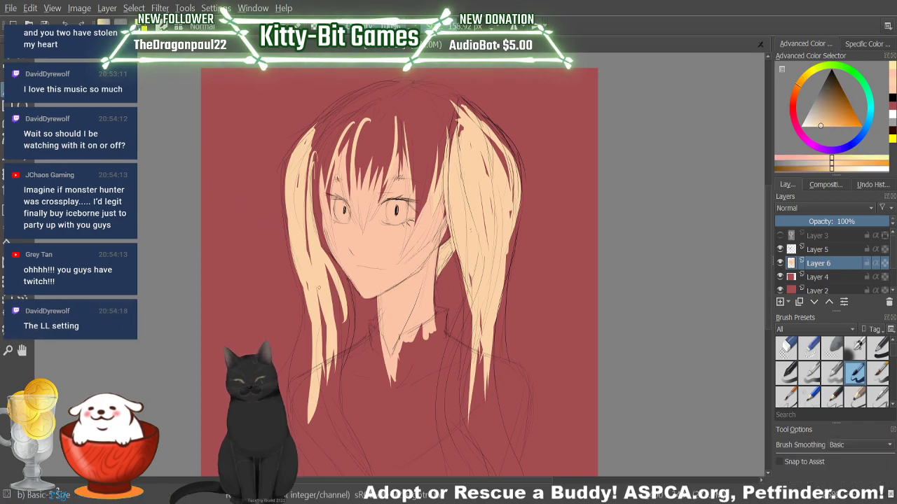
pyautogui.moveTo(308, 172); pyautogui.dragTo(336, 110)
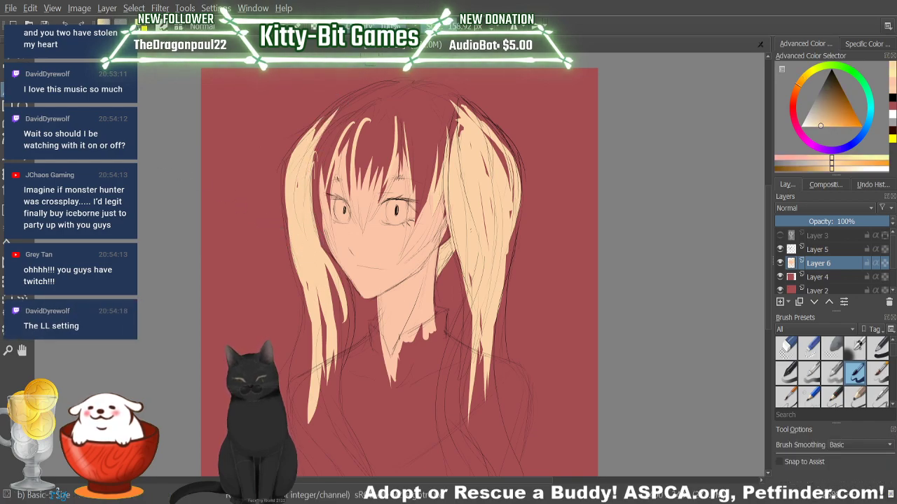
pyautogui.moveTo(310, 153); pyautogui.dragTo(350, 99)
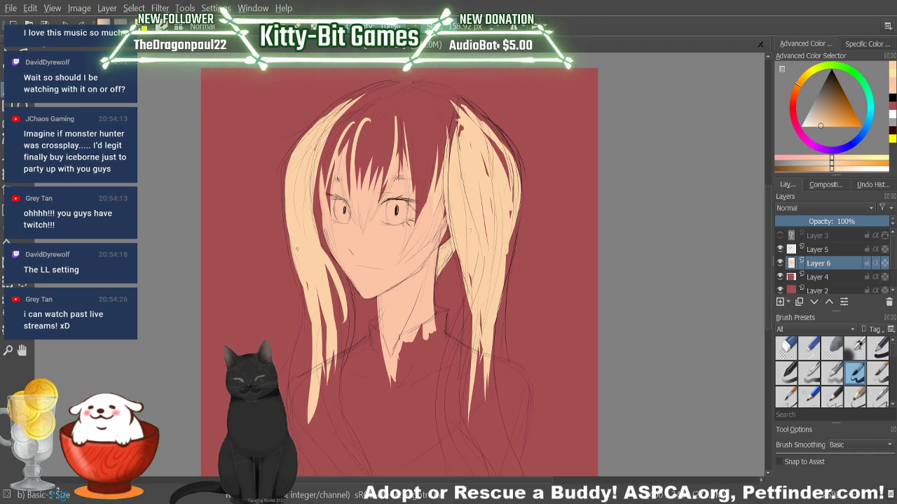
pyautogui.moveTo(332, 129); pyautogui.dragTo(401, 78)
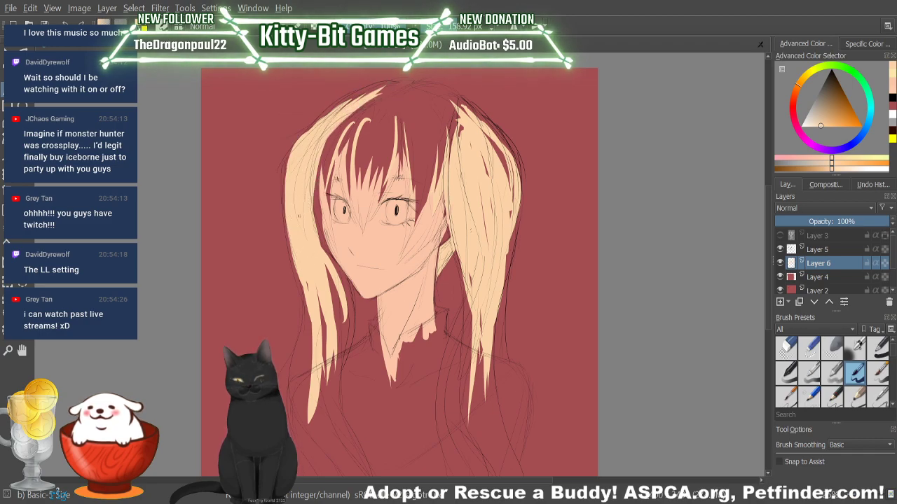
pyautogui.moveTo(333, 123); pyautogui.dragTo(363, 84)
pyautogui.click(74, 24)
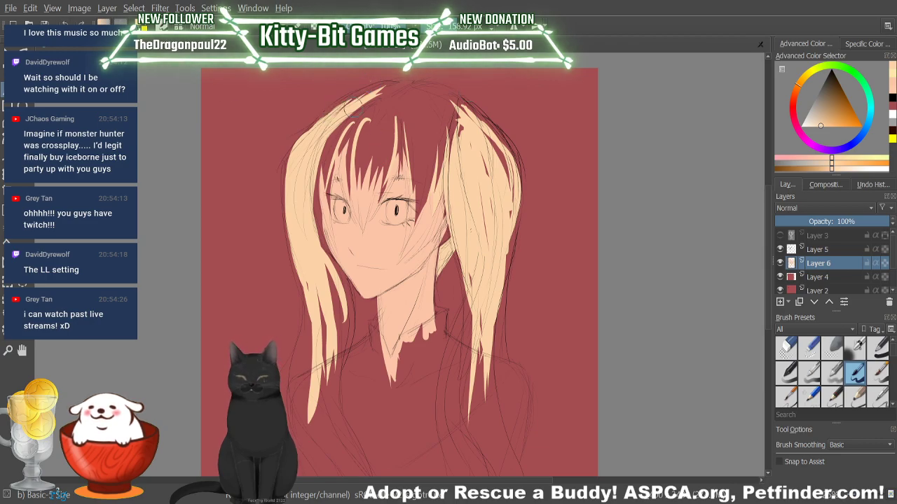
pyautogui.moveTo(347, 116)
pyautogui.mouseDown()
pyautogui.moveTo(329, 98)
pyautogui.moveTo(312, 144)
pyautogui.moveTo(392, 87)
pyautogui.mouseUp()
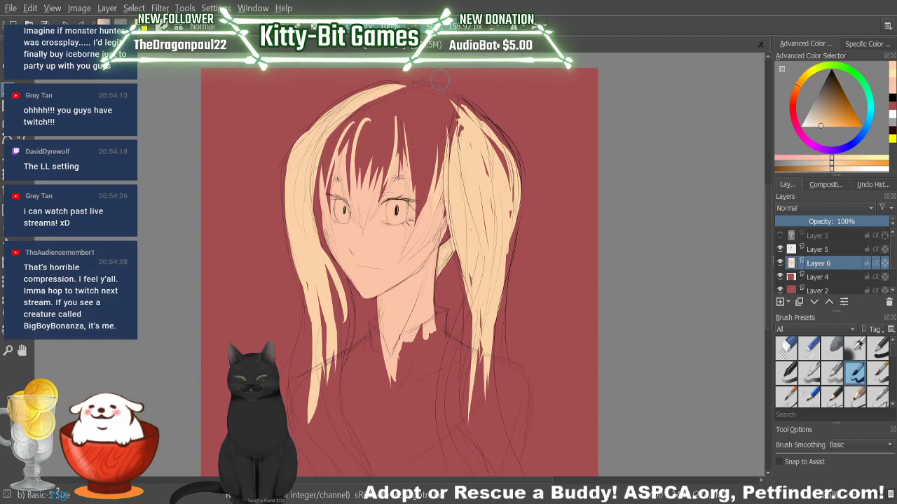
# Step: Cover the right-hand side of the crown in cream and patch the gaps at the top of the right-hand ponytail
pyautogui.moveTo(452, 104)
pyautogui.mouseDown()
pyautogui.moveTo(496, 184)
pyautogui.moveTo(444, 115)
pyautogui.moveTo(499, 173)
pyautogui.moveTo(470, 129)
pyautogui.moveTo(493, 180)
pyautogui.moveTo(502, 169)
pyautogui.moveTo(420, 93)
pyautogui.moveTo(505, 164)
pyautogui.moveTo(428, 98)
pyautogui.mouseUp()
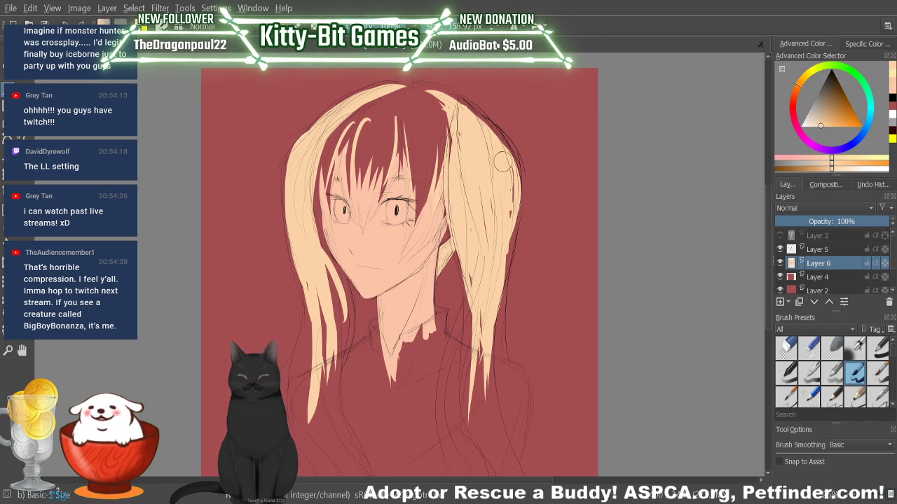
pyautogui.moveTo(502, 162); pyautogui.dragTo(505, 174)
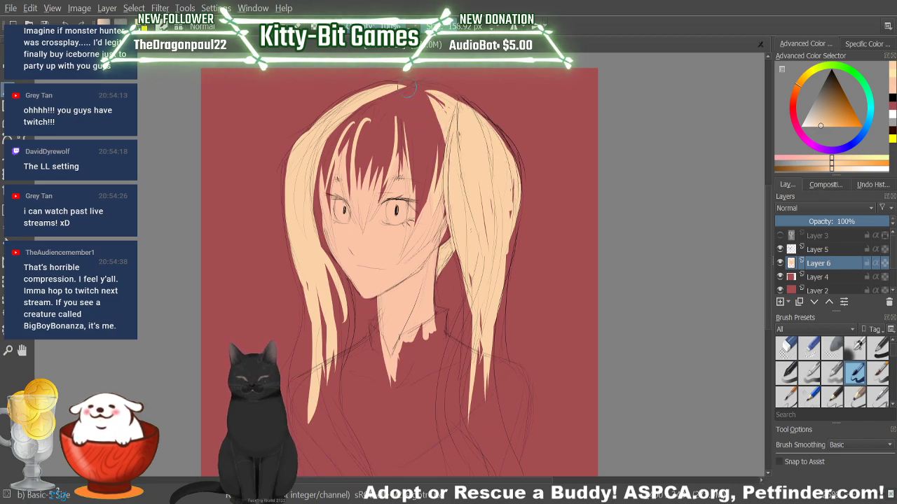
pyautogui.moveTo(414, 98)
pyautogui.mouseDown()
pyautogui.moveTo(438, 151)
pyautogui.moveTo(435, 129)
pyautogui.mouseUp()
pyautogui.moveTo(375, 95)
pyautogui.mouseDown()
pyautogui.moveTo(424, 113)
pyautogui.moveTo(406, 102)
pyautogui.moveTo(427, 105)
pyautogui.moveTo(396, 102)
pyautogui.mouseUp()
pyautogui.moveTo(431, 168); pyautogui.dragTo(409, 113)
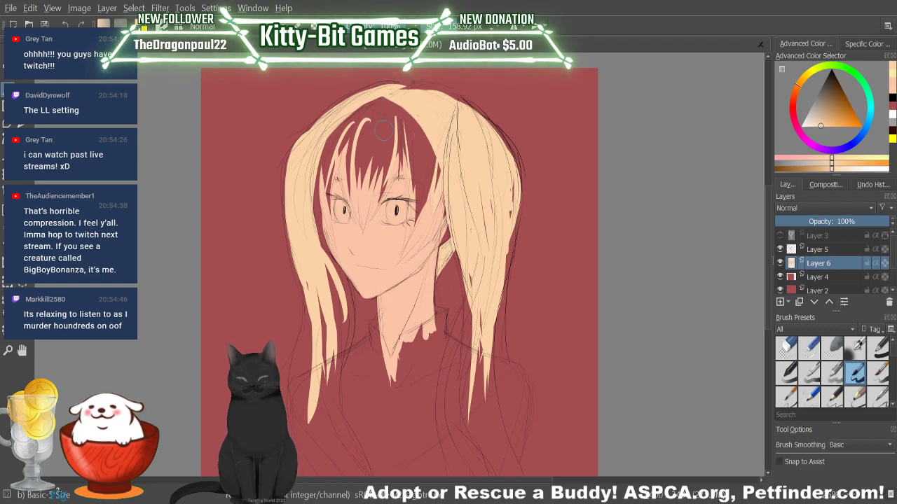
# Step: Paint the right-hand bangs in cream from the crown down past the outer corner of the eye
pyautogui.moveTo(424, 147)
pyautogui.mouseDown()
pyautogui.moveTo(391, 261)
pyautogui.moveTo(423, 138)
pyautogui.moveTo(407, 259)
pyautogui.moveTo(420, 143)
pyautogui.moveTo(416, 231)
pyautogui.mouseUp()
pyautogui.moveTo(411, 126); pyautogui.dragTo(411, 253)
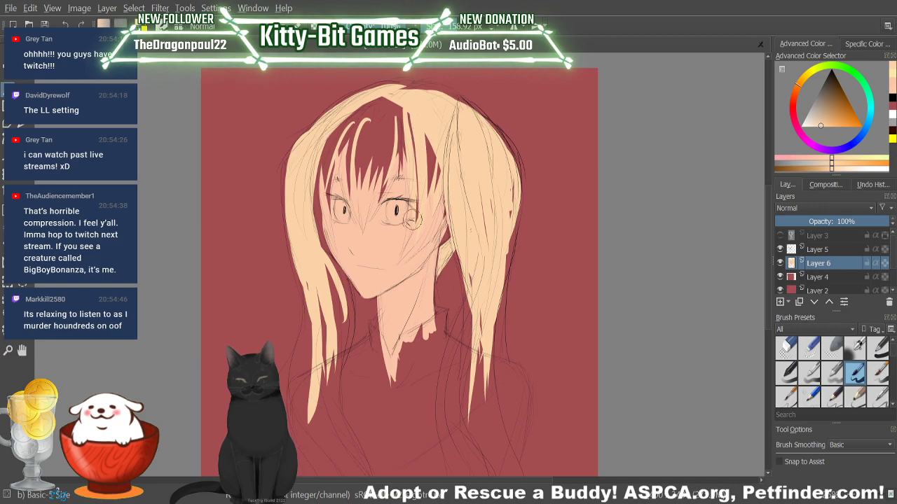
pyautogui.moveTo(412, 220)
pyautogui.mouseDown()
pyautogui.moveTo(424, 192)
pyautogui.moveTo(430, 207)
pyautogui.moveTo(410, 216)
pyautogui.mouseUp()
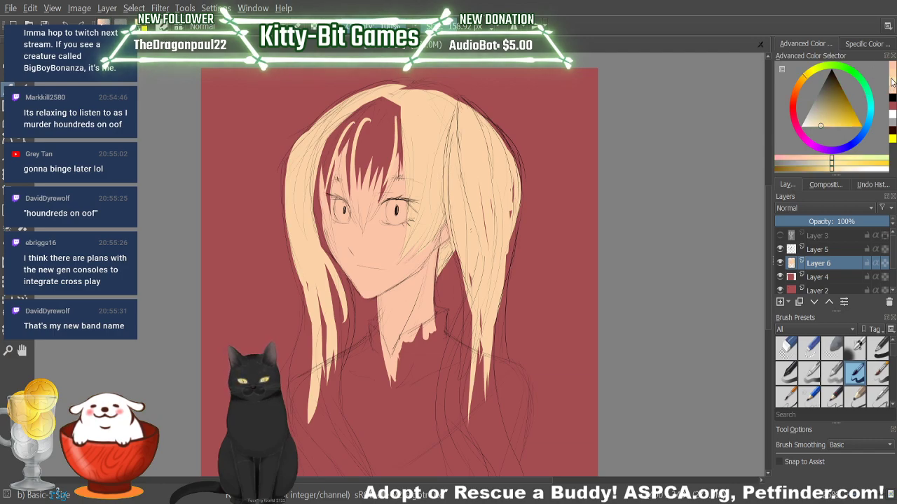
# Step: Resample the hair cream, paint the middle bangs across the forehead, and patch the remaining gap there with skin tone
pyautogui.click(805, 74)
pyautogui.keyDown('ctrl'); pyautogui.click(430, 111); pyautogui.keyUp('ctrl')
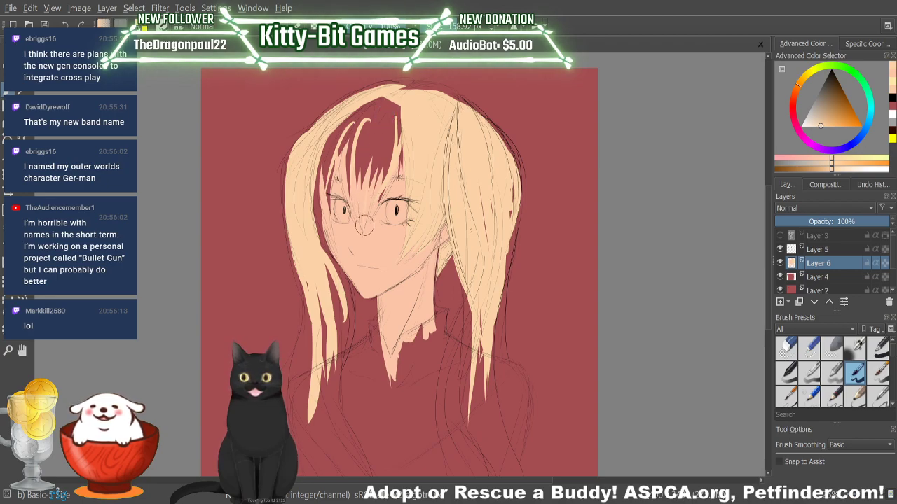
pyautogui.moveTo(373, 191); pyautogui.dragTo(387, 134)
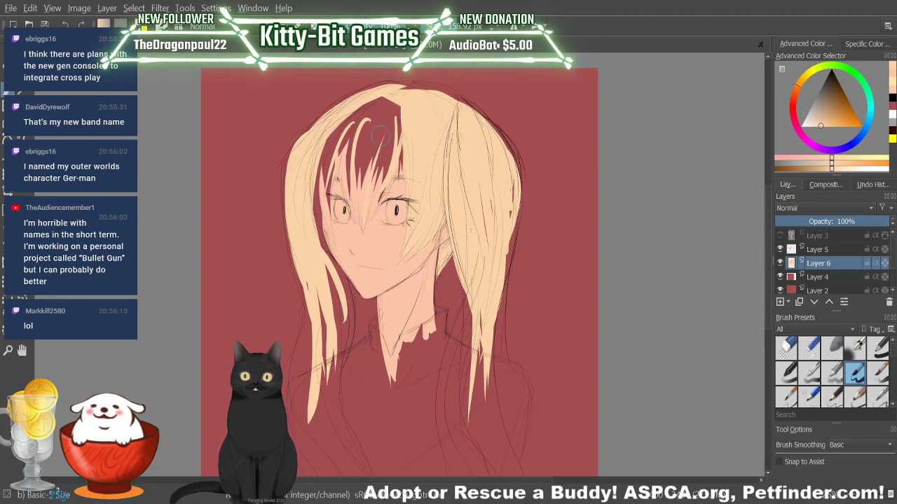
pyautogui.moveTo(375, 193); pyautogui.dragTo(394, 119)
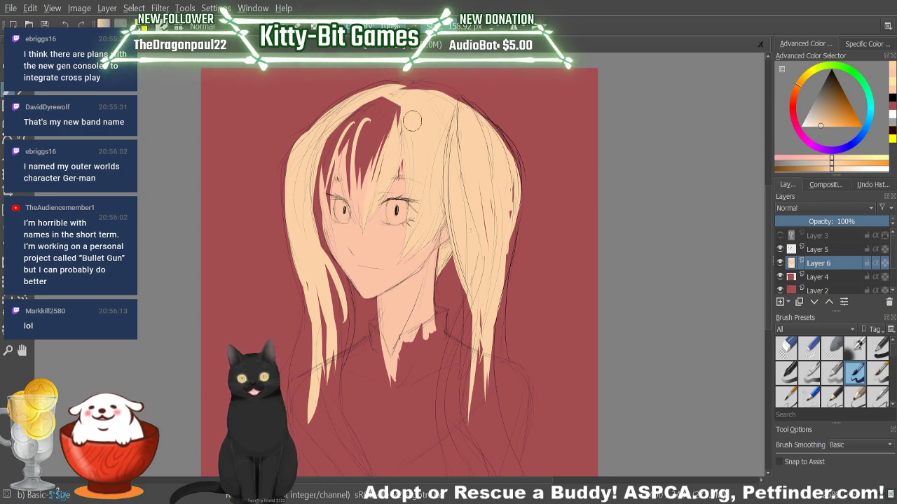
pyautogui.click(892, 81)
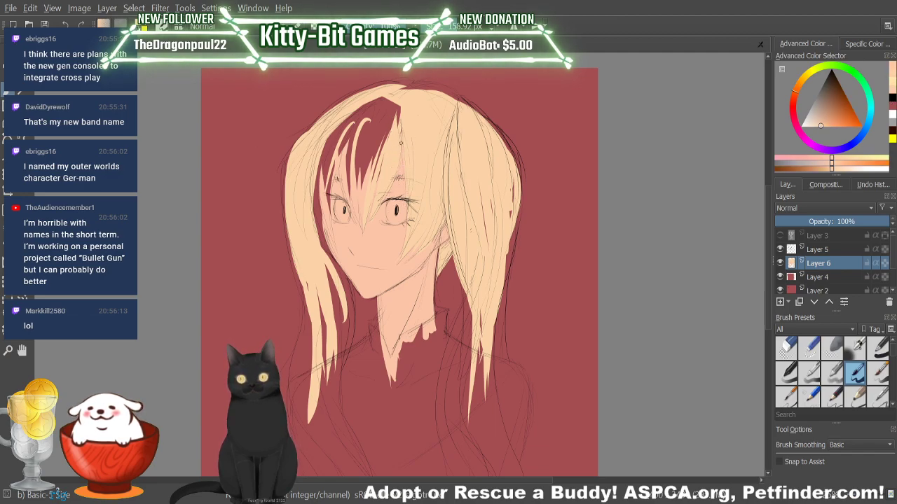
pyautogui.click(891, 83)
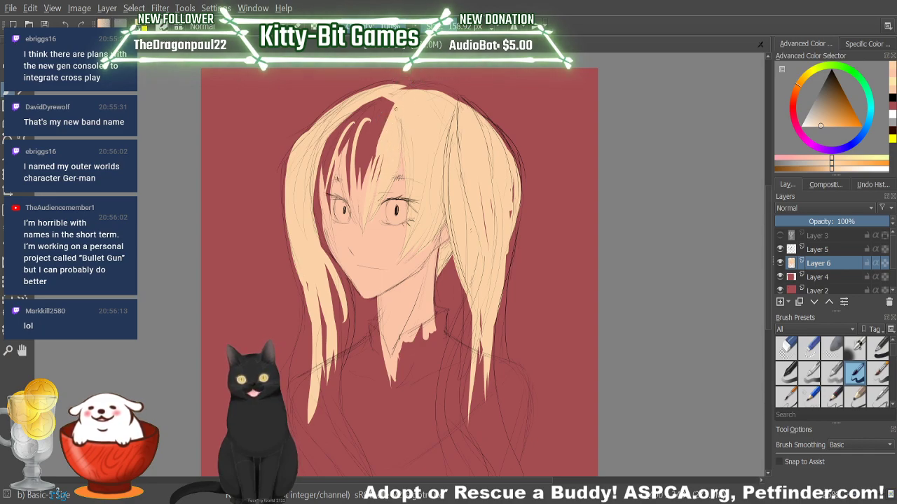
# Step: Fill the remaining red gap in the left-hand bangs with cream, from the crown down to the eyebrow
pyautogui.moveTo(387, 103)
pyautogui.mouseDown()
pyautogui.moveTo(359, 171)
pyautogui.moveTo(366, 127)
pyautogui.moveTo(390, 95)
pyautogui.moveTo(343, 165)
pyautogui.mouseUp()
pyautogui.moveTo(360, 105)
pyautogui.mouseDown()
pyautogui.moveTo(336, 175)
pyautogui.moveTo(334, 227)
pyautogui.moveTo(365, 184)
pyautogui.mouseUp()
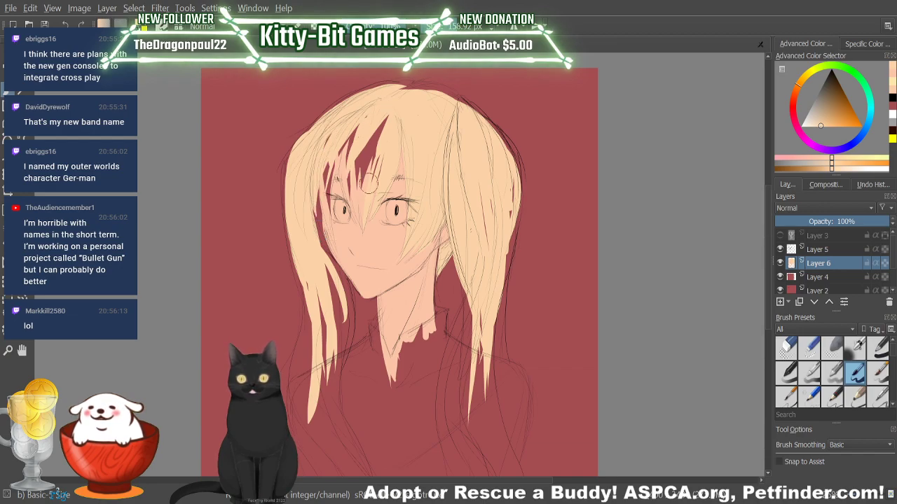
pyautogui.moveTo(375, 126); pyautogui.dragTo(364, 192)
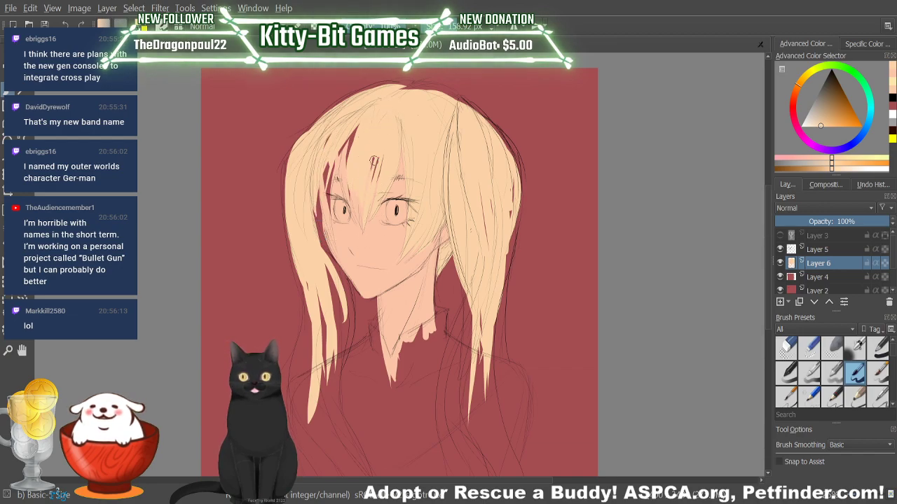
pyautogui.moveTo(378, 161); pyautogui.dragTo(375, 187)
pyautogui.moveTo(383, 156); pyautogui.dragTo(355, 169)
pyautogui.moveTo(359, 125); pyautogui.dragTo(345, 170)
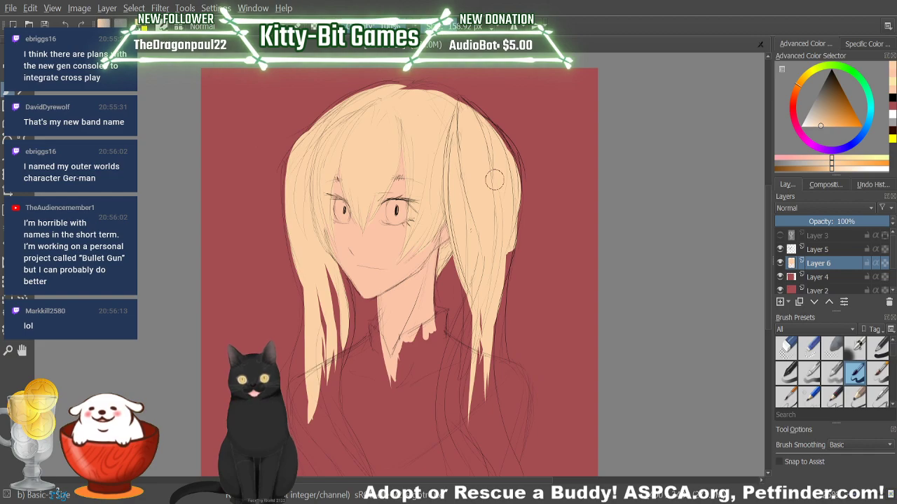
# Step: Paint a curved cream lock from the inner side of the right-hand ponytail down over the shoulder and chest
pyautogui.press('e')
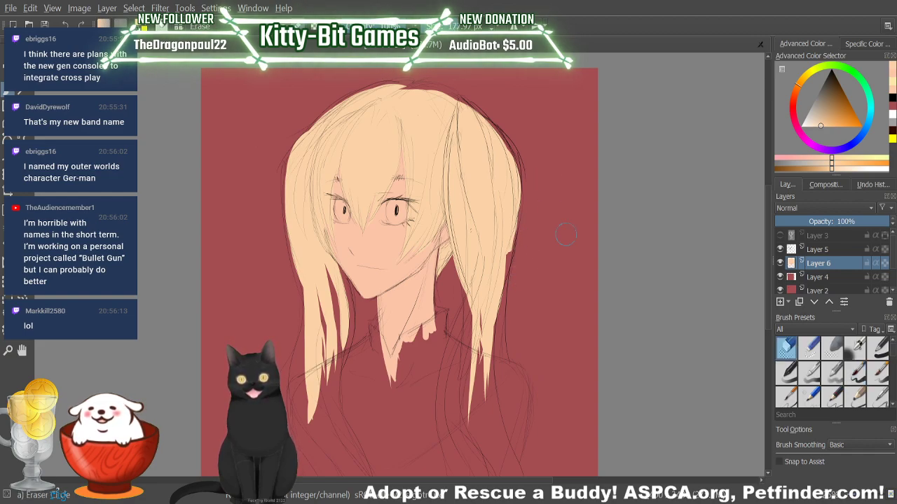
pyautogui.press('e')
pyautogui.scroll(-3, 764, 222)
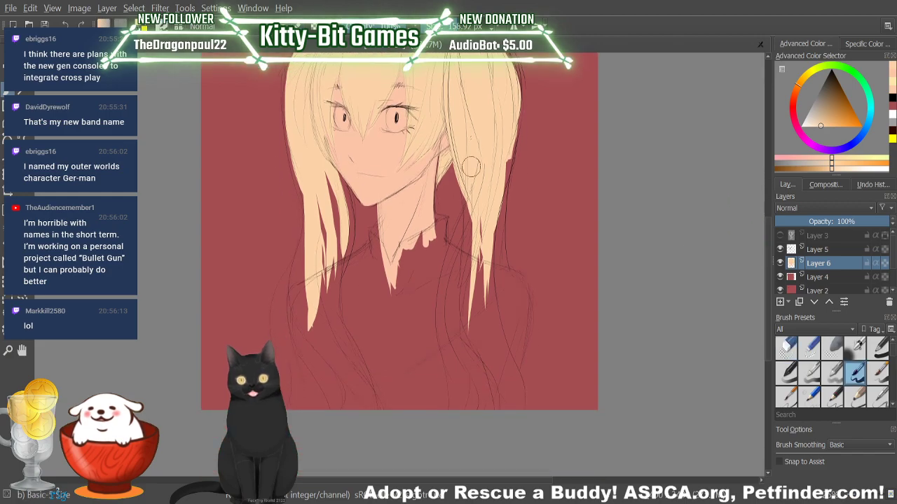
pyautogui.moveTo(465, 189); pyautogui.dragTo(468, 273)
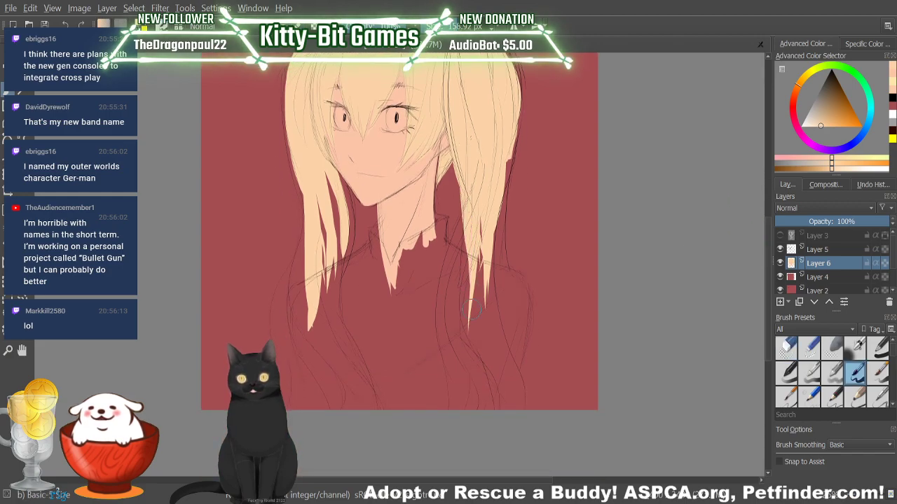
pyautogui.moveTo(463, 210); pyautogui.dragTo(451, 302)
pyautogui.moveTo(452, 242); pyautogui.dragTo(447, 303)
pyautogui.moveTo(457, 221); pyautogui.dragTo(442, 357)
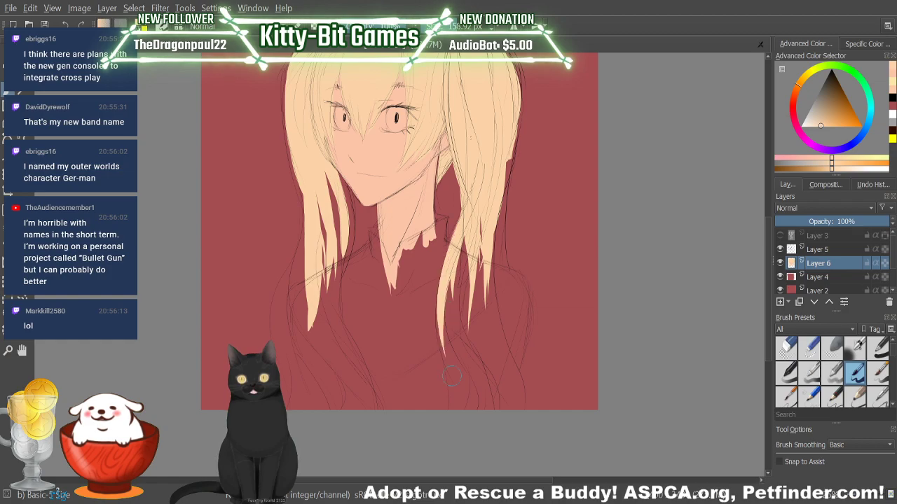
pyautogui.moveTo(434, 277); pyautogui.dragTo(454, 393)
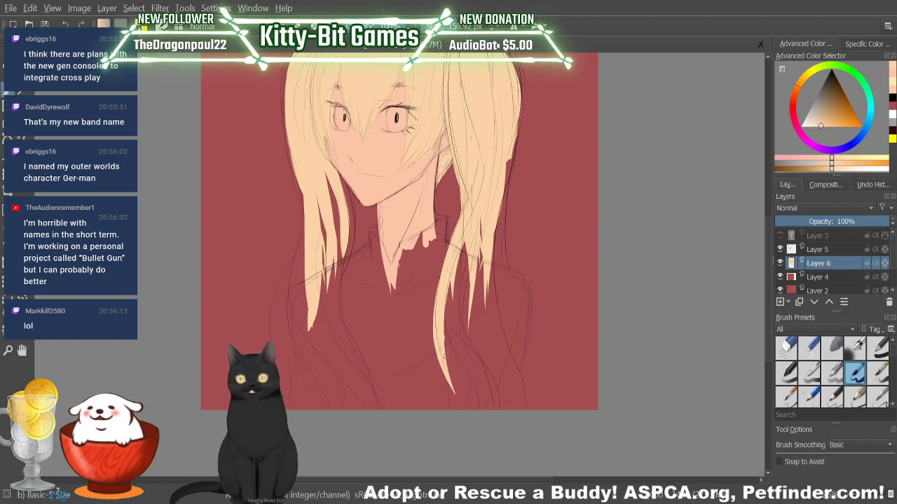
# Step: Extend the ponytail's inner lock to the canvas's lower edge in cream, fill its gap, and add a second strand beside it
pyautogui.moveTo(448, 330); pyautogui.dragTo(453, 412)
pyautogui.moveTo(451, 354)
pyautogui.mouseDown()
pyautogui.moveTo(453, 412)
pyautogui.moveTo(443, 329)
pyautogui.mouseUp()
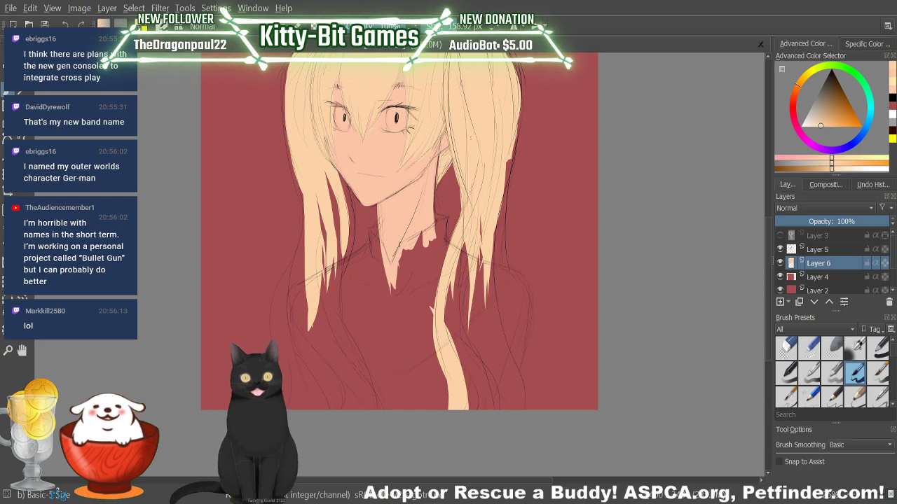
pyautogui.hotkey('ctrl', 'z')
pyautogui.moveTo(460, 403); pyautogui.dragTo(442, 308)
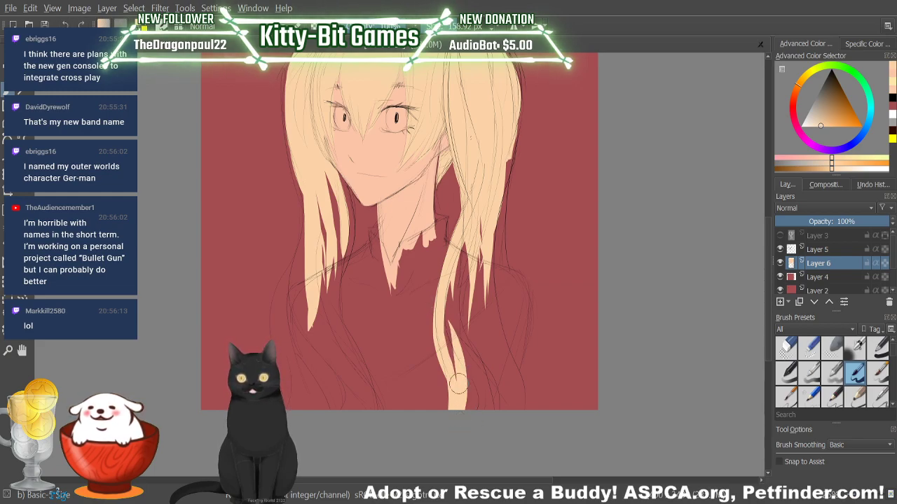
pyautogui.moveTo(456, 381); pyautogui.dragTo(454, 275)
pyautogui.moveTo(472, 220); pyautogui.dragTo(464, 370)
pyautogui.moveTo(454, 302); pyautogui.dragTo(493, 410)
pyautogui.moveTo(453, 339); pyautogui.dragTo(483, 410)
pyautogui.moveTo(471, 311); pyautogui.dragTo(477, 389)
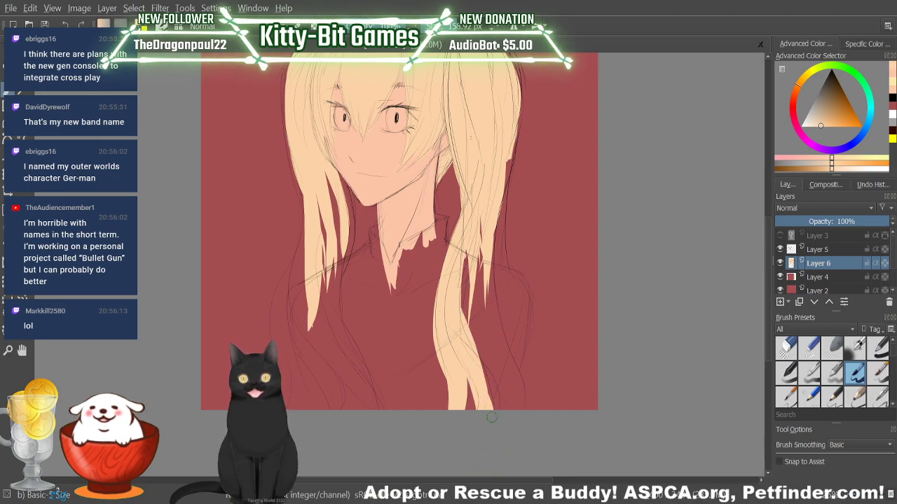
# Step: Fill the lower half of the right-hand ponytail with overlapping cream strands reaching the canvas's lower edge
pyautogui.moveTo(465, 252); pyautogui.dragTo(490, 409)
pyautogui.moveTo(474, 280); pyautogui.dragTo(499, 404)
pyautogui.moveTo(477, 325); pyautogui.dragTo(507, 411)
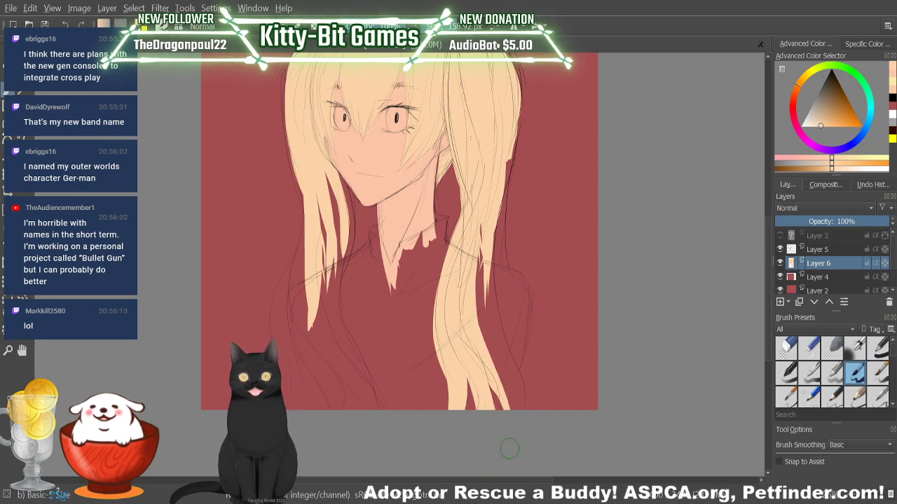
pyautogui.moveTo(476, 301); pyautogui.dragTo(514, 411)
pyautogui.moveTo(478, 274); pyautogui.dragTo(502, 390)
pyautogui.moveTo(483, 247); pyautogui.dragTo(488, 363)
pyautogui.moveTo(482, 263)
pyautogui.mouseDown()
pyautogui.moveTo(484, 302)
pyautogui.moveTo(483, 267)
pyautogui.moveTo(527, 418)
pyautogui.mouseUp()
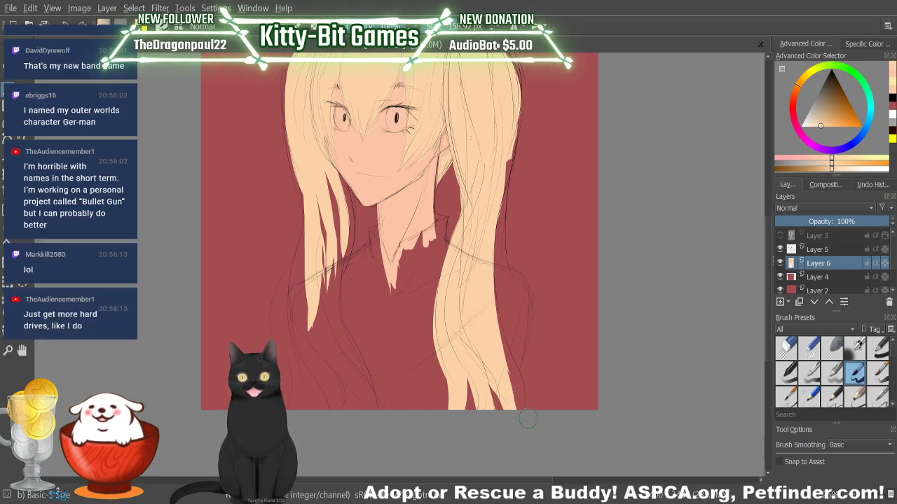
# Step: Redo the ponytail's outermost bottom strand in cream and add a separate pointed strand along its outer edge at shoulder height
pyautogui.moveTo(489, 286); pyautogui.dragTo(524, 412)
pyautogui.hotkey('ctrl', 'z')
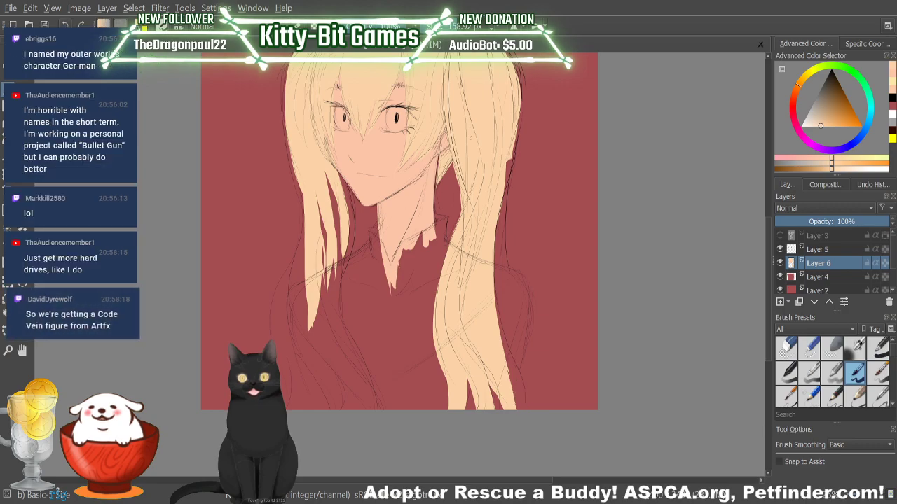
pyautogui.moveTo(515, 405); pyautogui.dragTo(502, 335)
pyautogui.moveTo(524, 421); pyautogui.dragTo(504, 280)
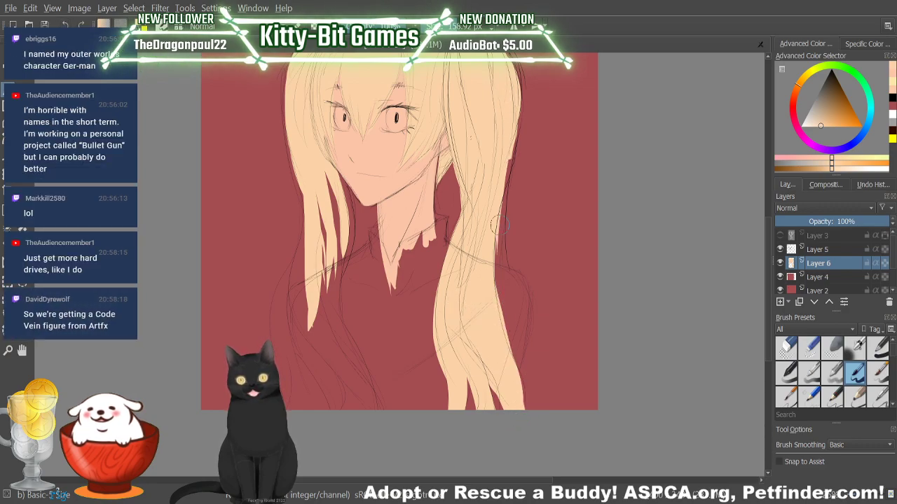
pyautogui.moveTo(510, 288); pyautogui.dragTo(502, 185)
pyautogui.moveTo(509, 222); pyautogui.dragTo(506, 160)
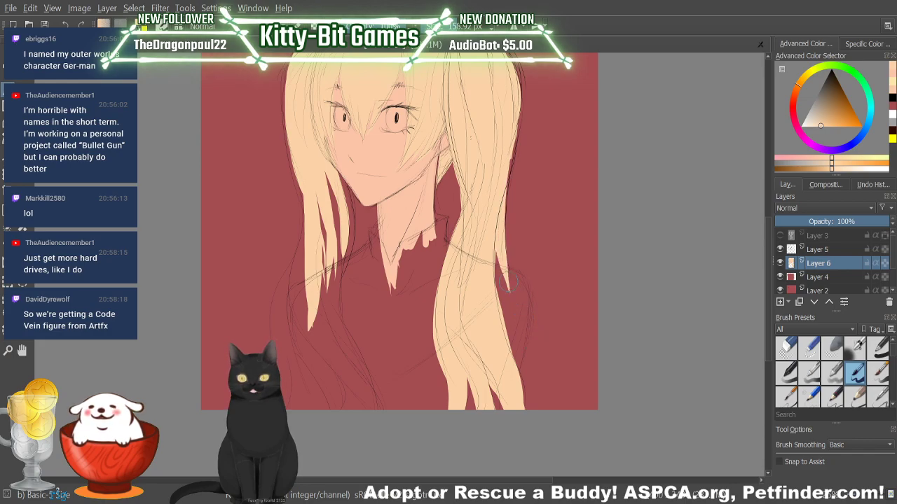
pyautogui.moveTo(510, 246); pyautogui.dragTo(505, 160)
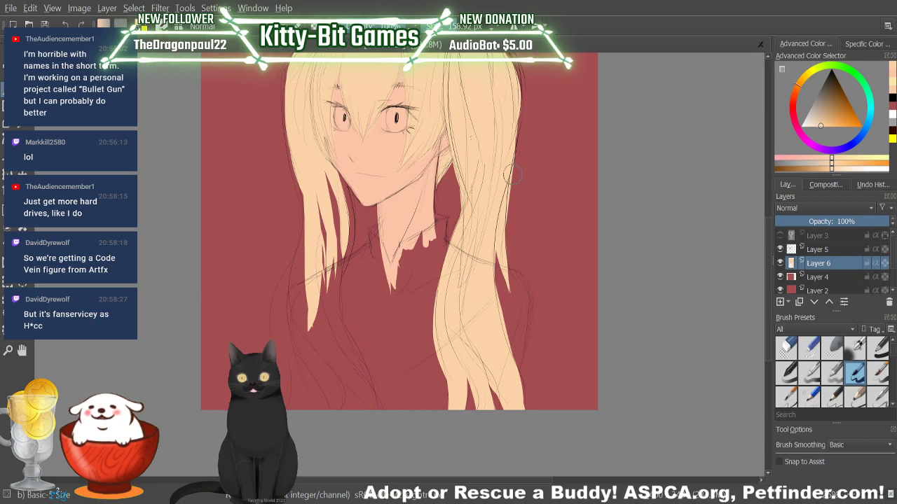
# Step: Fill the gap along the top of the crown in cream and erase the paint that sticks out above the outline
pyautogui.scroll(3, 491, 222)
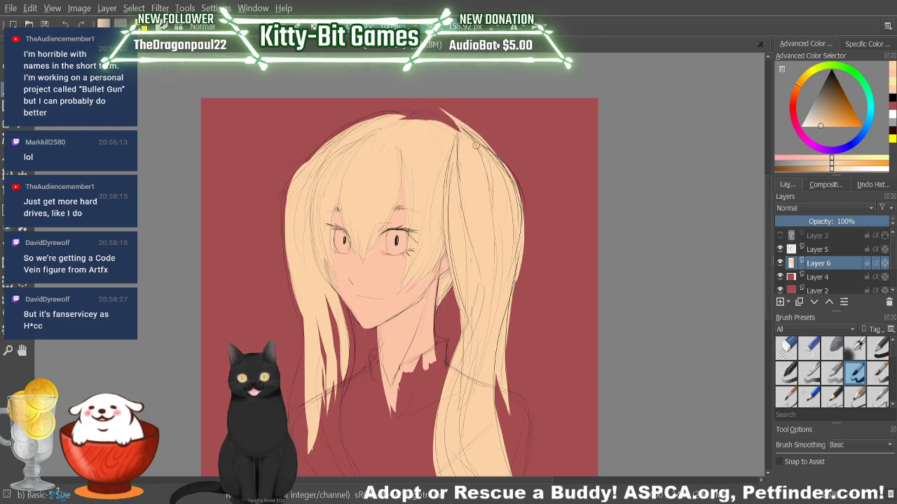
pyautogui.moveTo(456, 129)
pyautogui.mouseDown()
pyautogui.moveTo(407, 118)
pyautogui.moveTo(384, 133)
pyautogui.mouseUp()
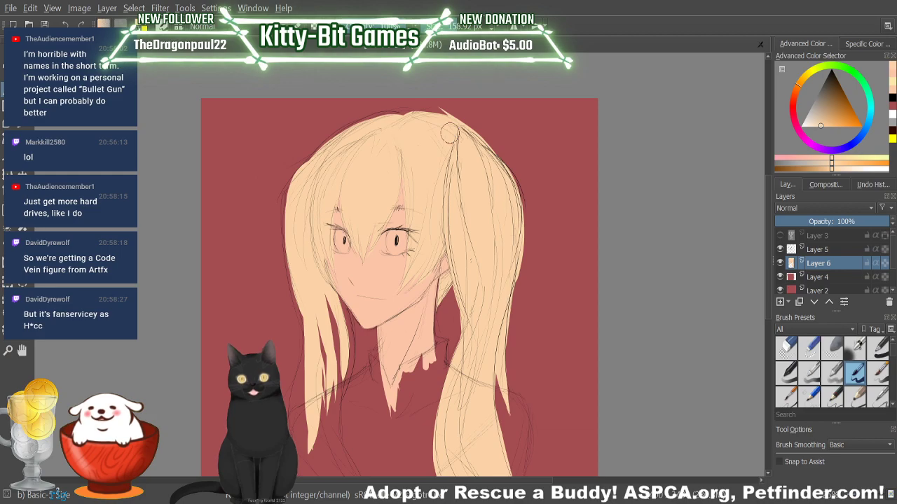
pyautogui.press('/')
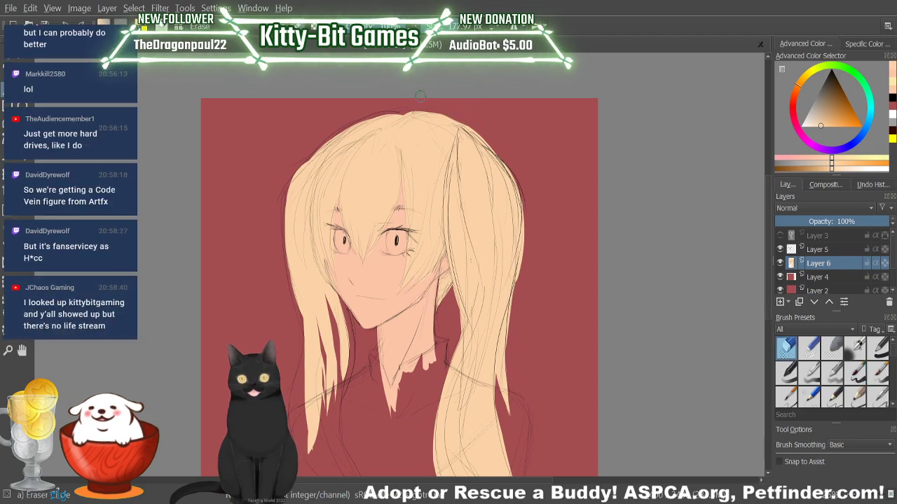
pyautogui.press('/')
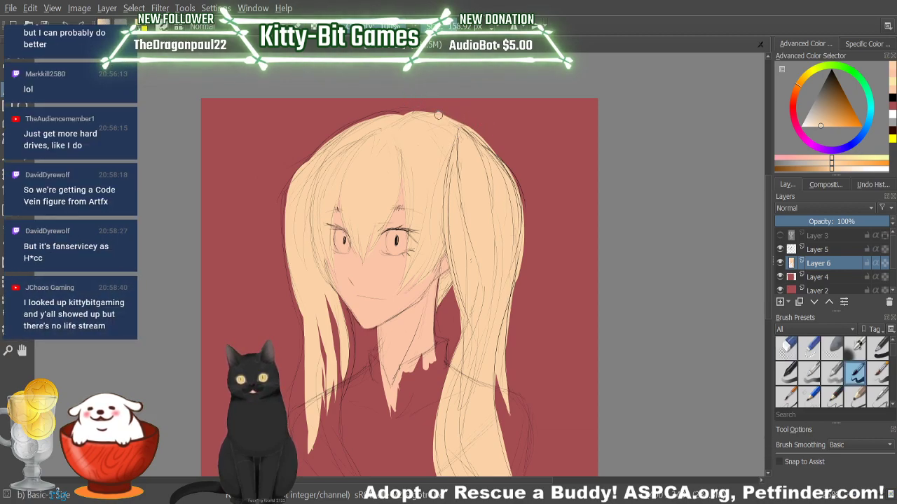
pyautogui.moveTo(438, 115)
pyautogui.mouseDown()
pyautogui.moveTo(466, 137)
pyautogui.moveTo(455, 127)
pyautogui.mouseUp()
pyautogui.hotkey('ctrl', 'z')
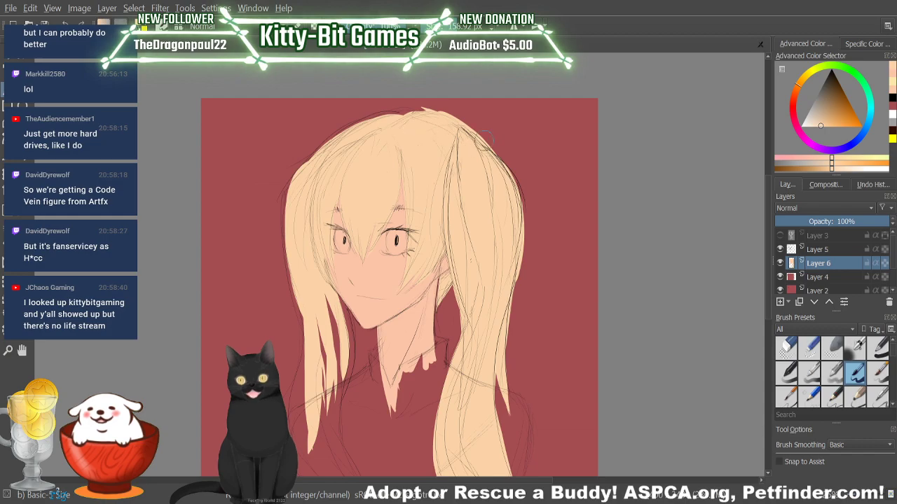
pyautogui.press('e')
pyautogui.moveTo(423, 110); pyautogui.dragTo(452, 114)
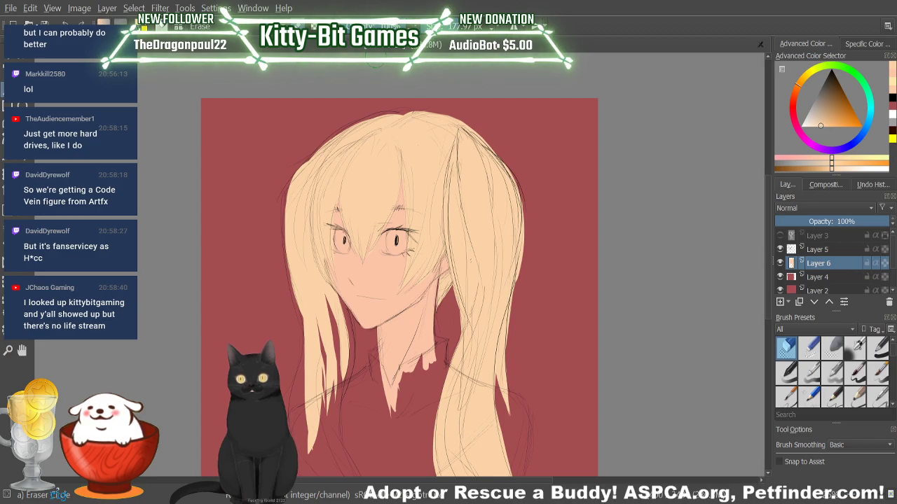
# Step: Round the outline from the crown into the right-hand ponytail in cream and build up the ponytail's upper outer edge
pyautogui.press('/')
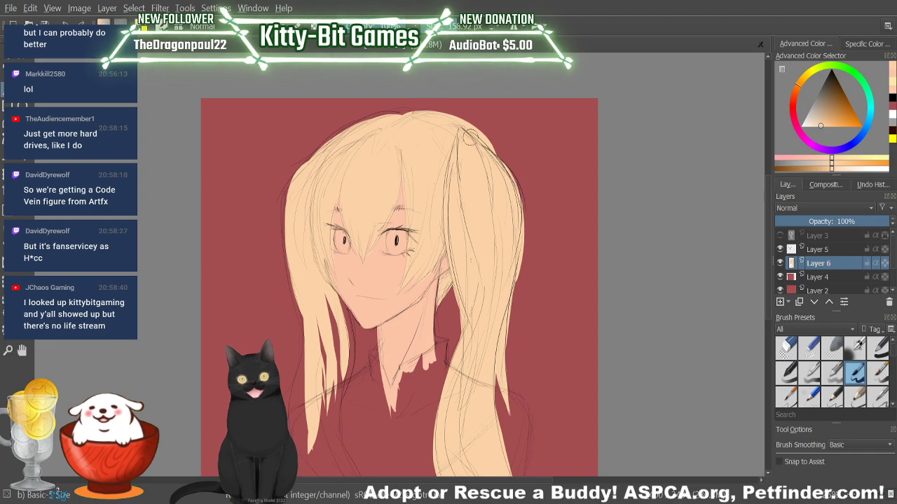
pyautogui.press('/')
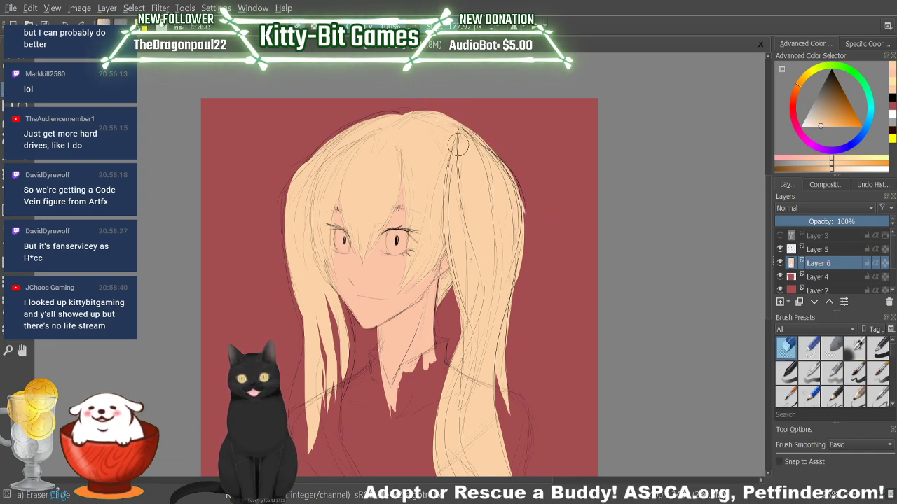
pyautogui.press('/')
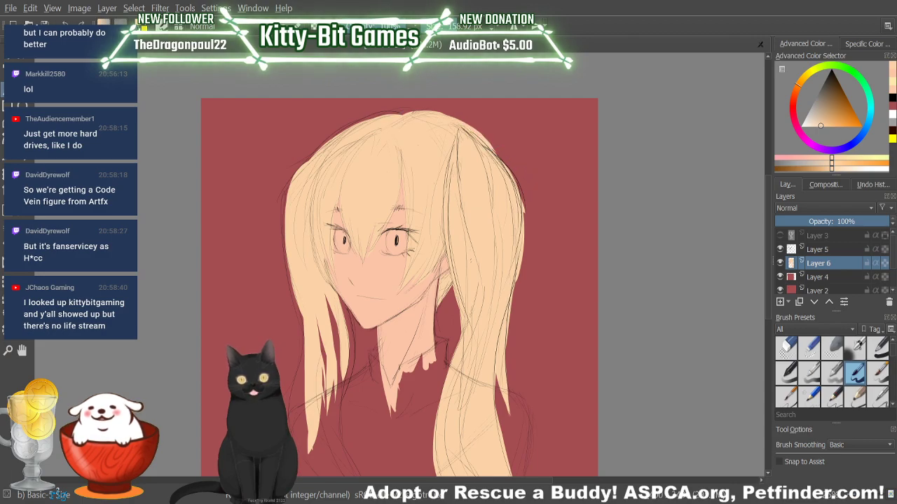
pyautogui.moveTo(448, 117); pyautogui.dragTo(494, 151)
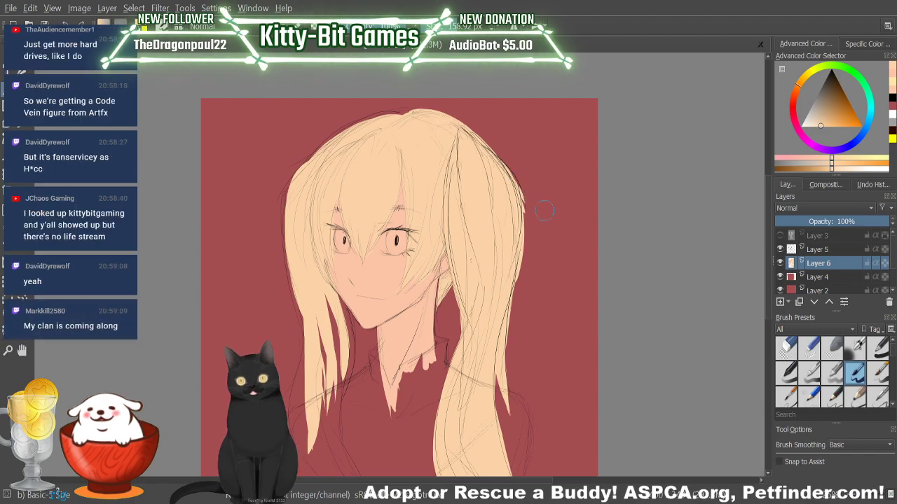
pyautogui.moveTo(525, 181); pyautogui.dragTo(516, 204)
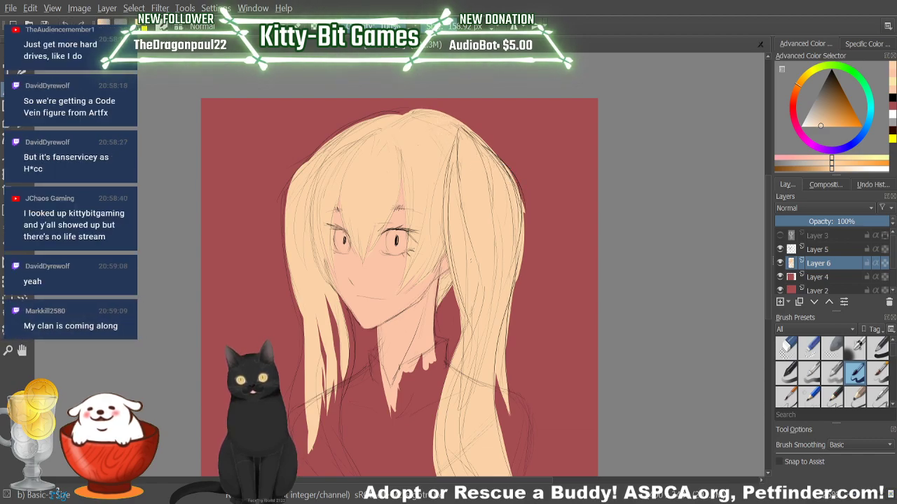
pyautogui.moveTo(410, 130); pyautogui.dragTo(472, 110)
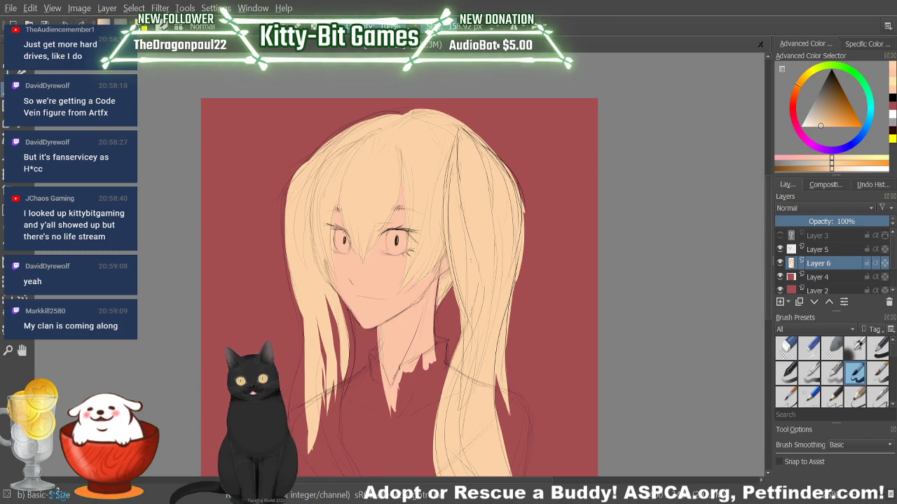
pyautogui.moveTo(517, 194); pyautogui.dragTo(524, 248)
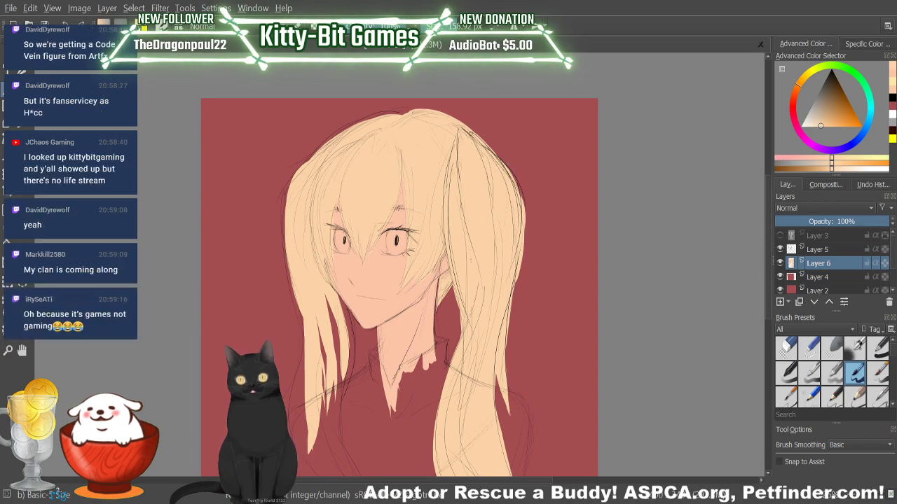
pyautogui.moveTo(491, 135)
pyautogui.mouseDown()
pyautogui.moveTo(526, 228)
pyautogui.moveTo(523, 162)
pyautogui.mouseUp()
# Step: Trim the outer edge of the upper right-hand ponytail with the eraser and repaint its curve in cream
pyautogui.press('/')
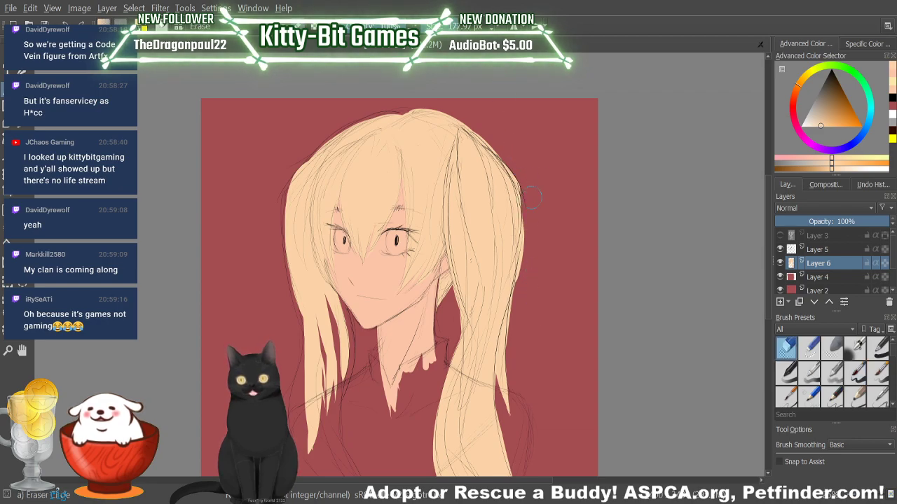
pyautogui.press('/')
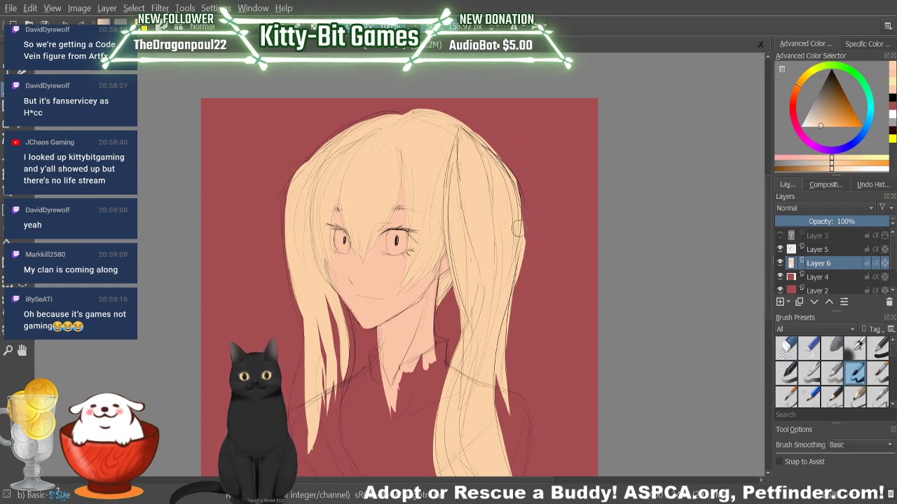
pyautogui.moveTo(517, 158); pyautogui.dragTo(524, 277)
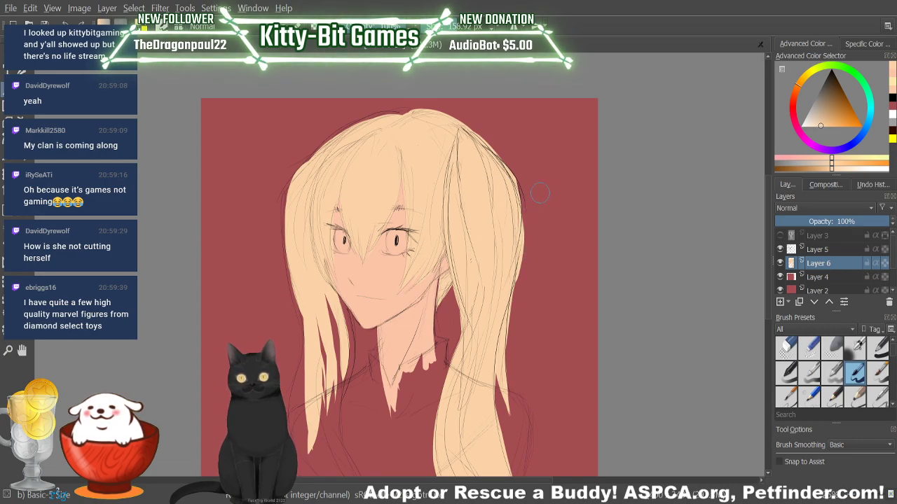
pyautogui.press('e')
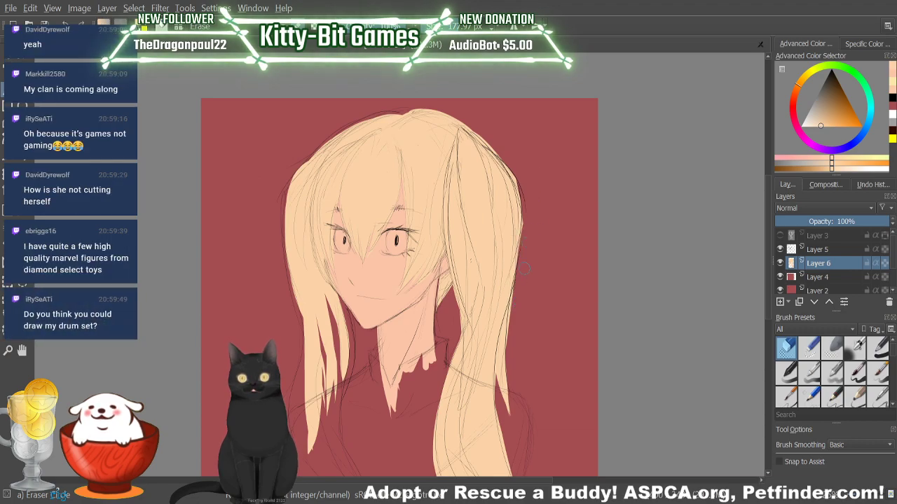
pyautogui.press('e')
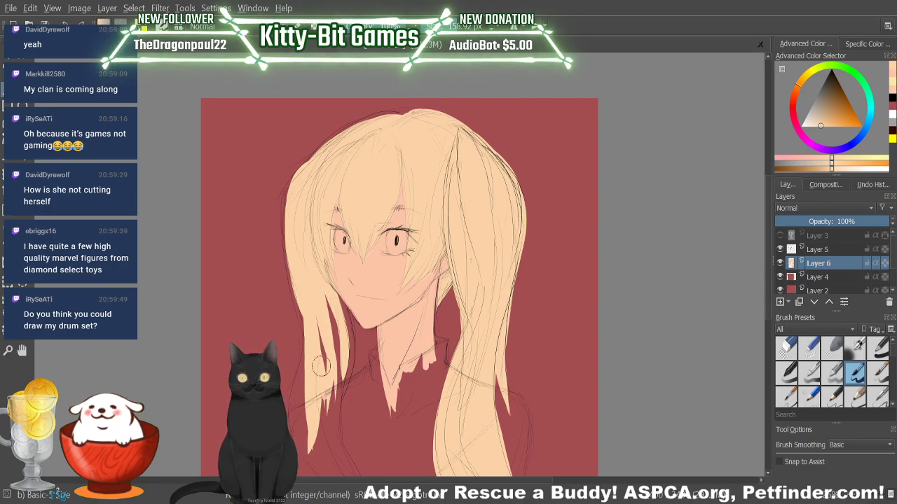
# Step: Widen the upper outer edge of the left-hand hair in cream, redoing the stroke that curves up toward the crown
pyautogui.moveTo(290, 206); pyautogui.dragTo(291, 312)
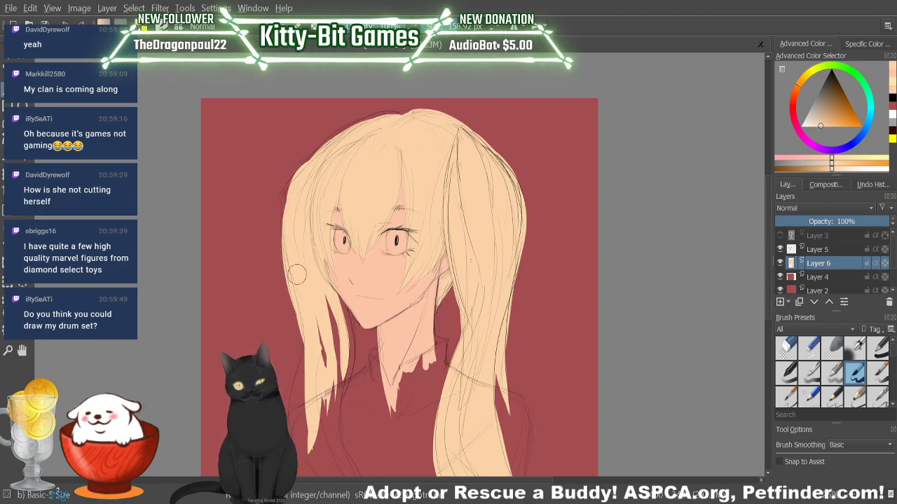
pyautogui.moveTo(284, 249); pyautogui.dragTo(294, 161)
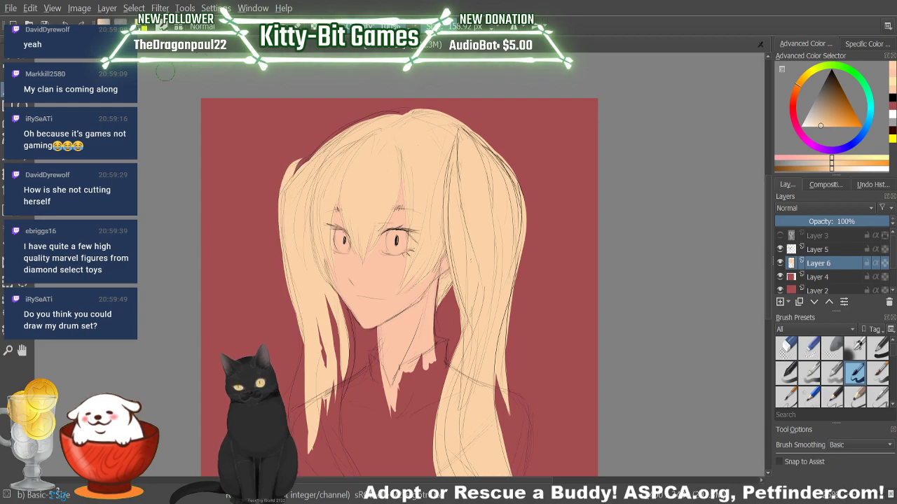
pyautogui.hotkey('ctrl', 'z')
pyautogui.moveTo(283, 241); pyautogui.dragTo(308, 151)
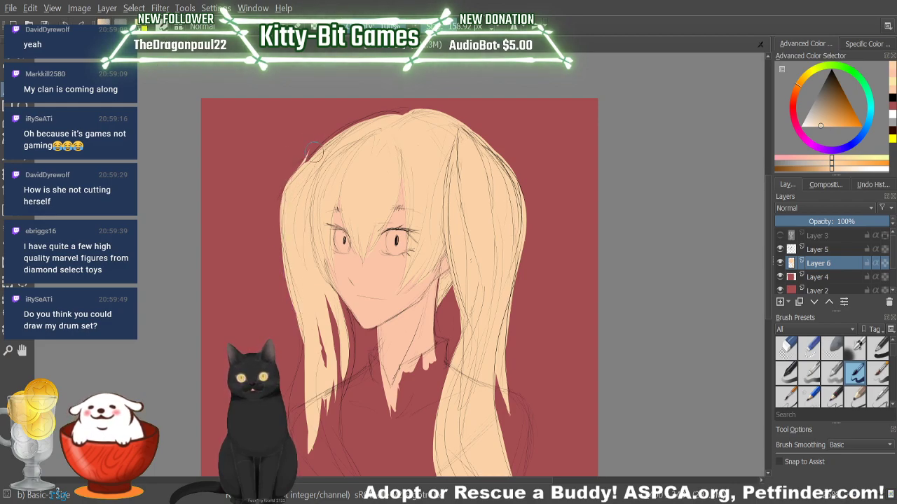
pyautogui.press('e')
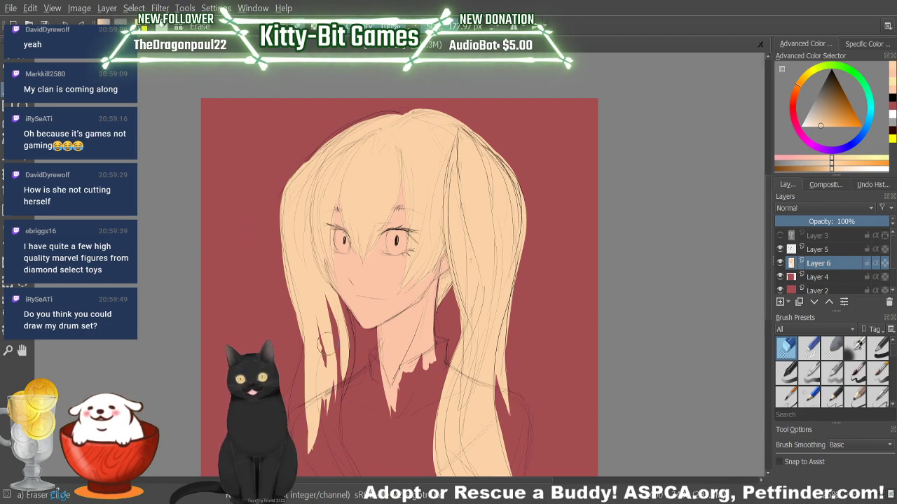
# Step: Fill the gap along the crown's left side in cream, then erase the excess above the outline and patch the top
pyautogui.press('e')
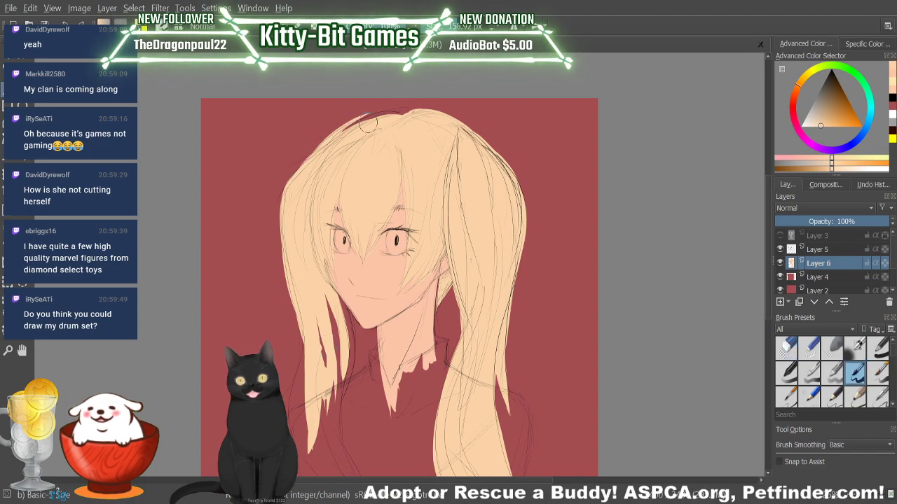
pyautogui.moveTo(368, 124)
pyautogui.mouseDown()
pyautogui.moveTo(350, 125)
pyautogui.moveTo(423, 121)
pyautogui.moveTo(400, 112)
pyautogui.moveTo(409, 118)
pyautogui.mouseUp()
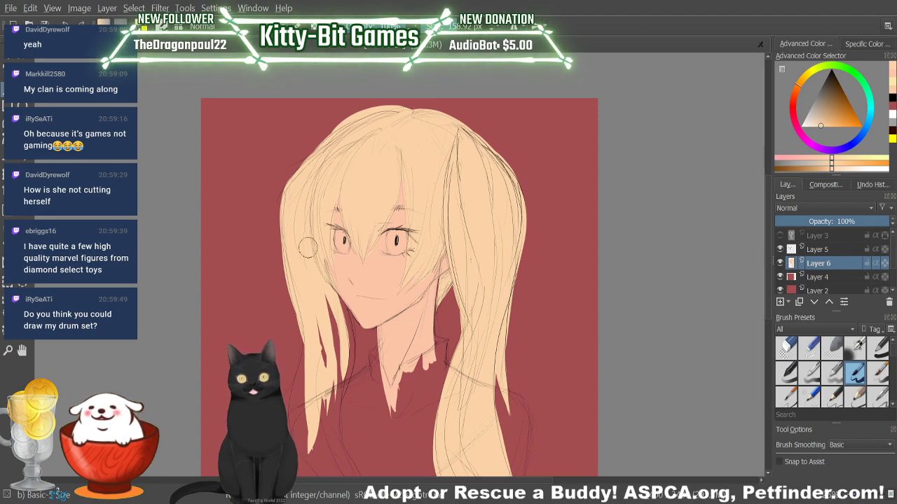
pyautogui.press('e')
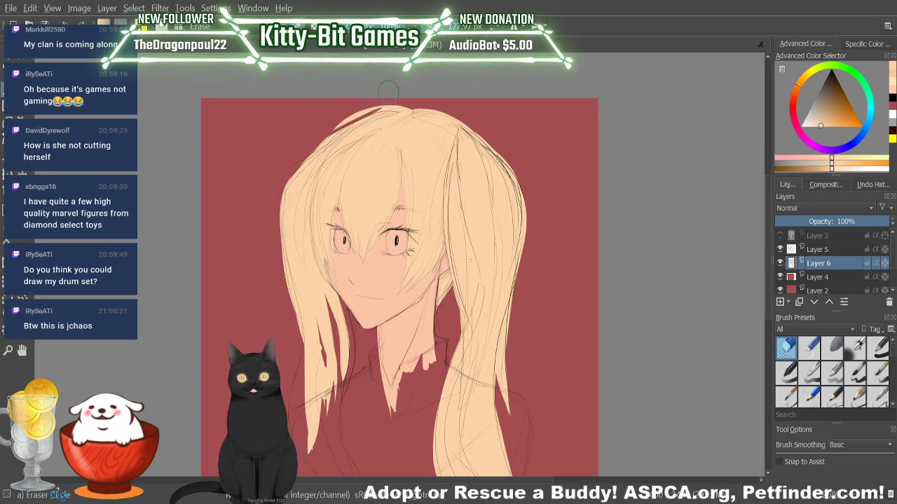
pyautogui.moveTo(381, 111); pyautogui.dragTo(330, 133)
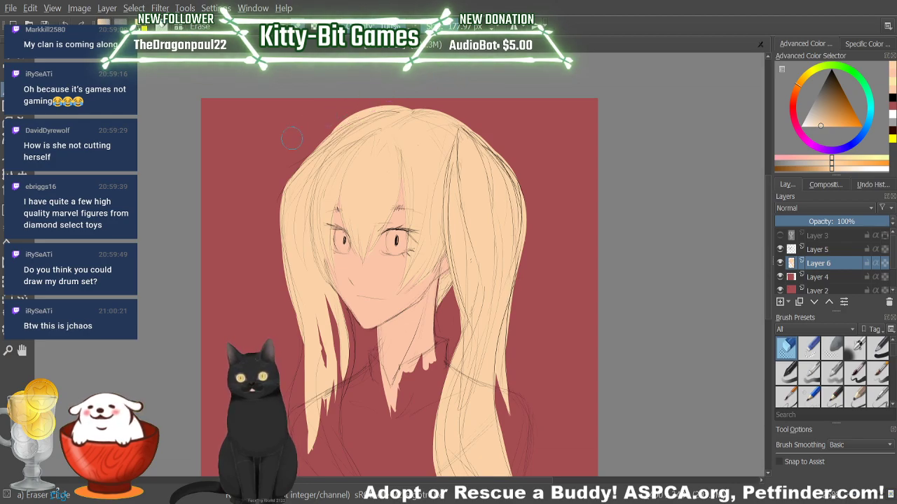
pyautogui.moveTo(283, 155)
pyautogui.mouseDown()
pyautogui.moveTo(358, 115)
pyautogui.moveTo(430, 97)
pyautogui.mouseUp()
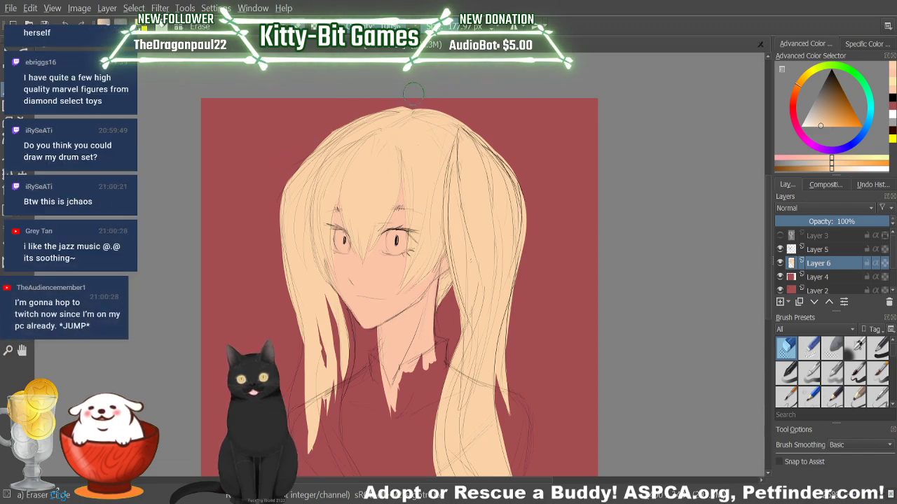
pyautogui.press('/')
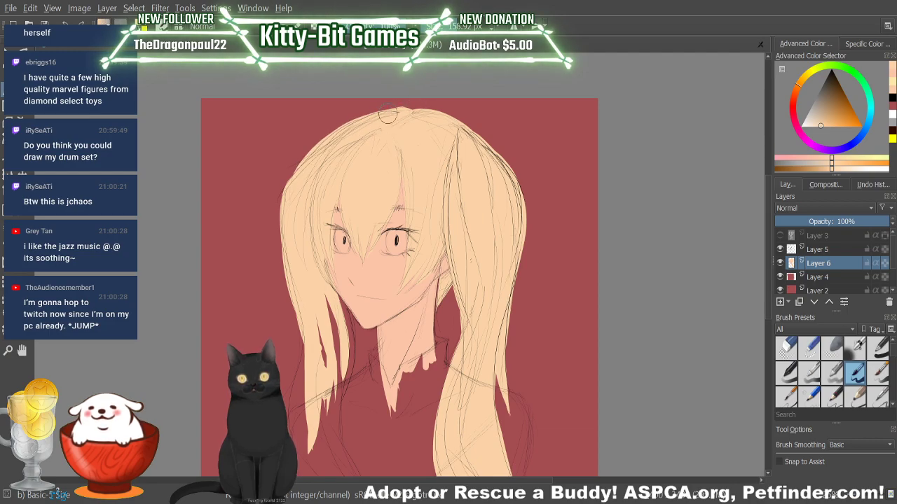
pyautogui.press('/')
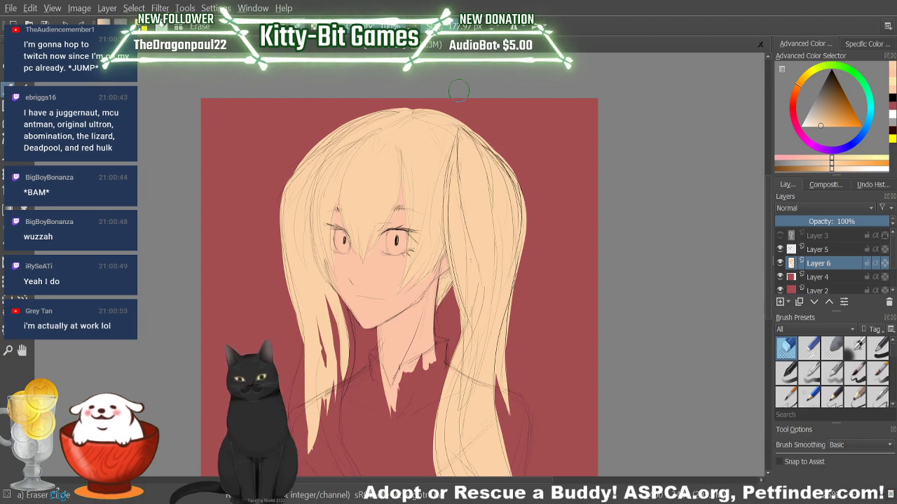
# Step: Extend the outer side of the left-hand ponytail in cream past the shoulder into a tapering lock that curves inward
pyautogui.press('/')
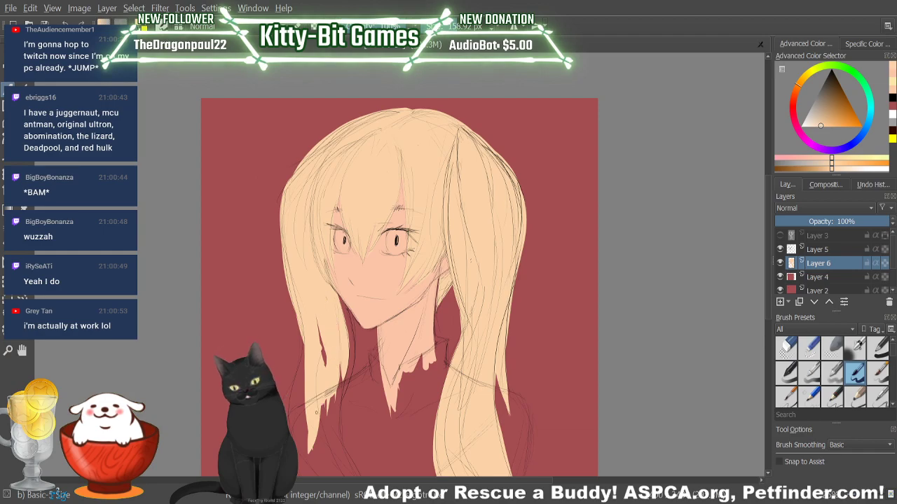
pyautogui.scroll(1, 769, 258)
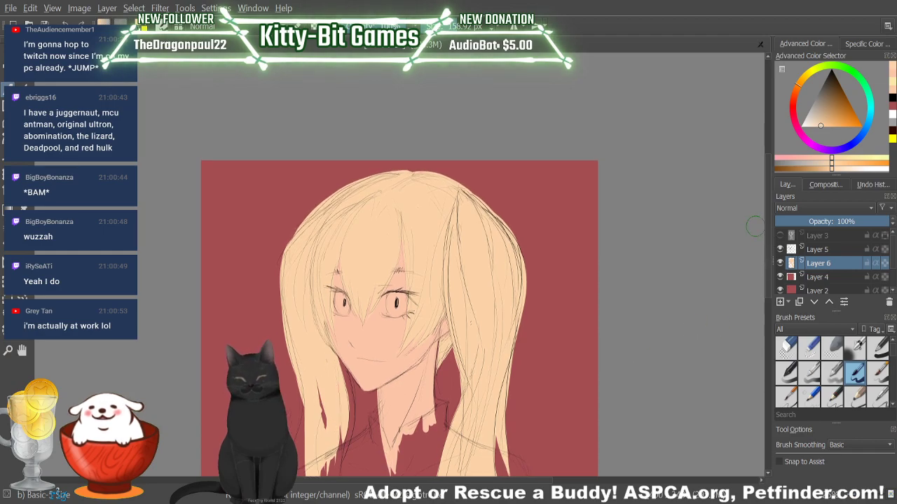
pyautogui.scroll(-4, 768, 279)
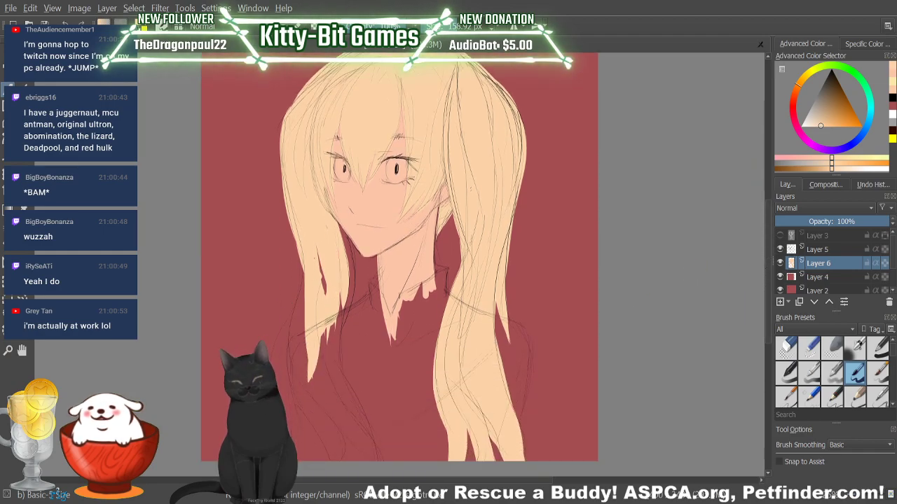
pyautogui.moveTo(302, 288); pyautogui.dragTo(329, 417)
pyautogui.moveTo(320, 386); pyautogui.dragTo(355, 447)
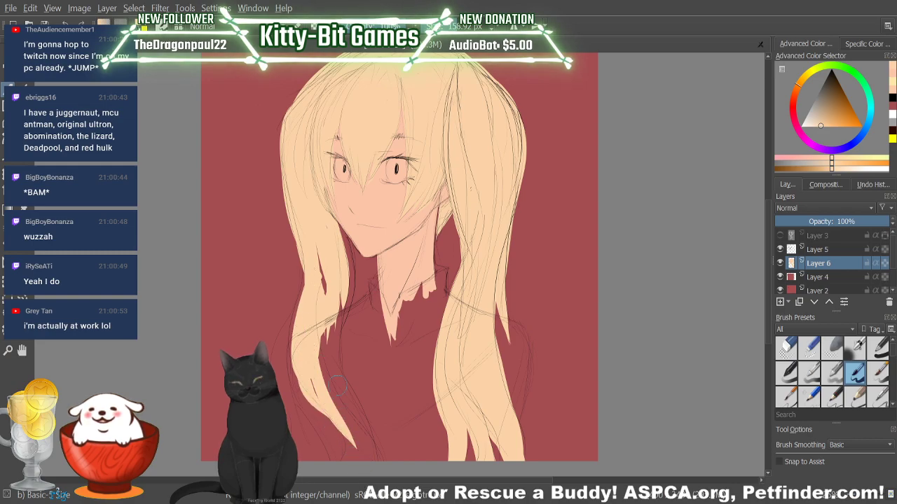
# Step: Carry the left-hand ponytail down to the canvas's bottom edge in cream and fill the gaps between its strands
pyautogui.scroll(-3, 769, 290)
pyautogui.moveTo(320, 240); pyautogui.dragTo(369, 355)
pyautogui.moveTo(313, 169); pyautogui.dragTo(333, 291)
pyautogui.moveTo(314, 200)
pyautogui.mouseDown()
pyautogui.moveTo(319, 242)
pyautogui.moveTo(319, 229)
pyautogui.moveTo(366, 335)
pyautogui.moveTo(376, 388)
pyautogui.mouseUp()
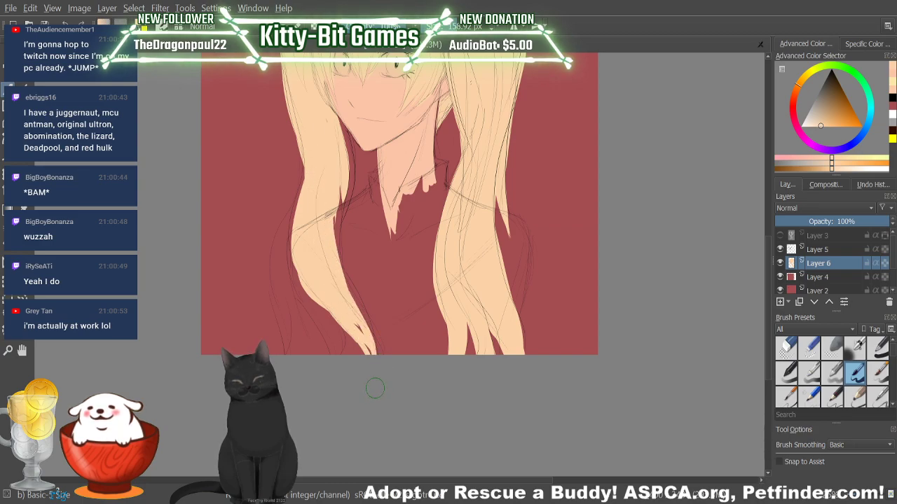
pyautogui.moveTo(327, 255)
pyautogui.mouseDown()
pyautogui.moveTo(358, 342)
pyautogui.moveTo(341, 262)
pyautogui.mouseUp()
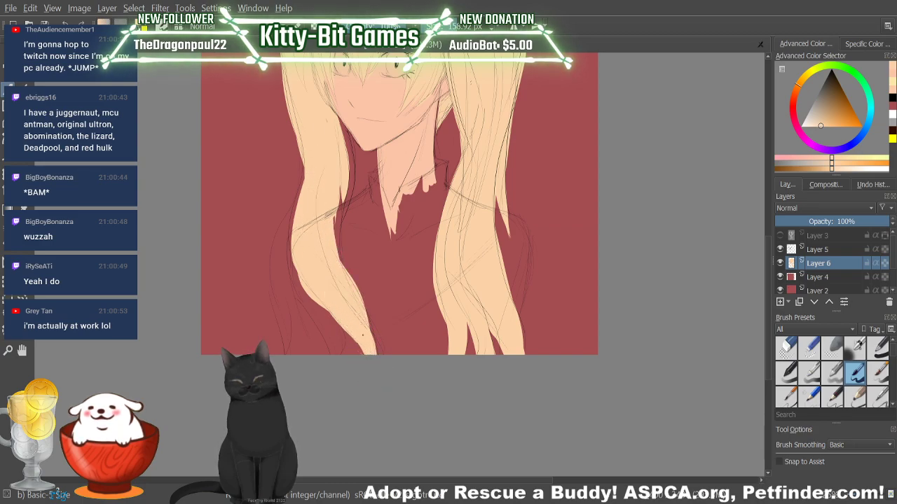
# Step: Widen the left-hand ponytail in cream along its inner edge below the jaw and its outer edge around the shoulder
pyautogui.moveTo(341, 174); pyautogui.dragTo(339, 279)
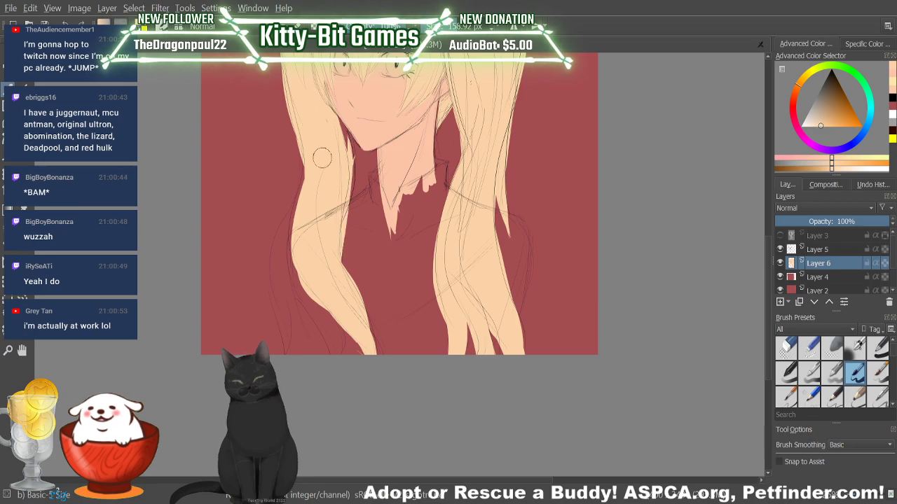
pyautogui.rightClick(343, 225)
pyautogui.click(170, 219)
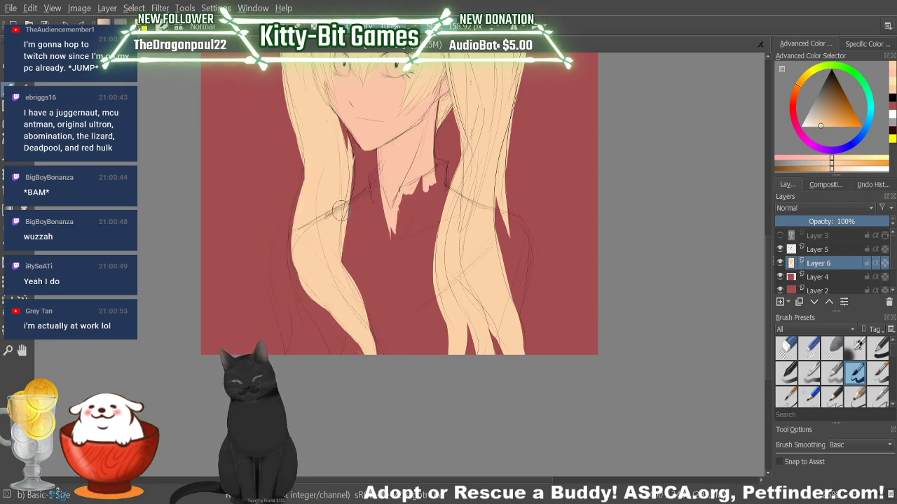
pyautogui.moveTo(350, 235)
pyautogui.mouseDown()
pyautogui.moveTo(337, 208)
pyautogui.moveTo(349, 130)
pyautogui.mouseUp()
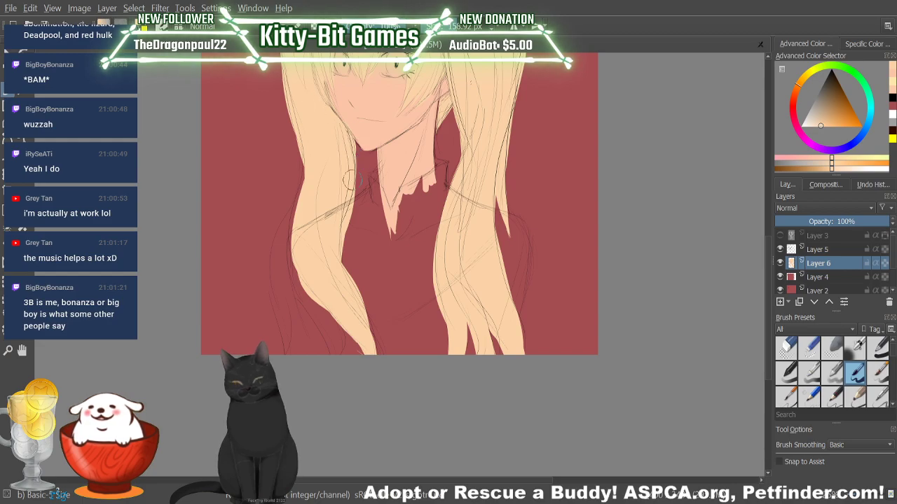
pyautogui.moveTo(301, 141); pyautogui.dragTo(300, 223)
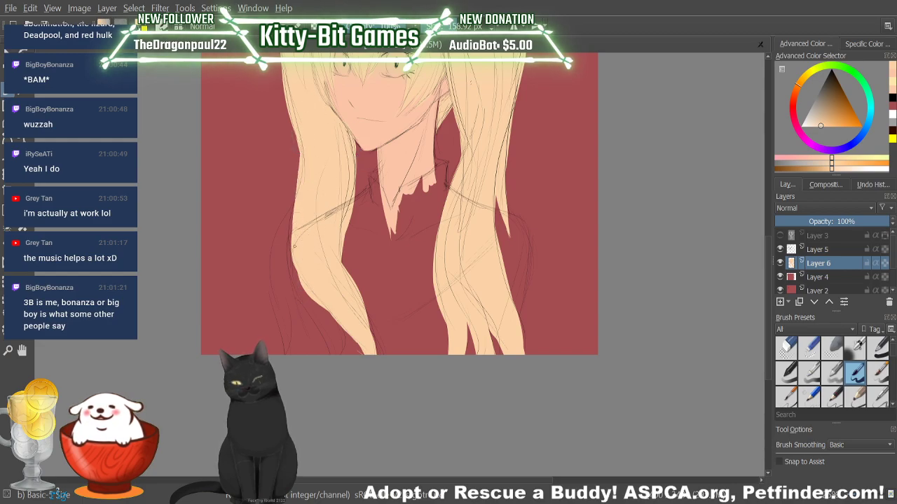
pyautogui.moveTo(297, 184); pyautogui.dragTo(307, 294)
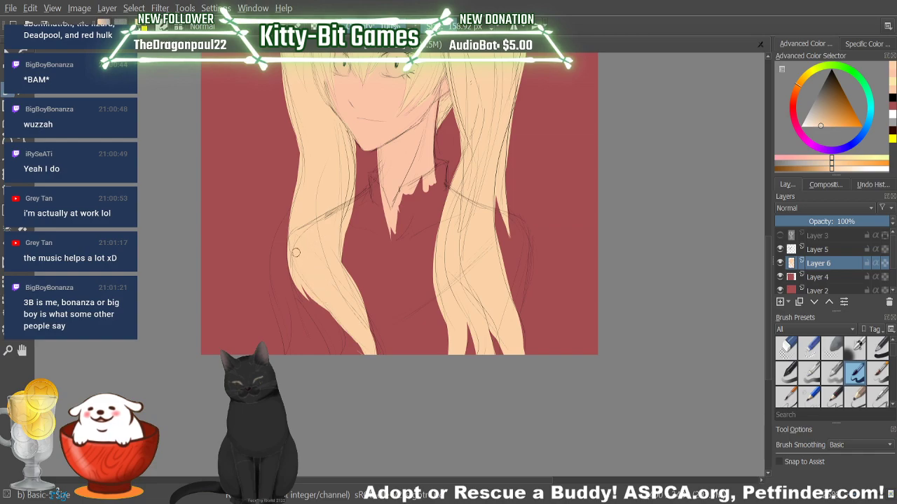
# Step: Paint an outer cream strand from the left-hand ponytail's shoulder area to the canvas's bottom edge and fill it in solidly
pyautogui.moveTo(296, 253)
pyautogui.mouseDown()
pyautogui.moveTo(324, 354)
pyautogui.moveTo(280, 265)
pyautogui.mouseUp()
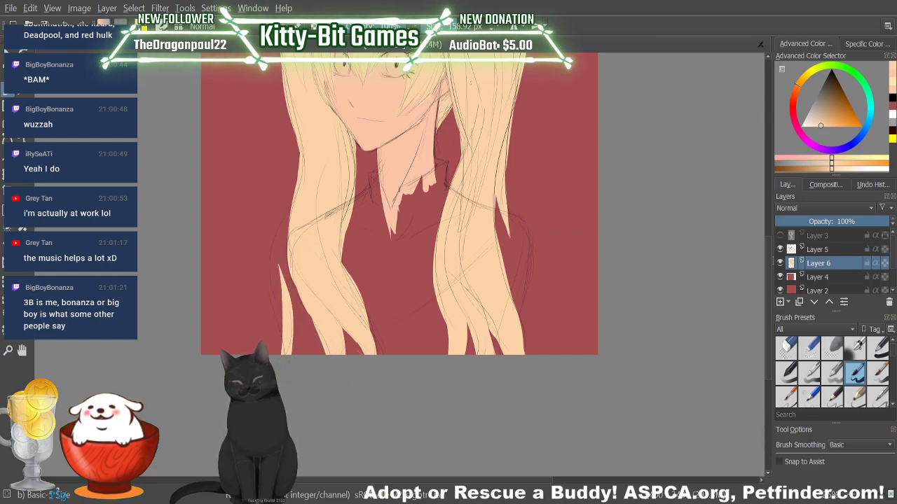
pyautogui.moveTo(288, 337); pyautogui.dragTo(305, 176)
pyautogui.hotkey('ctrl', 'z')
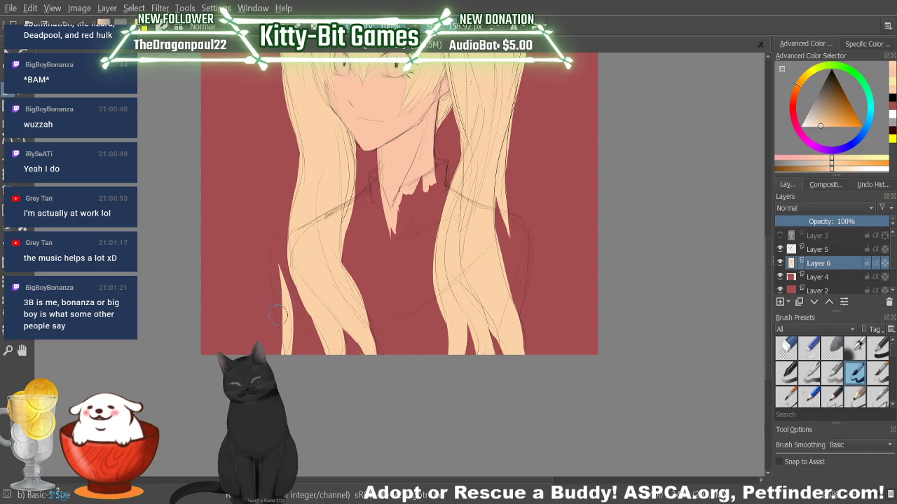
pyautogui.moveTo(281, 312); pyautogui.dragTo(289, 214)
pyautogui.moveTo(289, 310); pyautogui.dragTo(281, 236)
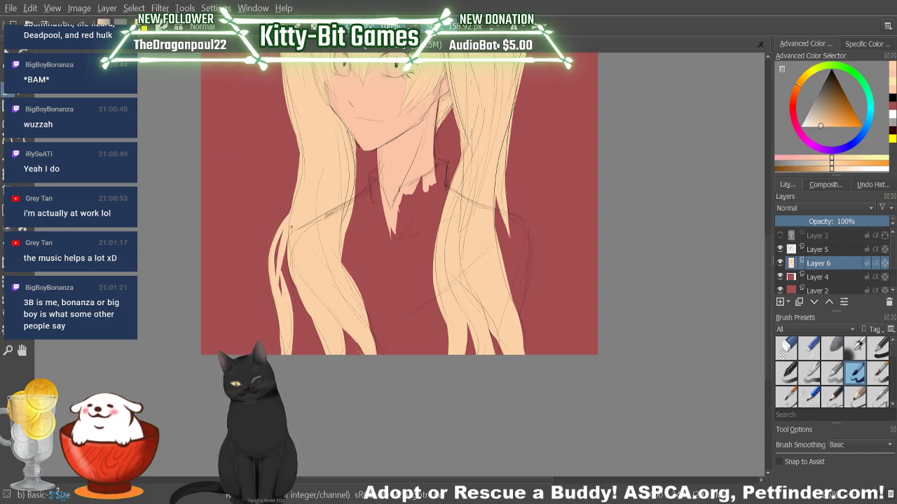
pyautogui.moveTo(285, 305); pyautogui.dragTo(280, 277)
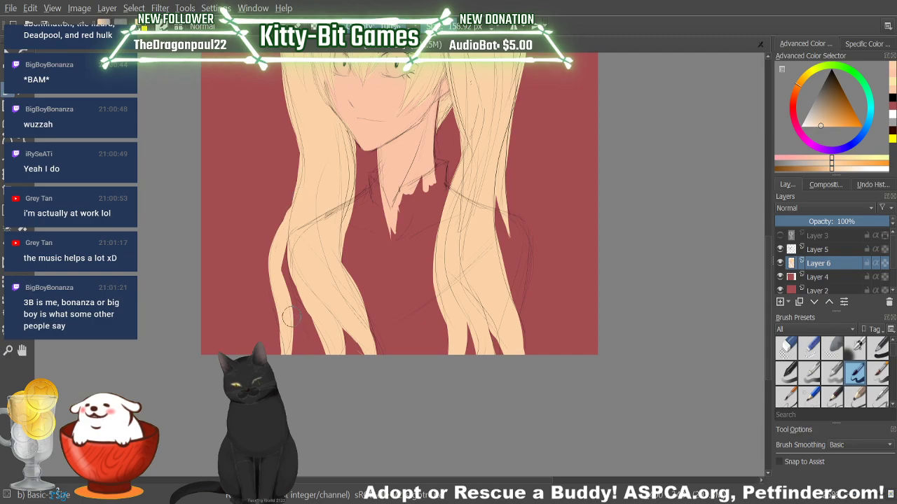
pyautogui.moveTo(288, 310); pyautogui.dragTo(279, 241)
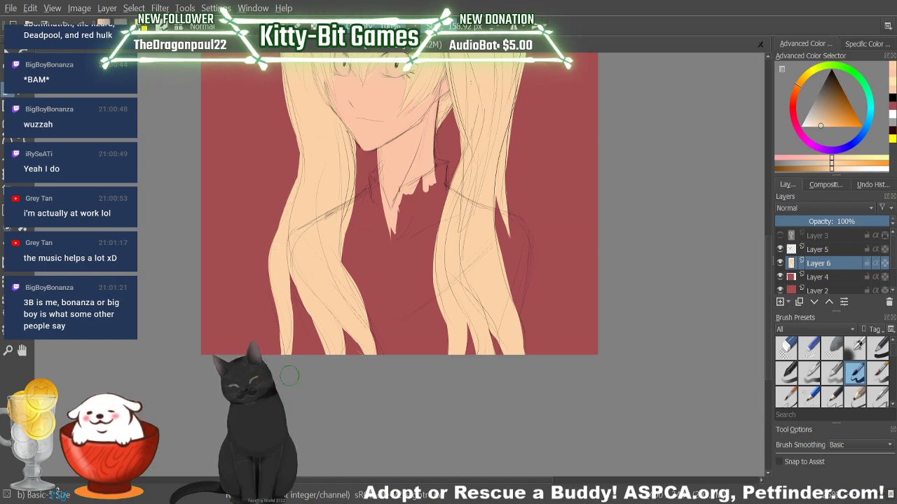
# Step: Trim the left-hand ponytail's outer strand with the eraser and broaden its lower ends in cream, leaving narrow pointed gaps
pyautogui.press('/')
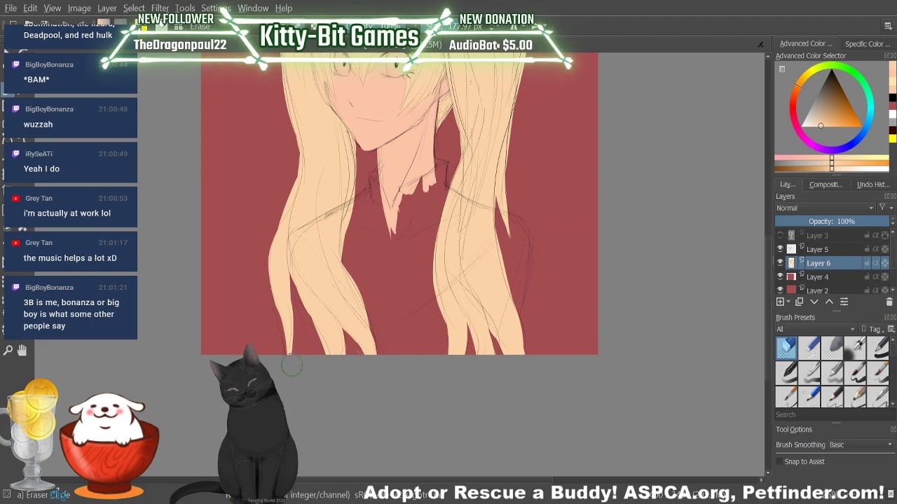
pyautogui.press('/')
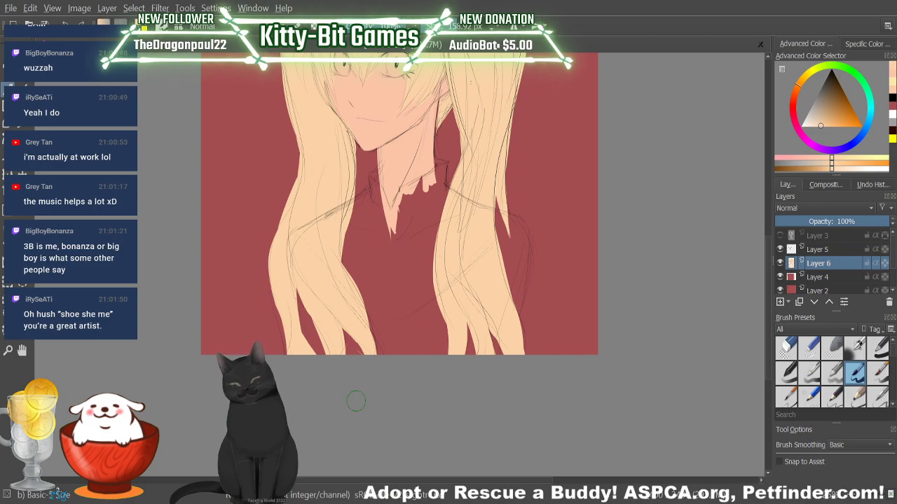
pyautogui.press('e')
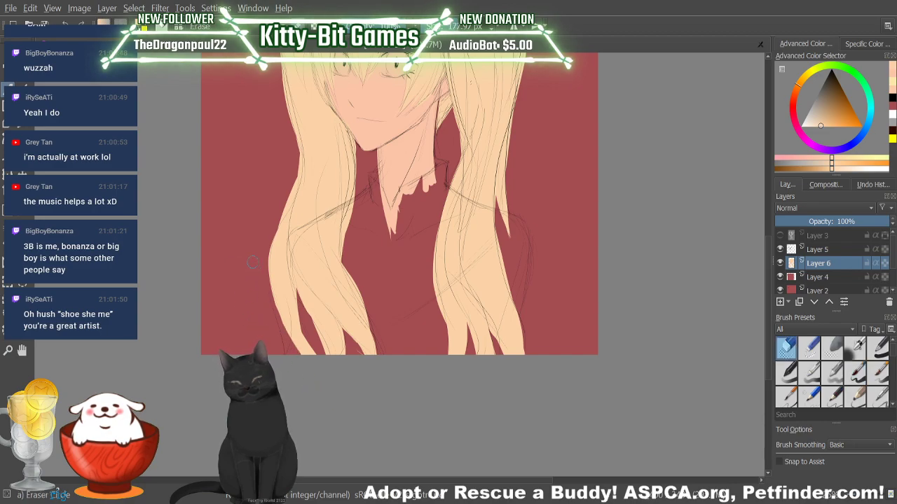
pyautogui.press('e')
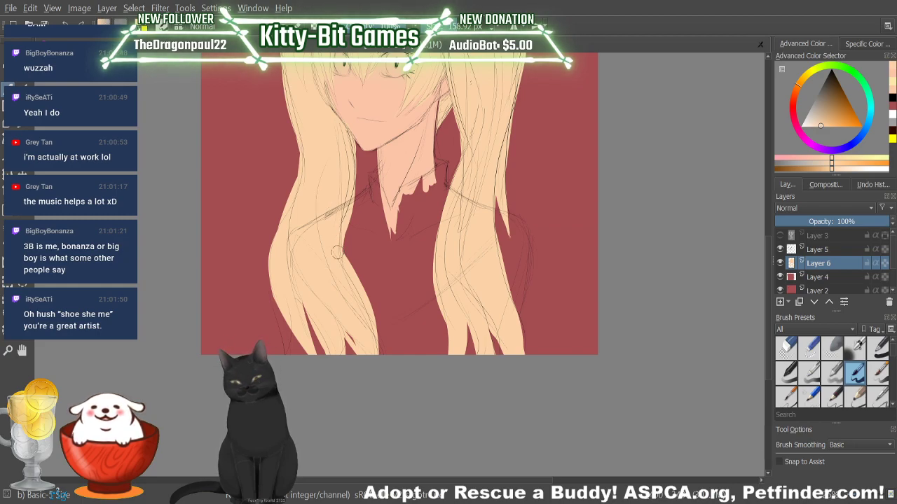
# Step: Trim the left-hand ponytail's outer edge with the eraser from shoulder to crown and smooth its curve in cream
pyautogui.moveTo(768, 266); pyautogui.dragTo(766, 216)
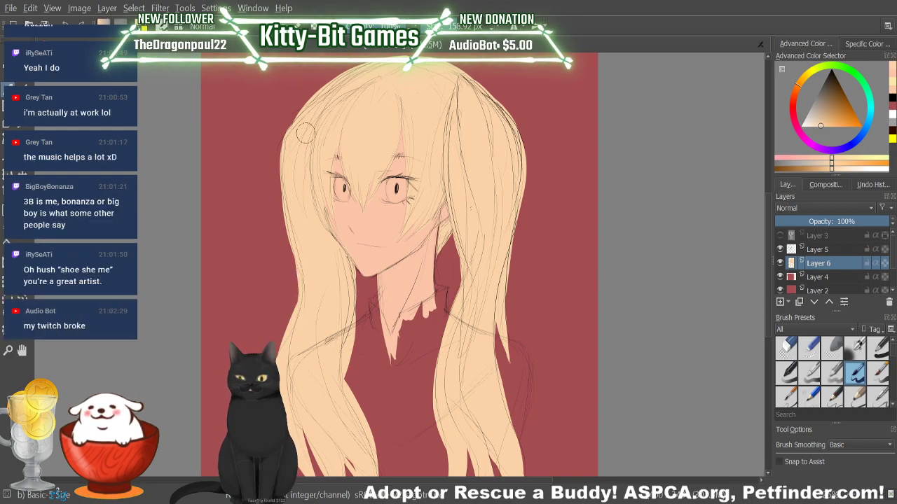
pyautogui.press('e')
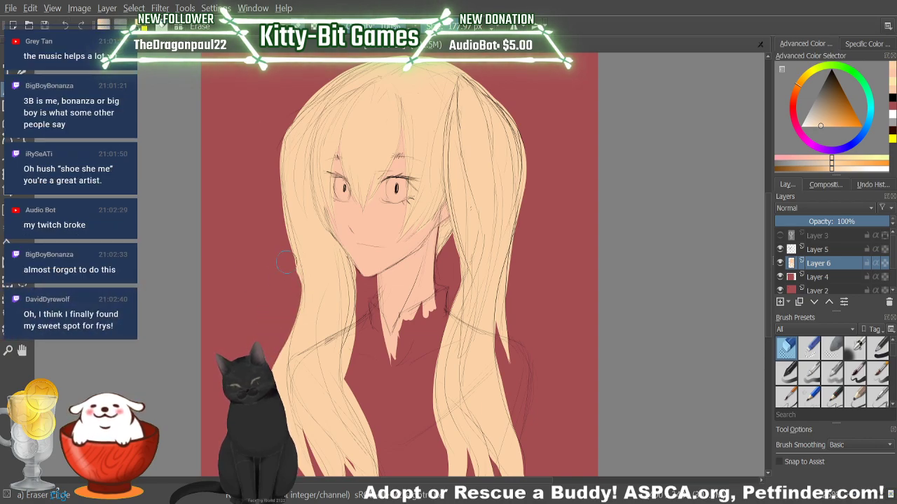
pyautogui.moveTo(290, 284); pyautogui.dragTo(269, 92)
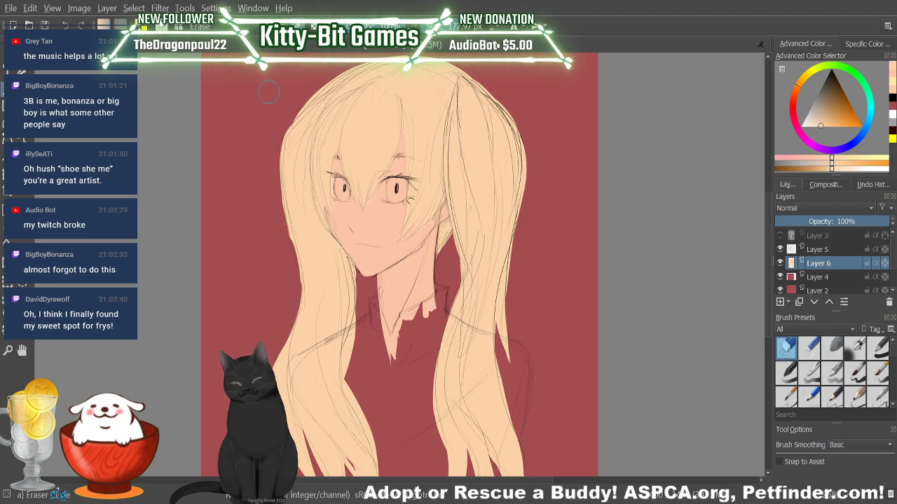
pyautogui.press('/')
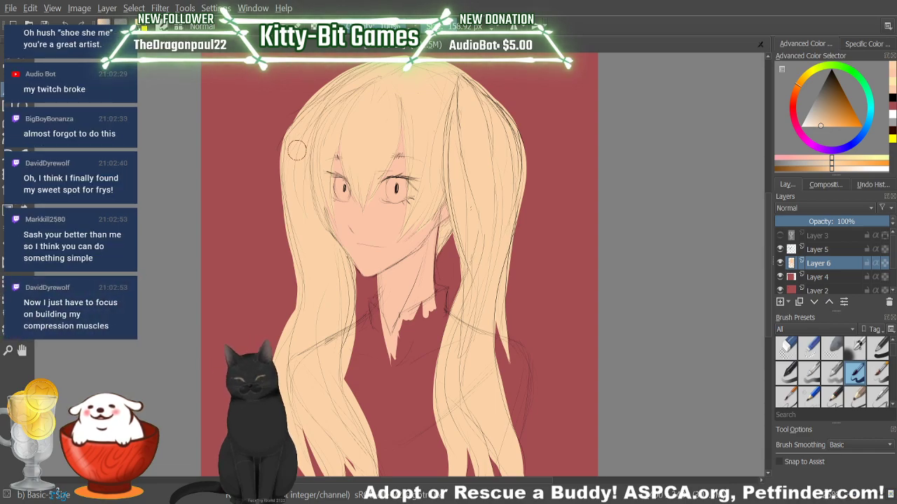
# Step: Paint a small cream strand between the neck and right-hand ponytail, touch up the ear in sampled skin tone, and resample the hair cream
pyautogui.moveTo(438, 227)
pyautogui.mouseDown()
pyautogui.moveTo(435, 265)
pyautogui.moveTo(436, 256)
pyautogui.mouseUp()
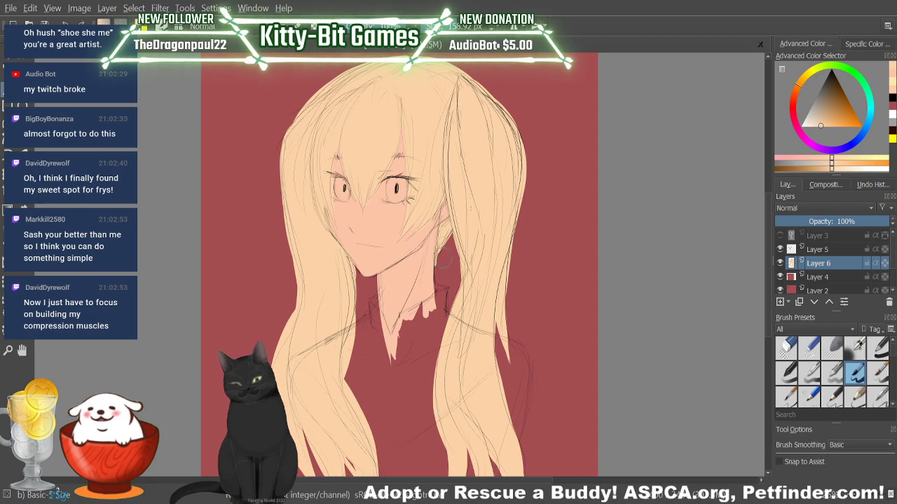
pyautogui.moveTo(443, 260); pyautogui.dragTo(443, 234)
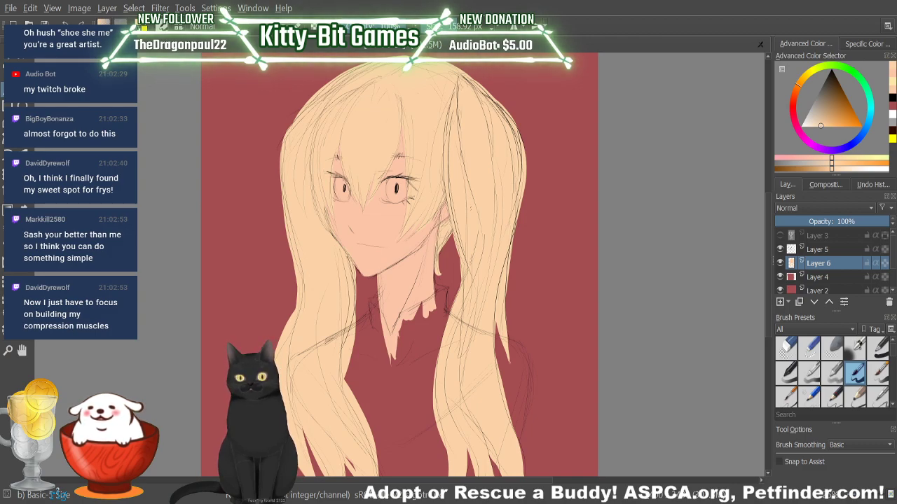
pyautogui.press('p')
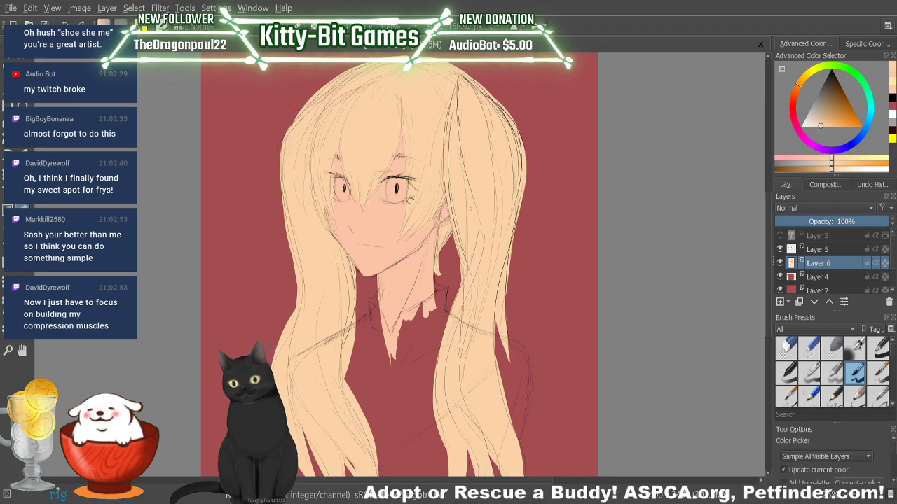
pyautogui.click(374, 267)
pyautogui.press('b')
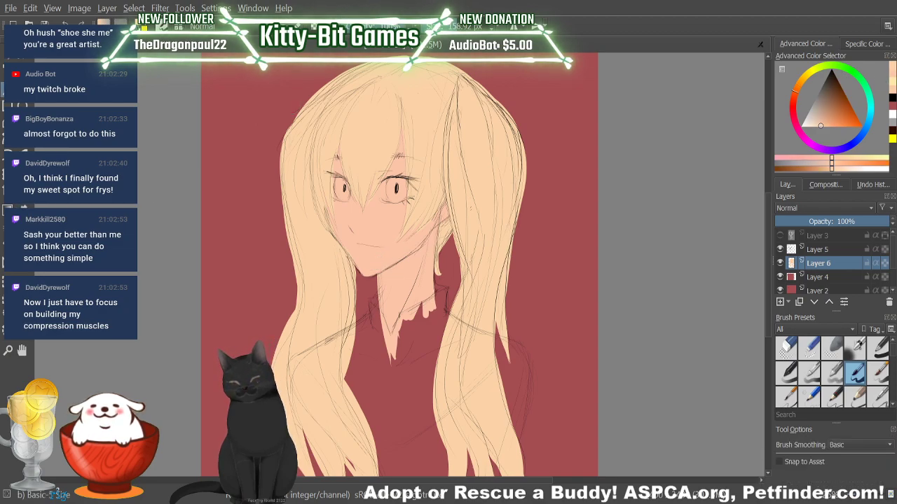
pyautogui.moveTo(442, 210)
pyautogui.mouseDown()
pyautogui.moveTo(448, 228)
pyautogui.moveTo(452, 208)
pyautogui.moveTo(450, 223)
pyautogui.mouseUp()
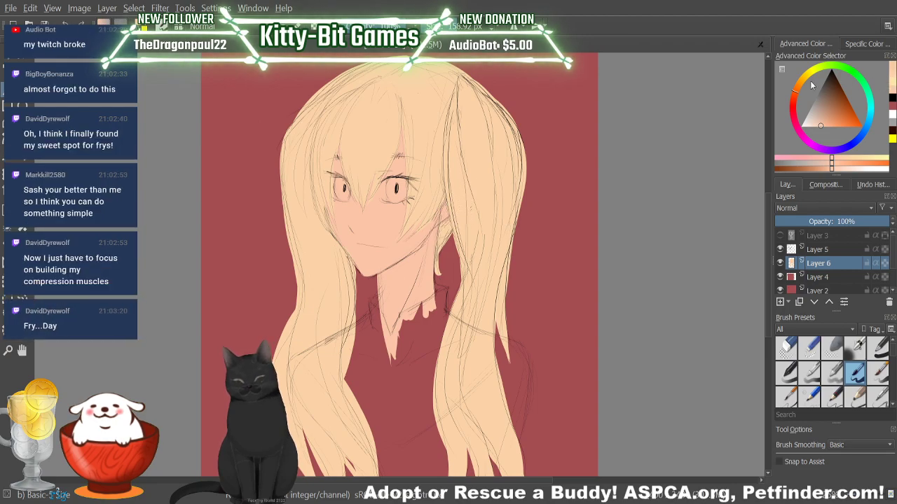
pyautogui.press('p')
pyautogui.click(322, 246)
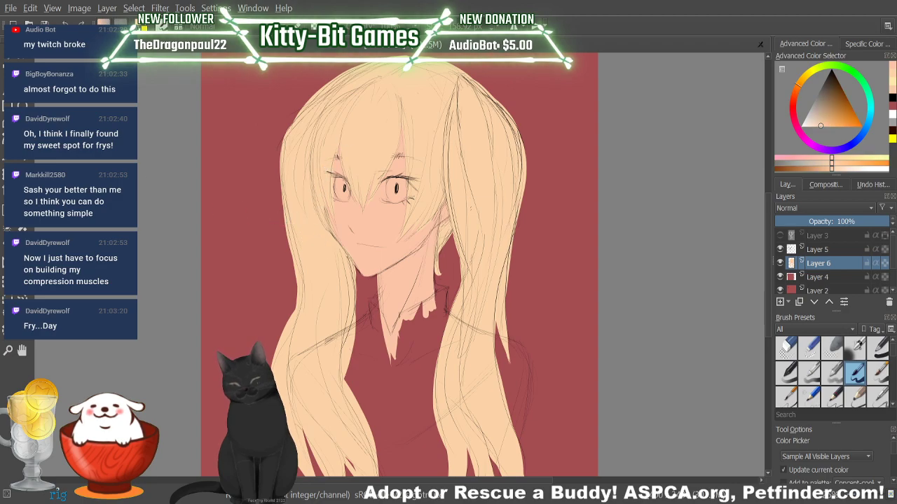
pyautogui.press('b')
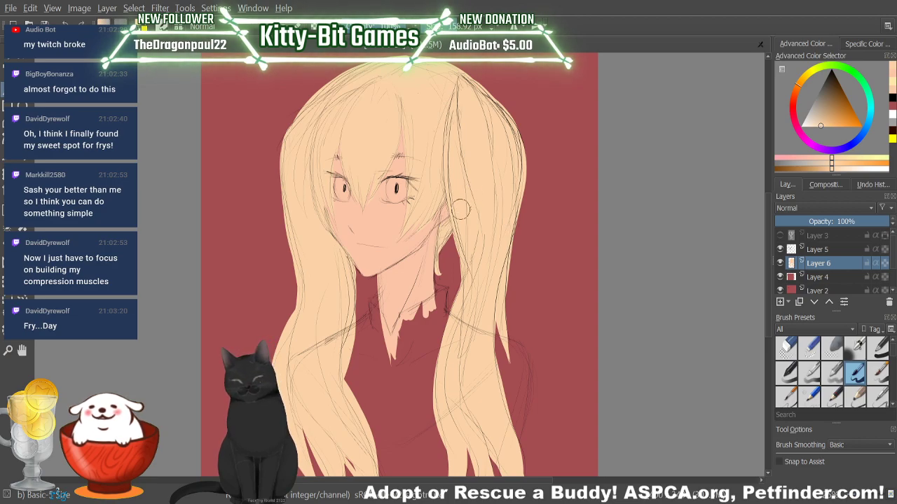
# Step: Make Layer 3 with the white creature drawing visible
pyautogui.click(780, 236)
pyautogui.click(779, 236)
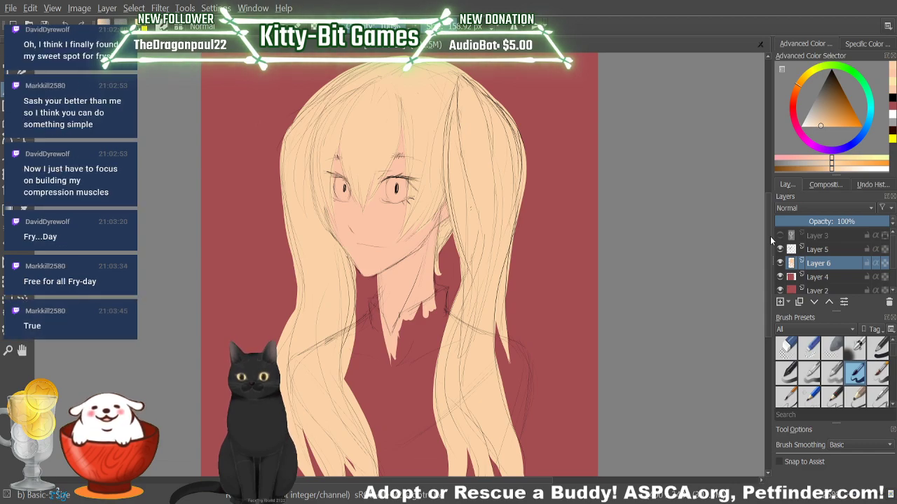
pyautogui.click(779, 235)
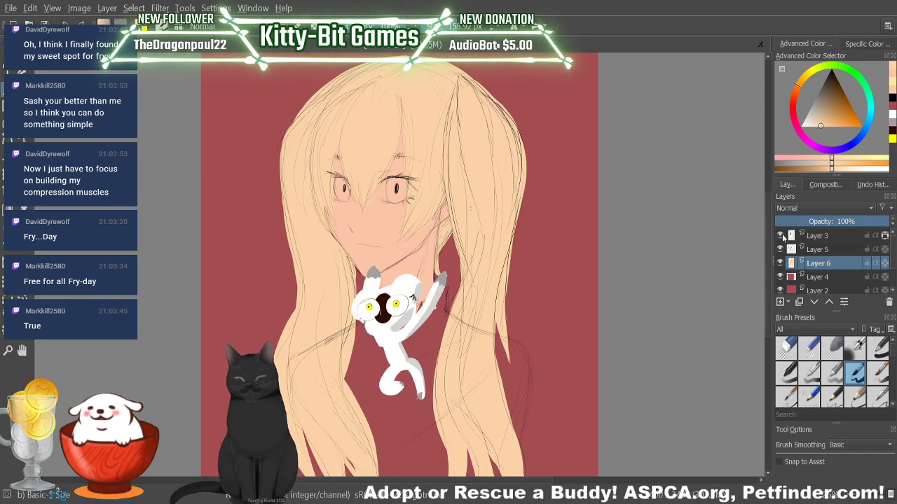
pyautogui.click(780, 236)
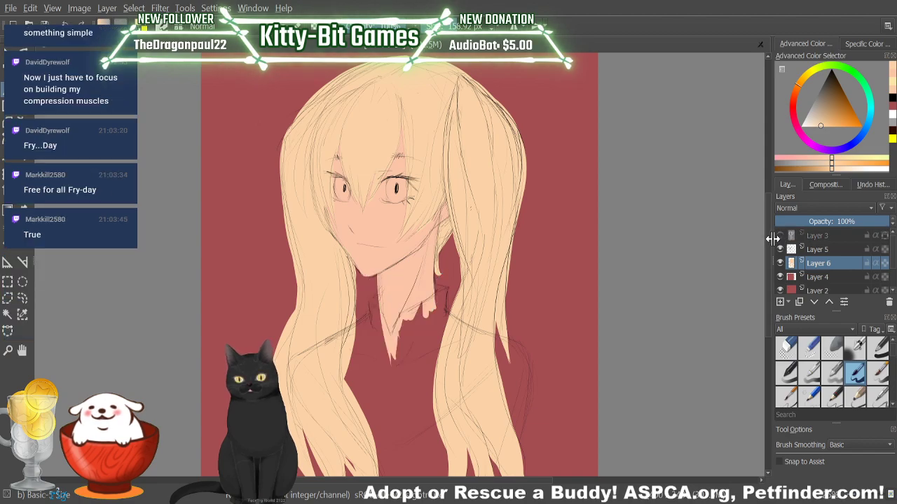
pyautogui.click(780, 236)
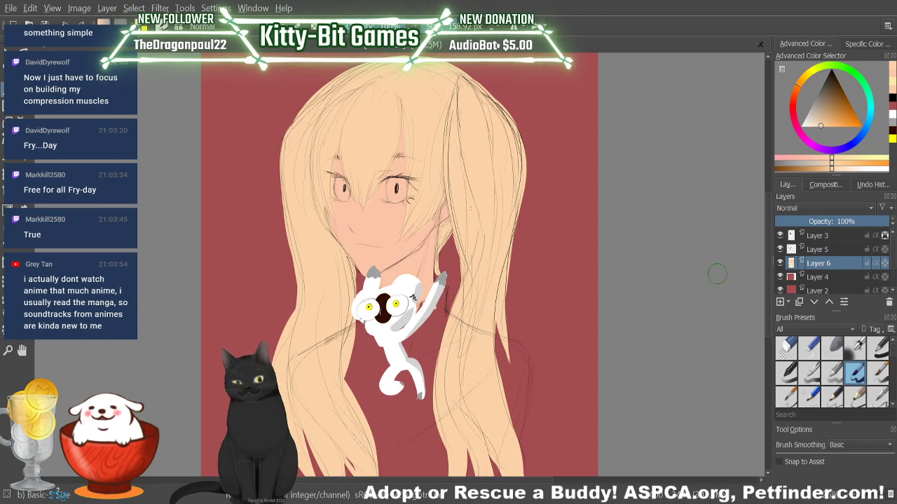
# Step: Shift the flat hair and skin colours on Layer 6 and bring them back into alignment under the sketch
pyautogui.press('t')
pyautogui.moveTo(405, 345); pyautogui.dragTo(441, 314)
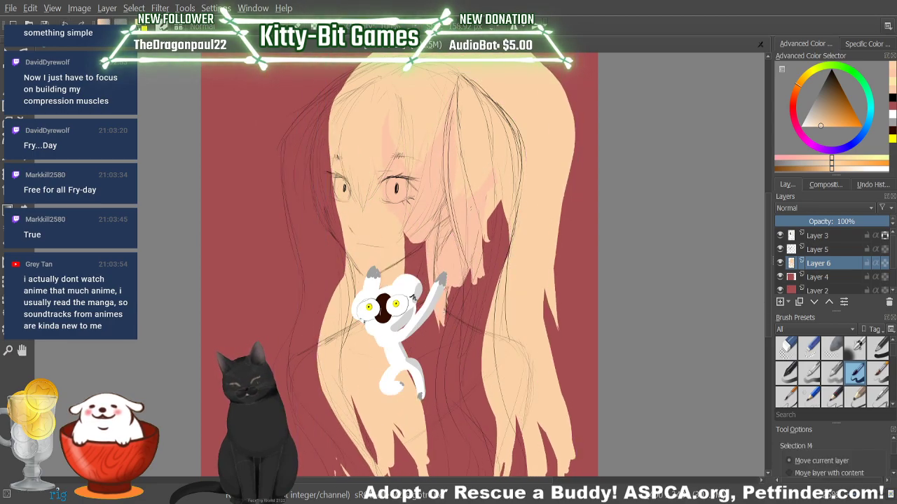
pyautogui.moveTo(456, 175); pyautogui.dragTo(415, 192)
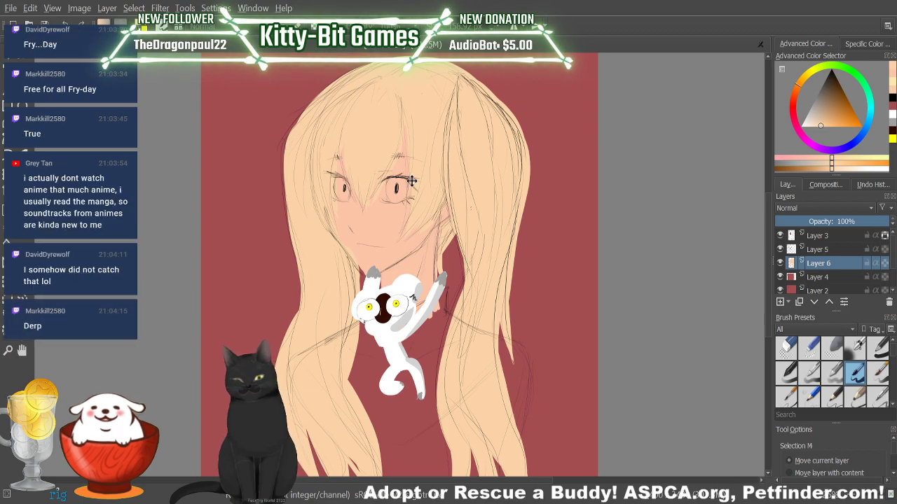
pyautogui.moveTo(408, 191); pyautogui.dragTo(398, 191)
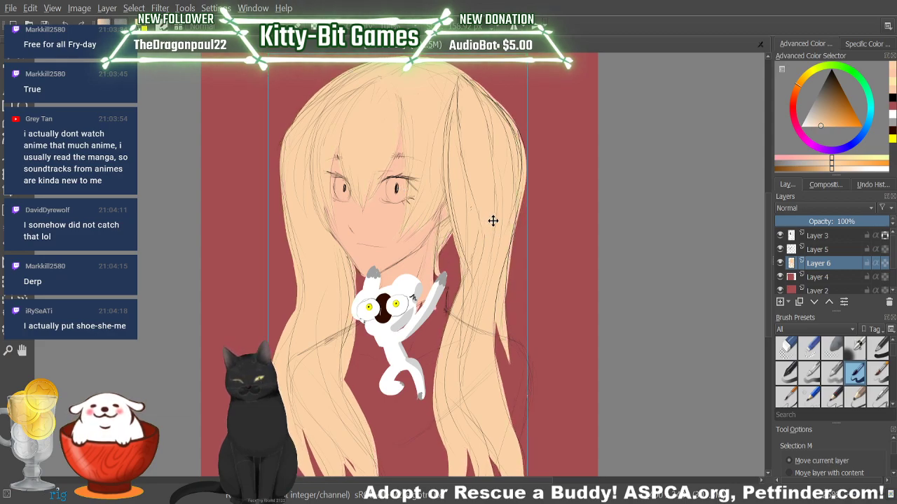
pyautogui.moveTo(493, 221); pyautogui.dragTo(494, 222)
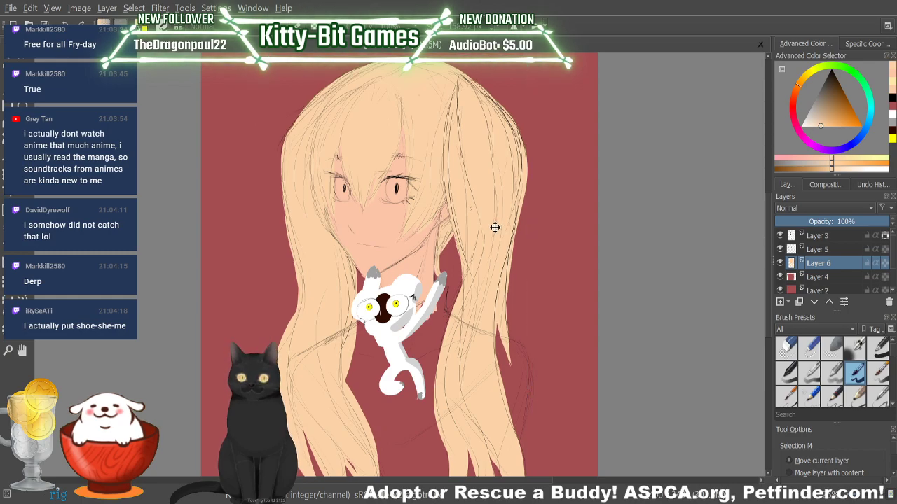
# Step: Move the white creature on Layer 3 from the neck onto the right-hand ponytail and make Layer 6 active again
pyautogui.click(780, 235)
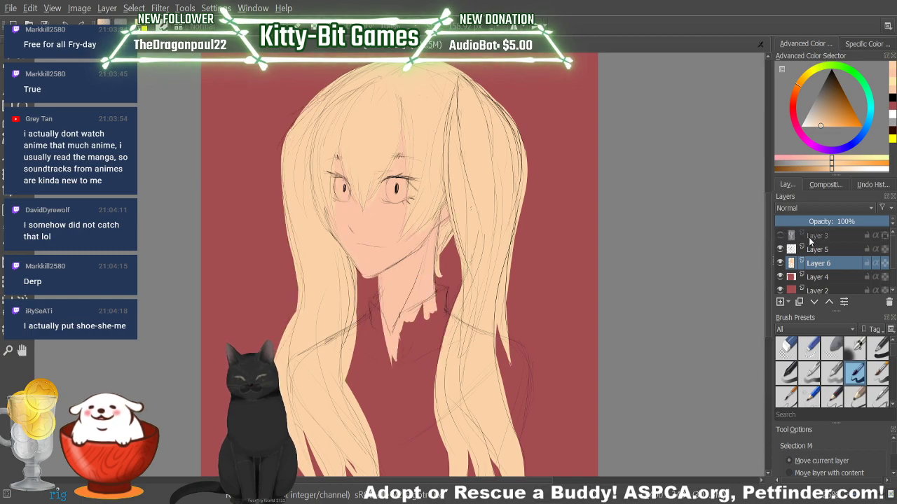
pyautogui.click(780, 236)
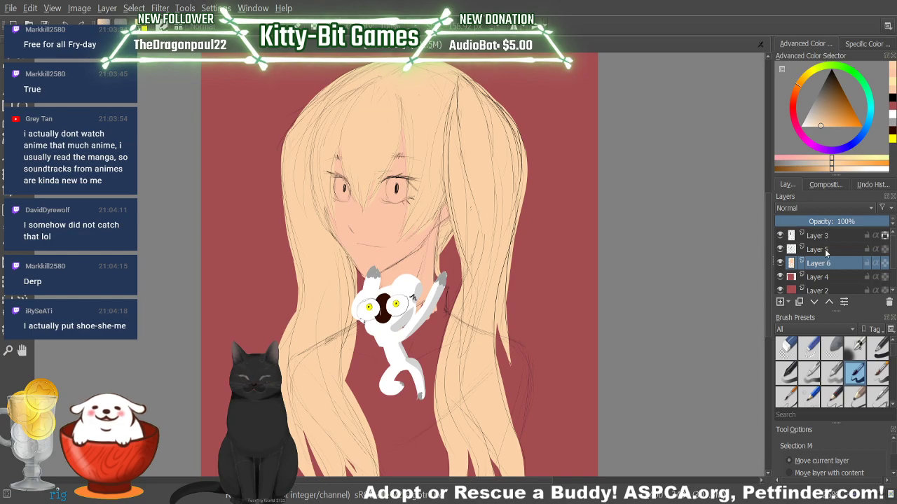
pyautogui.click(817, 235)
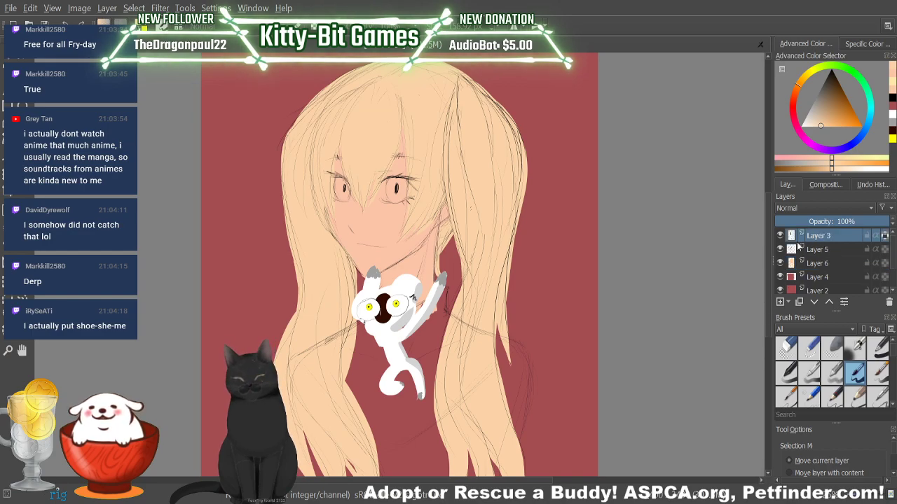
pyautogui.moveTo(402, 317)
pyautogui.mouseDown()
pyautogui.moveTo(434, 303)
pyautogui.moveTo(507, 229)
pyautogui.moveTo(508, 168)
pyautogui.mouseUp()
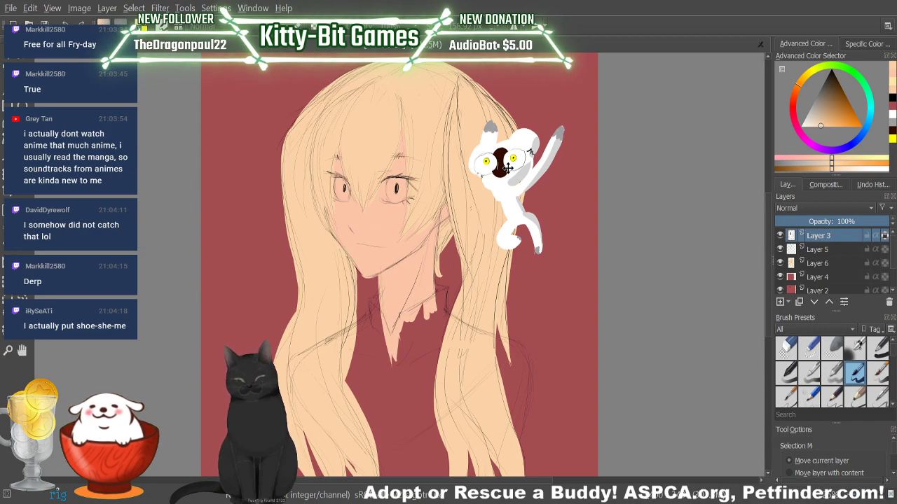
pyautogui.moveTo(508, 167)
pyautogui.mouseDown()
pyautogui.moveTo(495, 208)
pyautogui.moveTo(481, 217)
pyautogui.moveTo(473, 208)
pyautogui.moveTo(508, 150)
pyautogui.moveTo(538, 196)
pyautogui.moveTo(514, 285)
pyautogui.moveTo(485, 266)
pyautogui.mouseUp()
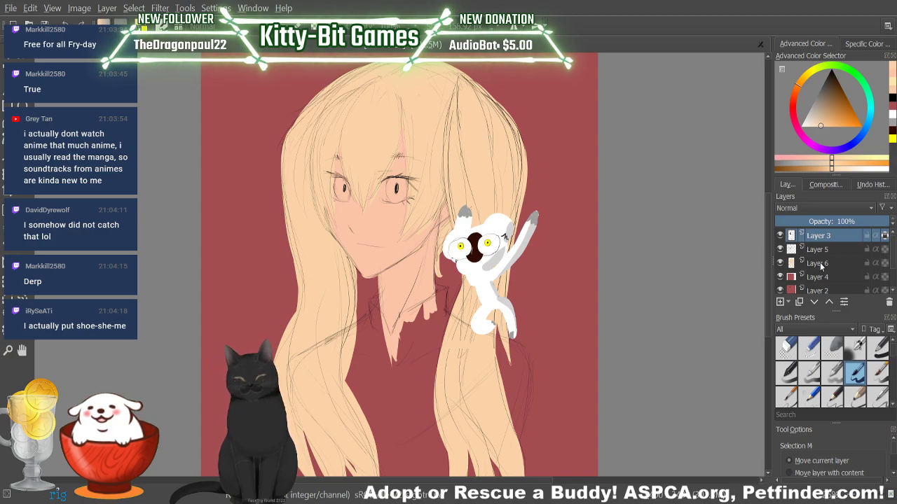
pyautogui.press('pagedown')
pyautogui.press('pagedown')
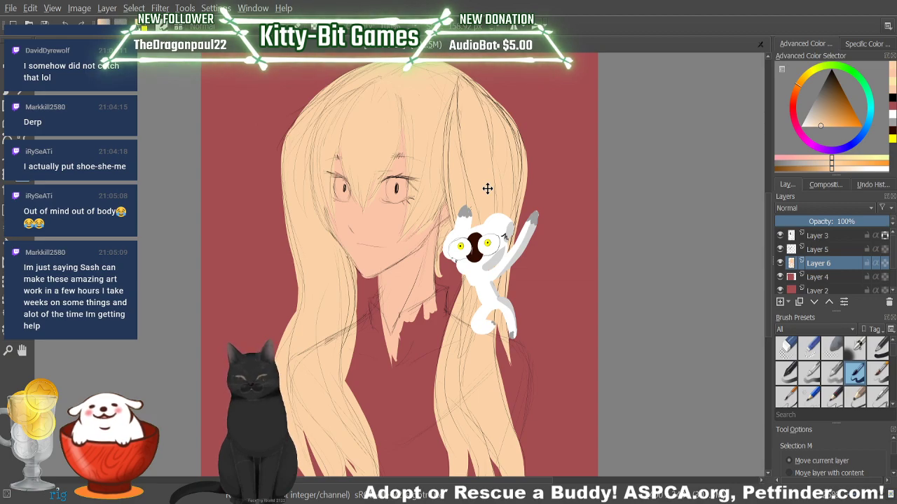
# Step: Try a muted mid-green on the right-hand eye's iris with the brush and undo it
pyautogui.click(868, 95)
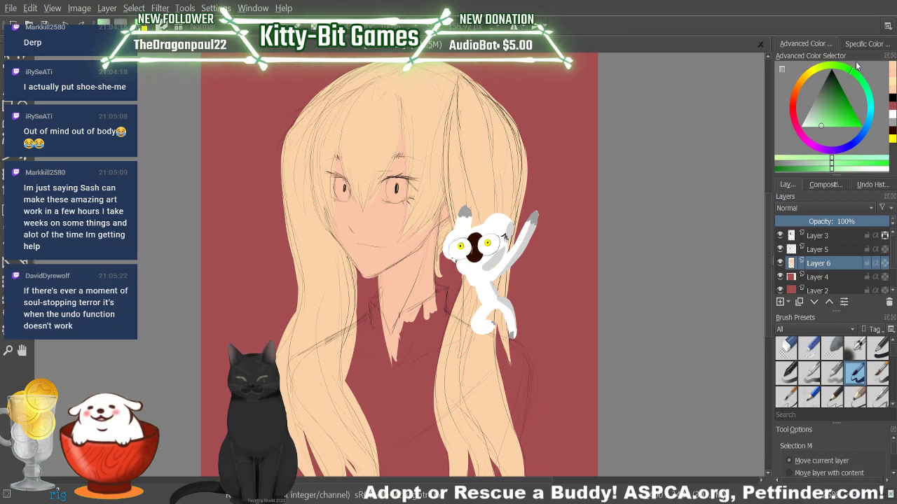
pyautogui.click(838, 90)
pyautogui.moveTo(844, 89)
pyautogui.mouseDown()
pyautogui.moveTo(827, 116)
pyautogui.moveTo(831, 92)
pyautogui.mouseUp()
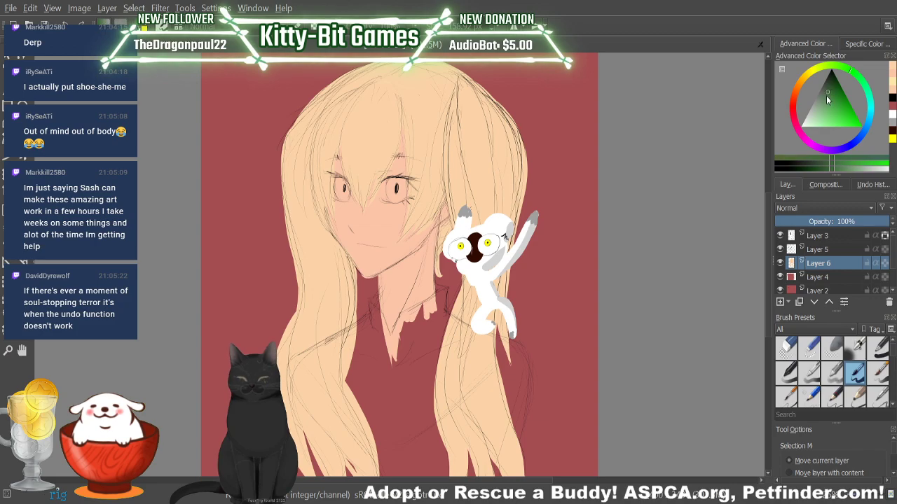
pyautogui.click(828, 118)
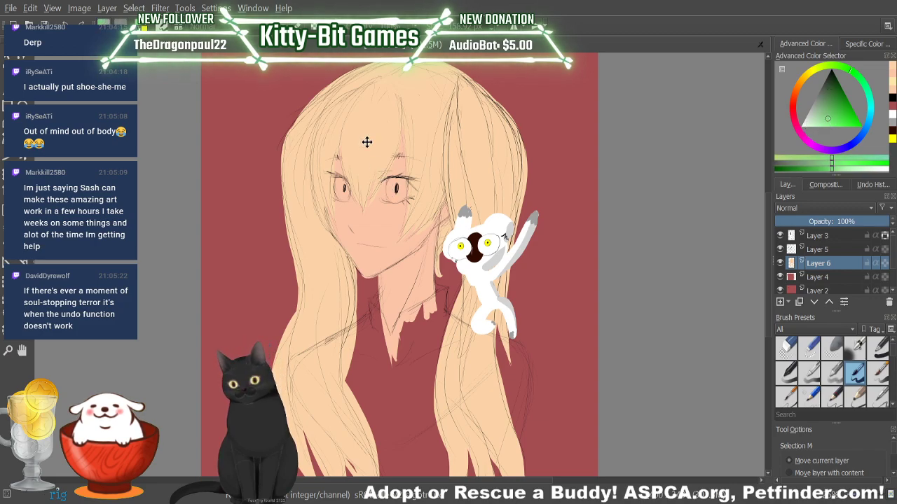
pyautogui.press('b')
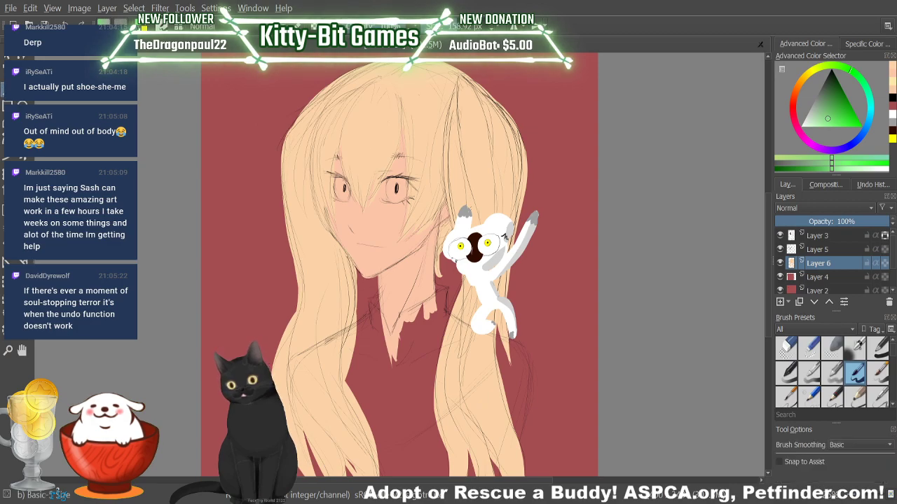
pyautogui.moveTo(395, 184); pyautogui.dragTo(397, 188)
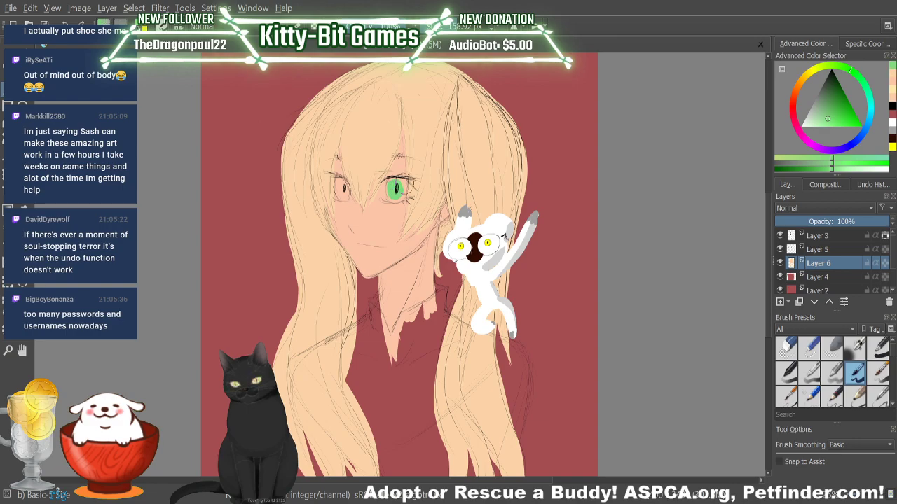
pyautogui.hotkey('ctrl', 'z')
pyautogui.hotkey('ctrl', 'z')
pyautogui.hotkey('ctrl', 'z')
pyautogui.hotkey('ctrl', 'z')
pyautogui.hotkey('ctrl', 'z')
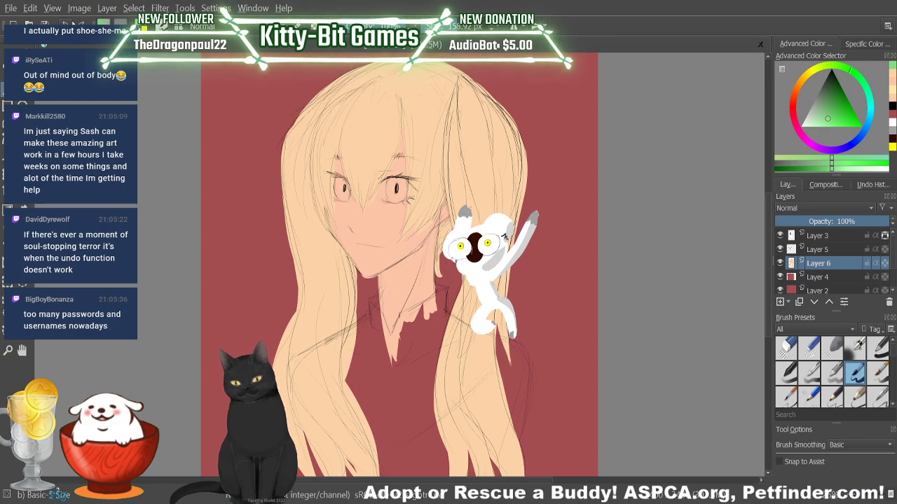
# Step: Try a brighter green on the right-hand eye's iris and undo it
pyautogui.click(843, 126)
pyautogui.hotkey('ctrl', 'shift', 'z')
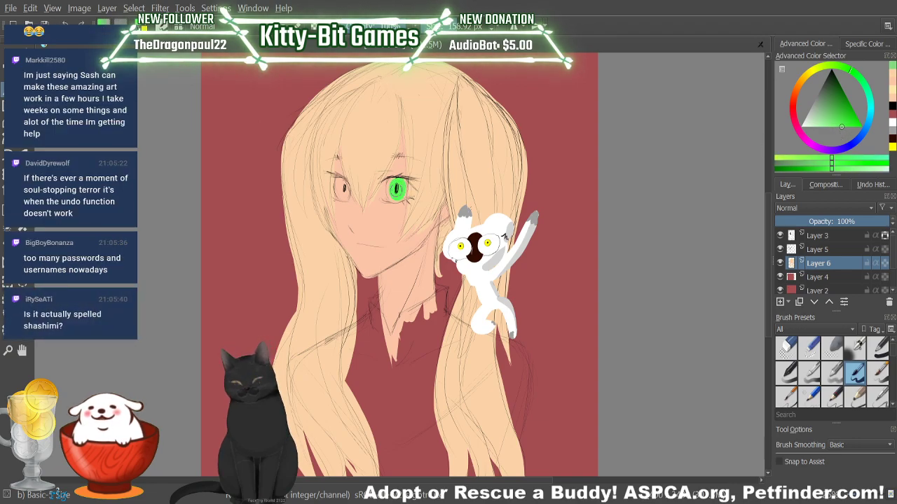
pyautogui.hotkey('ctrl', 'z')
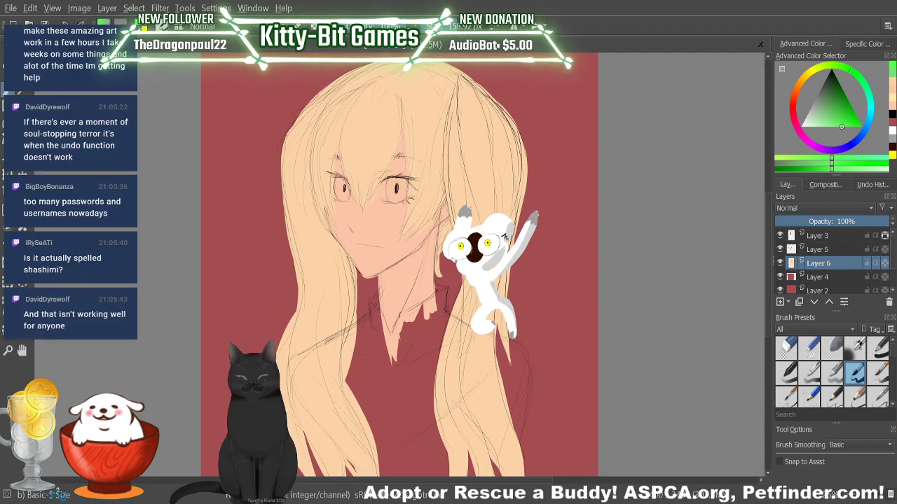
# Step: Try a slightly darker, saturated green on the right-hand eye's iris in two attempts and undo both
pyautogui.click(835, 123)
pyautogui.click(844, 121)
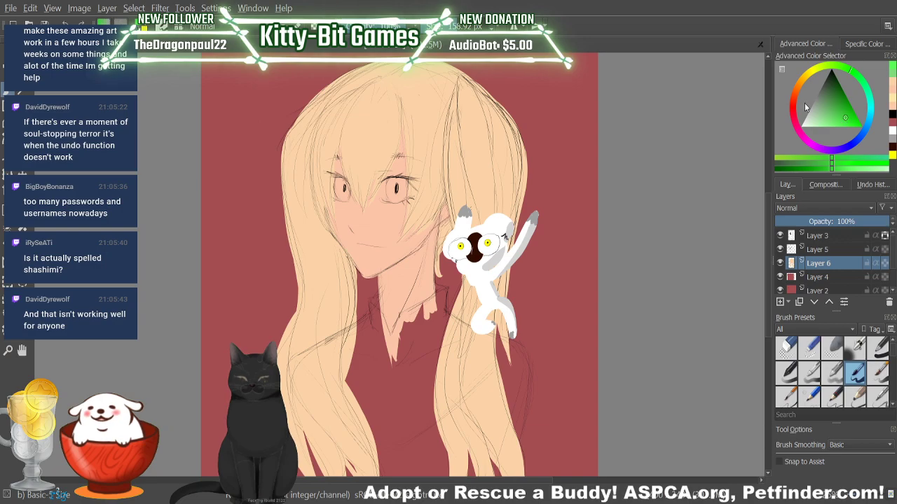
pyautogui.moveTo(394, 183); pyautogui.dragTo(396, 192)
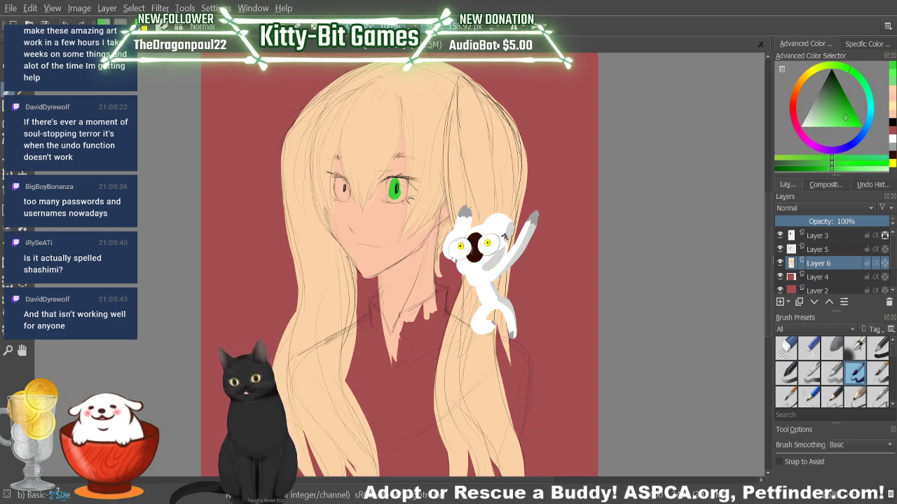
pyautogui.hotkey('ctrl', 'z')
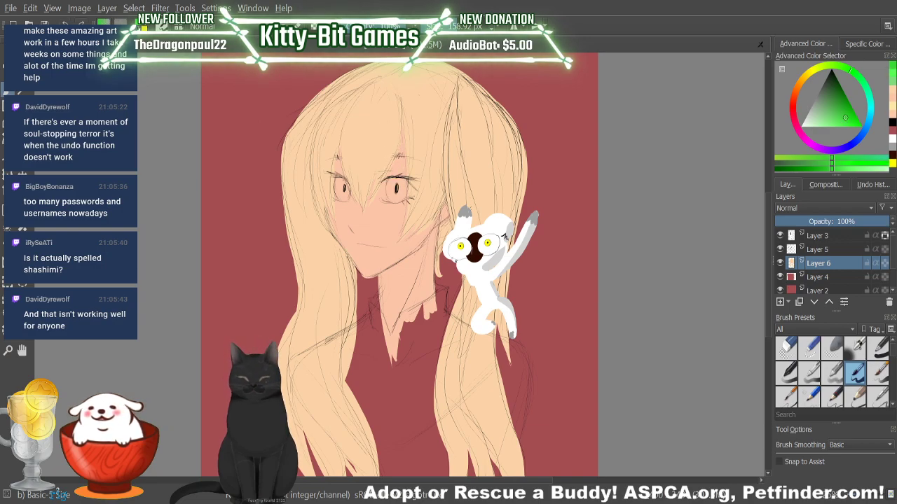
pyautogui.moveTo(393, 184); pyautogui.dragTo(397, 195)
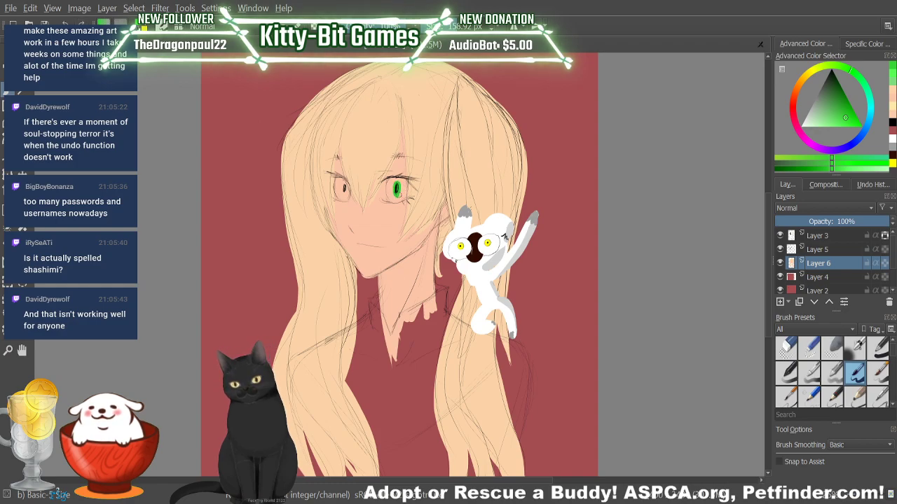
pyautogui.hotkey('ctrl', 'z')
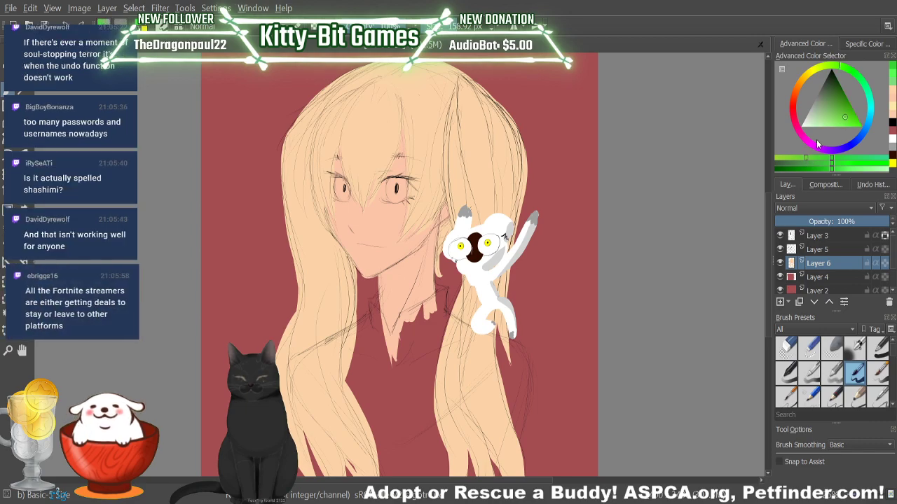
# Step: Try a lighter, bluish mint green on the right-hand eye's iris and undo it
pyautogui.moveTo(838, 76)
pyautogui.mouseDown()
pyautogui.moveTo(841, 63)
pyautogui.moveTo(875, 96)
pyautogui.moveTo(839, 68)
pyautogui.moveTo(859, 83)
pyautogui.moveTo(841, 103)
pyautogui.moveTo(847, 124)
pyautogui.mouseUp()
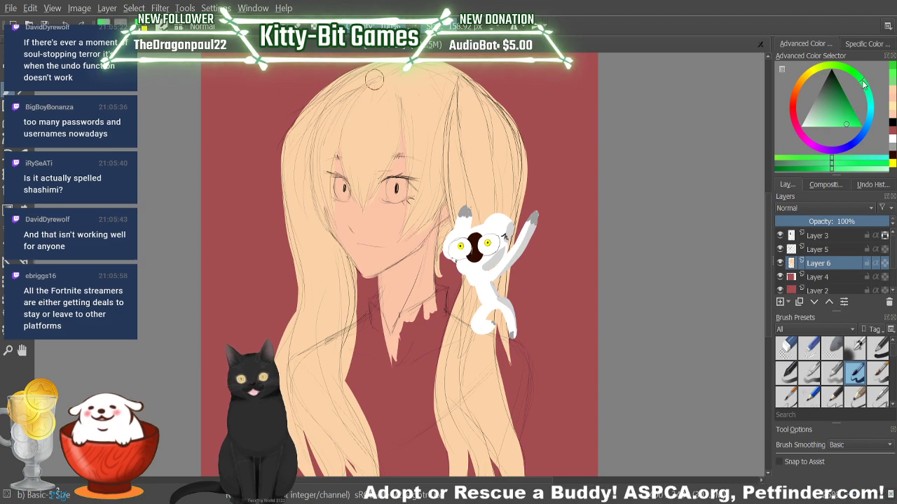
pyautogui.click(848, 113)
pyautogui.moveTo(849, 114); pyautogui.dragTo(832, 151)
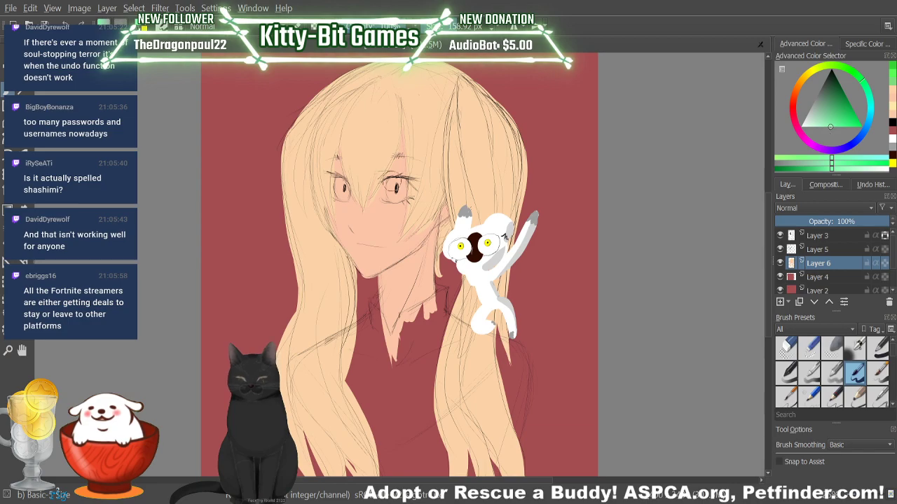
pyautogui.moveTo(389, 175)
pyautogui.mouseDown()
pyautogui.moveTo(397, 196)
pyautogui.moveTo(401, 185)
pyautogui.mouseUp()
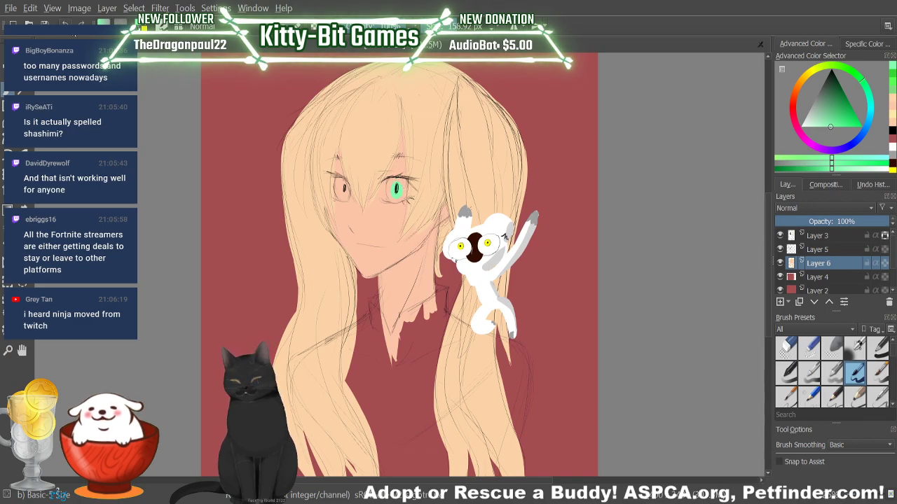
pyautogui.click(83, 22)
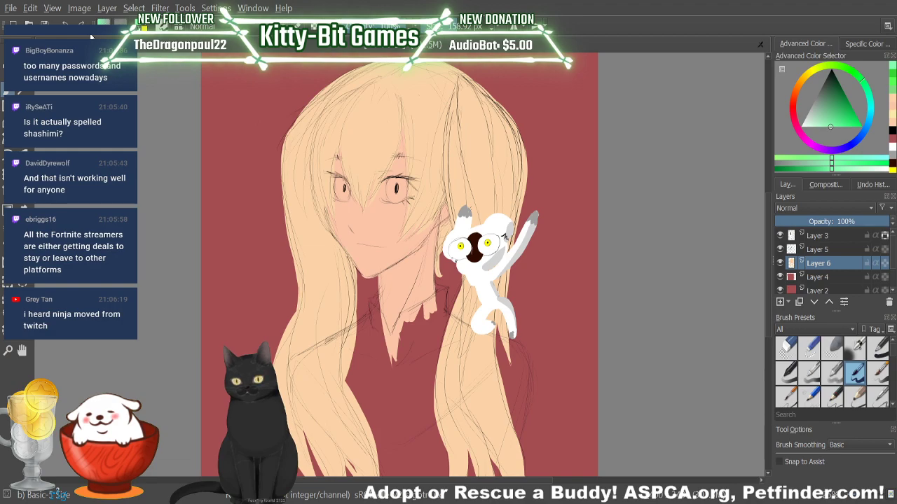
# Step: Paint the irises of both eyes with a bright, saturated bluish green on Layer 6
pyautogui.moveTo(849, 110); pyautogui.dragTo(850, 133)
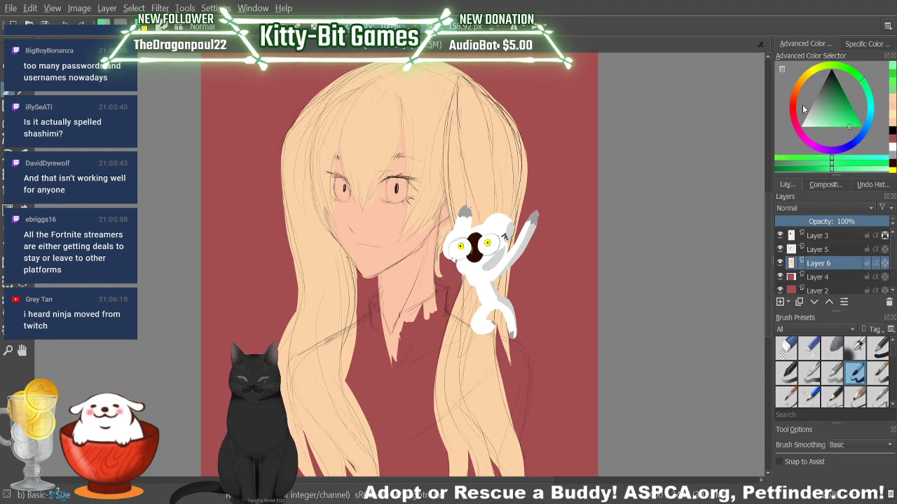
pyautogui.click(396, 188)
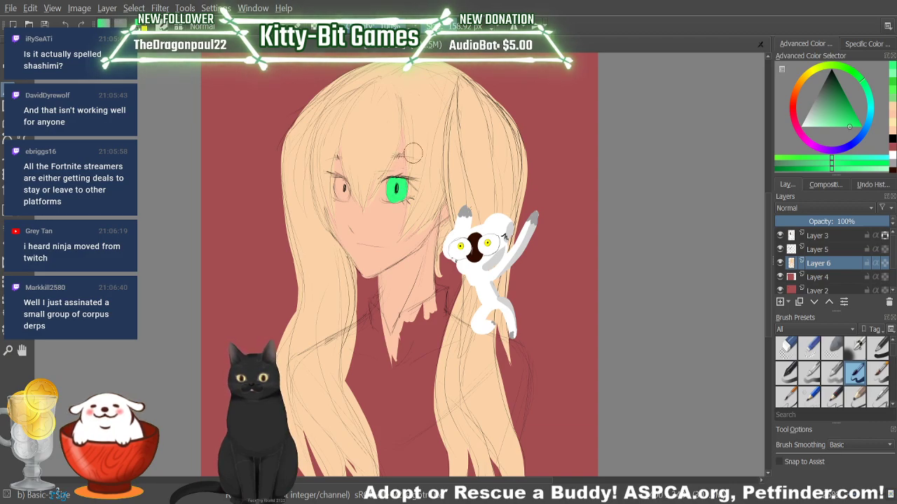
pyautogui.moveTo(340, 183)
pyautogui.mouseDown()
pyautogui.moveTo(344, 198)
pyautogui.moveTo(342, 190)
pyautogui.mouseUp()
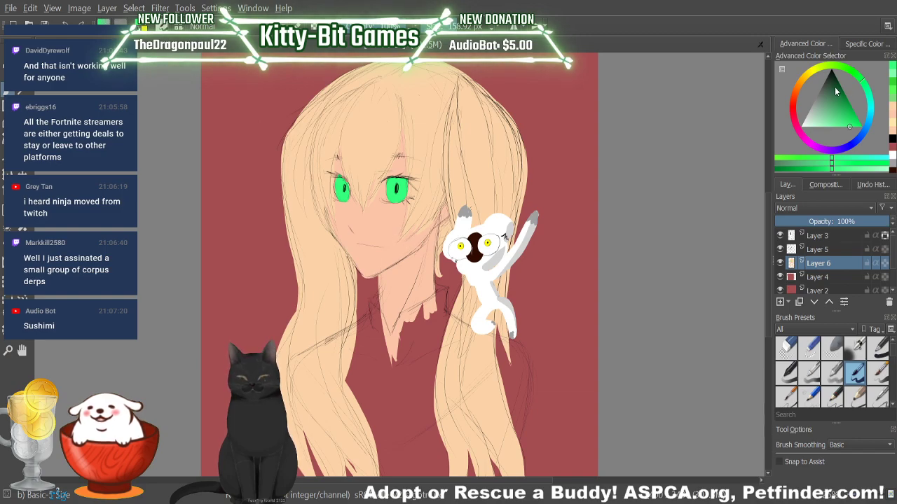
# Step: Paint the right-hand eye's upper lash line in black with the brush sized to 24.81 px
pyautogui.moveTo(838, 86); pyautogui.dragTo(824, 46)
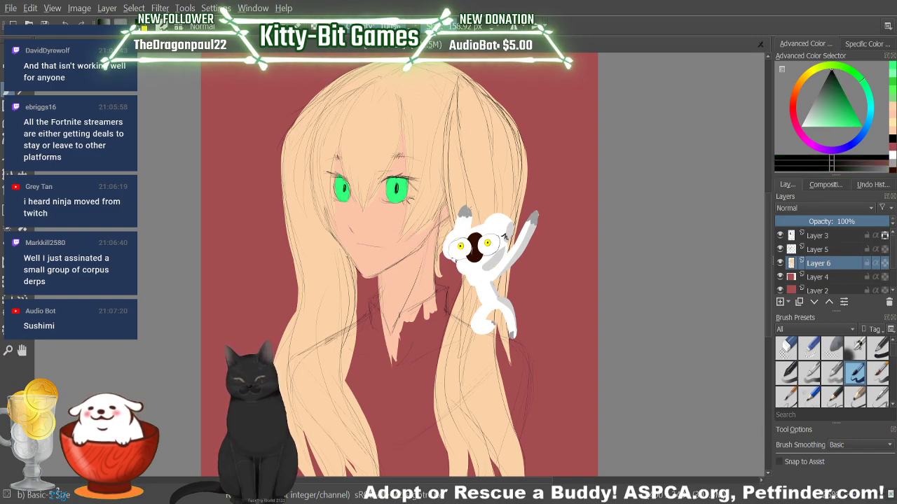
pyautogui.press('[')
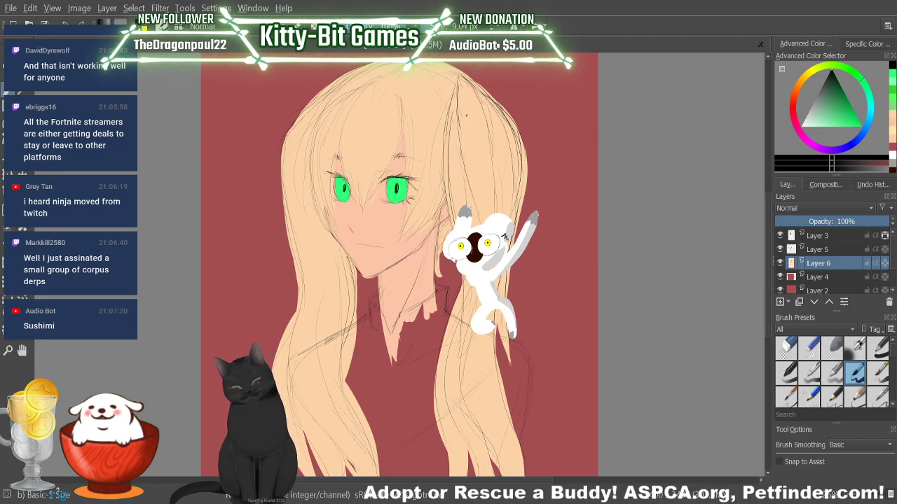
pyautogui.press(']')
pyautogui.press(']')
pyautogui.press(']')
pyautogui.press(']')
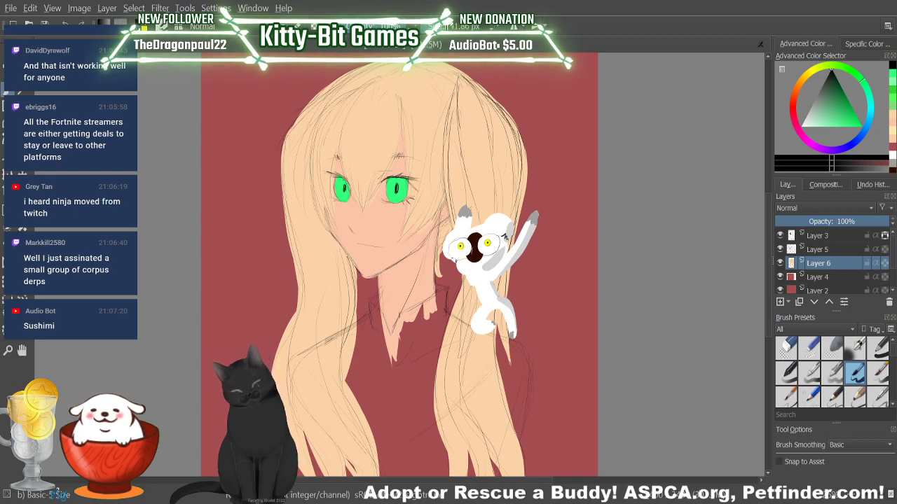
pyautogui.press(']')
pyautogui.press(']')
pyautogui.press(']')
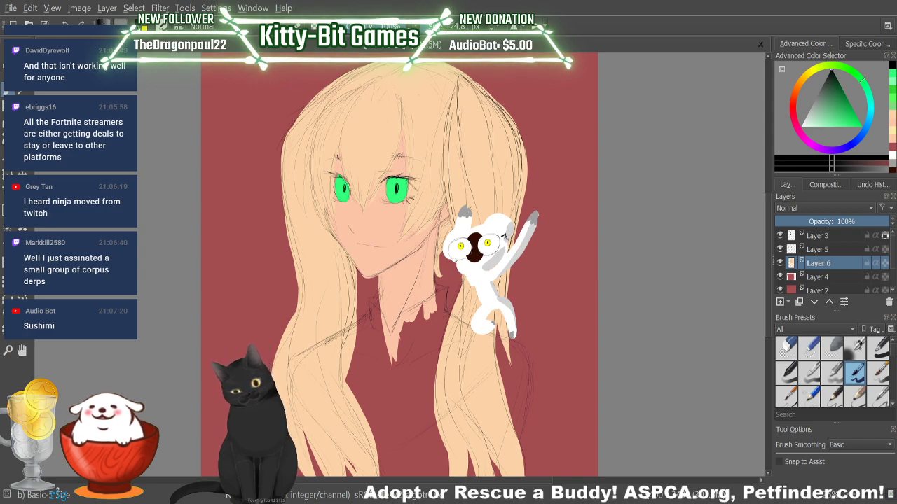
pyautogui.moveTo(381, 184)
pyautogui.mouseDown()
pyautogui.moveTo(418, 176)
pyautogui.moveTo(393, 175)
pyautogui.moveTo(411, 166)
pyautogui.mouseUp()
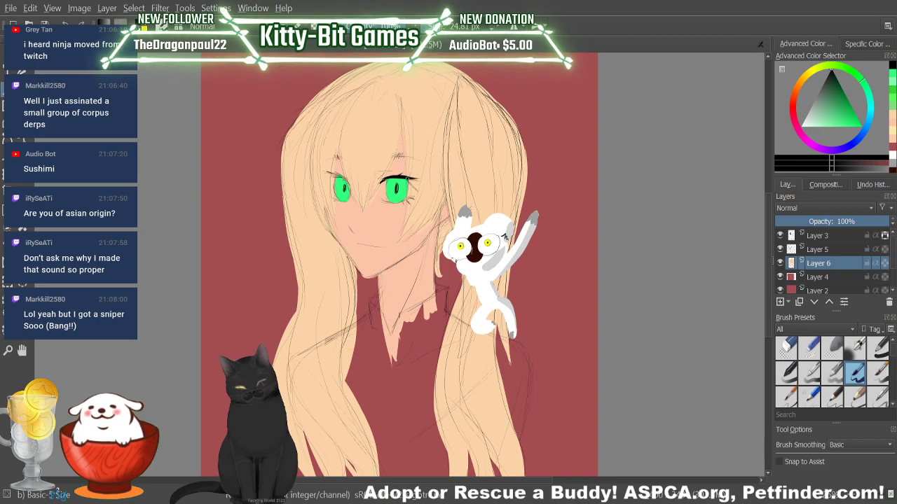
# Step: Paint the right-hand eye's lower lash line in black, redrawing rejected strokes, and add matching lashes to the left-hand eye
pyautogui.moveTo(383, 201); pyautogui.dragTo(408, 200)
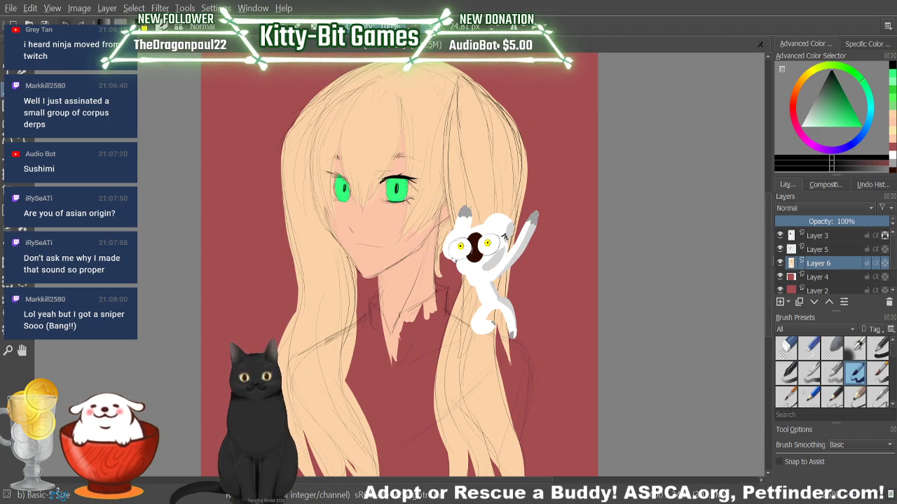
pyautogui.hotkey('ctrl', 'z')
pyautogui.hotkey('ctrl', 'z')
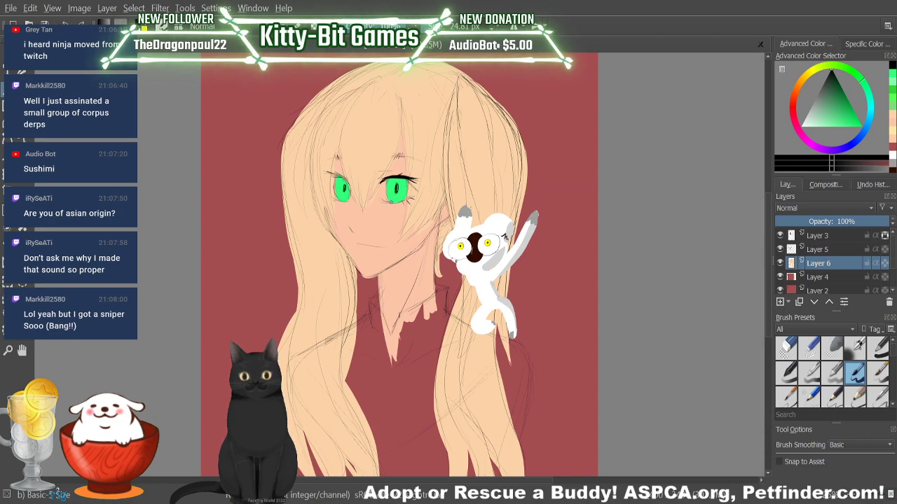
pyautogui.moveTo(390, 203); pyautogui.dragTo(415, 201)
pyautogui.hotkey('ctrl', 'z')
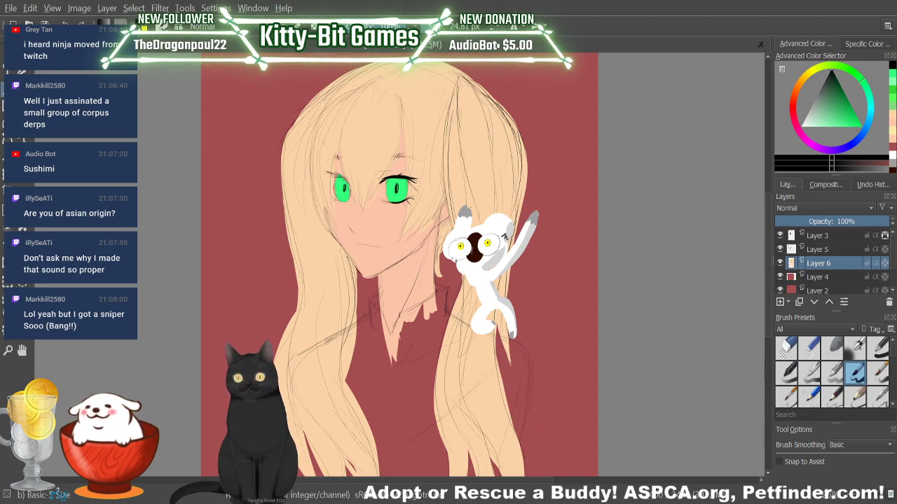
pyautogui.moveTo(414, 201); pyautogui.dragTo(405, 199)
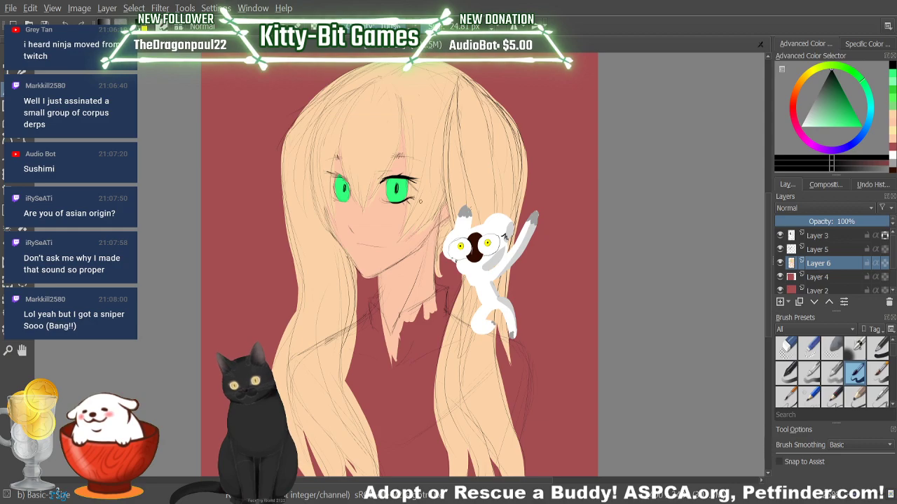
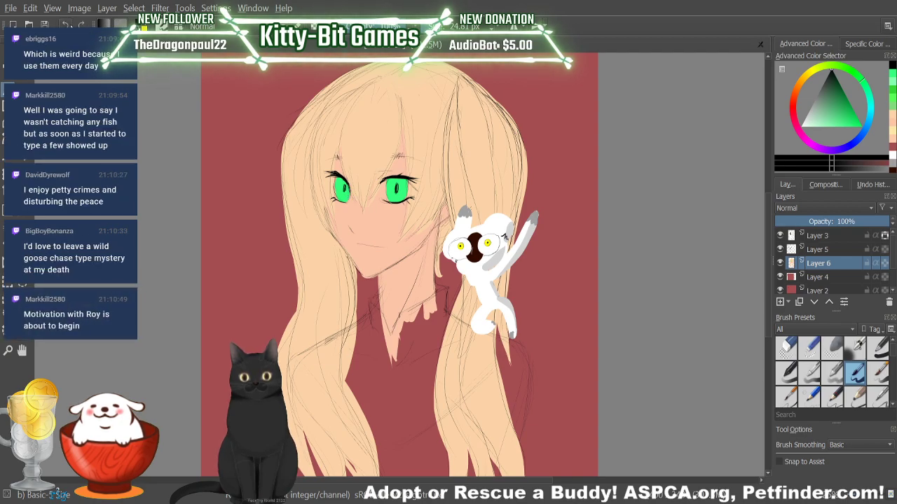
# Step: Try erasing below the right-hand eye on Layer 6, undo it, and sample the skin colour from the cheek
pyautogui.click(786, 348)
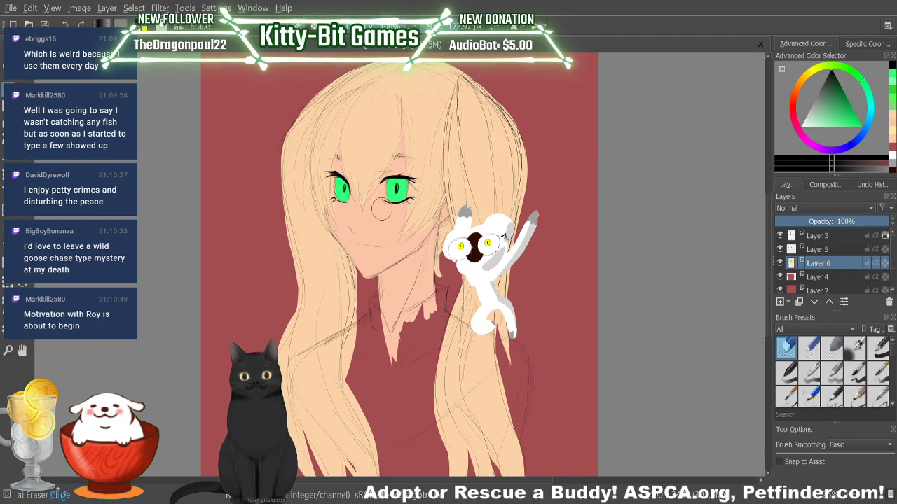
pyautogui.moveTo(384, 202); pyautogui.dragTo(391, 237)
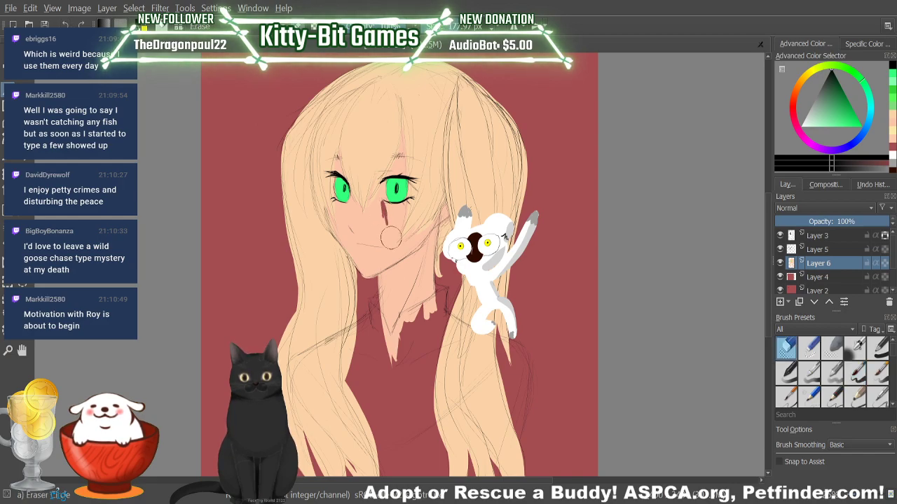
pyautogui.press('/')
pyautogui.hotkey('ctrl', 'z')
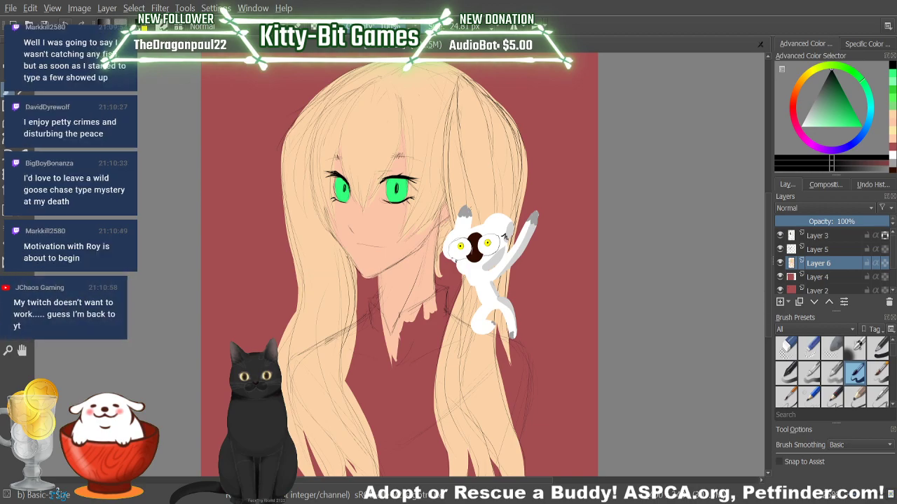
pyautogui.click(27, 217)
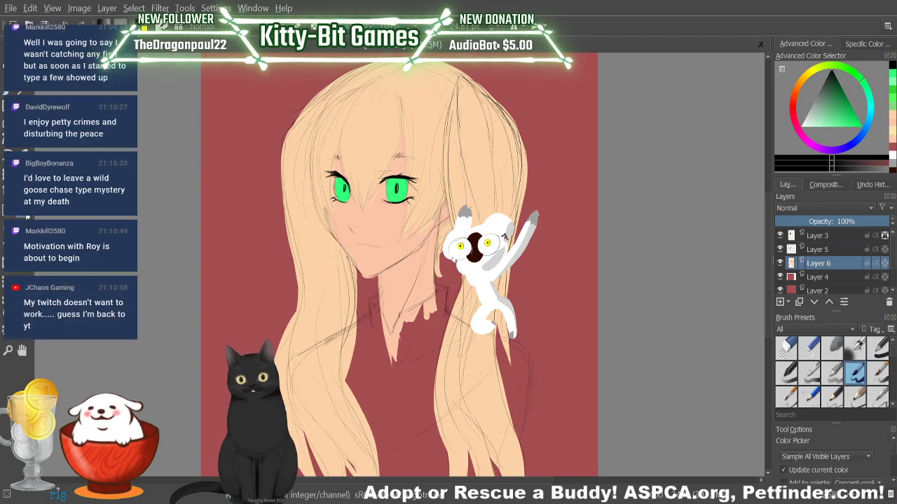
pyautogui.click(382, 225)
pyautogui.press('b')
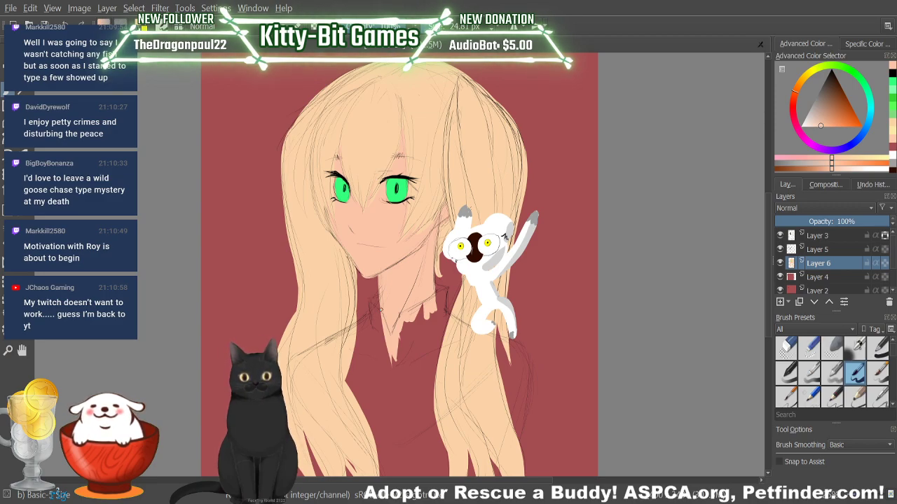
# Step: Outline the irises and paint the pupils of both eyes in black with the brush reduced to 10.97 px
pyautogui.press('d')
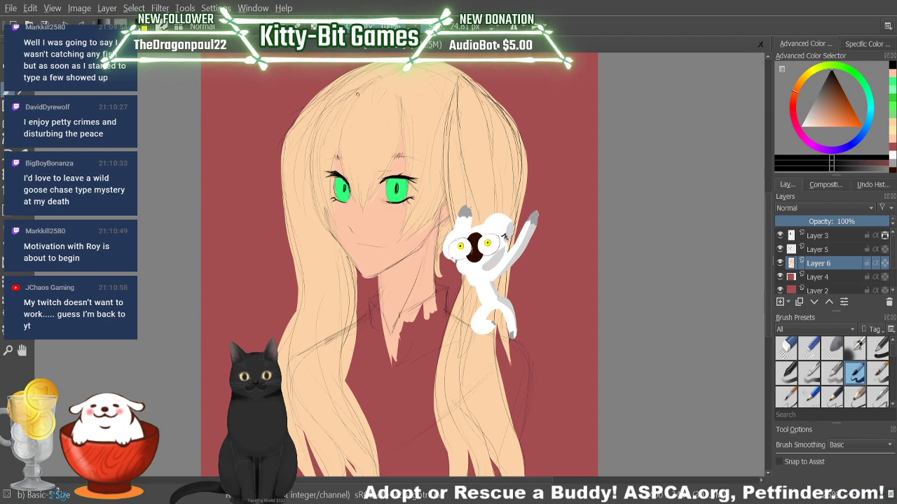
pyautogui.press('[')
pyautogui.press('[')
pyautogui.press('[')
pyautogui.moveTo(407, 181)
pyautogui.mouseDown()
pyautogui.moveTo(407, 197)
pyautogui.moveTo(388, 197)
pyautogui.mouseUp()
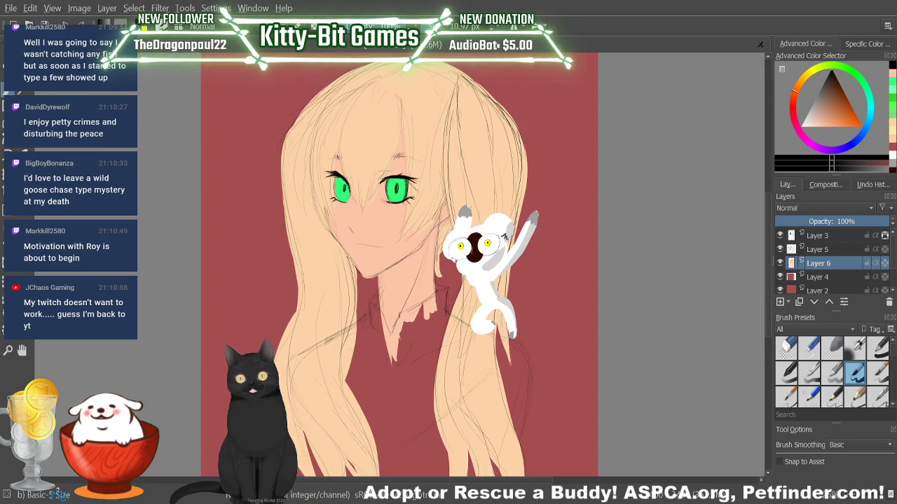
pyautogui.moveTo(337, 180); pyautogui.dragTo(346, 205)
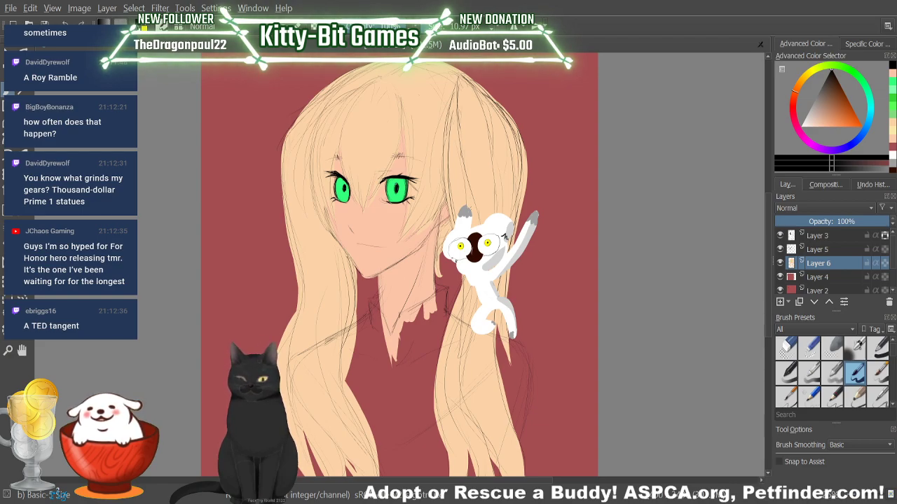
# Step: Erase the sketch lines over the right-hand eye on Layer 5 and make Layer 6 active again
pyautogui.click(826, 253)
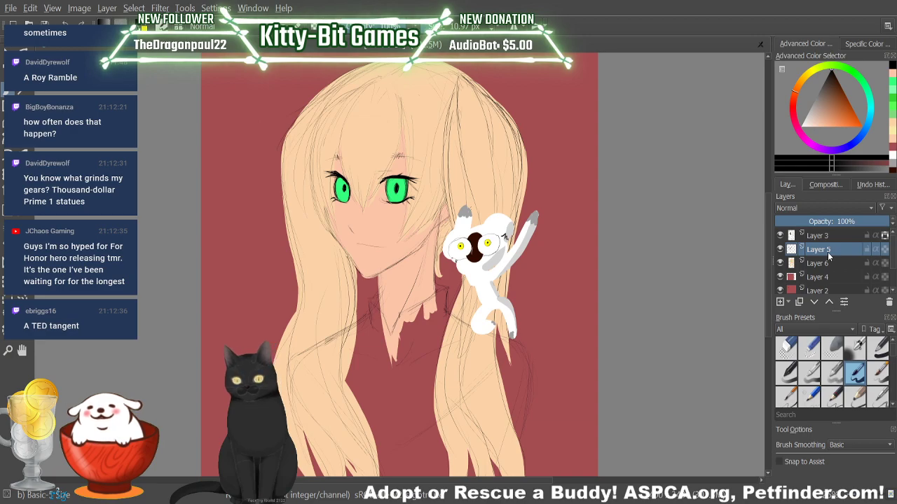
pyautogui.press('/')
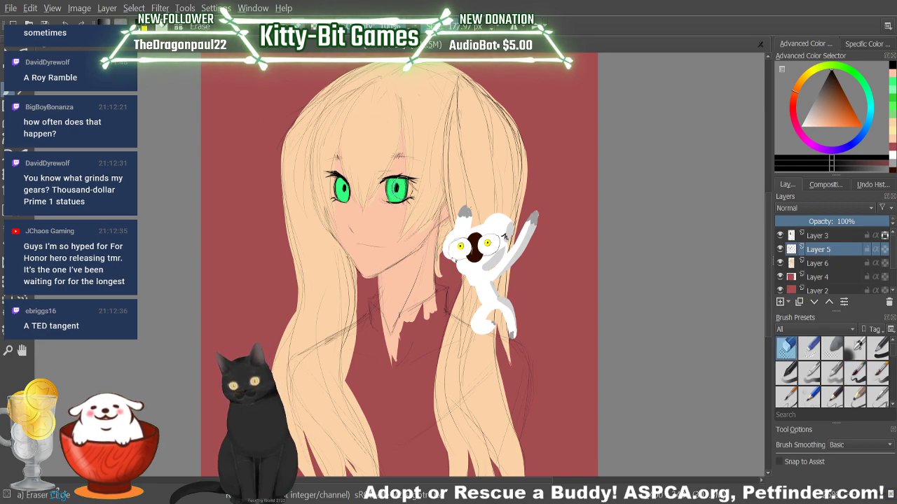
pyautogui.moveTo(392, 180); pyautogui.dragTo(397, 163)
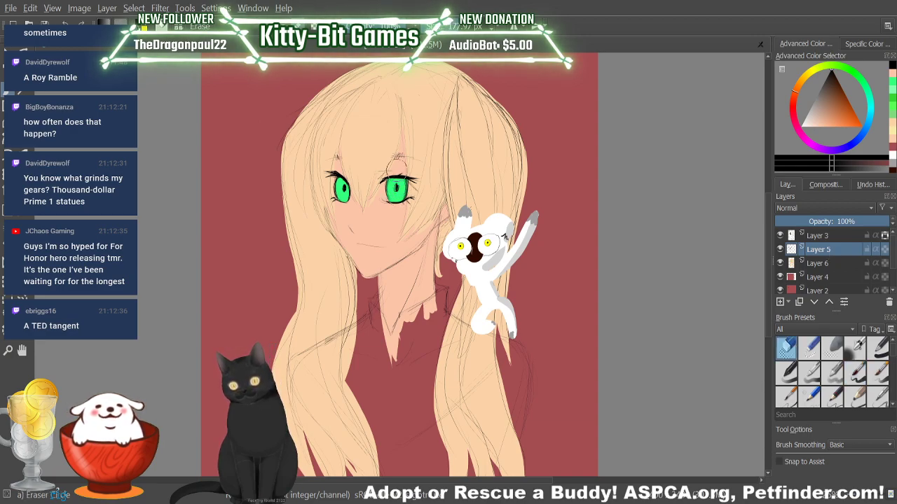
pyautogui.press('/')
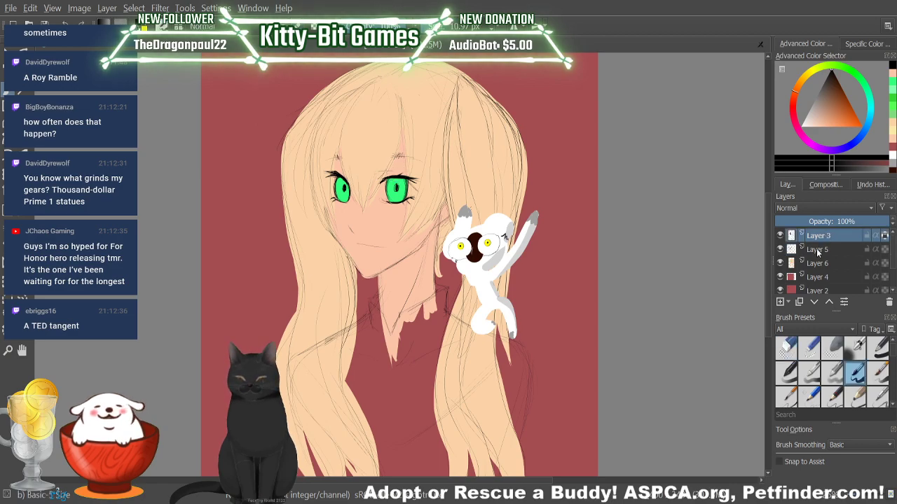
pyautogui.click(817, 264)
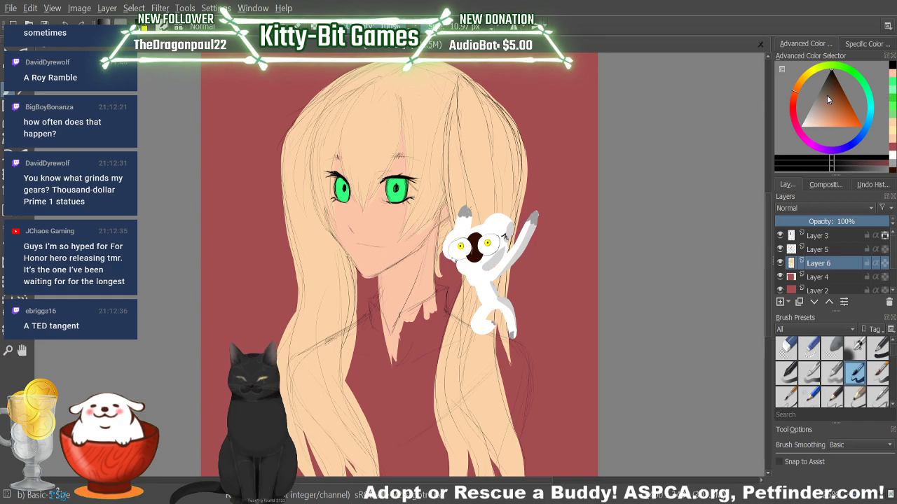
# Step: Cover the right-hand eye's pupil with green sampled from its iris and repaint the pupil in black
pyautogui.press('p')
pyautogui.click(396, 189)
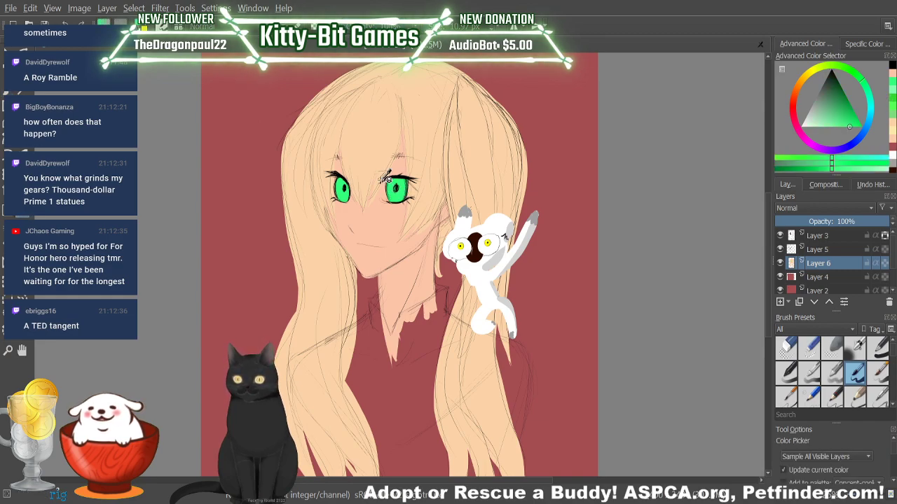
pyautogui.click(21, 93)
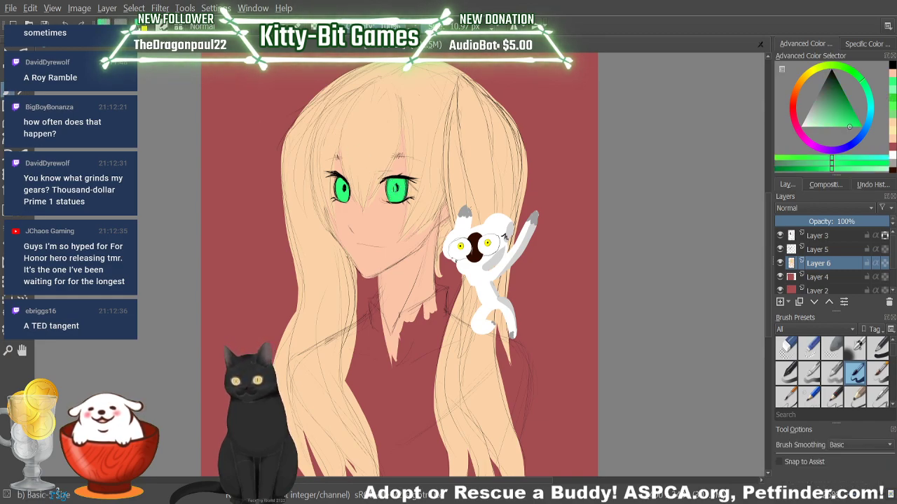
pyautogui.click(395, 188)
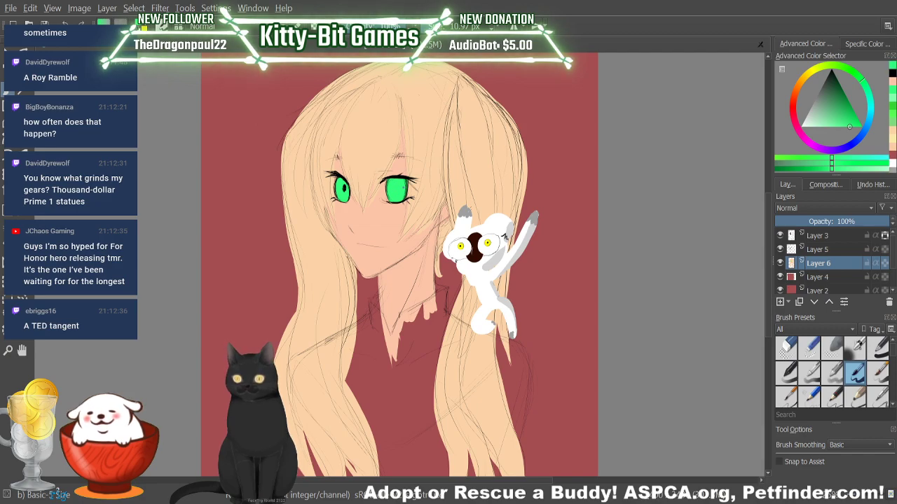
pyautogui.press('d')
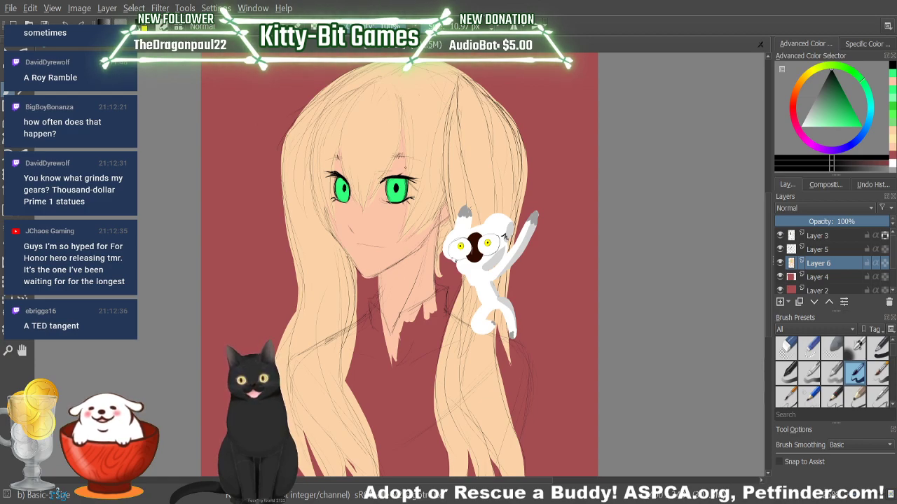
pyautogui.click(396, 188)
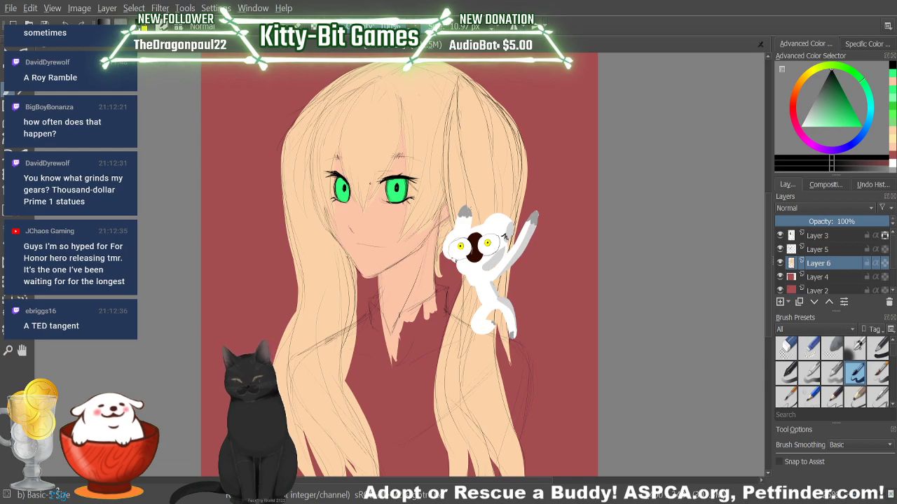
# Step: Paint out the right-hand eye's pupil once more with the recent bright green and redraw it in black
pyautogui.click(399, 172)
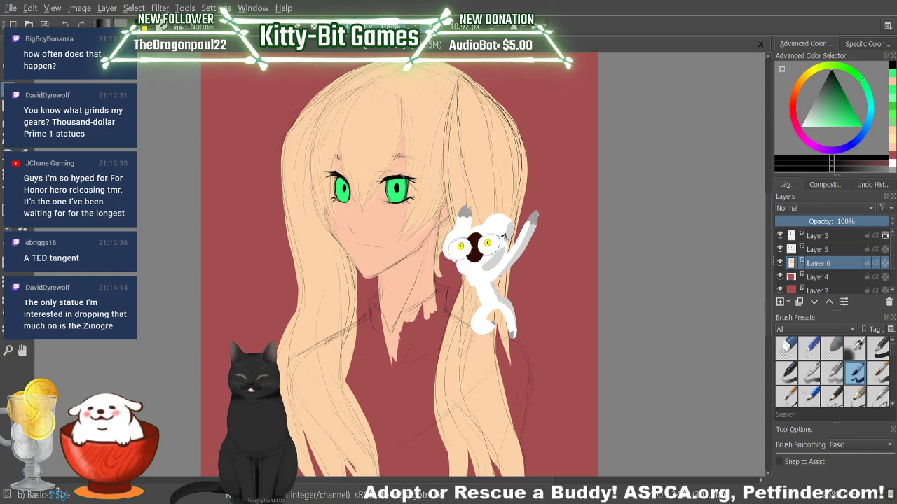
pyautogui.click(891, 78)
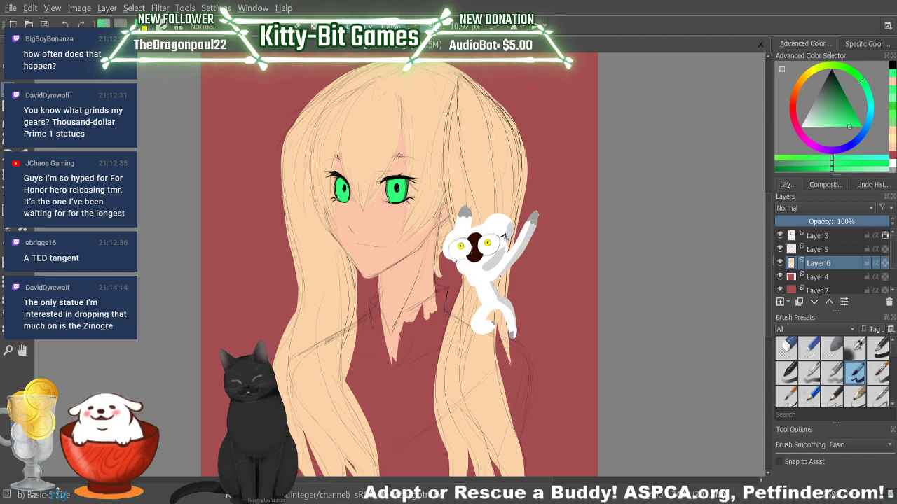
pyautogui.moveTo(397, 186); pyautogui.dragTo(396, 187)
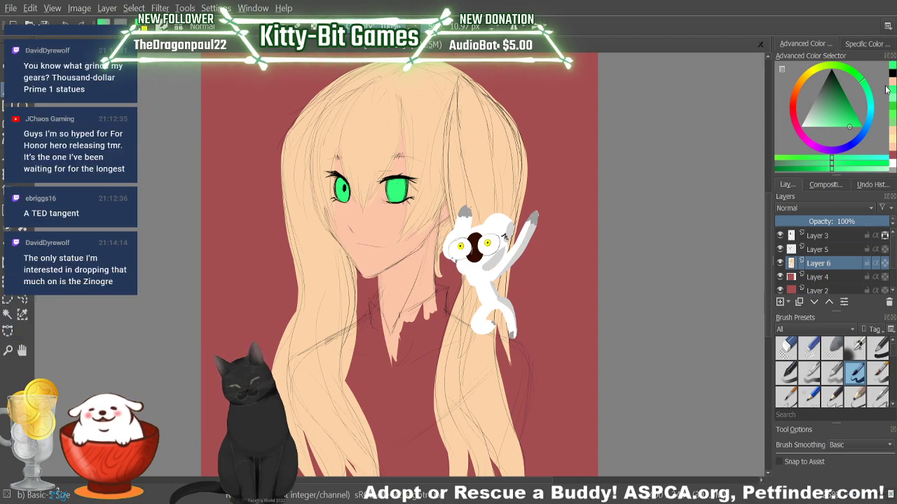
pyautogui.press('d')
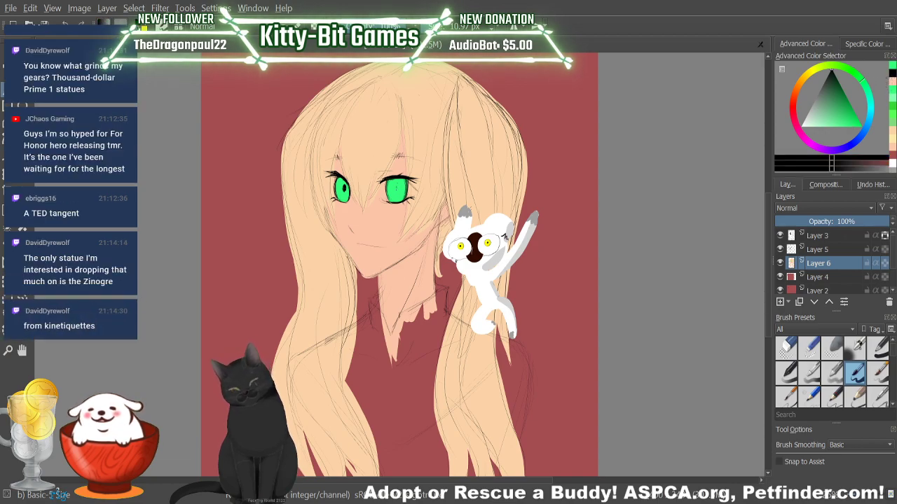
pyautogui.moveTo(397, 185); pyautogui.dragTo(397, 192)
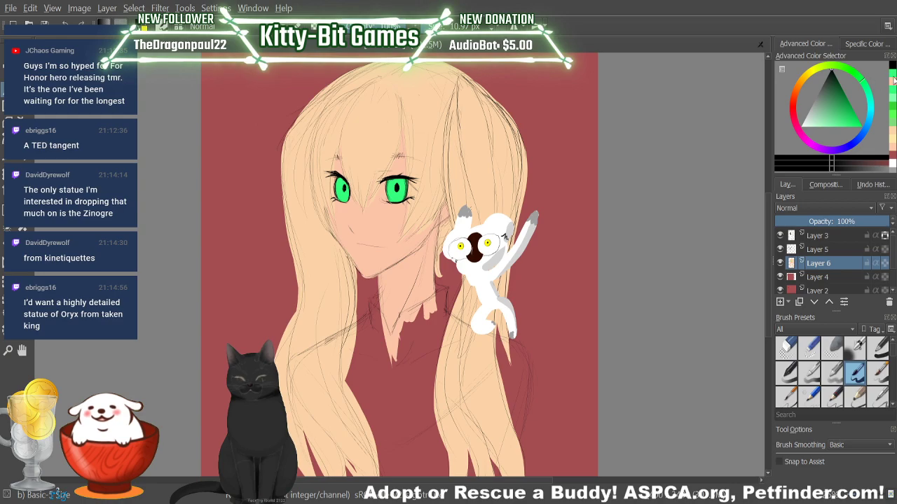
# Step: Sample the right-hand iris's green and choose a darker shade of it for the brush
pyautogui.press('p')
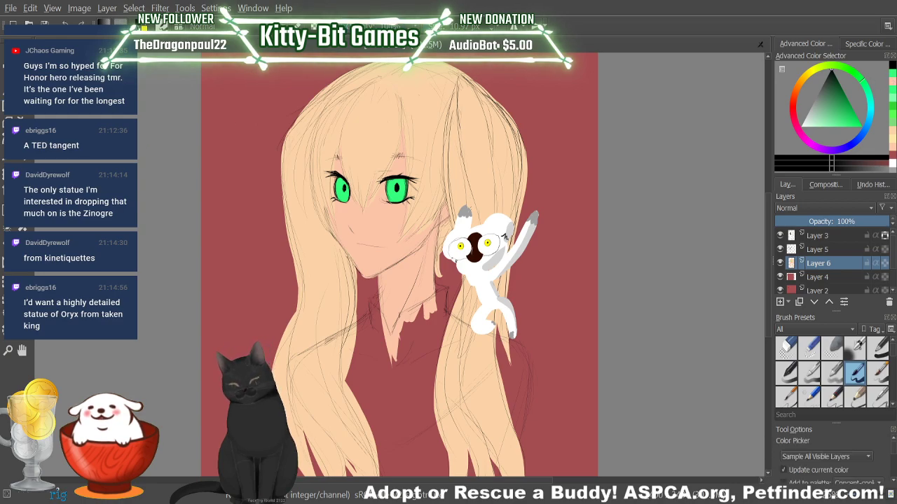
pyautogui.click(397, 190)
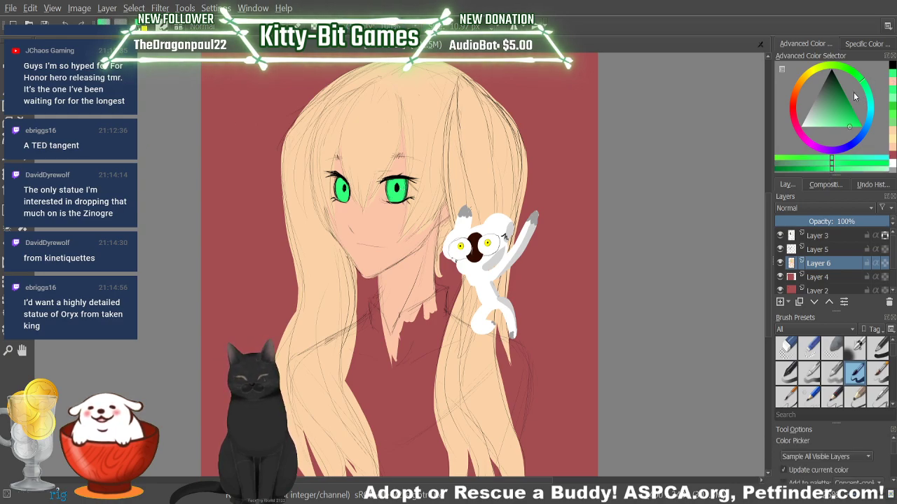
pyautogui.click(846, 98)
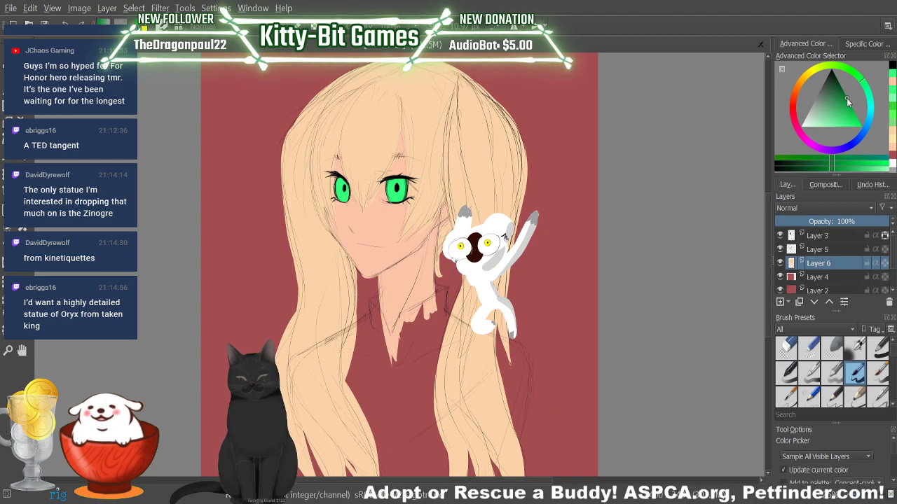
pyautogui.press('b')
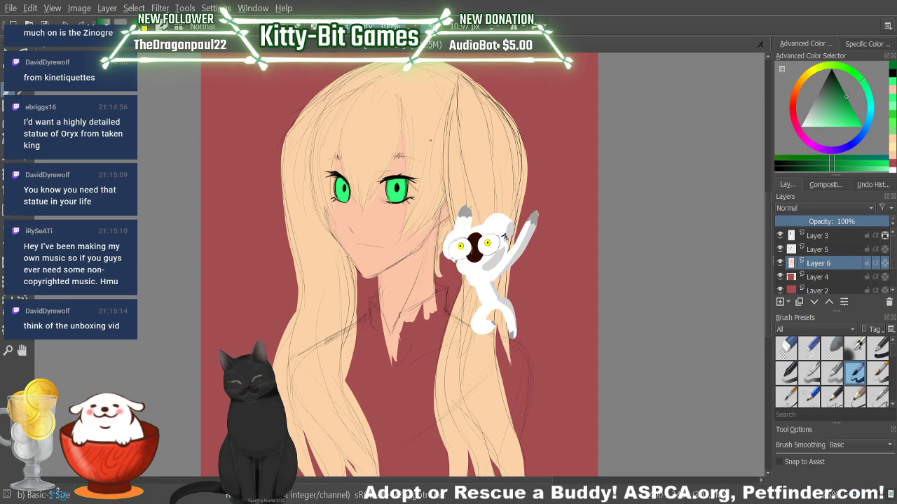
# Step: Hide and reshow Layer 5 to check the artwork without its sketch lines, and make Layer 5 active with black selected
pyautogui.click(781, 250)
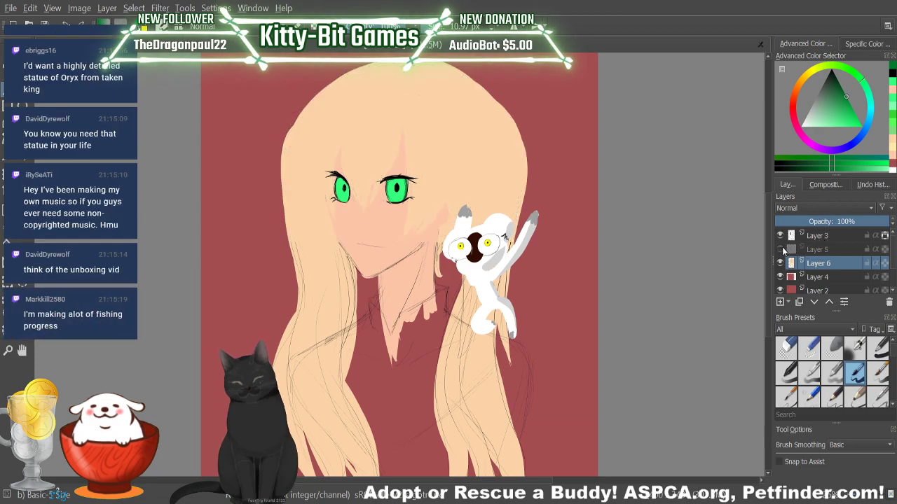
pyautogui.click(781, 249)
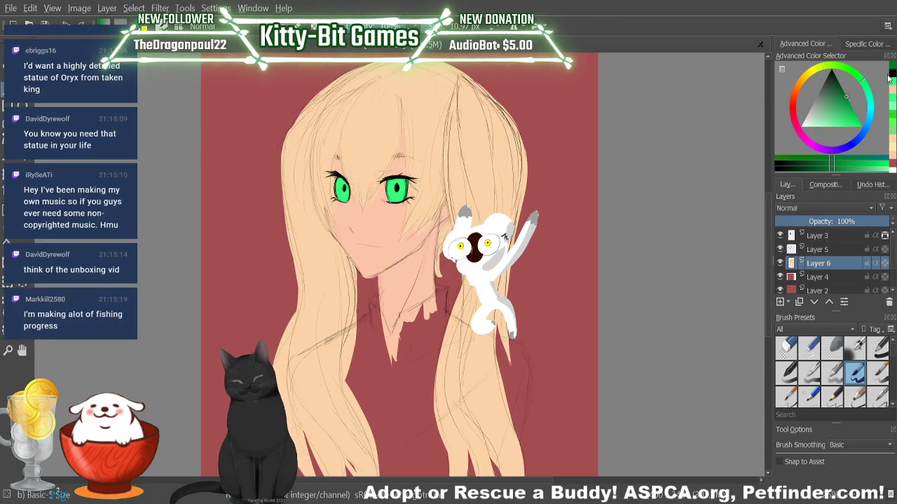
pyautogui.click(829, 251)
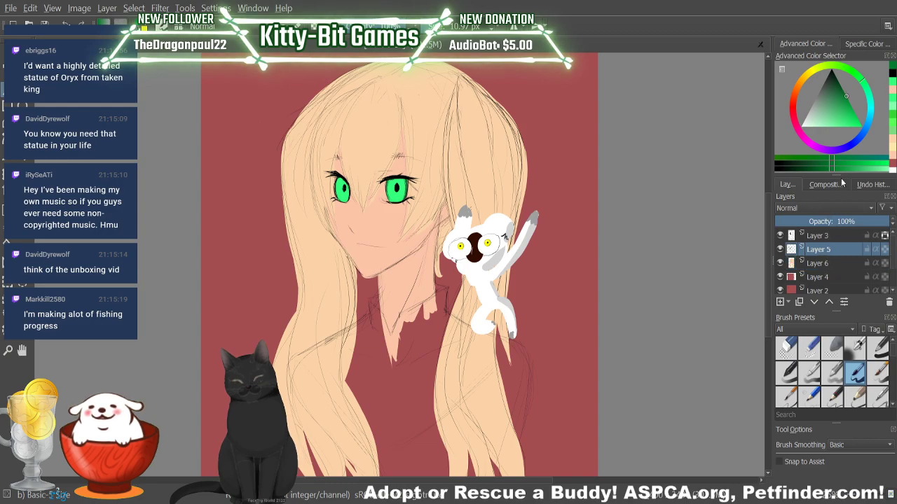
pyautogui.click(892, 77)
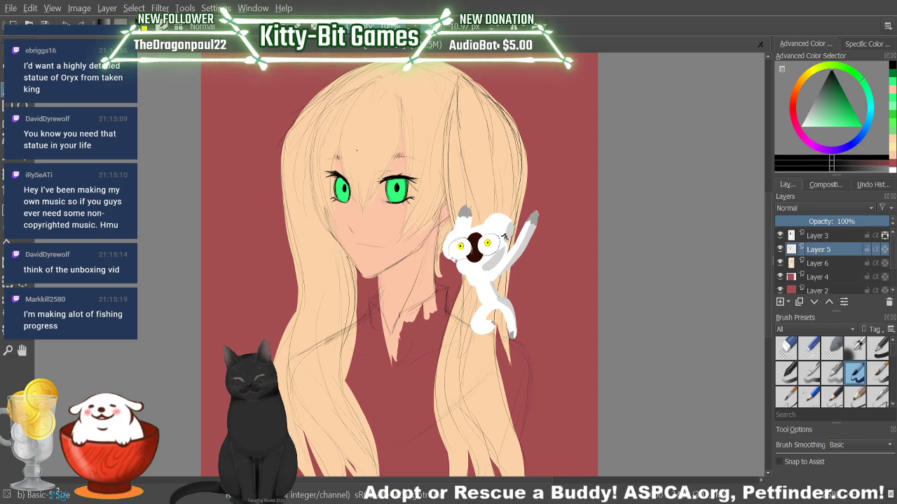
# Step: Shade the right-hand eye's iris on Layer 6 with darker greens, using the brush at 91.97 px
pyautogui.click(822, 268)
pyautogui.keyDown('ctrl'); pyautogui.click(395, 188); pyautogui.keyUp('ctrl')
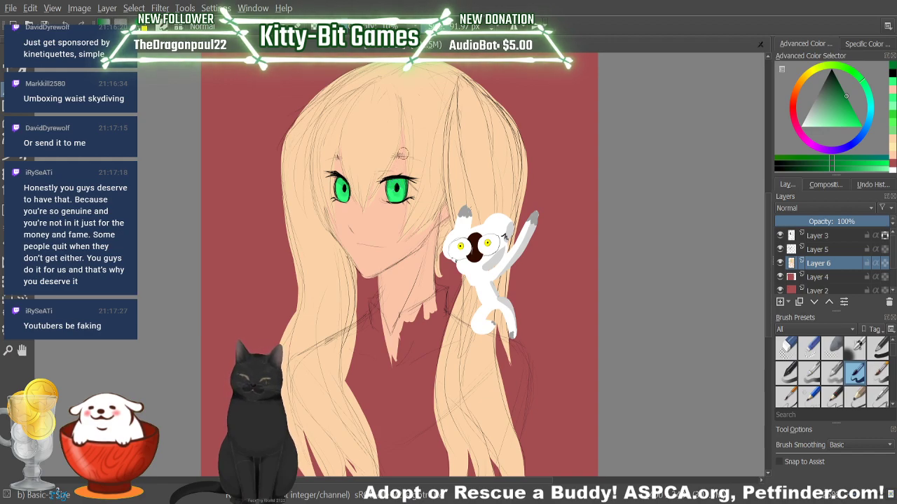
pyautogui.click(824, 110)
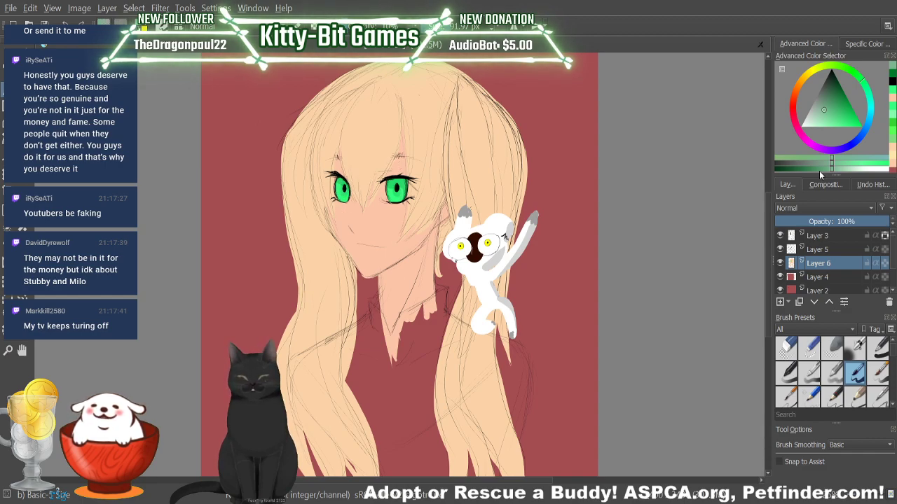
pyautogui.click(783, 169)
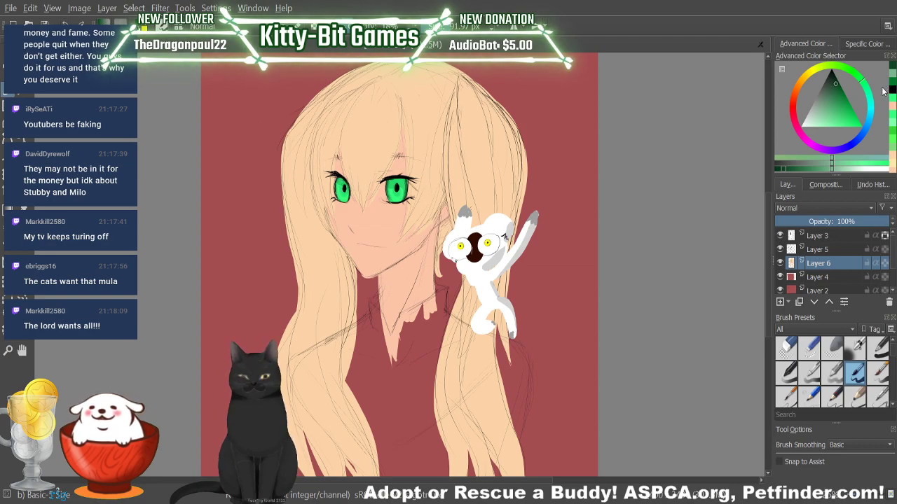
# Step: Sample green from the right-hand iris and blend the shading in the left-hand eye's iris with it
pyautogui.press('p')
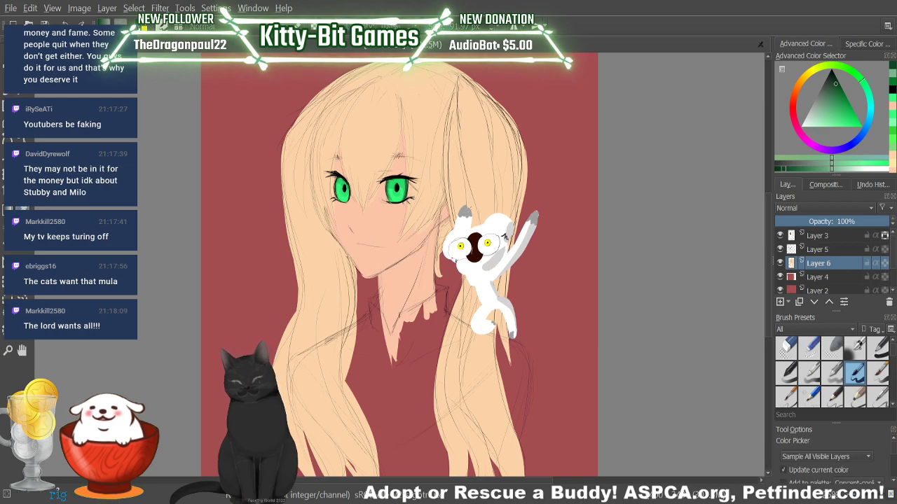
pyautogui.click(398, 181)
pyautogui.press('b')
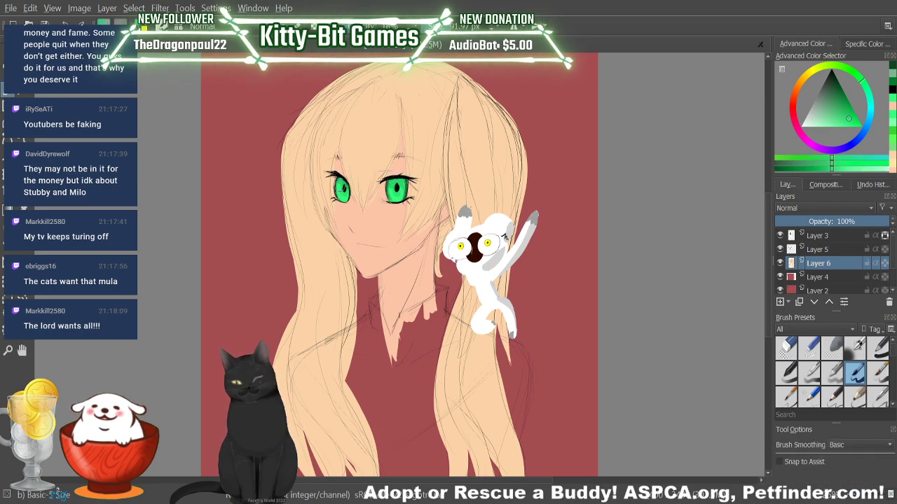
pyautogui.click(336, 186)
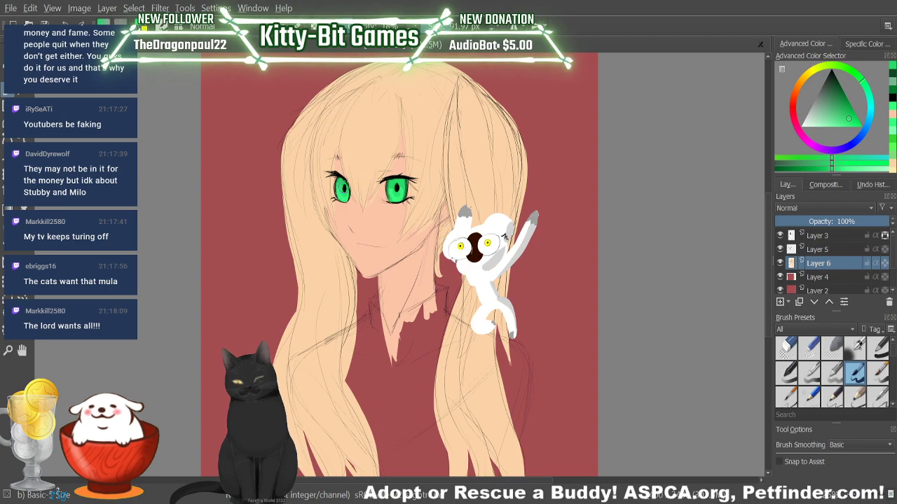
pyautogui.moveTo(344, 187); pyautogui.dragTo(333, 175)
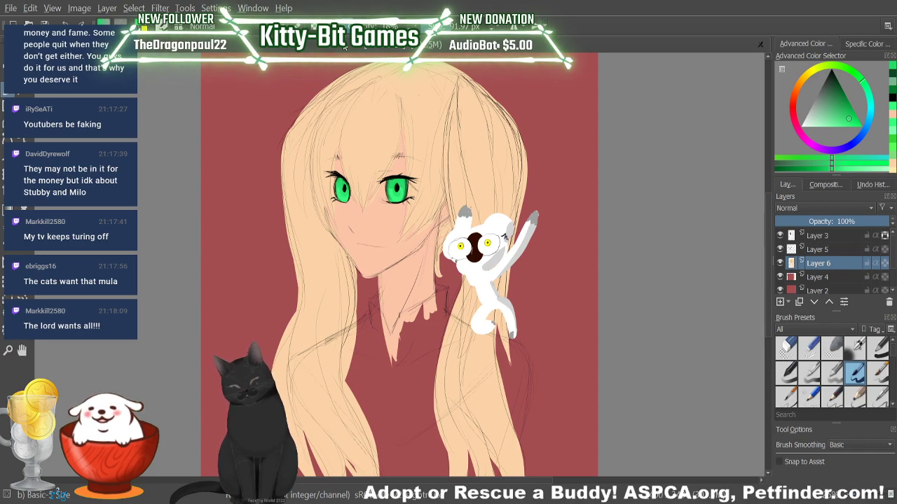
# Step: Choose a very pale green, switch to the recent dark green, and deepen the shading in both irises
pyautogui.moveTo(824, 102); pyautogui.dragTo(796, 102)
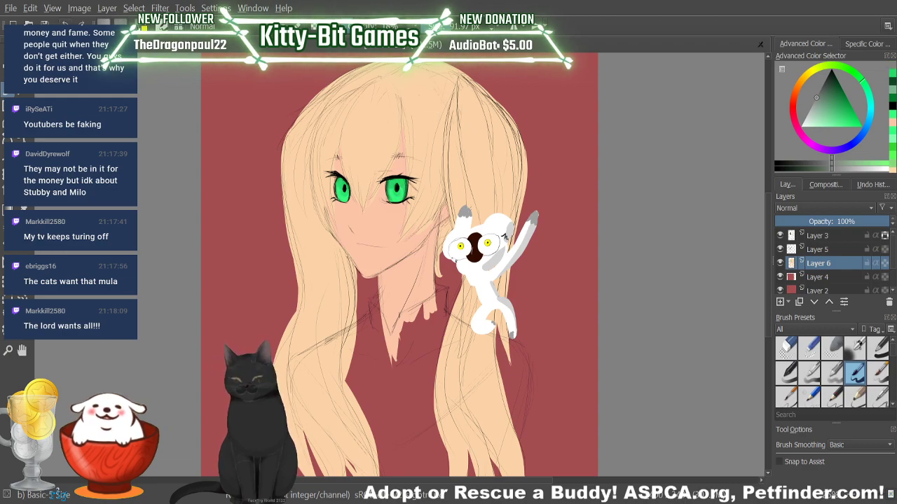
pyautogui.click(810, 126)
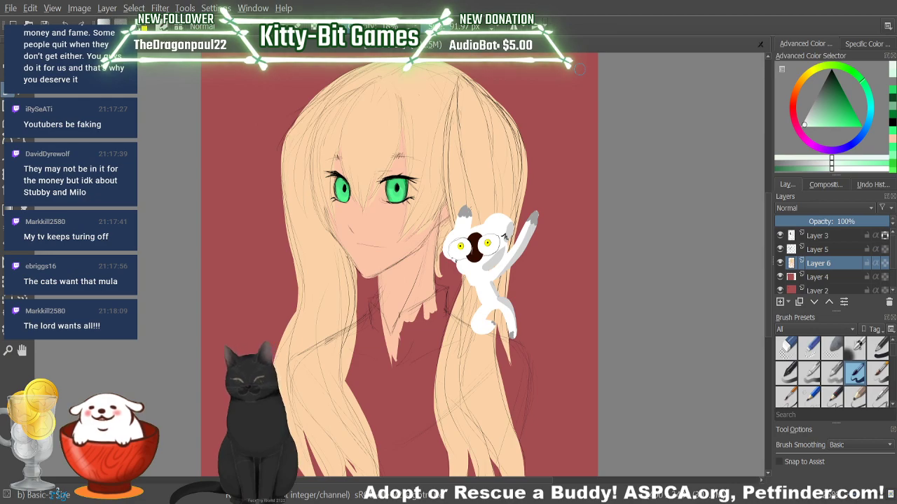
pyautogui.click(892, 106)
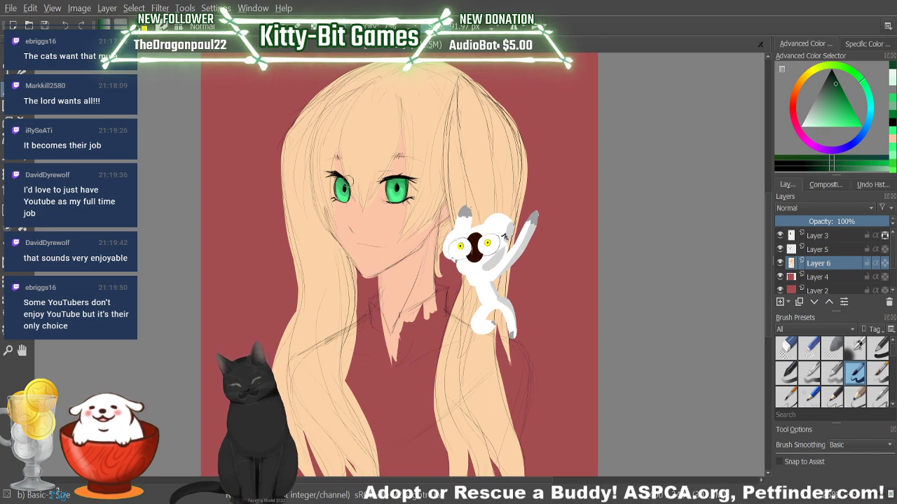
# Step: Switch the brush colour from black to white and add small white highlights to both eyes on Layer 6
pyautogui.click(824, 251)
pyautogui.keyDown('ctrl'); pyautogui.click(222, 445); pyautogui.keyUp('ctrl')
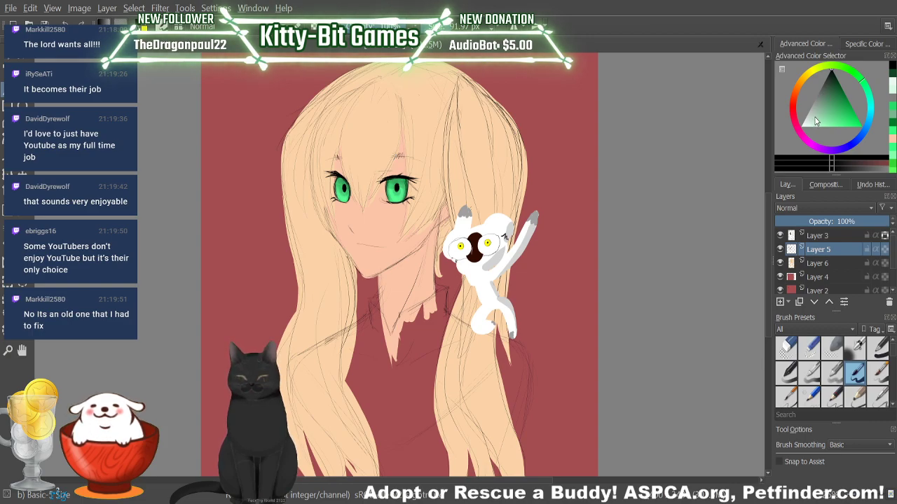
pyautogui.keyDown('ctrl'); pyautogui.click(390, 156); pyautogui.keyUp('ctrl')
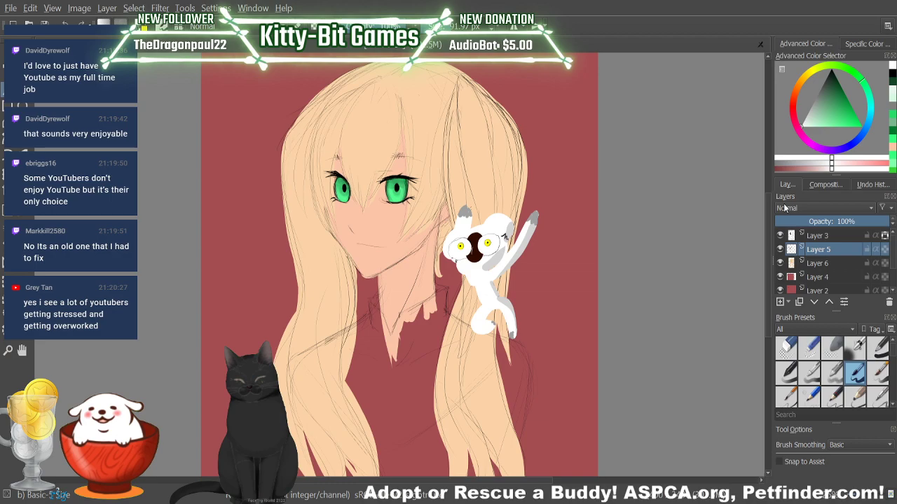
pyautogui.click(816, 267)
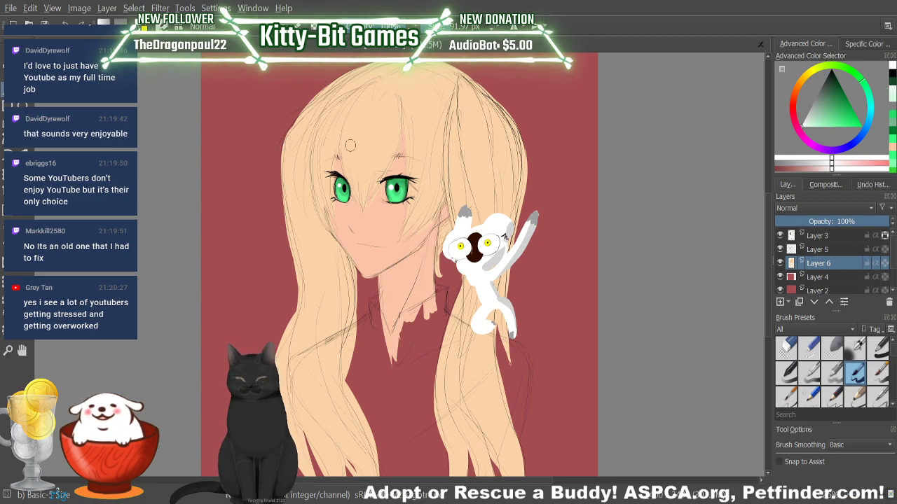
# Step: Sample the blonde hair colour, darken it to tan, try a strand stroke down the left-hand ponytail, and undo it
pyautogui.press('p')
pyautogui.click(315, 262)
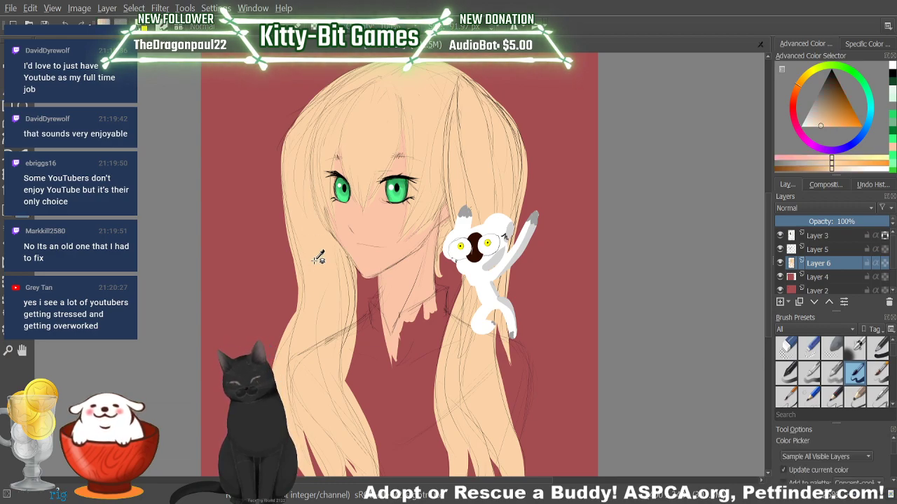
pyautogui.click(810, 169)
pyautogui.press('b')
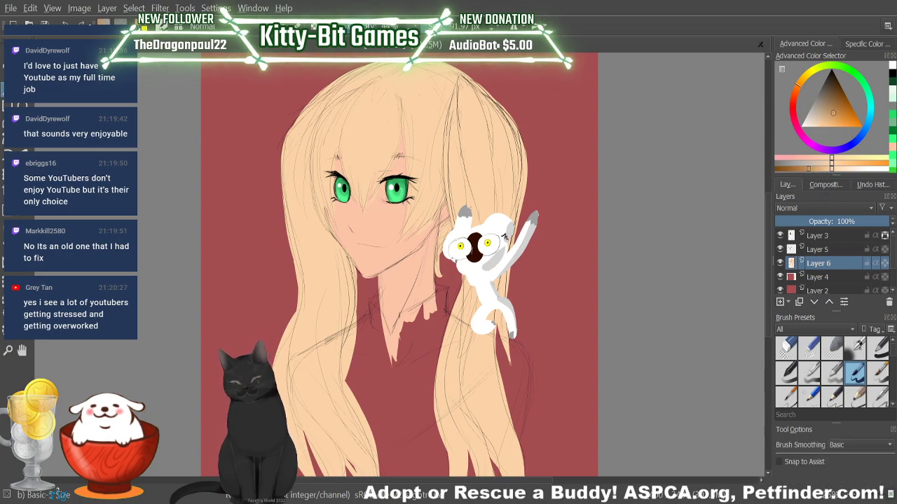
pyautogui.moveTo(326, 297); pyautogui.dragTo(321, 403)
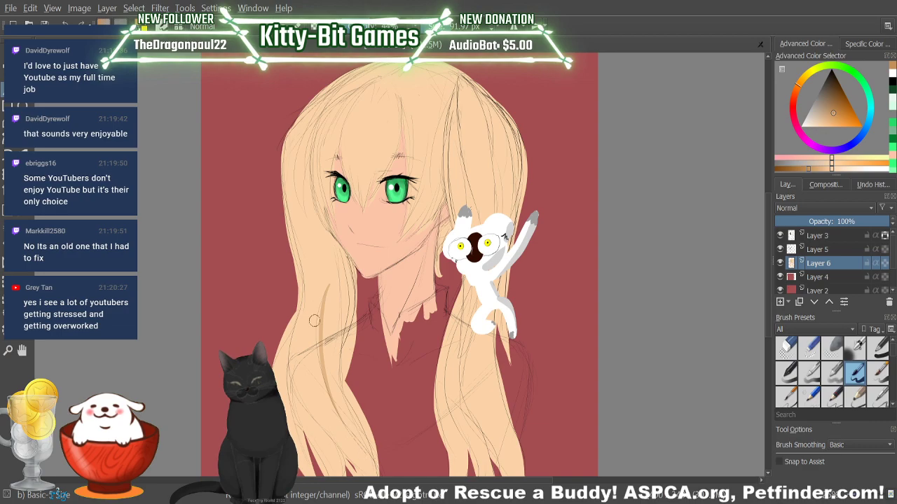
pyautogui.hotkey('ctrl', 'z')
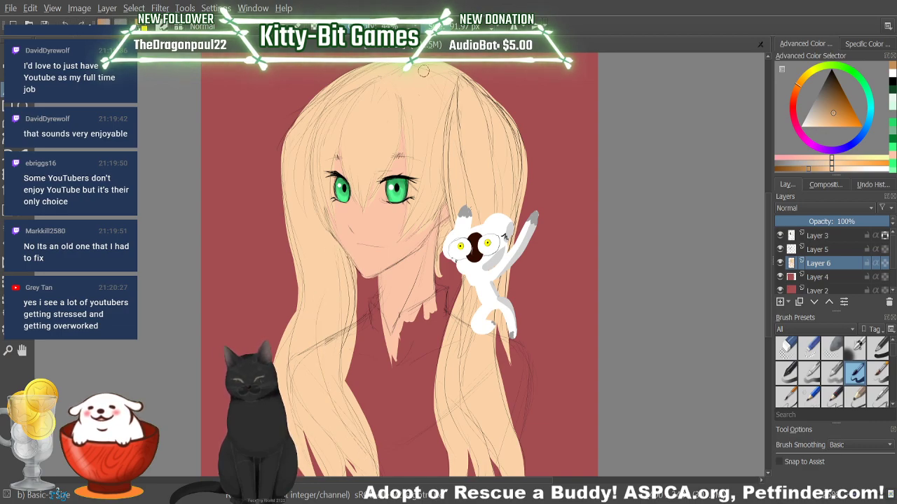
# Step: Lock Layer 6's alpha, and shade the left-hand ponytail's inner edge in tan on a new layer above it
pyautogui.click(884, 263)
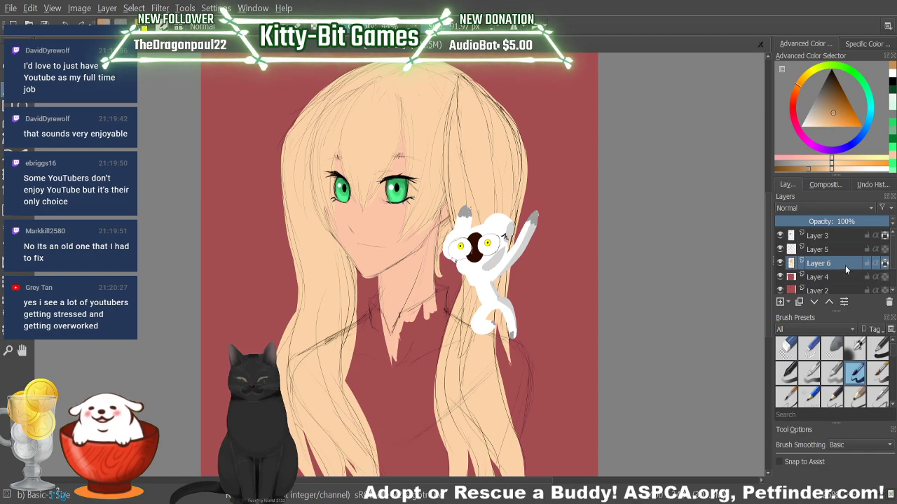
pyautogui.click(781, 302)
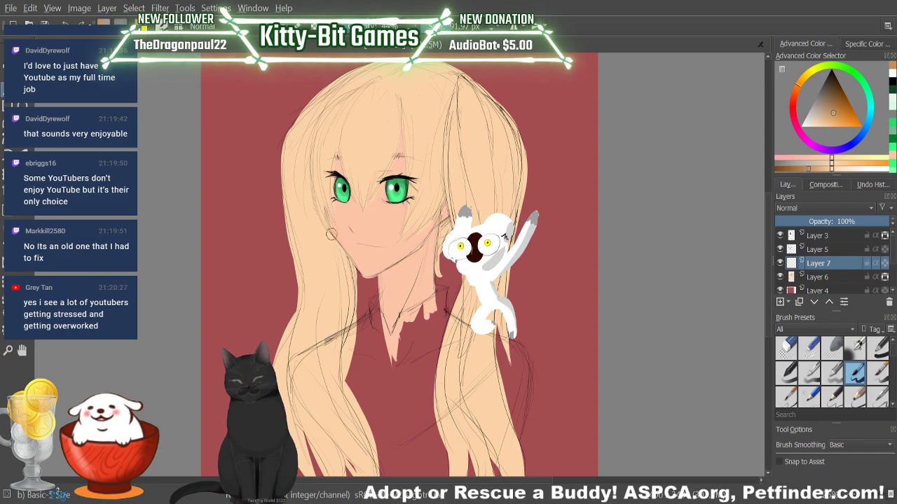
pyautogui.moveTo(340, 249); pyautogui.dragTo(350, 288)
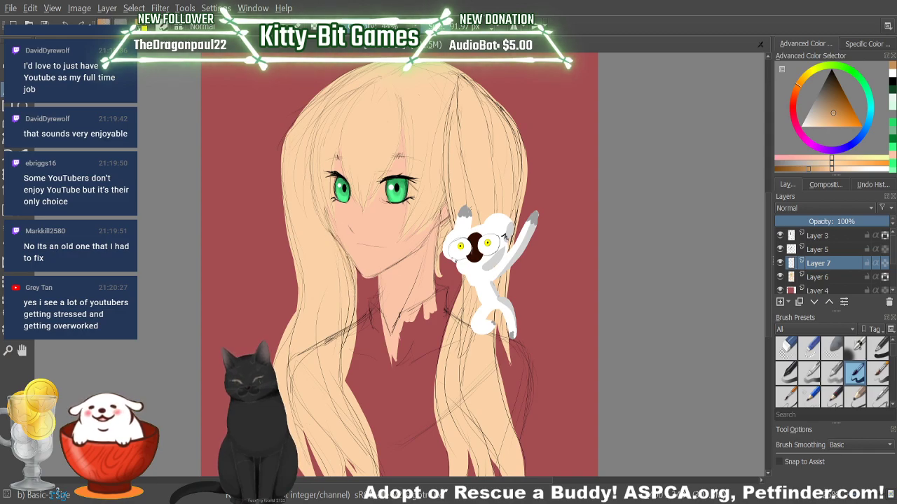
pyautogui.hotkey('ctrl', 'z')
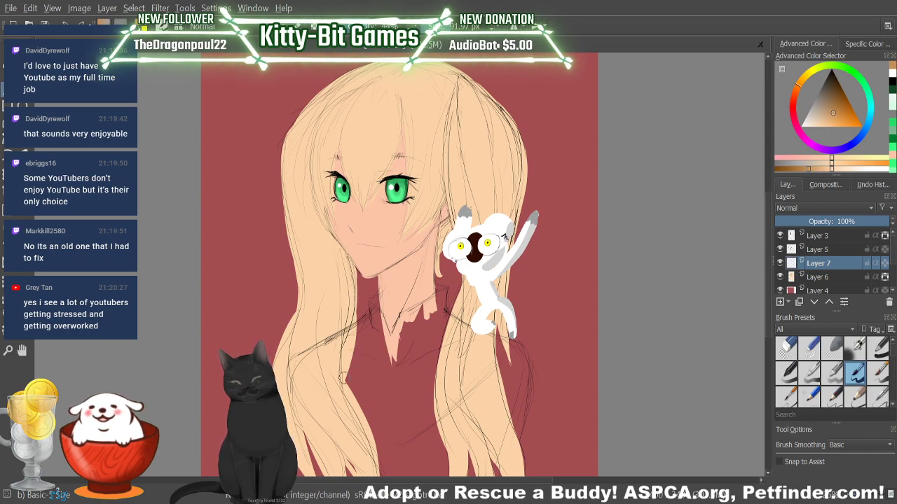
pyautogui.moveTo(354, 267); pyautogui.dragTo(362, 289)
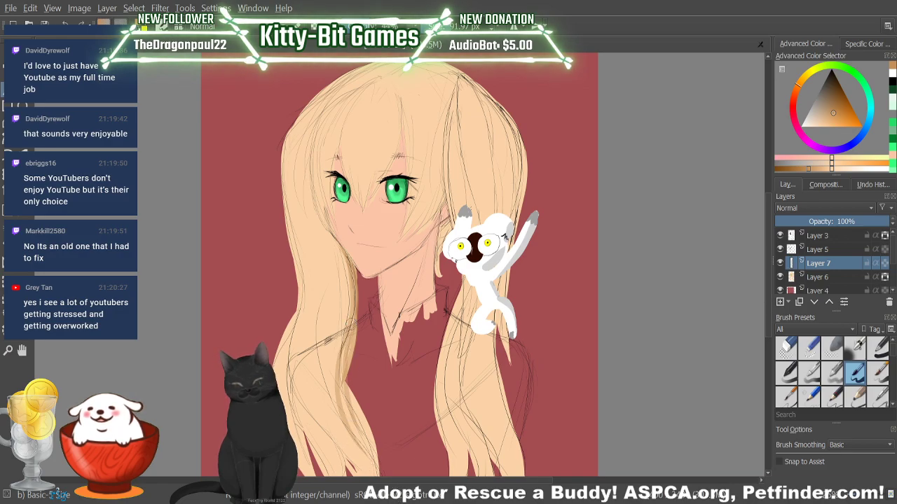
# Step: Switch to Layer 6, shade the left-hand ponytail with tan strands, and undo the last stroke
pyautogui.moveTo(765, 239); pyautogui.dragTo(759, 281)
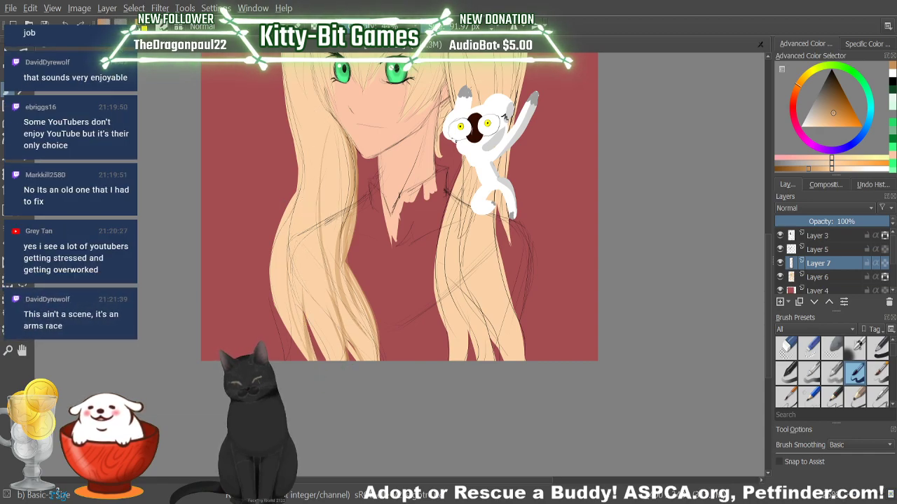
pyautogui.moveTo(769, 281); pyautogui.dragTo(768, 243)
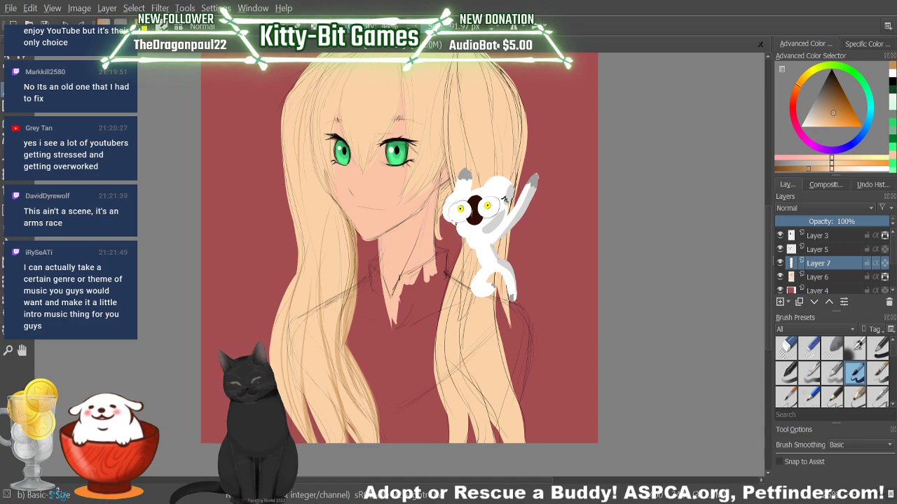
pyautogui.click(828, 278)
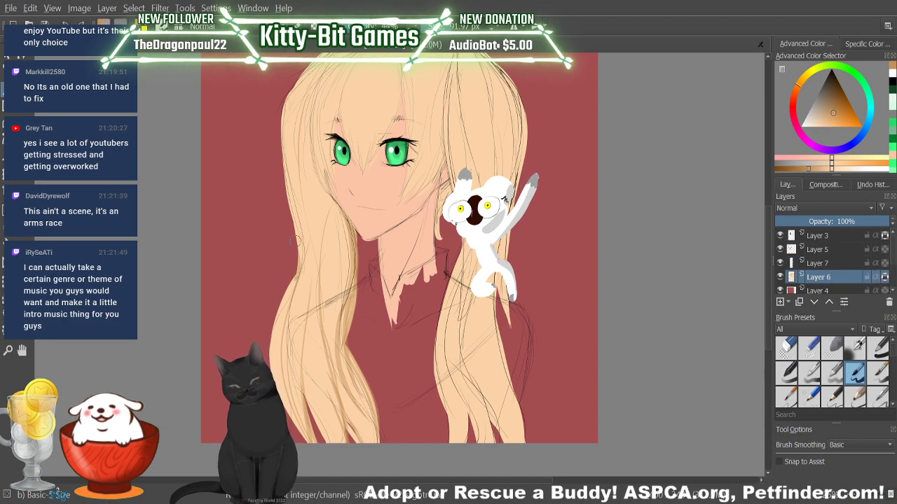
pyautogui.moveTo(297, 268)
pyautogui.mouseDown()
pyautogui.moveTo(293, 301)
pyautogui.moveTo(283, 301)
pyautogui.moveTo(301, 294)
pyautogui.moveTo(295, 260)
pyautogui.moveTo(303, 288)
pyautogui.mouseUp()
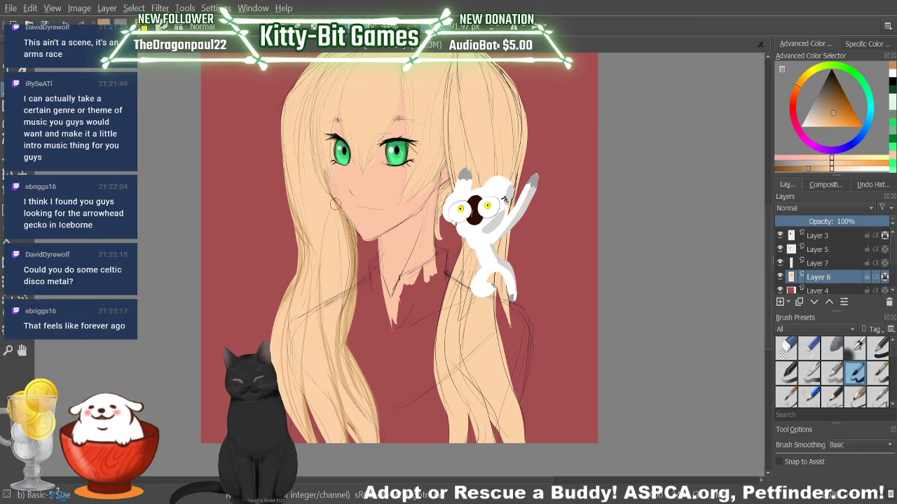
pyautogui.scroll(3, 750, 220)
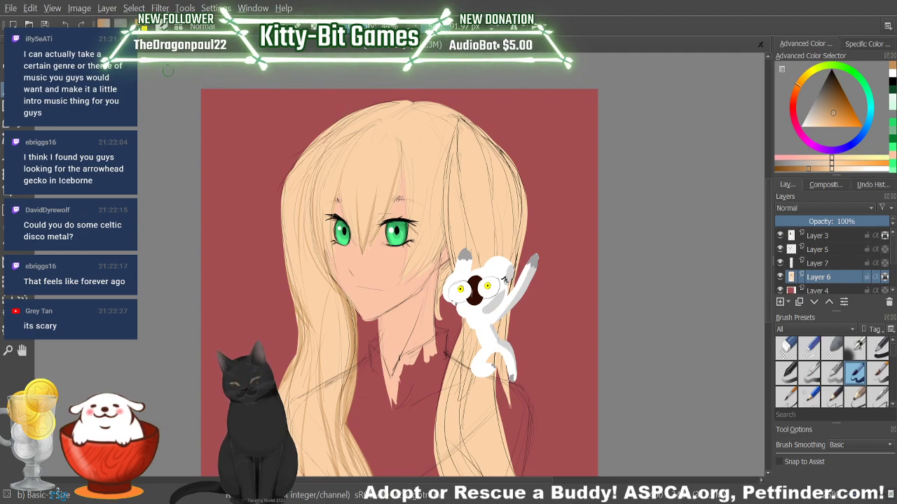
pyautogui.click(66, 25)
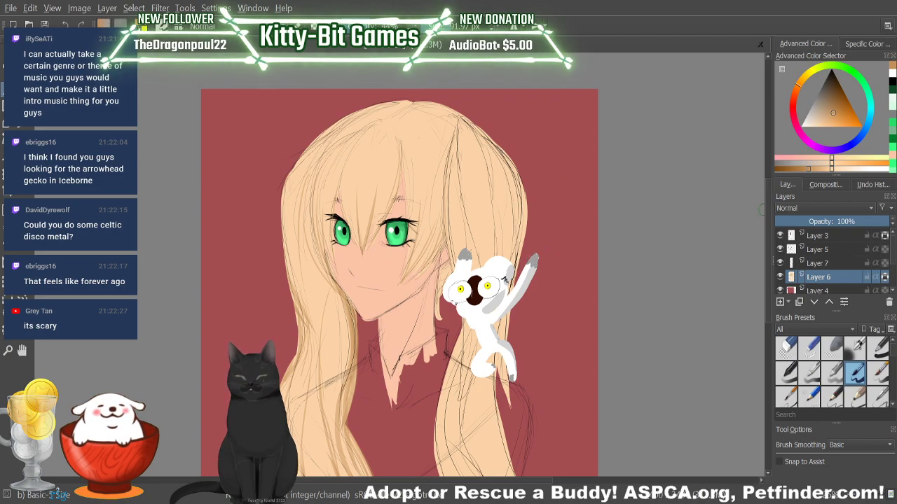
# Step: Try tan strand strokes along the lower locks of the right-hand ponytail, and undo them
pyautogui.scroll(-5, 763, 208)
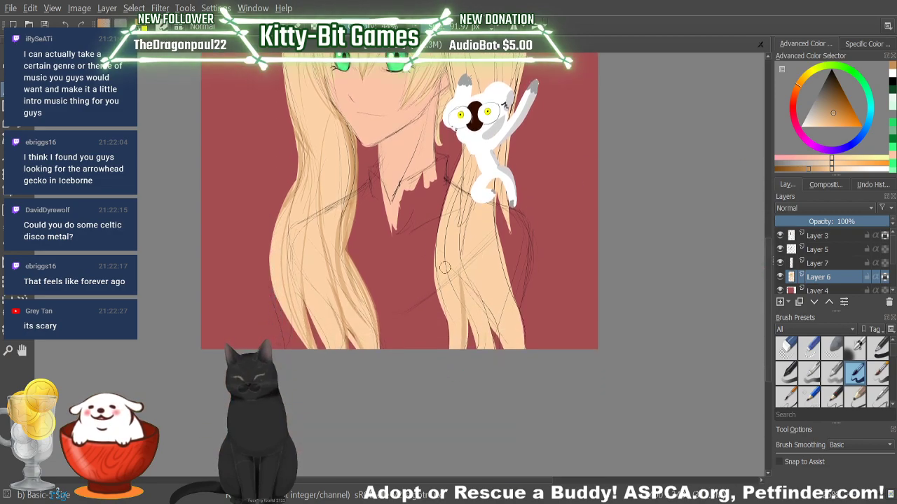
pyautogui.moveTo(464, 261); pyautogui.dragTo(494, 348)
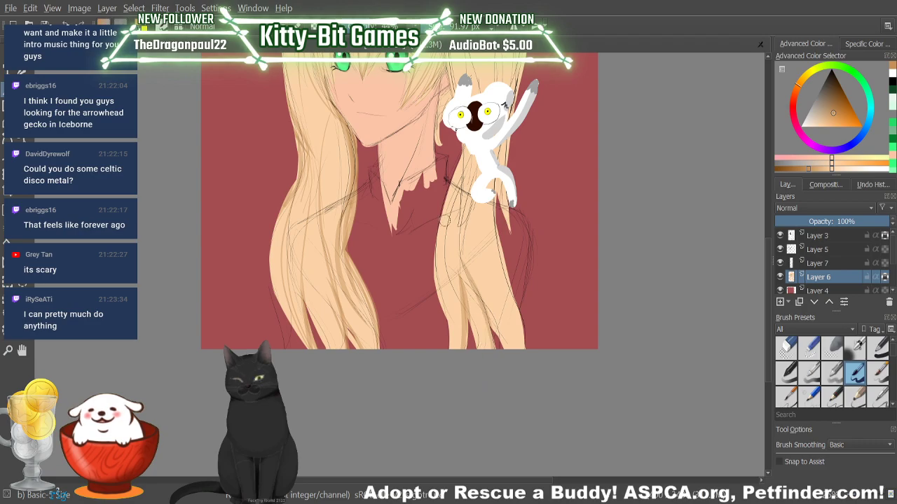
pyautogui.moveTo(462, 253); pyautogui.dragTo(463, 346)
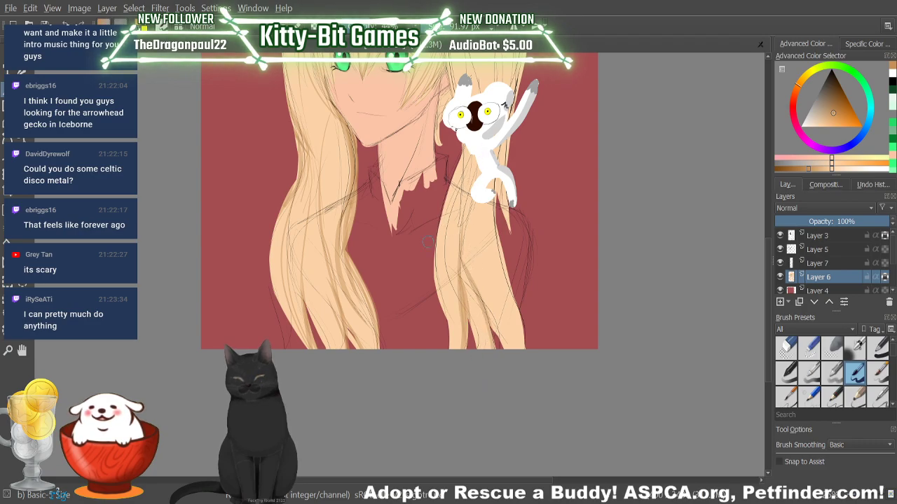
pyautogui.hotkey('ctrl', 'z')
pyautogui.hotkey('ctrl', 'z')
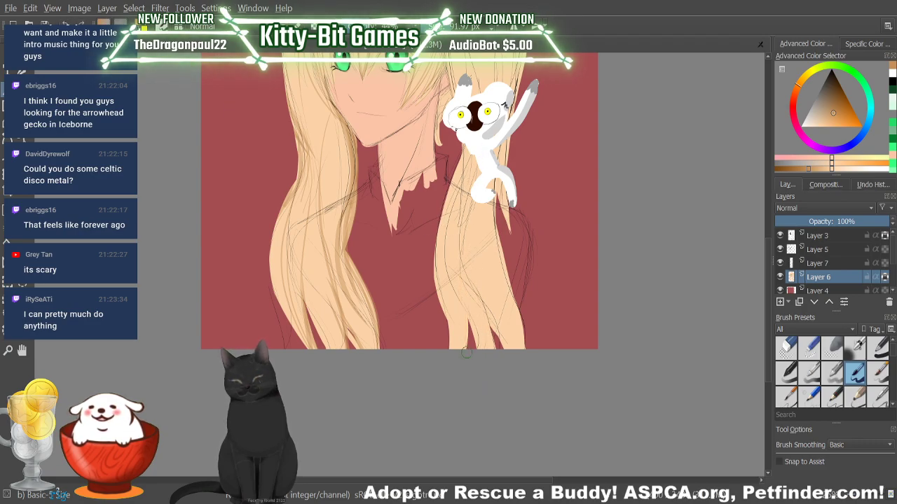
pyautogui.moveTo(467, 350); pyautogui.dragTo(467, 233)
pyautogui.hotkey('ctrl', 'z')
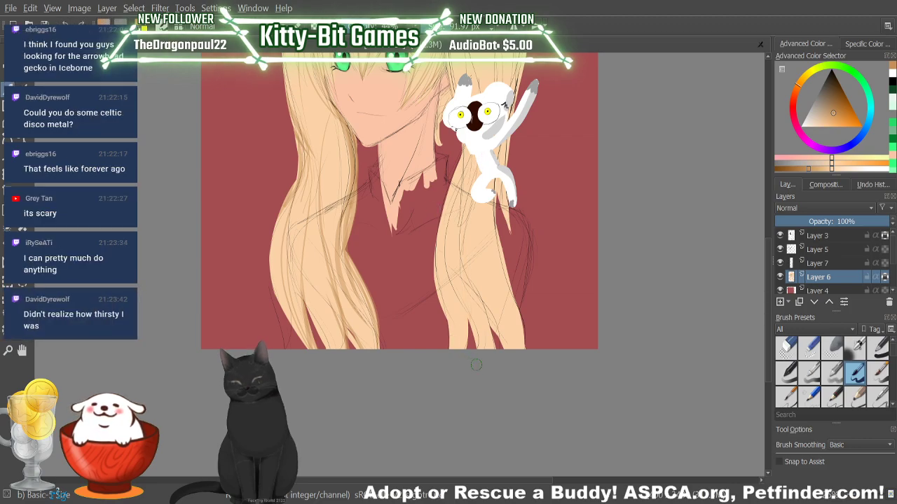
# Step: Paint tan strands upward from the tips of the right-hand ponytail, including its inner locks and outer edge
pyautogui.moveTo(467, 351); pyautogui.dragTo(466, 244)
pyautogui.moveTo(494, 349); pyautogui.dragTo(468, 265)
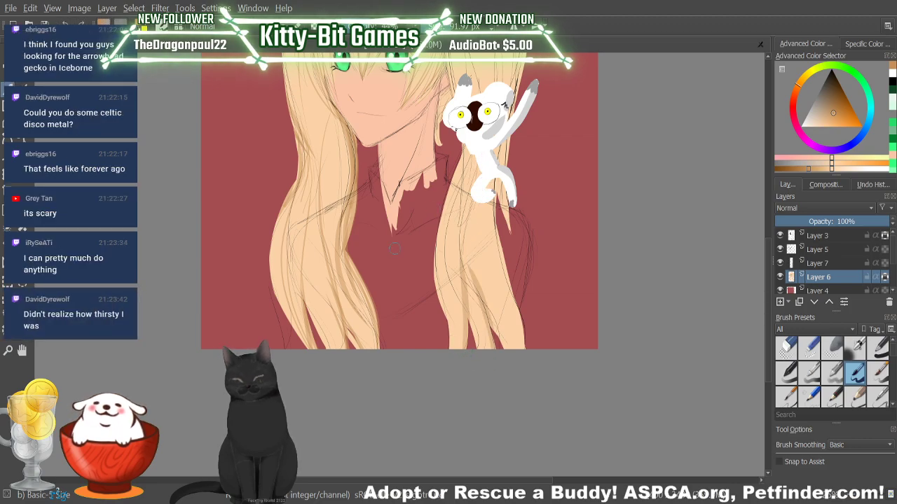
pyautogui.moveTo(499, 342); pyautogui.dragTo(460, 276)
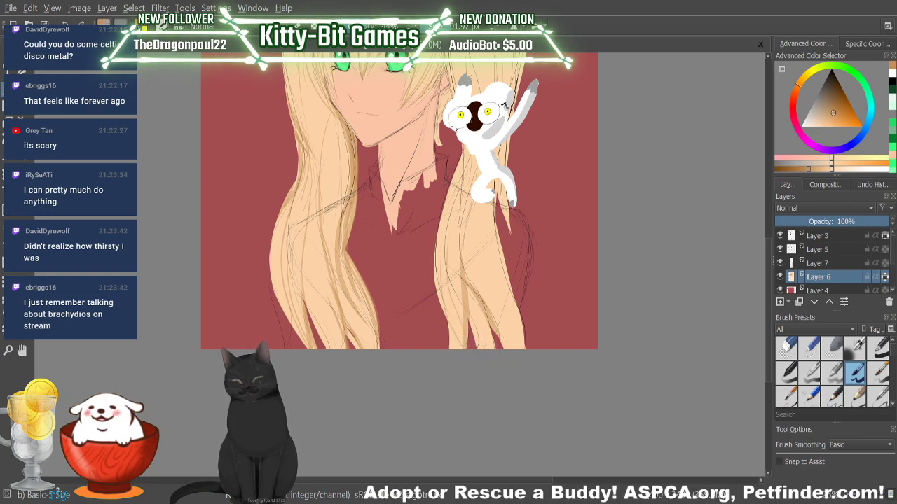
pyautogui.moveTo(447, 249); pyautogui.dragTo(459, 328)
pyautogui.moveTo(459, 267)
pyautogui.mouseDown()
pyautogui.moveTo(443, 346)
pyautogui.moveTo(463, 276)
pyautogui.mouseUp()
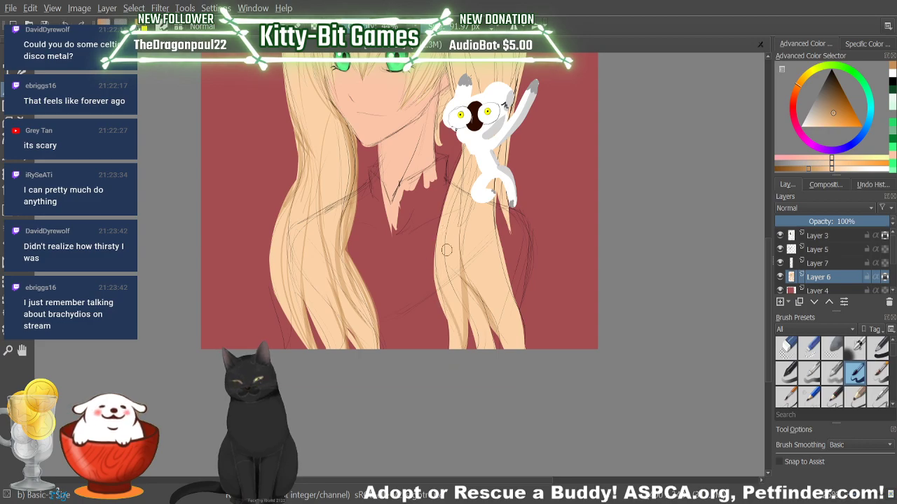
pyautogui.moveTo(521, 349); pyautogui.dragTo(494, 219)
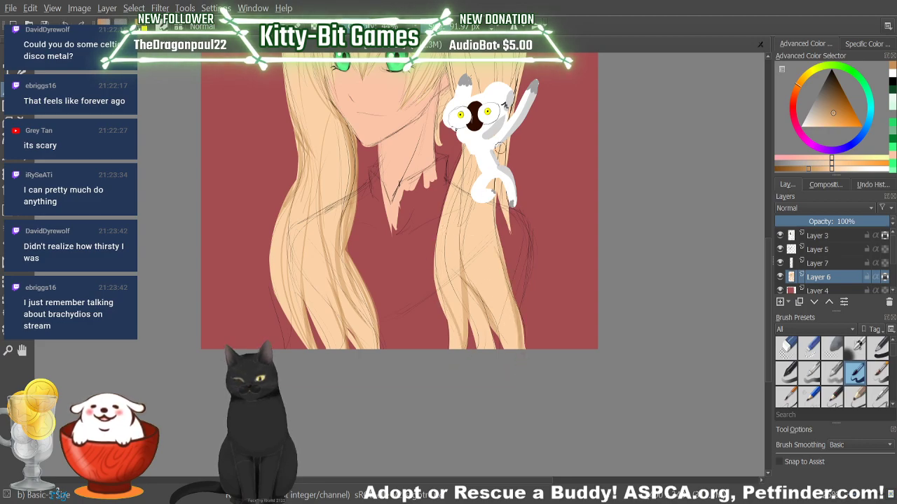
# Step: Extend the tan shading up the outer side of the right-hand ponytail, past the white creature
pyautogui.scroll(3, 713, 240)
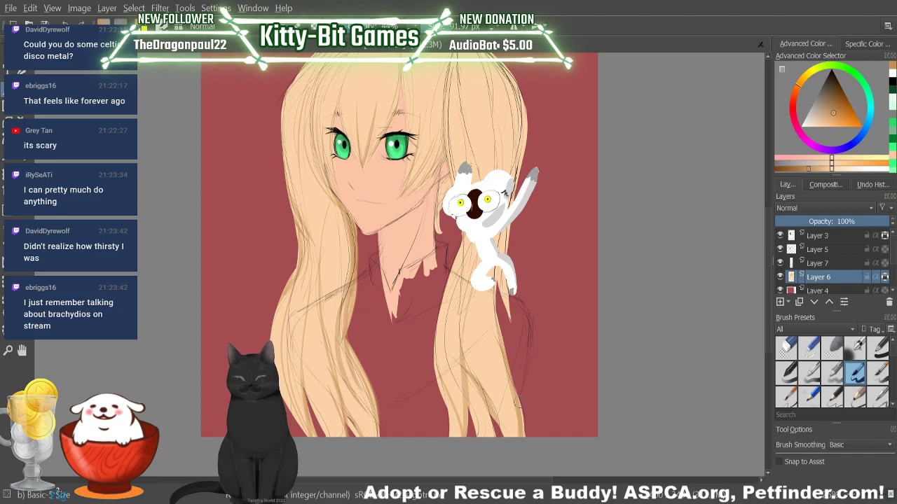
pyautogui.moveTo(519, 404); pyautogui.dragTo(491, 256)
pyautogui.moveTo(503, 368); pyautogui.dragTo(502, 192)
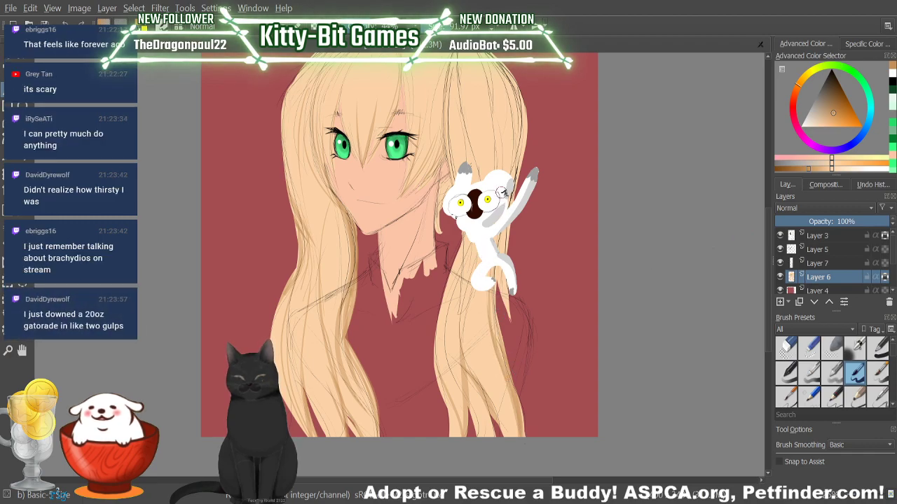
pyautogui.moveTo(505, 308)
pyautogui.mouseDown()
pyautogui.moveTo(497, 232)
pyautogui.moveTo(517, 107)
pyautogui.mouseUp()
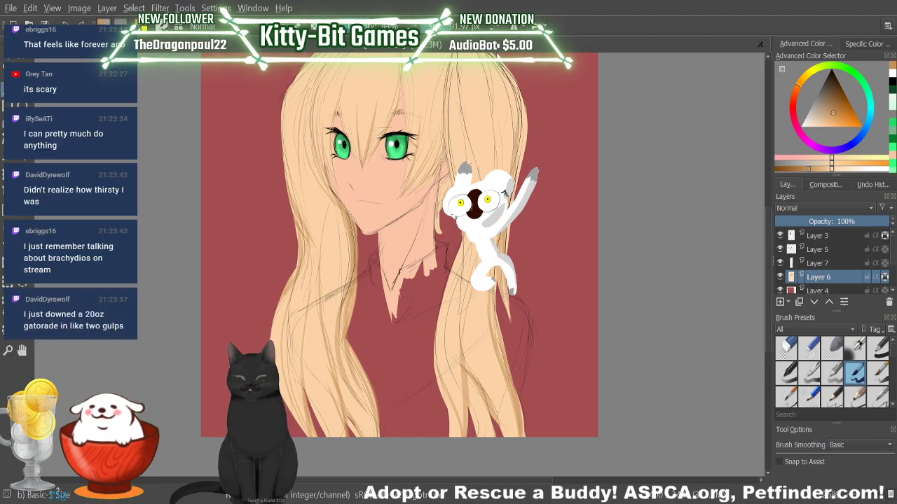
pyautogui.moveTo(519, 207); pyautogui.dragTo(510, 90)
pyautogui.moveTo(523, 182); pyautogui.dragTo(519, 77)
# Step: Shade the upper outer curve of the right-hand ponytail with tan strokes from the creature toward the hair tie
pyautogui.scroll(3, 767, 214)
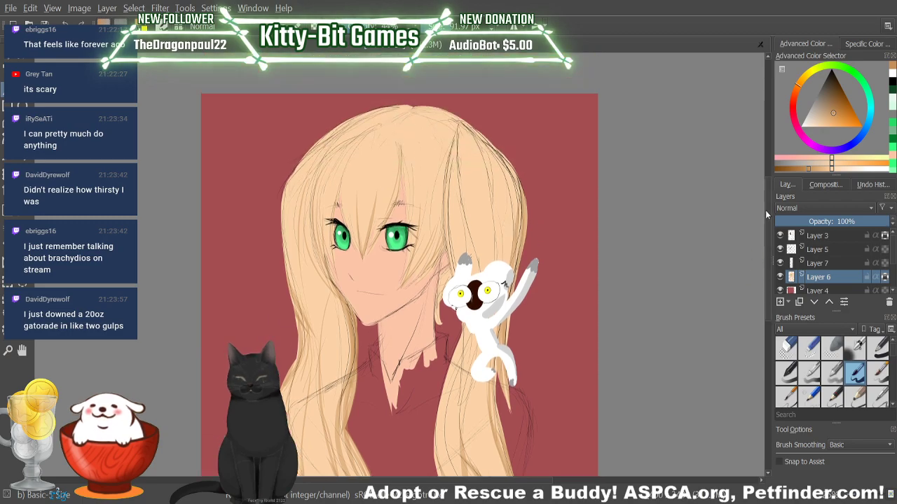
pyautogui.scroll(1, 766, 214)
pyautogui.moveTo(511, 312); pyautogui.dragTo(510, 209)
pyautogui.moveTo(517, 282); pyautogui.dragTo(506, 186)
pyautogui.moveTo(524, 257)
pyautogui.mouseDown()
pyautogui.moveTo(515, 193)
pyautogui.moveTo(500, 173)
pyautogui.mouseUp()
pyautogui.moveTo(520, 233)
pyautogui.mouseDown()
pyautogui.moveTo(490, 161)
pyautogui.moveTo(506, 186)
pyautogui.moveTo(462, 142)
pyautogui.mouseUp()
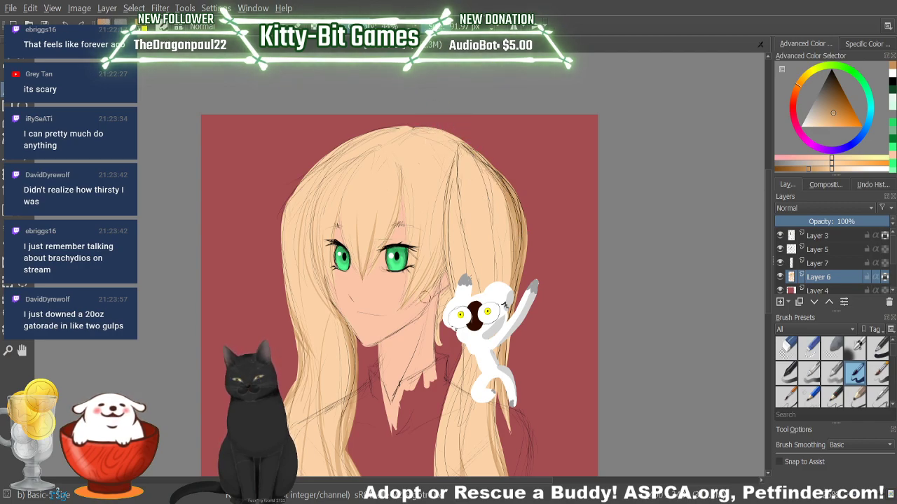
# Step: Add tan shading to the lock beside the ear and the ponytail's inner edge above the creature
pyautogui.moveTo(424, 297)
pyautogui.mouseDown()
pyautogui.moveTo(434, 184)
pyautogui.moveTo(447, 310)
pyautogui.moveTo(438, 345)
pyautogui.moveTo(439, 320)
pyautogui.mouseUp()
pyautogui.moveTo(448, 283); pyautogui.dragTo(444, 312)
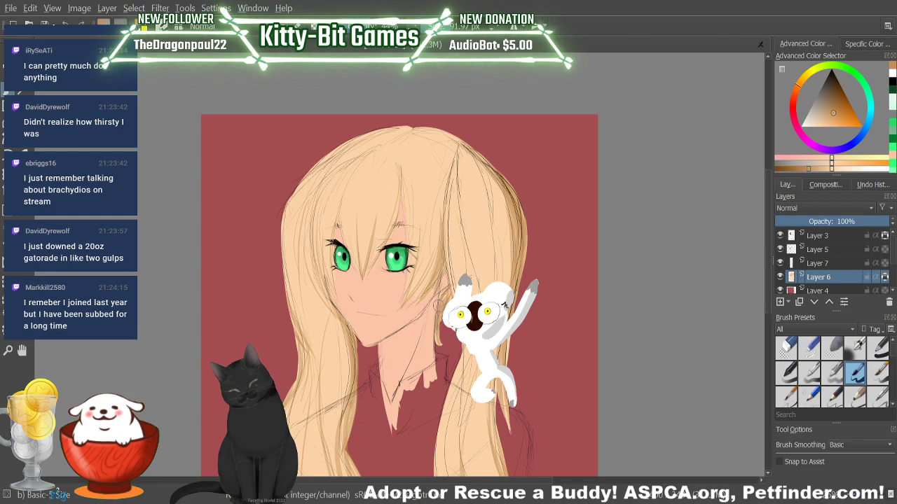
pyautogui.moveTo(449, 229); pyautogui.dragTo(448, 296)
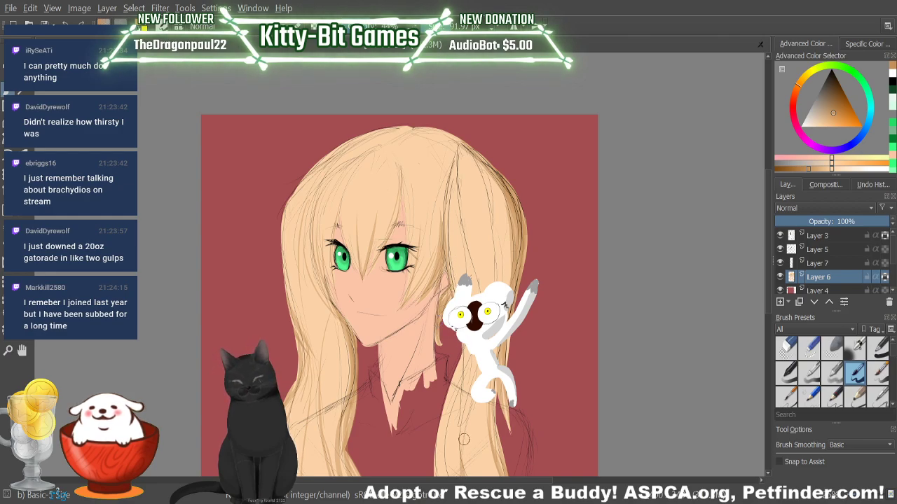
# Step: Build up layered tan strands across the bangs and both ponytails to deepen the hair shading
pyautogui.scroll(-5, 760, 280)
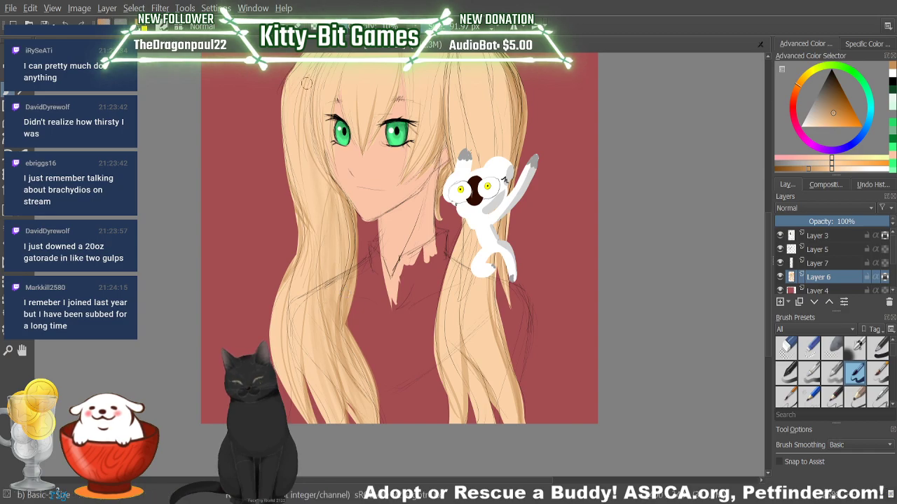
pyautogui.scroll(3, 760, 244)
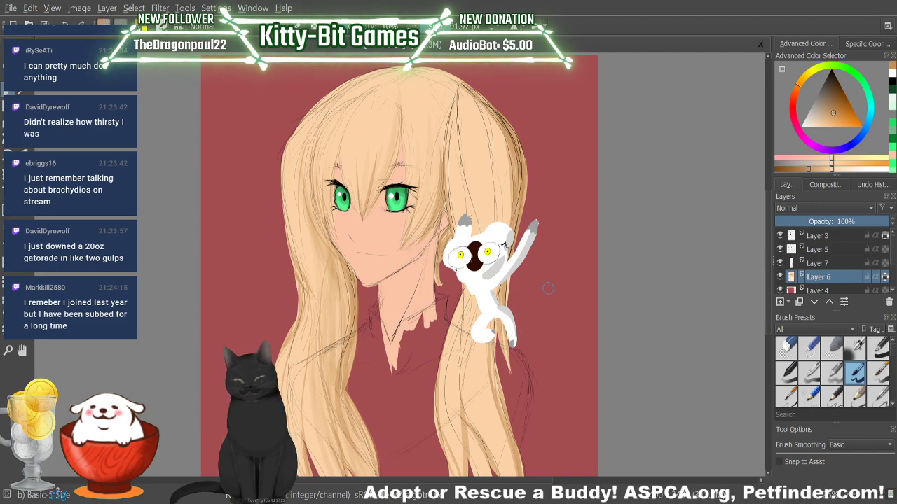
pyautogui.scroll(-3, 573, 277)
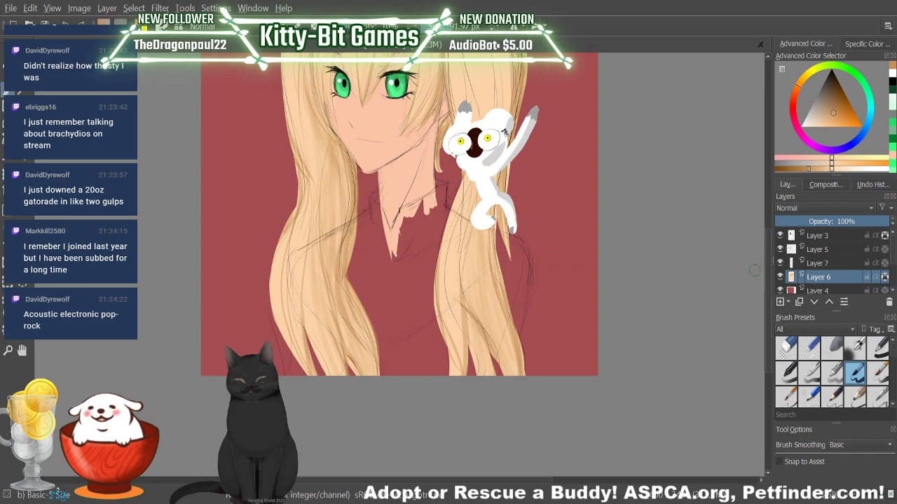
pyautogui.moveTo(482, 233); pyautogui.dragTo(485, 396)
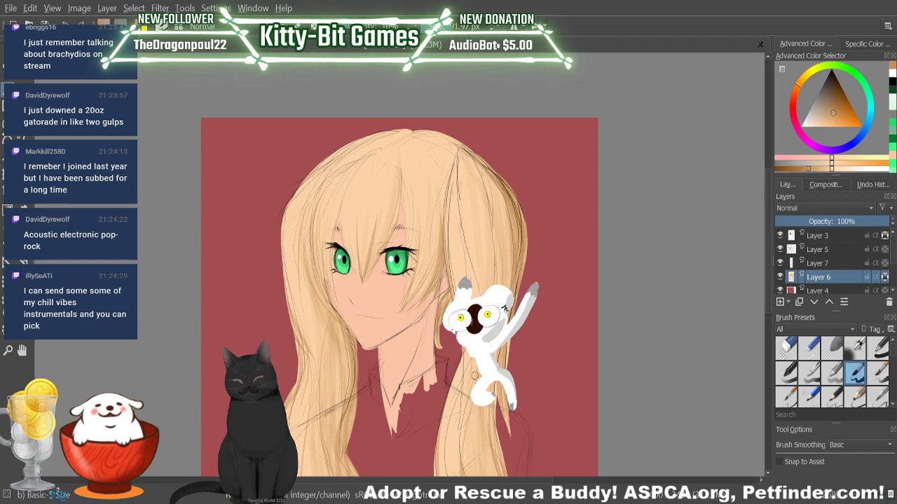
pyautogui.scroll(-3, 730, 214)
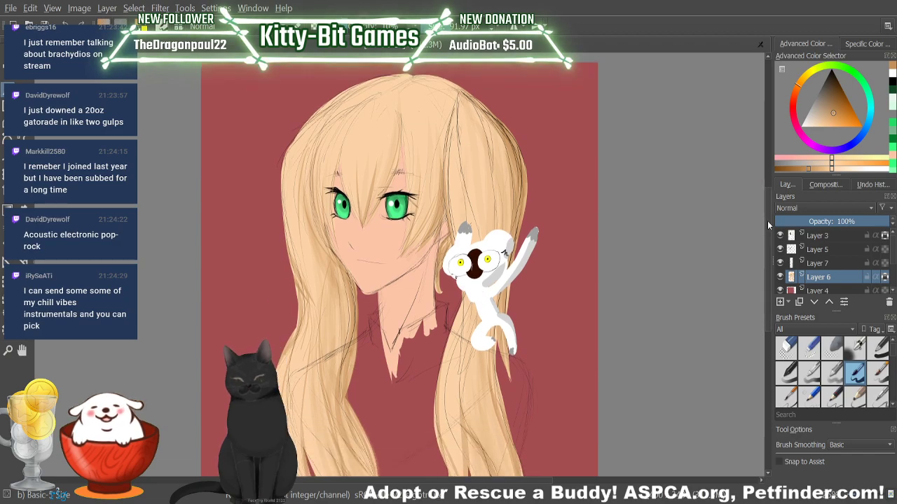
pyautogui.scroll(-2, 757, 226)
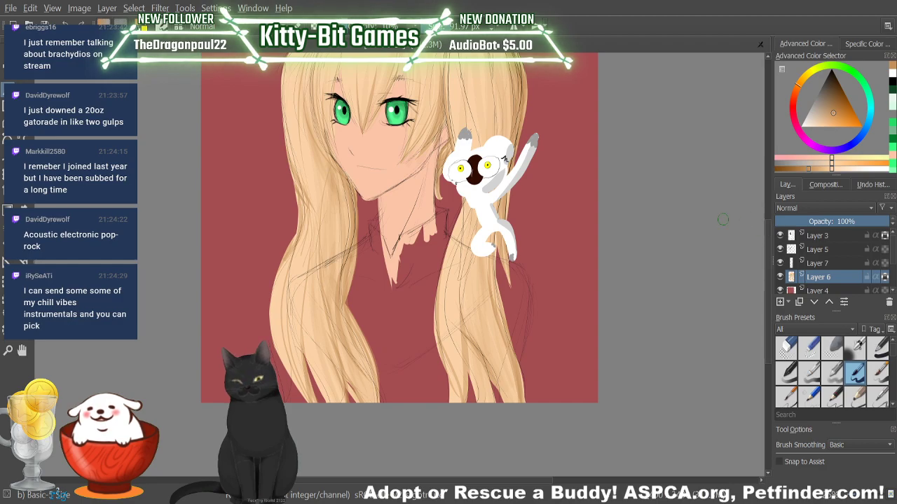
# Step: Try erasing along the inner edge of the left-hand ponytail, undo it, and return to the painting brush
pyautogui.press('e')
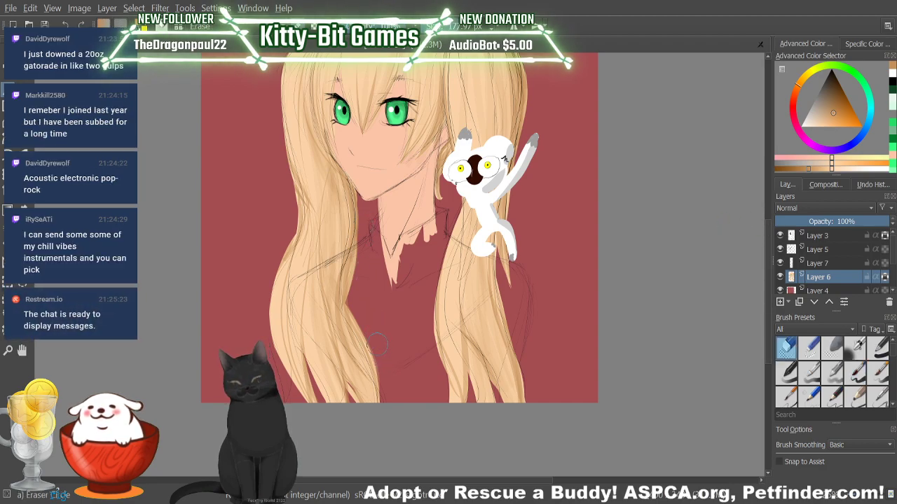
pyautogui.moveTo(348, 291); pyautogui.dragTo(365, 346)
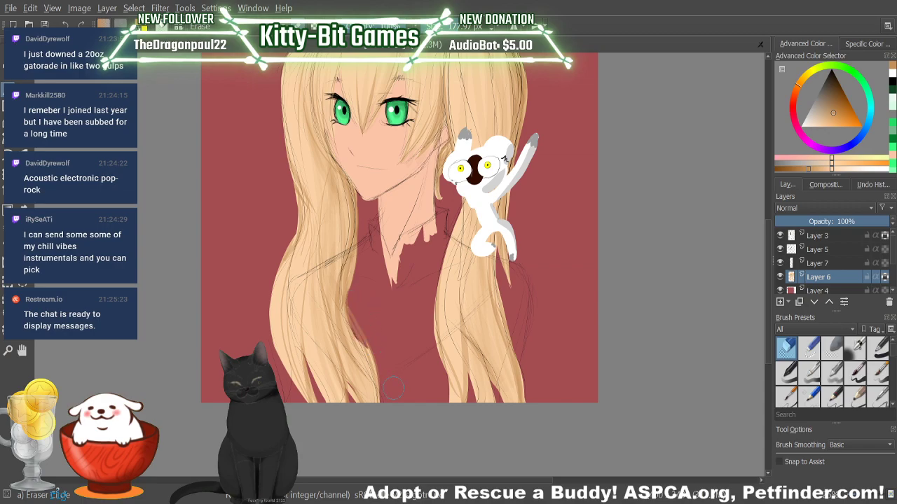
pyautogui.hotkey('ctrl', 'z')
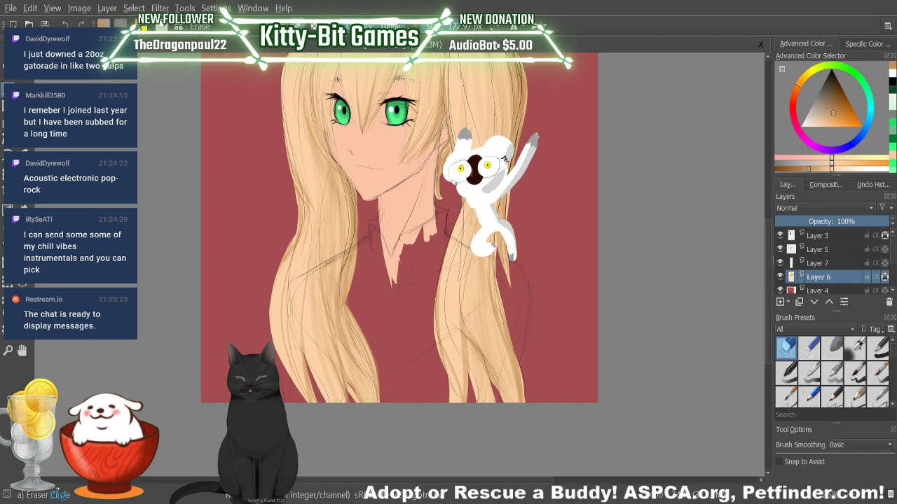
pyautogui.press('/')
# Step: Sample the blonde from the bangs and try yellower and paler tints of it as the brush colour
pyautogui.press('p')
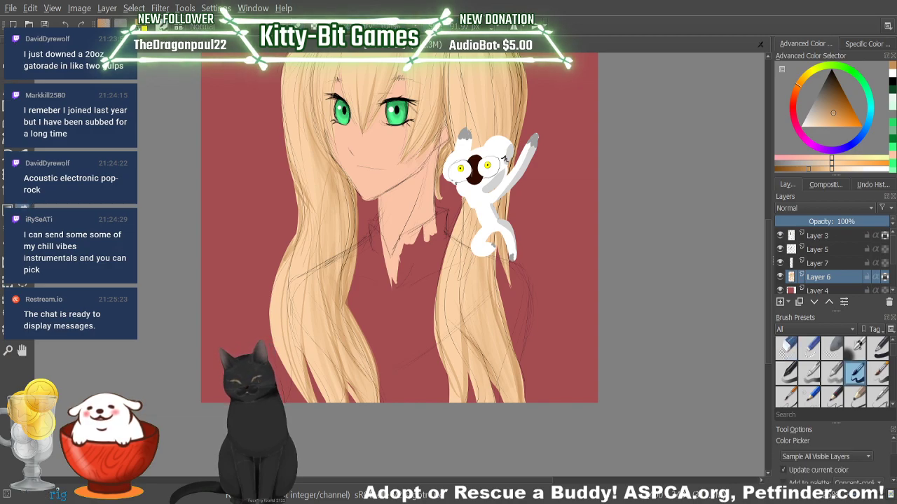
pyautogui.click(353, 70)
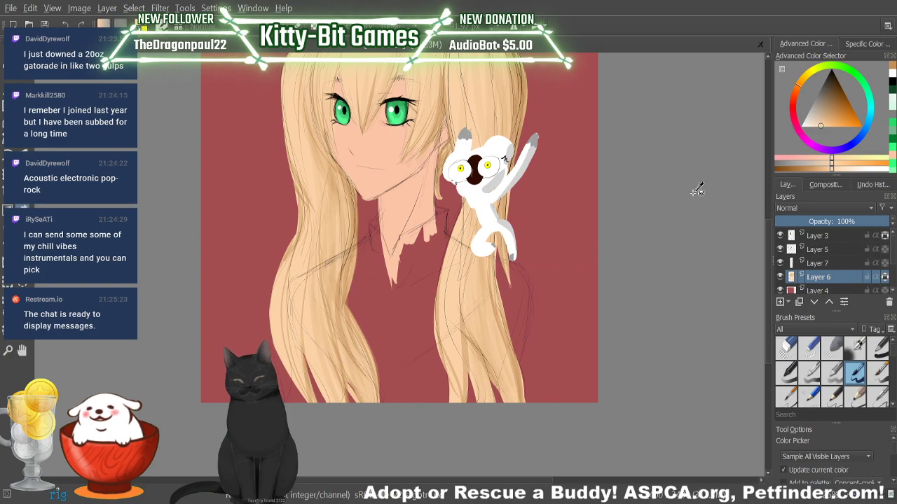
pyautogui.press('b')
pyautogui.scroll(3, 769, 249)
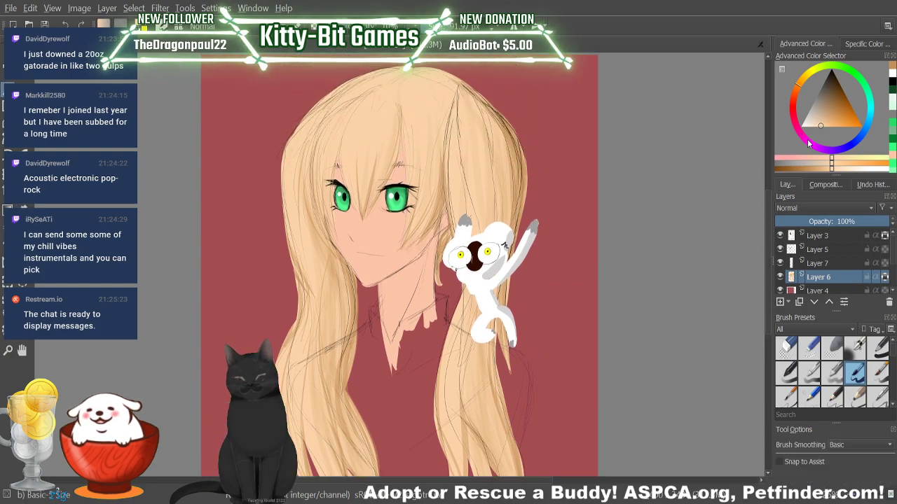
pyautogui.click(859, 159)
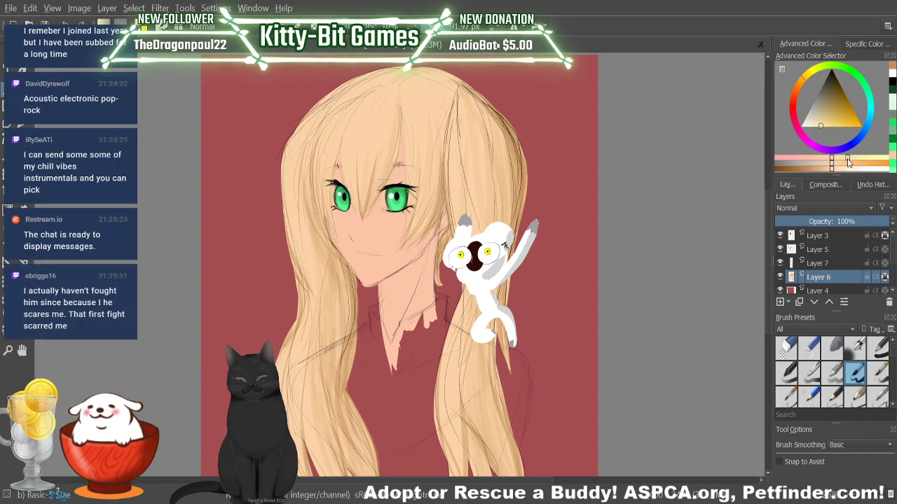
pyautogui.click(833, 161)
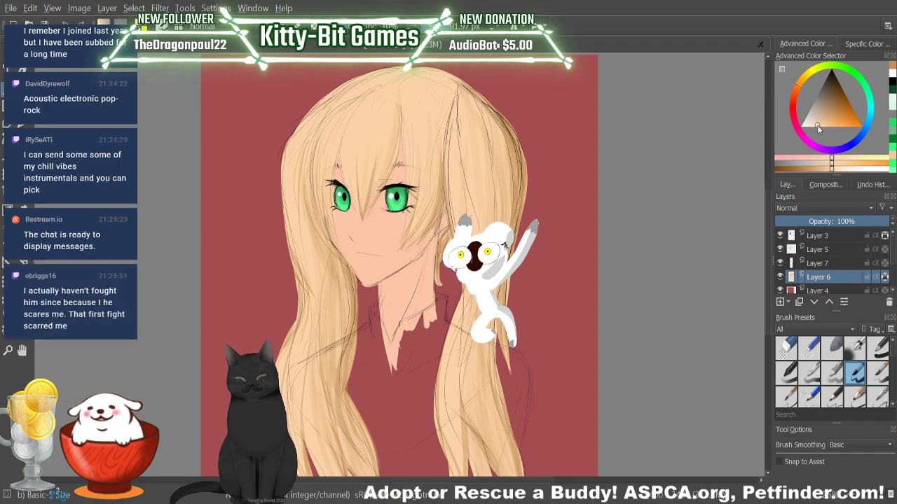
pyautogui.click(813, 126)
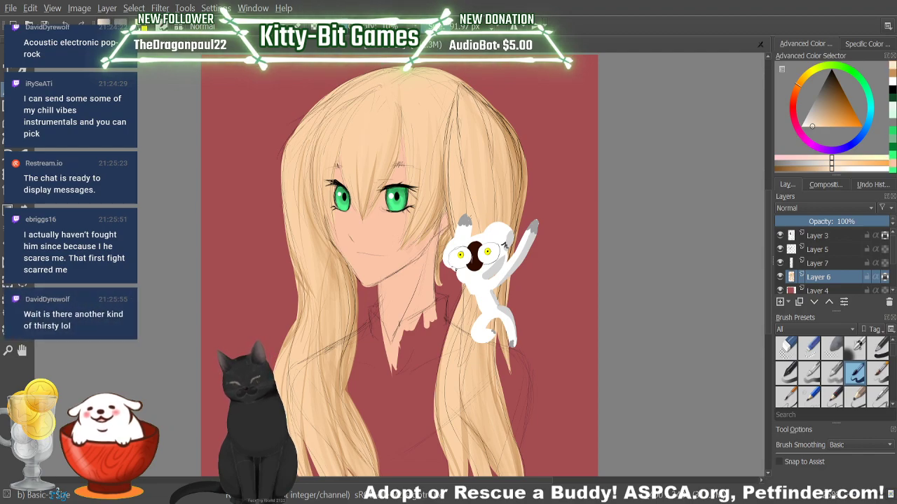
pyautogui.click(820, 124)
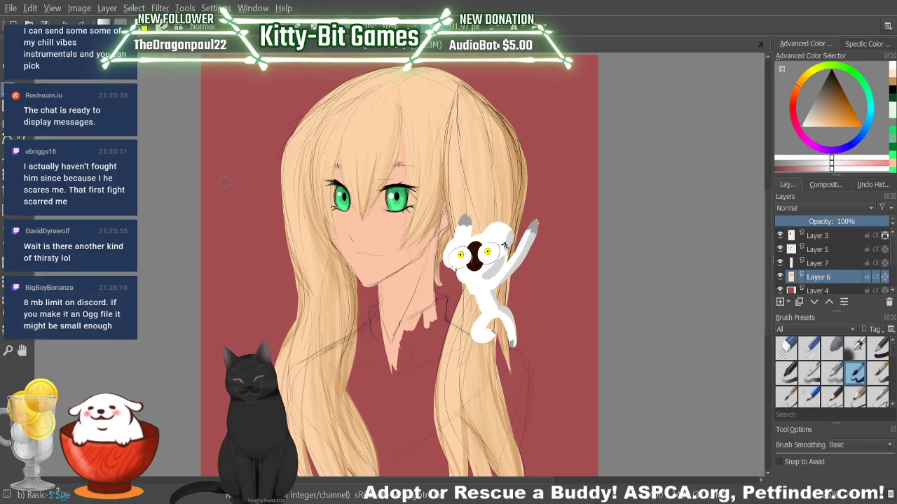
# Step: Resample the base blonde from the bangs and try loose strands along the lower inner edge of the left-hand ponytail
pyautogui.press('p')
pyautogui.click(377, 130)
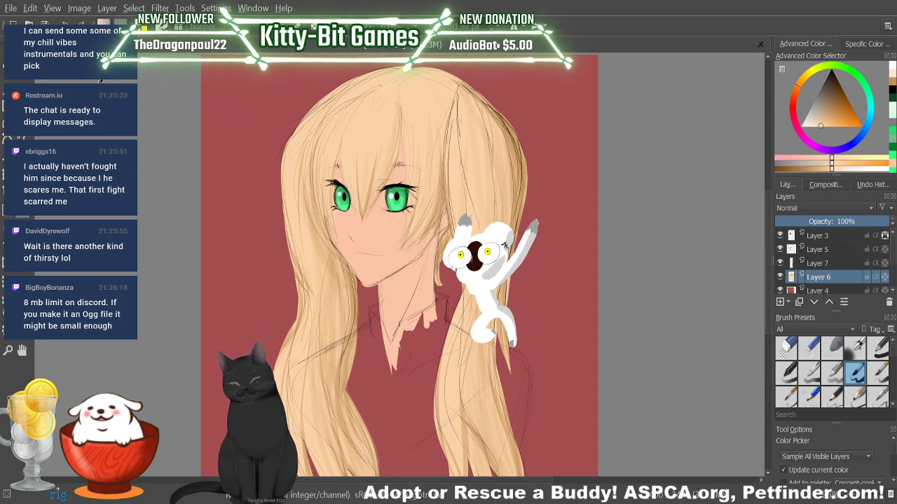
pyautogui.press('b')
pyautogui.moveTo(352, 364); pyautogui.dragTo(396, 438)
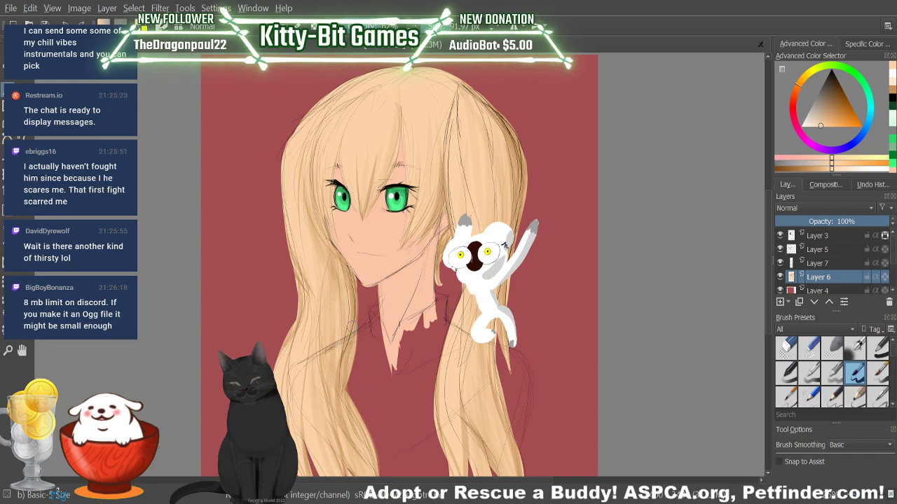
pyautogui.moveTo(357, 317); pyautogui.dragTo(385, 441)
pyautogui.hotkey('ctrl', 'z')
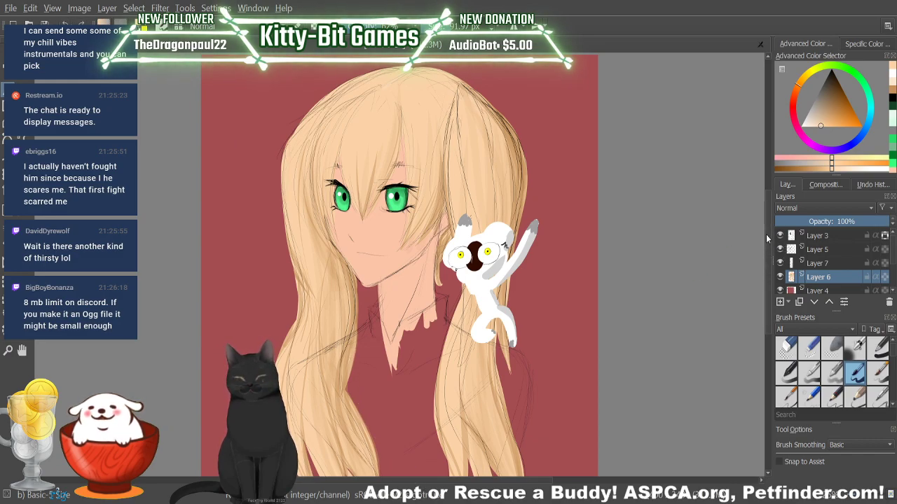
# Step: Paint thin loose blonde strands along the outer edge of the left-hand ponytail, undoing and redrawing the misplaced strokes
pyautogui.scroll(-3, 739, 271)
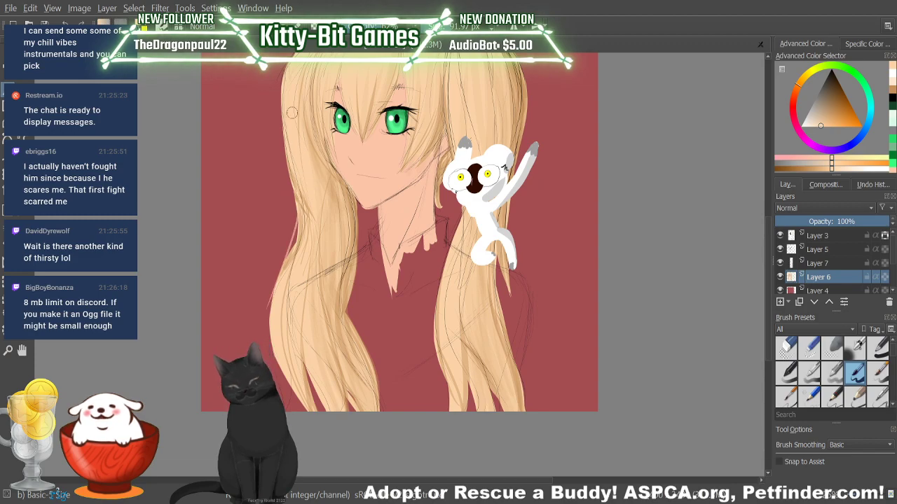
pyautogui.hotkey('ctrl', 'z')
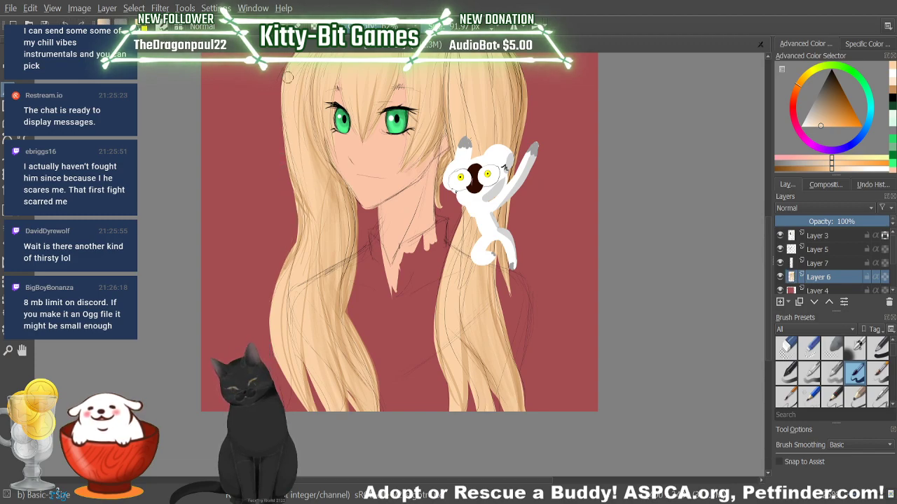
pyautogui.moveTo(286, 77); pyautogui.dragTo(294, 205)
pyautogui.hotkey('ctrl', 'z')
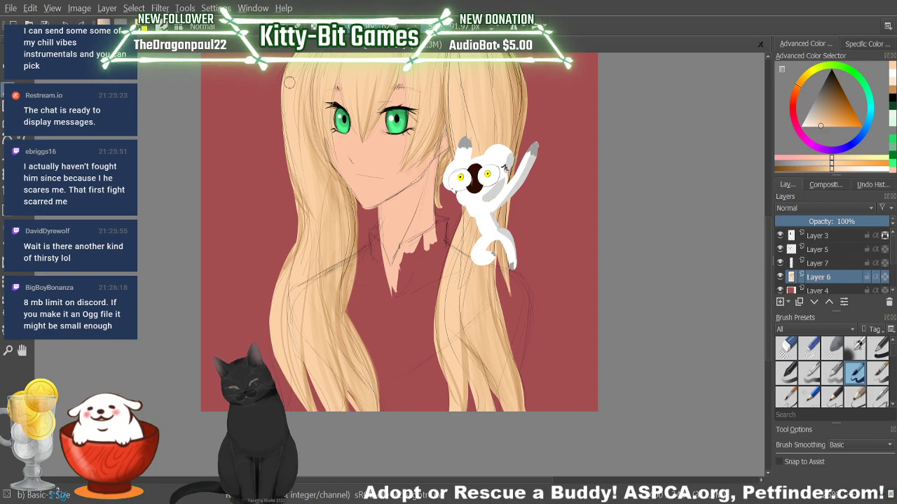
pyautogui.moveTo(286, 83)
pyautogui.mouseDown()
pyautogui.moveTo(295, 190)
pyautogui.moveTo(266, 313)
pyautogui.mouseUp()
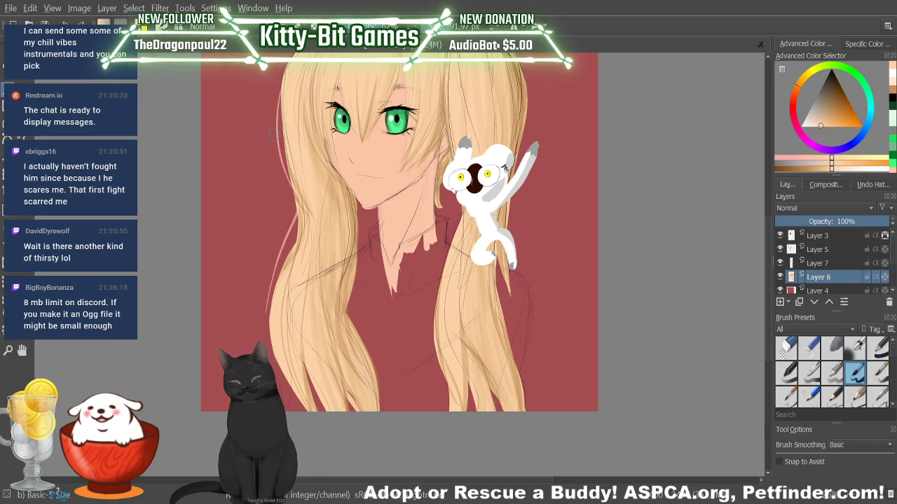
pyautogui.hotkey('ctrl', 'z')
pyautogui.moveTo(298, 206); pyautogui.dragTo(275, 283)
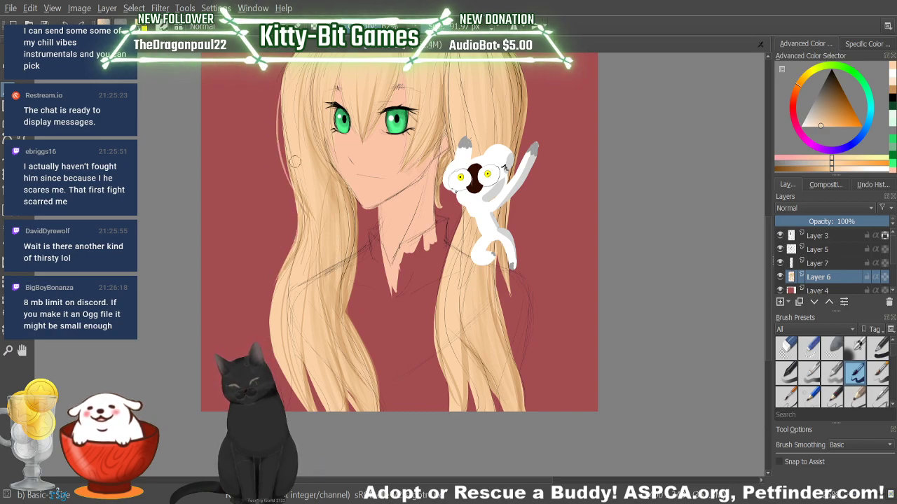
pyautogui.hotkey('ctrl', 'z')
pyautogui.moveTo(294, 231); pyautogui.dragTo(265, 314)
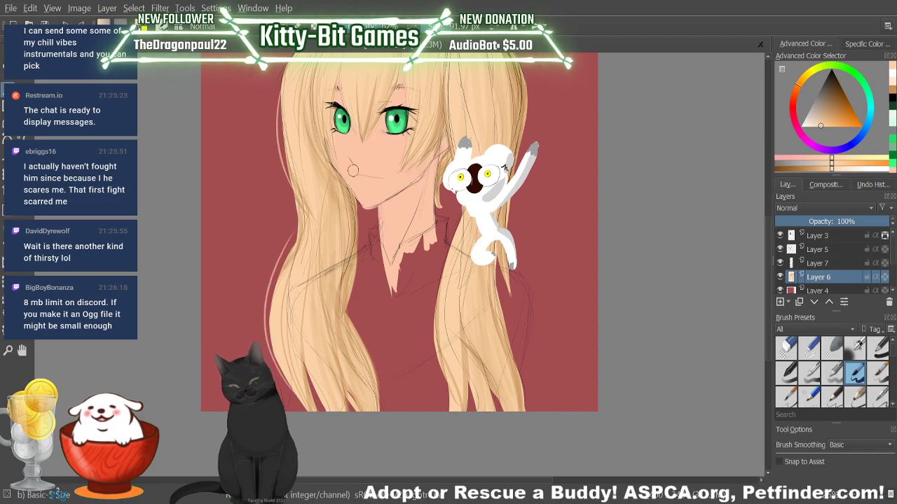
pyautogui.moveTo(297, 223); pyautogui.dragTo(275, 290)
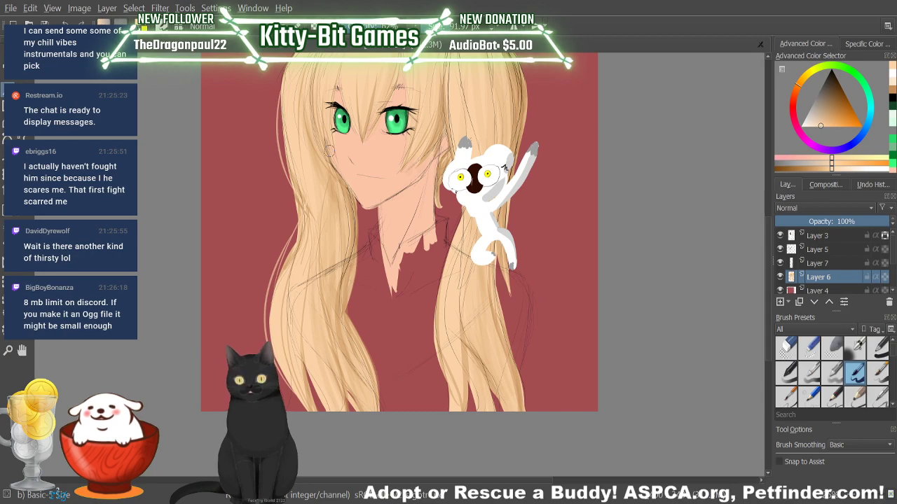
# Step: Add thin loose blonde strands along the inner edges of both ponytails
pyautogui.moveTo(349, 315); pyautogui.dragTo(366, 251)
pyautogui.hotkey('ctrl', 'z')
pyautogui.moveTo(349, 316)
pyautogui.mouseDown()
pyautogui.moveTo(366, 231)
pyautogui.moveTo(349, 316)
pyautogui.mouseUp()
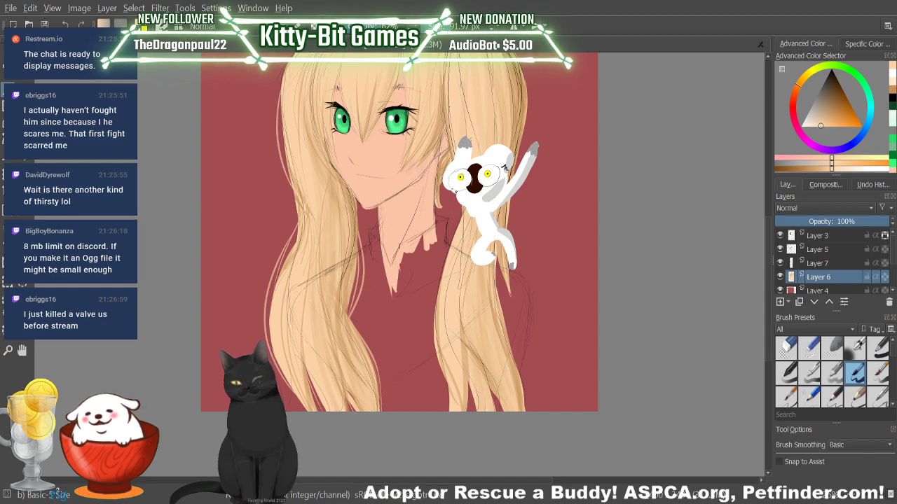
pyautogui.moveTo(459, 205); pyautogui.dragTo(428, 387)
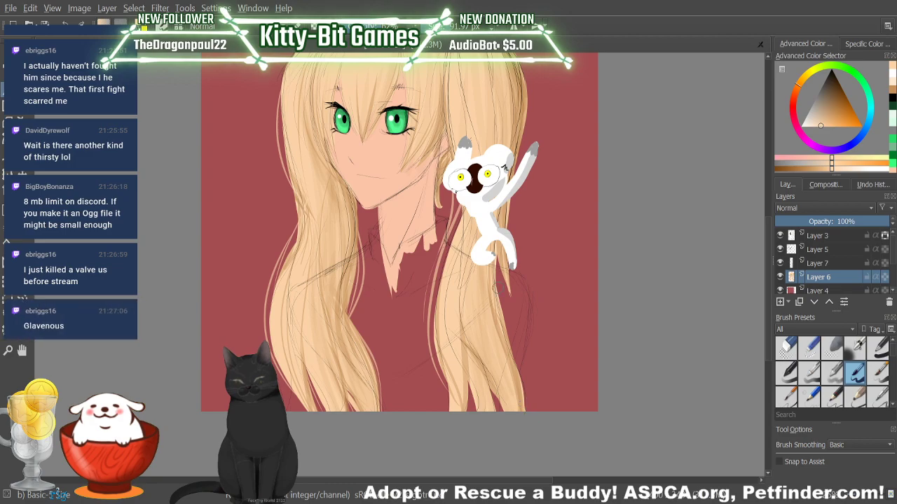
# Step: Paint loose blonde strands below the creature along the outer edge of the right-hand ponytail, undoing and redrawing the misplaced strokes
pyautogui.moveTo(500, 243); pyautogui.dragTo(524, 370)
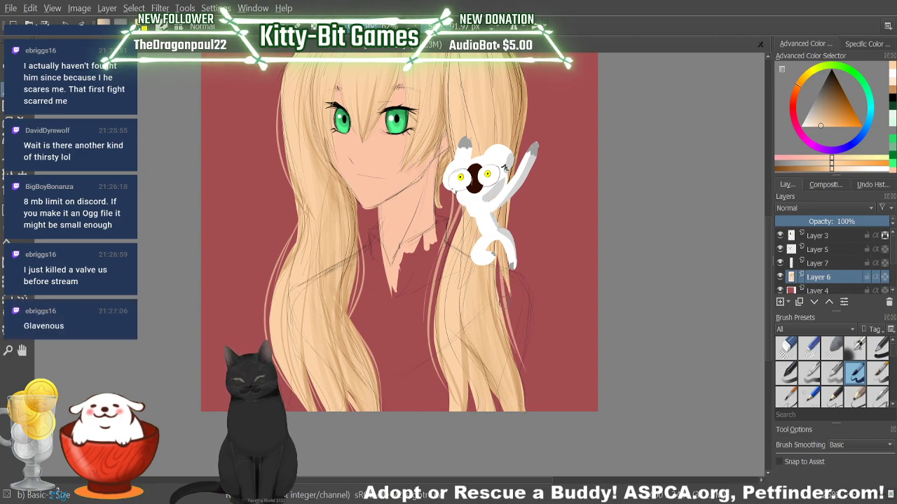
pyautogui.moveTo(501, 302); pyautogui.dragTo(526, 410)
pyautogui.hotkey('ctrl', 'z')
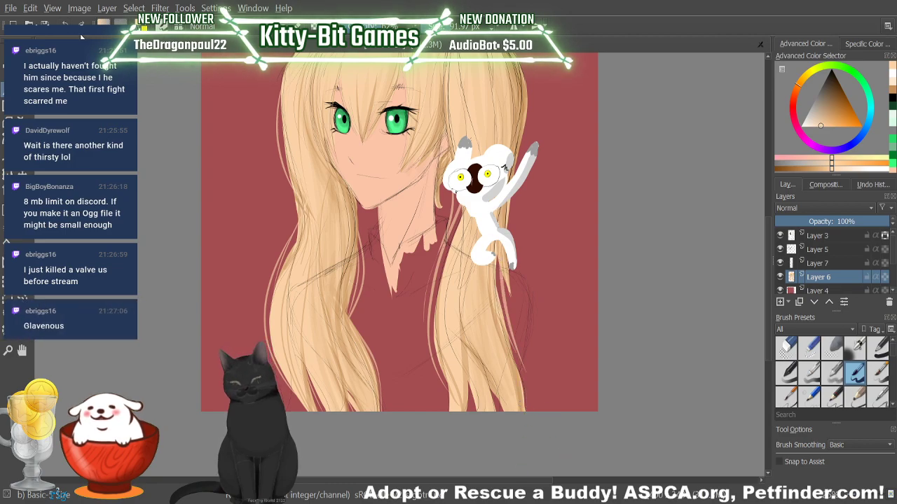
pyautogui.moveTo(500, 262); pyautogui.dragTo(518, 358)
pyautogui.click(67, 34)
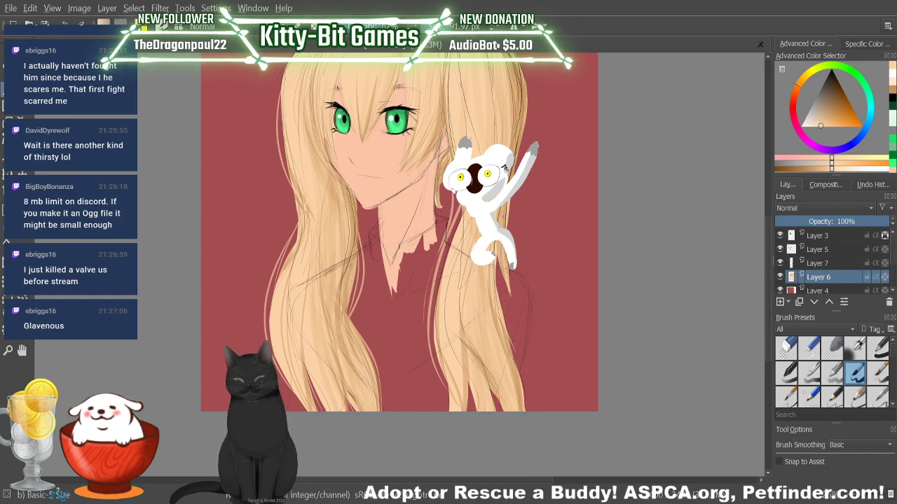
pyautogui.moveTo(500, 251); pyautogui.dragTo(519, 365)
pyautogui.hotkey('ctrl', 'z')
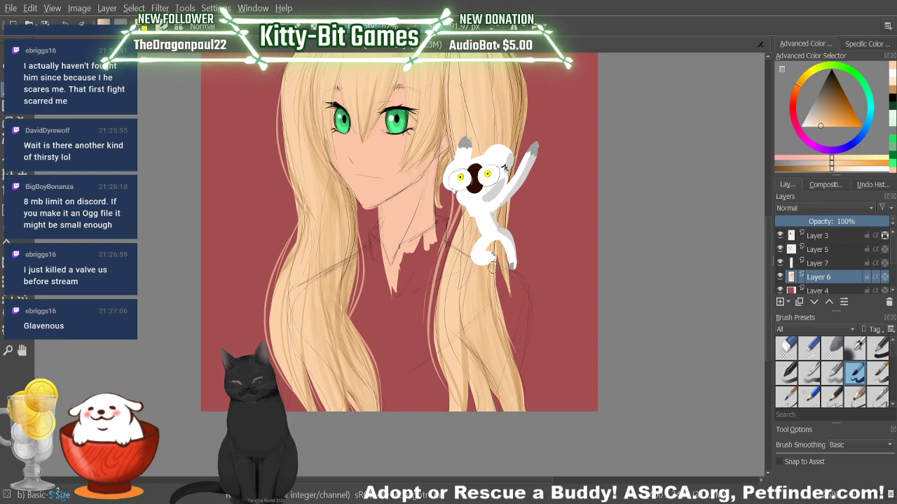
pyautogui.moveTo(499, 259); pyautogui.dragTo(522, 391)
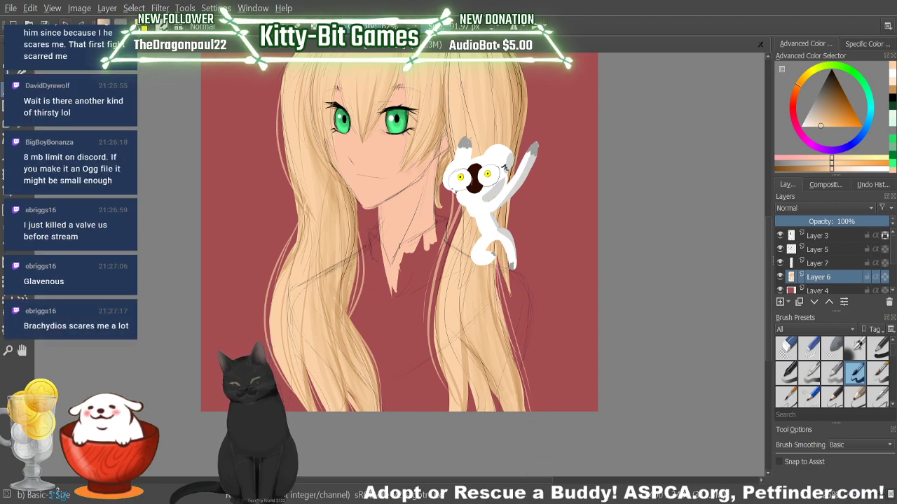
pyautogui.moveTo(523, 411)
pyautogui.mouseDown()
pyautogui.moveTo(503, 335)
pyautogui.moveTo(499, 260)
pyautogui.mouseUp()
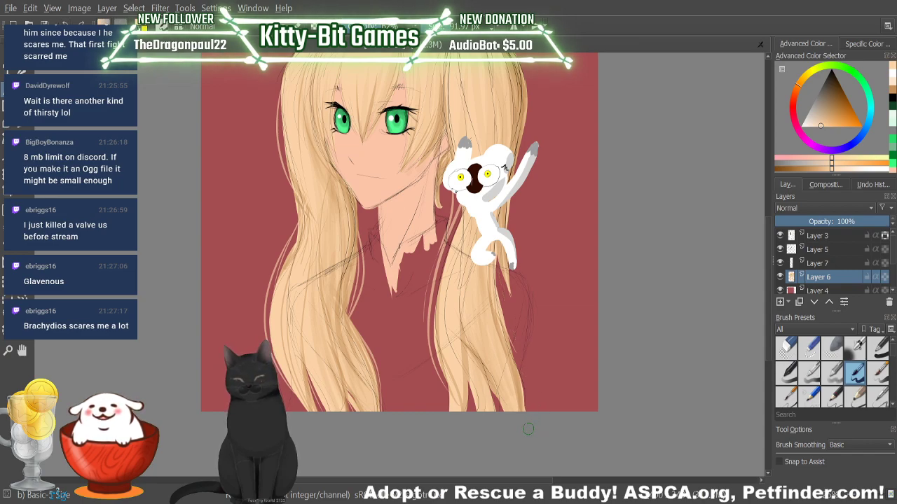
# Step: Paint loose light-blonde strands along the outer edge of the right ponytail's lower end and tidy them with the eraser
pyautogui.moveTo(526, 412); pyautogui.dragTo(510, 342)
pyautogui.moveTo(527, 413); pyautogui.dragTo(505, 321)
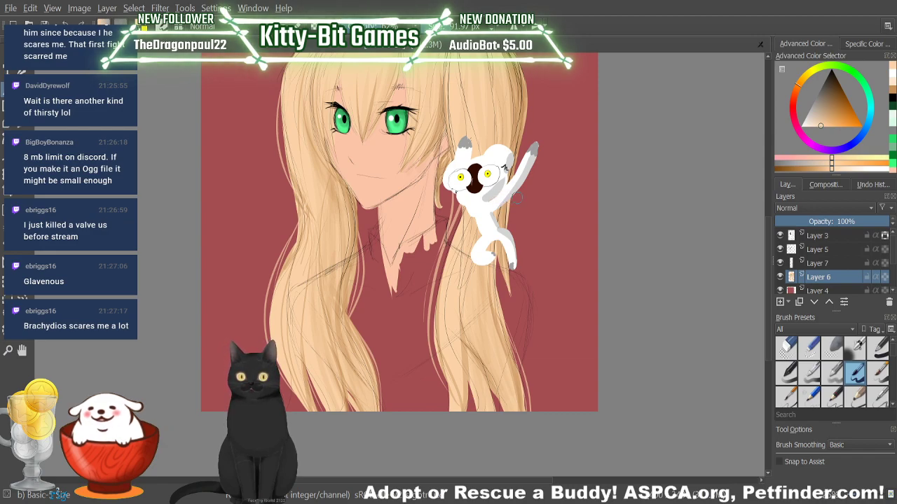
pyautogui.press('/')
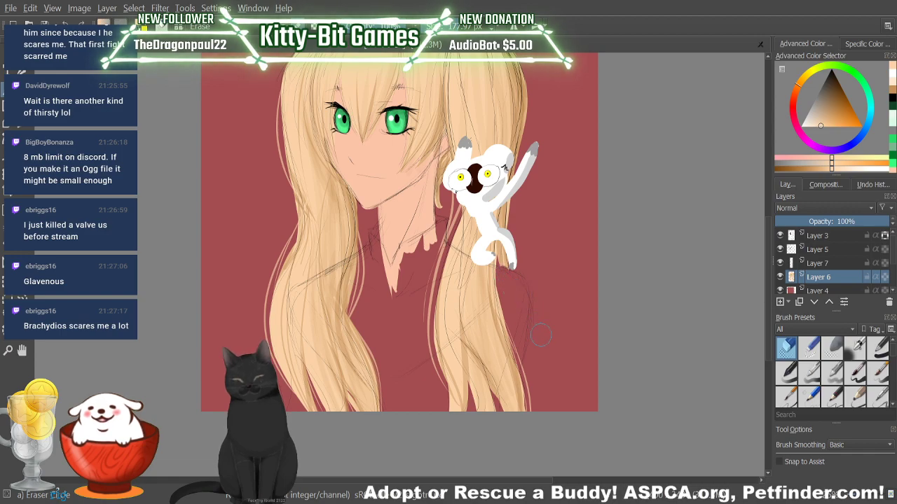
pyautogui.press('/')
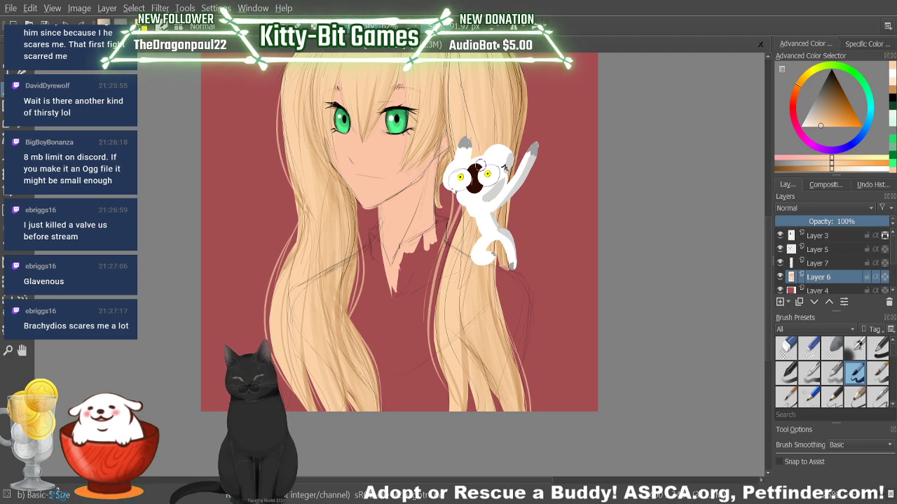
pyautogui.scroll(3, 342, 96)
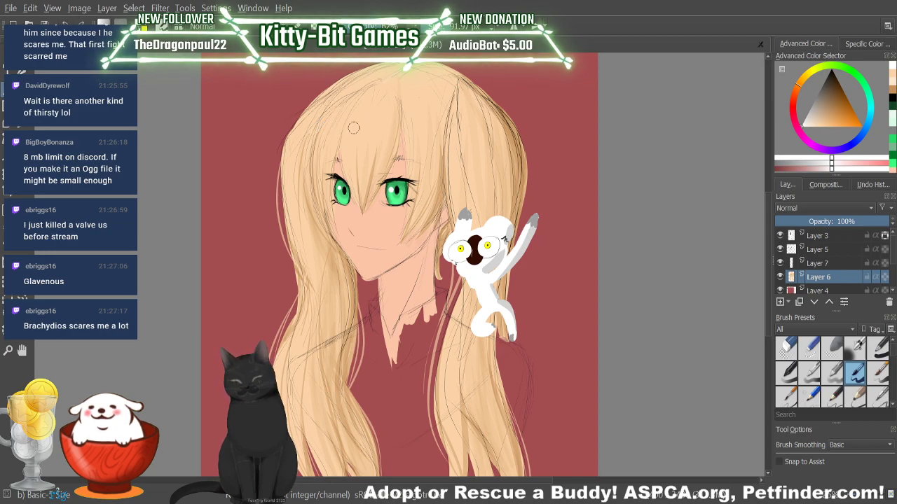
pyautogui.moveTo(328, 112); pyautogui.dragTo(407, 129)
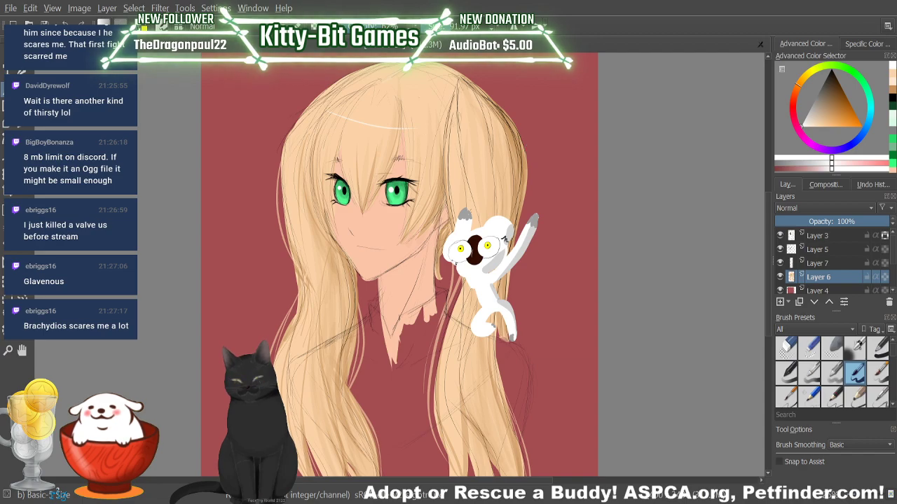
pyautogui.hotkey('ctrl', 'z')
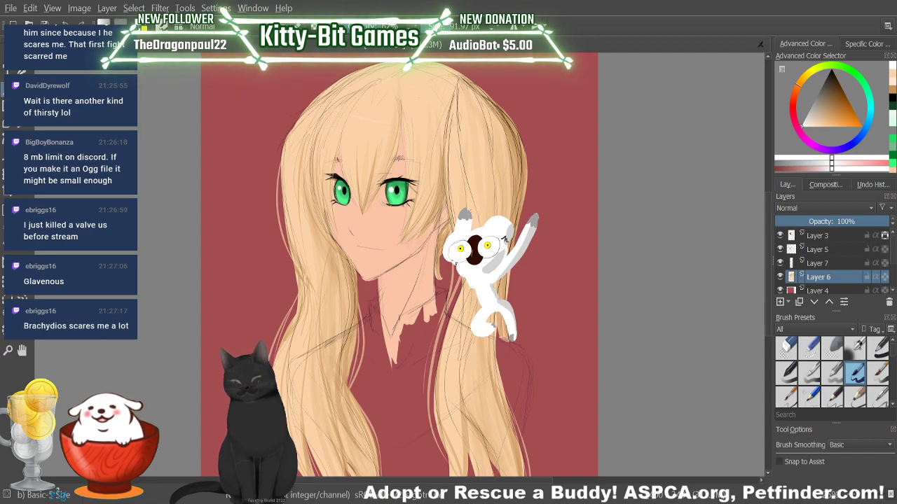
pyautogui.moveTo(303, 112); pyautogui.dragTo(449, 131)
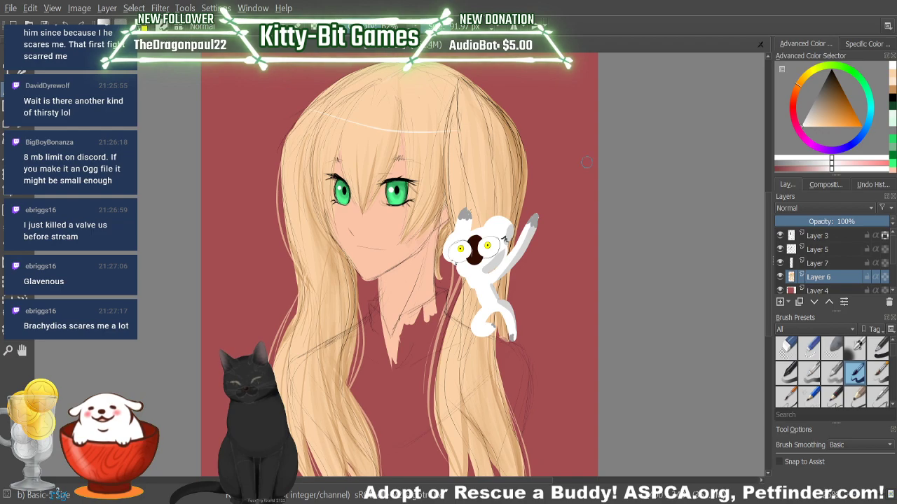
pyautogui.hotkey('ctrl', 'z')
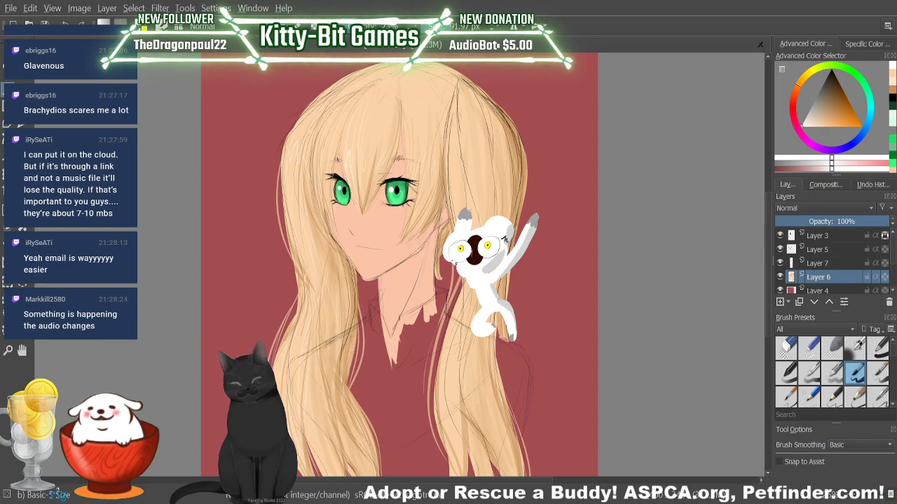
# Step: Sample the skin colour from the cheek, pick a slightly darker shade of it and paint soft shadows on the face
pyautogui.keyDown('ctrl'); pyautogui.click(413, 83); pyautogui.keyUp('ctrl')
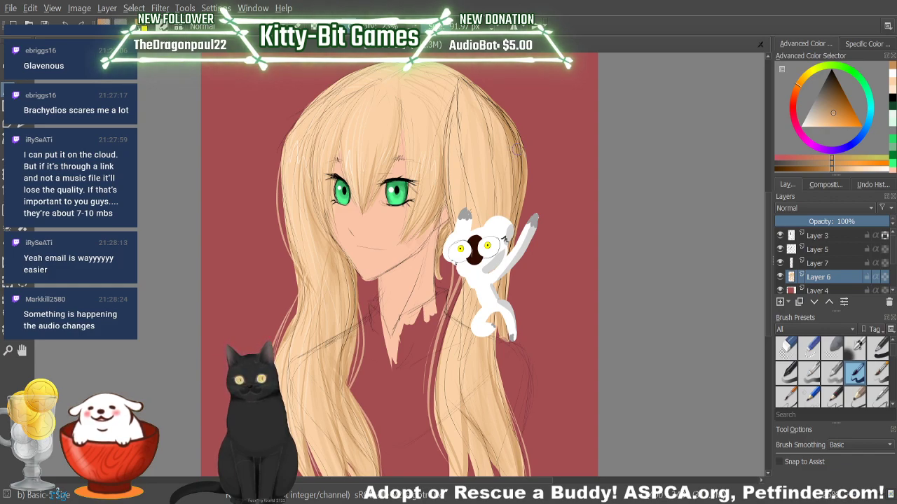
pyautogui.press('p')
pyautogui.click(389, 225)
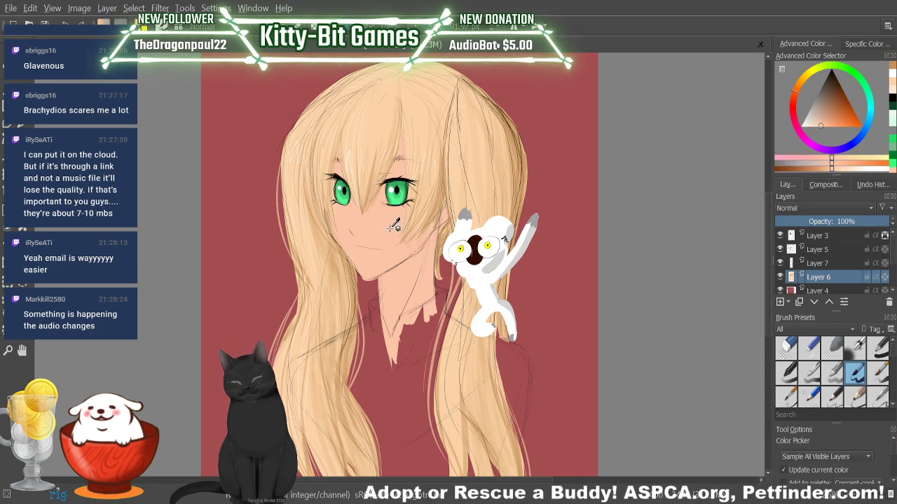
pyautogui.click(818, 170)
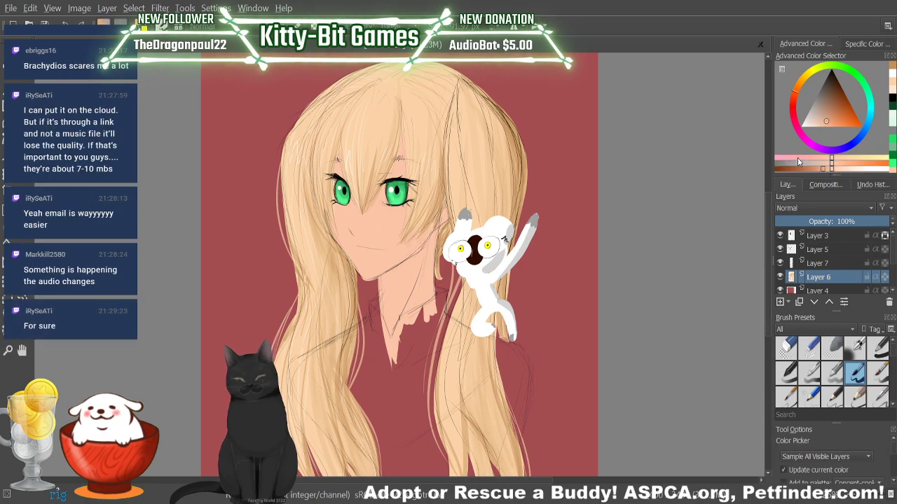
pyautogui.press('b')
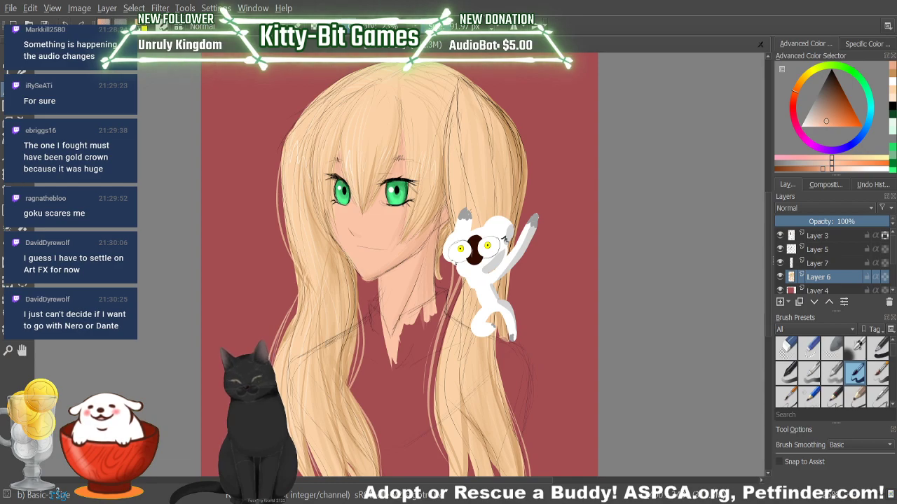
# Step: Resample the skin tone from the face, choose a near-white tint of it and paint highlights on the nose and face
pyautogui.press('p')
pyautogui.click(378, 217)
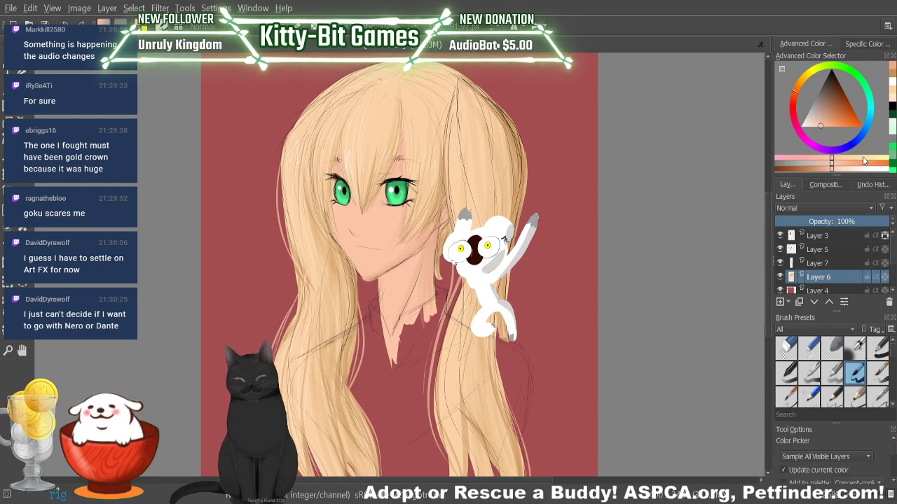
pyautogui.click(886, 167)
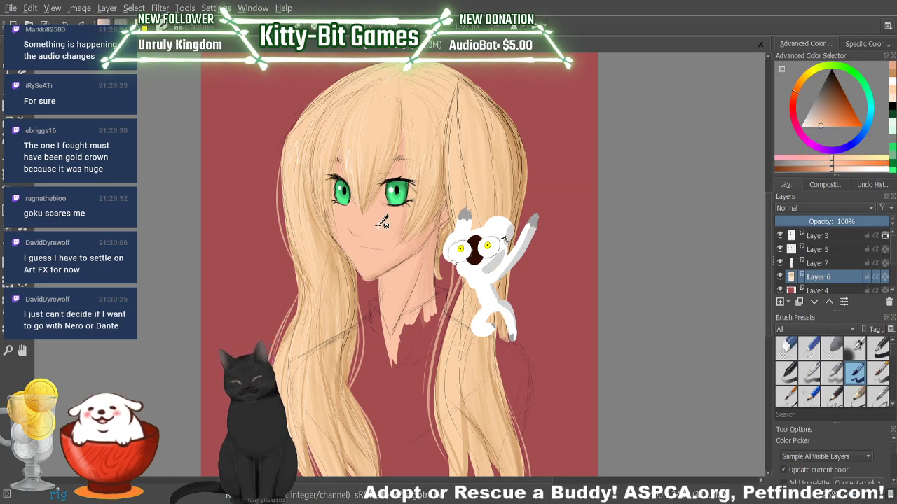
pyautogui.click(859, 169)
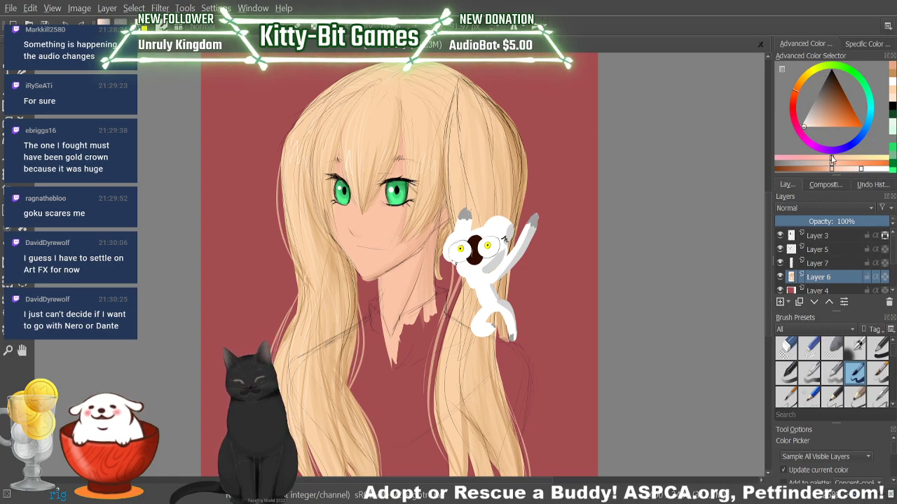
pyautogui.press('b')
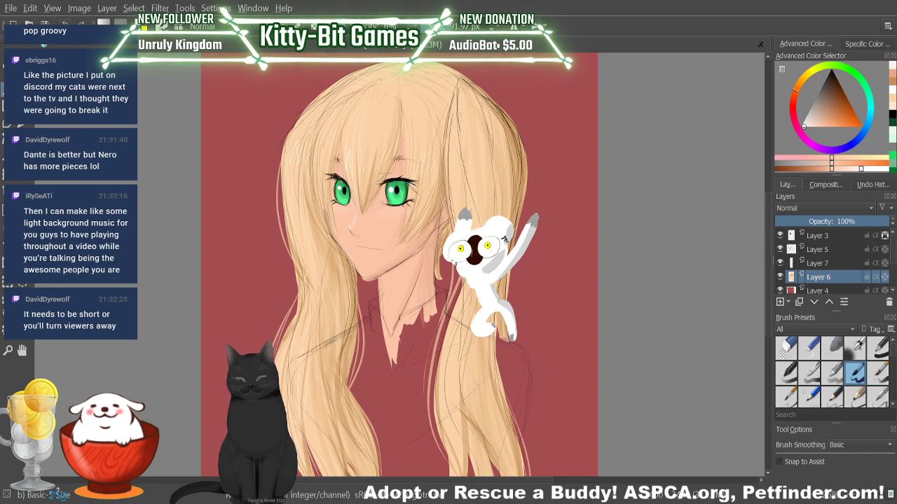
# Step: Pick a darker skin shade for the shading around the eyes and resample the base skin tone from the face for blending
pyautogui.click(815, 169)
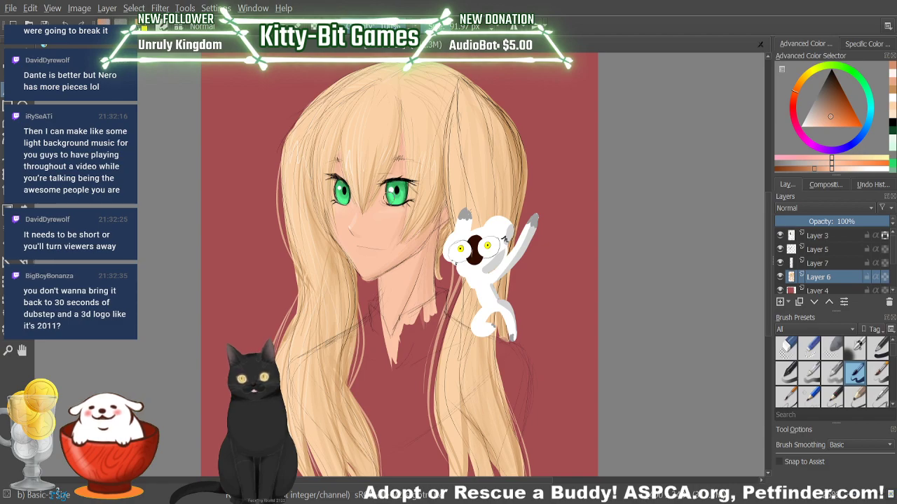
pyautogui.press('p')
pyautogui.click(371, 232)
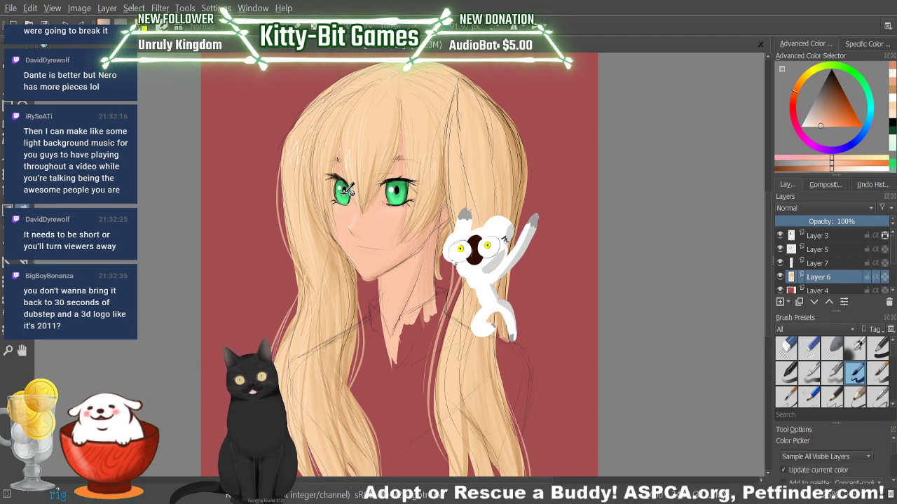
pyautogui.press('b')
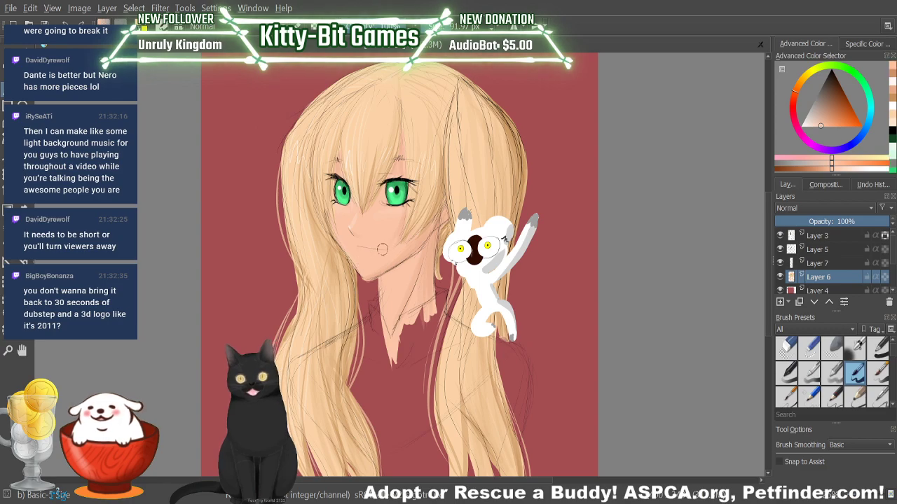
# Step: Darken the mouth line with a slightly darker skin shade and dab a near-white highlight on the right eye
pyautogui.click(824, 168)
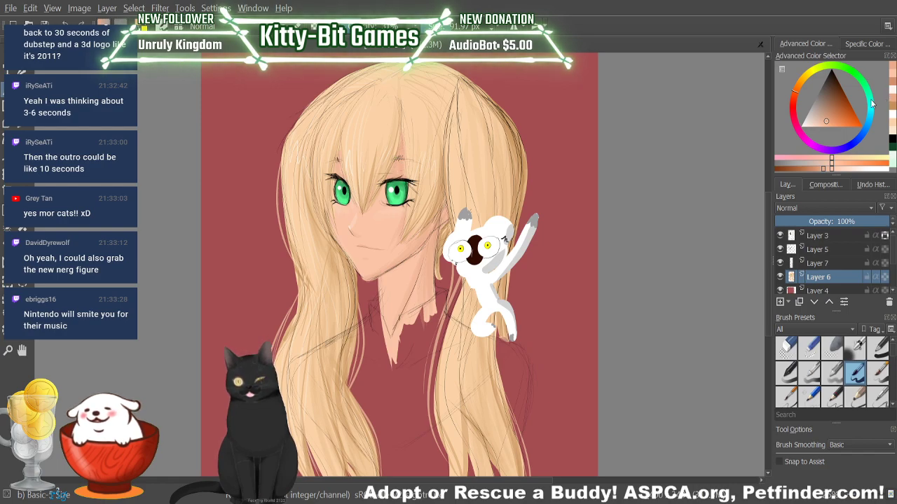
pyautogui.click(803, 128)
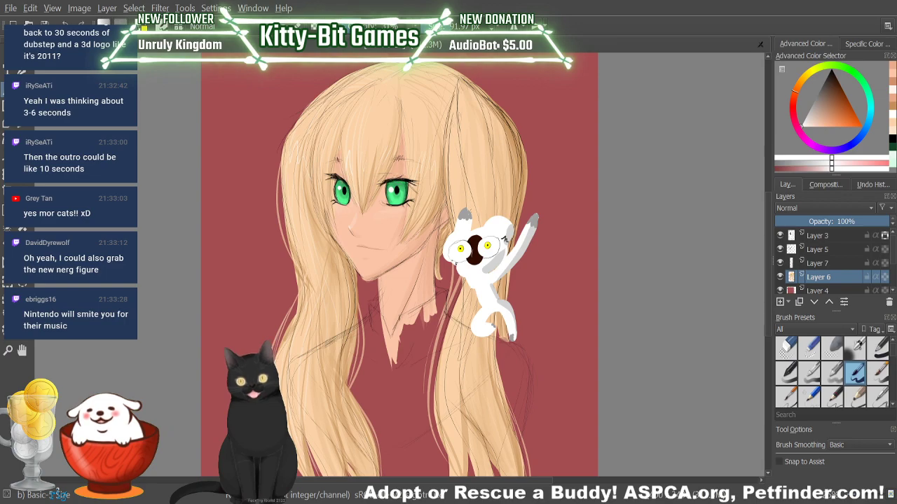
pyautogui.click(393, 176)
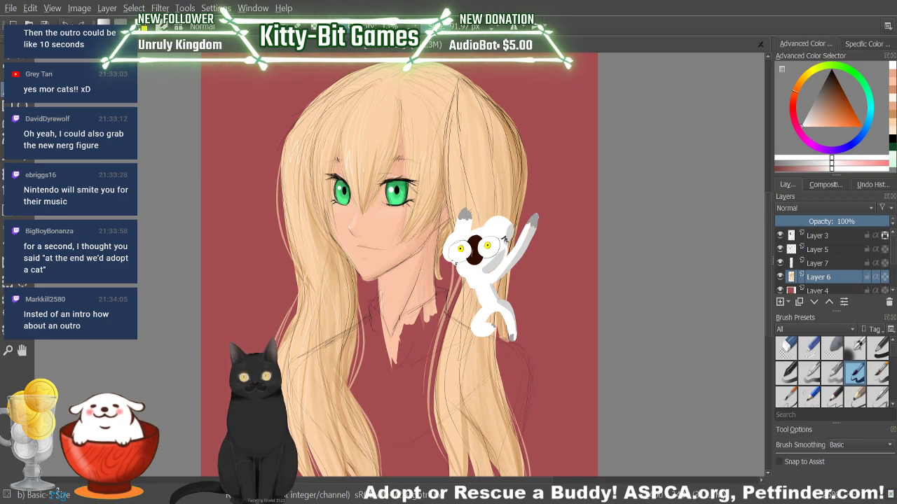
# Step: Add a new paint layer, choose a dark grey colour and move the layer directly below Layer 6
pyautogui.click(780, 302)
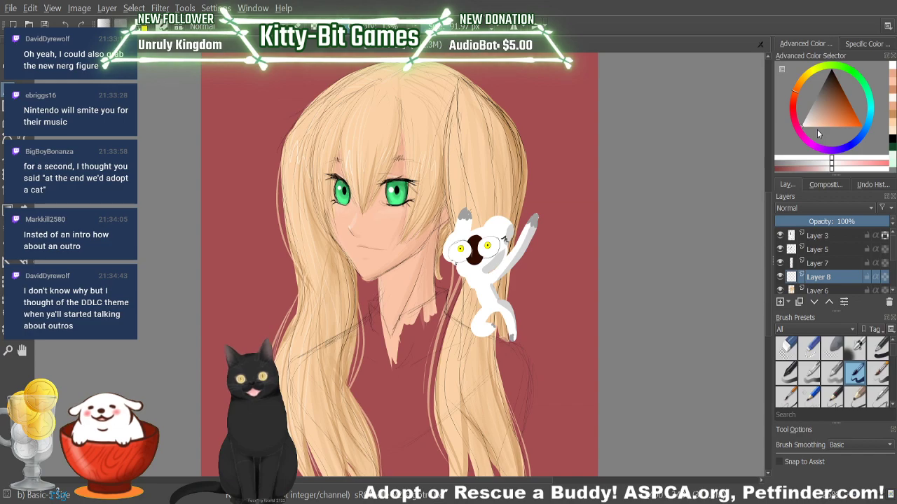
pyautogui.click(892, 140)
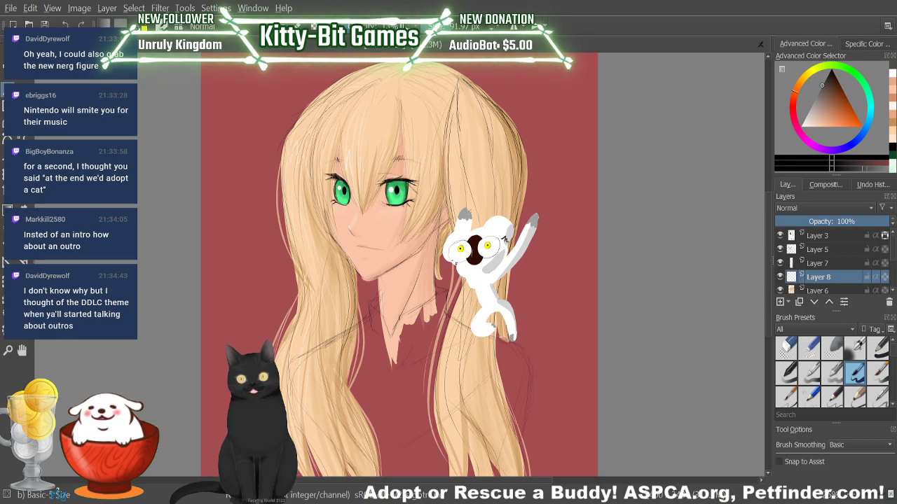
pyautogui.click(828, 298)
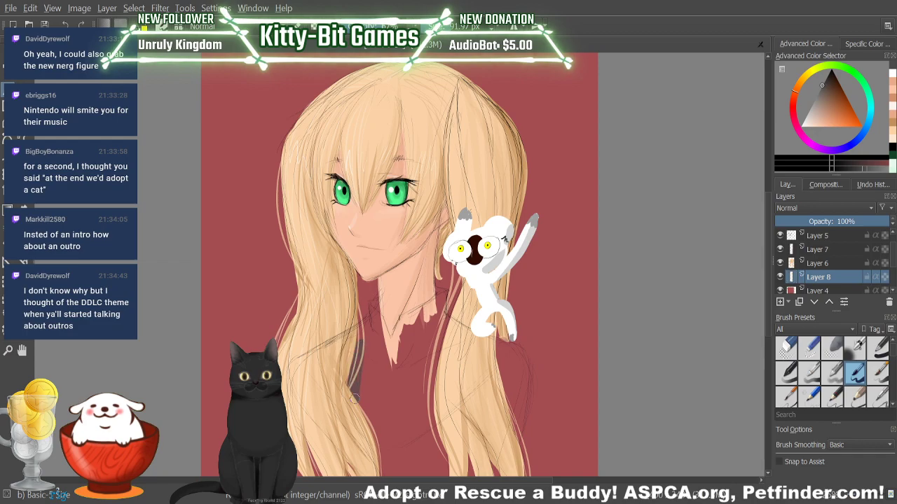
pyautogui.hotkey('ctrl', 'z')
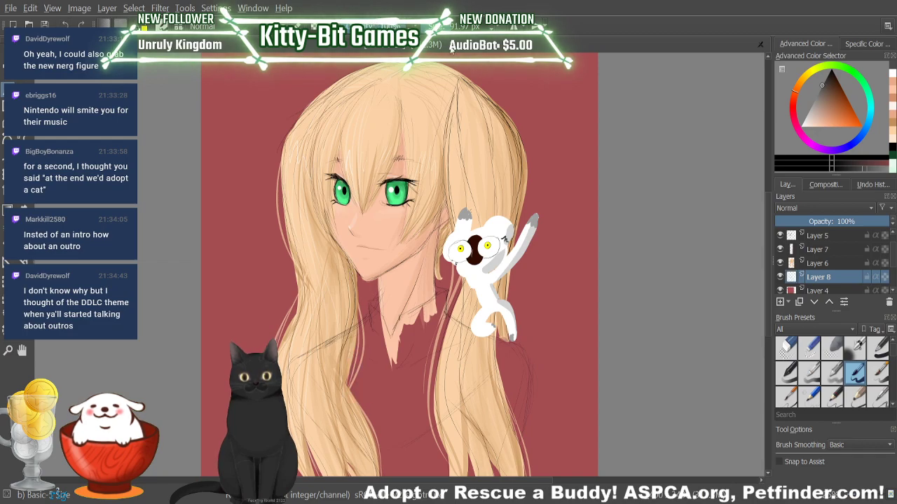
pyautogui.moveTo(349, 375)
pyautogui.mouseDown()
pyautogui.moveTo(357, 416)
pyautogui.moveTo(364, 344)
pyautogui.mouseUp()
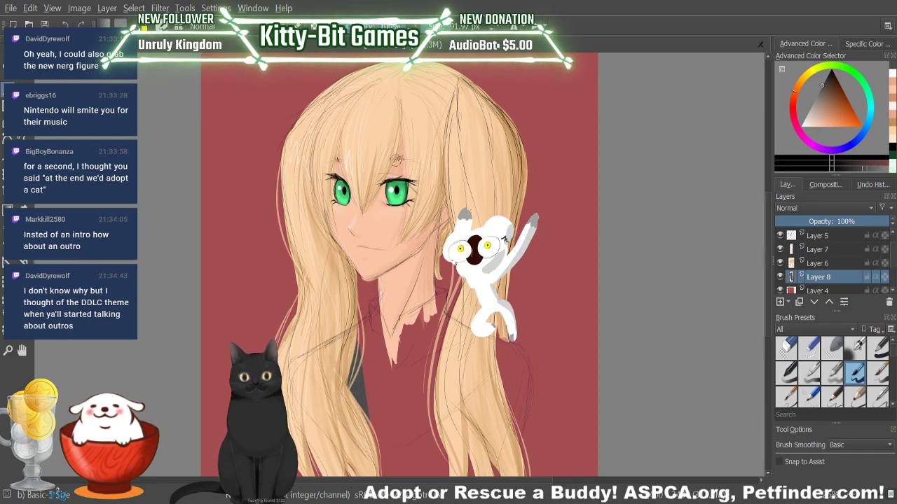
pyautogui.hotkey('ctrl', 'z')
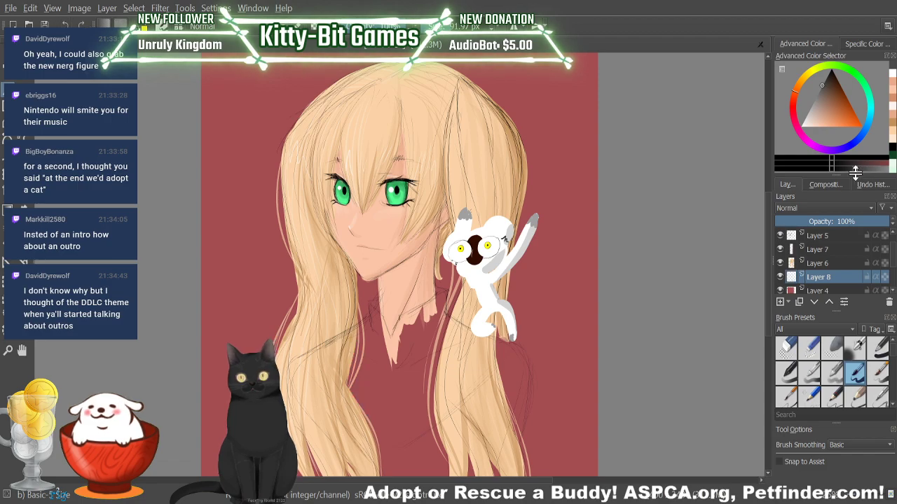
# Step: Paint the shirt in near-black on Layer 8, filling the chest between the two ponytails from the bottom edge up to the neckline
pyautogui.press('l')
pyautogui.press('l')
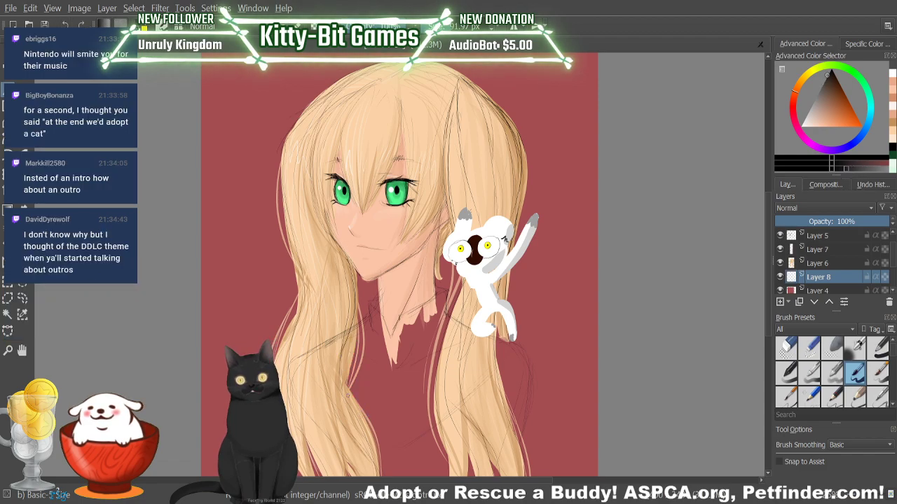
pyautogui.moveTo(348, 371)
pyautogui.mouseDown()
pyautogui.moveTo(359, 414)
pyautogui.moveTo(369, 334)
pyautogui.mouseUp()
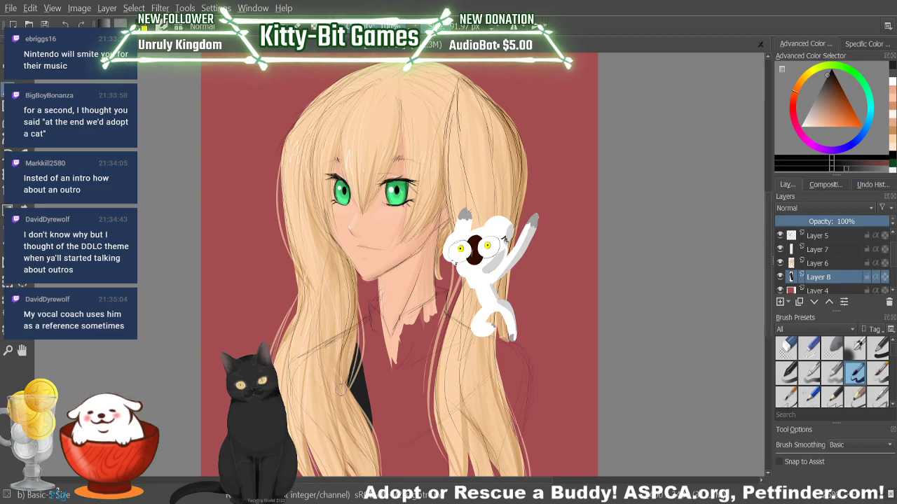
pyautogui.moveTo(364, 413)
pyautogui.mouseDown()
pyautogui.moveTo(404, 451)
pyautogui.moveTo(436, 418)
pyautogui.mouseUp()
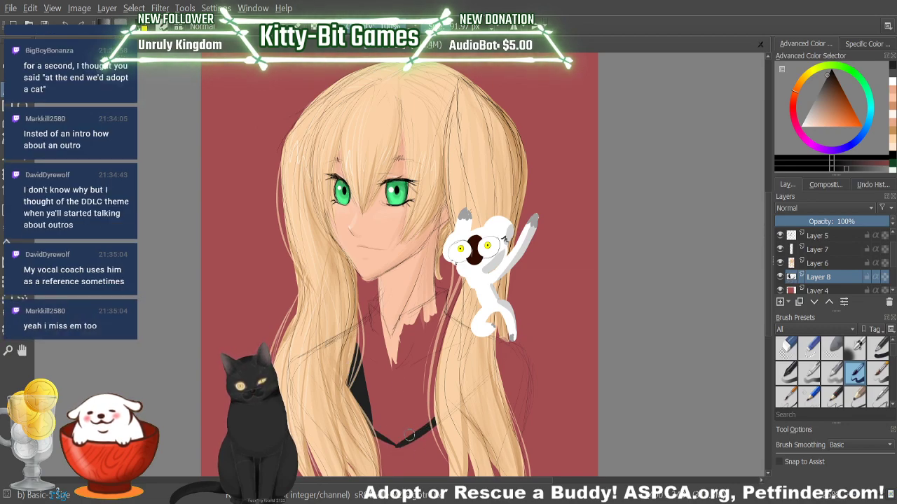
pyautogui.moveTo(377, 431)
pyautogui.mouseDown()
pyautogui.moveTo(375, 408)
pyautogui.moveTo(388, 432)
pyautogui.moveTo(365, 351)
pyautogui.moveTo(352, 341)
pyautogui.moveTo(372, 366)
pyautogui.moveTo(359, 347)
pyautogui.moveTo(402, 453)
pyautogui.moveTo(386, 396)
pyautogui.moveTo(380, 409)
pyautogui.moveTo(370, 386)
pyautogui.moveTo(364, 405)
pyautogui.moveTo(369, 339)
pyautogui.mouseUp()
pyautogui.moveTo(397, 446)
pyautogui.mouseDown()
pyautogui.moveTo(396, 366)
pyautogui.moveTo(413, 405)
pyautogui.moveTo(421, 372)
pyautogui.mouseUp()
pyautogui.moveTo(410, 429)
pyautogui.mouseDown()
pyautogui.moveTo(435, 379)
pyautogui.moveTo(429, 409)
pyautogui.moveTo(449, 384)
pyautogui.moveTo(412, 390)
pyautogui.mouseUp()
pyautogui.moveTo(420, 404); pyautogui.dragTo(435, 344)
pyautogui.moveTo(400, 382)
pyautogui.mouseDown()
pyautogui.moveTo(429, 335)
pyautogui.moveTo(424, 326)
pyautogui.mouseUp()
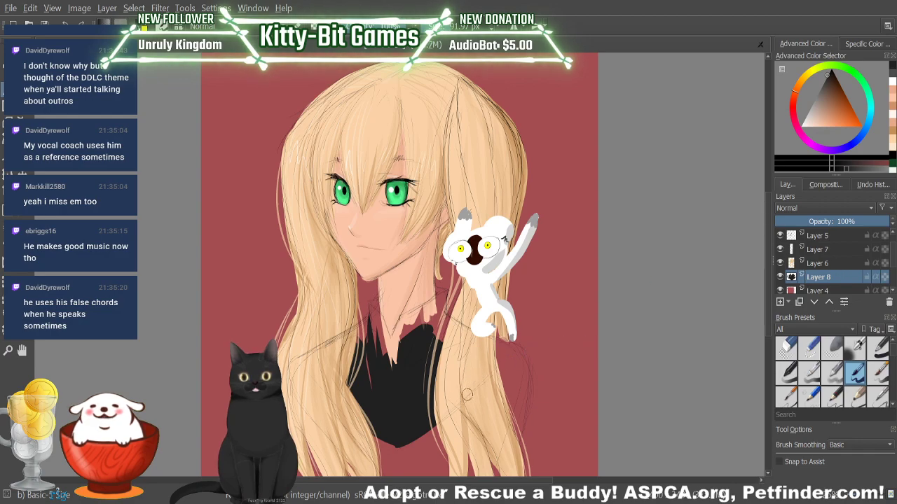
# Step: Extend the near-black shirt onto the shoulder beyond the right ponytail, trim its tip with the eraser and return to the brush
pyautogui.moveTo(498, 360); pyautogui.dragTo(525, 325)
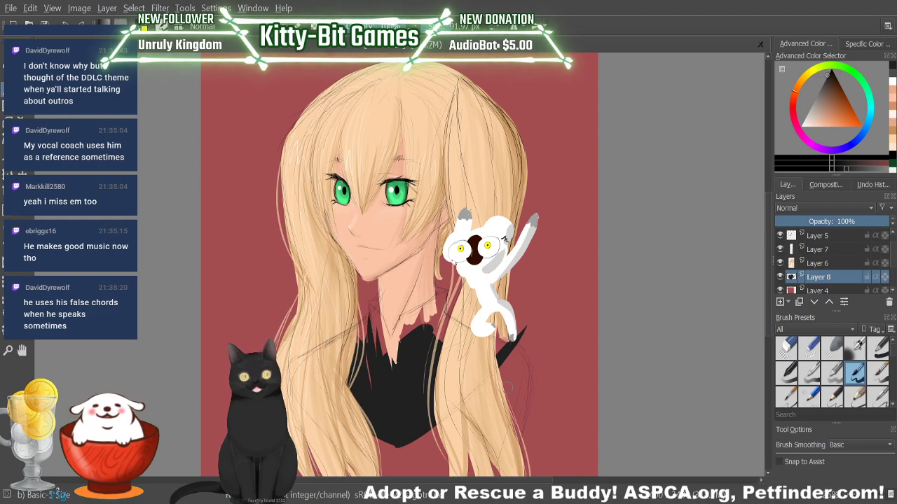
pyautogui.press('e')
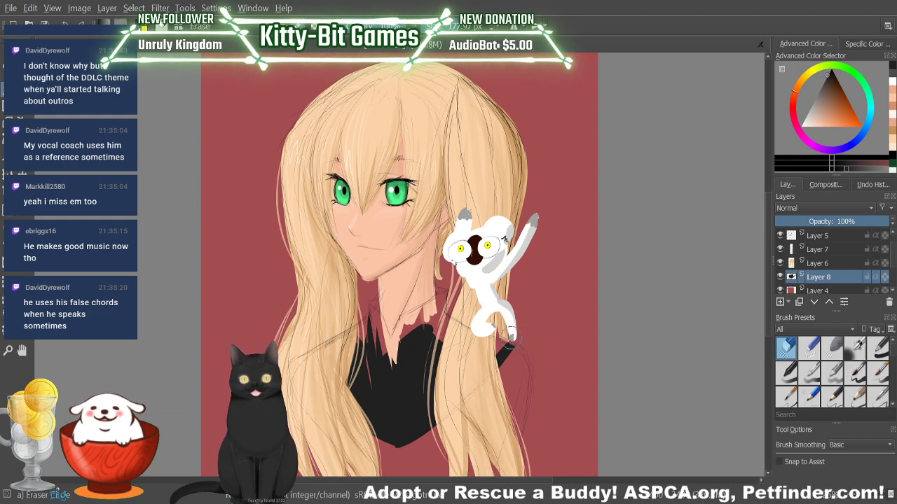
pyautogui.press('e')
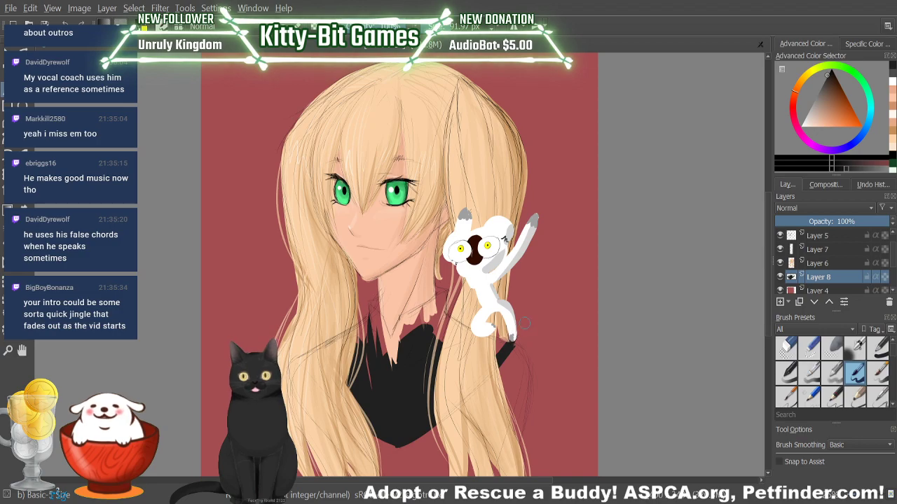
# Step: Paint the near-black collar up the side of the neck beside the right ponytail on Layer 8
pyautogui.press('e')
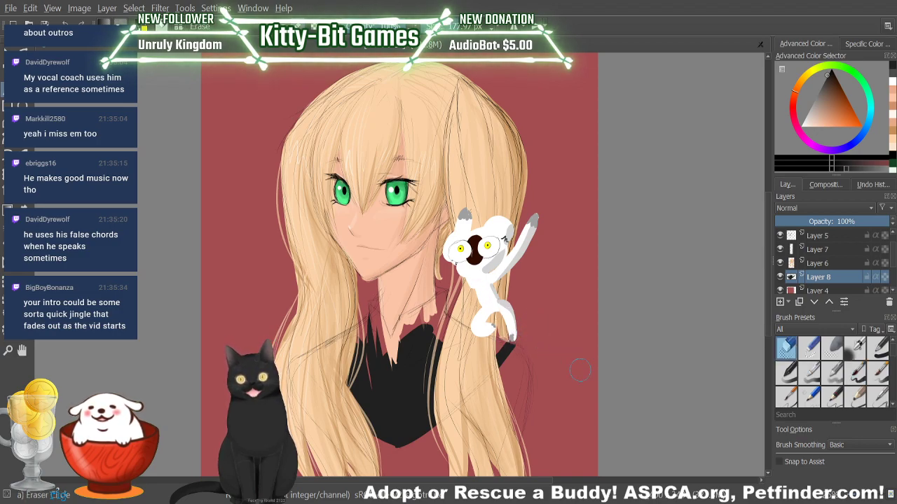
pyautogui.press('e')
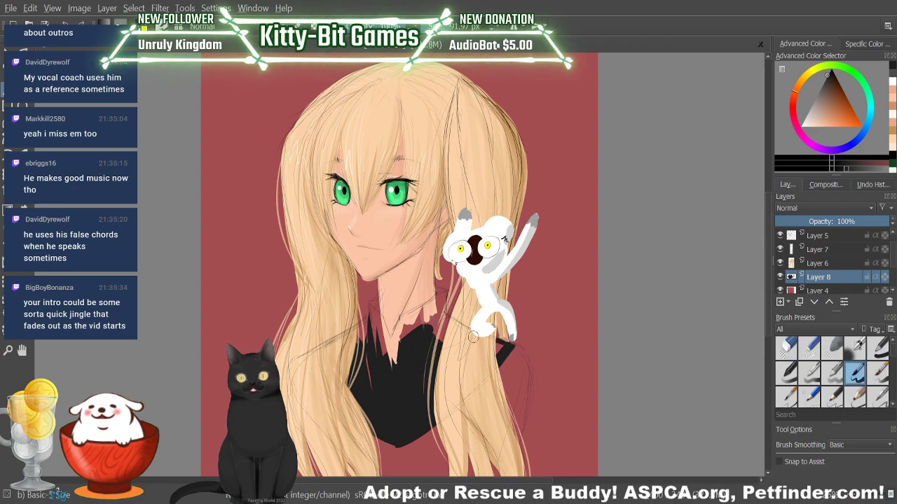
pyautogui.moveTo(447, 293); pyautogui.dragTo(445, 320)
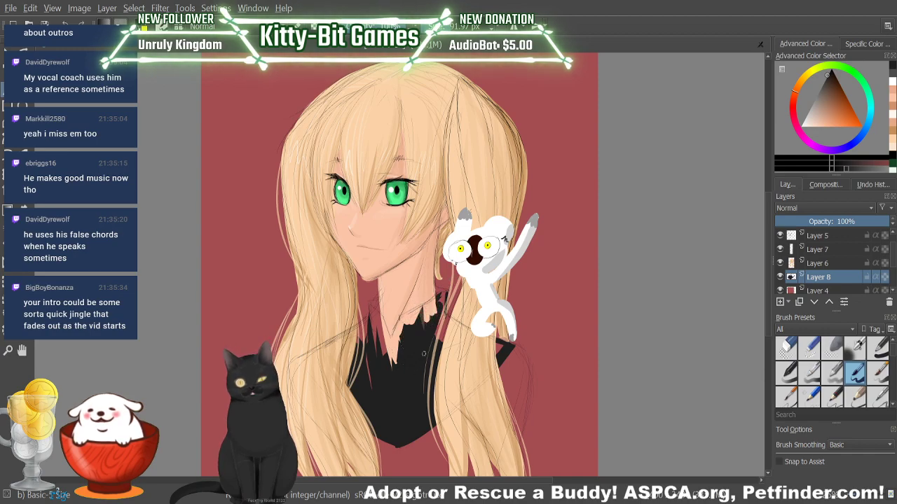
# Step: Erase the ragged skin overlapping the collar beside the right ponytail on Layer 6, and return to the brush
pyautogui.click(811, 264)
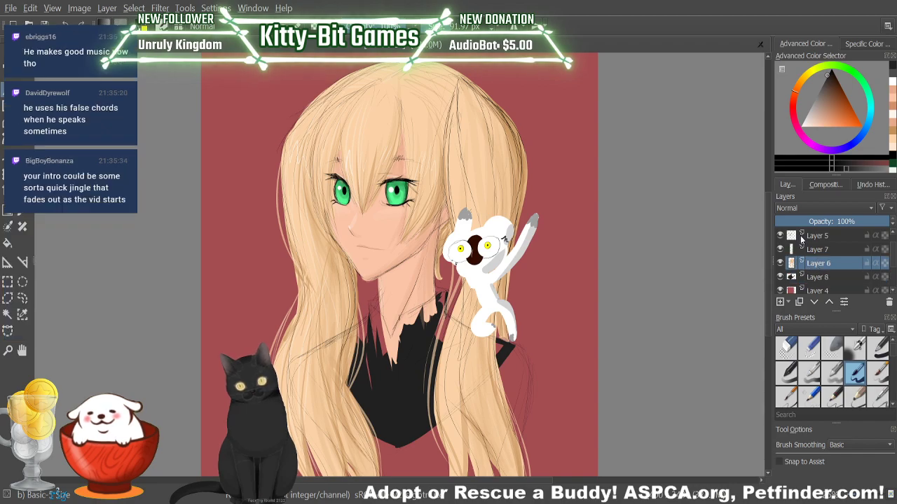
pyautogui.click(786, 347)
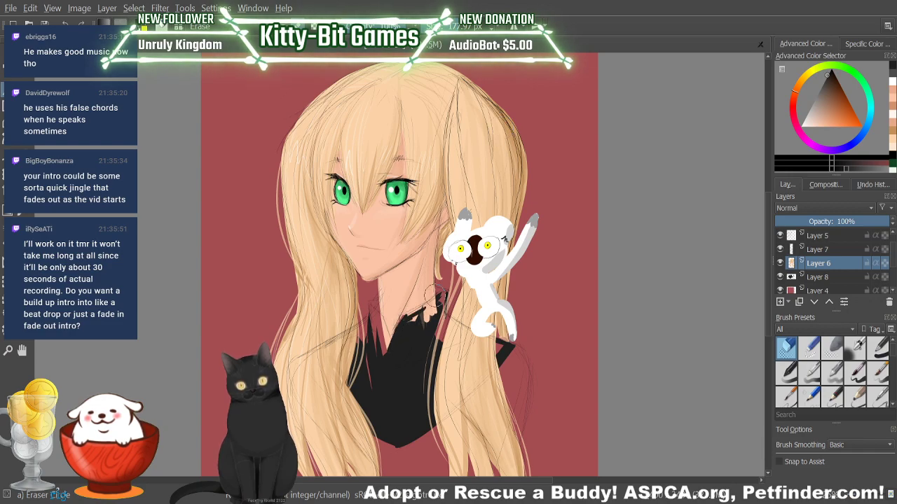
pyautogui.moveTo(426, 313)
pyautogui.mouseDown()
pyautogui.moveTo(400, 328)
pyautogui.moveTo(442, 302)
pyautogui.moveTo(402, 333)
pyautogui.moveTo(438, 308)
pyautogui.mouseUp()
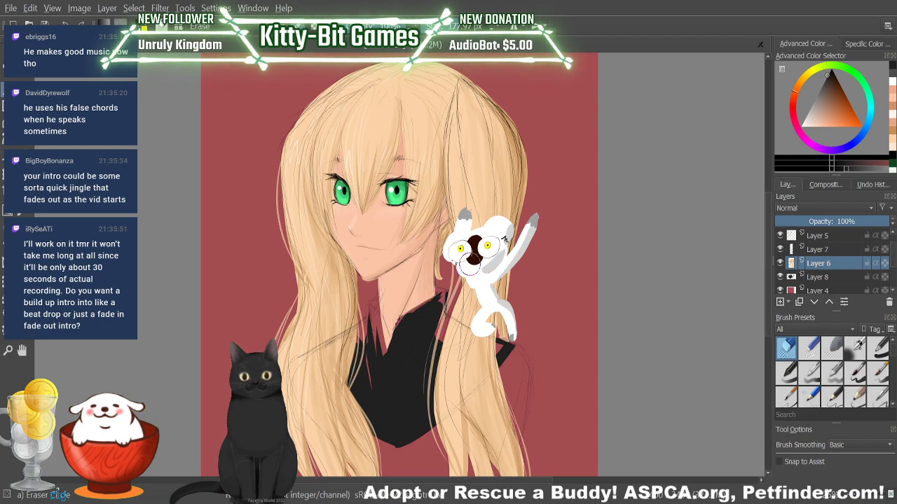
pyautogui.press('/')
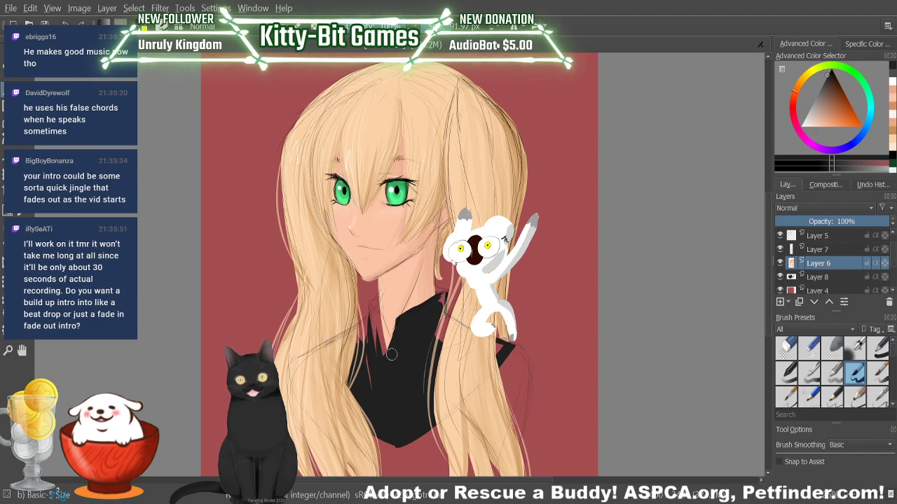
pyautogui.moveTo(398, 321)
pyautogui.mouseDown()
pyautogui.moveTo(368, 380)
pyautogui.moveTo(381, 377)
pyautogui.moveTo(379, 313)
pyautogui.mouseUp()
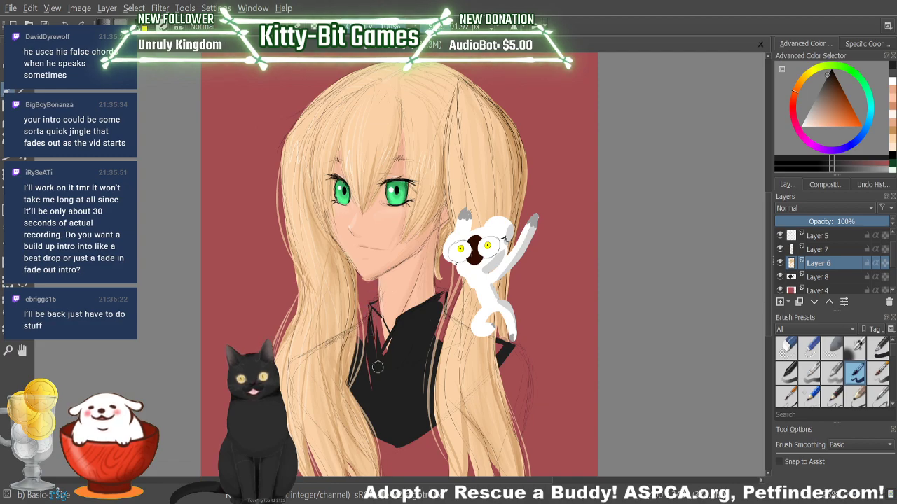
pyautogui.moveTo(373, 312)
pyautogui.mouseDown()
pyautogui.moveTo(377, 347)
pyautogui.moveTo(384, 319)
pyautogui.moveTo(385, 344)
pyautogui.moveTo(386, 332)
pyautogui.mouseUp()
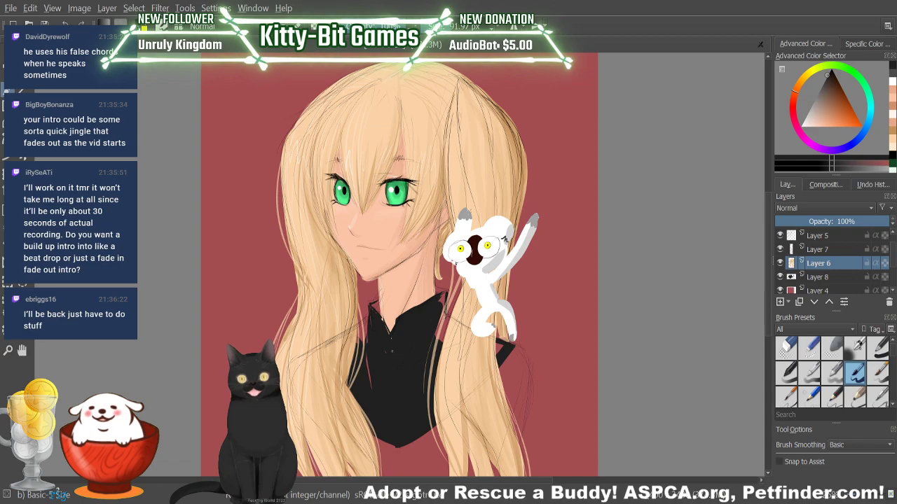
pyautogui.moveTo(347, 358)
pyautogui.mouseDown()
pyautogui.moveTo(336, 356)
pyautogui.moveTo(371, 323)
pyautogui.mouseUp()
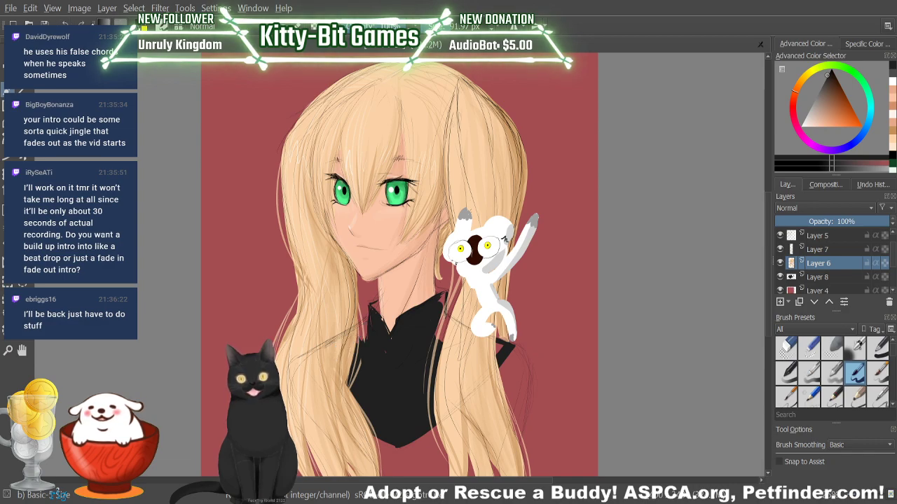
# Step: Paint the near-black collar on Layer 8 beside the left ponytail, closing the red gaps down to the V-shaped neckline
pyautogui.click(815, 275)
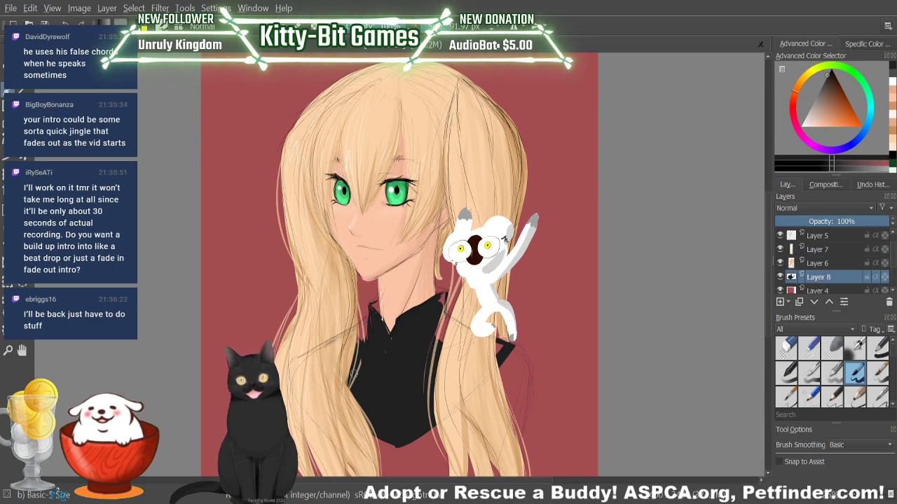
pyautogui.moveTo(374, 312); pyautogui.dragTo(384, 354)
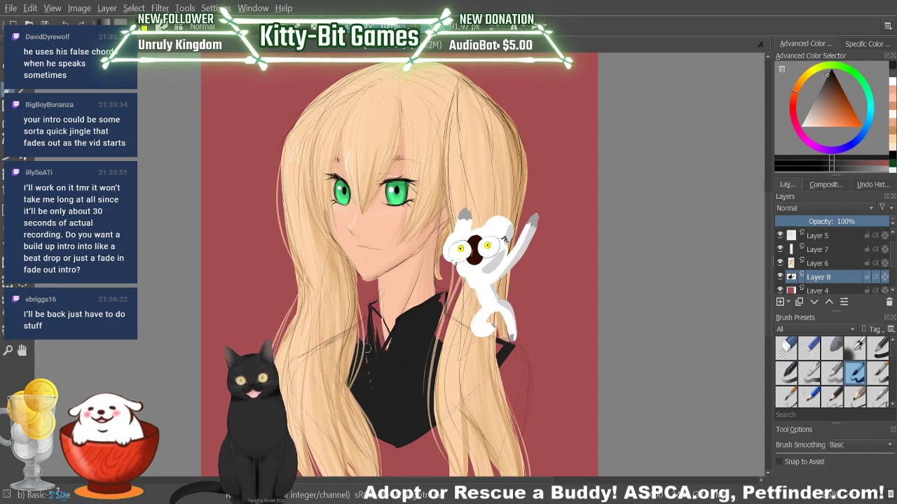
pyautogui.moveTo(368, 350)
pyautogui.mouseDown()
pyautogui.moveTo(360, 333)
pyautogui.moveTo(337, 348)
pyautogui.mouseUp()
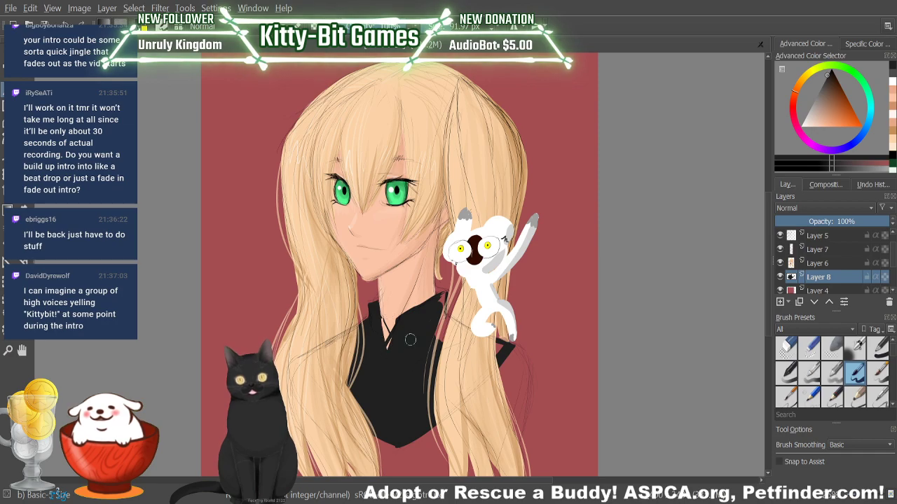
# Step: Erase the excess skin and sketch lines at the point of the V-shaped neckline on Layer 6, alternating with Layer 8
pyautogui.click(825, 261)
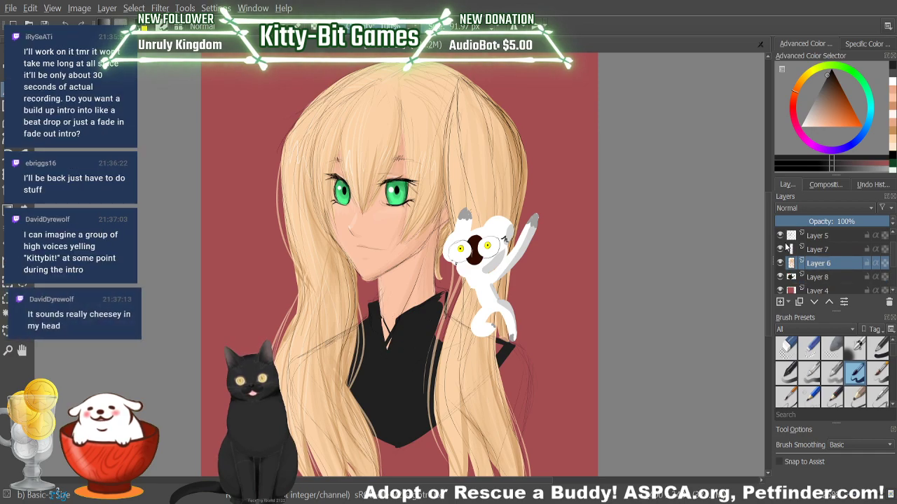
pyautogui.click(786, 347)
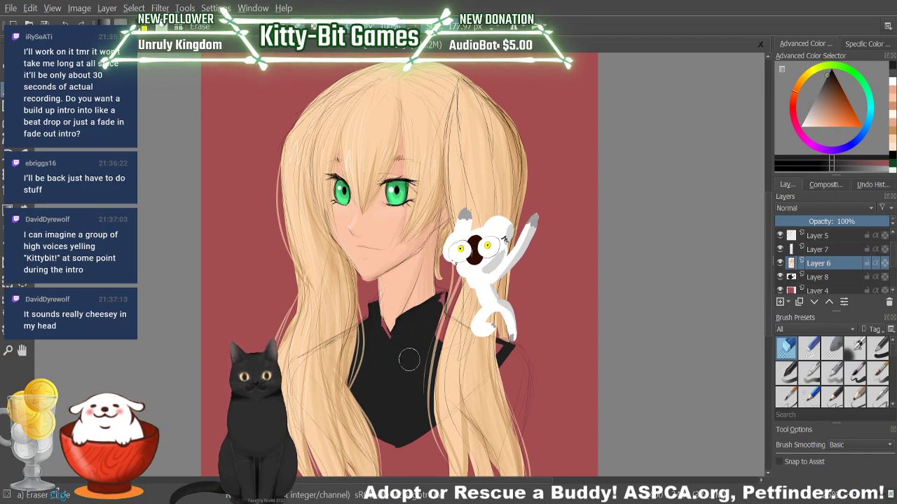
pyautogui.press('/')
pyautogui.click(814, 278)
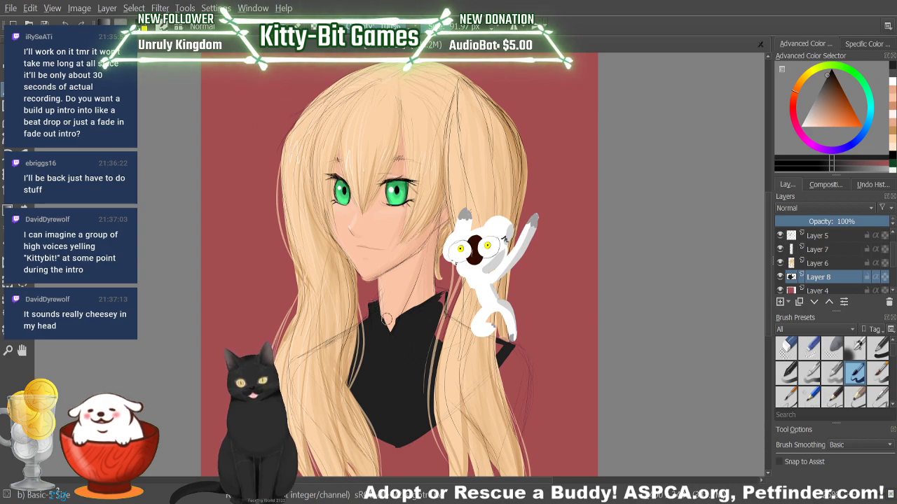
pyautogui.click(827, 262)
pyautogui.click(786, 347)
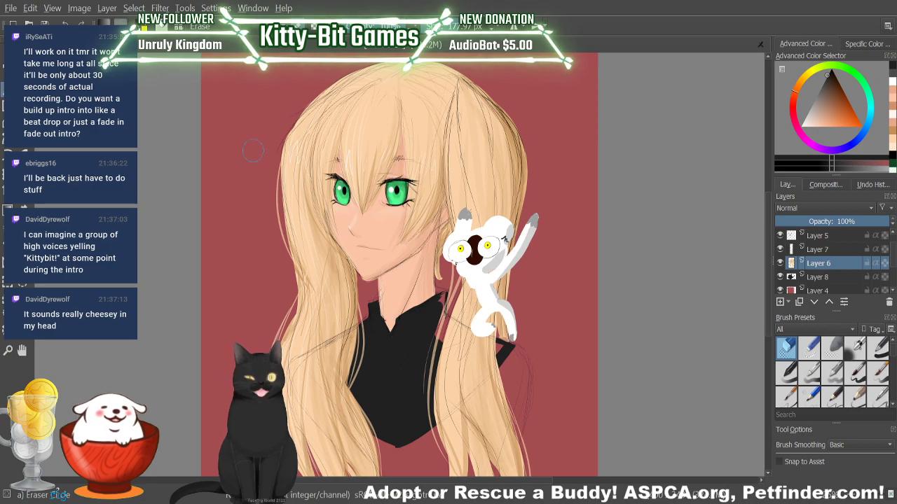
# Step: Sample the skin colour from the face and return to the brush on Layer 6 to touch up the neck opening
pyautogui.press('e')
pyautogui.press('p')
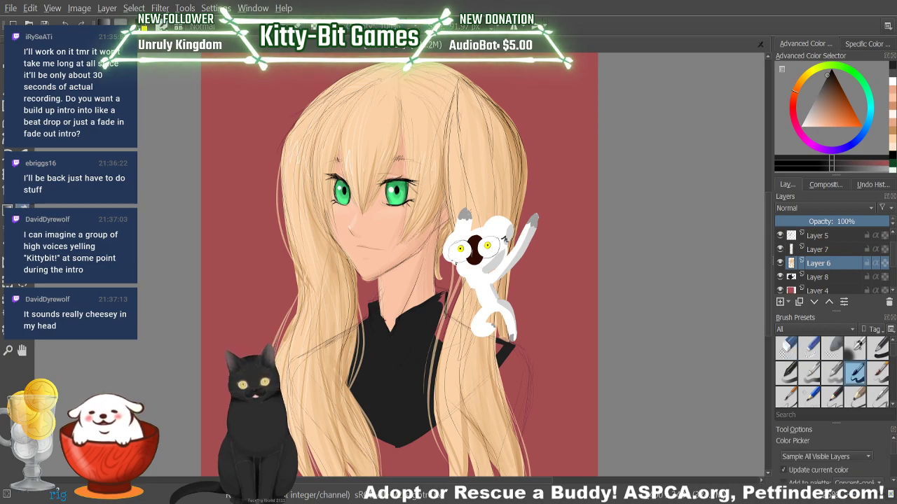
pyautogui.click(366, 251)
pyautogui.press('b')
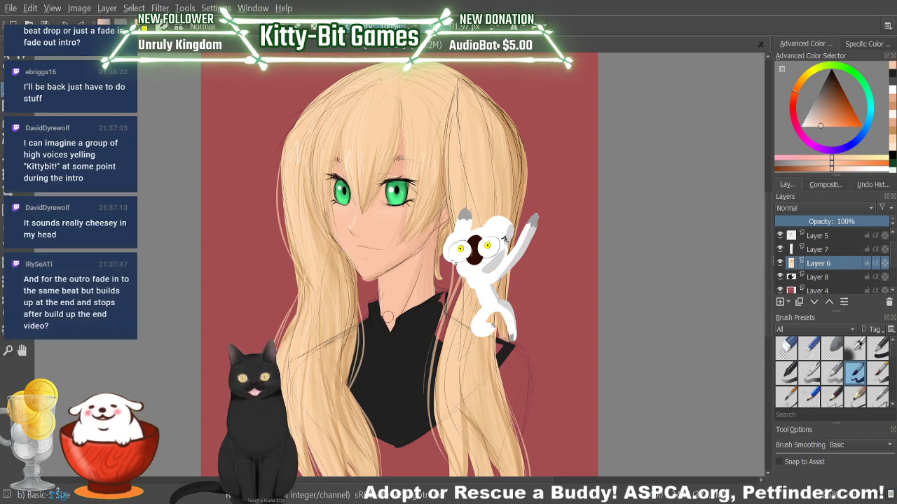
# Step: Fill and smooth the collar edge and the shoulder beside the right ponytail in near-black on Layer 8
pyautogui.click(821, 280)
pyautogui.click(893, 80)
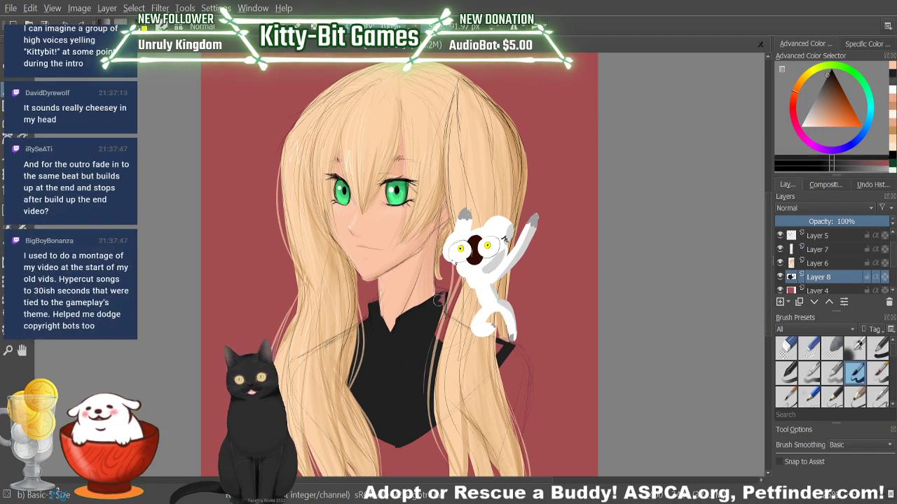
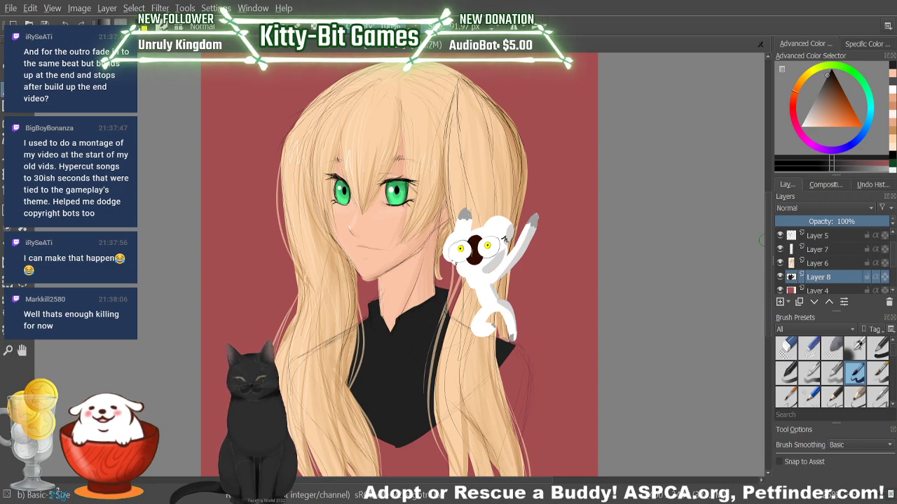
pyautogui.scroll(-2, 766, 241)
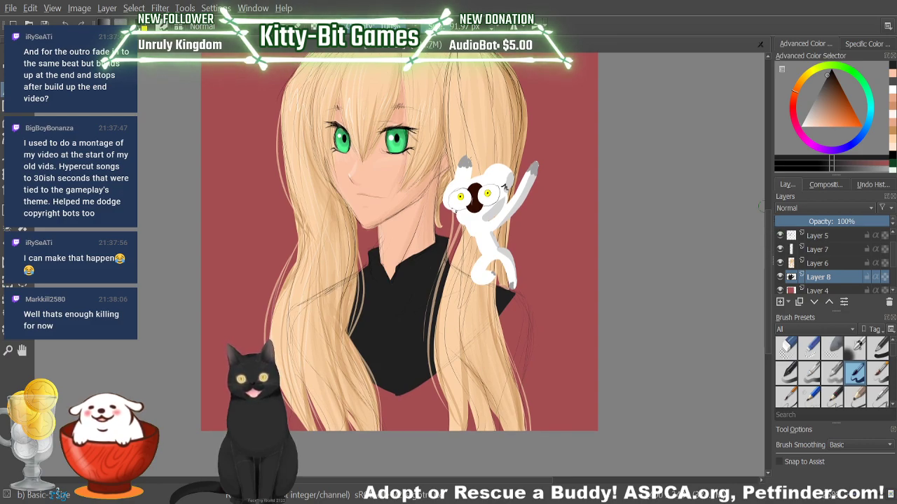
pyautogui.press('/')
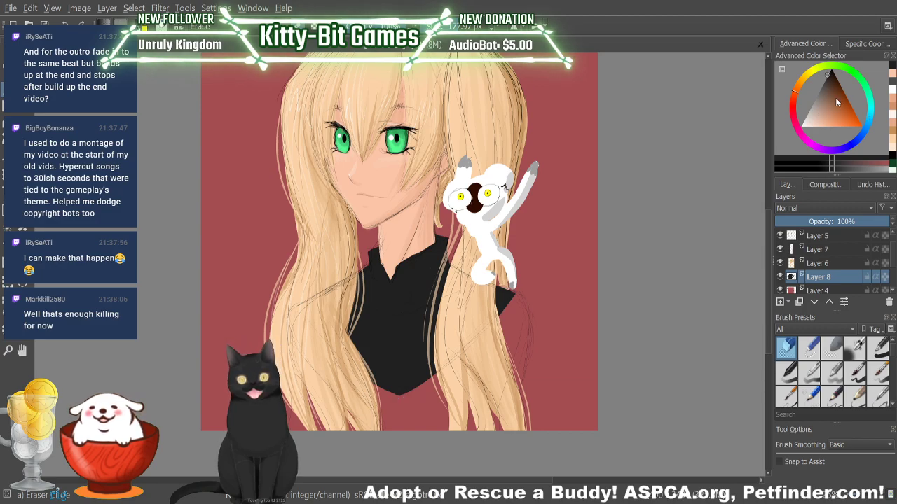
# Step: Choose a mid grey for the brush, add a new paint layer and move it directly below Layer 8
pyautogui.moveTo(828, 97); pyautogui.dragTo(816, 104)
pyautogui.click(855, 373)
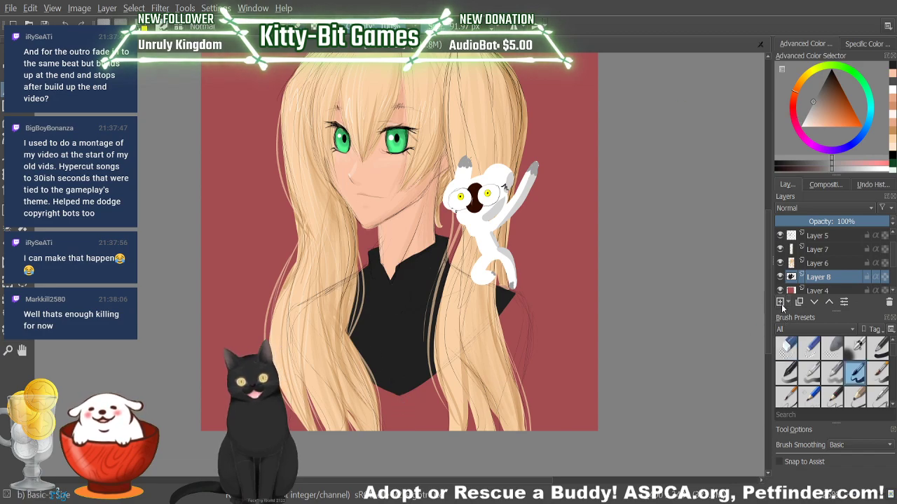
pyautogui.press('Insert')
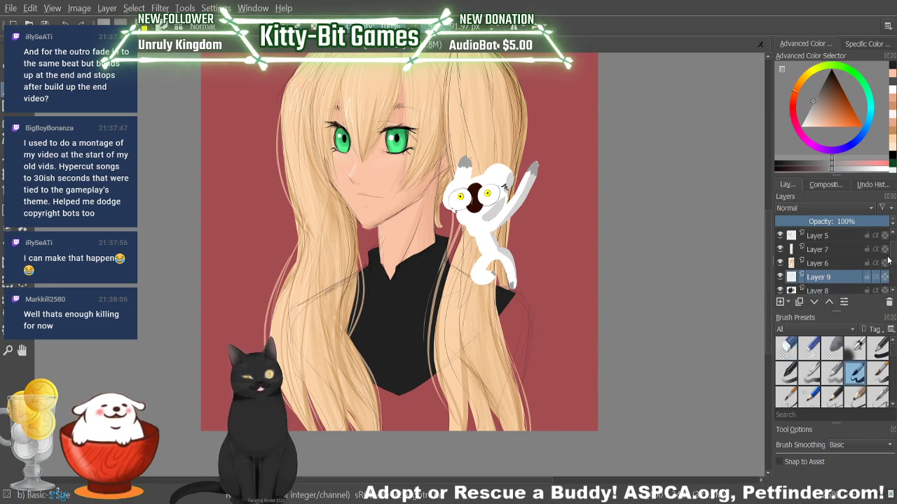
pyautogui.scroll(-1, 891, 258)
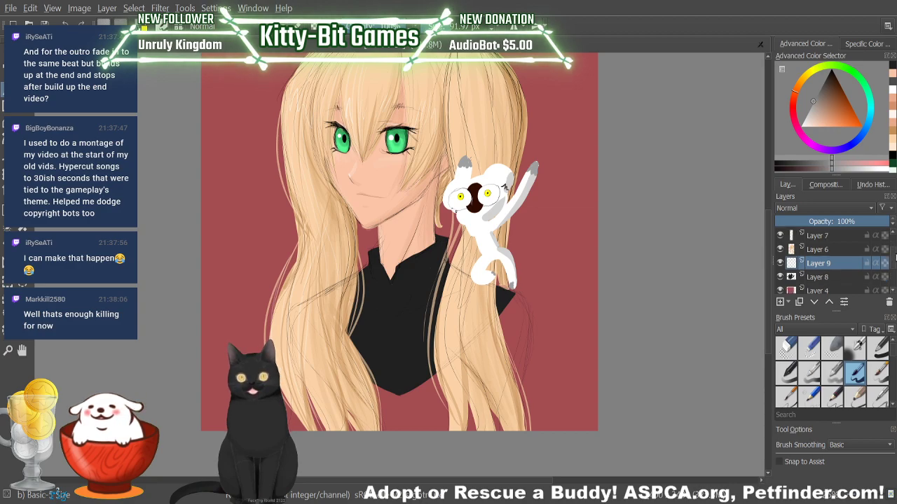
pyautogui.hotkey('ctrl', '[')
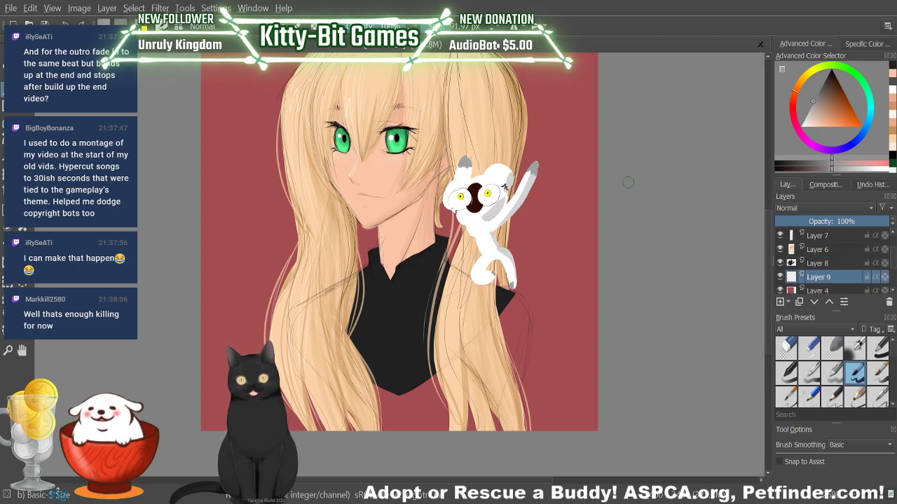
# Step: Paint the garment in light grey on Layer 9, below the black chest piece and along the arm beyond the right ponytail
pyautogui.moveTo(376, 375); pyautogui.dragTo(387, 429)
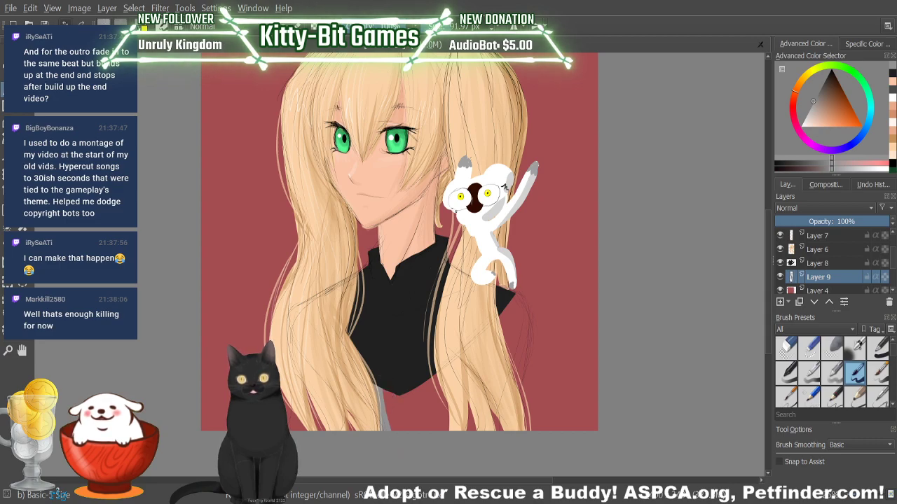
pyautogui.hotkey('ctrl', 'z')
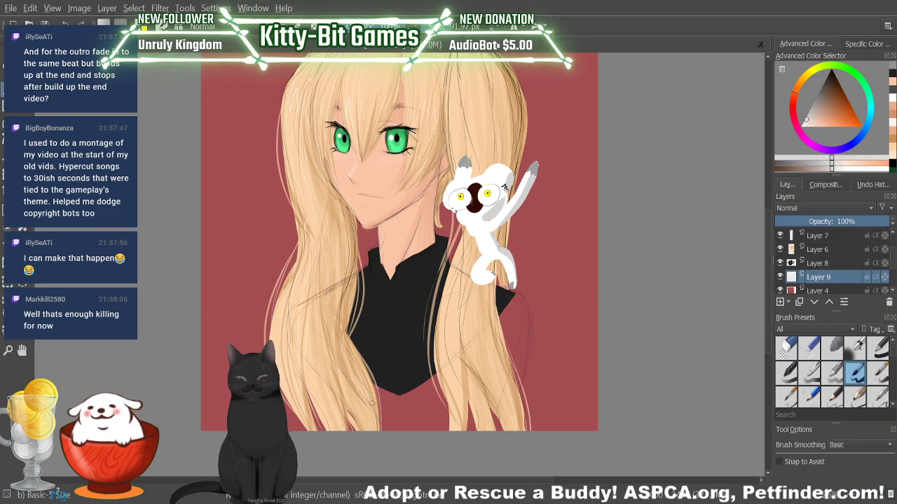
pyautogui.moveTo(384, 391)
pyautogui.mouseDown()
pyautogui.moveTo(400, 446)
pyautogui.moveTo(408, 373)
pyautogui.moveTo(383, 377)
pyautogui.moveTo(410, 447)
pyautogui.moveTo(423, 436)
pyautogui.moveTo(448, 318)
pyautogui.moveTo(436, 436)
pyautogui.moveTo(441, 423)
pyautogui.moveTo(451, 439)
pyautogui.moveTo(497, 217)
pyautogui.moveTo(459, 433)
pyautogui.mouseUp()
pyautogui.moveTo(475, 345)
pyautogui.mouseDown()
pyautogui.moveTo(469, 420)
pyautogui.moveTo(481, 426)
pyautogui.moveTo(489, 358)
pyautogui.mouseUp()
pyautogui.moveTo(489, 370)
pyautogui.mouseDown()
pyautogui.moveTo(494, 447)
pyautogui.moveTo(513, 296)
pyautogui.moveTo(514, 399)
pyautogui.moveTo(520, 328)
pyautogui.moveTo(500, 402)
pyautogui.moveTo(522, 332)
pyautogui.moveTo(513, 342)
pyautogui.moveTo(517, 377)
pyautogui.moveTo(521, 305)
pyautogui.moveTo(506, 419)
pyautogui.moveTo(505, 338)
pyautogui.moveTo(507, 417)
pyautogui.mouseUp()
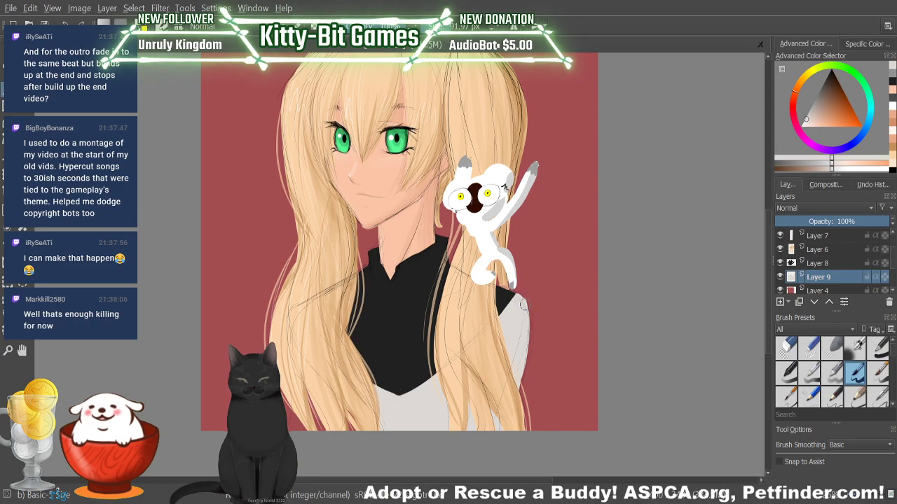
pyautogui.moveTo(524, 306); pyautogui.dragTo(529, 335)
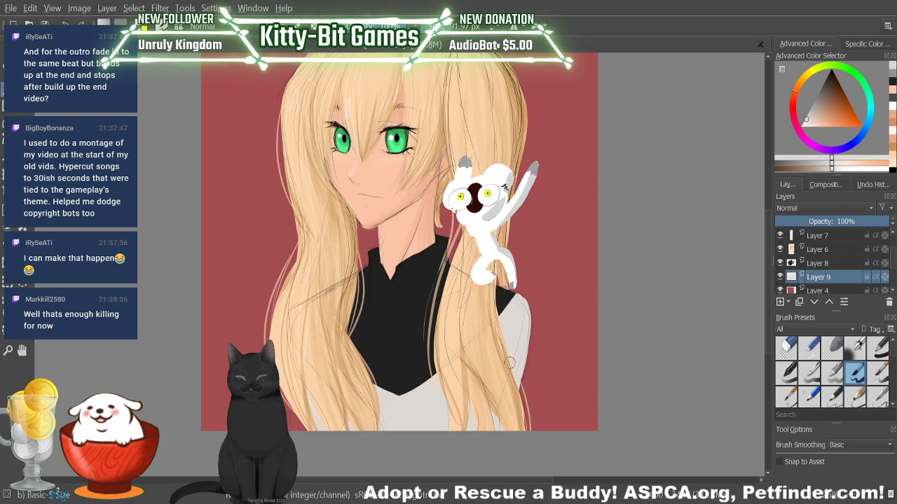
# Step: Select Layer 8 and choose a dark grey slightly lighter than the near-black shirt colour for the brush
pyautogui.click(892, 81)
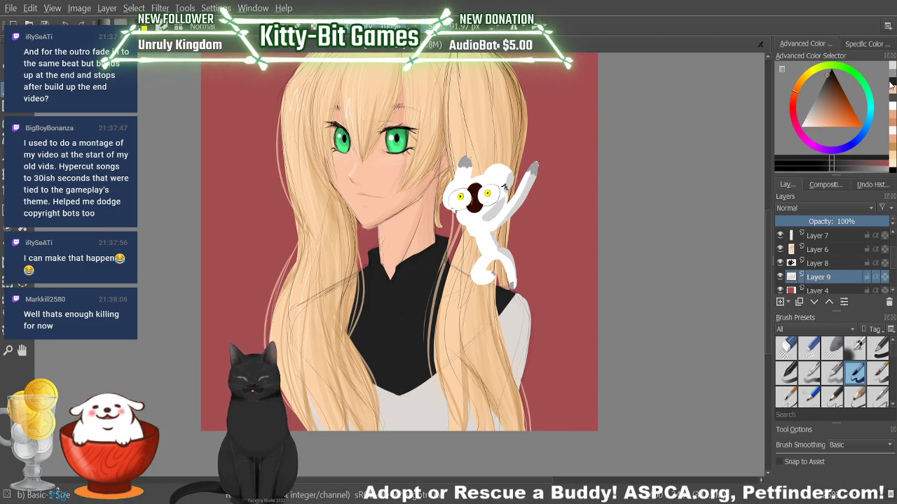
pyautogui.click(828, 264)
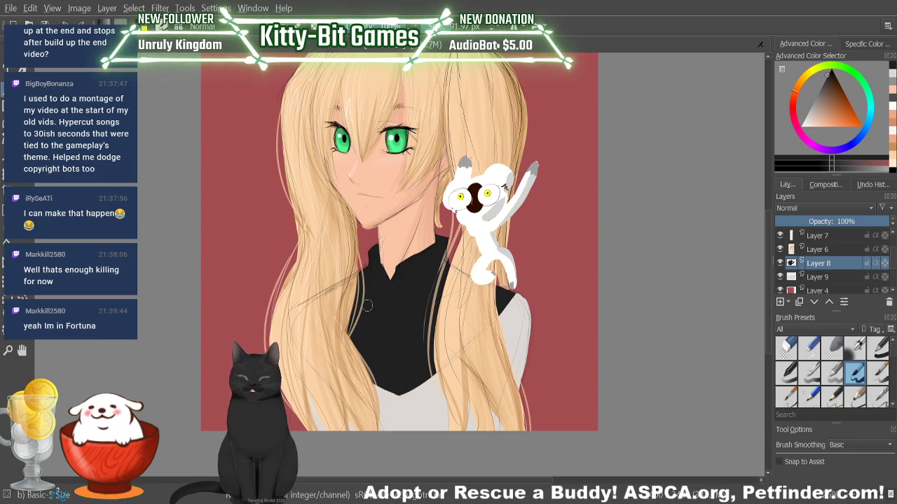
pyautogui.press('p')
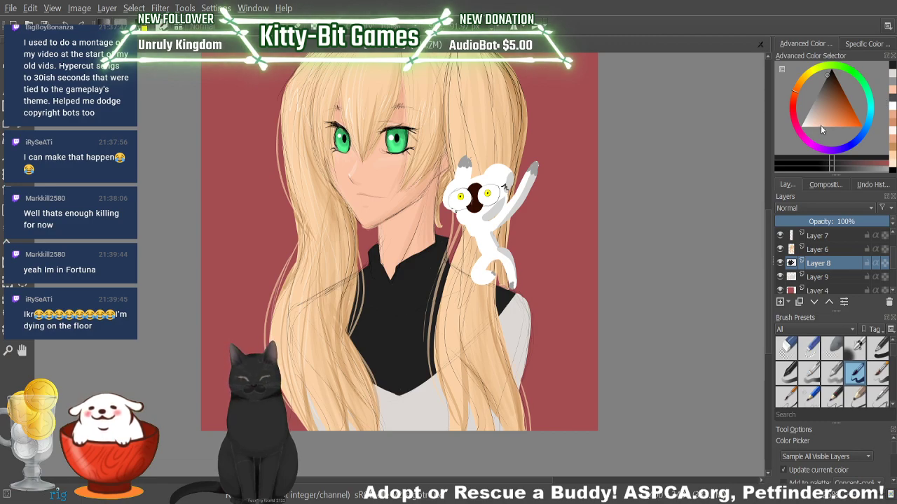
pyautogui.click(838, 167)
pyautogui.press('b')
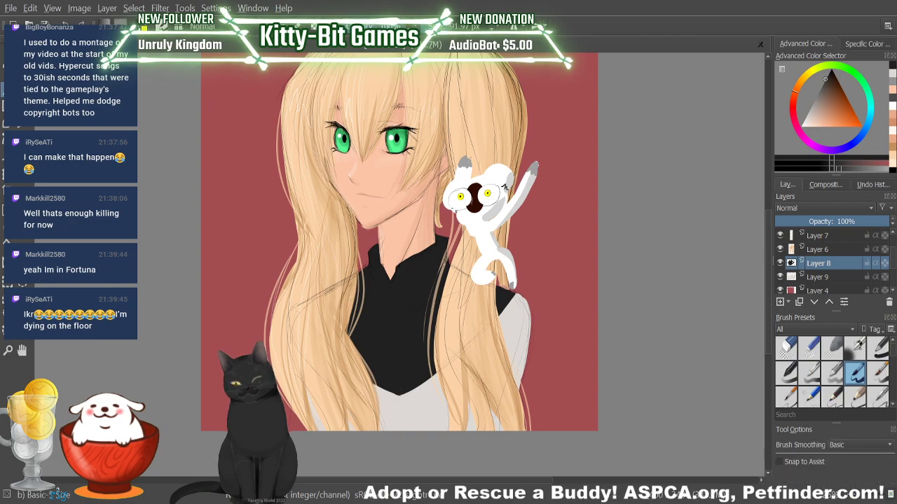
# Step: Choose a lighter dark grey for the brush, select Layer 6 and try a stroke along the collar's right edge
pyautogui.click(849, 168)
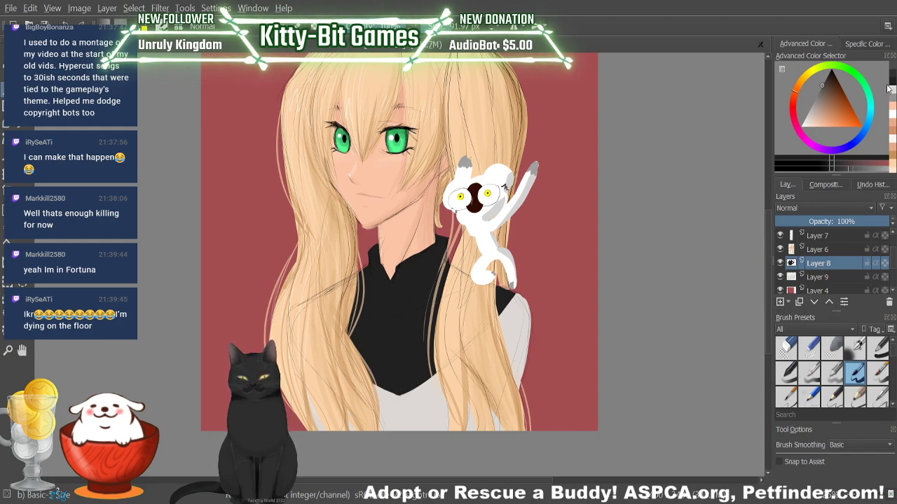
pyautogui.click(811, 251)
pyautogui.click(786, 348)
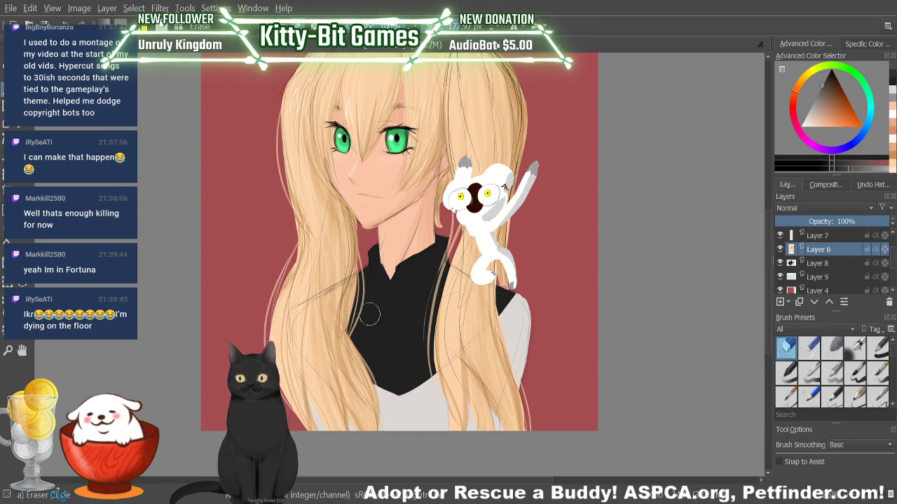
pyautogui.press('/')
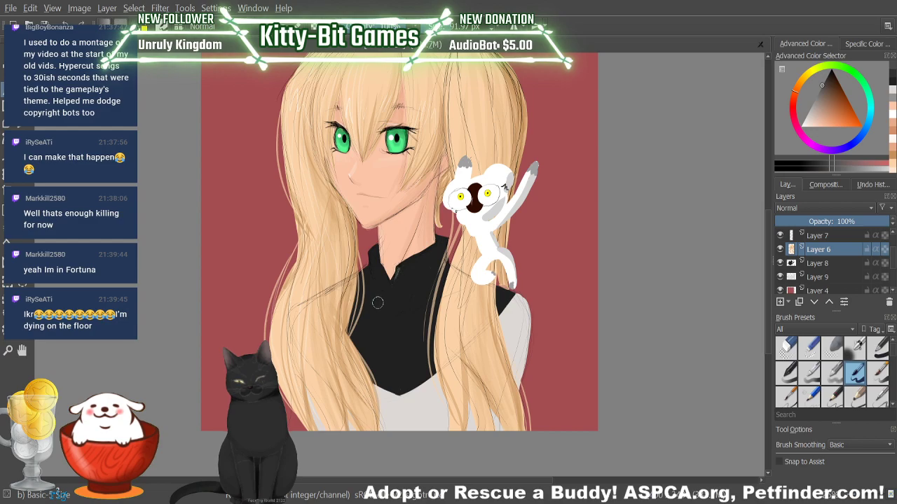
pyautogui.moveTo(401, 267); pyautogui.dragTo(430, 249)
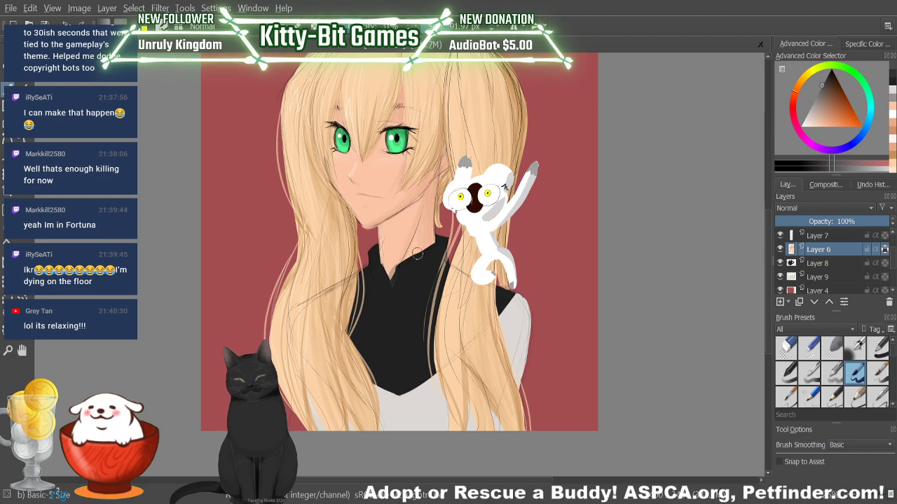
# Step: Return to Layer 8 with the Basic-5 Size brush and try a dark grey line along the collar fold
pyautogui.click(828, 265)
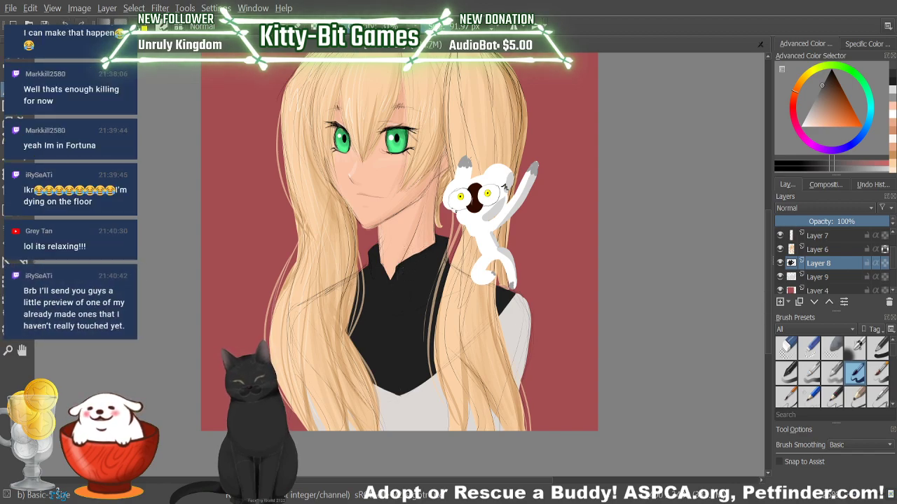
pyautogui.press('e')
pyautogui.click(817, 249)
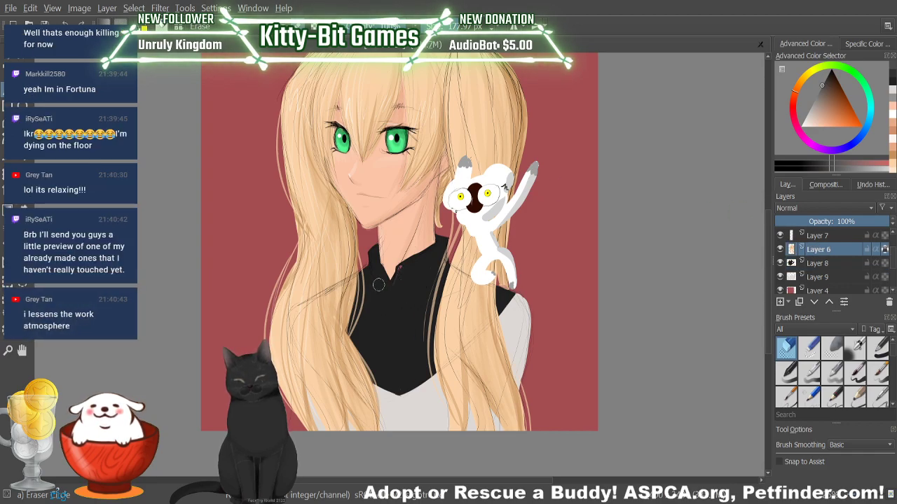
pyautogui.click(855, 373)
pyautogui.click(817, 263)
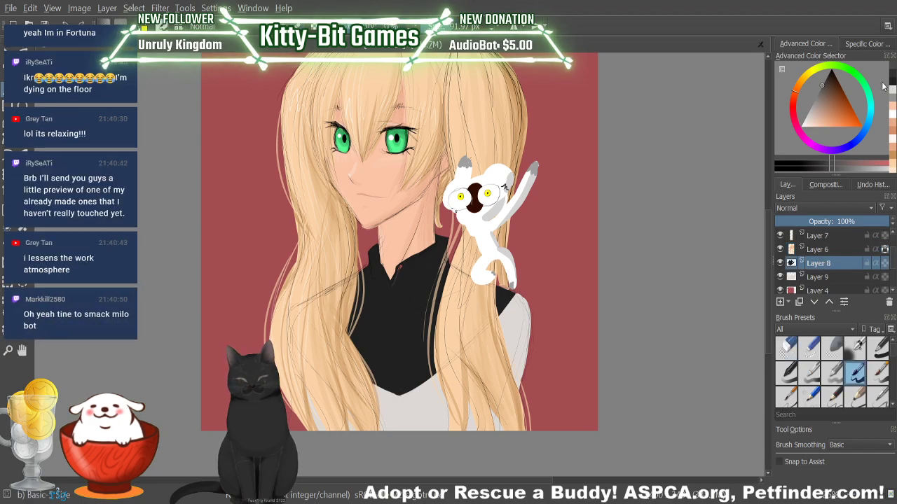
# Step: Sample the near-black of the chest piece and cover the grey line on the collar with it
pyautogui.click(893, 76)
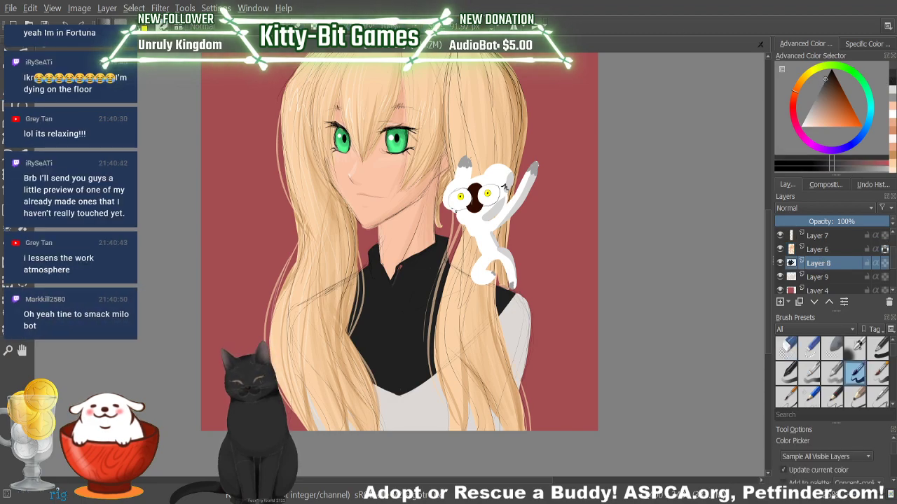
pyautogui.press('p')
pyautogui.click(382, 324)
pyautogui.press('b')
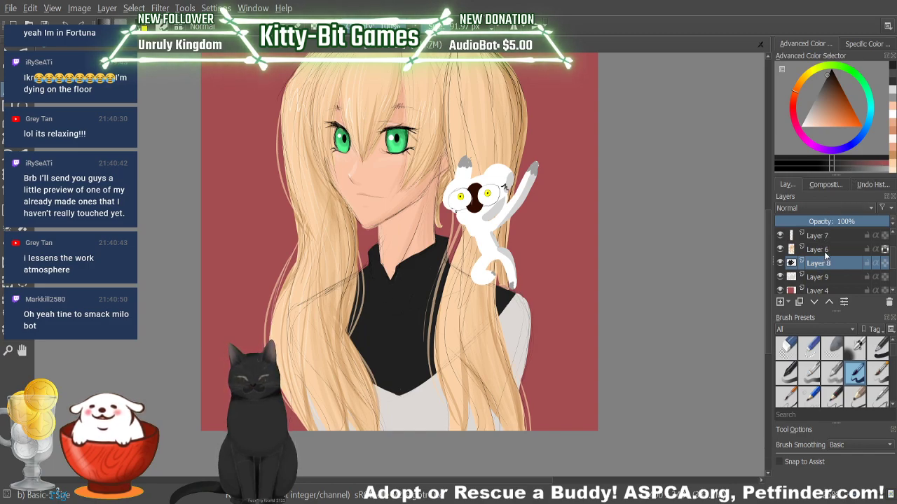
# Step: Paint dark grey highlights along the folded edges of the black collar on Layer 8, with the layer's transparency locked
pyautogui.click(893, 81)
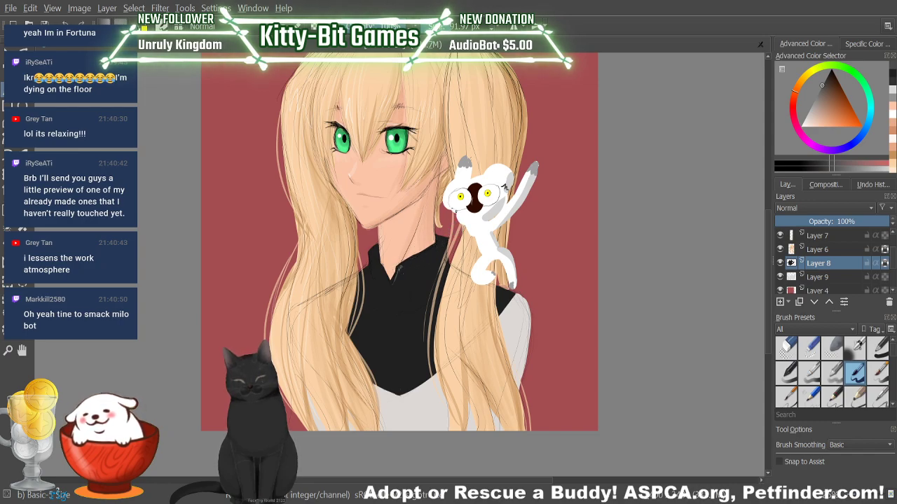
pyautogui.moveTo(398, 272); pyautogui.dragTo(430, 250)
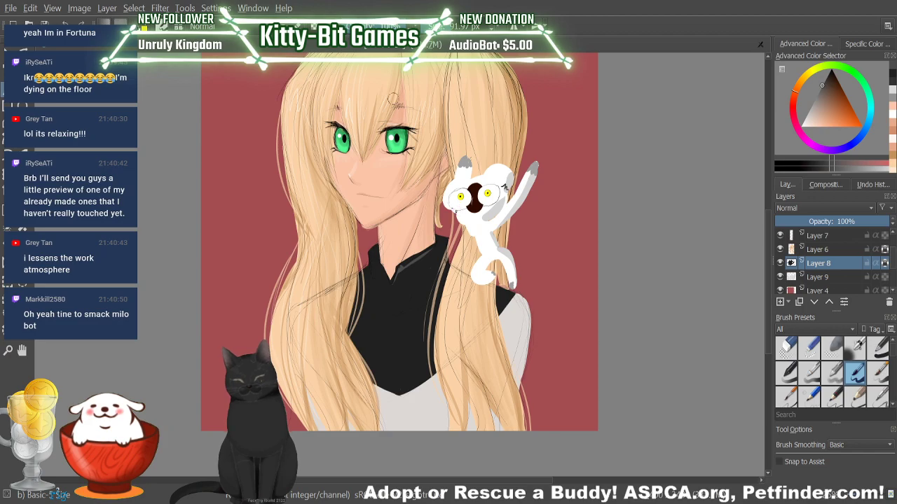
pyautogui.click(810, 248)
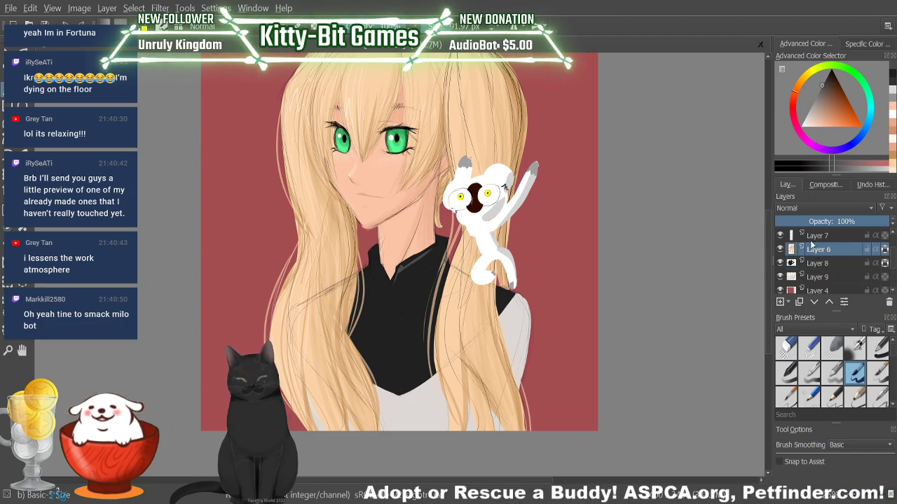
pyautogui.click(787, 347)
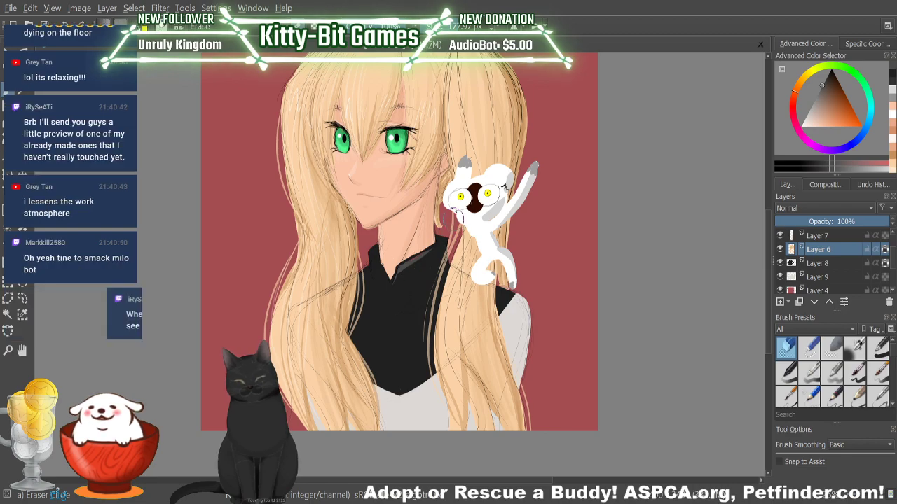
pyautogui.press('/')
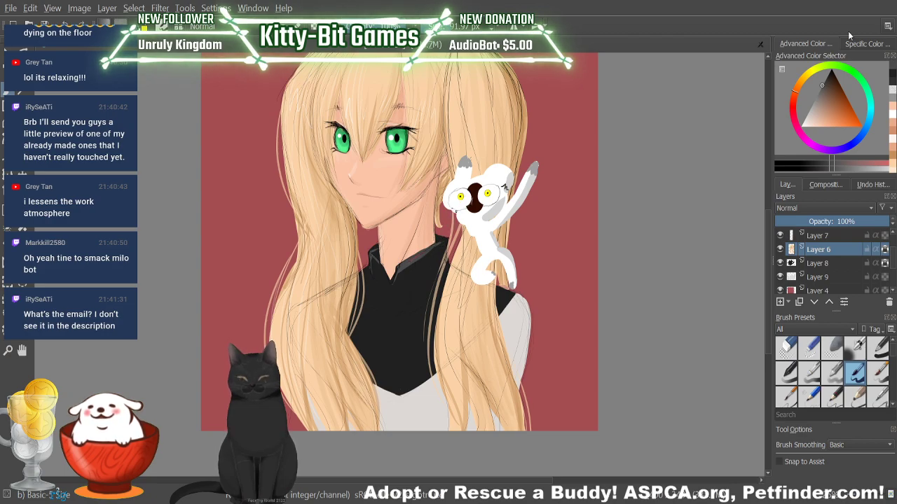
pyautogui.click(814, 267)
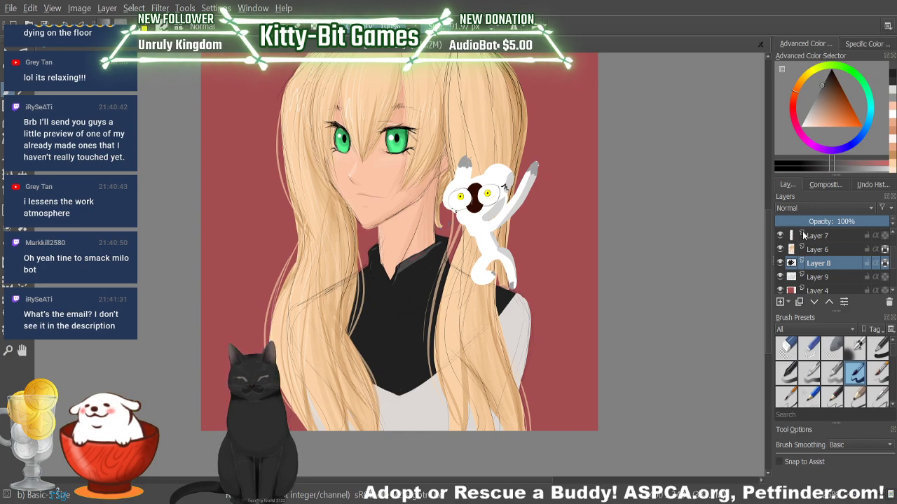
pyautogui.click(830, 252)
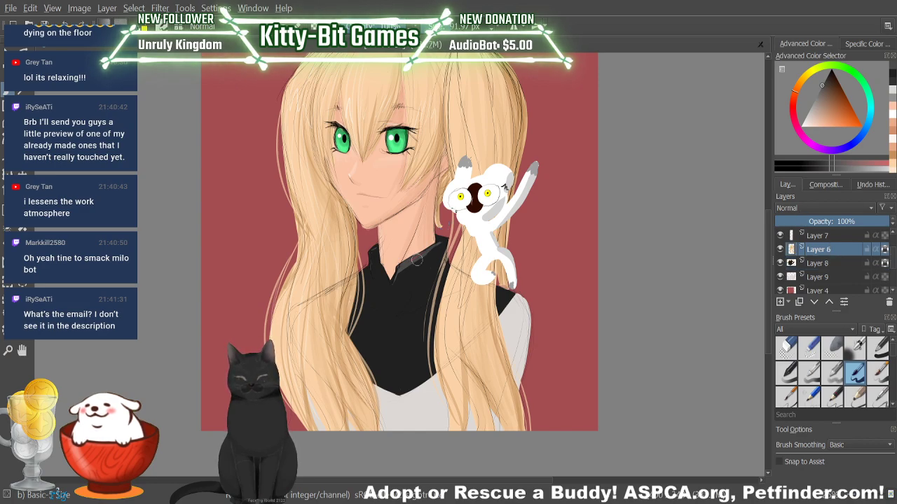
# Step: Shade the black chest piece on Layer 8 with long dark grey fold strokes below the collar
pyautogui.click(814, 237)
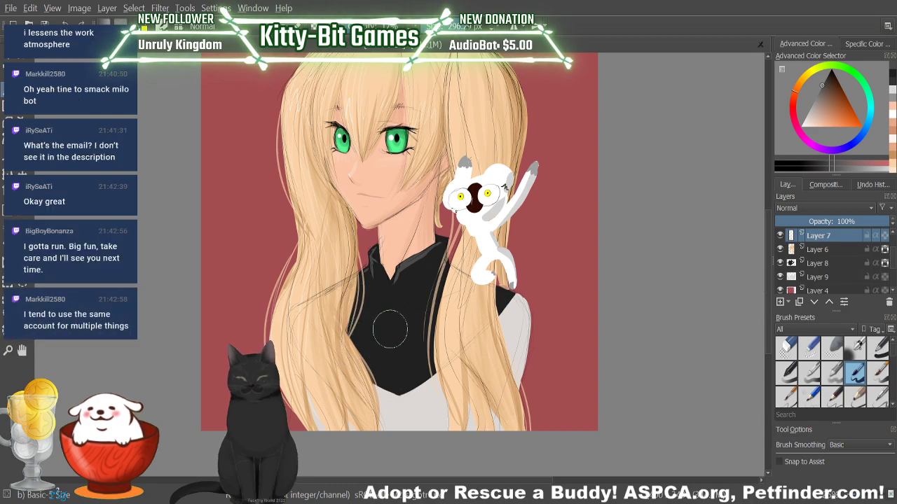
pyautogui.scroll(-1, 893, 266)
pyautogui.click(842, 249)
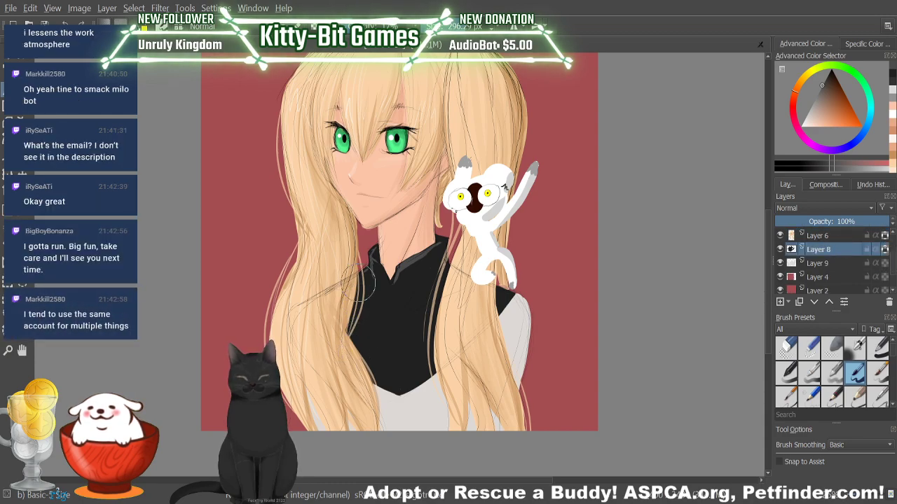
pyautogui.press('[')
pyautogui.press('[')
pyautogui.press('[')
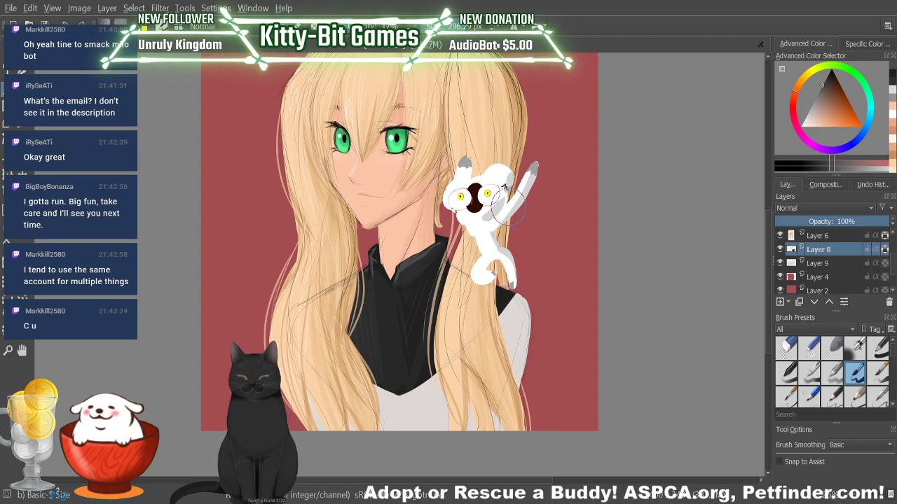
# Step: Set the brush to a near-black colour and about 14 px, and select Layer 6
pyautogui.scroll(3, 756, 211)
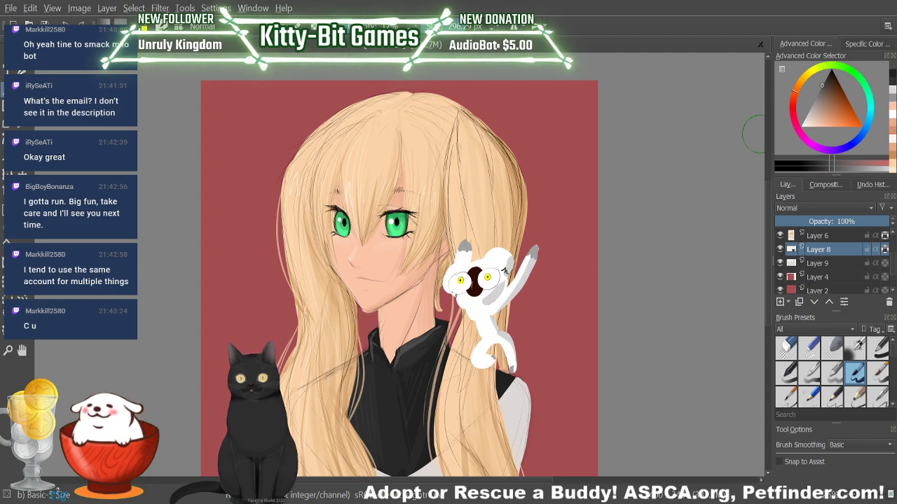
pyautogui.click(828, 75)
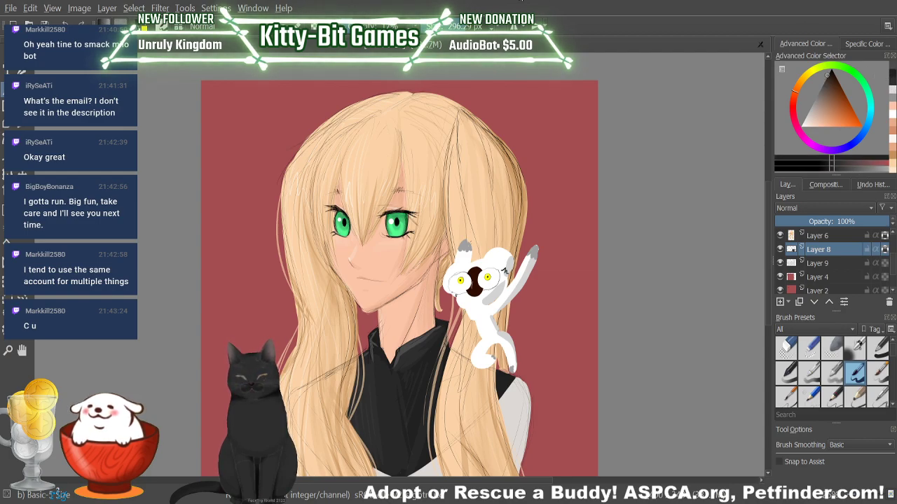
pyautogui.click(831, 71)
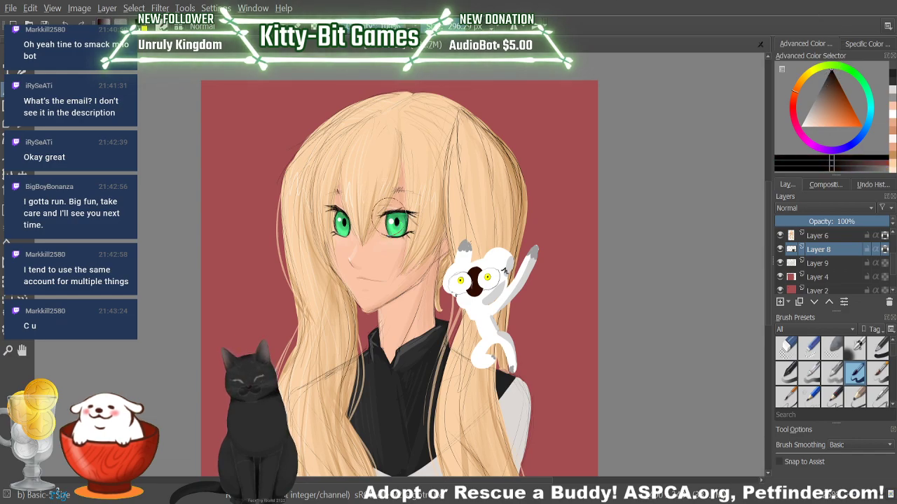
pyautogui.click(506, 24)
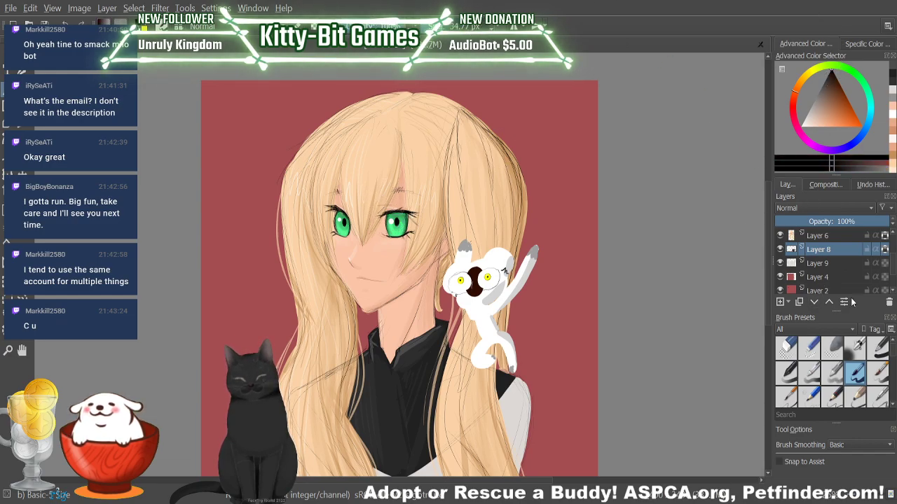
pyautogui.click(840, 238)
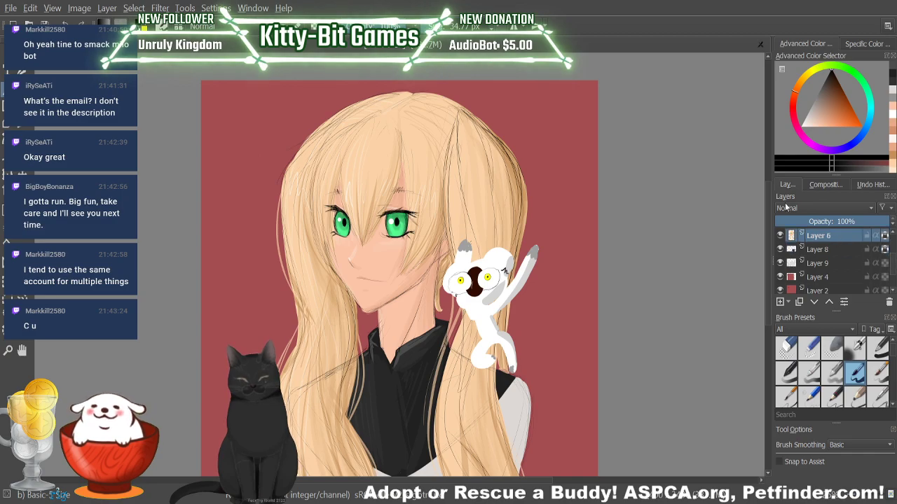
pyautogui.click(454, 26)
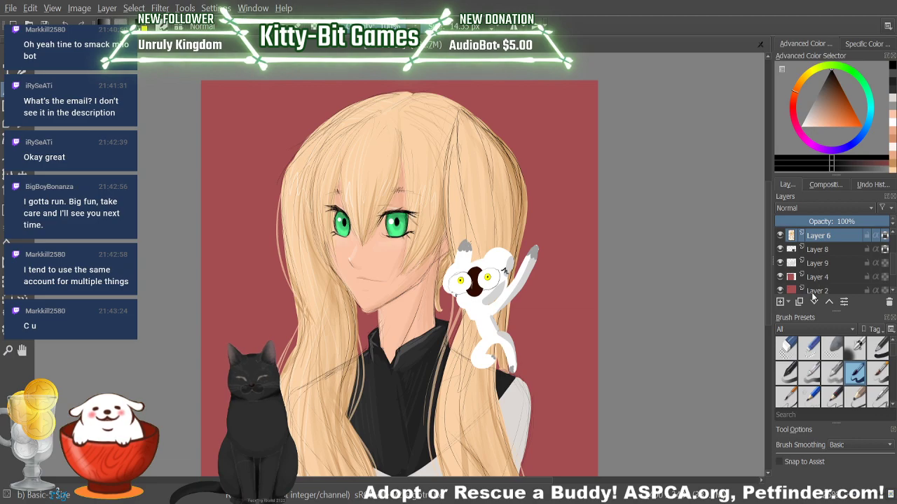
# Step: Add a new paint layer above Layer 6, try a thin handwritten "A" in the upper-left background and undo it
pyautogui.click(781, 302)
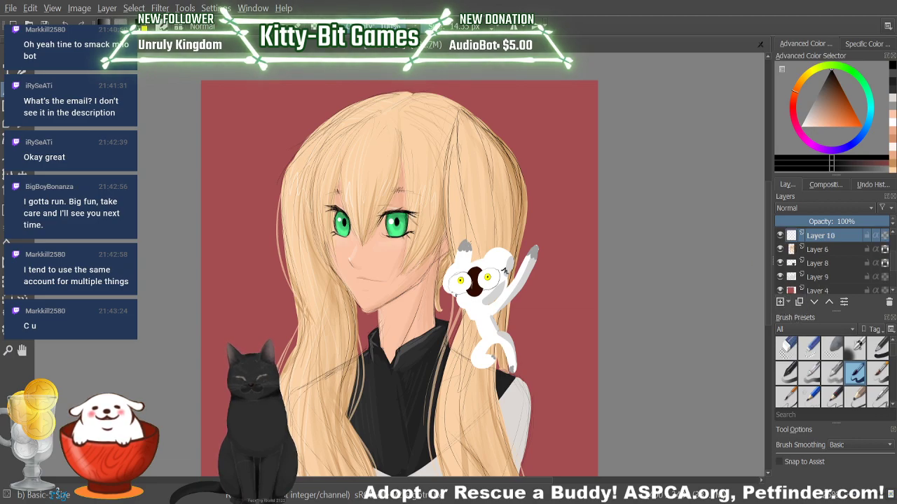
pyautogui.moveTo(213, 153)
pyautogui.mouseDown()
pyautogui.moveTo(221, 94)
pyautogui.moveTo(224, 148)
pyautogui.mouseUp()
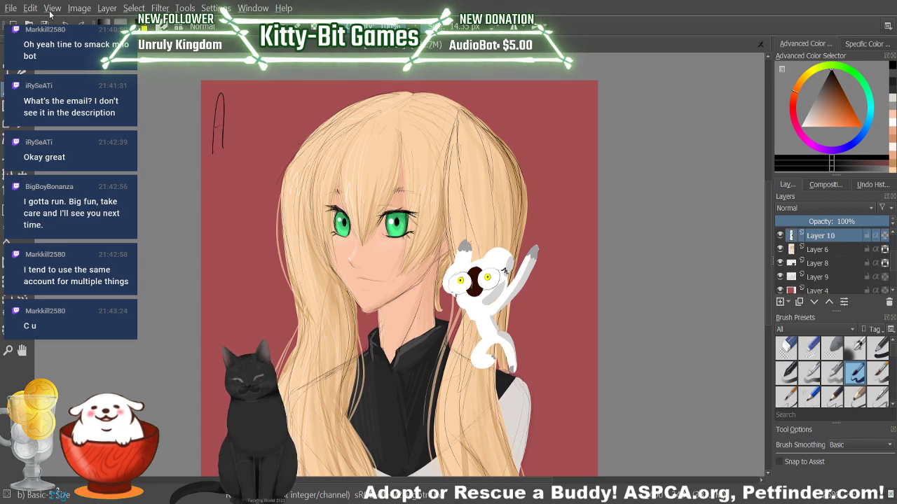
pyautogui.hotkey('ctrl', 'z')
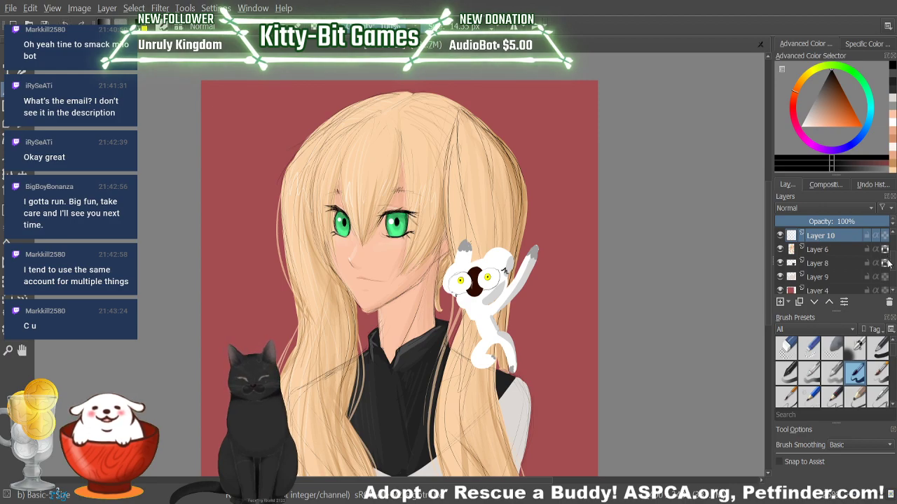
# Step: Handwrite "Adopt a" in black on Layer 10 in the upper-left background using the Sketching-3 Leaky brush at 4 px
pyautogui.scroll(-2, 893, 276)
pyautogui.scroll(-1, 894, 277)
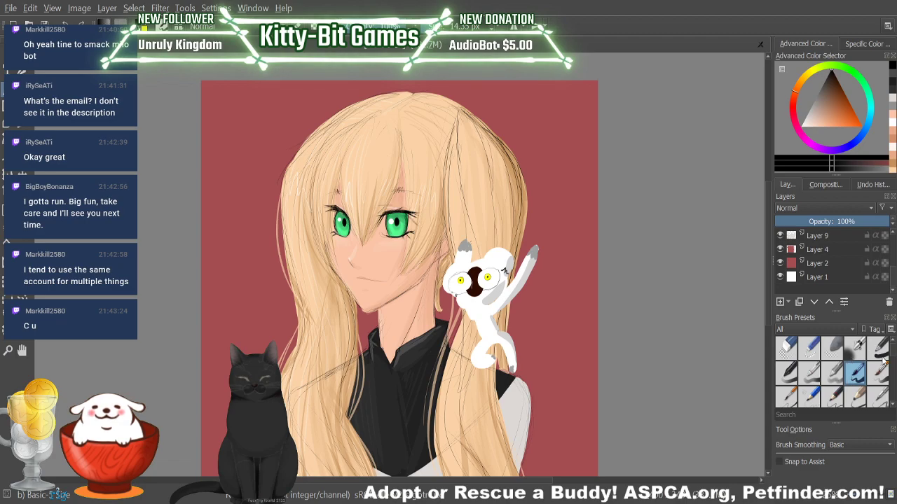
pyautogui.scroll(-10, 894, 354)
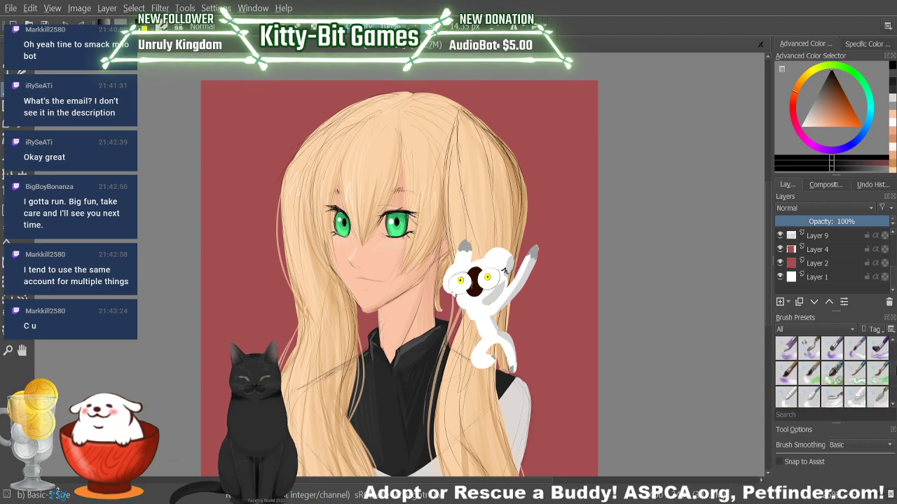
pyautogui.scroll(-3, 894, 377)
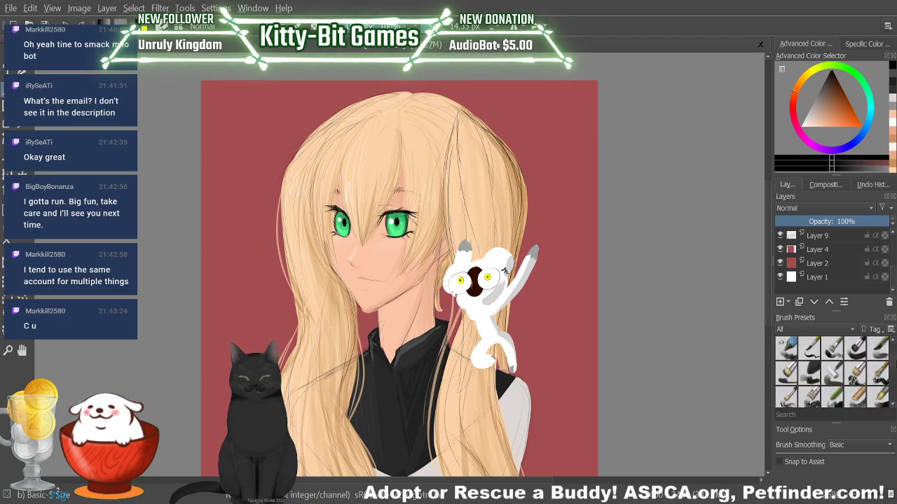
pyautogui.scroll(-4, 894, 378)
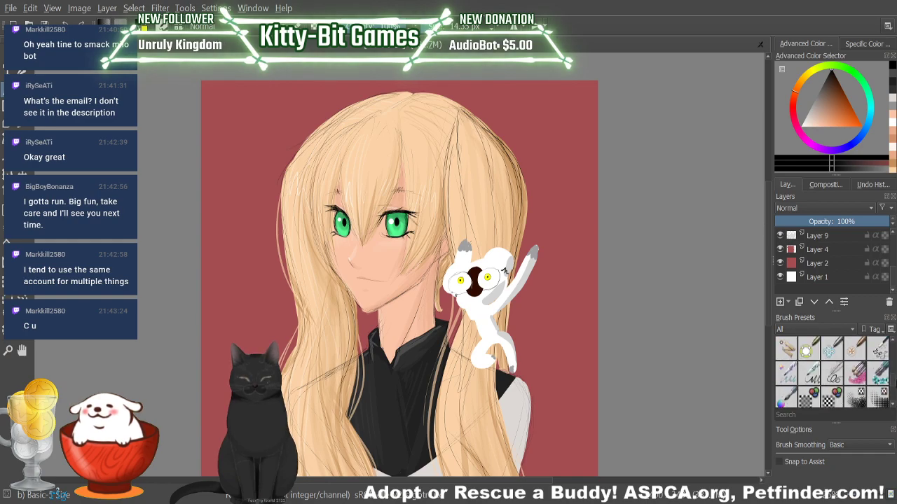
pyautogui.click(833, 375)
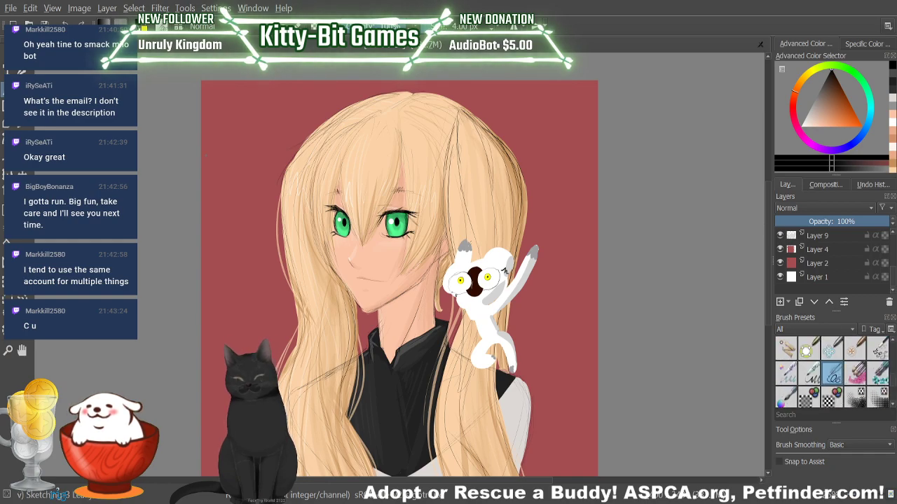
pyautogui.moveTo(208, 170); pyautogui.dragTo(225, 166)
pyautogui.moveTo(245, 110); pyautogui.dragTo(243, 162)
pyautogui.moveTo(255, 143)
pyautogui.mouseDown()
pyautogui.moveTo(261, 175)
pyautogui.moveTo(263, 155)
pyautogui.mouseUp()
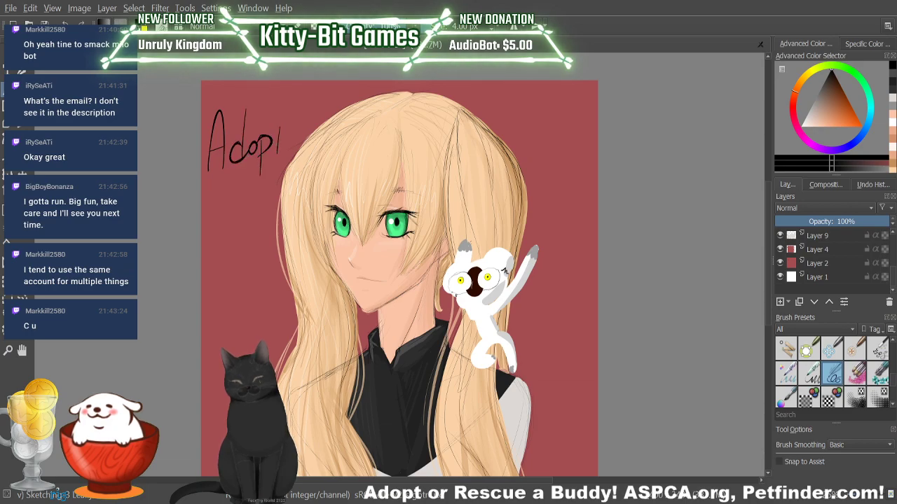
pyautogui.moveTo(219, 192); pyautogui.dragTo(235, 188)
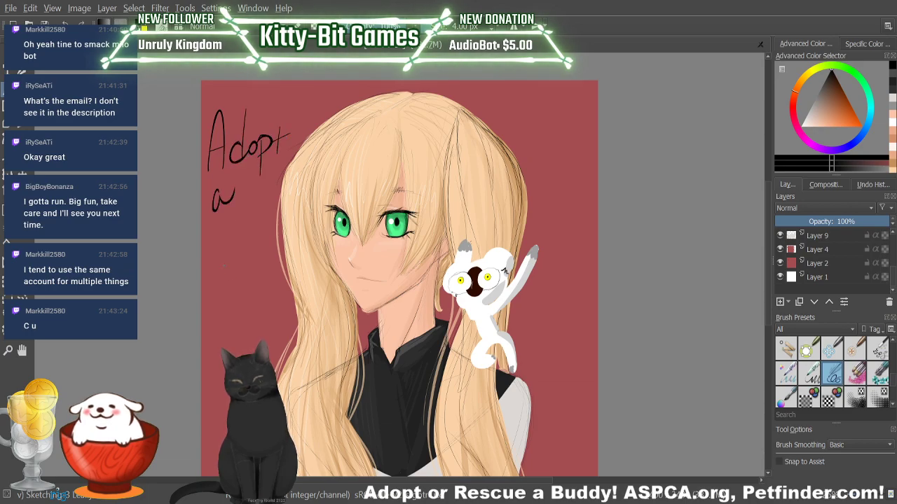
# Step: Try handwriting "Monkey" below the "a" and undo its last letters
pyautogui.moveTo(211, 238)
pyautogui.mouseDown()
pyautogui.moveTo(213, 282)
pyautogui.moveTo(235, 278)
pyautogui.moveTo(239, 259)
pyautogui.moveTo(250, 279)
pyautogui.mouseUp()
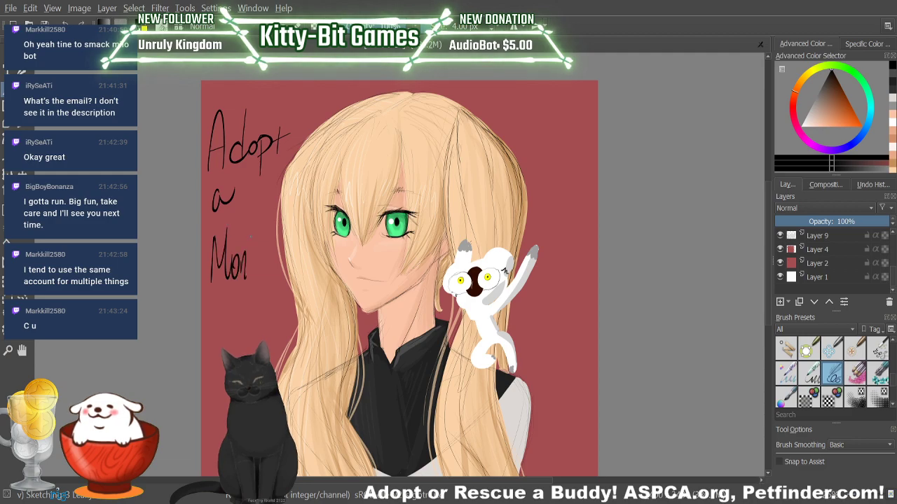
pyautogui.moveTo(250, 237); pyautogui.dragTo(251, 280)
pyautogui.moveTo(261, 262)
pyautogui.mouseDown()
pyautogui.moveTo(257, 275)
pyautogui.moveTo(269, 279)
pyautogui.mouseUp()
pyautogui.moveTo(270, 266); pyautogui.dragTo(260, 305)
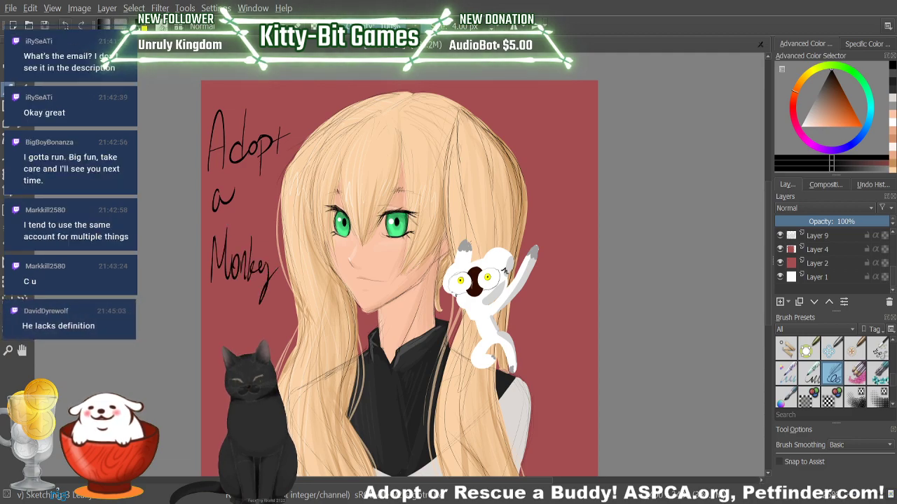
pyautogui.hotkey('ctrl', 'z')
pyautogui.hotkey('ctrl', 'z')
pyautogui.hotkey('ctrl', 'z')
pyautogui.hotkey('ctrl', 'z')
# Step: Try rewriting the end of "Monkey", and undo the word back to the first stroke of its "M"
pyautogui.moveTo(251, 238); pyautogui.dragTo(252, 280)
pyautogui.moveTo(261, 260)
pyautogui.mouseDown()
pyautogui.moveTo(256, 275)
pyautogui.moveTo(269, 275)
pyautogui.moveTo(262, 301)
pyautogui.mouseUp()
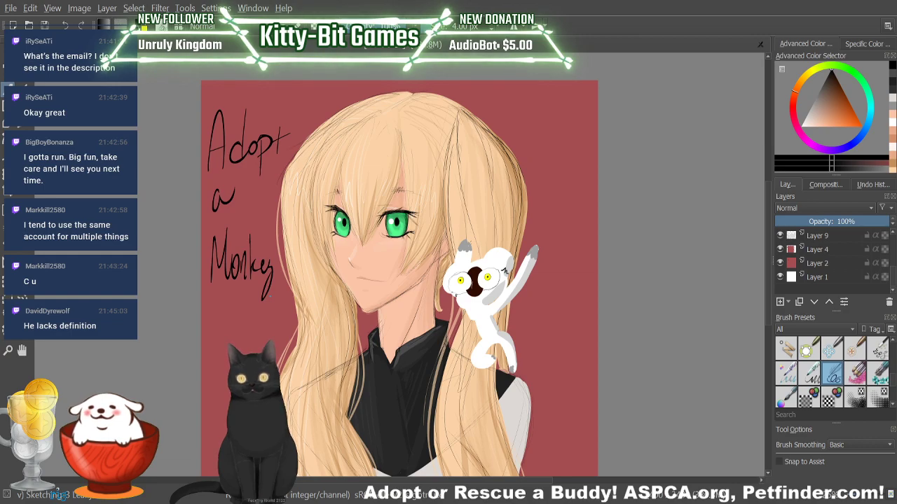
pyautogui.hotkey('ctrl', 'z')
pyautogui.hotkey('ctrl', 'z')
pyautogui.hotkey('ctrl', 'z')
pyautogui.hotkey('ctrl', 'z')
pyautogui.hotkey('ctrl', 'z')
pyautogui.hotkey('ctrl', 'z')
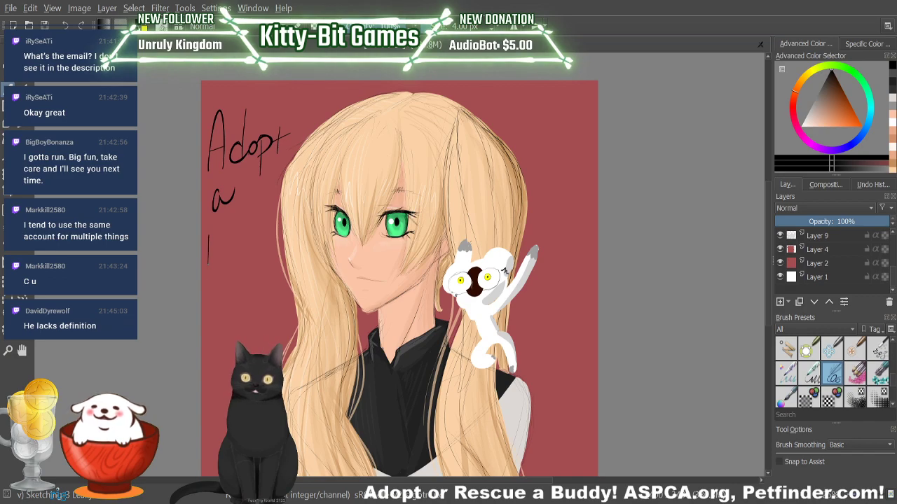
# Step: Handwrite "Monkey!" below the "a" with a filled-in wedge-shaped exclamation mark
pyautogui.moveTo(208, 265)
pyautogui.mouseDown()
pyautogui.moveTo(228, 282)
pyautogui.moveTo(241, 262)
pyautogui.moveTo(252, 273)
pyautogui.mouseUp()
pyautogui.moveTo(252, 238); pyautogui.dragTo(257, 276)
pyautogui.moveTo(258, 266)
pyautogui.mouseDown()
pyautogui.moveTo(268, 260)
pyautogui.moveTo(272, 269)
pyautogui.mouseUp()
pyautogui.moveTo(278, 256); pyautogui.dragTo(264, 300)
pyautogui.moveTo(278, 264); pyautogui.dragTo(283, 256)
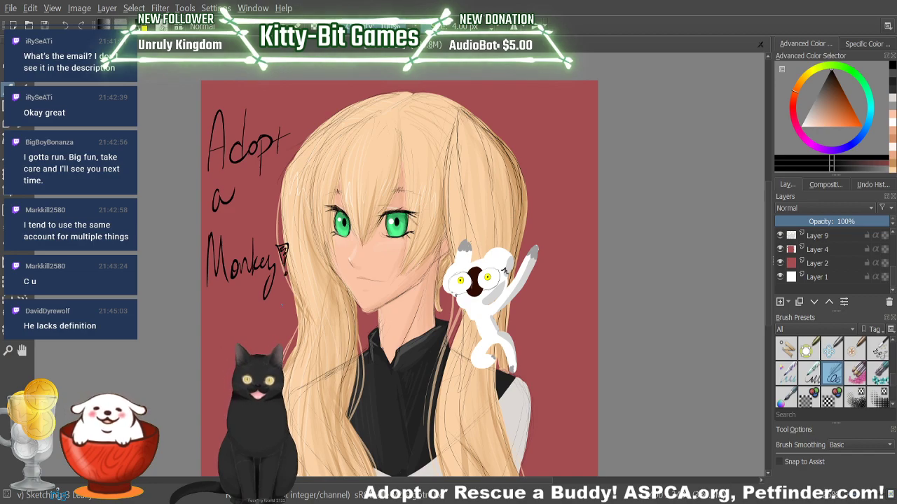
pyautogui.click(63, 25)
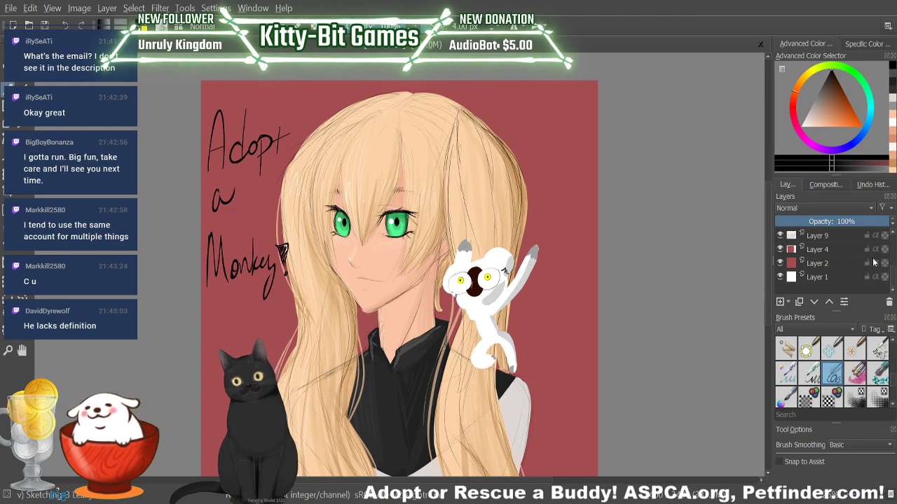
# Step: Select Layer 3 and ink black outlines around the white creature with the 4 px sketching brush
pyautogui.scroll(2, 892, 279)
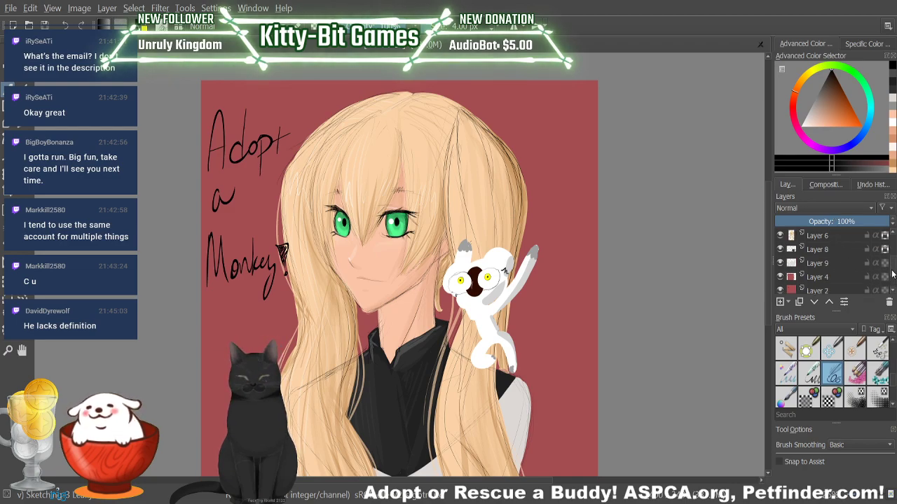
pyautogui.scroll(4, 892, 270)
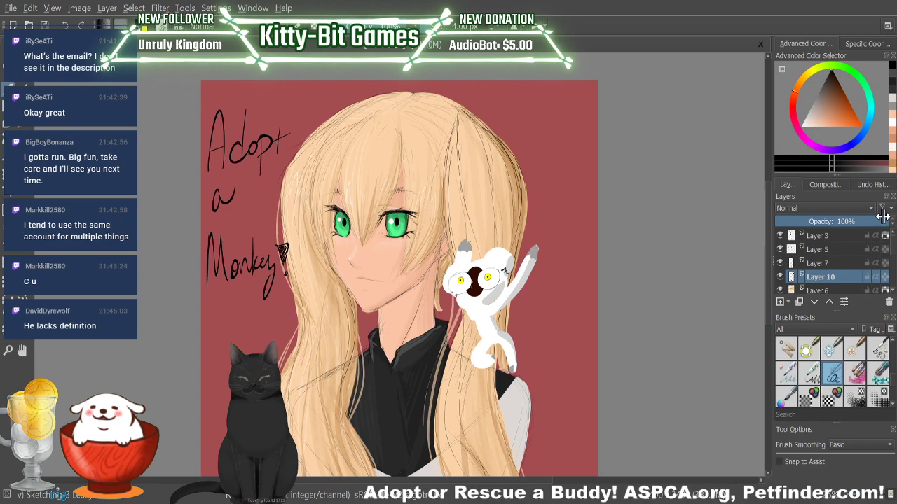
pyautogui.click(785, 235)
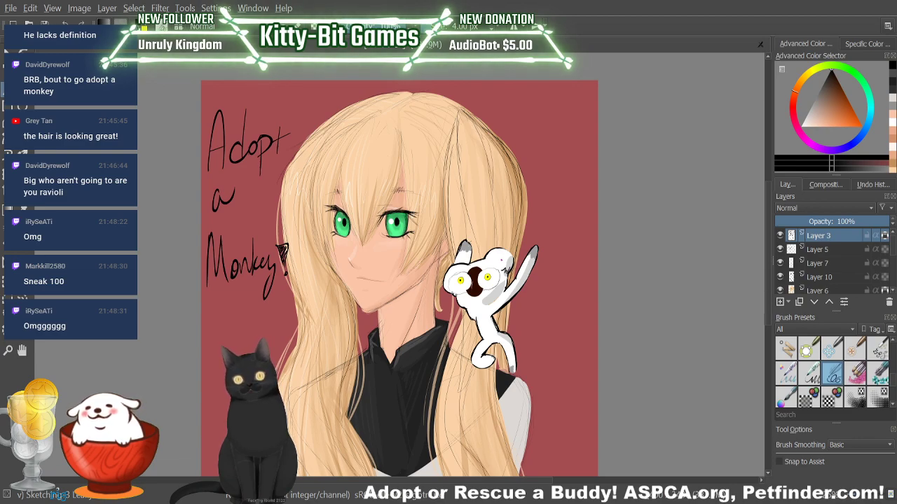
# Step: Enlarge the creature's head in white with the Basic-5 Size brush at about 185 px, and outline it in black at about 6.6 px
pyautogui.moveTo(813, 123); pyautogui.dragTo(798, 137)
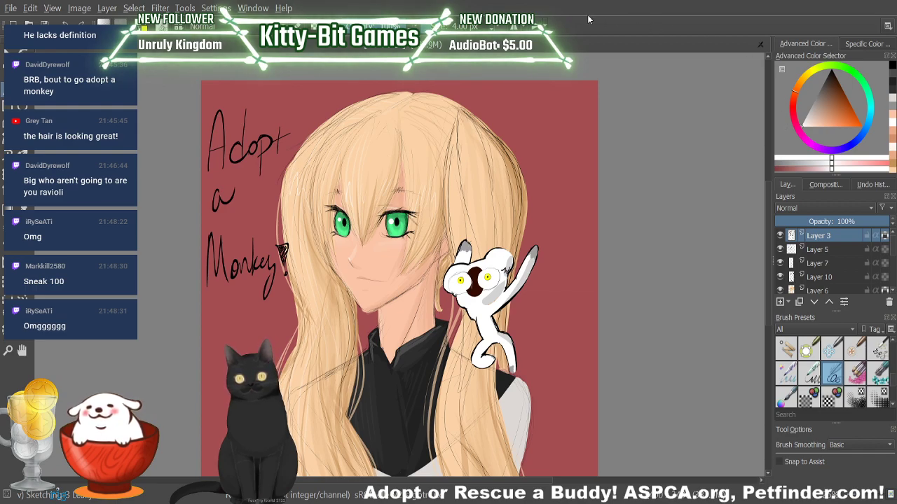
pyautogui.moveTo(428, 27); pyautogui.dragTo(490, 27)
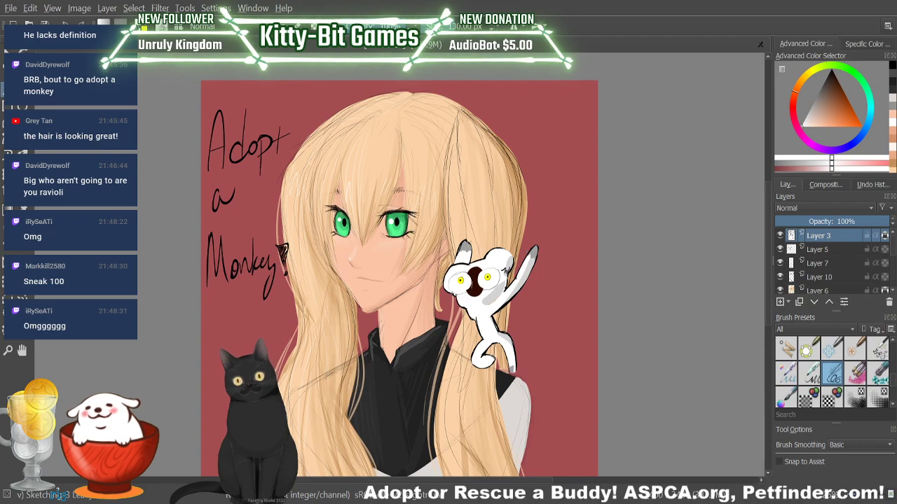
pyautogui.scroll(-3, 834, 372)
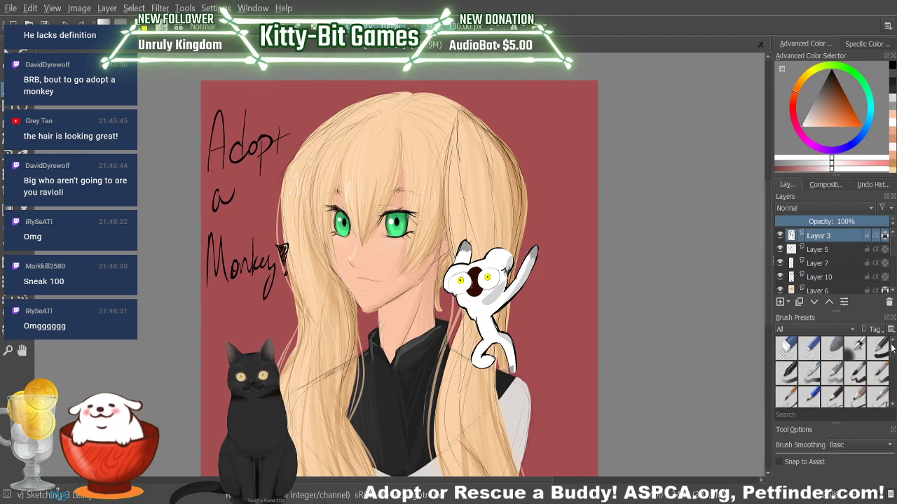
pyautogui.click(848, 373)
pyautogui.moveTo(448, 27); pyautogui.dragTo(468, 27)
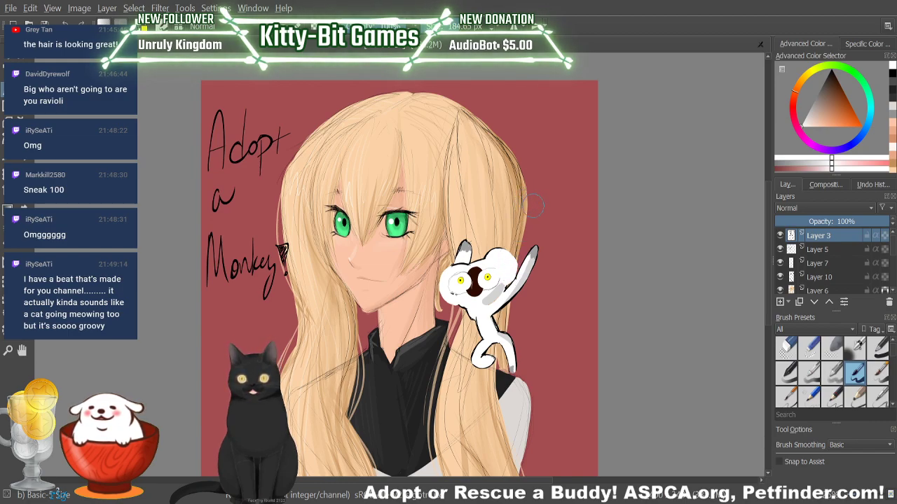
pyautogui.press('d')
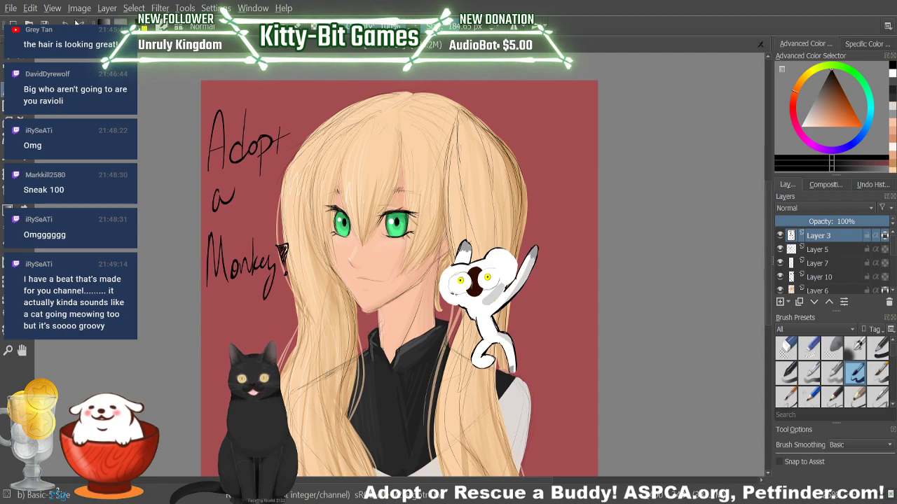
pyautogui.click(429, 26)
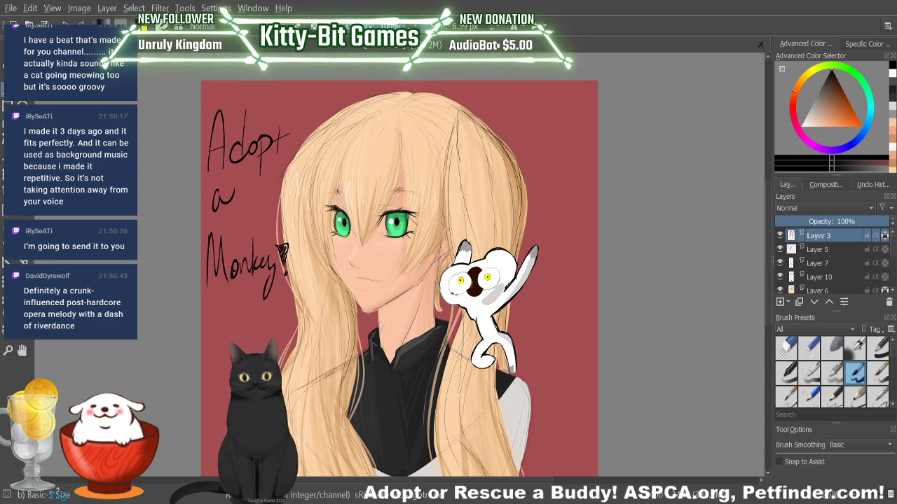
# Step: Sample the creature's light grey, shade its head and body at about 76 px, and set the brush to black at about 1.6 px
pyautogui.press('p')
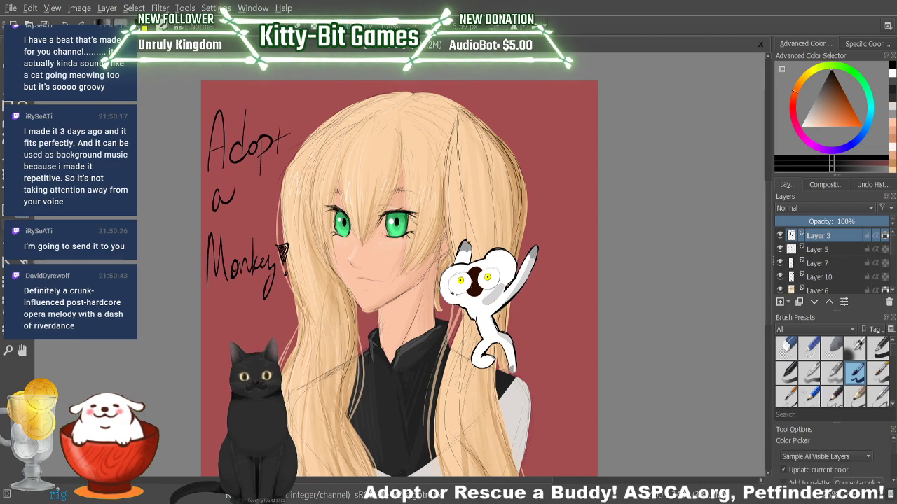
pyautogui.click(499, 291)
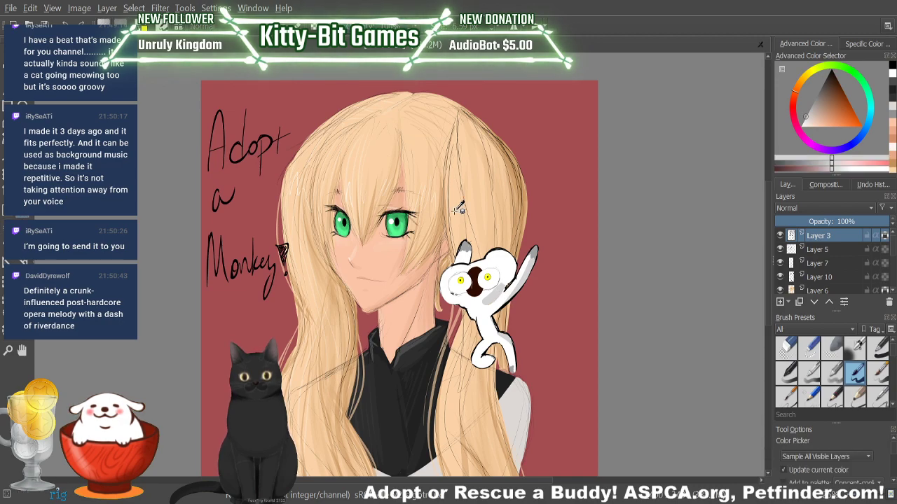
pyautogui.press('b')
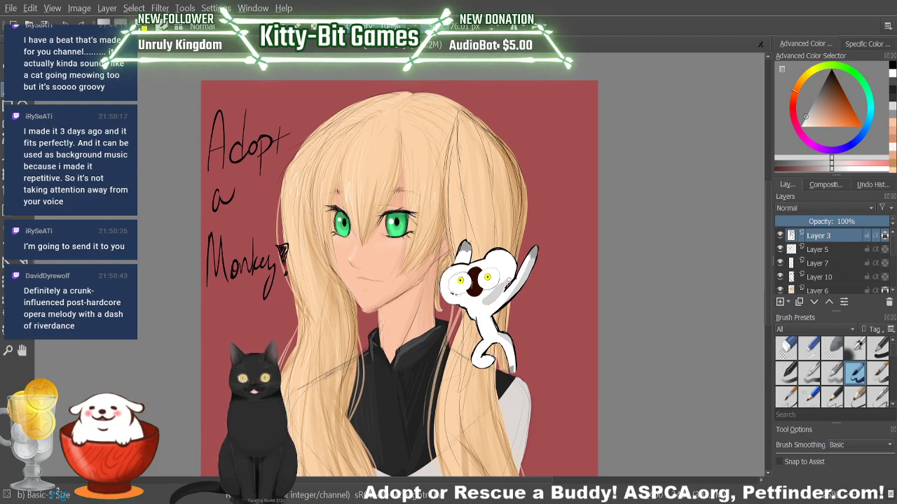
pyautogui.moveTo(505, 284); pyautogui.dragTo(502, 280)
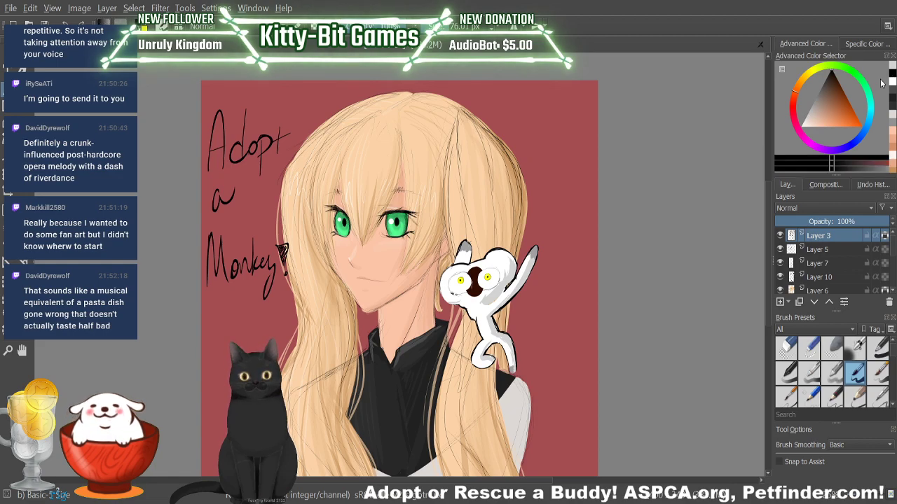
pyautogui.moveTo(457, 27); pyautogui.dragTo(429, 27)
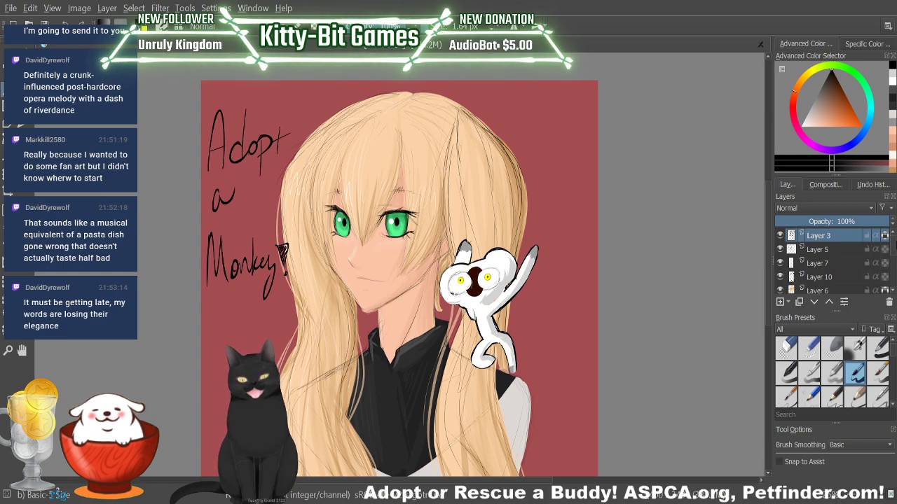
# Step: Toggle the visibility of Layers 3, 5, 7 and 10 to check which one holds the handwritten text
pyautogui.click(854, 250)
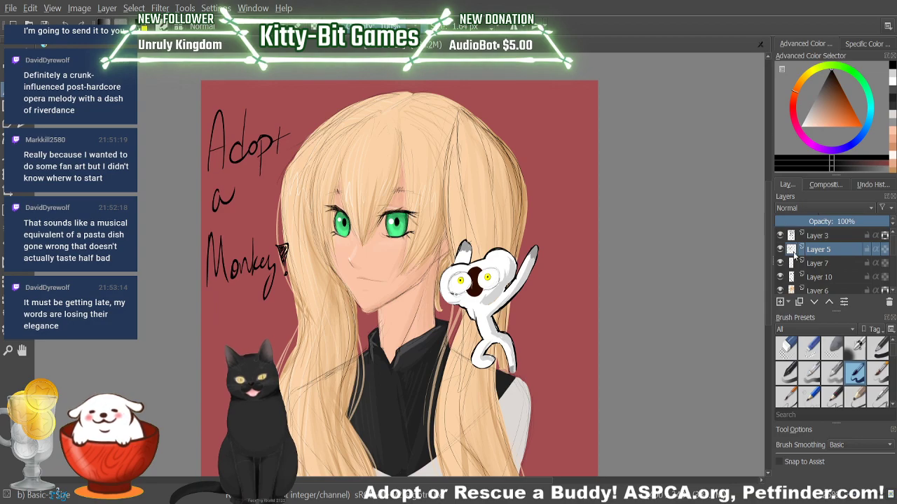
pyautogui.click(781, 251)
pyautogui.click(781, 250)
pyautogui.click(781, 236)
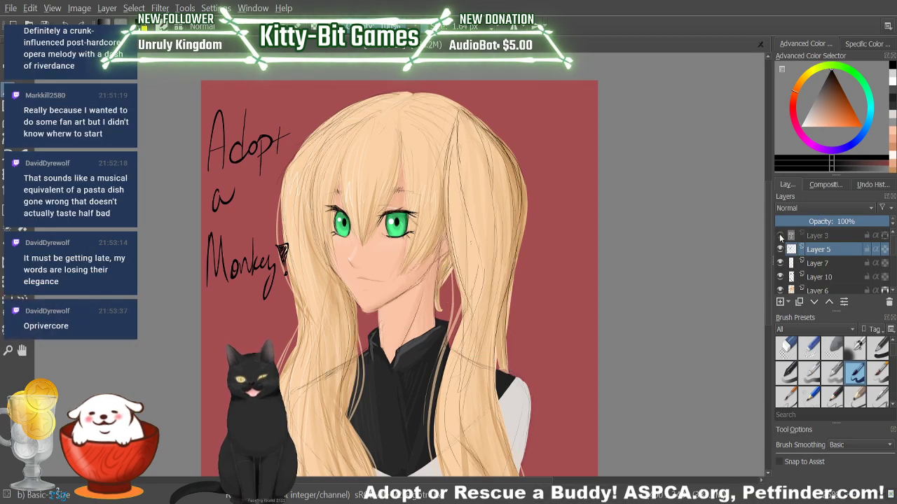
pyautogui.click(780, 237)
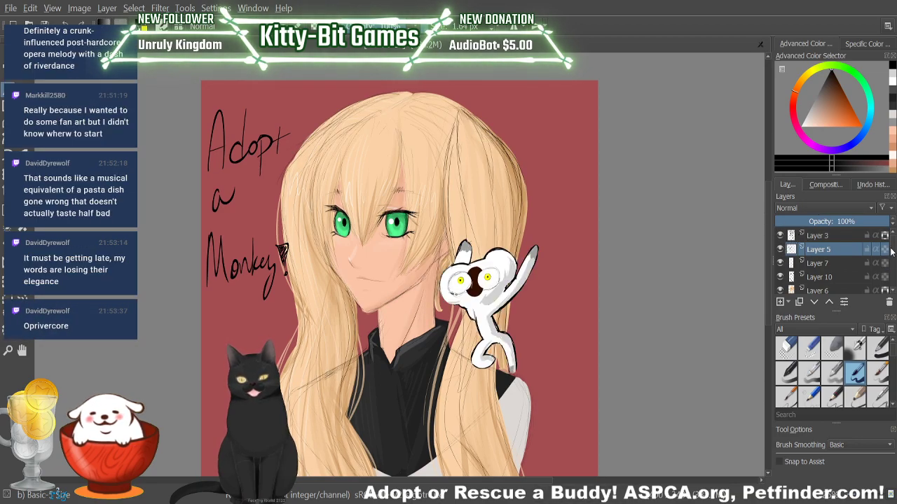
pyautogui.click(780, 263)
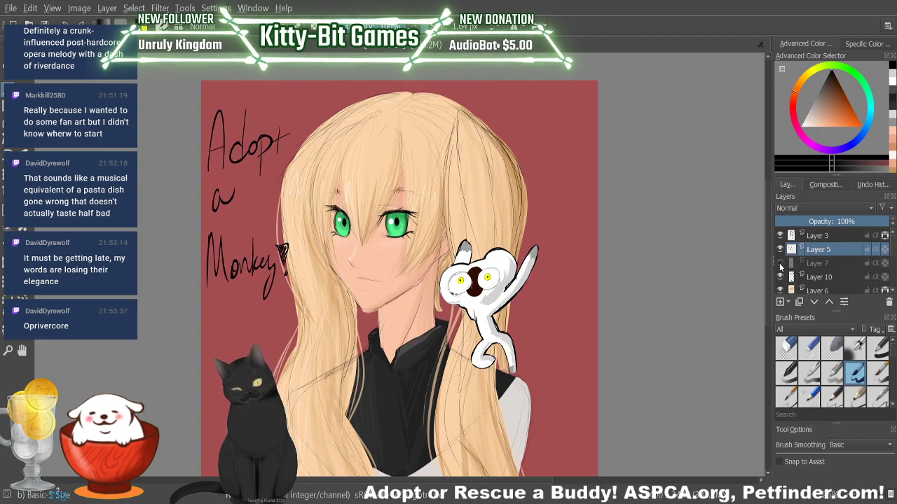
pyautogui.click(781, 262)
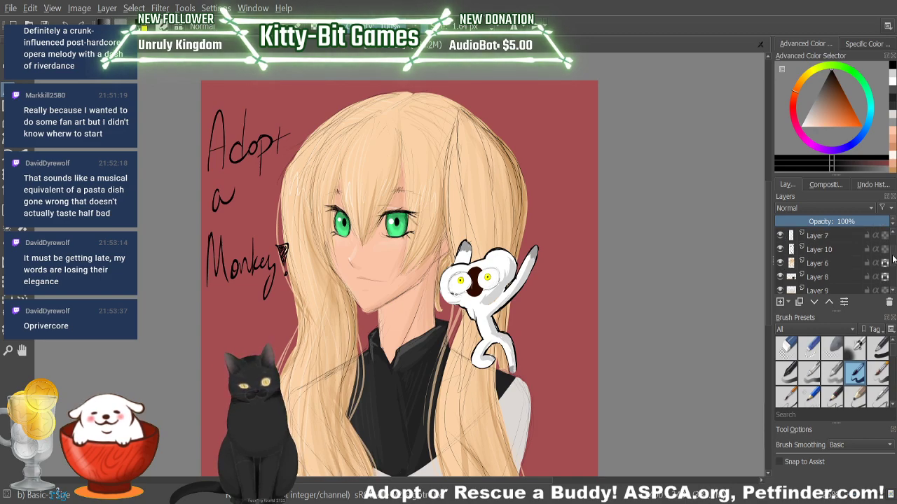
pyautogui.click(781, 236)
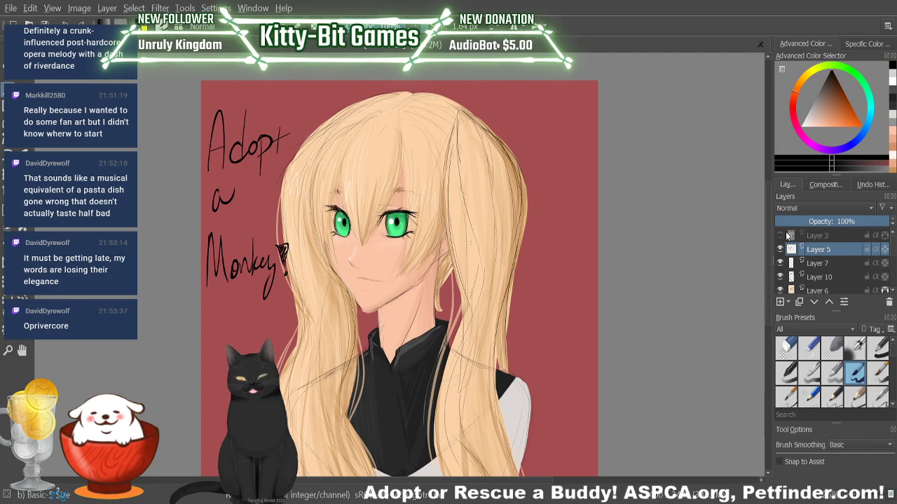
pyautogui.click(781, 237)
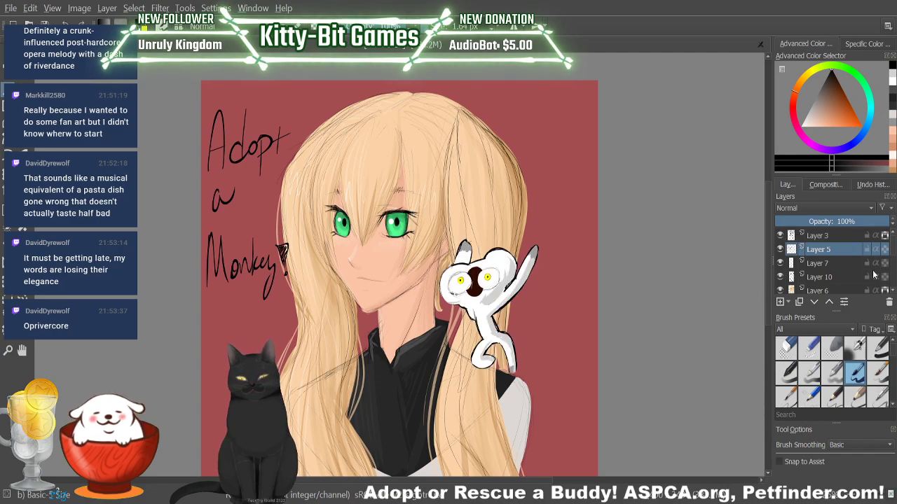
pyautogui.scroll(-2, 890, 261)
pyautogui.scroll(2, 890, 261)
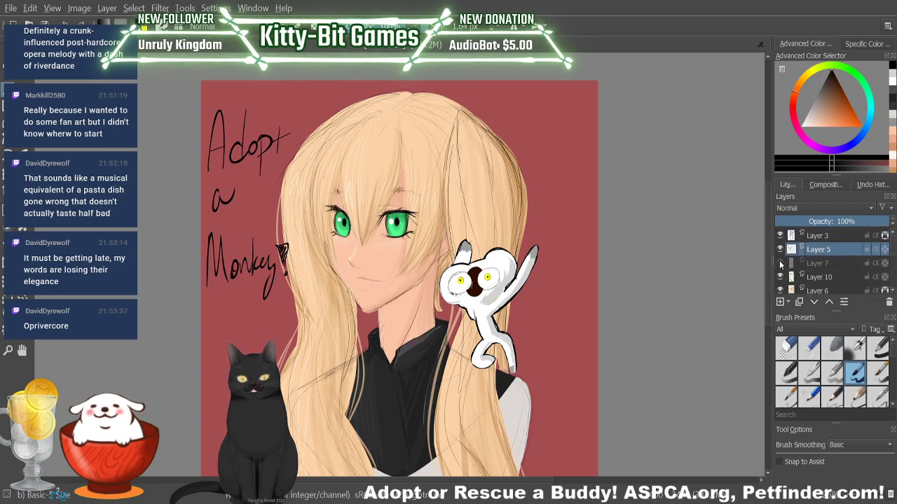
pyautogui.click(781, 277)
pyautogui.click(781, 278)
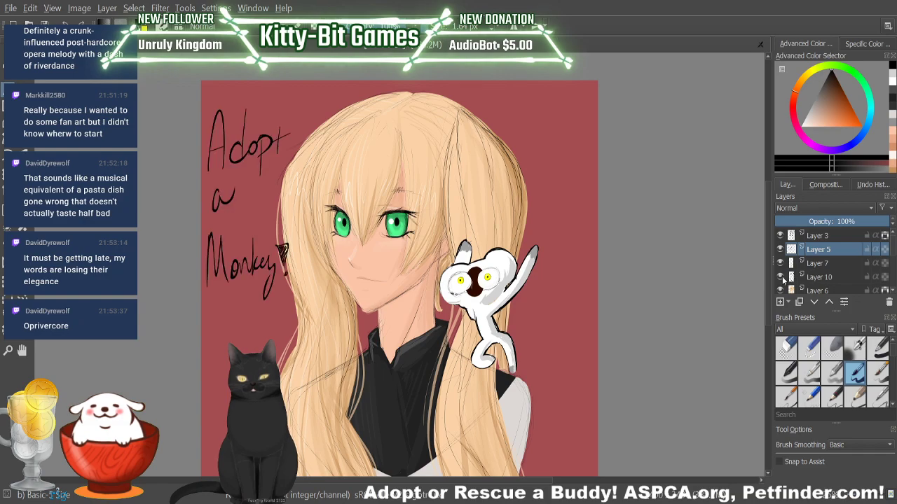
# Step: Select Layer 10 and erase the handwritten word "Monkey!" with the eraser brush
pyautogui.click(807, 282)
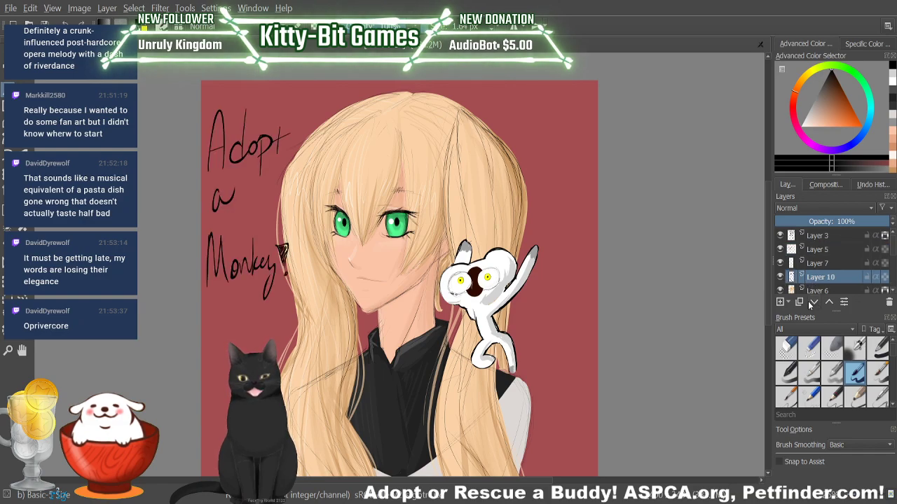
pyautogui.click(786, 347)
pyautogui.moveTo(209, 234)
pyautogui.mouseDown()
pyautogui.moveTo(214, 281)
pyautogui.moveTo(223, 238)
pyautogui.moveTo(290, 238)
pyautogui.mouseUp()
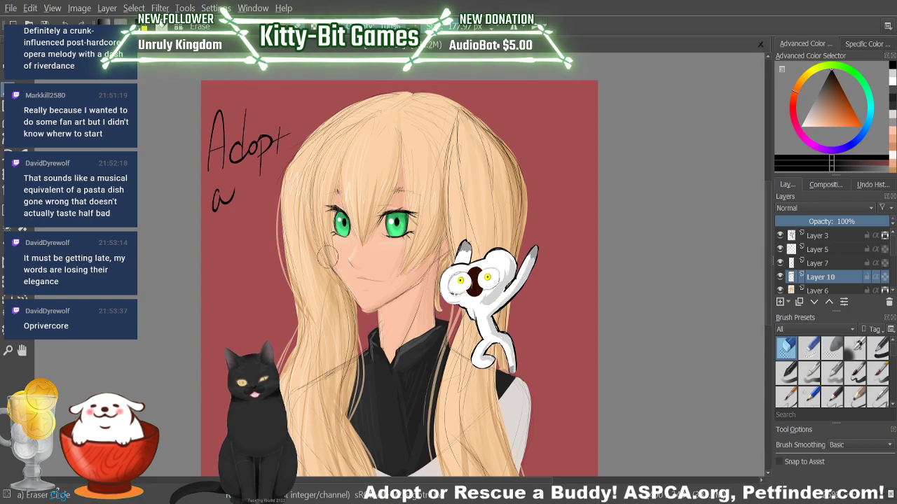
# Step: Switch to the Sketching-3 brush preset at 4 px
pyautogui.click(855, 373)
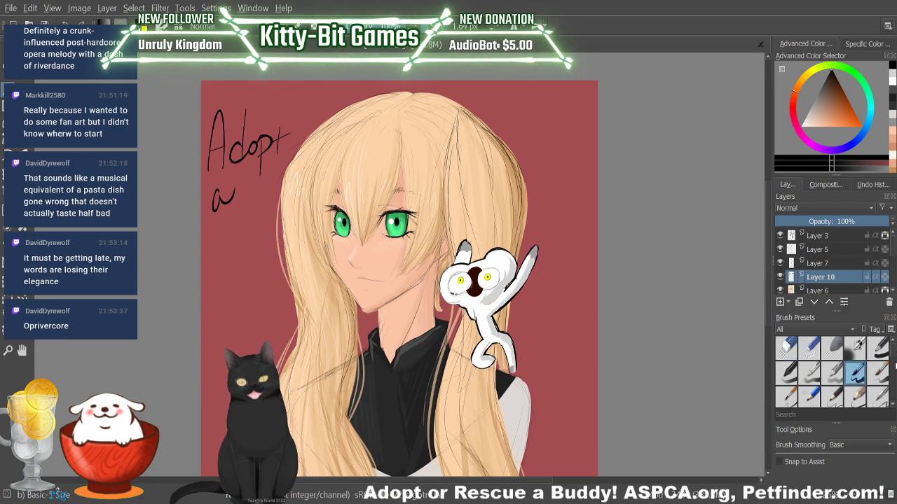
pyautogui.scroll(-3, 895, 365)
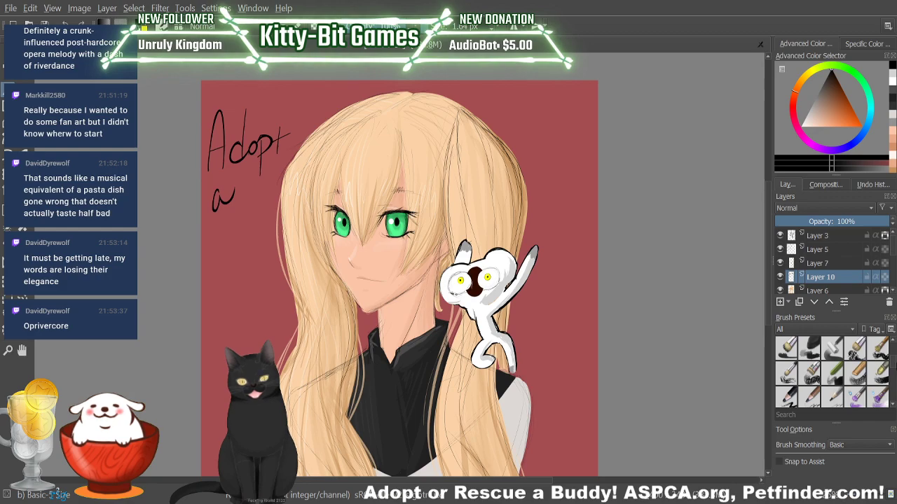
pyautogui.moveTo(895, 366); pyautogui.dragTo(891, 405)
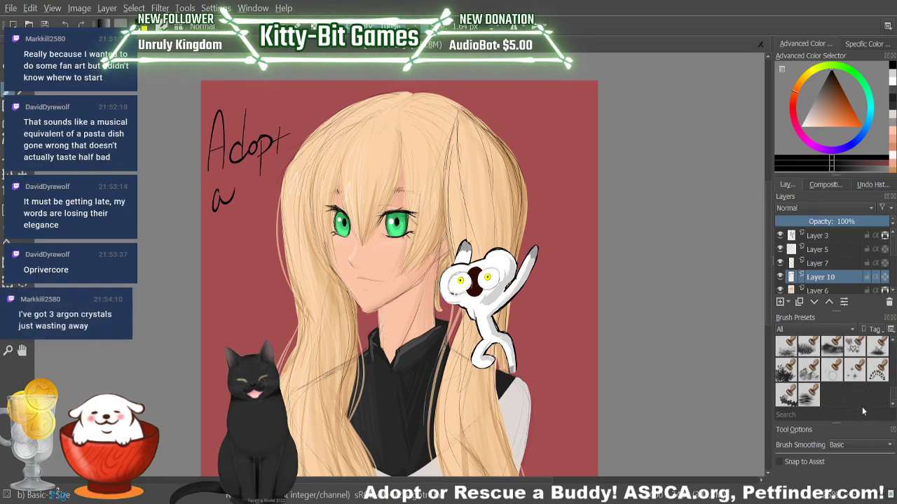
pyautogui.moveTo(894, 400); pyautogui.dragTo(894, 396)
pyautogui.scroll(5, 894, 396)
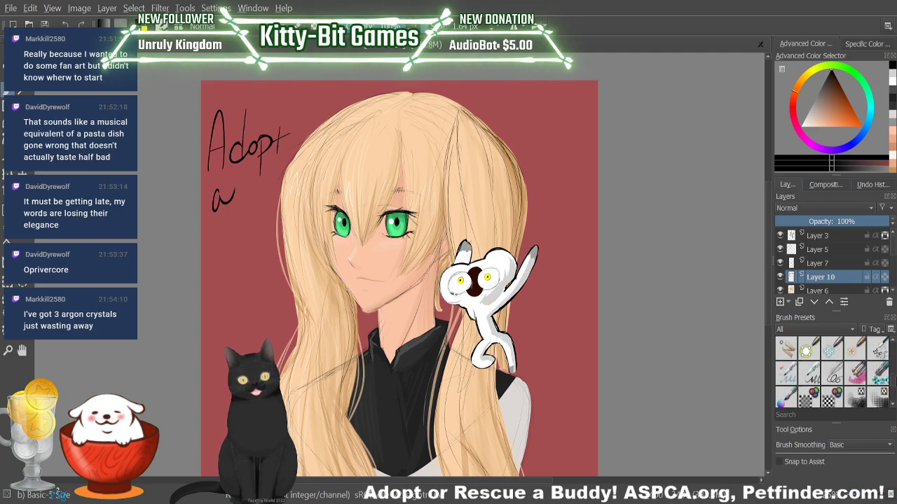
pyautogui.click(832, 372)
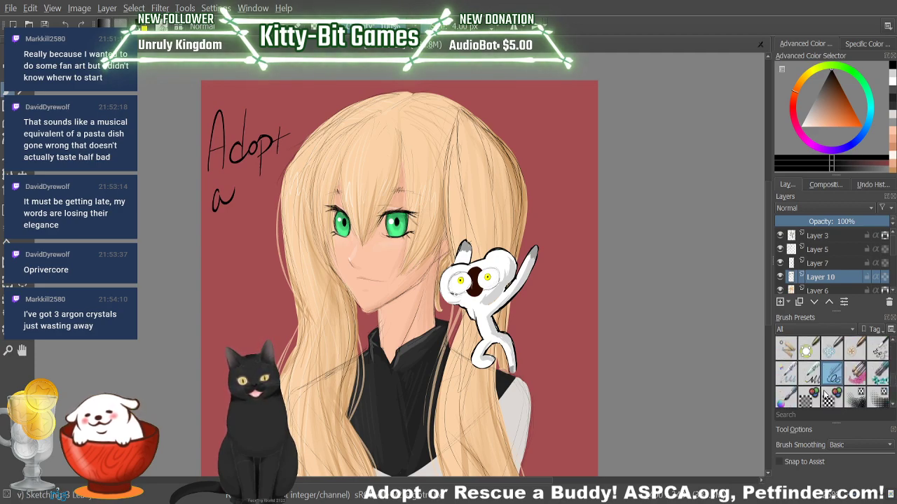
pyautogui.moveTo(208, 237)
pyautogui.mouseDown()
pyautogui.moveTo(209, 285)
pyautogui.moveTo(218, 235)
pyautogui.moveTo(218, 283)
pyautogui.mouseUp()
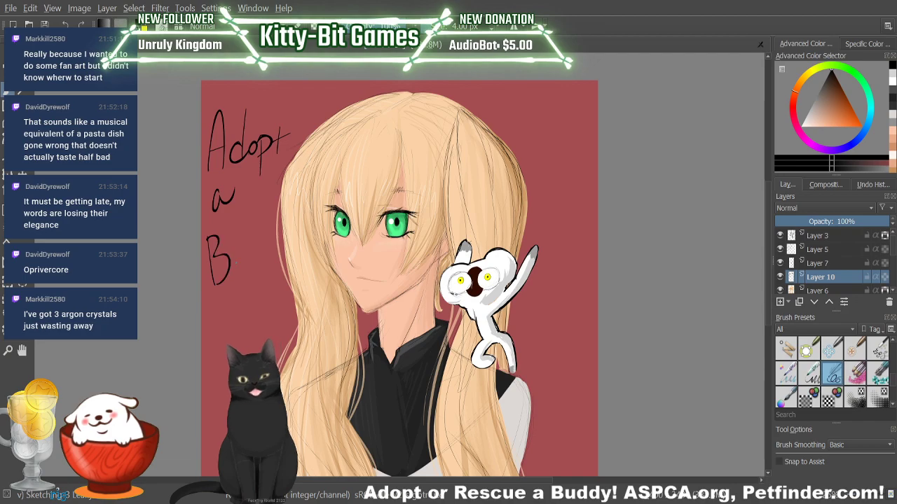
pyautogui.moveTo(232, 248)
pyautogui.mouseDown()
pyautogui.moveTo(243, 271)
pyautogui.moveTo(258, 270)
pyautogui.mouseUp()
pyautogui.moveTo(266, 234); pyautogui.dragTo(271, 280)
pyautogui.hotkey('ctrl', 'z')
pyautogui.hotkey('ctrl', 'z')
pyautogui.hotkey('ctrl', 'z')
pyautogui.hotkey('ctrl', 'z')
pyautogui.hotkey('ctrl', 'z')
pyautogui.hotkey('ctrl', 'z')
pyautogui.hotkey('ctrl', 'z')
pyautogui.hotkey('ctrl', 'z')
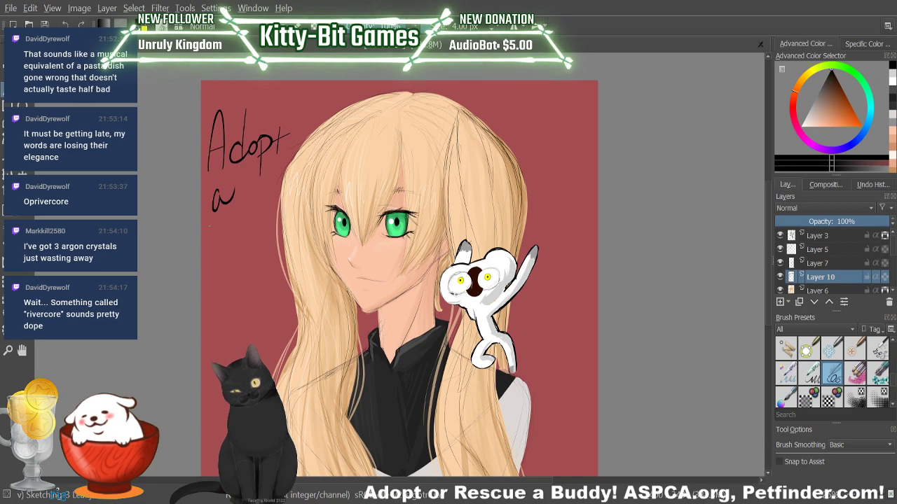
# Step: Handwrite "Buddy!" in black directly below the "a", ending with a filled-in wedge-shaped exclamation mark
pyautogui.moveTo(209, 221); pyautogui.dragTo(209, 267)
pyautogui.moveTo(223, 237); pyautogui.dragTo(232, 253)
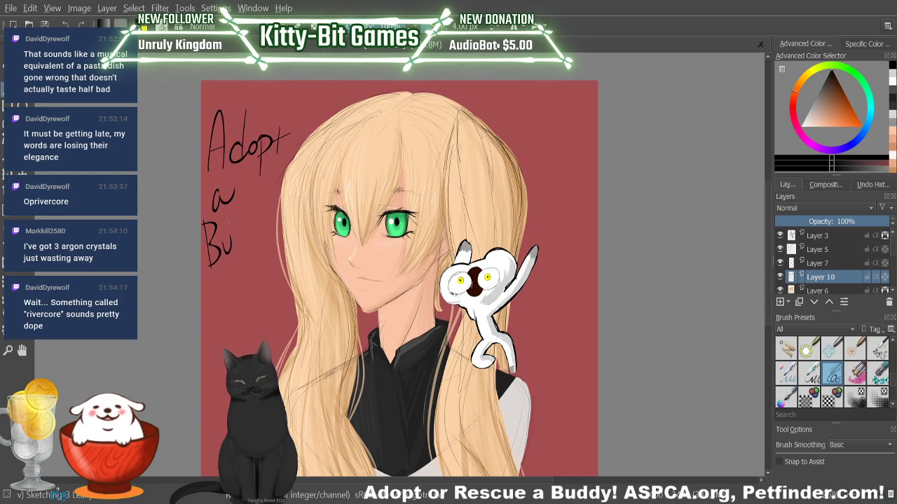
pyautogui.moveTo(244, 220)
pyautogui.mouseDown()
pyautogui.moveTo(241, 248)
pyautogui.moveTo(265, 234)
pyautogui.moveTo(264, 261)
pyautogui.mouseUp()
pyautogui.moveTo(272, 211); pyautogui.dragTo(279, 220)
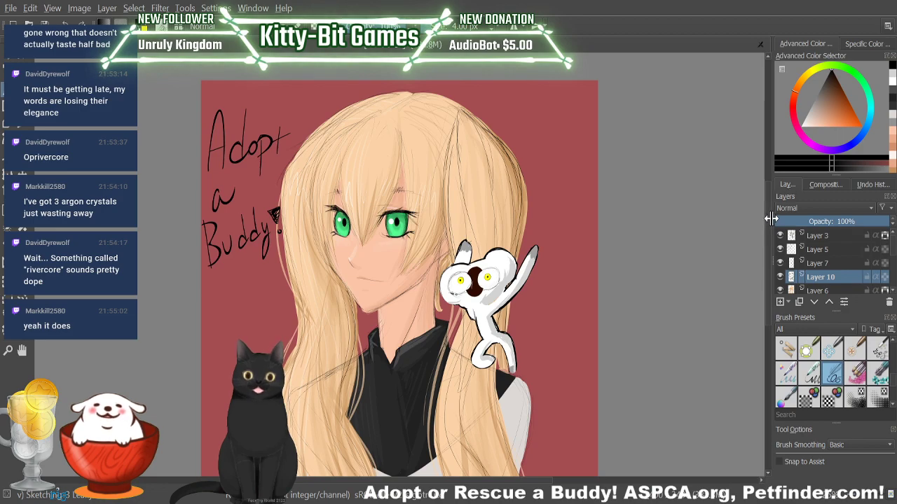
# Step: Set the brush colour to a bright, saturated yellow
pyautogui.scroll(-3, 765, 246)
pyautogui.scroll(3, 766, 245)
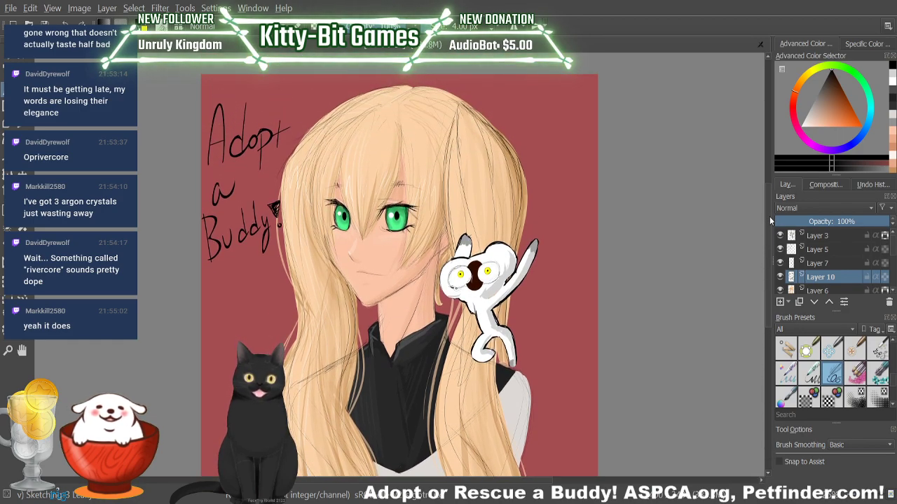
pyautogui.scroll(-1, 768, 216)
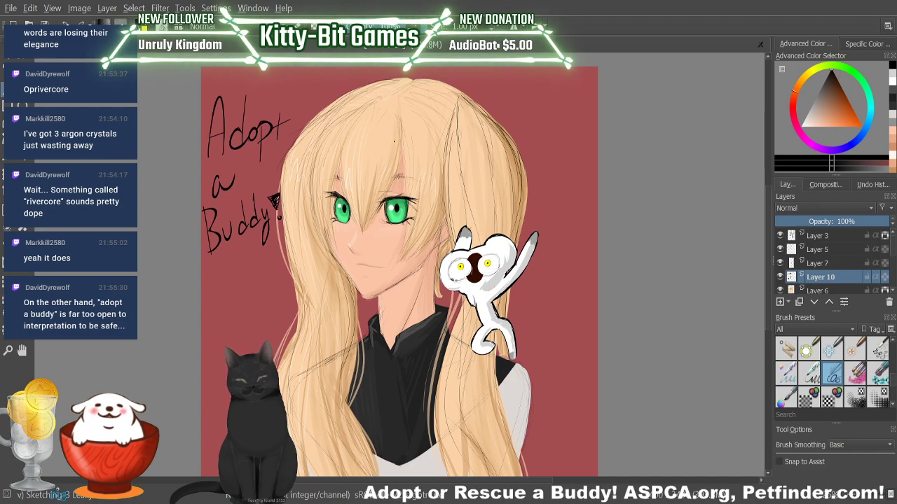
pyautogui.click(813, 73)
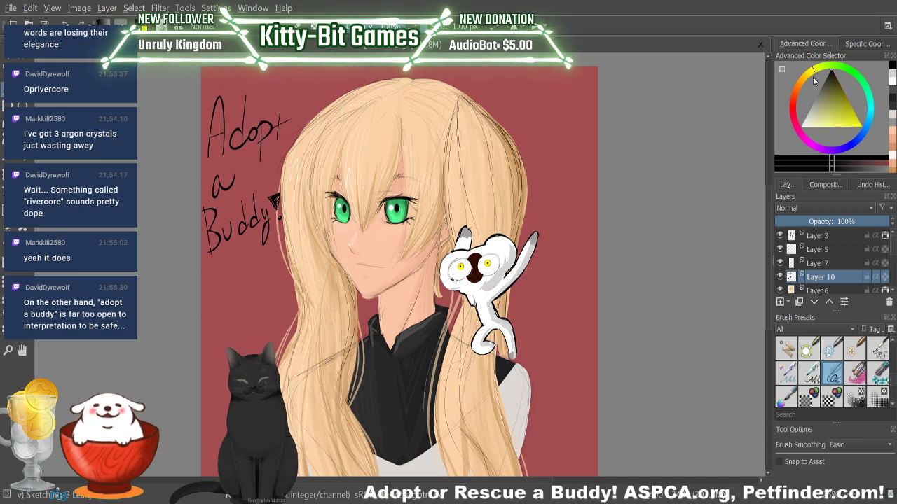
pyautogui.click(859, 126)
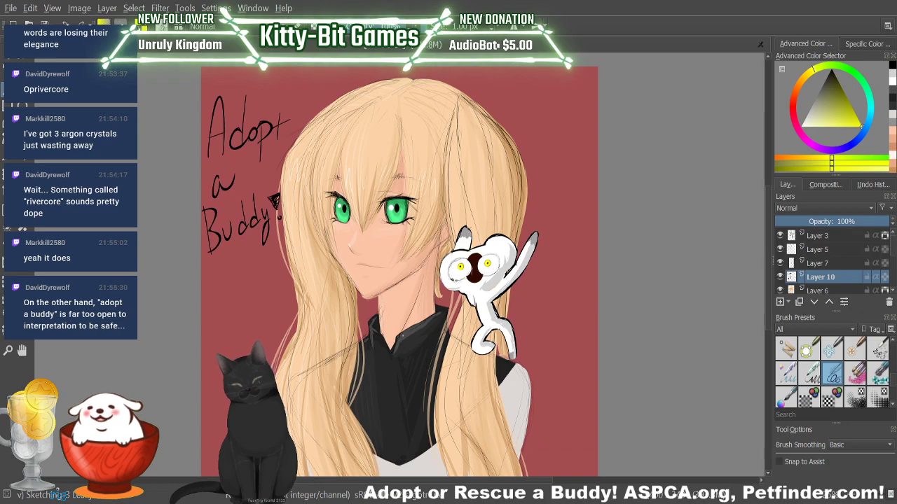
pyautogui.click(403, 340)
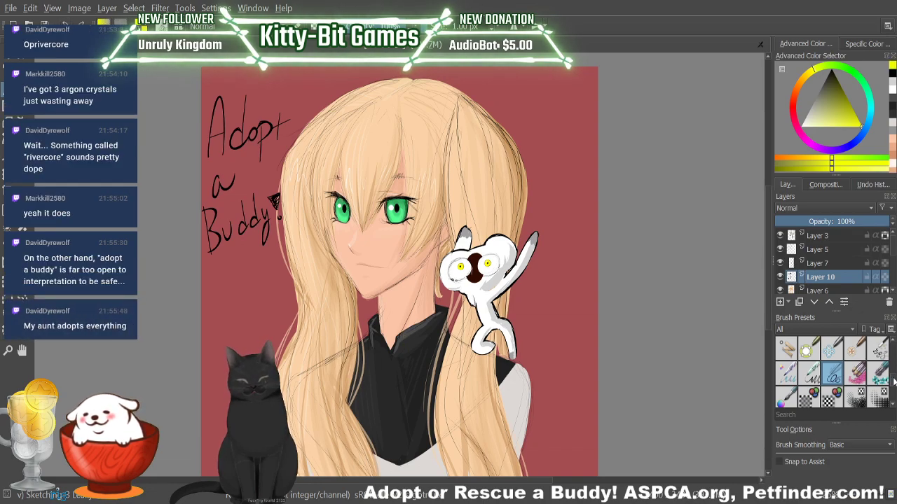
pyautogui.scroll(-3, 893, 382)
pyautogui.click(855, 375)
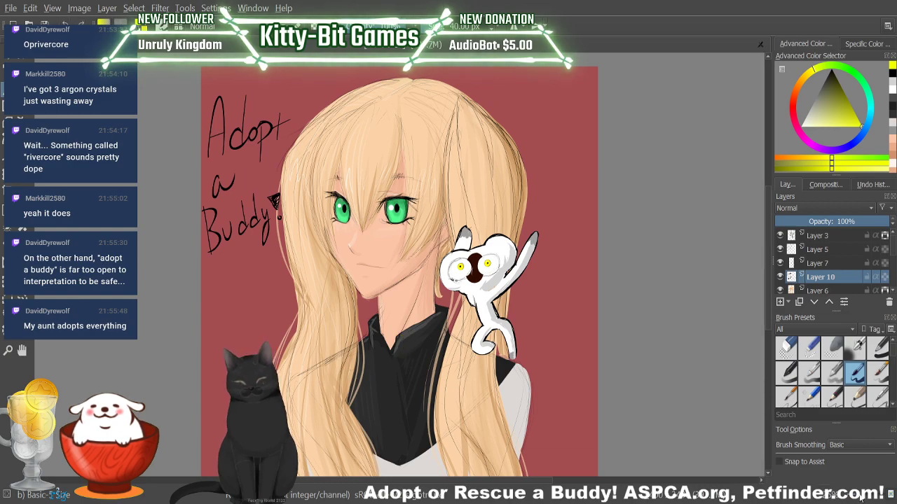
pyautogui.press('+')
pyautogui.press('+')
pyautogui.press('+')
pyautogui.press('+')
pyautogui.scroll(-1, 764, 273)
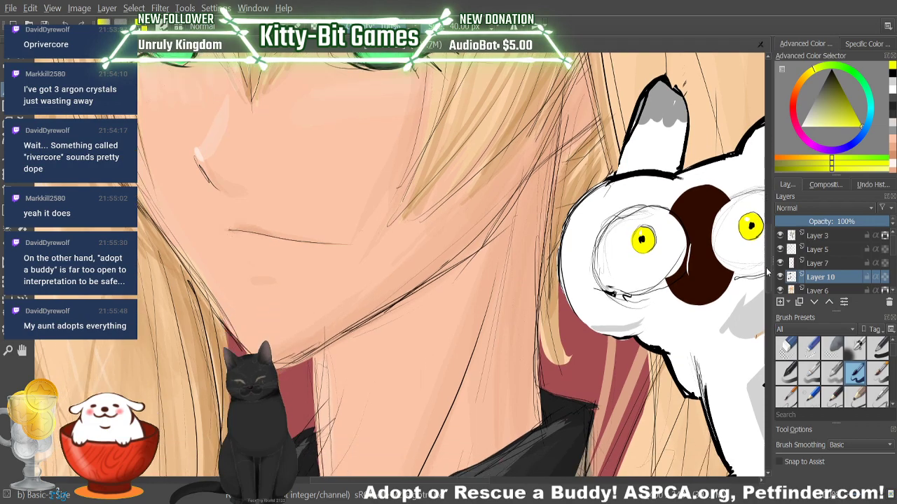
pyautogui.scroll(-5, 767, 272)
pyautogui.moveTo(413, 311); pyautogui.dragTo(420, 343)
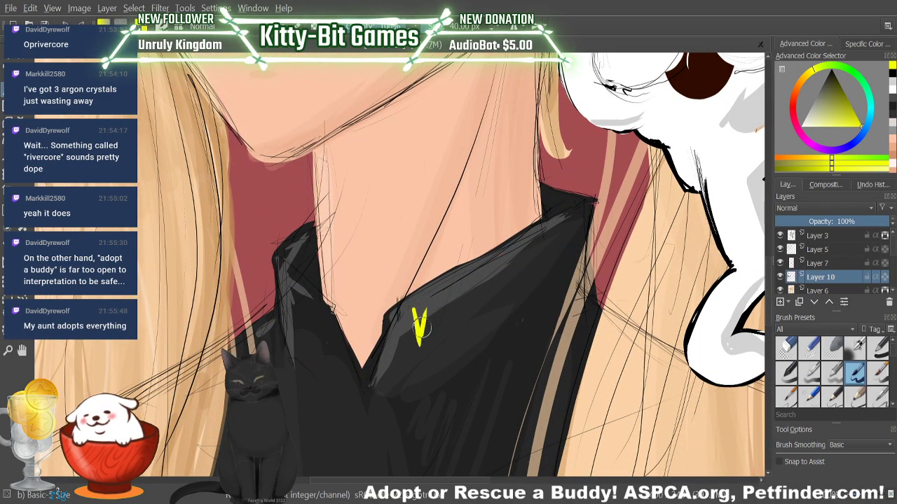
pyautogui.hotkey('ctrl', 'z')
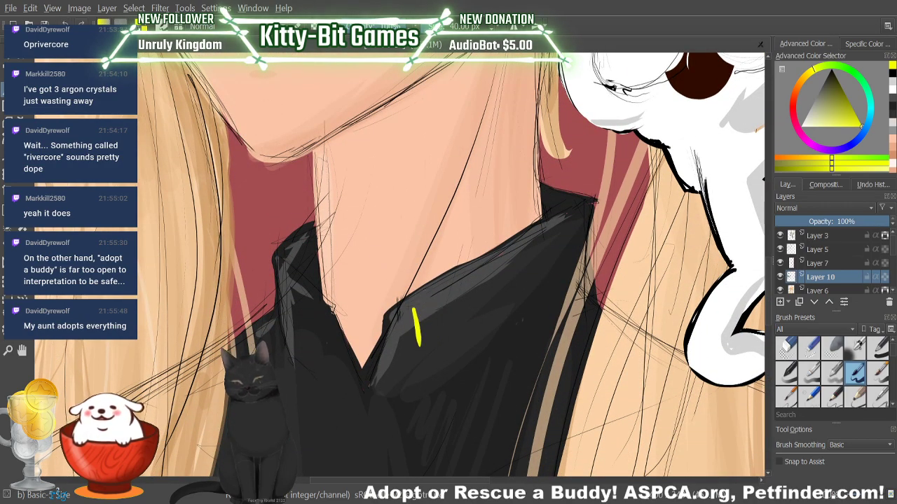
pyautogui.hotkey('ctrl', 'z')
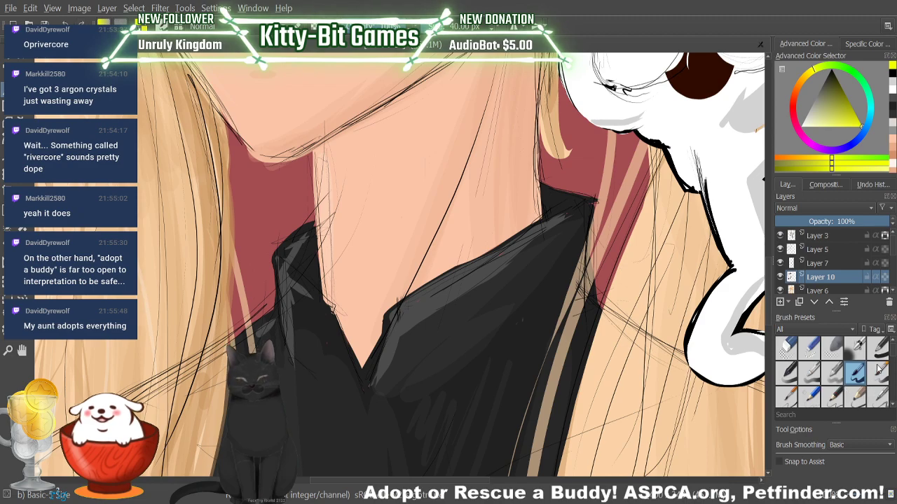
# Step: Switch to a Basic brush preset and set its size to 3.56 px
pyautogui.click(875, 352)
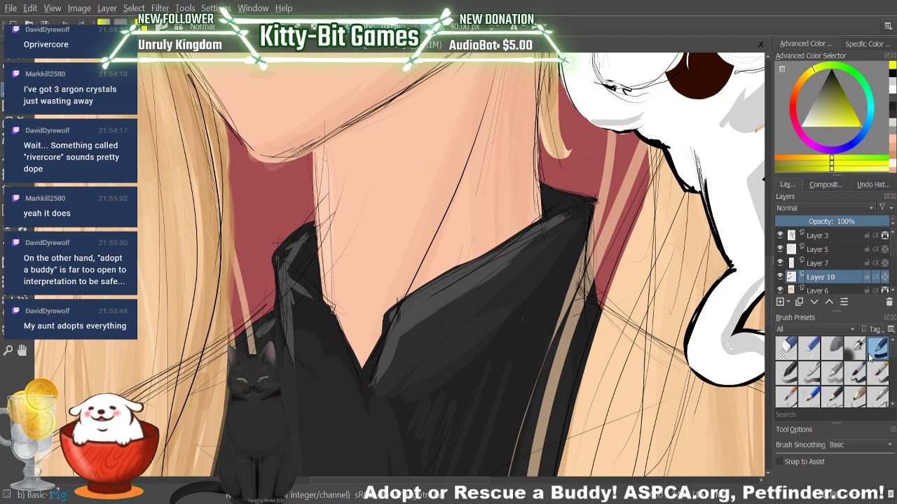
pyautogui.moveTo(411, 306); pyautogui.dragTo(418, 357)
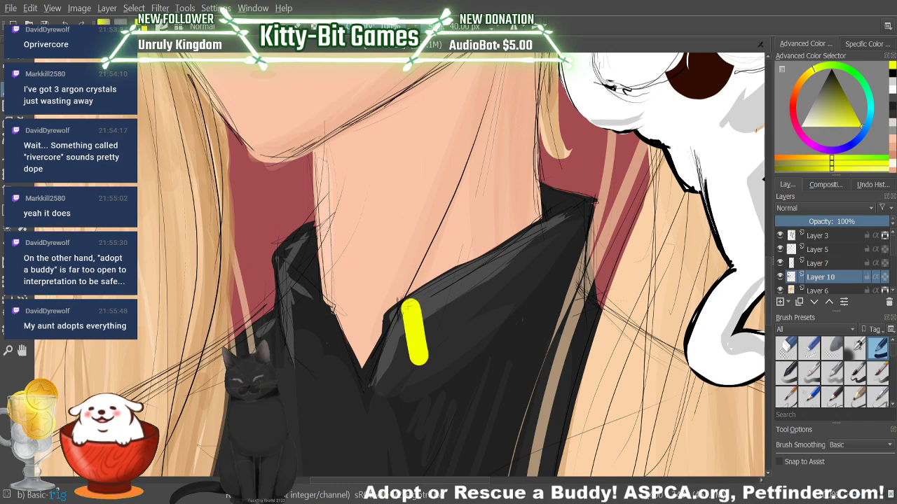
pyautogui.hotkey('ctrl', 'z')
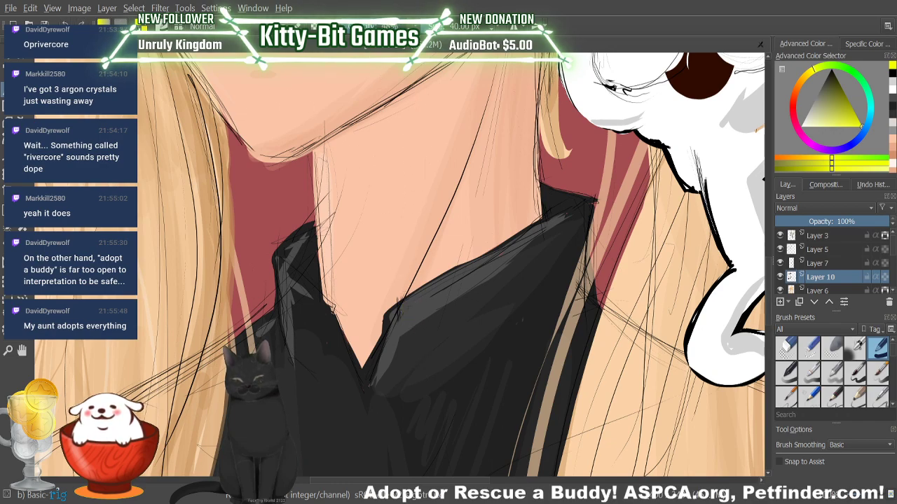
pyautogui.moveTo(382, 27)
pyautogui.mouseDown()
pyautogui.moveTo(448, 26)
pyautogui.moveTo(431, 26)
pyautogui.mouseUp()
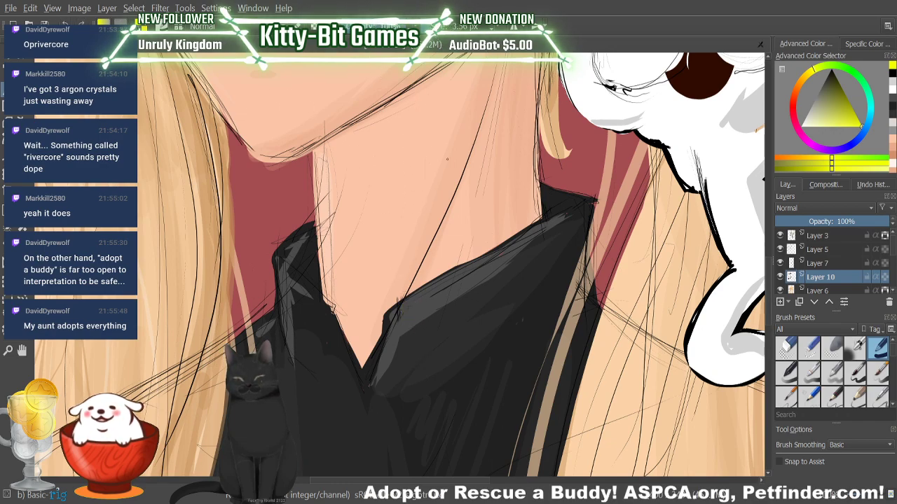
# Step: Handwrite "Kitty" in bright yellow along the black collar, slanting upward with the collar's edge
pyautogui.moveTo(411, 310)
pyautogui.mouseDown()
pyautogui.moveTo(422, 360)
pyautogui.moveTo(428, 310)
pyautogui.moveTo(439, 345)
pyautogui.mouseUp()
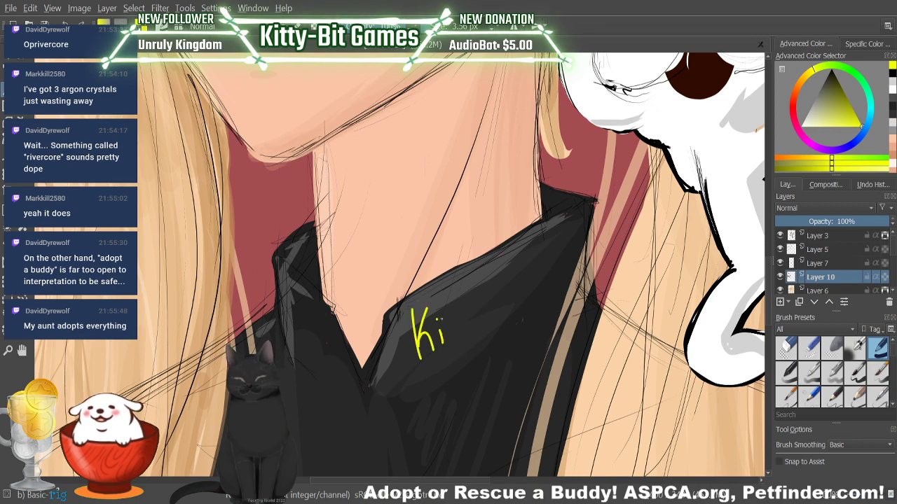
pyautogui.moveTo(453, 313); pyautogui.dragTo(449, 342)
pyautogui.moveTo(446, 327)
pyautogui.mouseDown()
pyautogui.moveTo(460, 321)
pyautogui.moveTo(461, 342)
pyautogui.mouseUp()
pyautogui.moveTo(457, 325)
pyautogui.mouseDown()
pyautogui.moveTo(471, 320)
pyautogui.moveTo(478, 331)
pyautogui.mouseUp()
pyautogui.moveTo(485, 308); pyautogui.dragTo(476, 351)
pyautogui.moveTo(494, 289); pyautogui.dragTo(494, 324)
pyautogui.moveTo(493, 287)
pyautogui.mouseDown()
pyautogui.moveTo(502, 283)
pyautogui.moveTo(496, 323)
pyautogui.mouseUp()
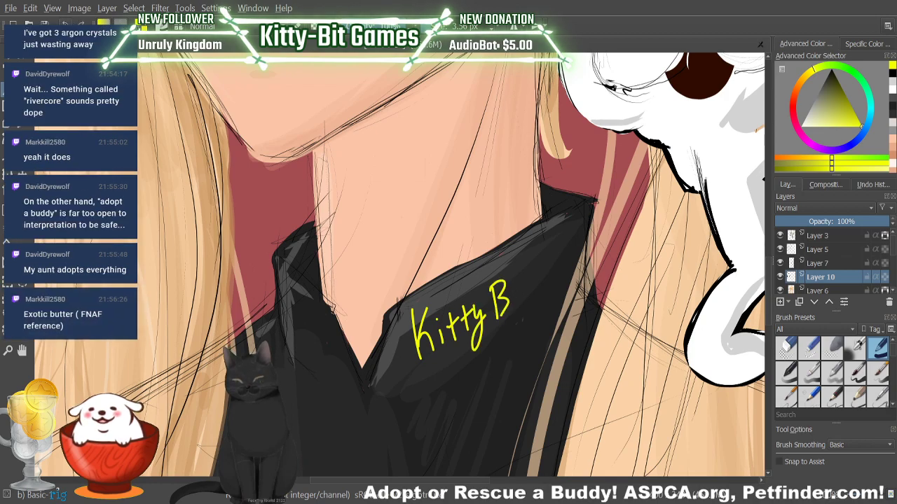
pyautogui.hotkey('ctrl', 'z')
pyautogui.hotkey('ctrl', 'z')
pyautogui.hotkey('ctrl', 'z')
pyautogui.hotkey('ctrl', 'z')
pyautogui.hotkey('ctrl', 'z')
pyautogui.hotkey('ctrl', 'shift', 'z')
pyautogui.hotkey('ctrl', 'shift', 'z')
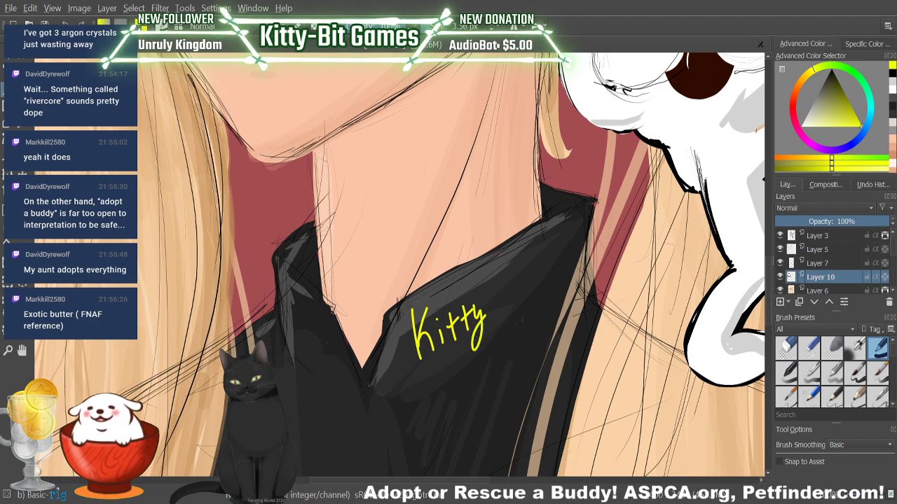
# Step: Handwrite "BitGames" in yellow directly after "Kitty", following the collar's upward slant to its outer edge
pyautogui.moveTo(493, 286)
pyautogui.mouseDown()
pyautogui.moveTo(488, 321)
pyautogui.moveTo(492, 301)
pyautogui.moveTo(494, 317)
pyautogui.moveTo(515, 308)
pyautogui.moveTo(525, 284)
pyautogui.moveTo(535, 290)
pyautogui.moveTo(541, 277)
pyautogui.moveTo(558, 279)
pyautogui.moveTo(581, 241)
pyautogui.mouseUp()
pyautogui.hotkey('ctrl', 'z')
pyautogui.hotkey('ctrl', 'z')
pyautogui.hotkey('ctrl', 'z')
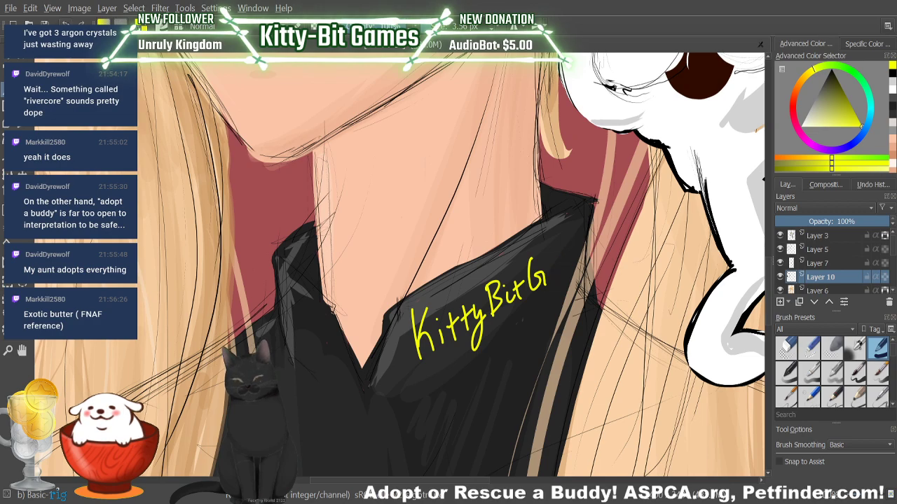
pyautogui.moveTo(553, 268)
pyautogui.mouseDown()
pyautogui.moveTo(549, 279)
pyautogui.moveTo(579, 253)
pyautogui.moveTo(580, 262)
pyautogui.mouseUp()
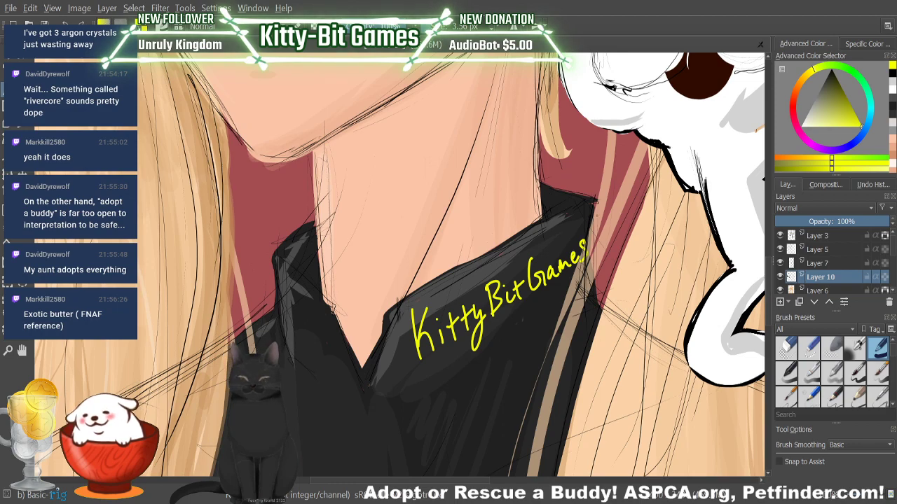
# Step: Examine the whole portrait to check how the collar lettering fits the composition
pyautogui.press('-')
pyautogui.press('-')
pyautogui.press('-')
pyautogui.press('-')
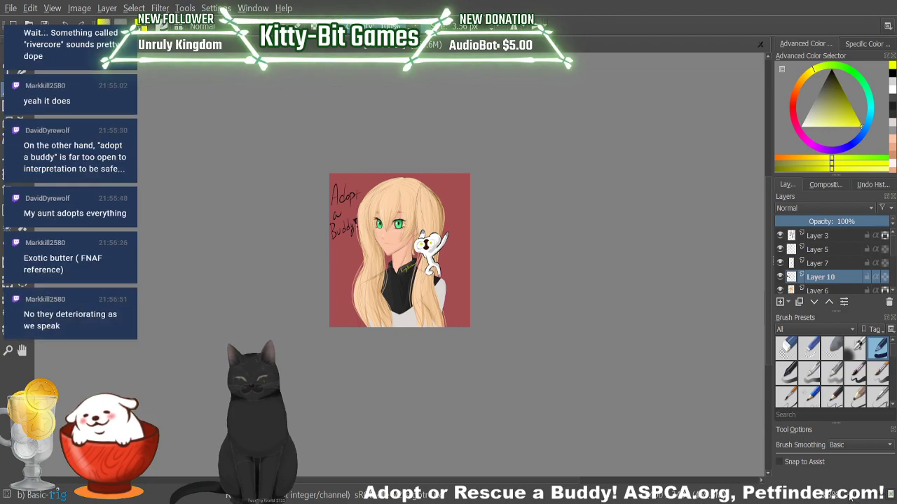
pyautogui.press('+')
pyautogui.press('+')
pyautogui.press('+')
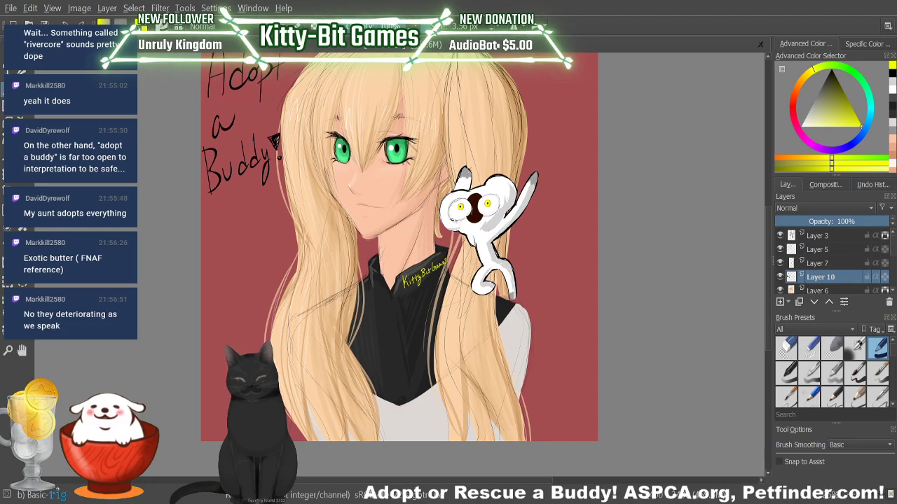
pyautogui.scroll(2, 768, 281)
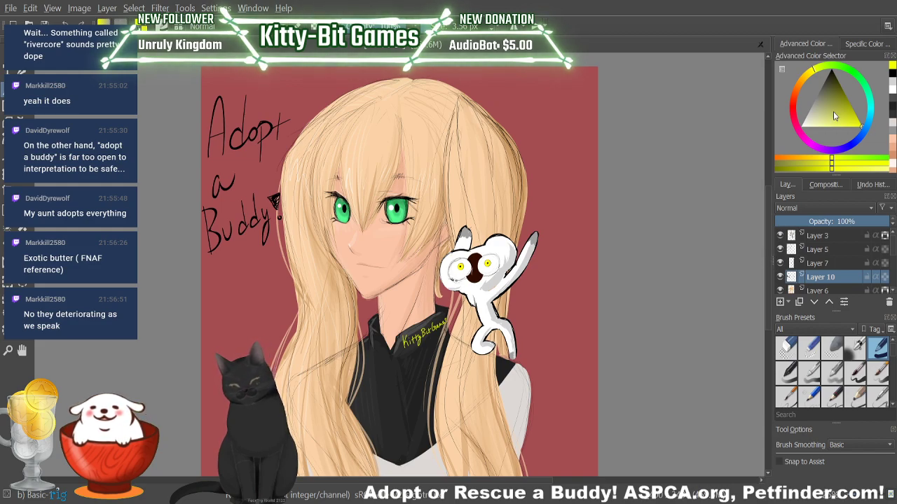
pyautogui.keyDown('ctrl'); pyautogui.click(387, 139); pyautogui.keyUp('ctrl')
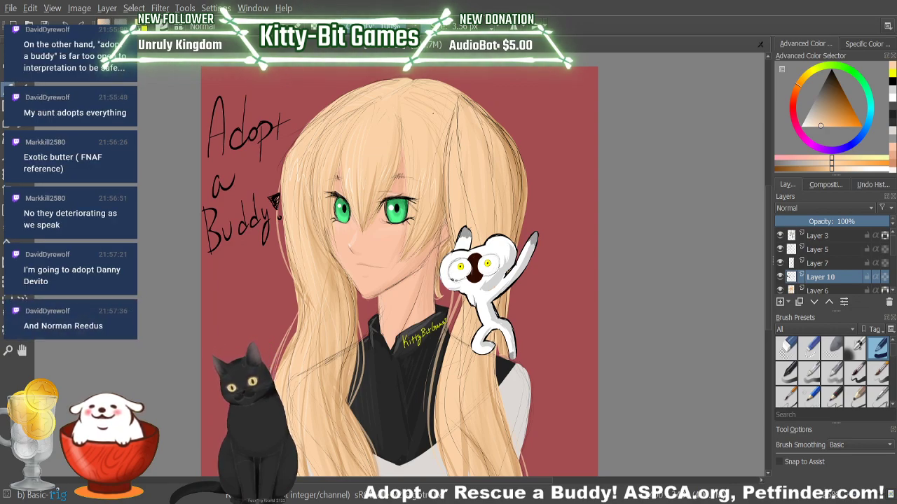
pyautogui.moveTo(553, 134)
pyautogui.mouseDown()
pyautogui.moveTo(580, 160)
pyautogui.moveTo(597, 146)
pyautogui.mouseUp()
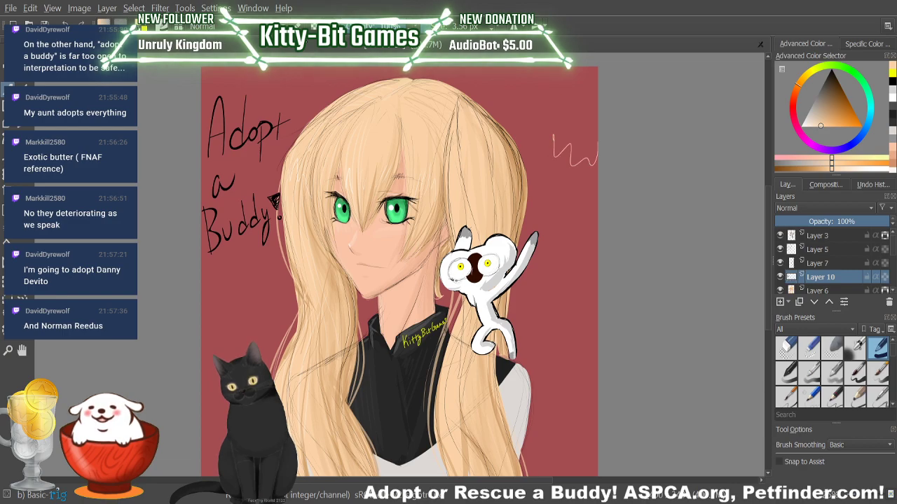
pyautogui.hotkey('ctrl', 'z')
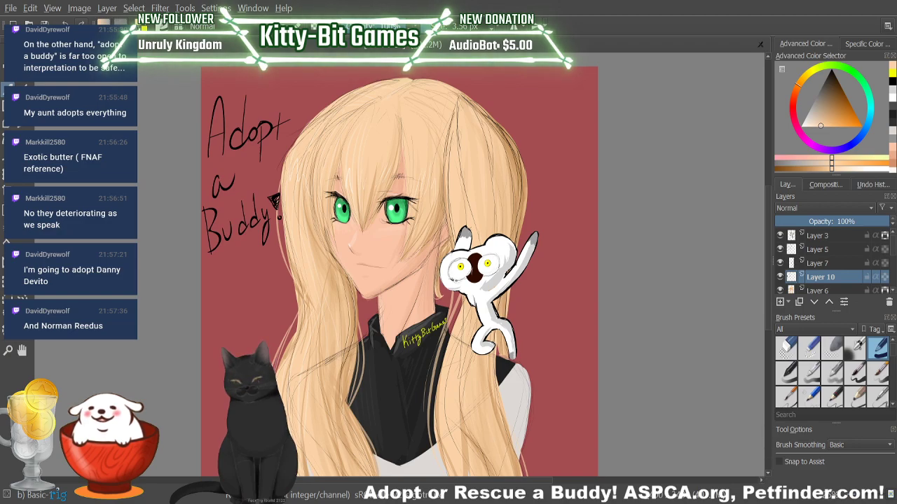
# Step: Set the brush colour to black and try a fine stroke on the face between the eyes, comparing the drawing with and without it
pyautogui.click(891, 84)
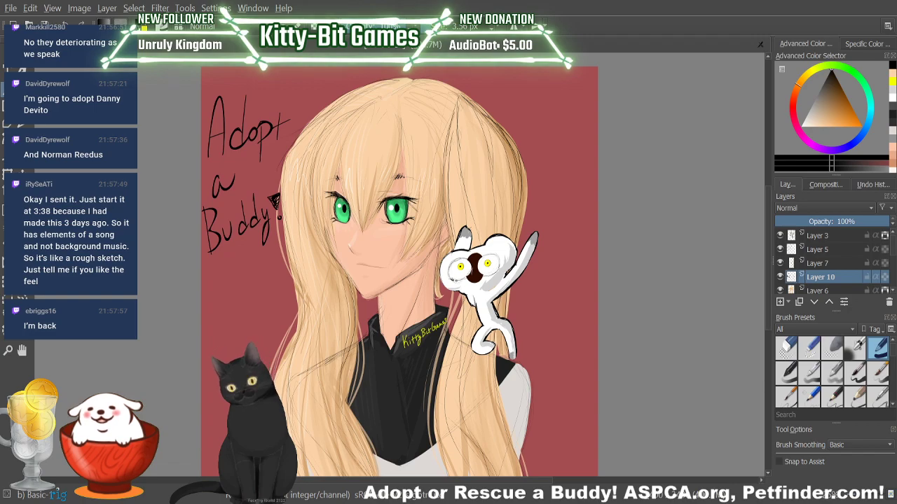
pyautogui.moveTo(356, 173); pyautogui.dragTo(361, 231)
pyautogui.hotkey('ctrl', 'z')
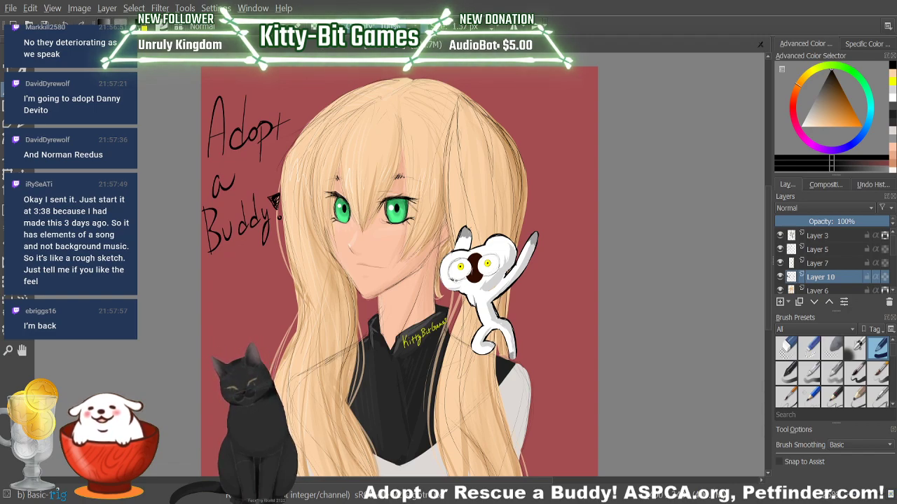
pyautogui.hotkey('ctrl', 'shift', 'z')
pyautogui.hotkey('ctrl', 'z')
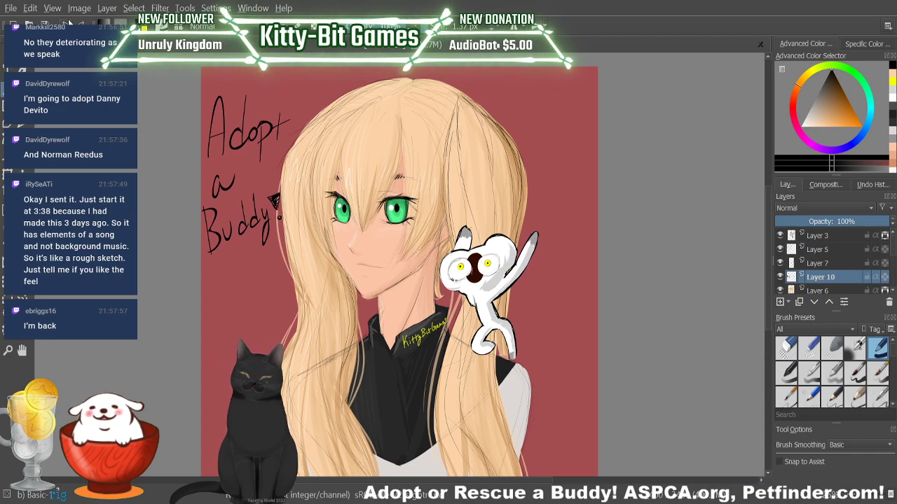
pyautogui.hotkey('ctrl', 'shift', 'z')
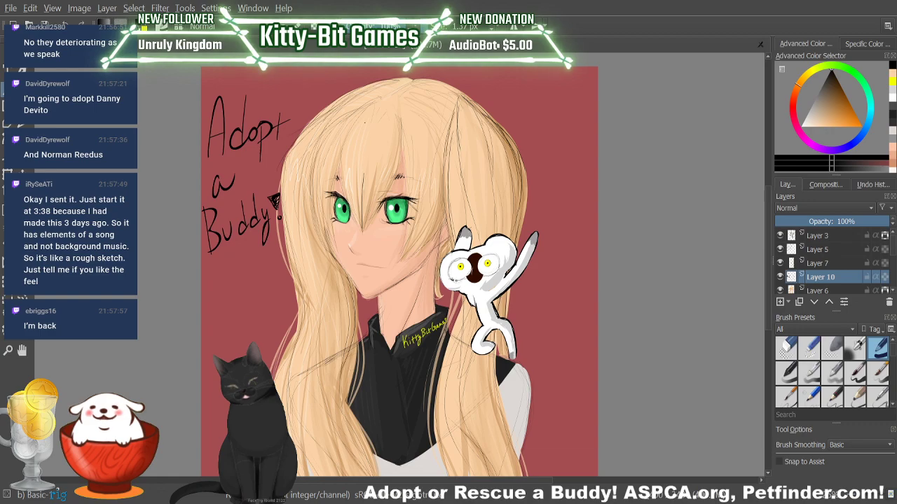
pyautogui.hotkey('ctrl', 'z')
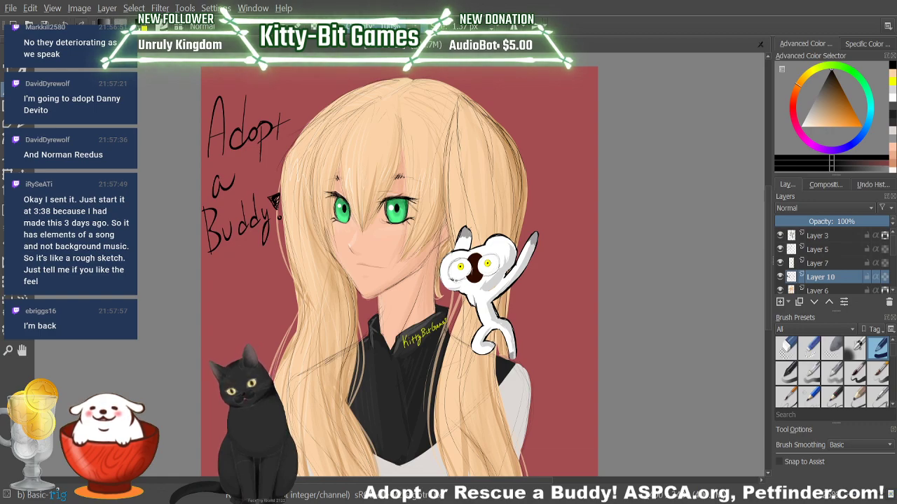
pyautogui.hotkey('ctrl', 'shift', 'z')
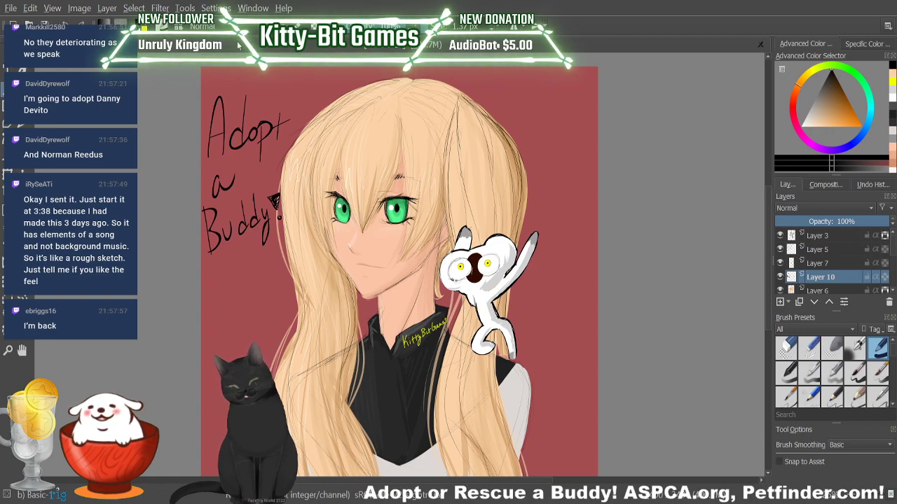
pyautogui.hotkey('ctrl', 'z')
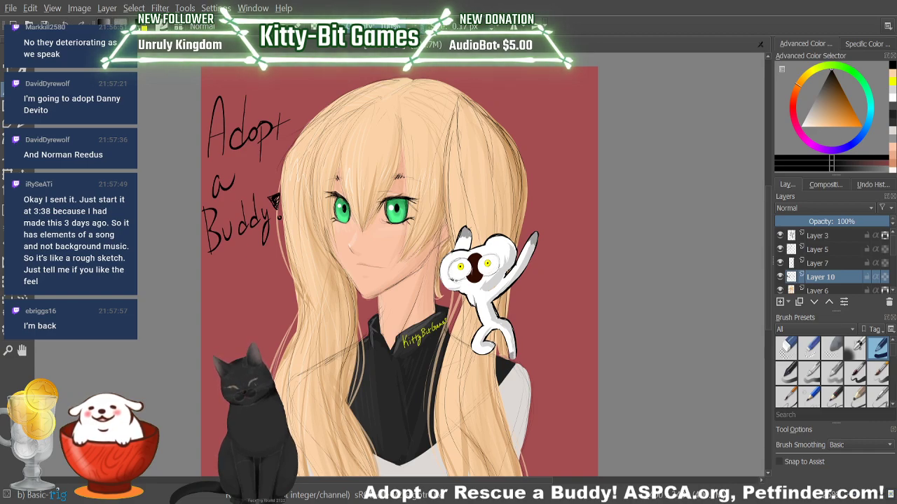
pyautogui.hotkey('ctrl', 'z')
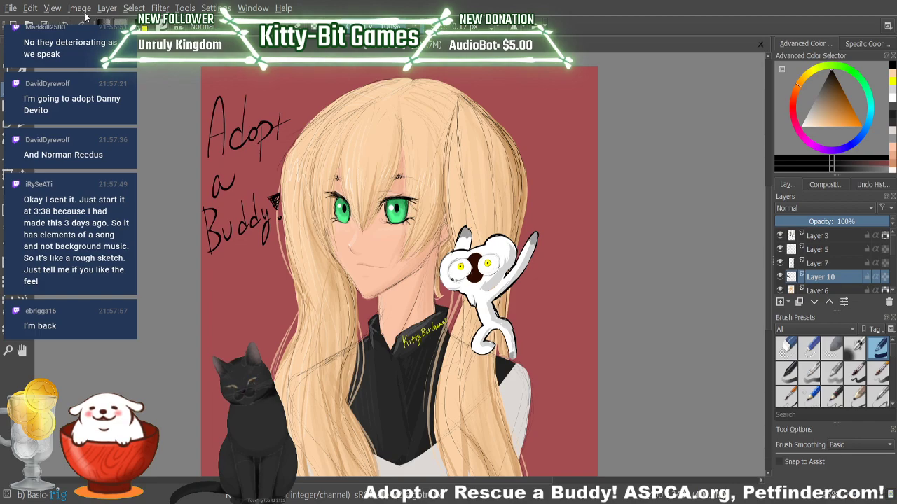
pyautogui.hotkey('ctrl', 'shift', 'z')
pyautogui.hotkey('ctrl', 'shift', 'z')
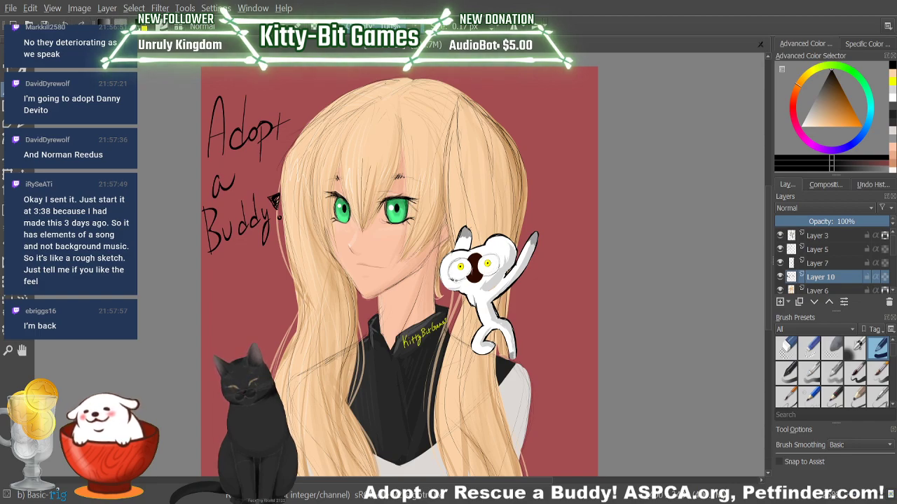
pyautogui.hotkey('ctrl', 'z')
pyautogui.hotkey('ctrl', 'z')
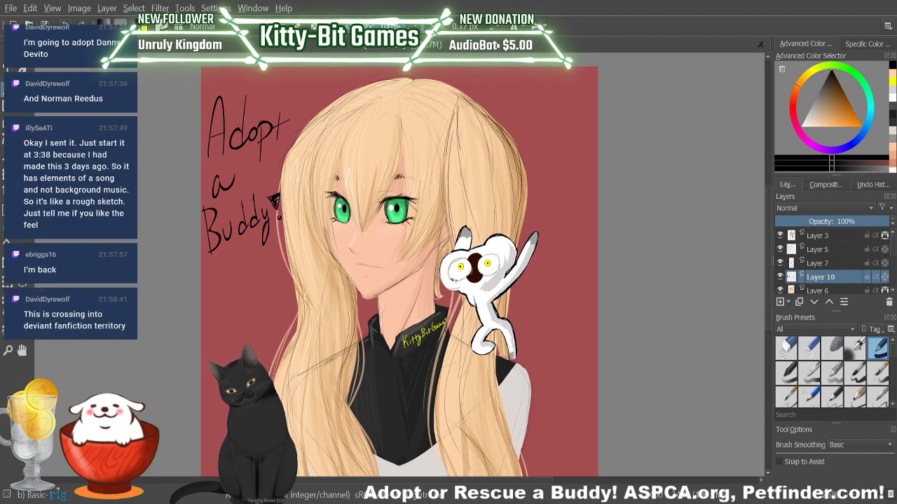
pyautogui.press('e')
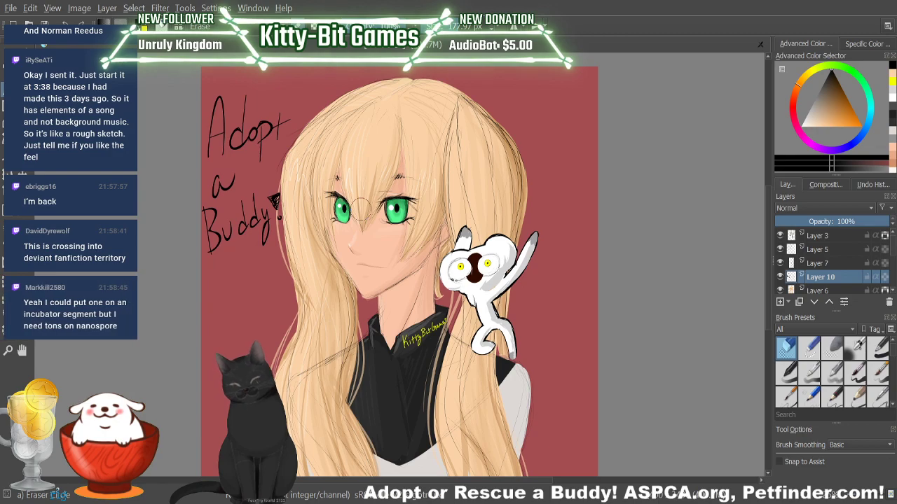
pyautogui.press('e')
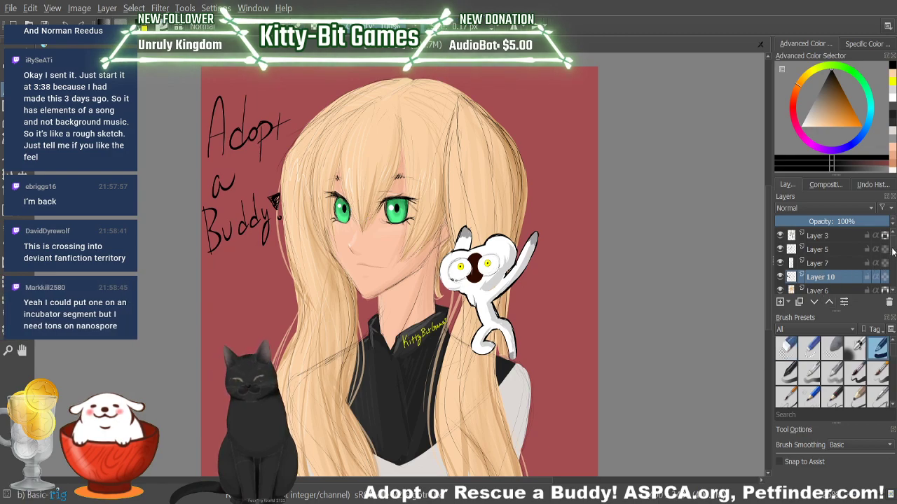
# Step: Hide and show Layers 8, 6, 9, 7 and 5 in turn to examine what each one contains
pyautogui.scroll(-1, 894, 253)
pyautogui.scroll(-2, 894, 252)
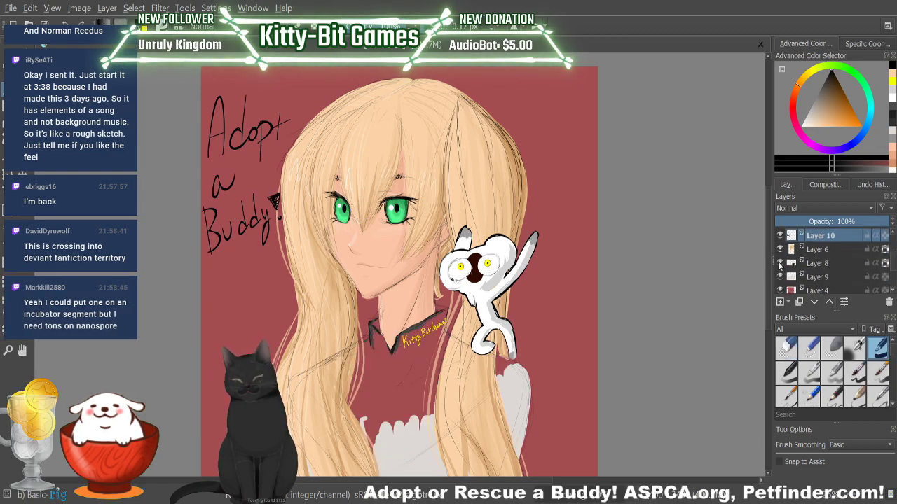
pyautogui.click(780, 249)
pyautogui.click(780, 249)
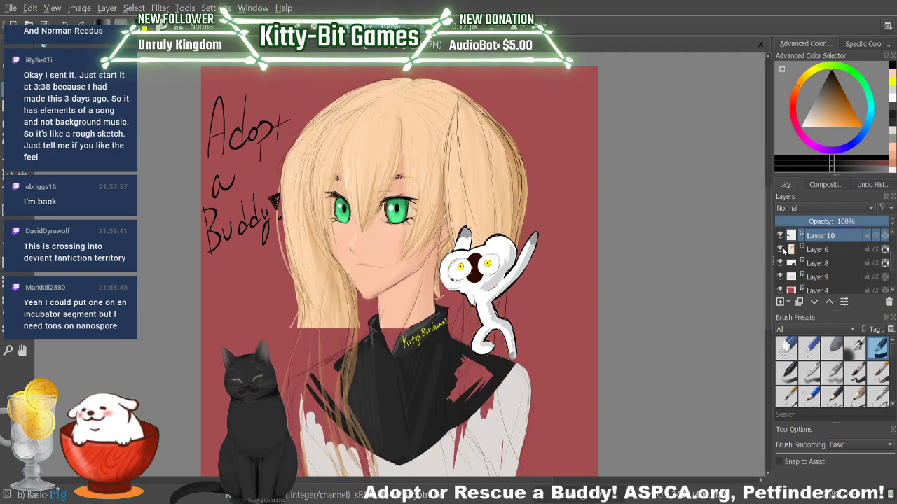
pyautogui.scroll(-2, 860, 249)
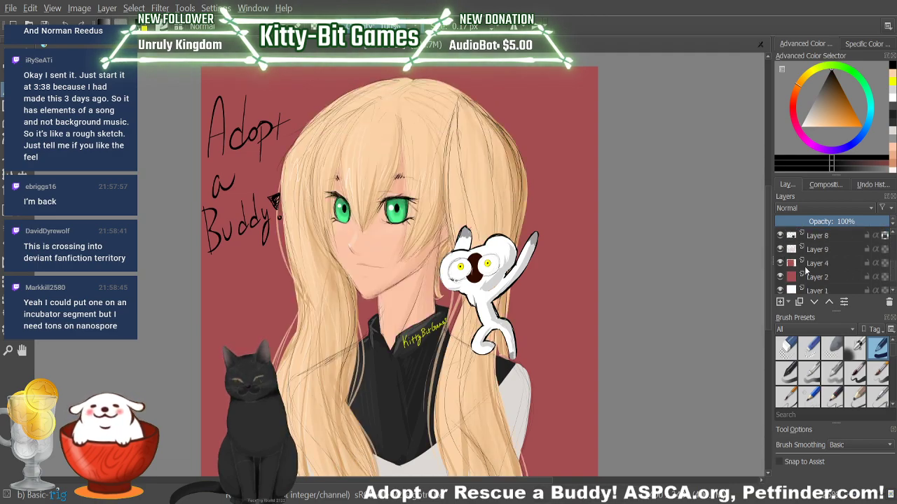
pyautogui.click(780, 250)
pyautogui.click(780, 250)
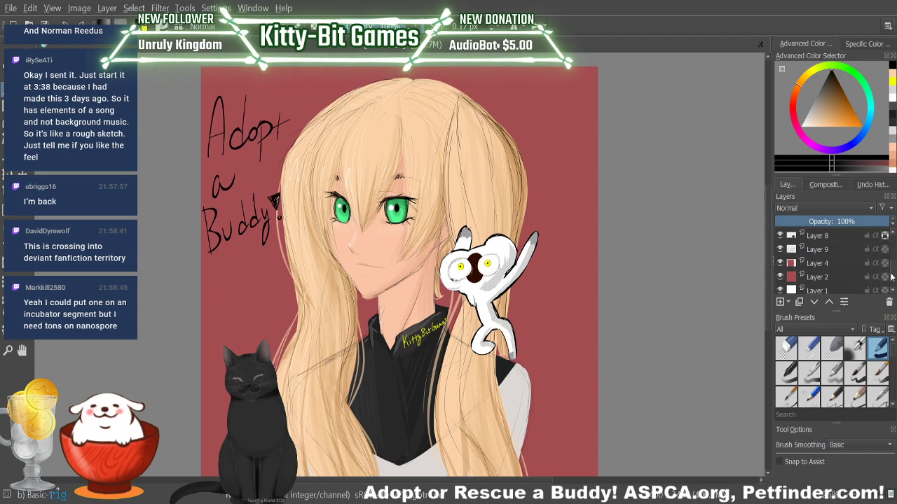
pyautogui.scroll(2, 891, 264)
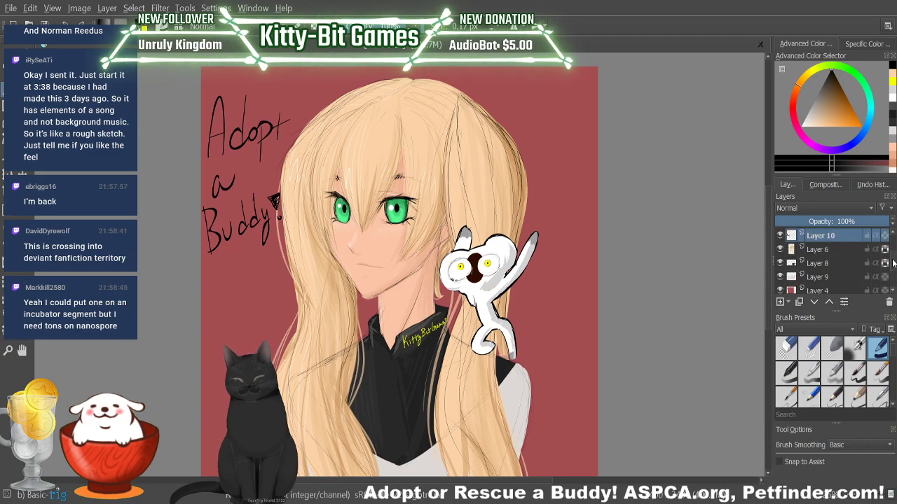
pyautogui.scroll(1, 892, 260)
pyautogui.scroll(1, 892, 256)
pyautogui.click(780, 250)
pyautogui.click(779, 250)
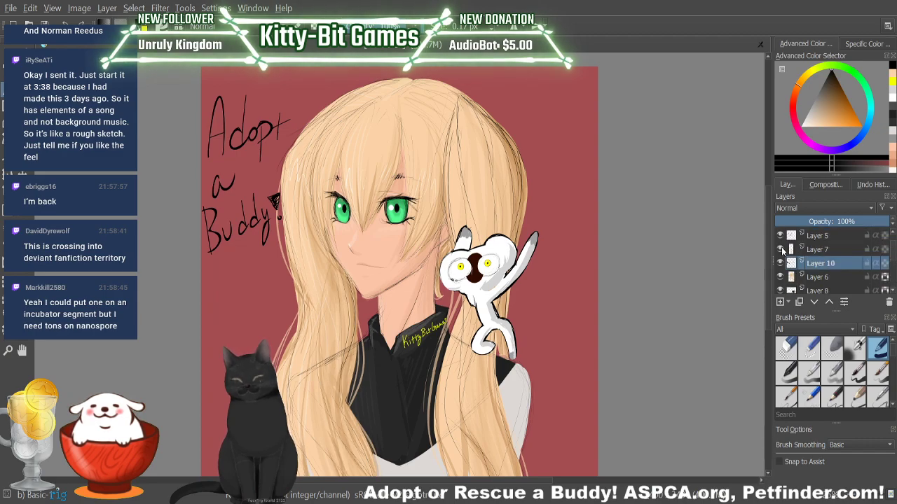
pyautogui.click(780, 236)
pyautogui.click(780, 236)
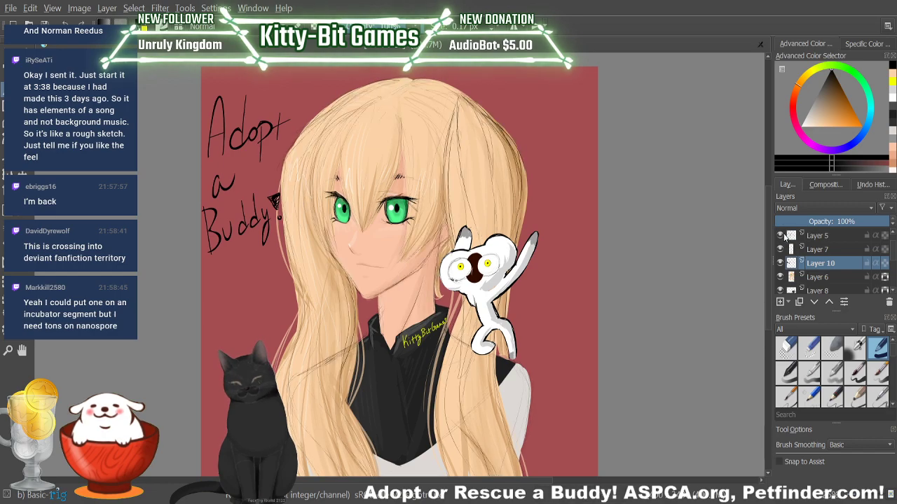
pyautogui.click(781, 237)
pyautogui.click(781, 236)
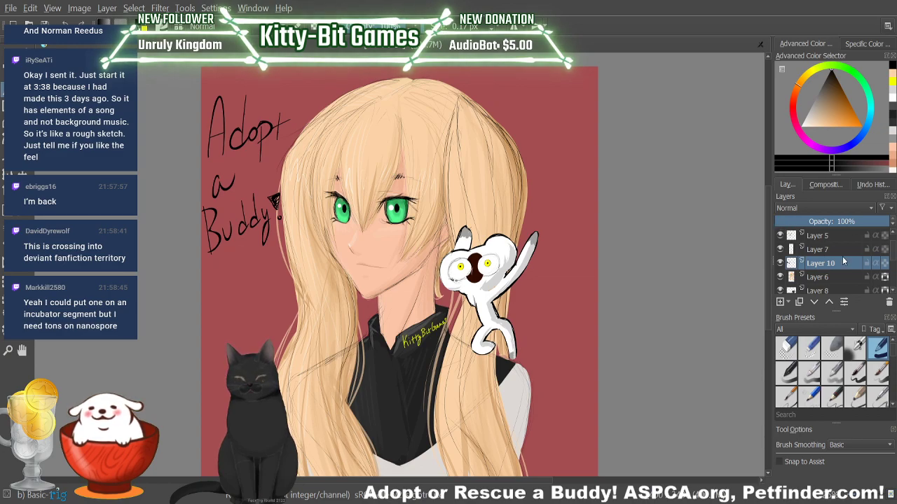
# Step: Toggle the visibility of Layers 7, 5 and 6 in turn to compare the portrait with and without each
pyautogui.click(780, 249)
pyautogui.click(781, 250)
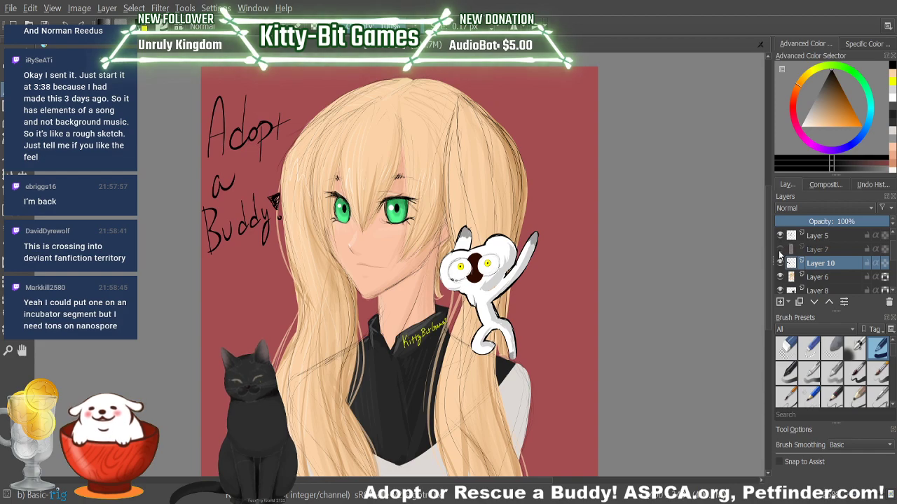
pyautogui.click(781, 249)
pyautogui.click(780, 249)
pyautogui.click(781, 237)
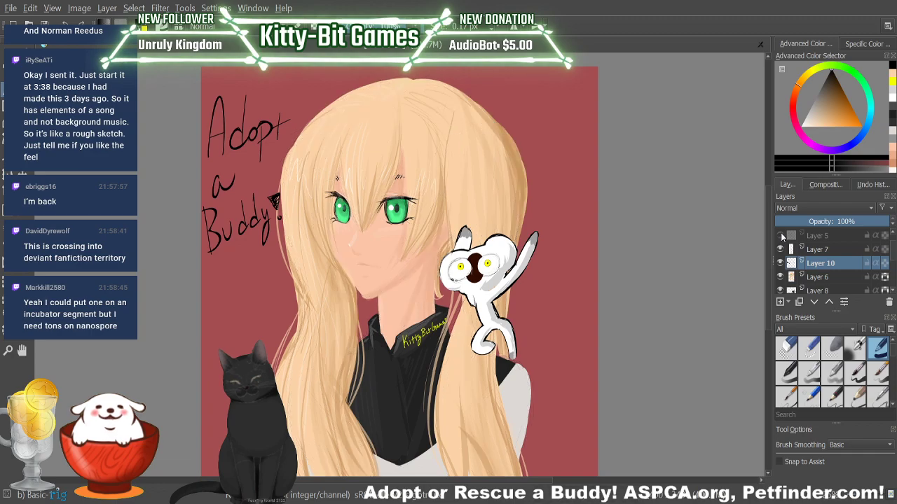
pyautogui.click(780, 237)
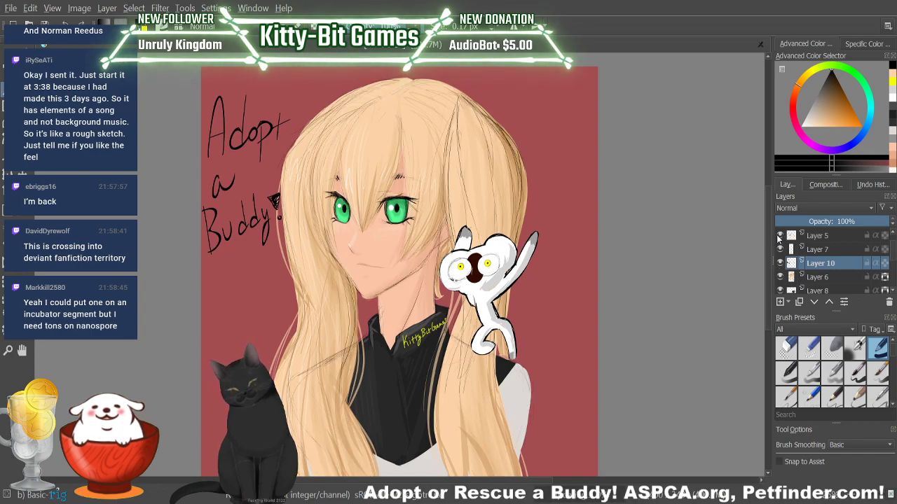
pyautogui.click(779, 278)
pyautogui.click(780, 278)
pyautogui.click(780, 277)
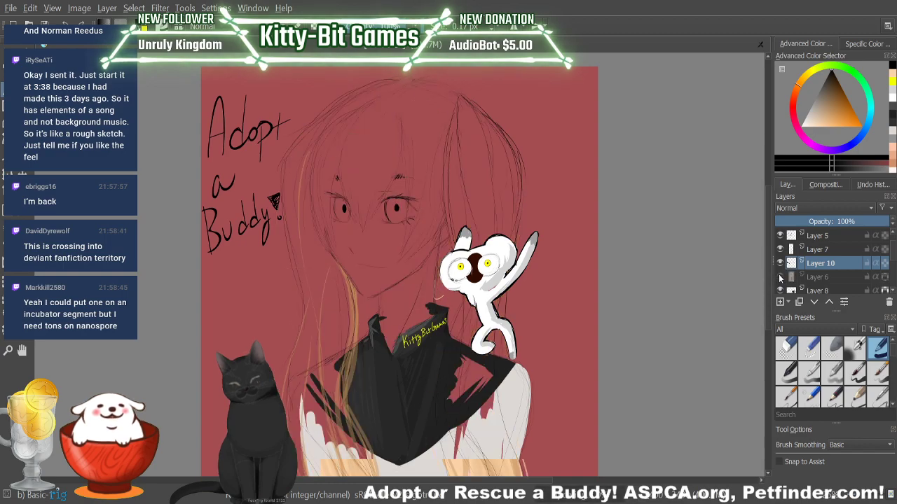
pyautogui.click(780, 278)
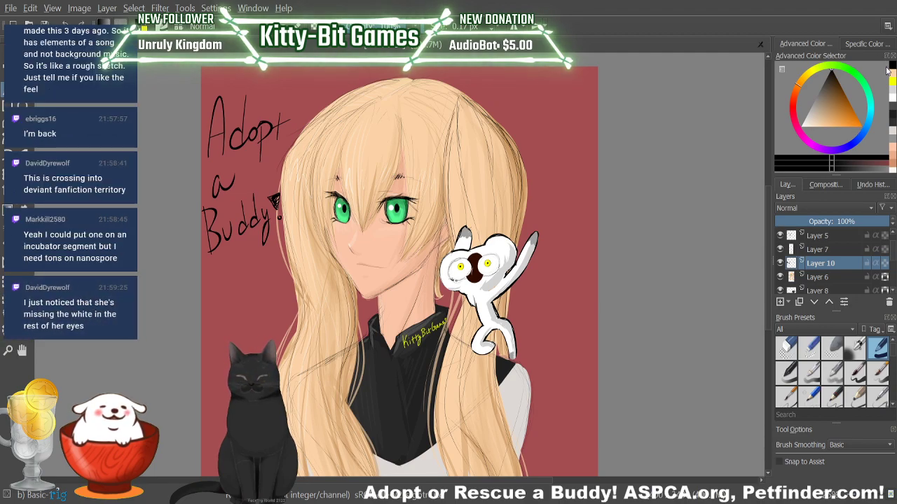
# Step: Sample colours from the face and set the brush colour to the light skin tone of the cheek
pyautogui.click(891, 119)
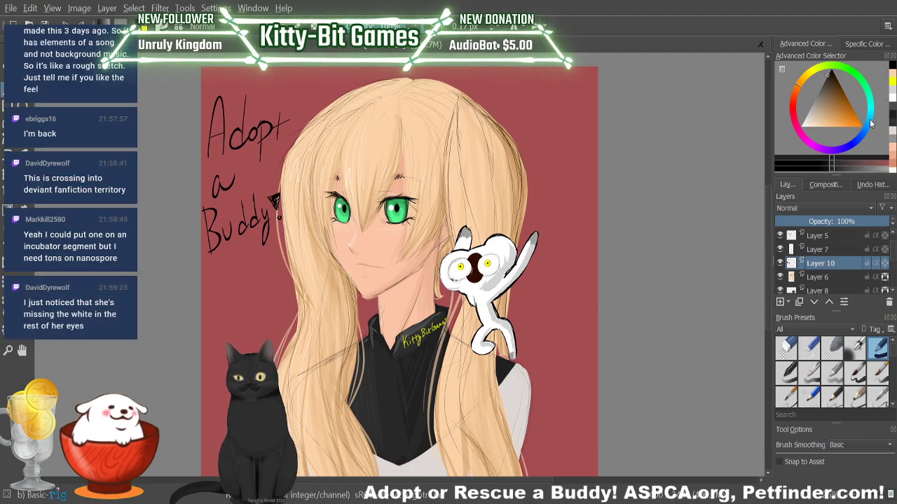
pyautogui.click(854, 87)
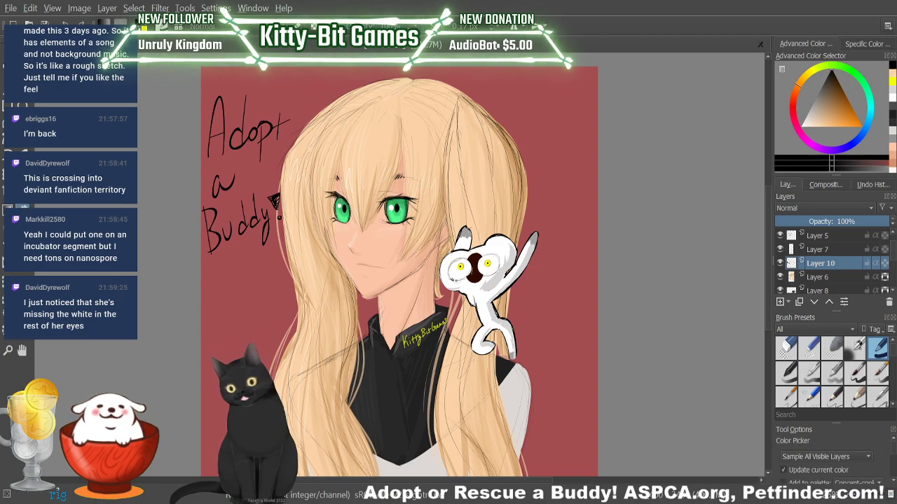
pyautogui.press('p')
pyautogui.click(343, 184)
pyautogui.press('b')
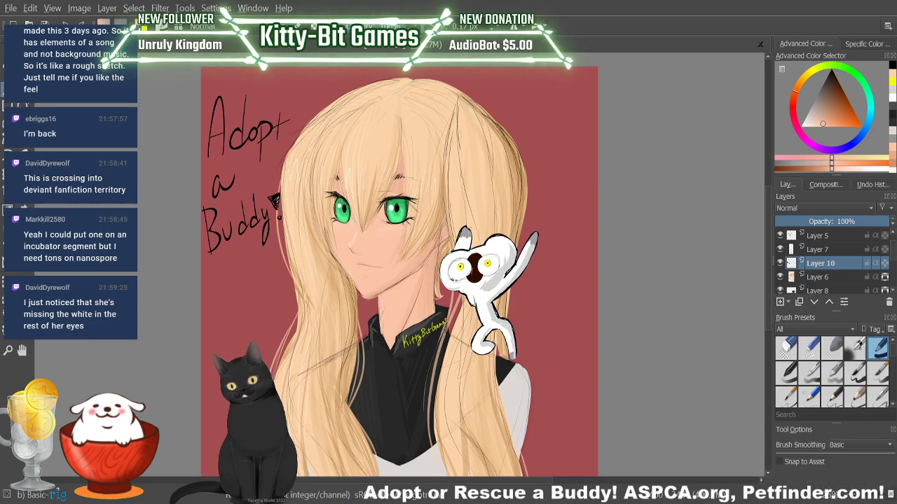
pyautogui.click(802, 79)
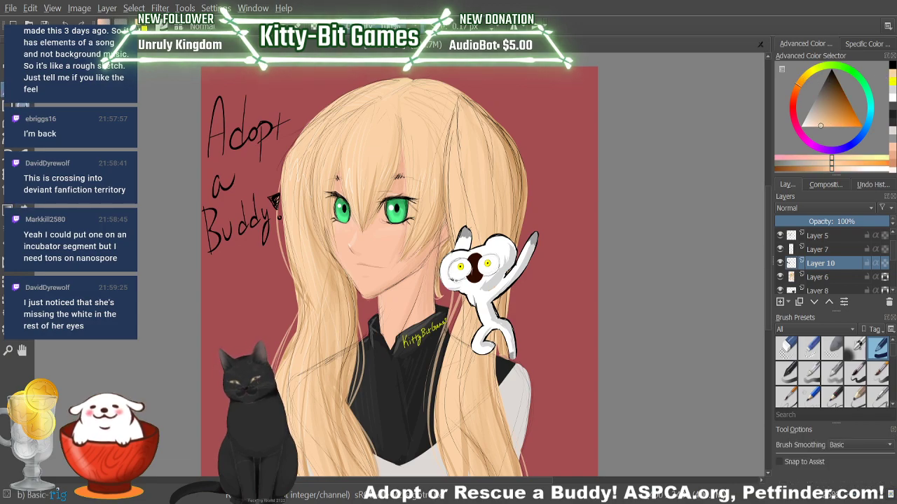
pyautogui.press('p')
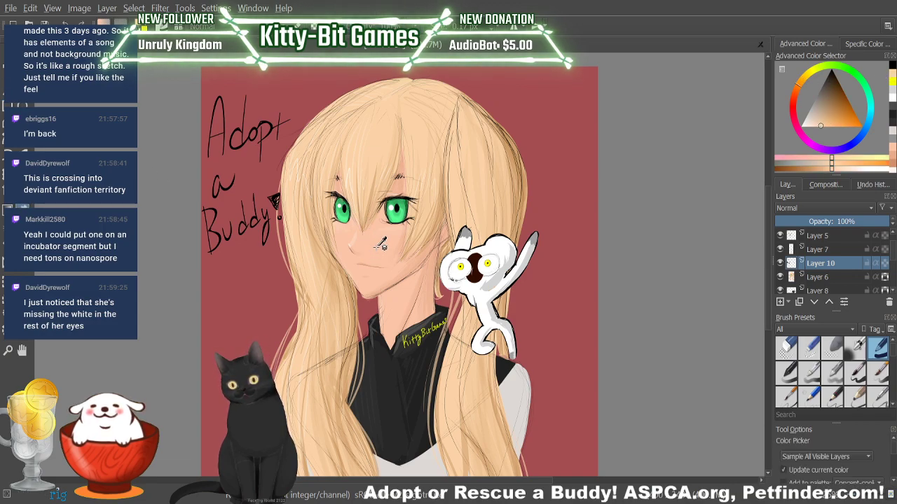
pyautogui.click(372, 234)
pyautogui.press('b')
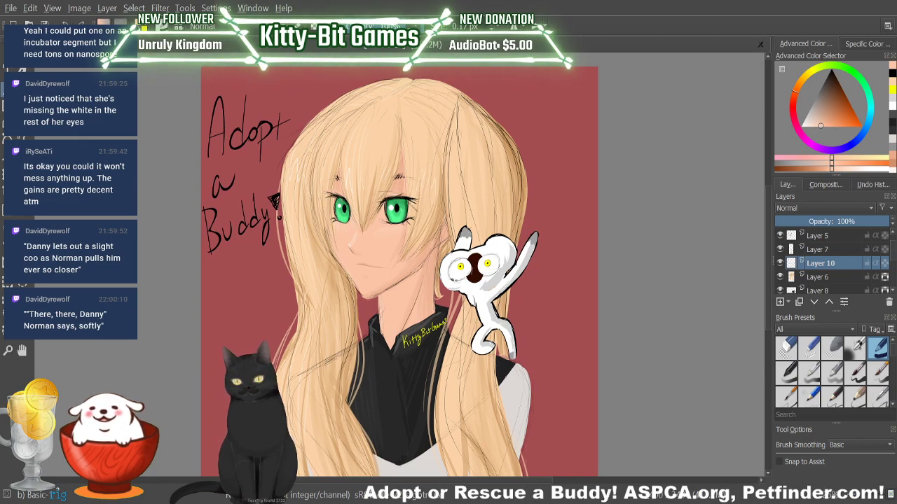
# Step: Switch to the 40 px Basic-5 Size brush and paint a stroke on the ponytail tip beside the white sleeve
pyautogui.scroll(-3, 762, 270)
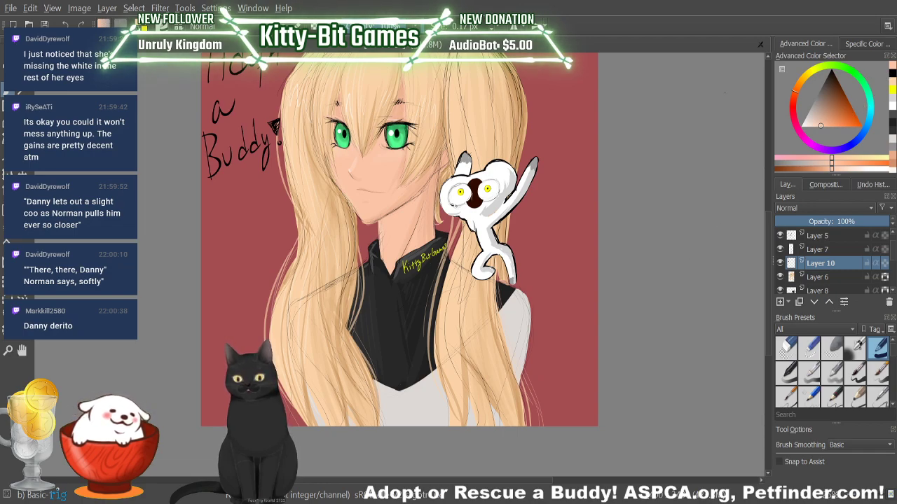
pyautogui.press('/')
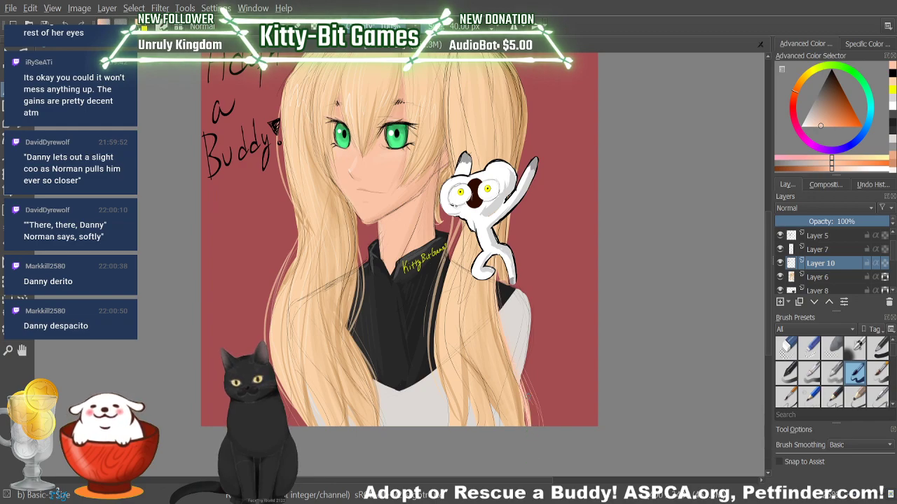
pyautogui.moveTo(524, 389); pyautogui.dragTo(530, 426)
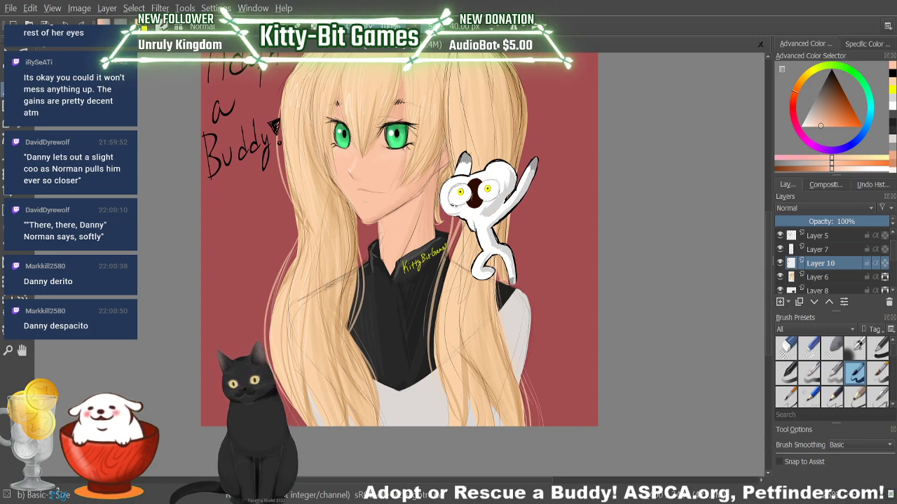
# Step: Sample the darker shade from the long hair and paint strands down the lower end of the ponytail beside the white sleeve
pyautogui.press('p')
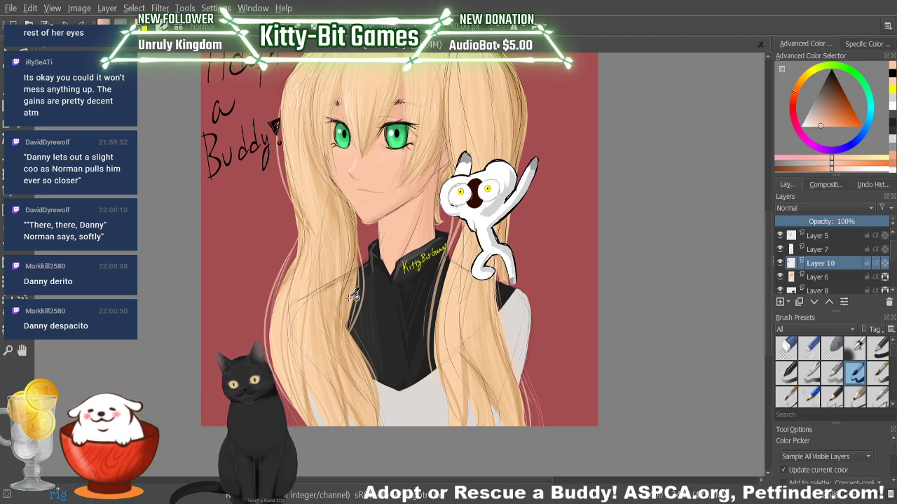
pyautogui.click(344, 325)
pyautogui.press('b')
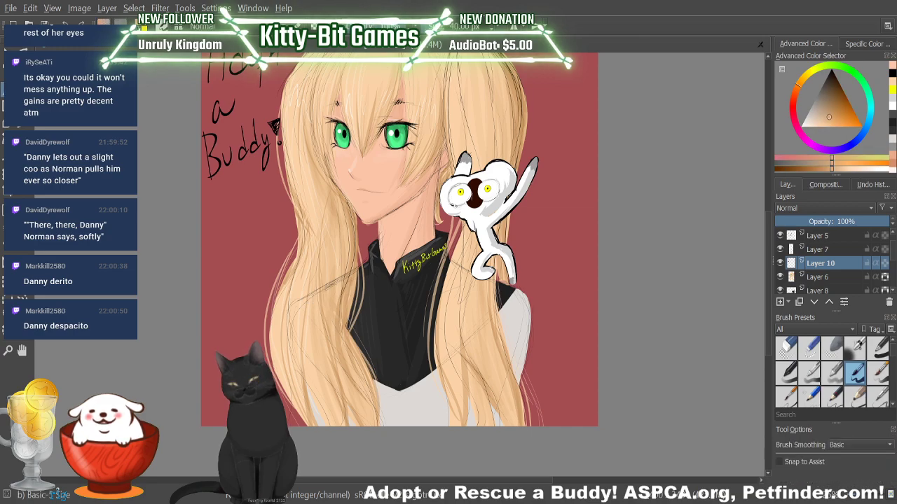
pyautogui.moveTo(514, 349); pyautogui.dragTo(518, 382)
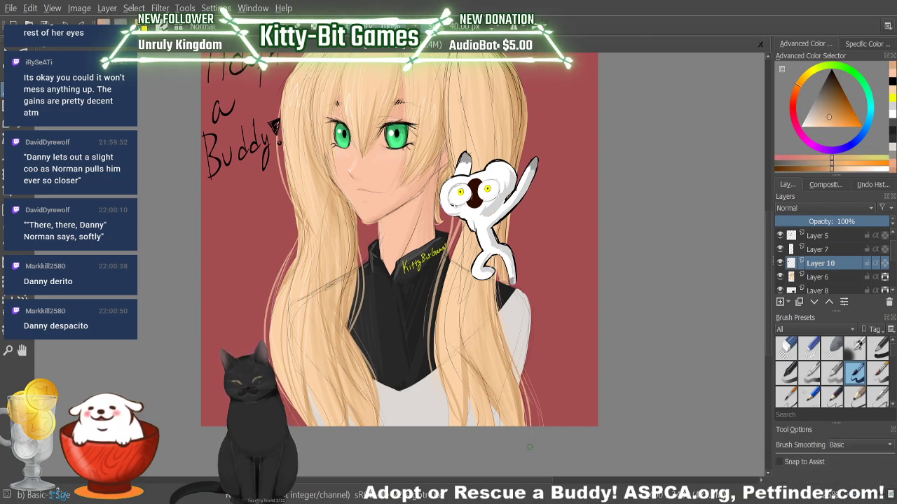
pyautogui.moveTo(504, 330); pyautogui.dragTo(533, 429)
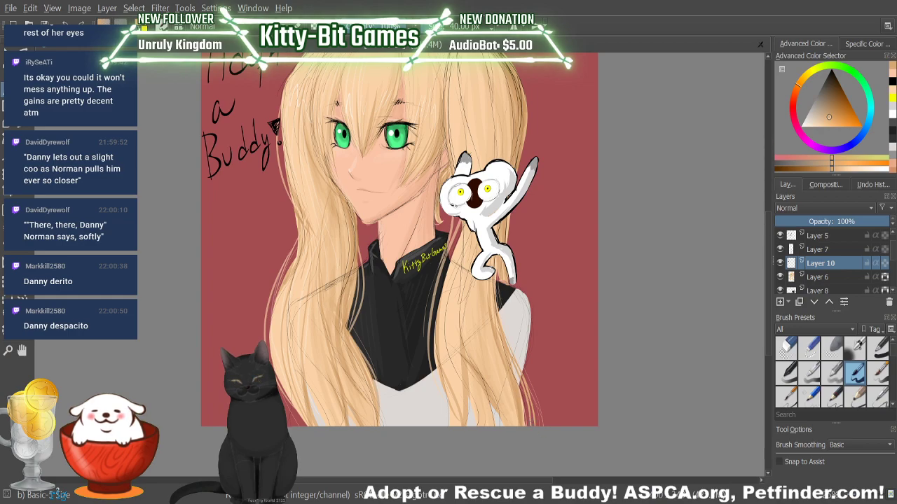
pyautogui.moveTo(515, 364); pyautogui.dragTo(526, 424)
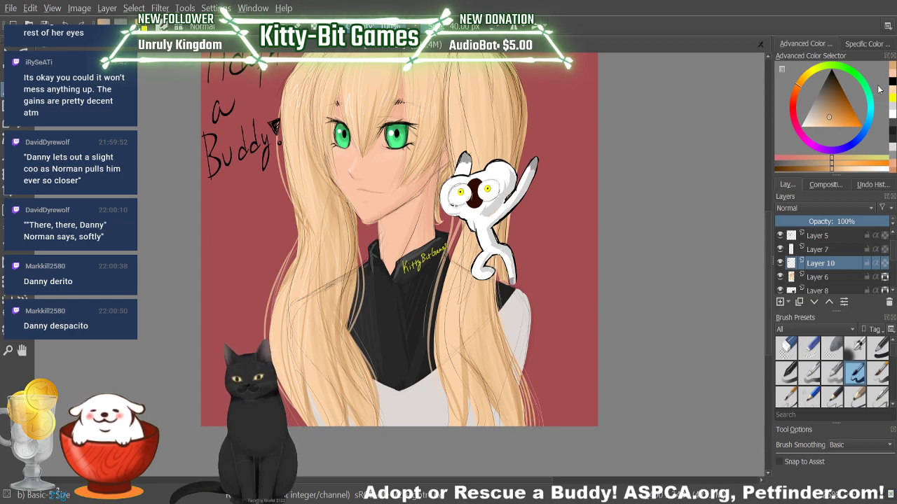
# Step: Sample the light blonde from the crown and paint highlight strands along the ponytail's lower outer edge
pyautogui.press('p')
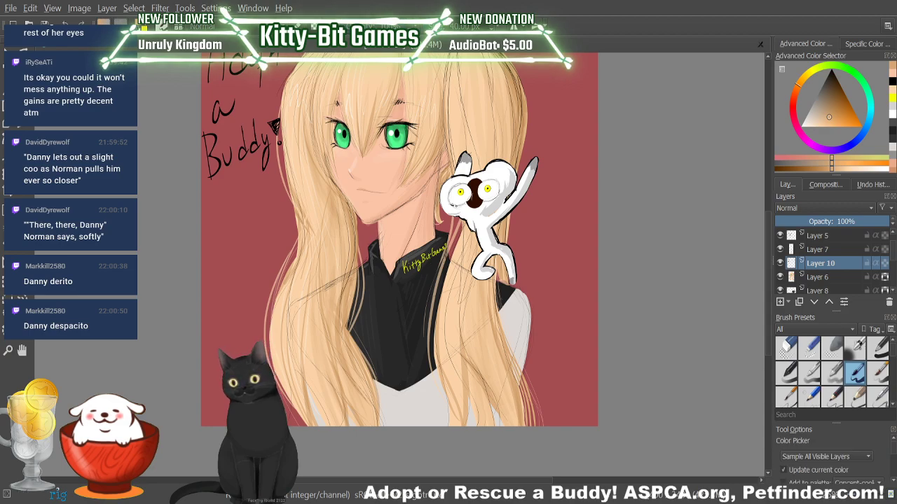
pyautogui.click(382, 85)
pyautogui.press('b')
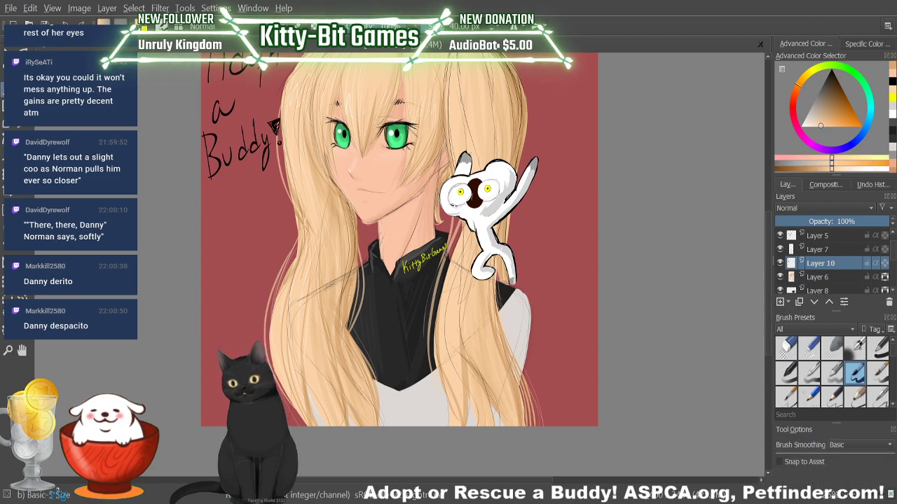
pyautogui.moveTo(499, 322); pyautogui.dragTo(525, 416)
pyautogui.moveTo(525, 370); pyautogui.dragTo(533, 426)
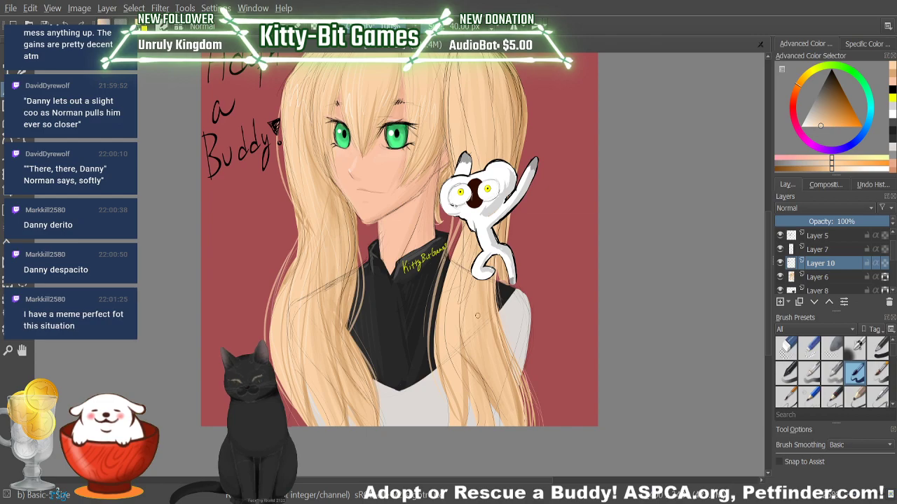
pyautogui.moveTo(524, 372); pyautogui.dragTo(533, 426)
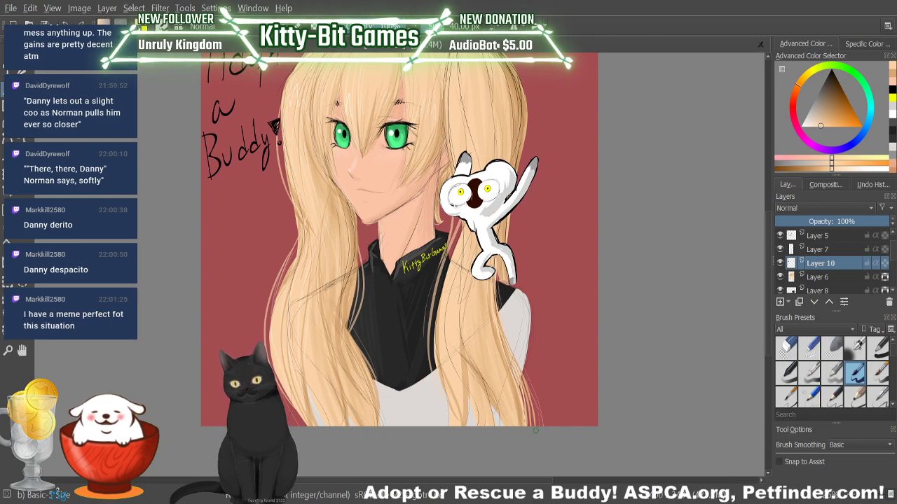
pyautogui.moveTo(522, 382); pyautogui.dragTo(532, 426)
pyautogui.moveTo(514, 361); pyautogui.dragTo(533, 424)
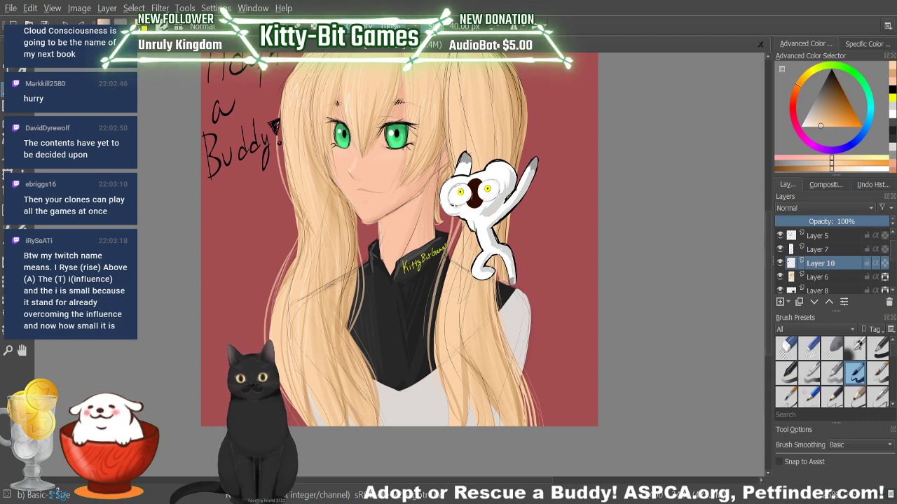
pyautogui.scroll(2, 445, 143)
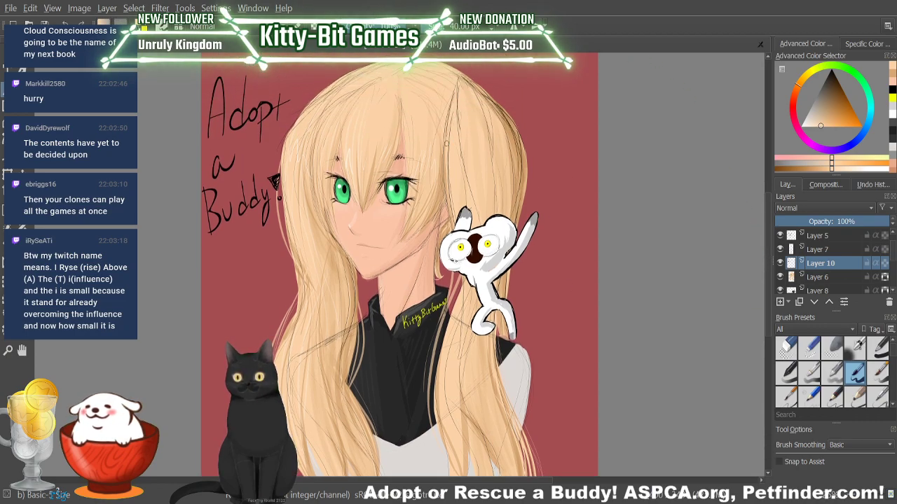
pyautogui.moveTo(465, 271); pyautogui.dragTo(502, 235)
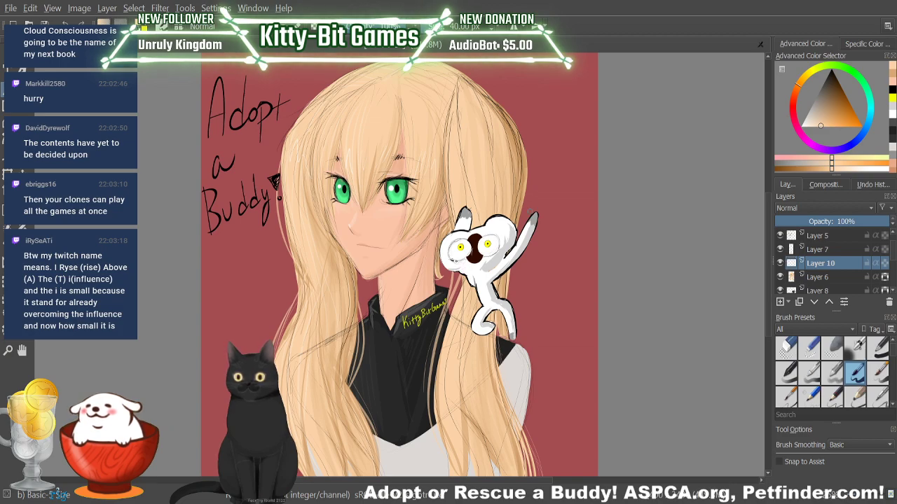
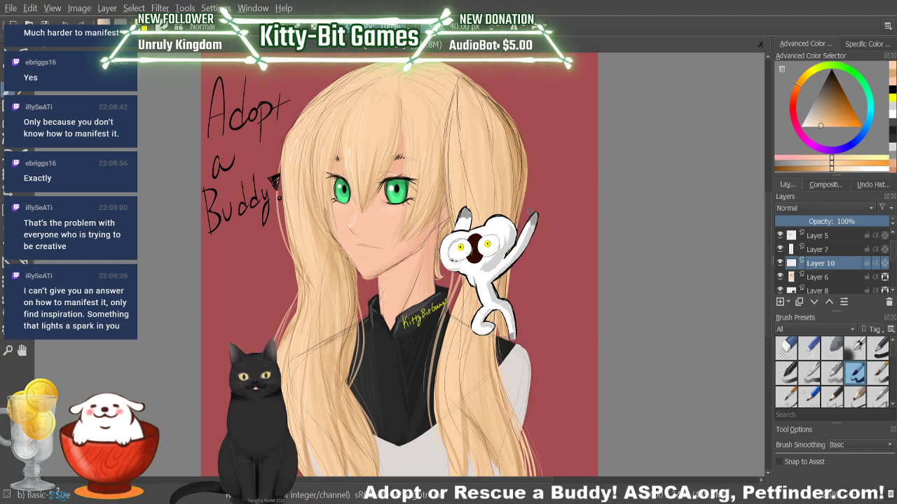
# Step: Hide and show Layers 6, 5 and 7 to find which one holds the dark sketch line along the ponytail
pyautogui.click(780, 277)
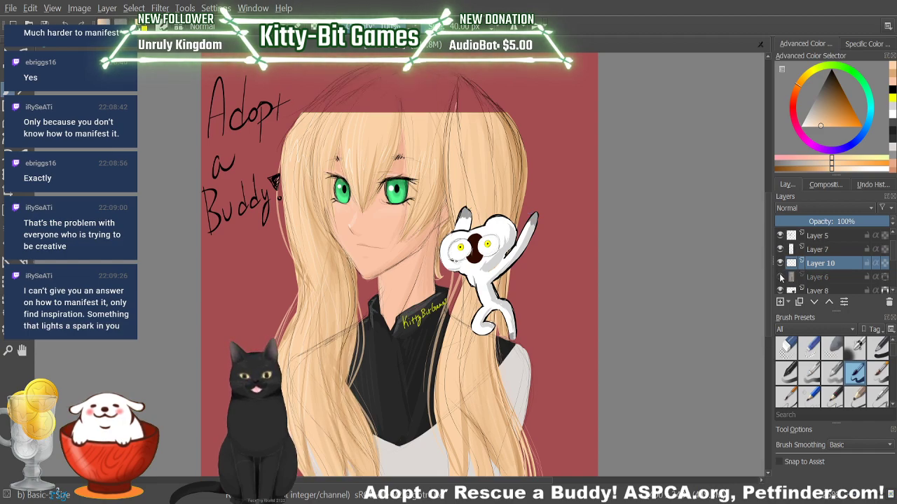
pyautogui.click(779, 277)
pyautogui.click(781, 237)
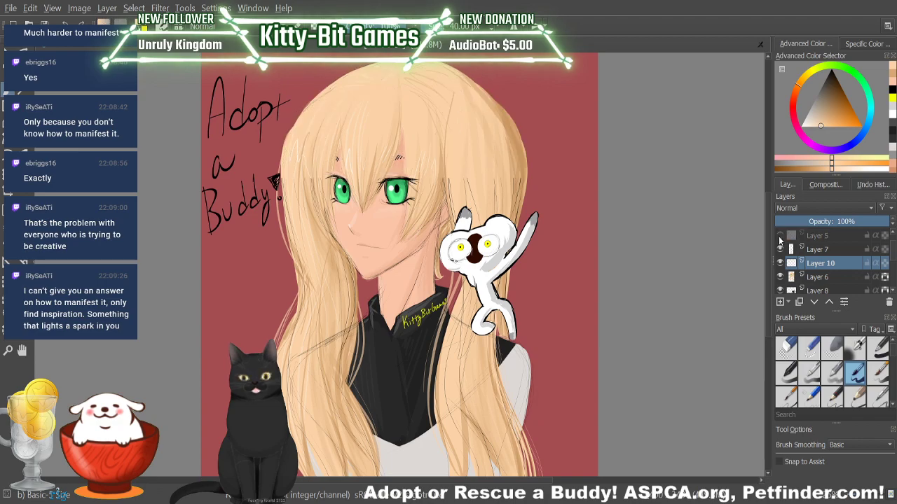
pyautogui.click(780, 237)
pyautogui.click(786, 348)
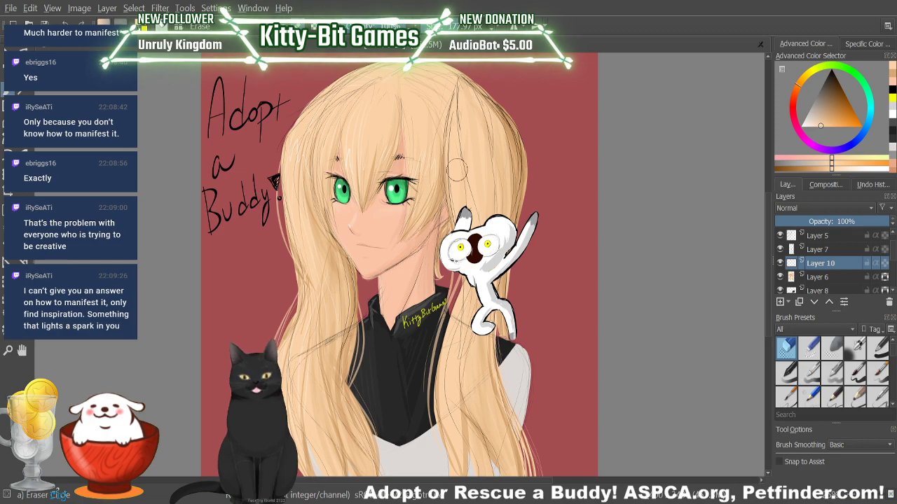
pyautogui.press('/')
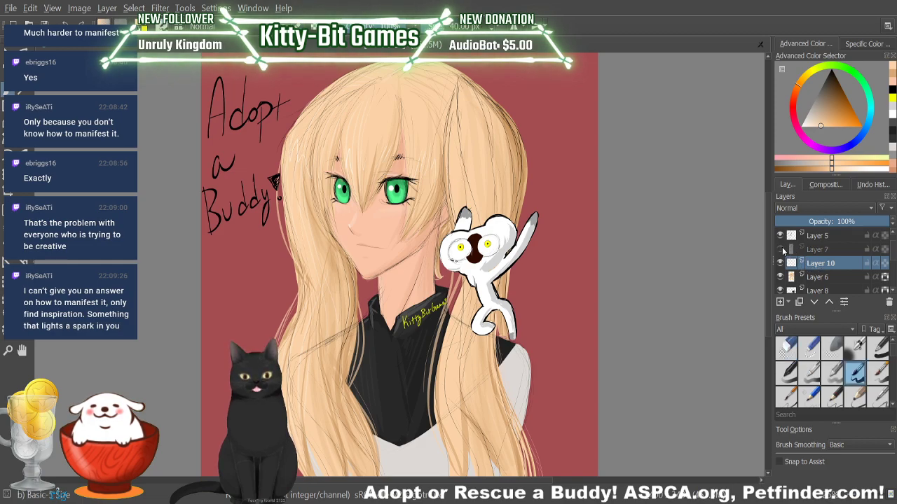
pyautogui.click(777, 236)
pyautogui.click(778, 236)
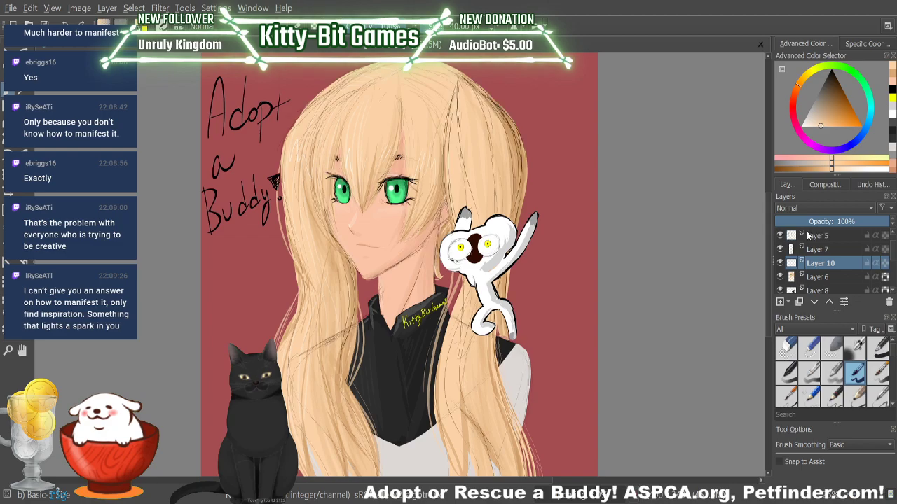
# Step: Switch to the eraser on Layer 5, try removing the long dark sketch line along the ponytail, and undo that erasing
pyautogui.click(809, 236)
pyautogui.press('/')
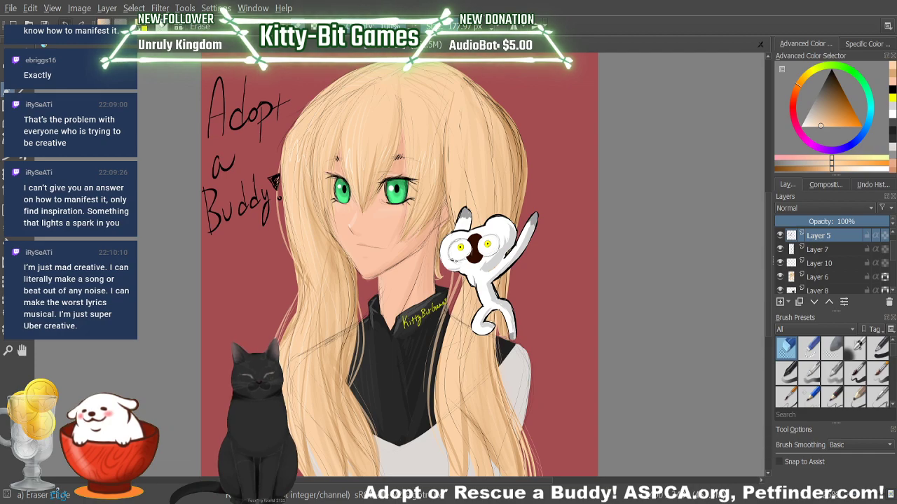
pyautogui.click(65, 23)
pyautogui.click(65, 23)
pyautogui.click(66, 23)
pyautogui.click(65, 24)
pyautogui.click(65, 24)
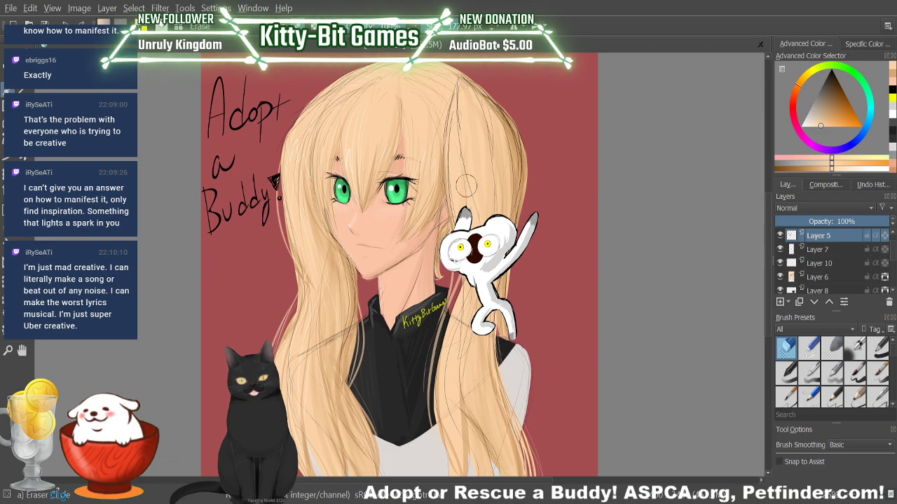
# Step: Erase the dark sketch line at the top of the ponytail and the stray sketch lines on its lower part, adjusting the eraser size
pyautogui.moveTo(459, 116)
pyautogui.mouseDown()
pyautogui.moveTo(459, 88)
pyautogui.moveTo(462, 129)
pyautogui.mouseUp()
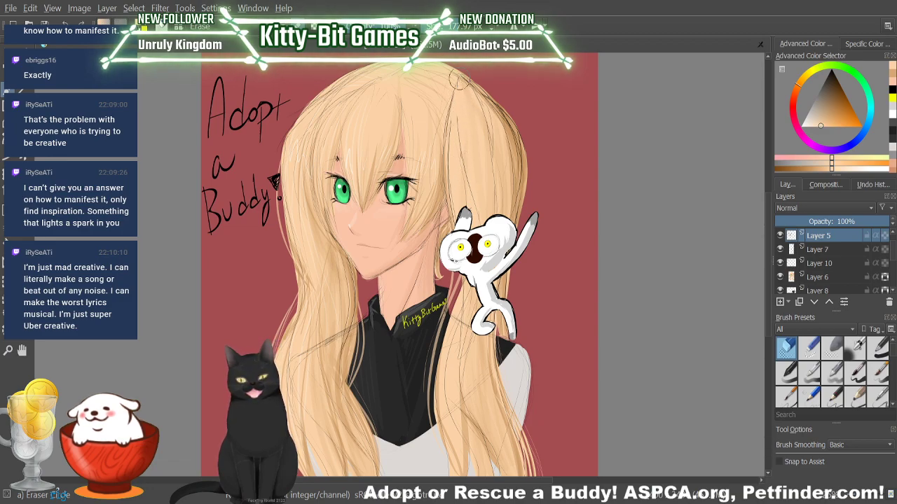
pyautogui.moveTo(459, 80); pyautogui.dragTo(452, 133)
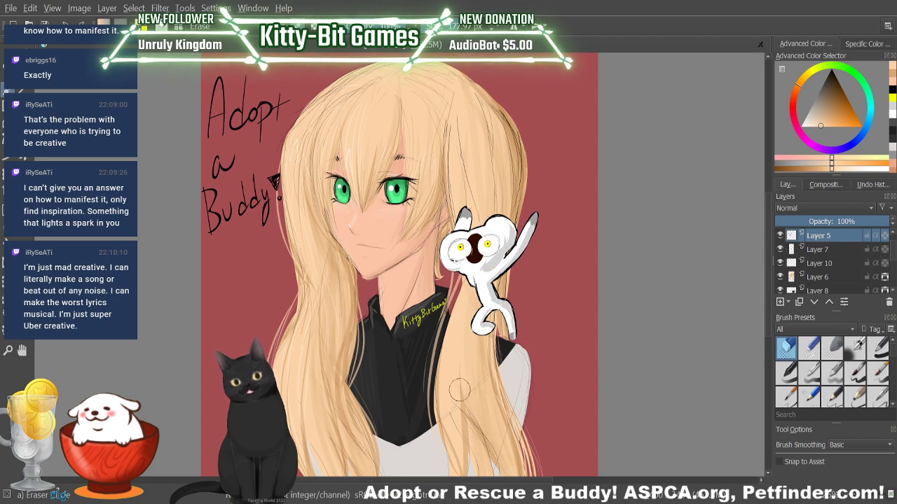
pyautogui.scroll(-3, 740, 260)
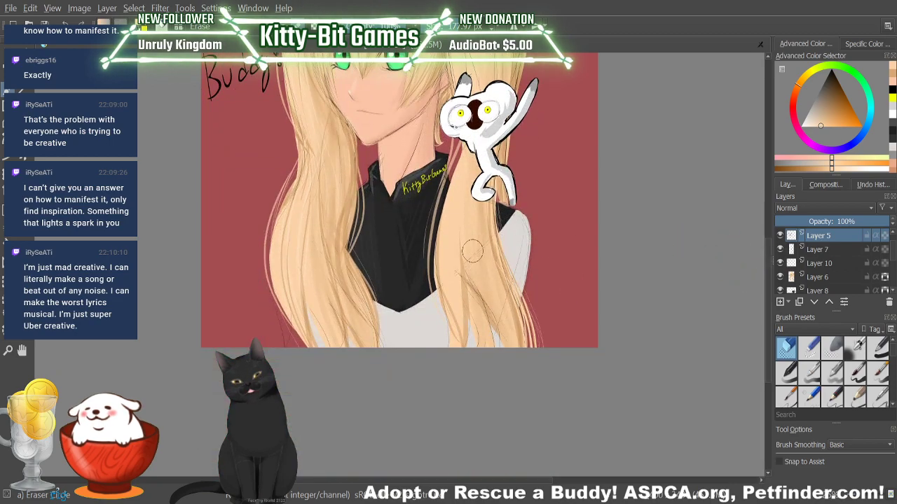
pyautogui.press('[')
pyautogui.press('[')
pyautogui.press('[')
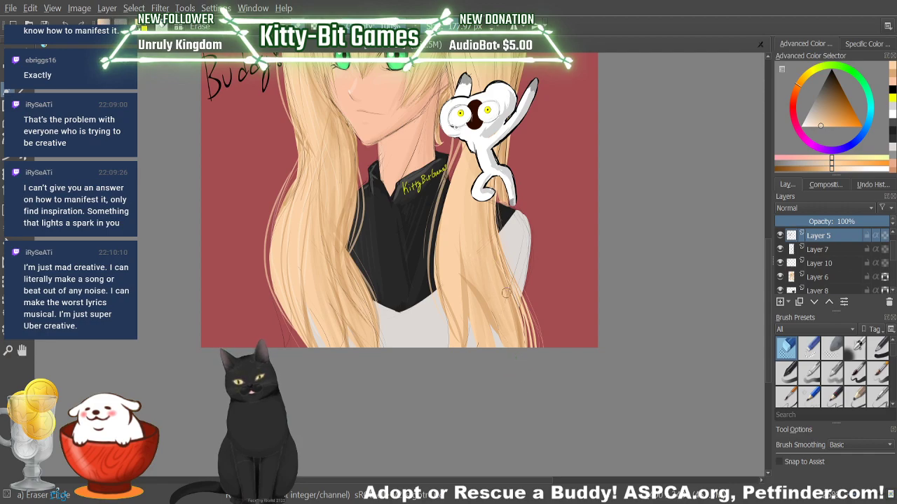
pyautogui.press(']')
pyautogui.press(']')
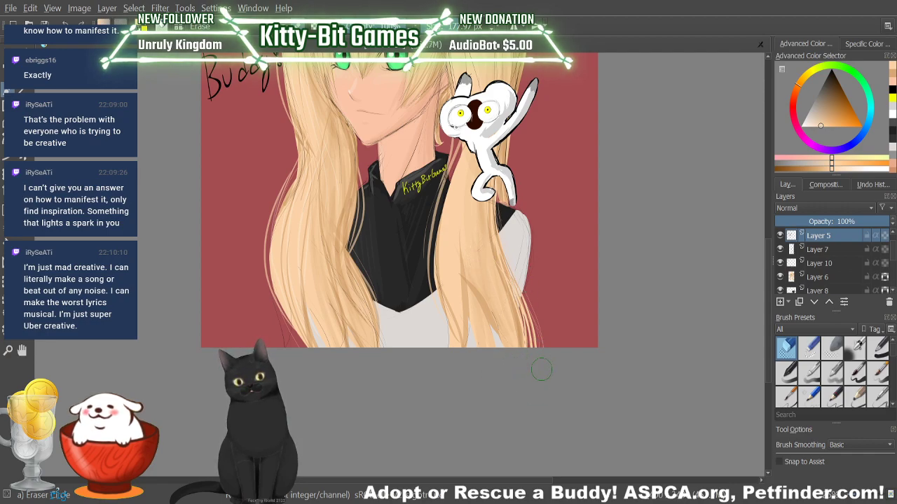
# Step: Paint darker blonde strands down the ponytail below the white creature with the 40 px Basic-5 Size brush, undoing the last stroke
pyautogui.click(855, 371)
pyautogui.scroll(3, 768, 238)
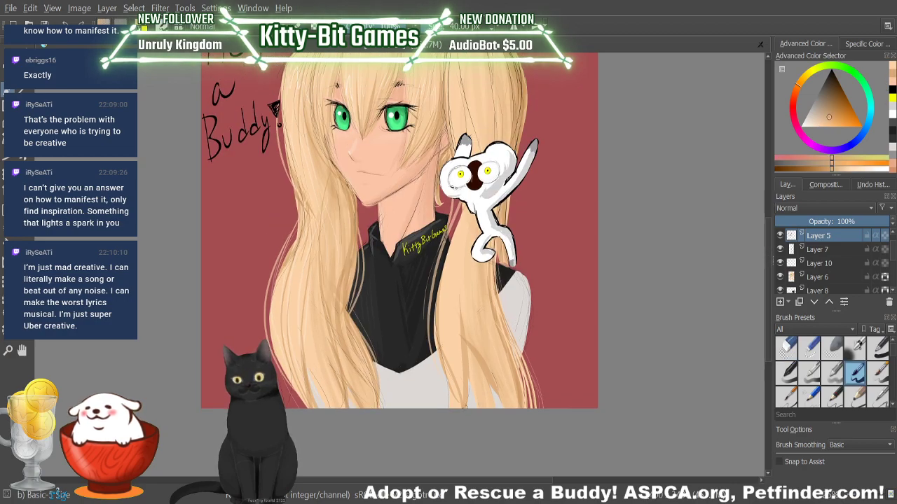
pyautogui.moveTo(454, 385); pyautogui.dragTo(454, 280)
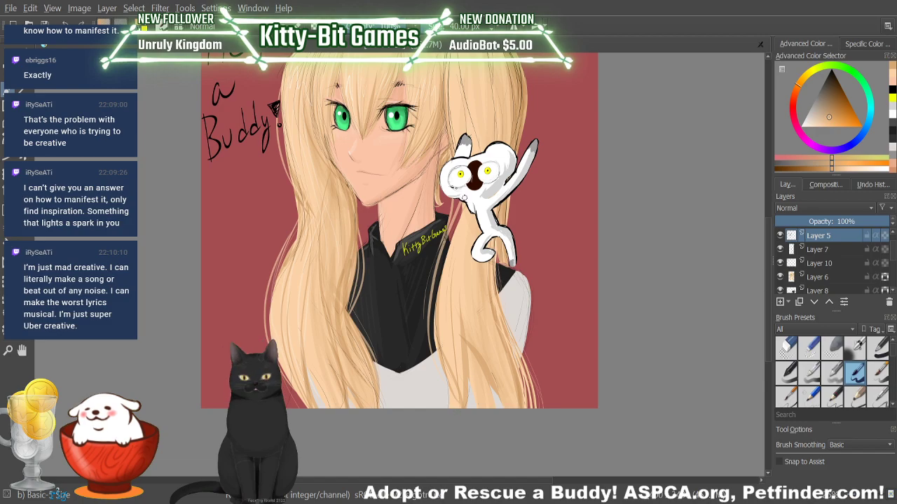
pyautogui.moveTo(455, 246); pyautogui.dragTo(452, 311)
pyautogui.moveTo(463, 225); pyautogui.dragTo(466, 307)
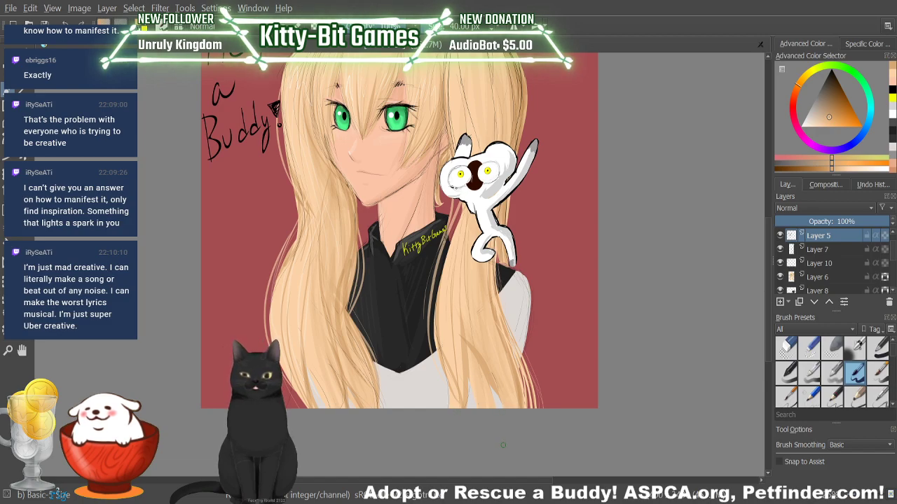
pyautogui.moveTo(472, 255); pyautogui.dragTo(472, 307)
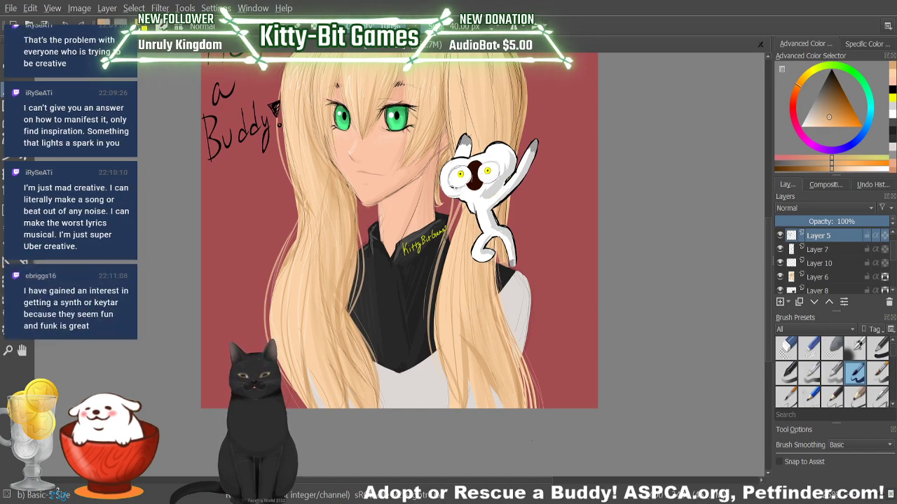
pyautogui.moveTo(454, 235); pyautogui.dragTo(448, 357)
pyautogui.moveTo(441, 290); pyautogui.dragTo(440, 346)
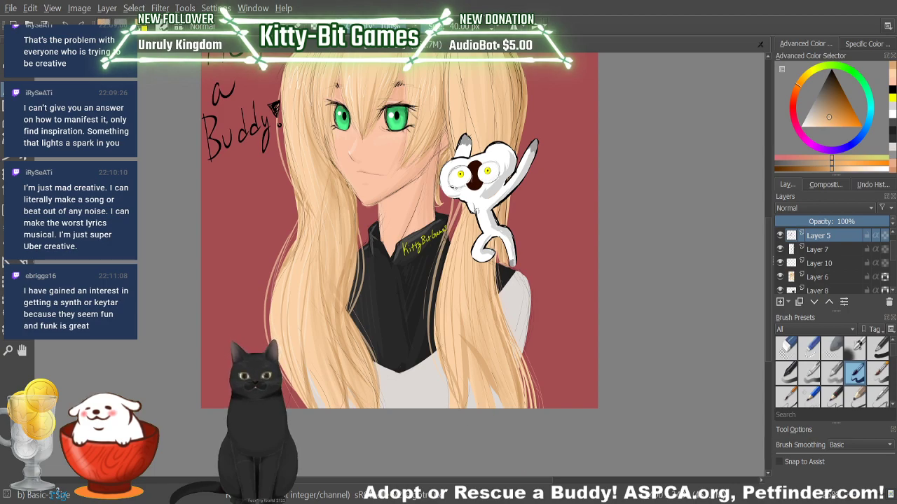
pyautogui.moveTo(457, 260); pyautogui.dragTo(456, 395)
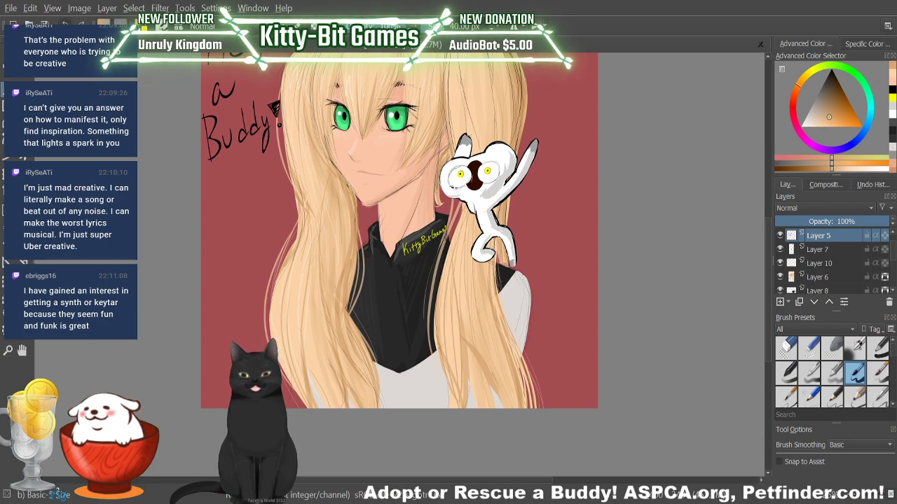
pyautogui.hotkey('ctrl', 'z')
# Step: Pick a paler blonde and paint highlight strands down the ponytail below the white creature
pyautogui.click(827, 164)
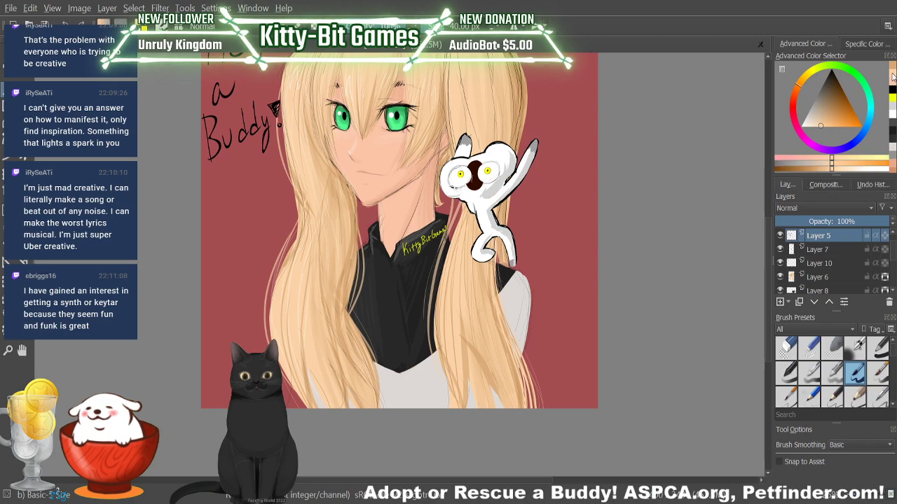
pyautogui.click(851, 169)
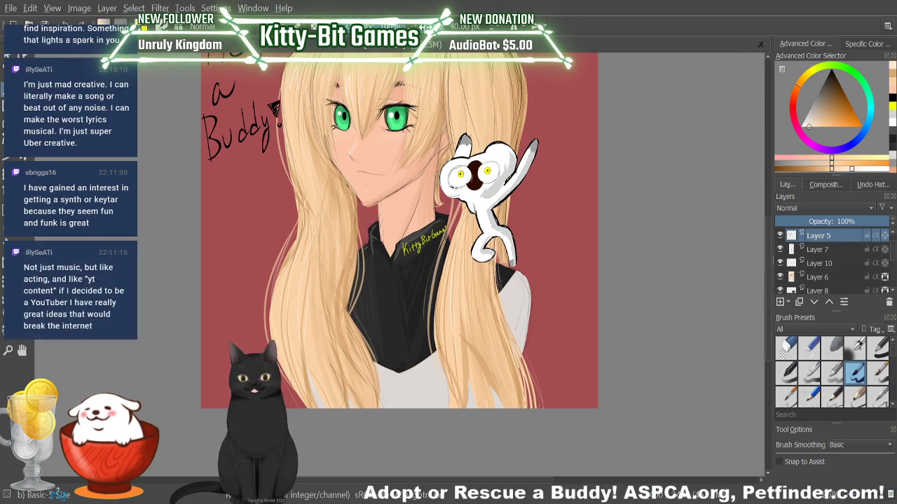
pyautogui.moveTo(459, 222); pyautogui.dragTo(452, 342)
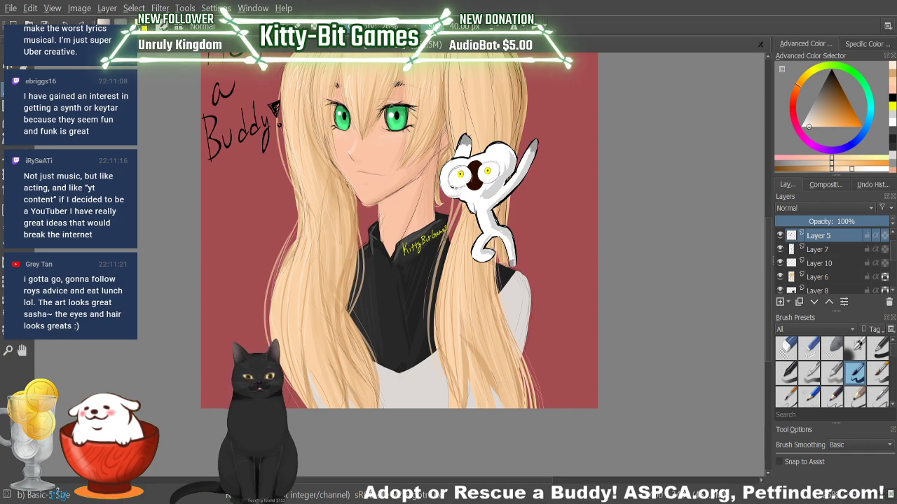
# Step: Erase stray marks around the eyes and return to the 40 px Basic-5 Size brush with black
pyautogui.press('e')
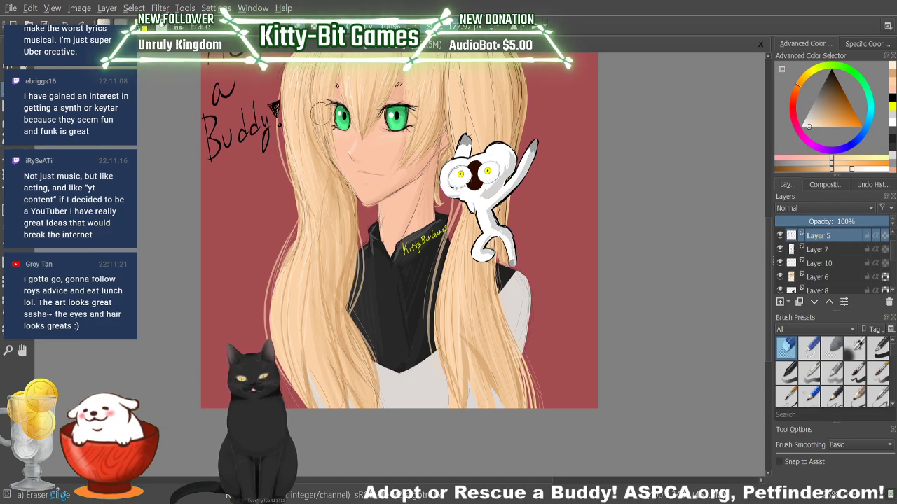
pyautogui.press('/')
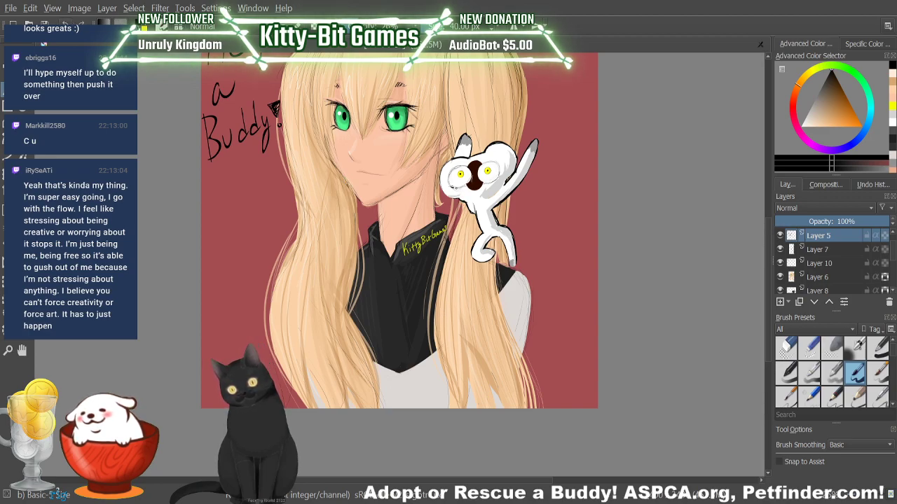
# Step: Paint alternating light and darker blonde strands along the ponytail's inner edge beside the black collar
pyautogui.click(891, 89)
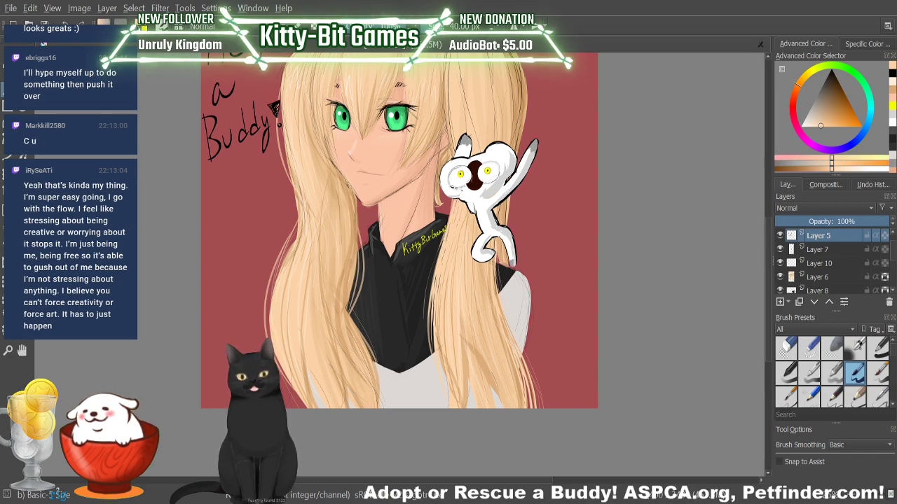
pyautogui.keyDown('ctrl'); pyautogui.click(436, 298); pyautogui.keyUp('ctrl')
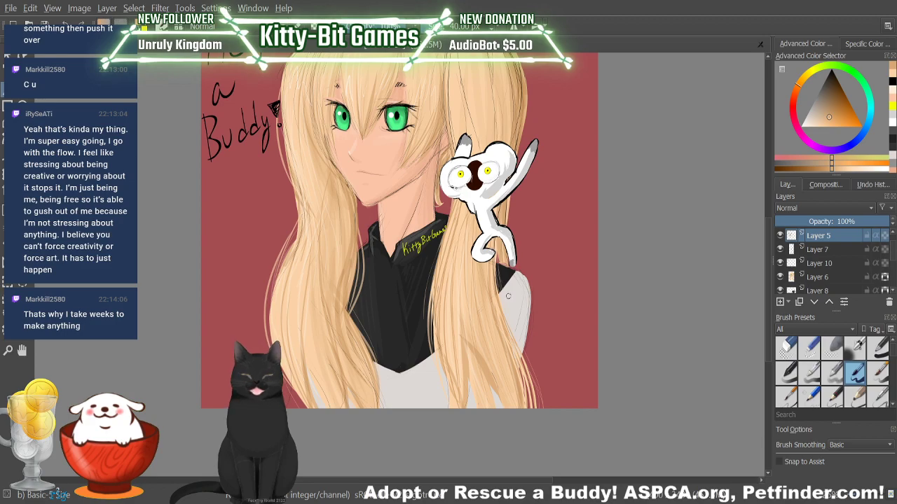
pyautogui.click(821, 125)
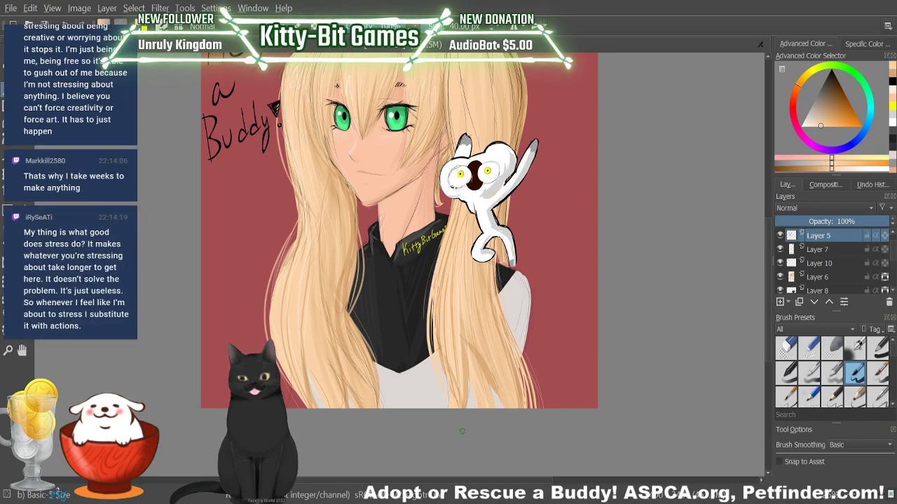
pyautogui.click(891, 93)
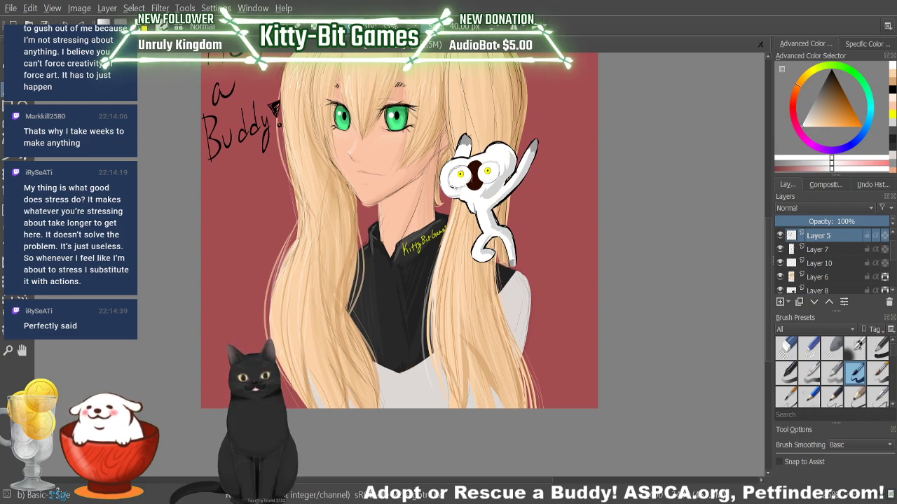
# Step: Sample the darker blonde and paint strands along the ponytail's outer edge over the white sleeve and beside the creature, undoing the first tries
pyautogui.press('-')
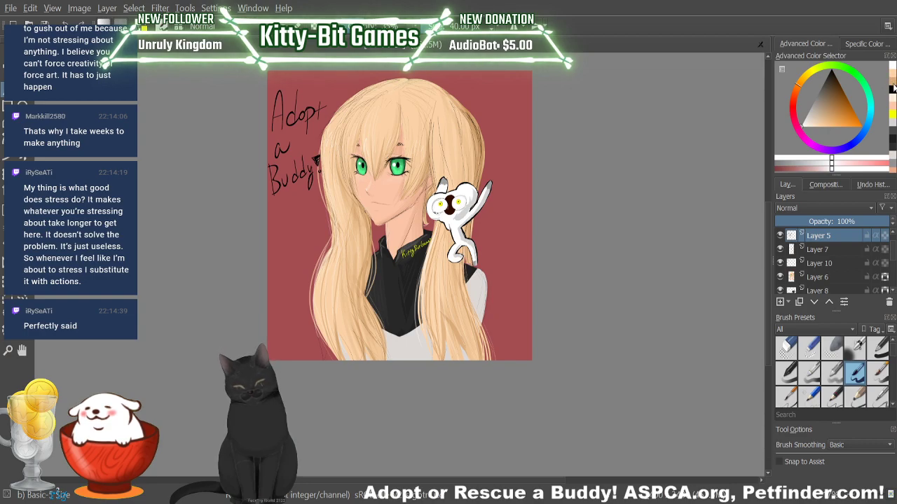
pyautogui.keyDown('ctrl'); pyautogui.click(461, 191); pyautogui.keyUp('ctrl')
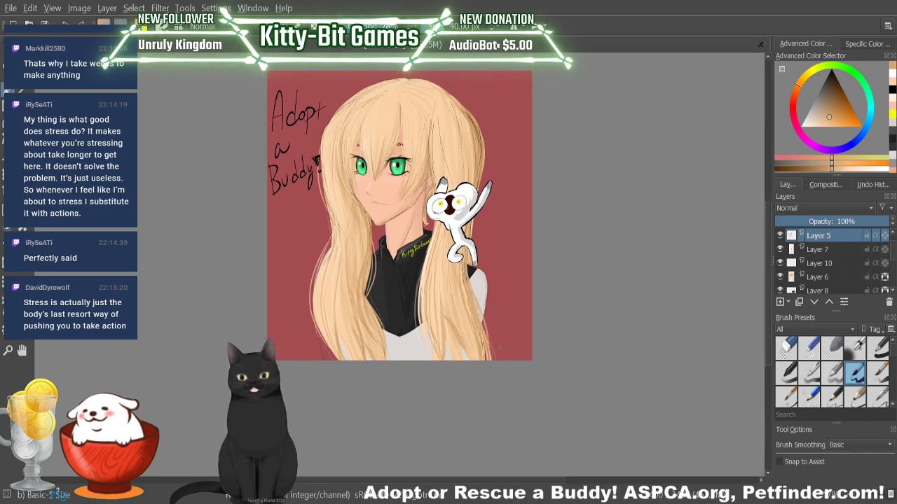
pyautogui.moveTo(487, 309); pyautogui.dragTo(490, 357)
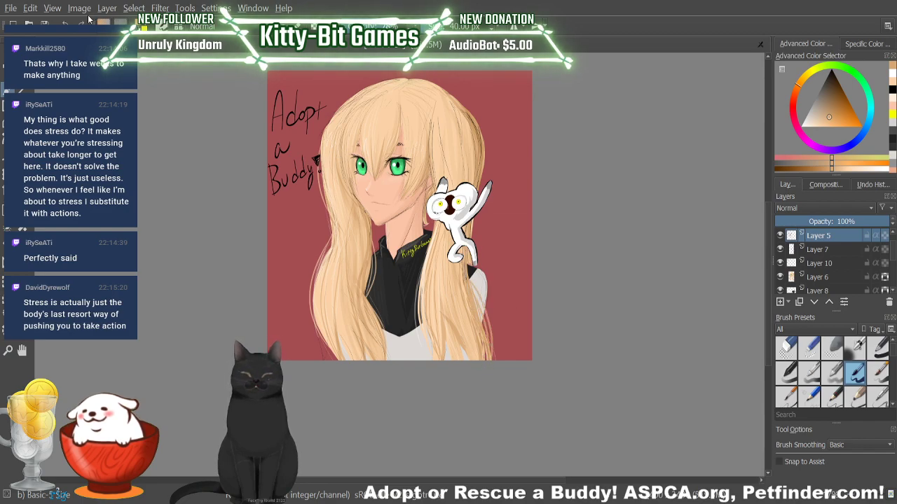
pyautogui.click(65, 23)
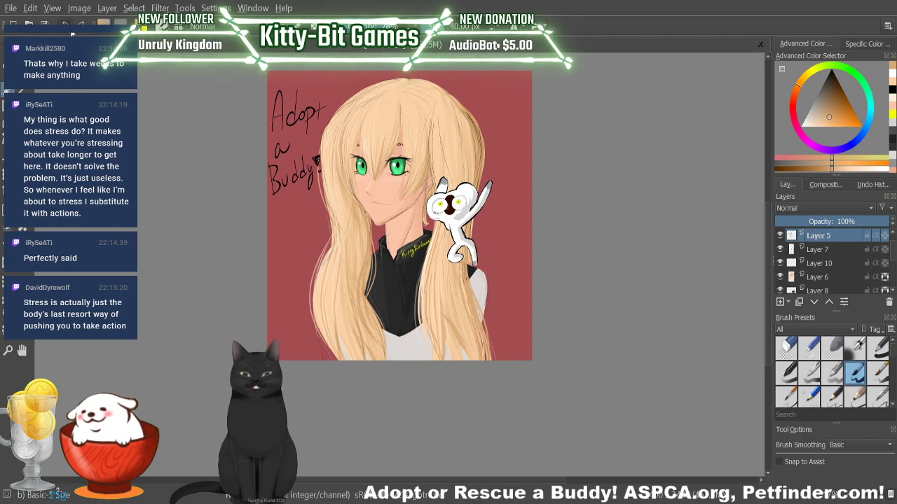
pyautogui.click(66, 23)
pyautogui.click(65, 23)
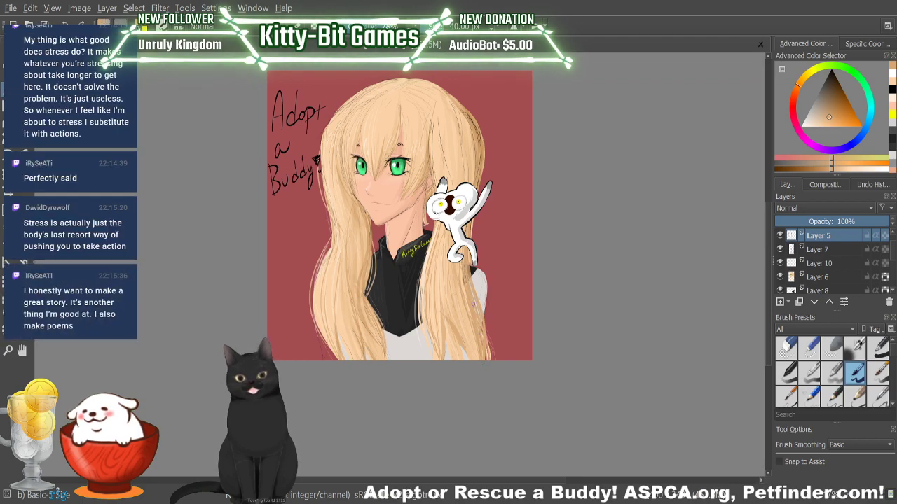
pyautogui.moveTo(470, 266); pyautogui.dragTo(487, 342)
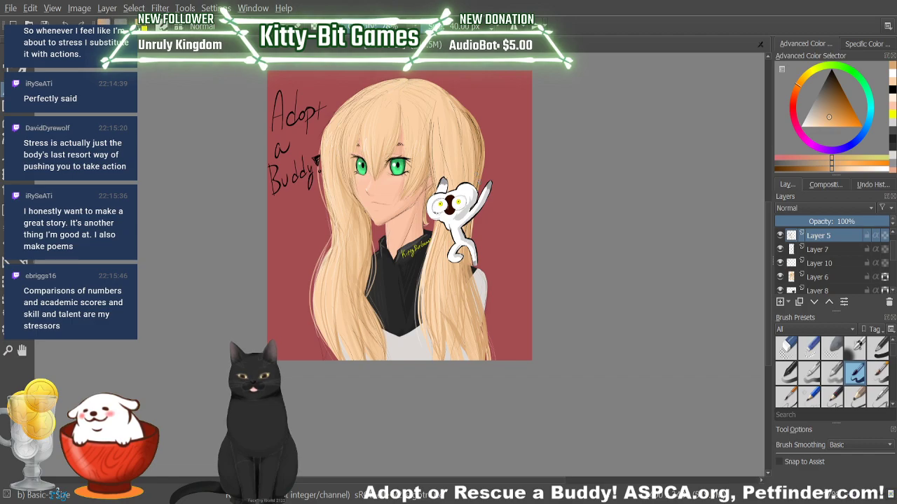
pyautogui.moveTo(468, 245); pyautogui.dragTo(484, 163)
pyautogui.moveTo(472, 227); pyautogui.dragTo(485, 155)
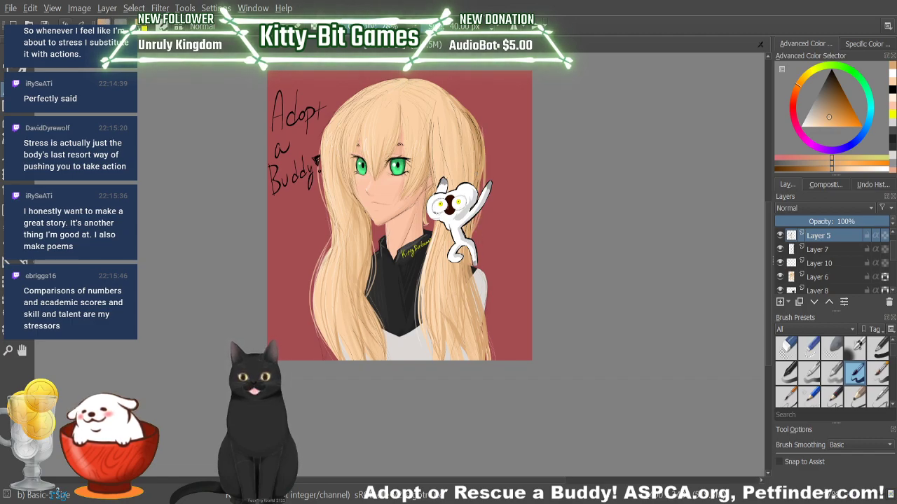
# Step: Undo and redo the last ponytail strands to compare the hair with and without them
pyautogui.hotkey('ctrl', 'z')
pyautogui.hotkey('ctrl', 'z')
pyautogui.hotkey('ctrl', 'shift', 'z')
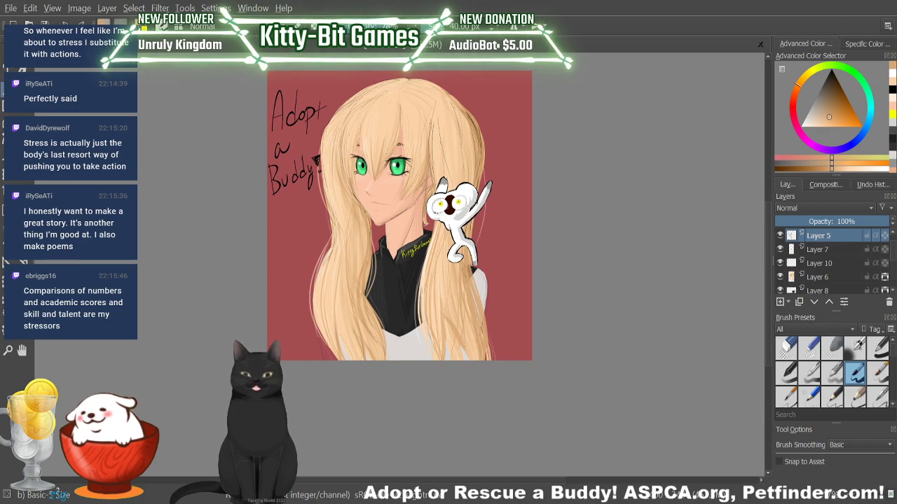
pyautogui.hotkey('ctrl', 'z')
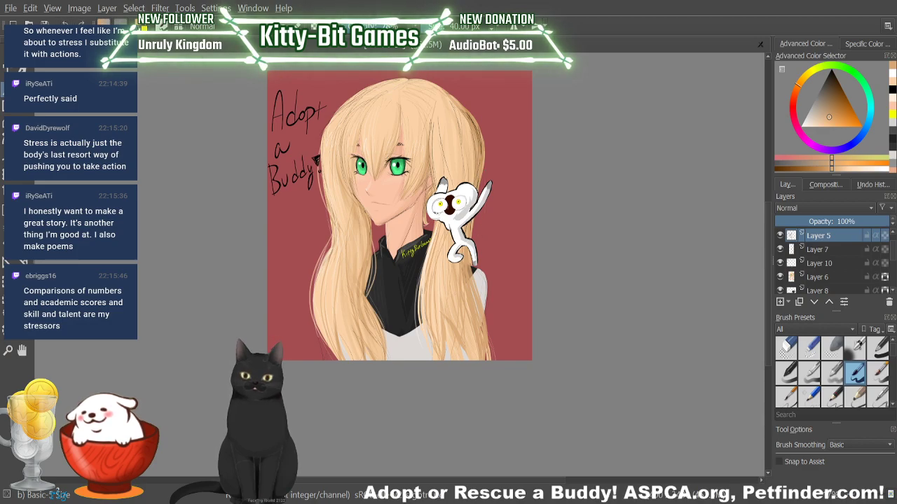
pyautogui.hotkey('ctrl', 'shift', 'z')
pyautogui.hotkey('ctrl', 'shift', 'z')
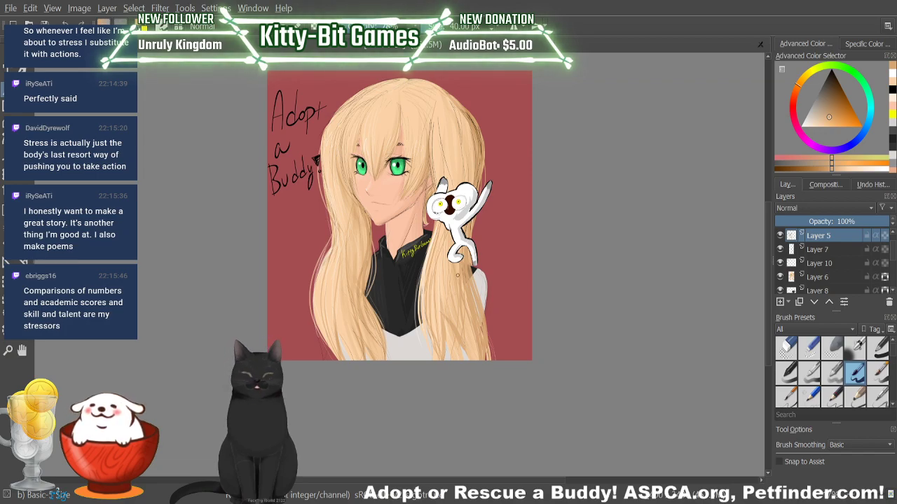
pyautogui.press('+')
pyautogui.press('+')
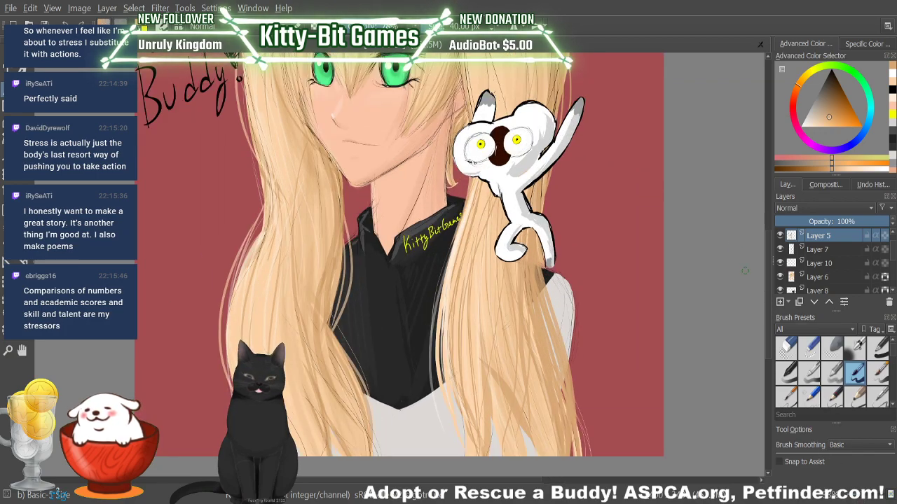
pyautogui.scroll(3, 769, 260)
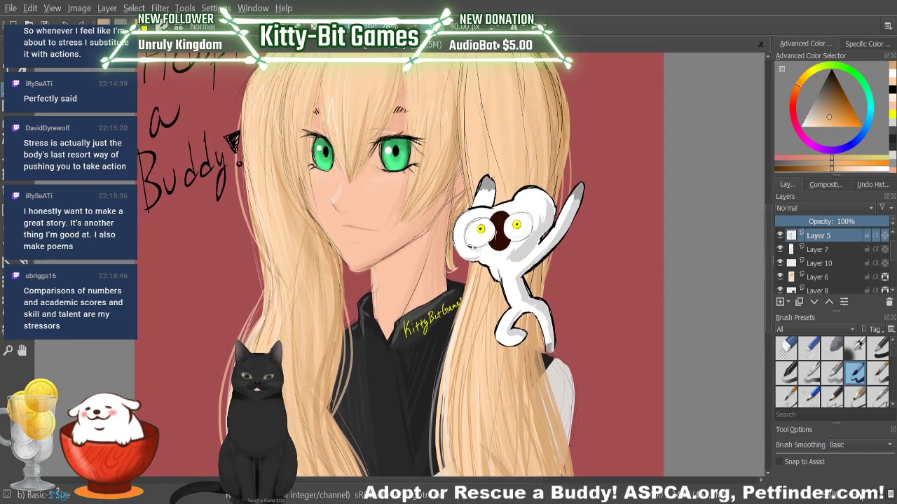
pyautogui.press('-')
pyautogui.press('-')
pyautogui.press('+')
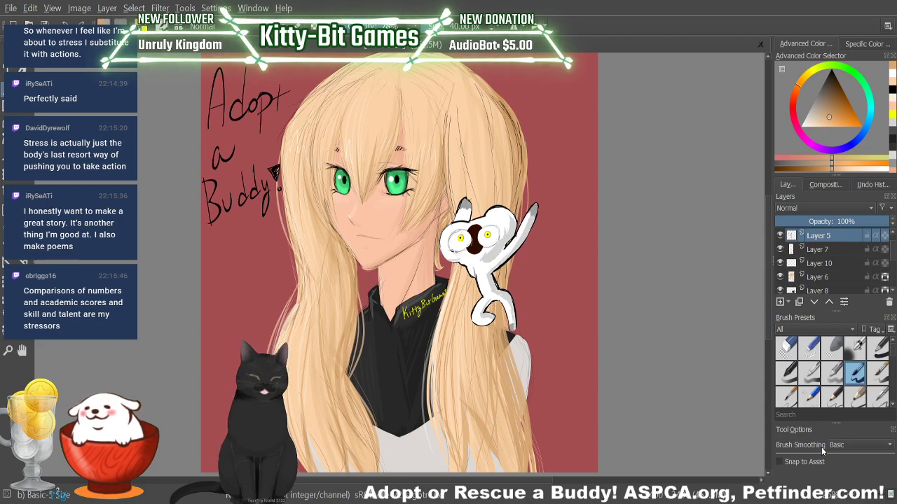
# Step: Paint darker blonde strands on Layer 5 along the ponytail's outer edge, from beside the creature's body down over the white sleeve
pyautogui.moveTo(511, 270); pyautogui.dragTo(515, 339)
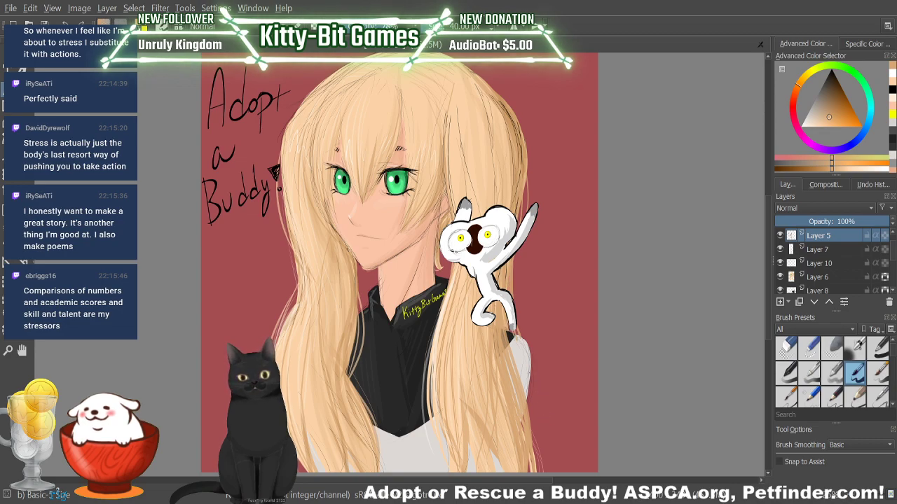
pyautogui.moveTo(531, 376); pyautogui.dragTo(545, 472)
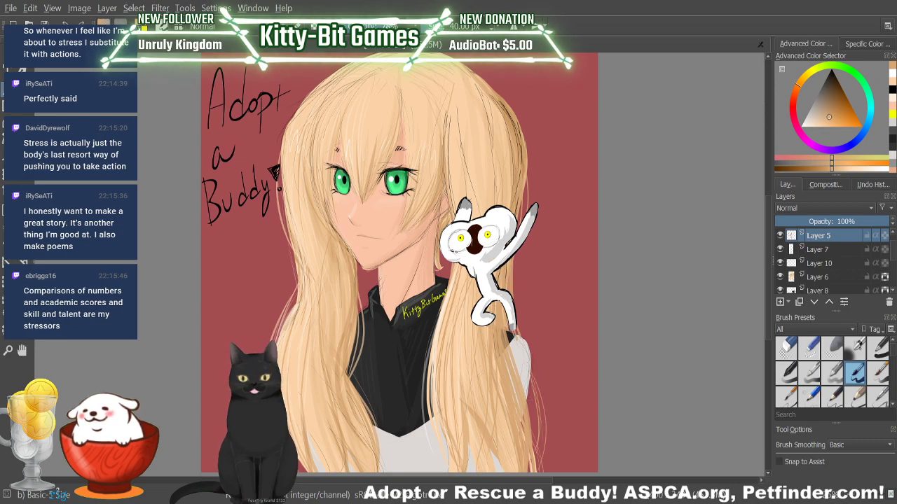
pyautogui.moveTo(532, 395); pyautogui.dragTo(538, 452)
pyautogui.moveTo(532, 373); pyautogui.dragTo(541, 455)
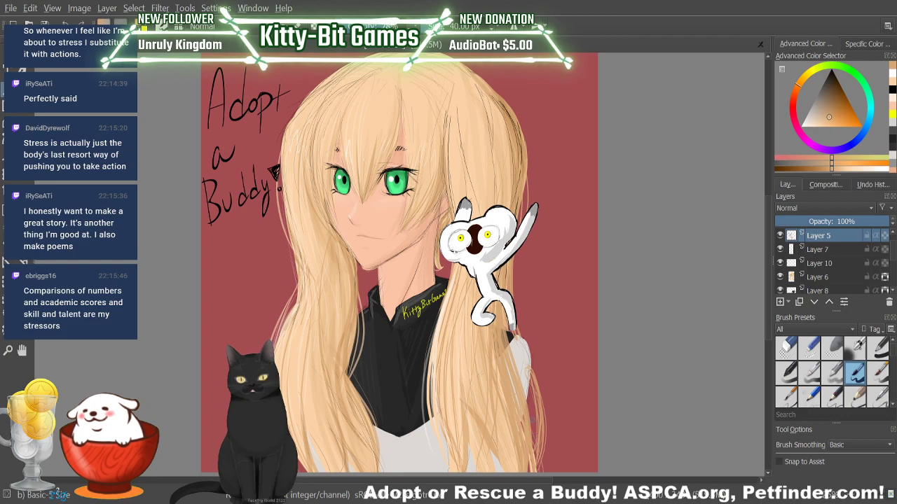
pyautogui.moveTo(527, 368)
pyautogui.mouseDown()
pyautogui.moveTo(545, 470)
pyautogui.moveTo(538, 451)
pyautogui.mouseUp()
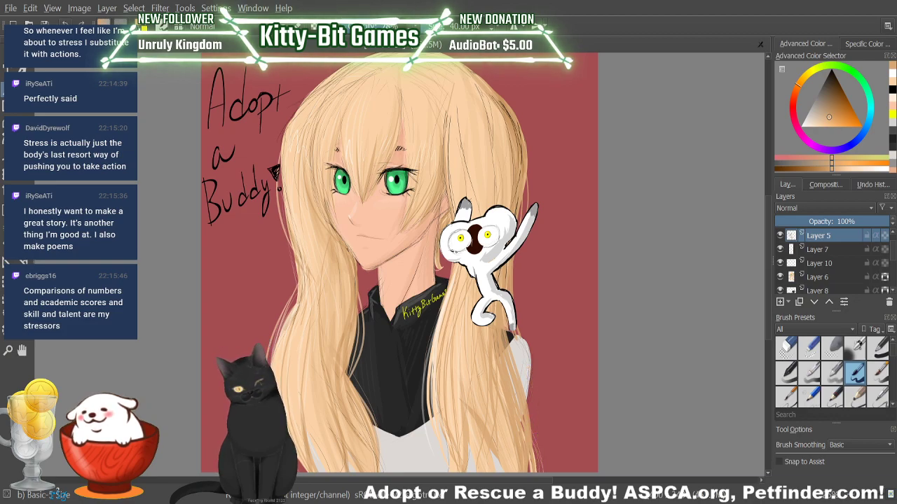
pyautogui.moveTo(508, 274); pyautogui.dragTo(509, 293)
pyautogui.moveTo(514, 330); pyautogui.dragTo(516, 341)
pyautogui.moveTo(511, 258); pyautogui.dragTo(511, 300)
pyautogui.moveTo(519, 325); pyautogui.dragTo(520, 339)
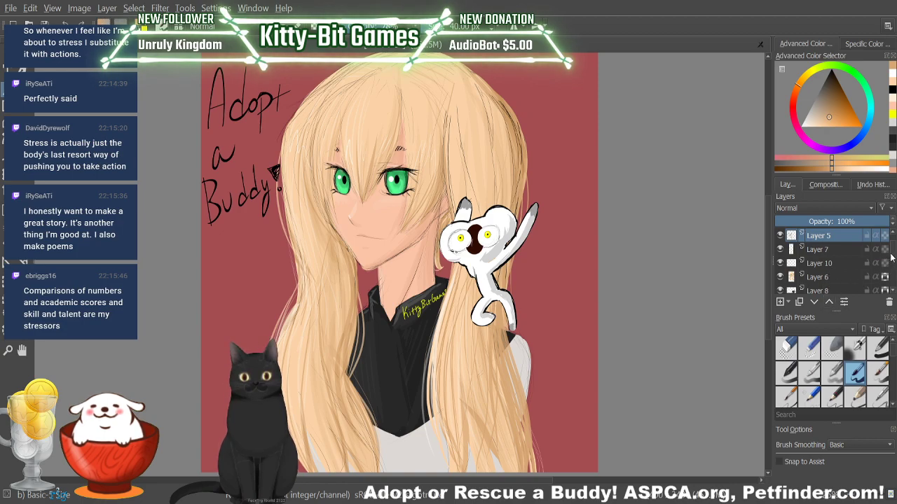
# Step: Make Layer 10 active and paint darker blonde strands on the ponytail's outer edge beside the creature's body and tail
pyautogui.scroll(-1, 840, 282)
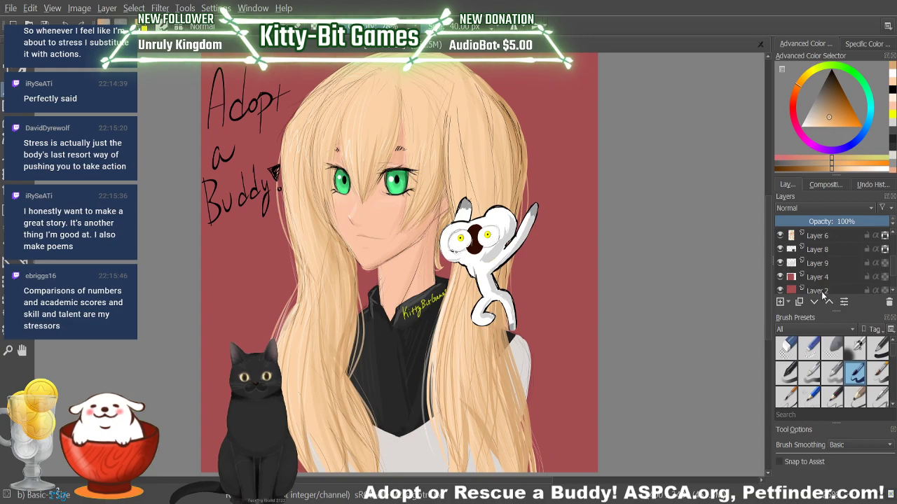
pyautogui.click(829, 262)
pyautogui.click(823, 249)
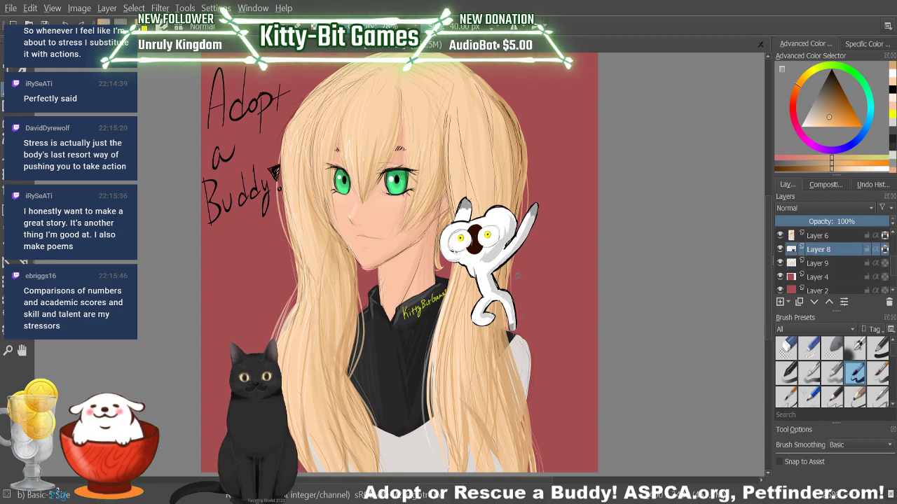
pyautogui.click(818, 235)
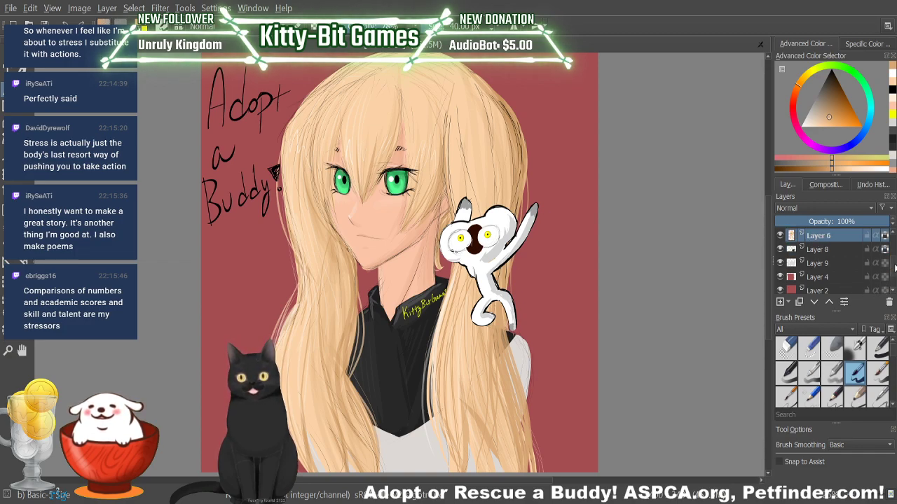
pyautogui.scroll(2, 886, 263)
pyautogui.click(818, 250)
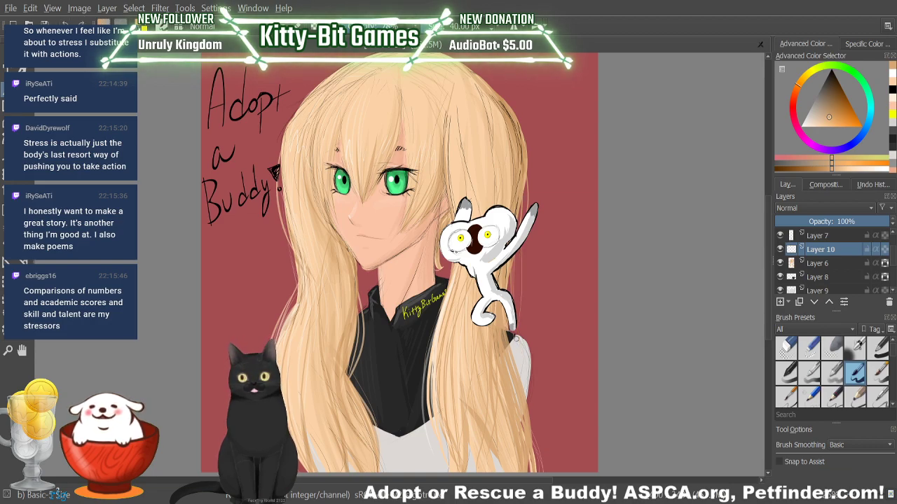
pyautogui.moveTo(519, 247); pyautogui.dragTo(515, 340)
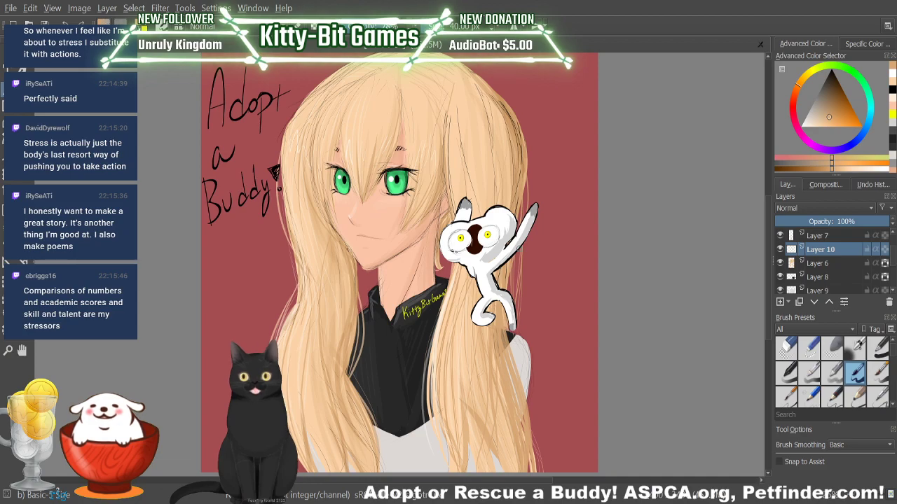
pyautogui.moveTo(522, 297)
pyautogui.mouseDown()
pyautogui.moveTo(521, 325)
pyautogui.moveTo(524, 249)
pyautogui.moveTo(519, 325)
pyautogui.mouseUp()
pyautogui.moveTo(516, 254); pyautogui.dragTo(515, 314)
pyautogui.moveTo(519, 206); pyautogui.dragTo(519, 316)
pyautogui.moveTo(517, 332); pyautogui.dragTo(514, 342)
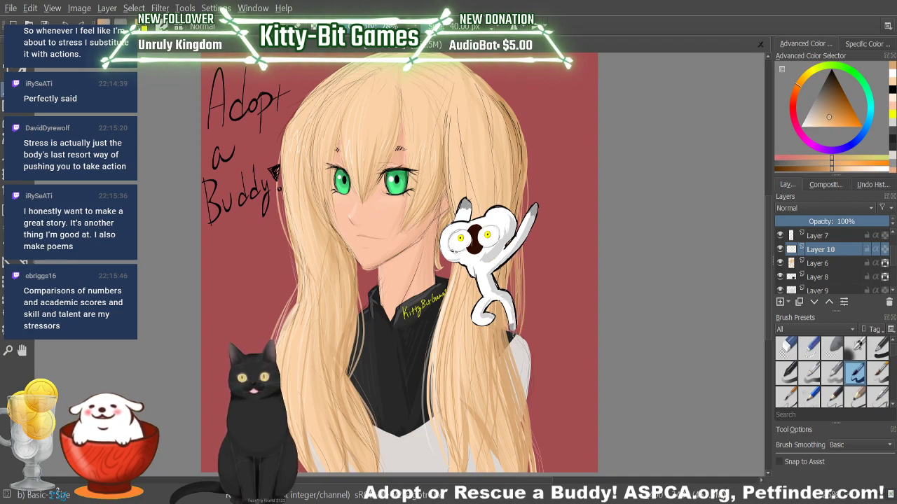
pyautogui.moveTo(520, 260)
pyautogui.mouseDown()
pyautogui.moveTo(515, 338)
pyautogui.moveTo(522, 334)
pyautogui.mouseUp()
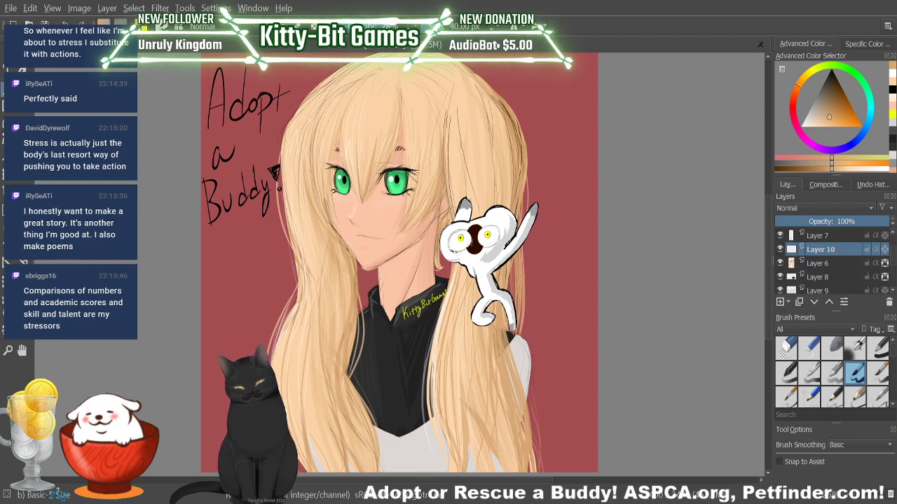
# Step: Paint thin blonde strands on Layer 10 along the ponytail's lower outer edge, from the white sleeve to the canvas bottom
pyautogui.moveTo(493, 420); pyautogui.dragTo(527, 420)
pyautogui.scroll(-3, 725, 318)
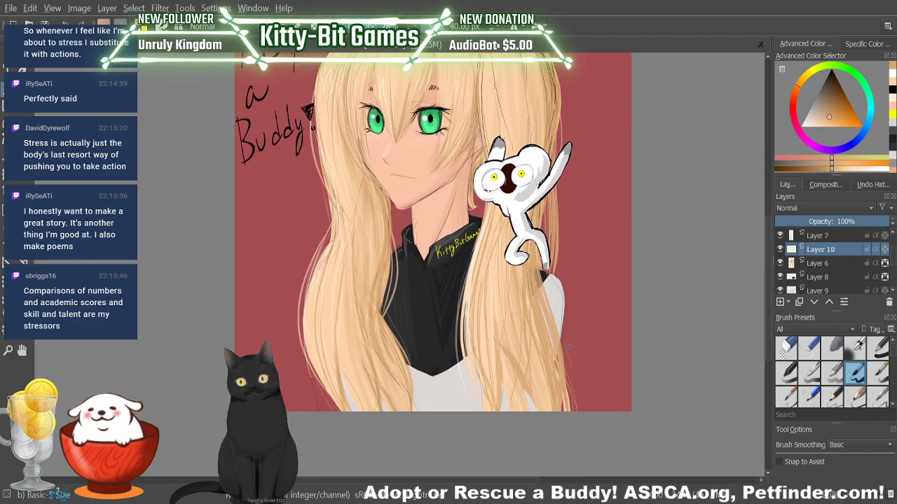
pyautogui.moveTo(563, 342)
pyautogui.mouseDown()
pyautogui.moveTo(571, 410)
pyautogui.moveTo(573, 403)
pyautogui.mouseUp()
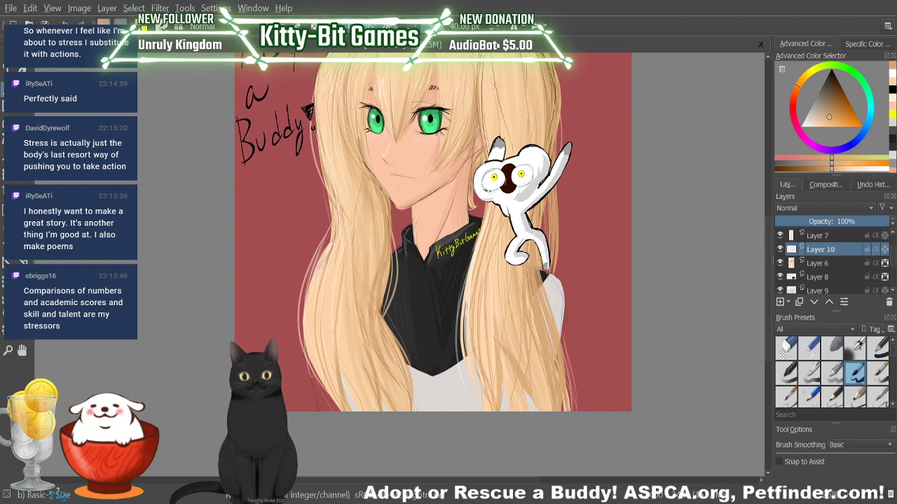
pyautogui.moveTo(566, 337); pyautogui.dragTo(574, 410)
pyautogui.moveTo(564, 331); pyautogui.dragTo(567, 394)
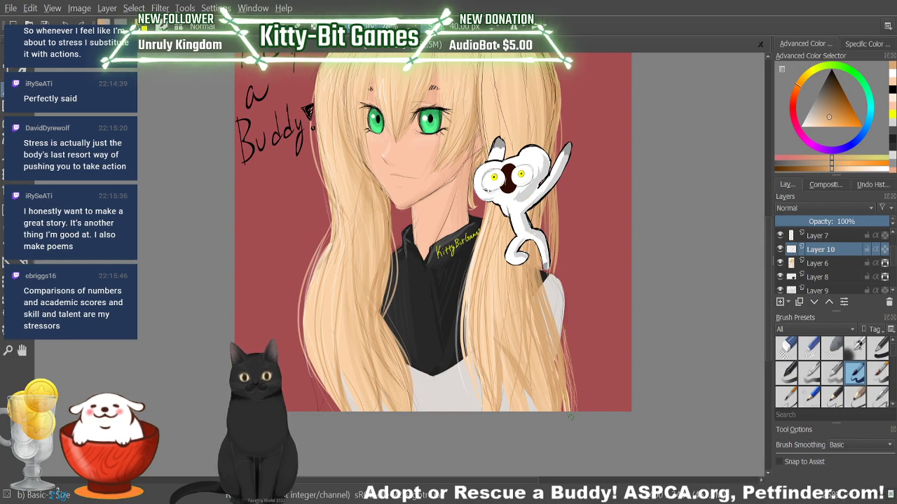
pyautogui.moveTo(563, 331); pyautogui.dragTo(565, 367)
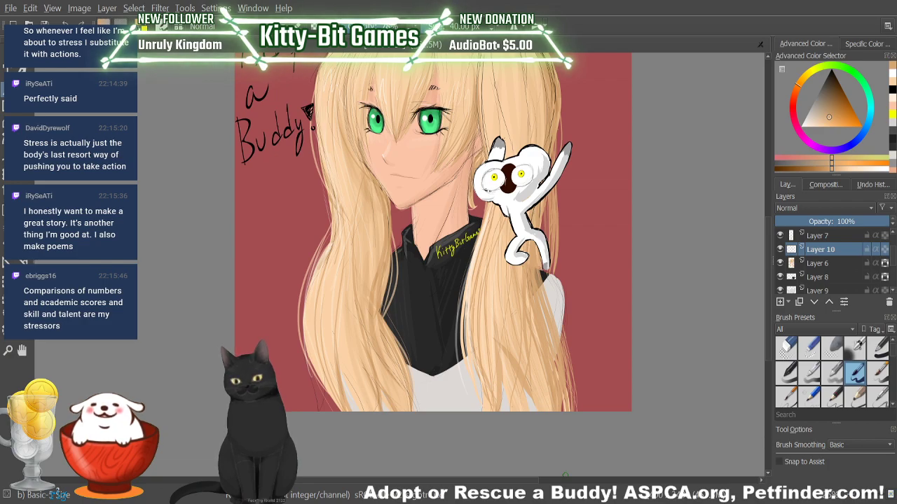
# Step: Lighten the blonde brush color, switch to Layer 9 and paint strands along the ponytail's lower outer edge
pyautogui.press('l')
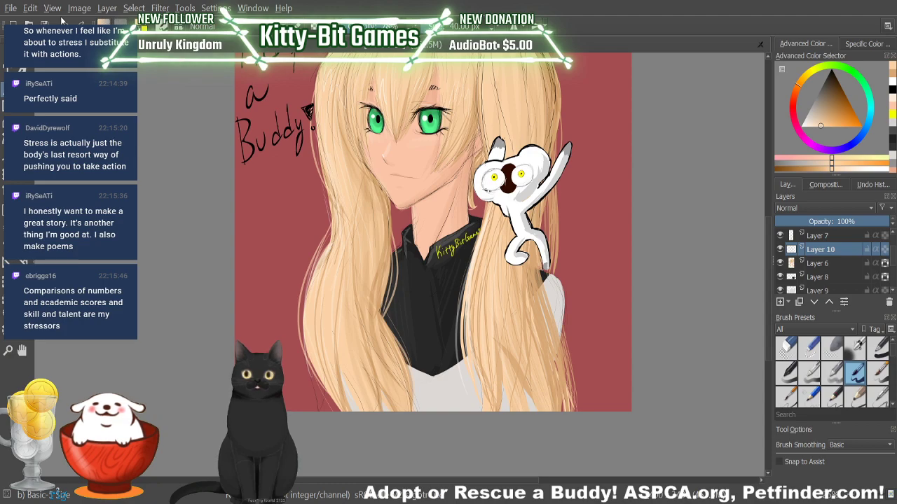
pyautogui.click(822, 266)
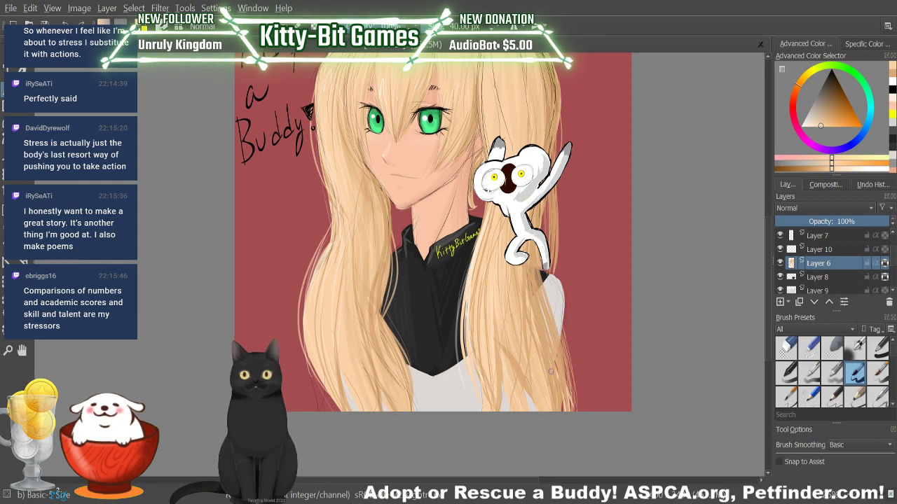
pyautogui.click(839, 279)
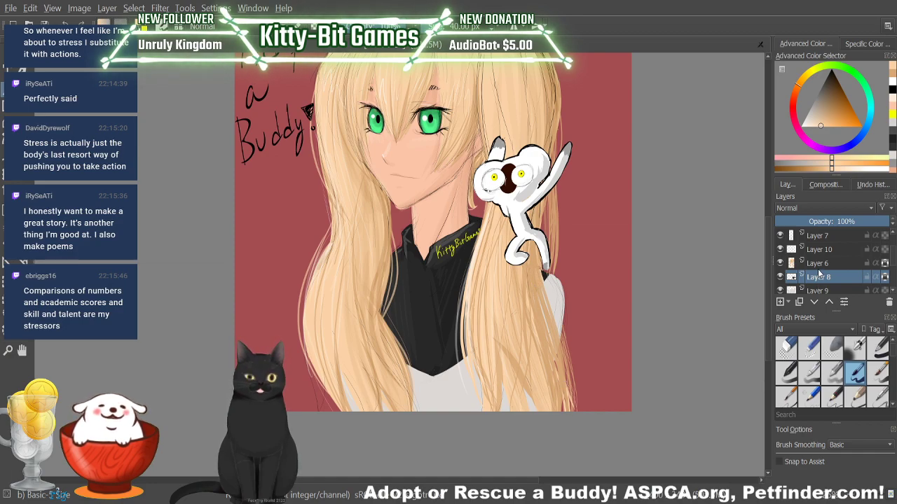
pyautogui.press('pagedown')
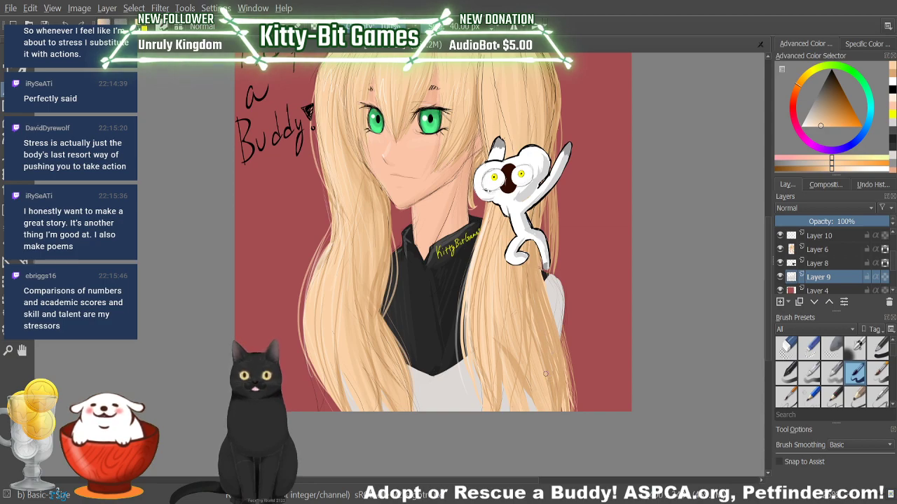
pyautogui.moveTo(564, 331)
pyautogui.mouseDown()
pyautogui.moveTo(568, 388)
pyautogui.moveTo(566, 368)
pyautogui.mouseUp()
pyautogui.moveTo(571, 373); pyautogui.dragTo(570, 410)
pyautogui.moveTo(568, 331); pyautogui.dragTo(569, 393)
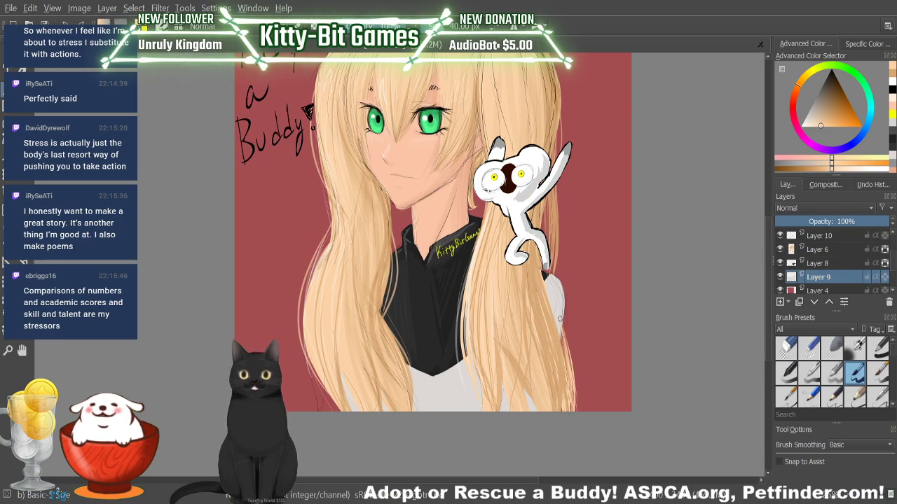
# Step: Paint lighter blonde strands on Layer 9 between the creature's raised arm and the black shoulder
pyautogui.moveTo(542, 210); pyautogui.dragTo(542, 238)
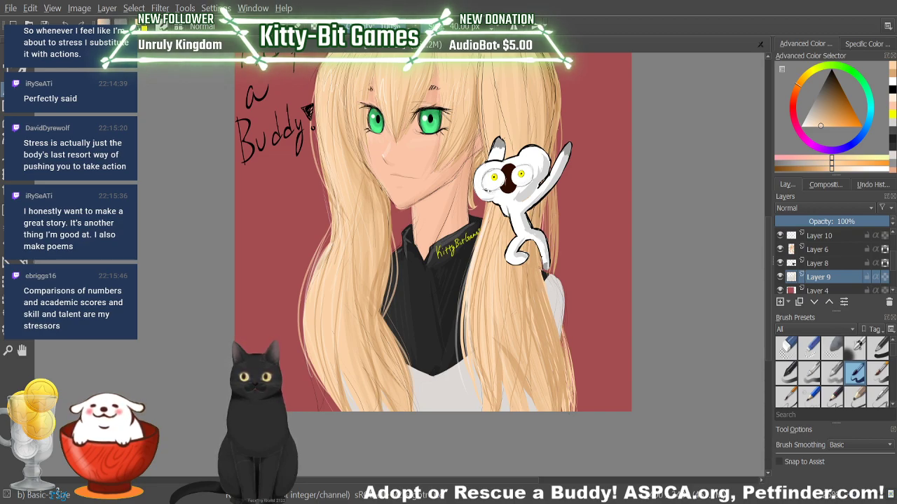
pyautogui.moveTo(545, 205); pyautogui.dragTo(546, 238)
pyautogui.moveTo(548, 205); pyautogui.dragTo(551, 258)
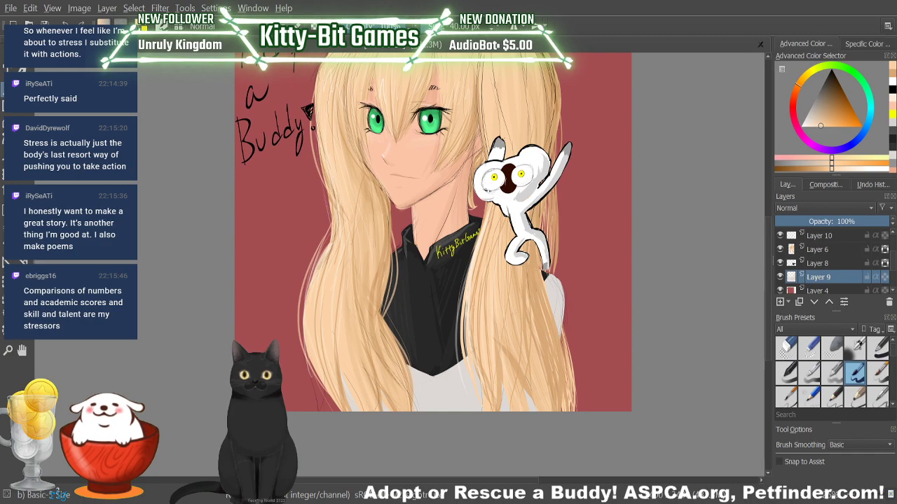
pyautogui.moveTo(554, 225); pyautogui.dragTo(555, 261)
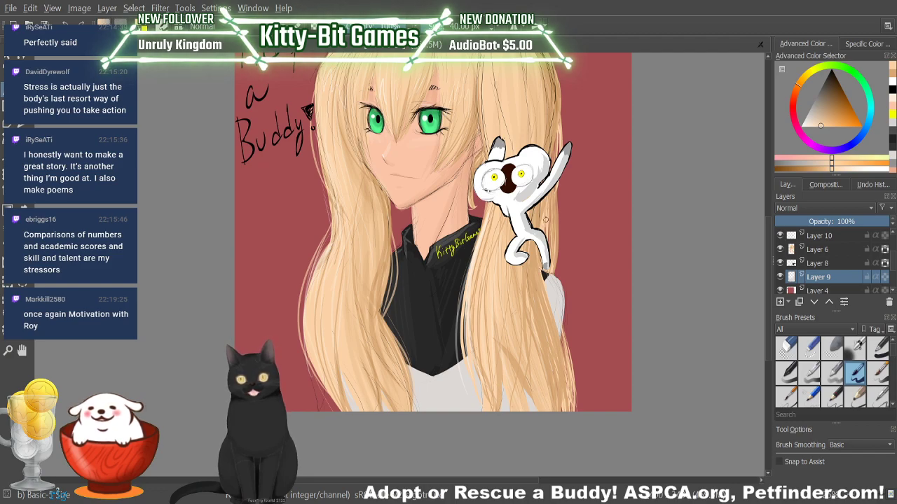
# Step: Toggle the visibility of Layers 3, 5, 7, 10 and 6 off and on to check what each contains
pyautogui.press('/')
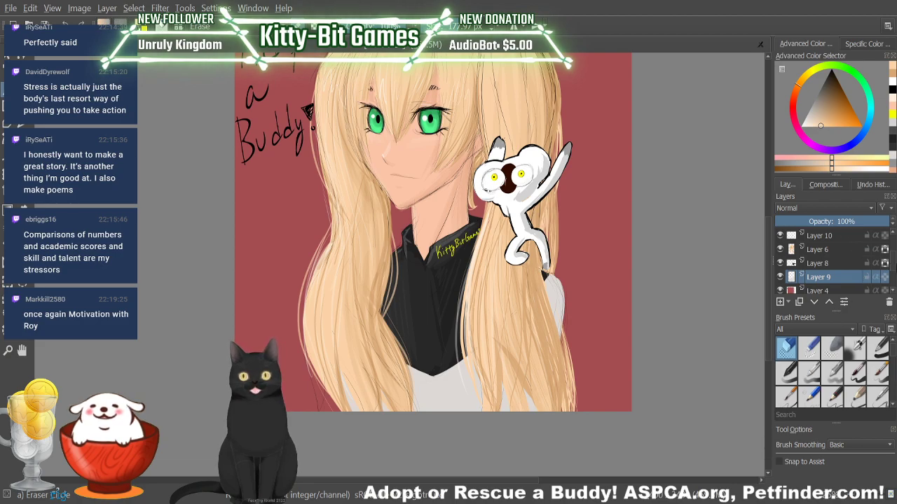
pyautogui.scroll(1, 895, 257)
pyautogui.scroll(1, 894, 257)
pyautogui.press('/')
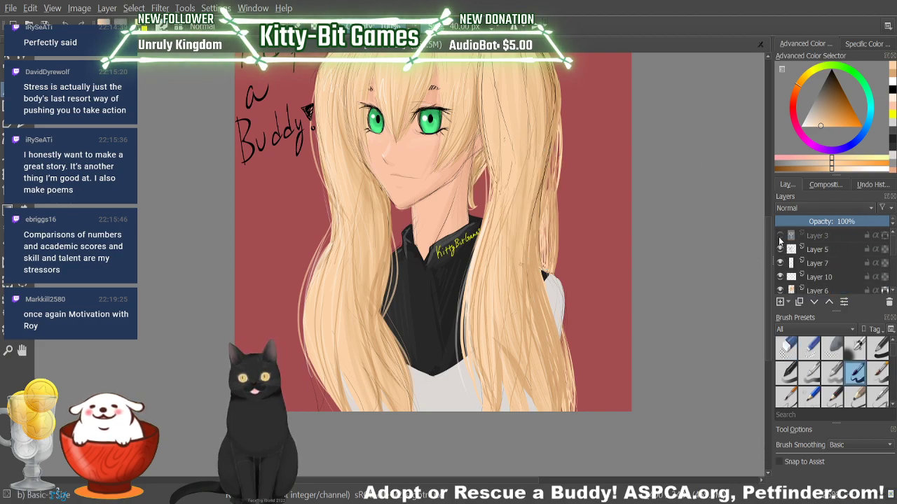
pyautogui.click(781, 249)
pyautogui.click(780, 250)
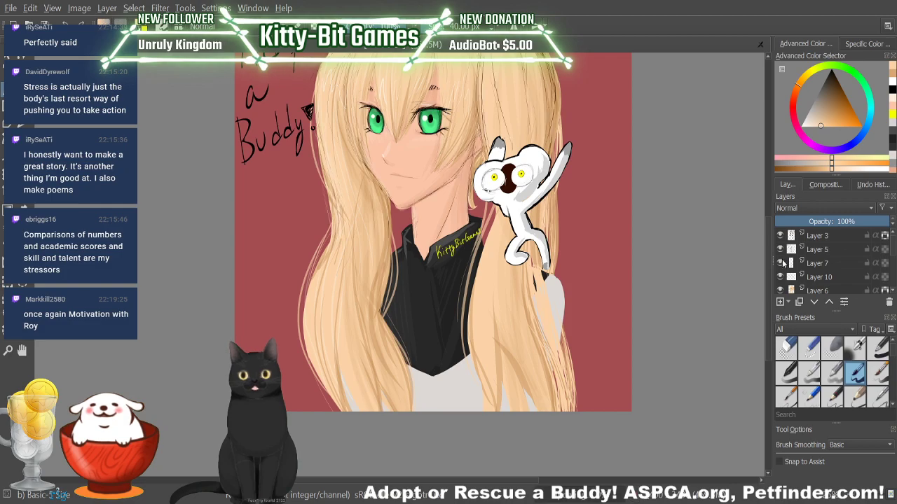
pyautogui.click(782, 266)
pyautogui.click(782, 265)
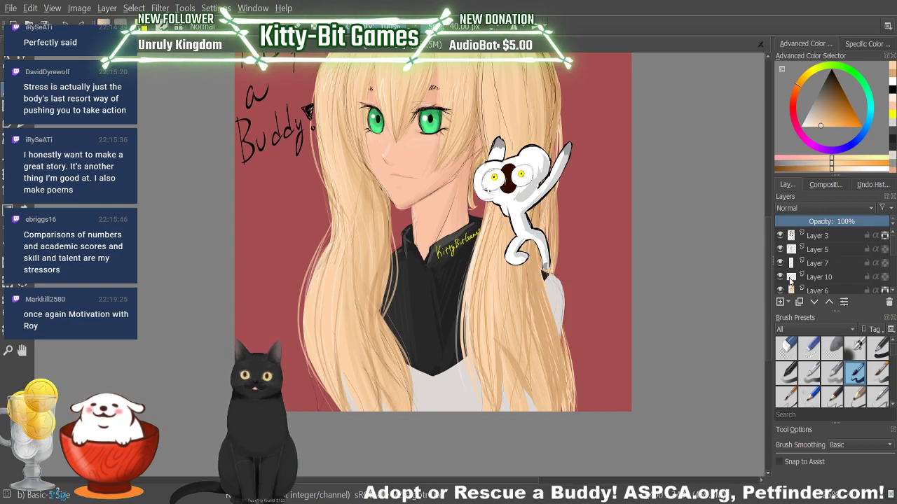
pyautogui.click(781, 278)
pyautogui.click(781, 278)
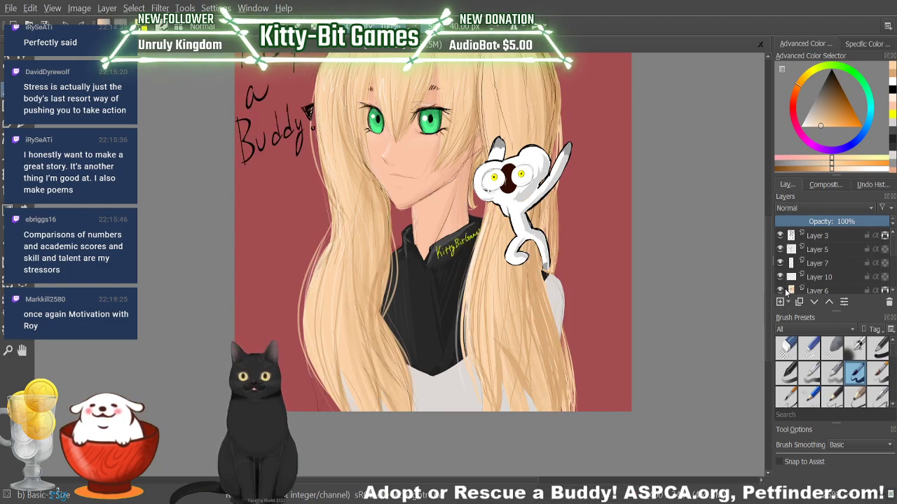
pyautogui.click(780, 291)
pyautogui.click(781, 291)
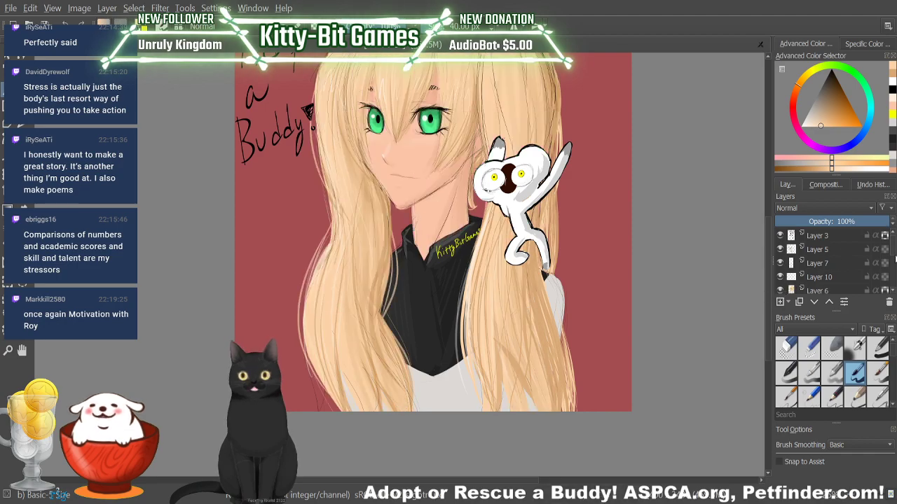
# Step: Toggle the visibility of Layers 6, 8 and 9 off and on to check their hair, collar and shirt content
pyautogui.scroll(-2, 895, 246)
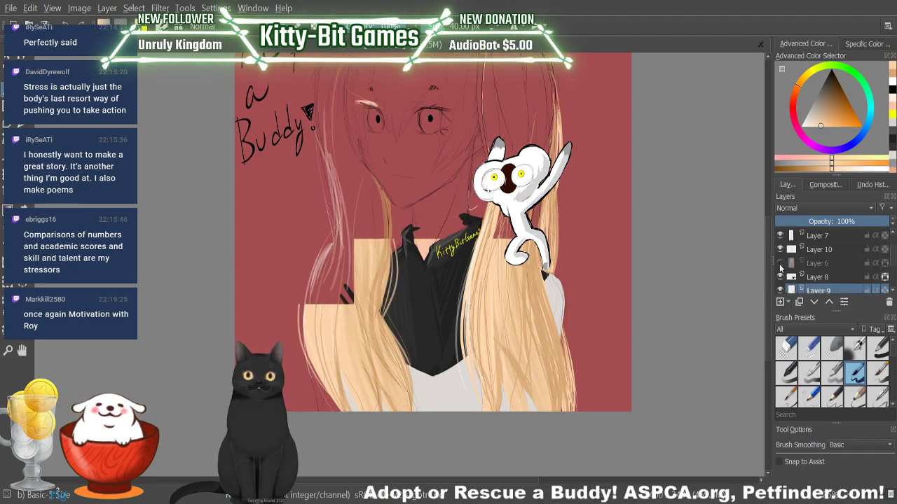
pyautogui.click(782, 269)
pyautogui.click(781, 269)
pyautogui.click(781, 277)
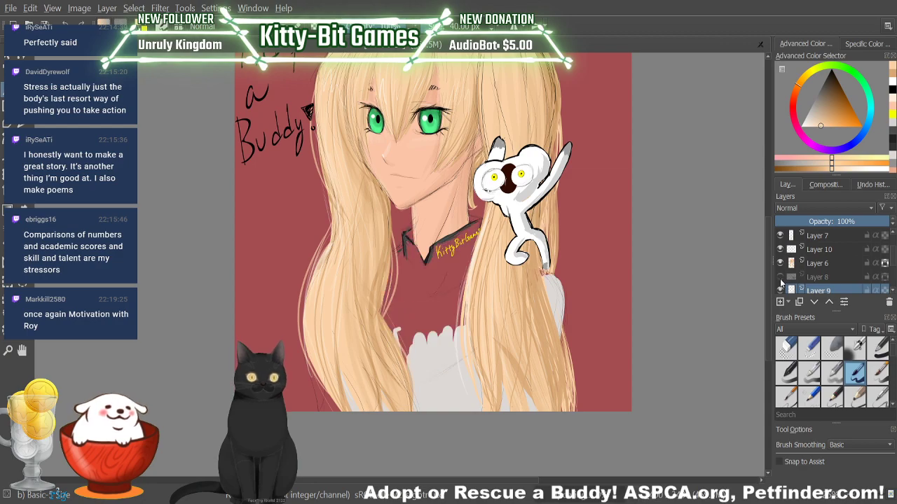
pyautogui.click(781, 277)
pyautogui.click(782, 283)
pyautogui.click(783, 292)
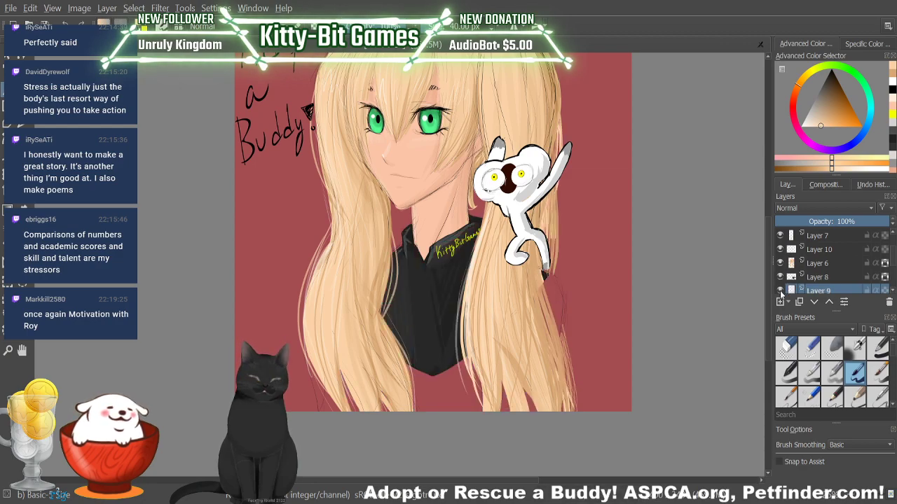
pyautogui.click(782, 292)
pyautogui.click(781, 277)
pyautogui.click(781, 278)
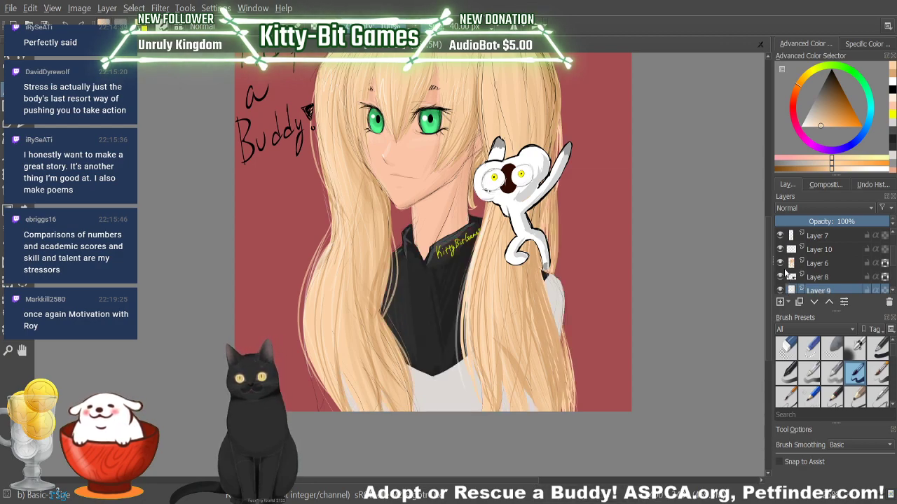
pyautogui.click(781, 265)
pyautogui.click(781, 267)
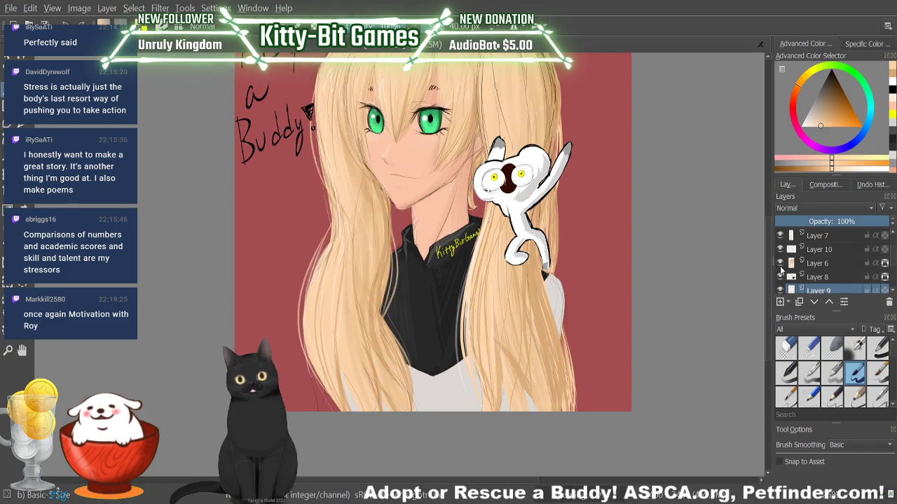
# Step: Make Layer 6 active and sample bright green from the lower iris of the eye nearest the creature as brush color
pyautogui.click(800, 268)
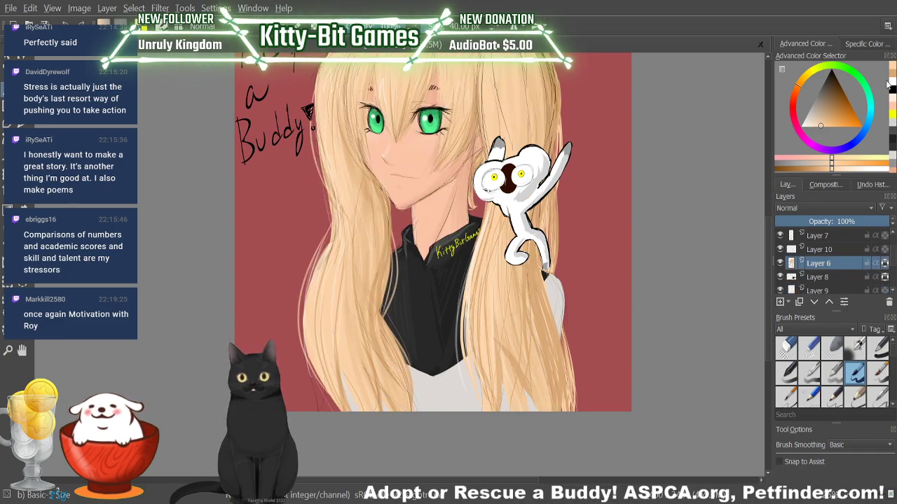
pyautogui.press('p')
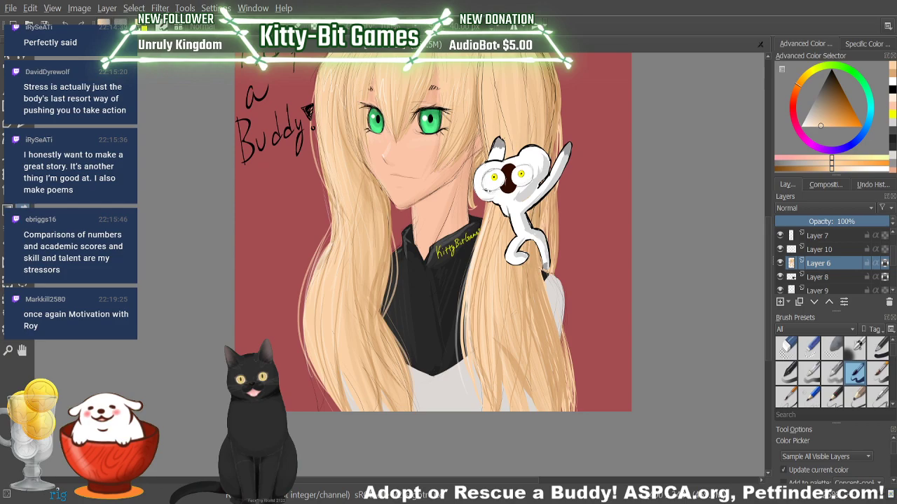
pyautogui.click(434, 126)
pyautogui.click(854, 127)
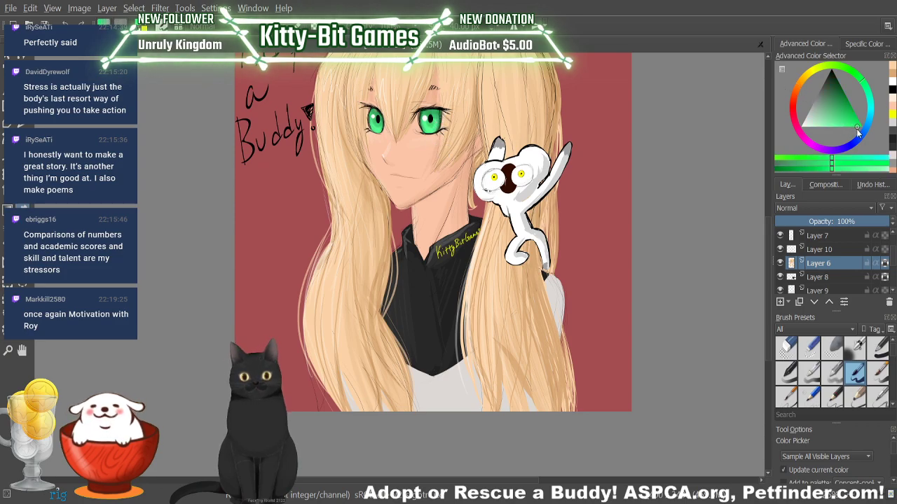
pyautogui.click(432, 131)
pyautogui.press('b')
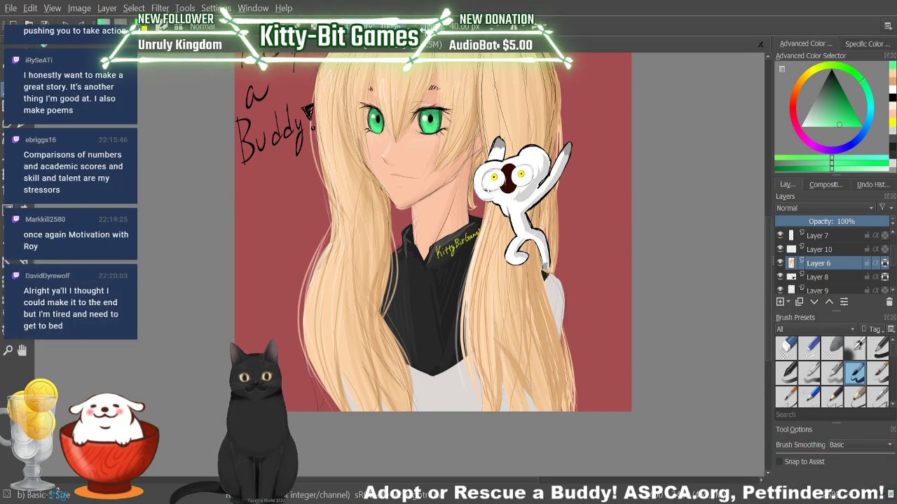
# Step: Sample a darker green from the upper iris of the same eye and return to the brush
pyautogui.press('p')
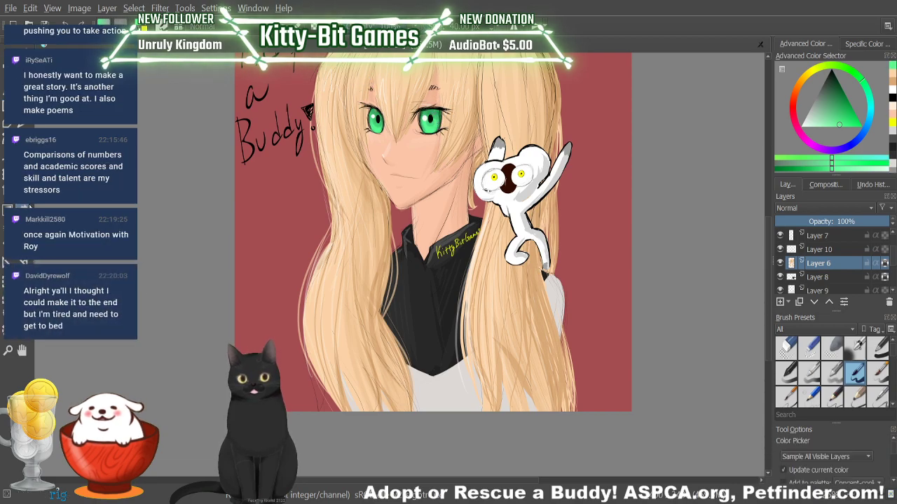
pyautogui.click(430, 110)
pyautogui.press('b')
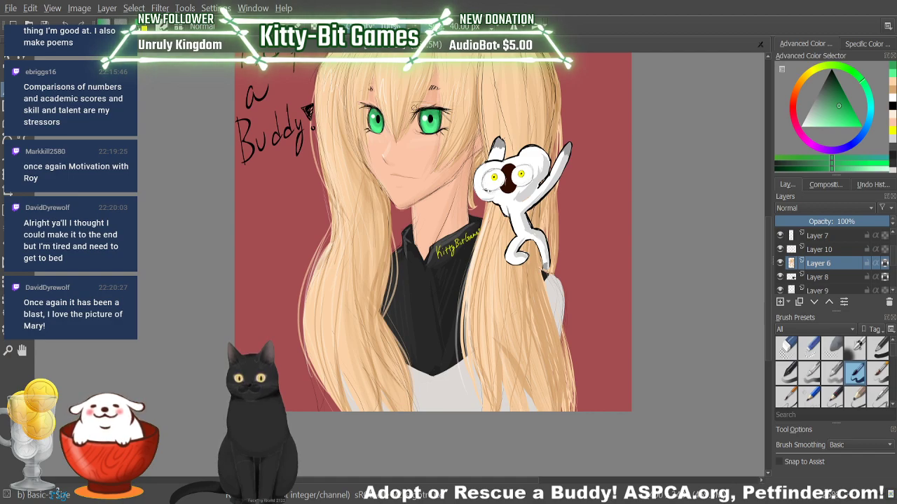
pyautogui.scroll(3, 764, 204)
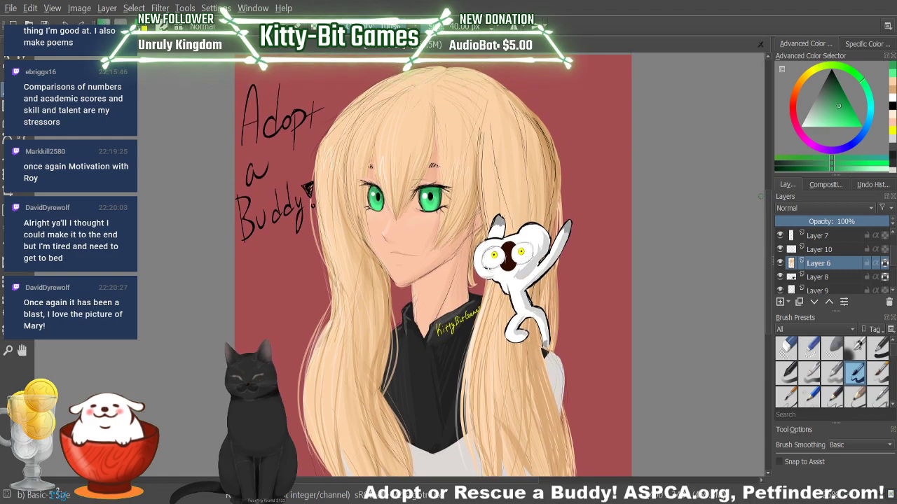